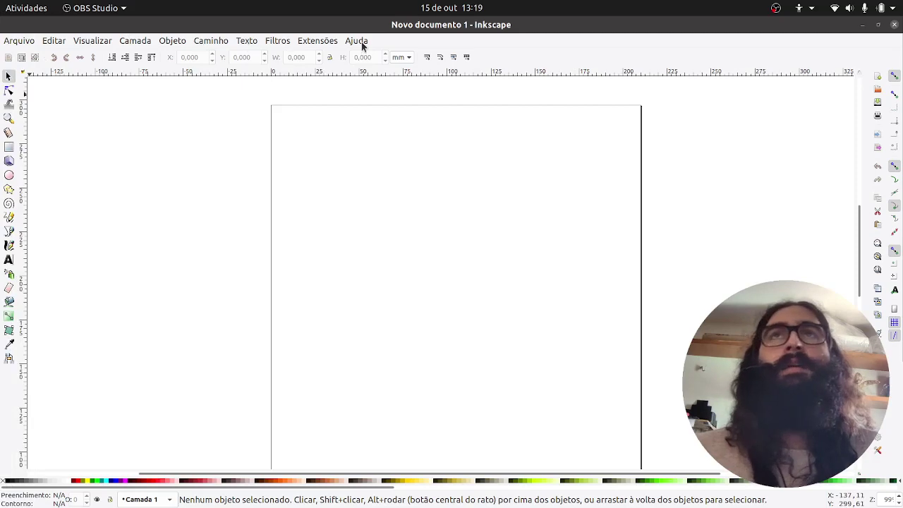
{"action": "left_click", "coordinate": [18, 43]}
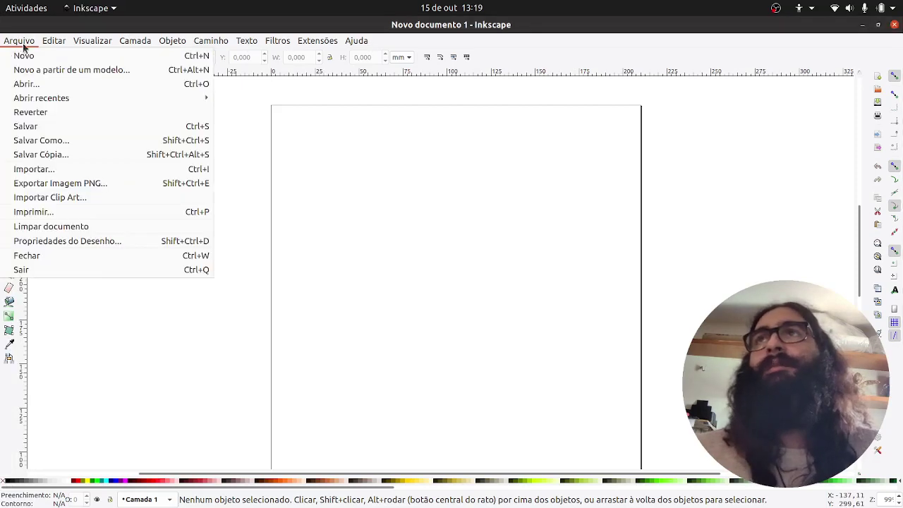
{"action": "mouse_move", "coordinate": [176, 44]}
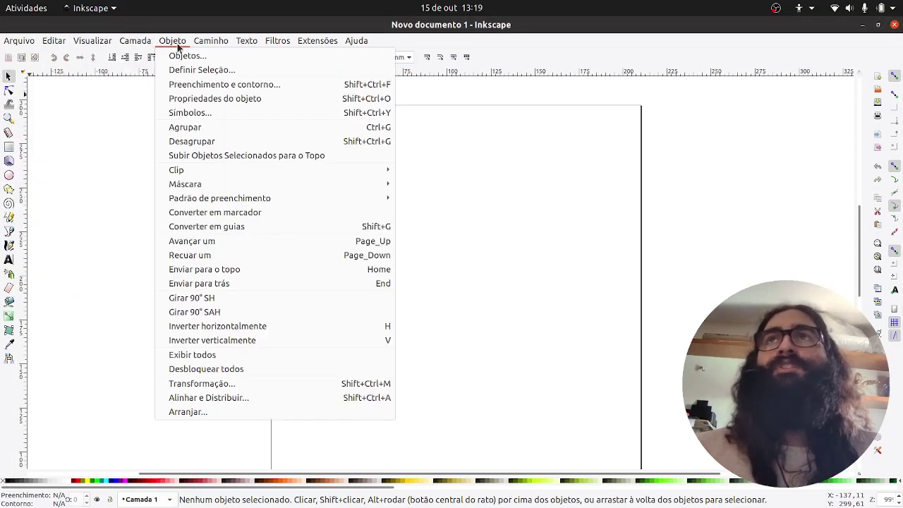
{"action": "mouse_move", "coordinate": [325, 44]}
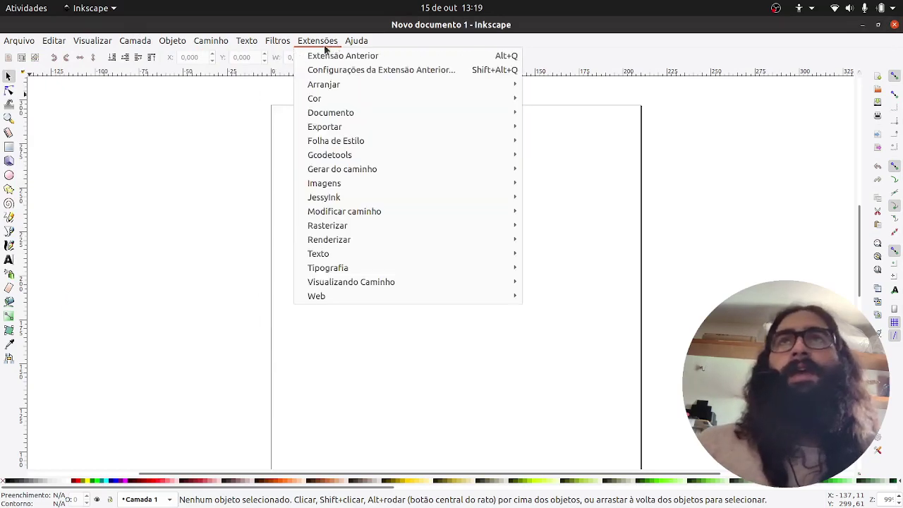
{"action": "mouse_move", "coordinate": [136, 42]}
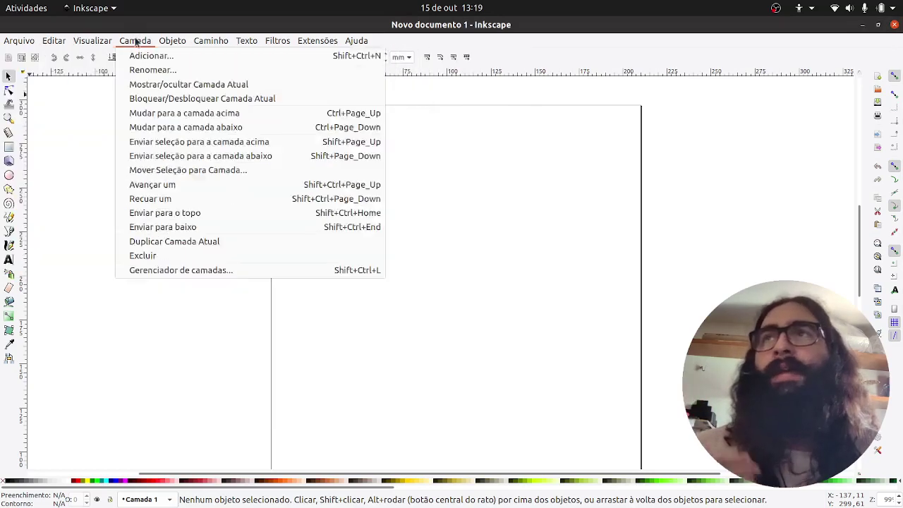
{"action": "left_click", "coordinate": [484, 39]}
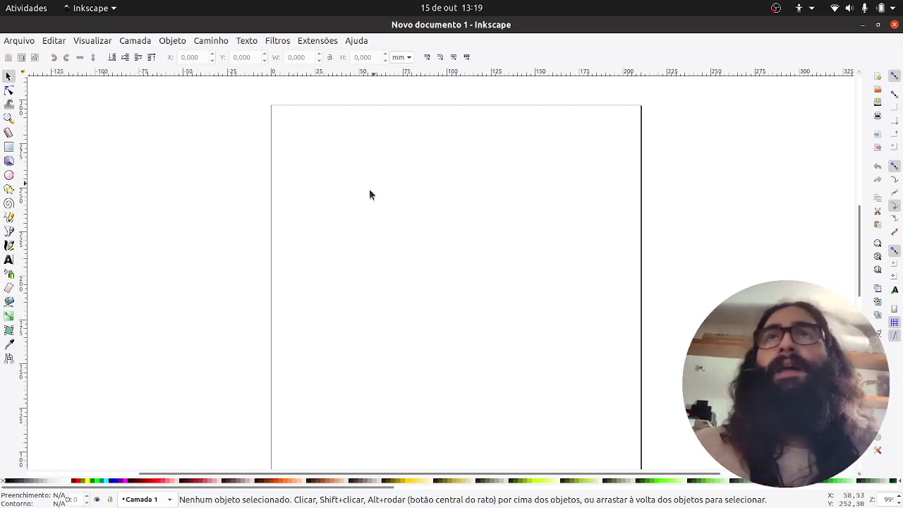
{"action": "left_click_drag", "start_coordinate": [201, 141], "coordinate": [405, 322]}
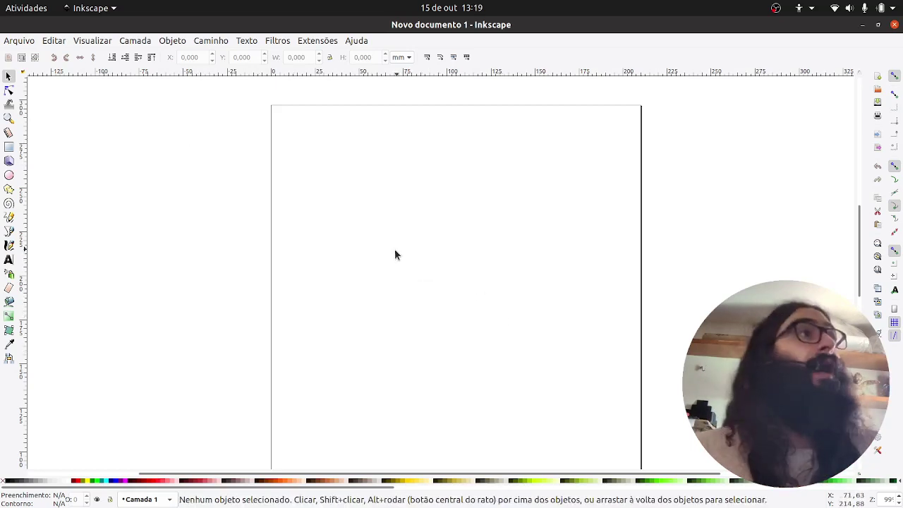
{"action": "left_click_drag", "start_coordinate": [220, 125], "coordinate": [426, 264]}
{"action": "left_click_drag", "start_coordinate": [494, 339], "coordinate": [221, 180]}
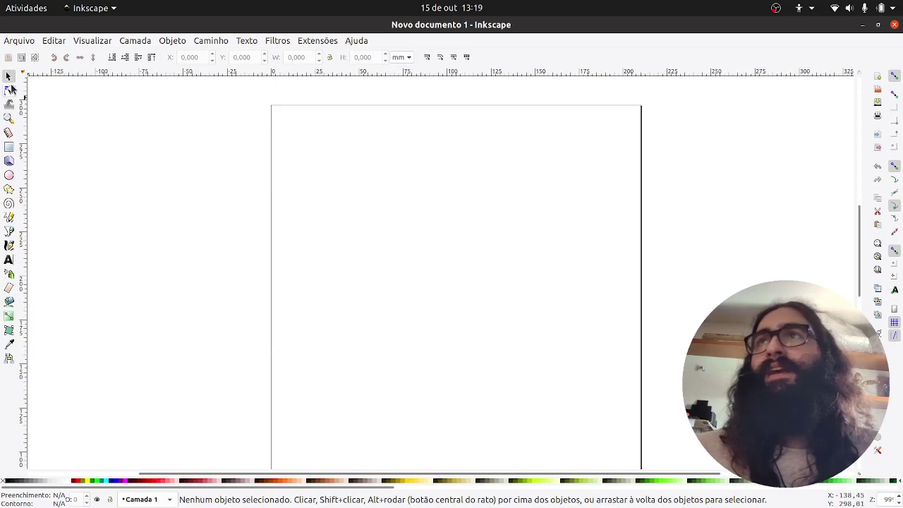
{"action": "left_click_drag", "start_coordinate": [340, 186], "coordinate": [385, 182]}
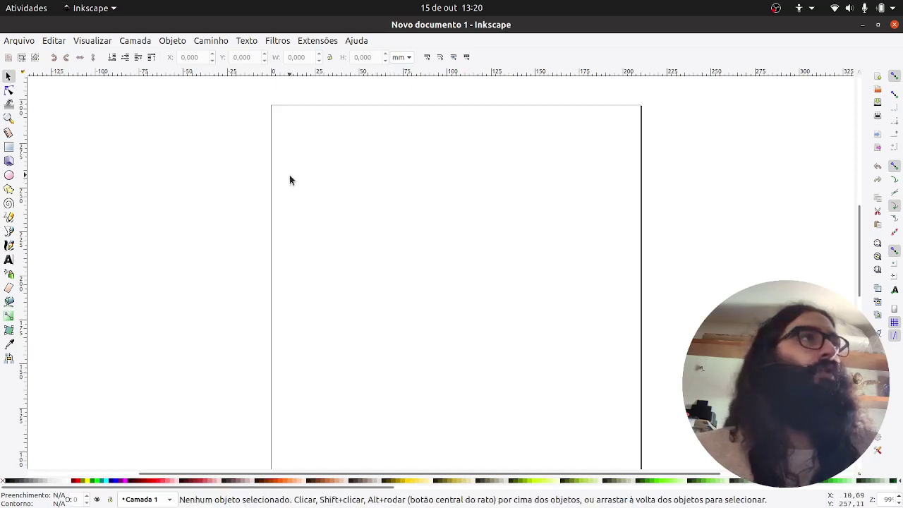
{"action": "left_click_drag", "start_coordinate": [289, 175], "coordinate": [502, 349]}
{"action": "left_click_drag", "start_coordinate": [502, 349], "coordinate": [309, 205]}
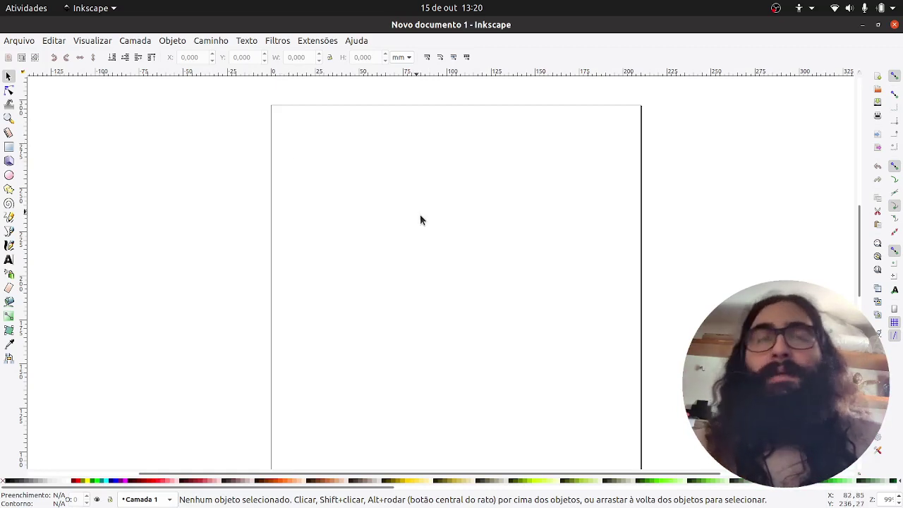
{"action": "left_click_drag", "start_coordinate": [487, 150], "coordinate": [273, 281]}
{"action": "left_click_drag", "start_coordinate": [276, 169], "coordinate": [319, 154]}
{"action": "left_click_drag", "start_coordinate": [311, 130], "coordinate": [398, 220]}
{"action": "left_click_drag", "start_coordinate": [336, 157], "coordinate": [423, 268]}
{"action": "left_click_drag", "start_coordinate": [424, 269], "coordinate": [324, 200]}
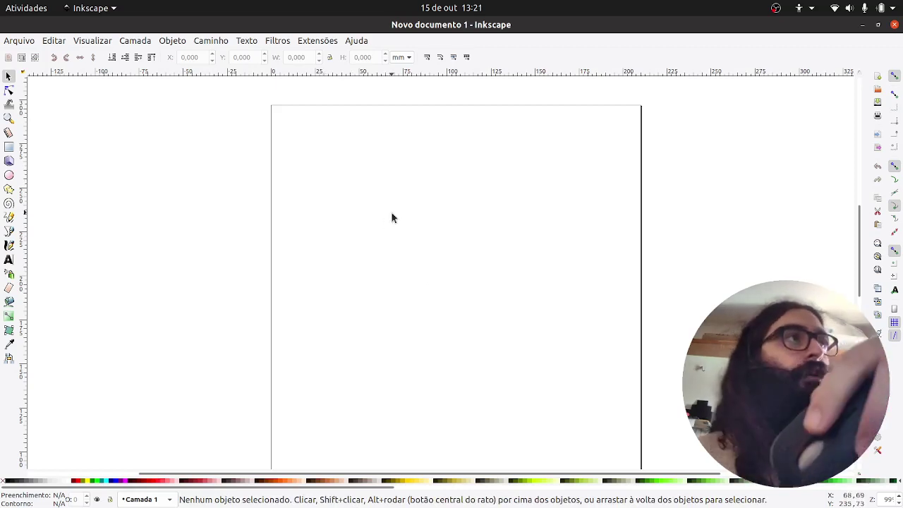
Look over the blank page vertically, from the empty canvas above its top edge down to its bottom edge
{"action": "scroll", "coordinate": [391, 212], "scroll_direction": "down", "scroll_amount": 1}
{"action": "scroll", "coordinate": [391, 211], "scroll_direction": "up", "scroll_amount": 1}
{"action": "scroll", "coordinate": [391, 211], "scroll_direction": "down", "scroll_amount": 3}
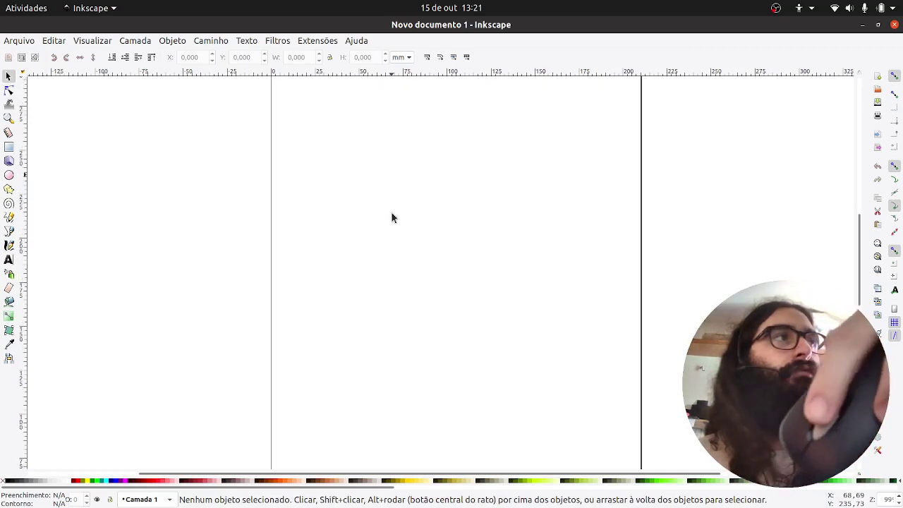
{"action": "scroll", "coordinate": [391, 212], "scroll_direction": "up", "scroll_amount": 3}
{"action": "scroll", "coordinate": [393, 214], "scroll_direction": "down", "scroll_amount": 2}
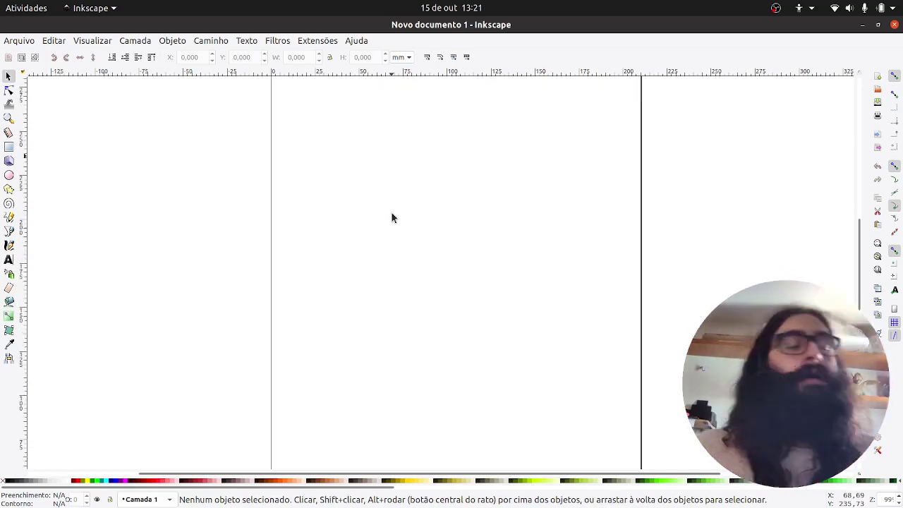
{"action": "scroll", "coordinate": [398, 218], "scroll_direction": "up", "scroll_amount": 4}
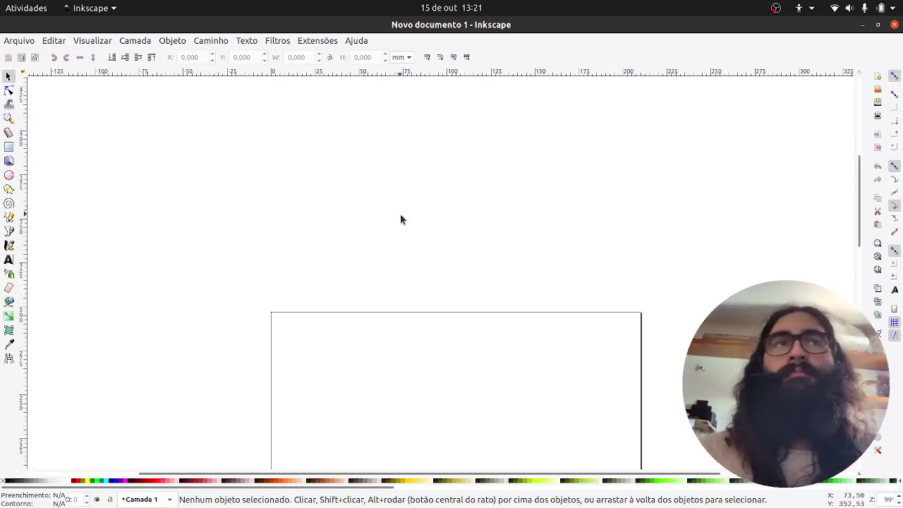
{"action": "scroll", "coordinate": [402, 220], "scroll_direction": "down", "scroll_amount": 1}
{"action": "scroll", "coordinate": [401, 220], "scroll_direction": "down", "scroll_amount": 3}
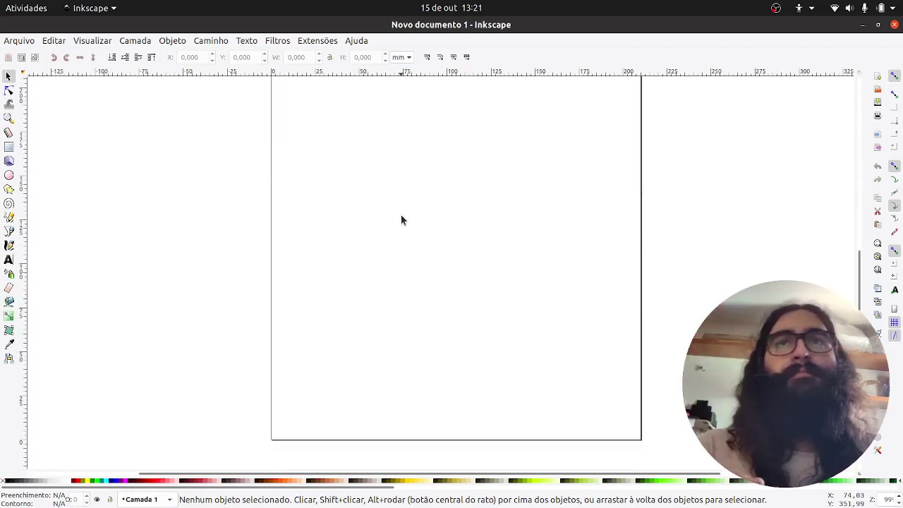
{"action": "scroll", "coordinate": [401, 221], "scroll_direction": "up", "scroll_amount": 2}
{"action": "scroll", "coordinate": [401, 221], "scroll_direction": "up", "scroll_amount": 1}
{"action": "scroll", "coordinate": [400, 220], "scroll_direction": "down", "scroll_amount": 2}
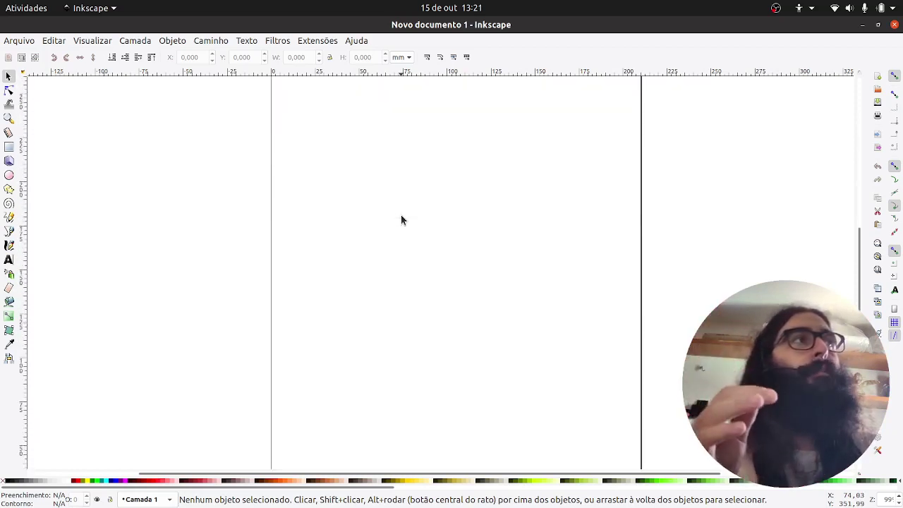
{"action": "scroll", "coordinate": [402, 217], "scroll_direction": "up", "scroll_amount": 2}
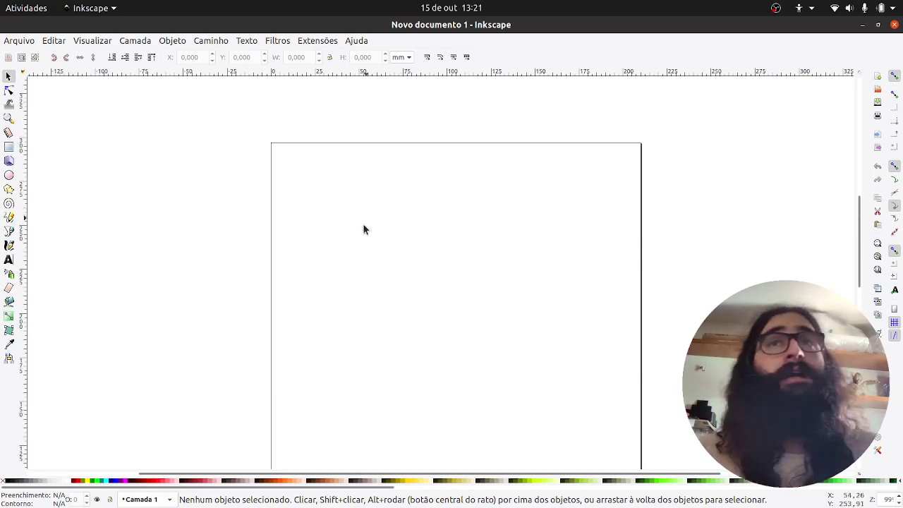
Look over the canvas horizontally, shifting the view back and forth across the page and its side margins
{"action": "key", "text": "shift"}
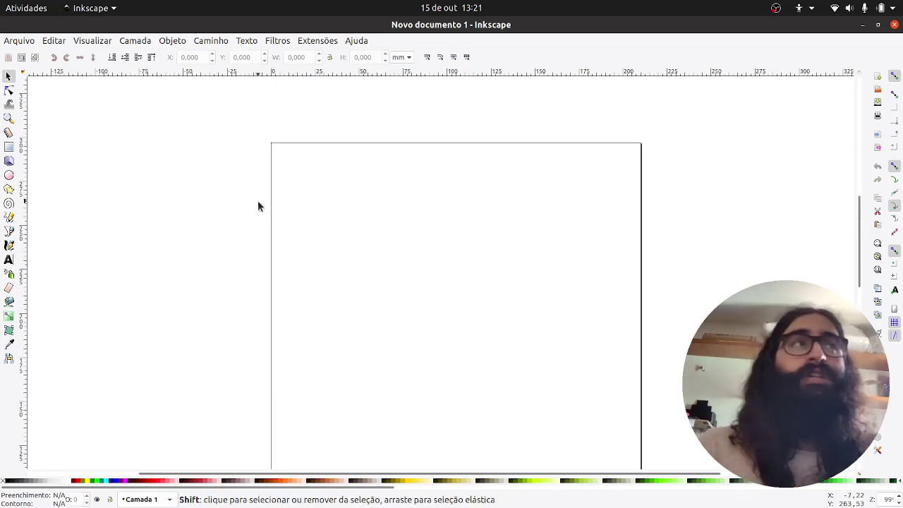
{"action": "scroll", "coordinate": [257, 205], "scroll_direction": "right", "scroll_amount": 2}
{"action": "scroll", "coordinate": [258, 205], "scroll_direction": "left", "scroll_amount": 3}
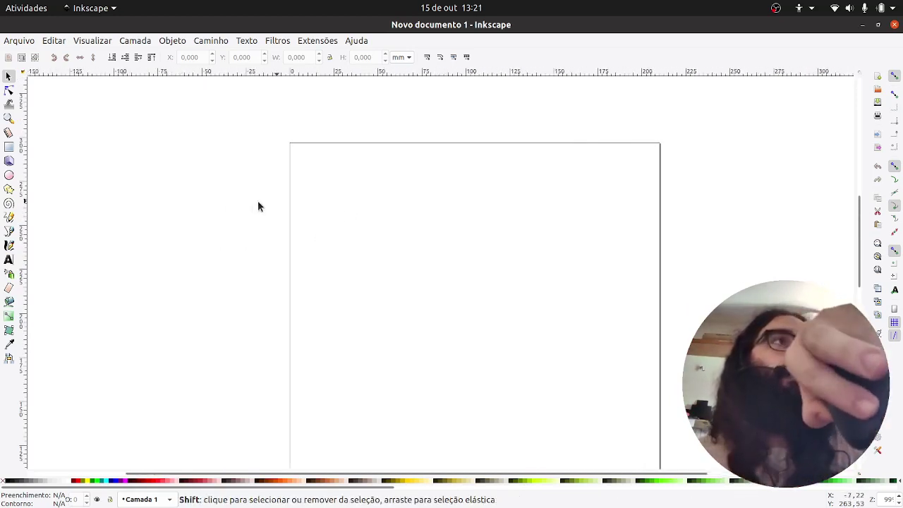
{"action": "scroll", "coordinate": [257, 205], "scroll_direction": "right", "scroll_amount": 2}
{"action": "scroll", "coordinate": [258, 206], "scroll_direction": "left", "scroll_amount": 2}
{"action": "scroll", "coordinate": [258, 205], "scroll_direction": "right", "scroll_amount": 2}
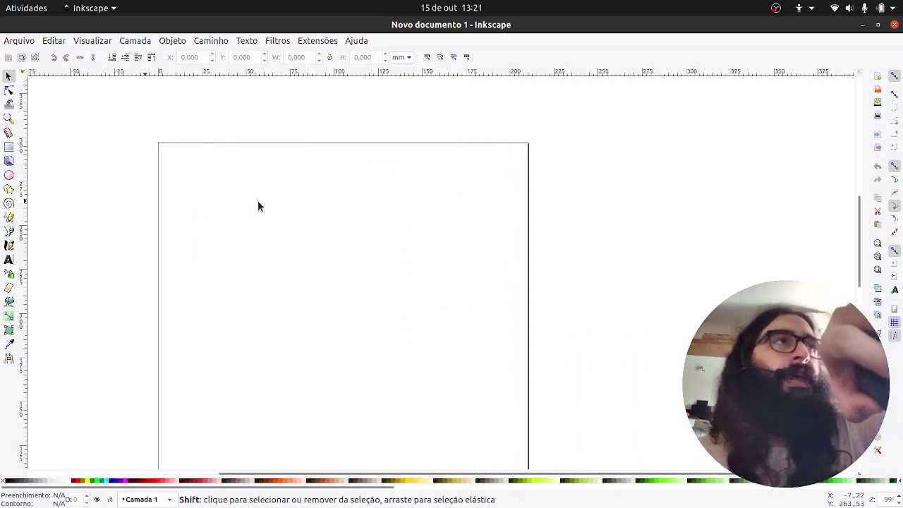
{"action": "scroll", "coordinate": [258, 205], "scroll_direction": "left", "scroll_amount": 3}
{"action": "scroll", "coordinate": [258, 205], "scroll_direction": "right", "scroll_amount": 3}
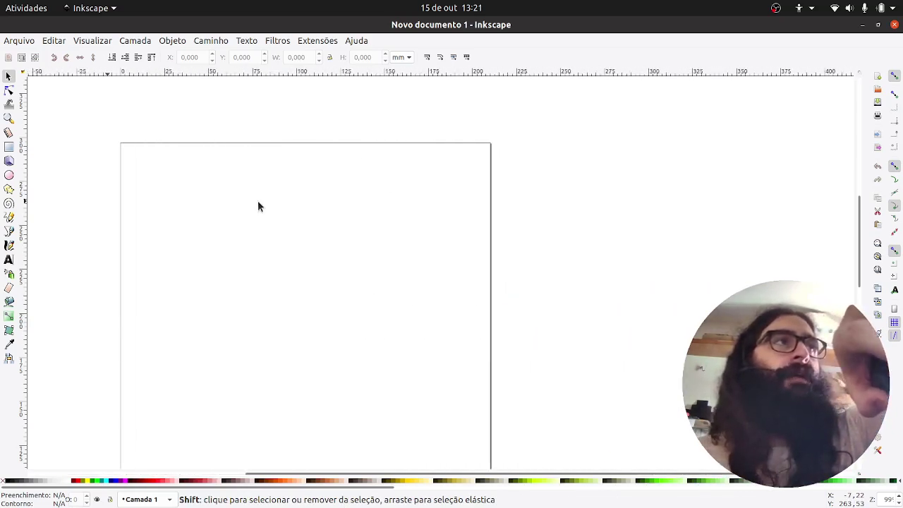
{"action": "scroll", "coordinate": [257, 206], "scroll_direction": "left", "scroll_amount": 3}
{"action": "scroll", "coordinate": [257, 205], "scroll_direction": "right", "scroll_amount": 3}
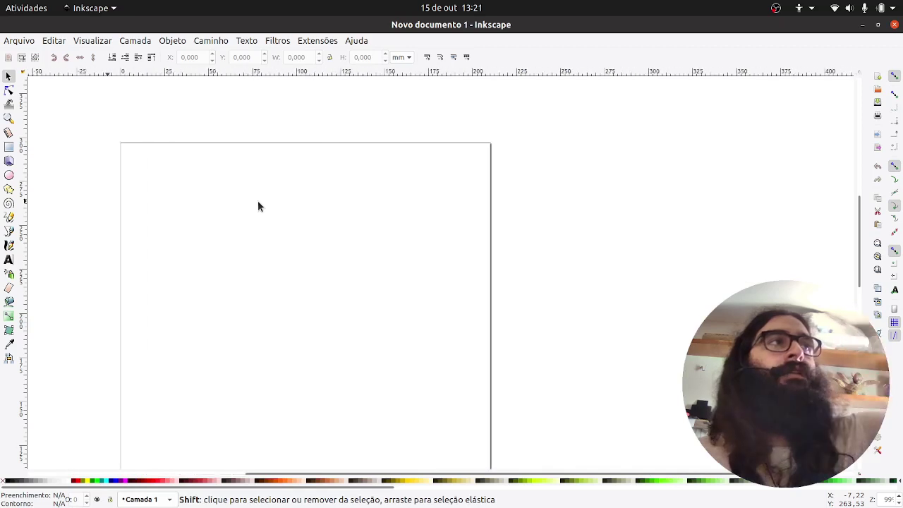
{"action": "scroll", "coordinate": [258, 206], "scroll_direction": "left", "scroll_amount": 2}
{"action": "scroll", "coordinate": [258, 205], "scroll_direction": "right", "scroll_amount": 1}
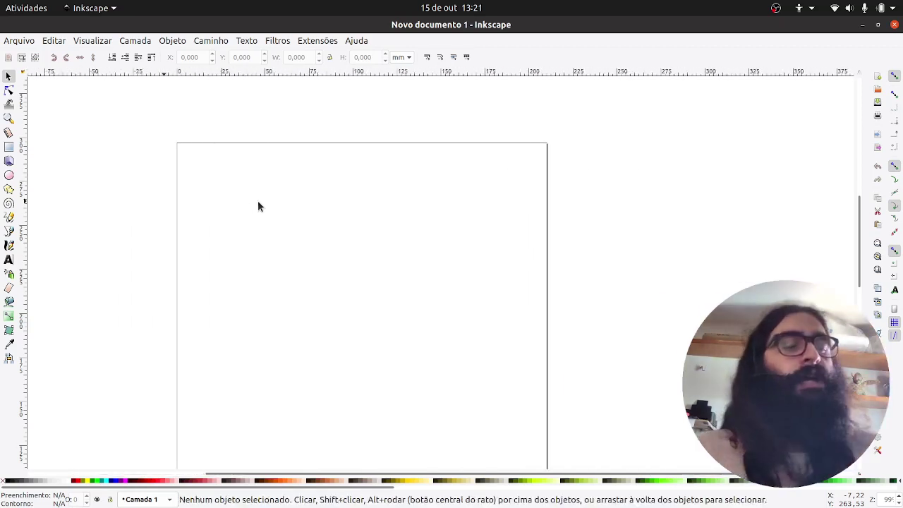
Shift the view vertically around the page's top edge again
{"action": "scroll", "coordinate": [258, 205], "scroll_direction": "down", "scroll_amount": 3}
{"action": "scroll", "coordinate": [267, 215], "scroll_direction": "up", "scroll_amount": 3}
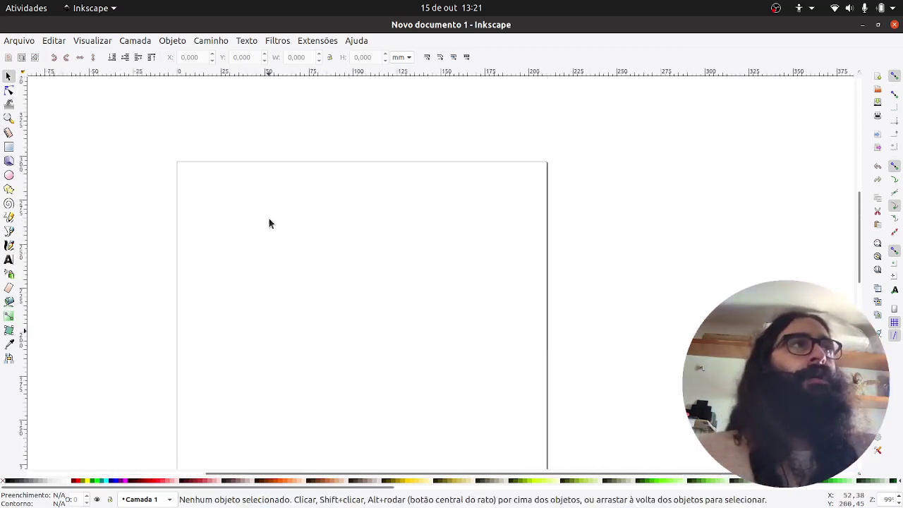
{"action": "scroll", "coordinate": [269, 221], "scroll_direction": "up", "scroll_amount": 2}
{"action": "scroll", "coordinate": [269, 220], "scroll_direction": "down", "scroll_amount": 4}
{"action": "scroll", "coordinate": [269, 220], "scroll_direction": "up", "scroll_amount": 3}
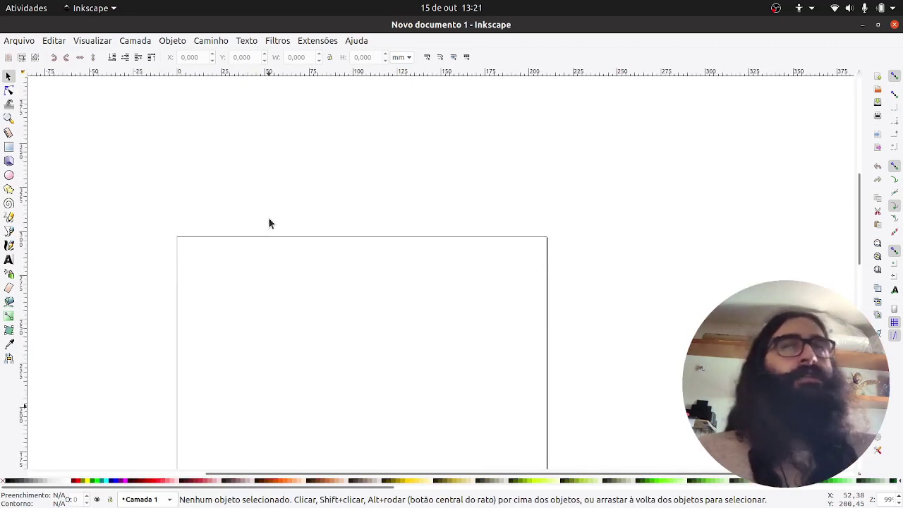
{"action": "scroll", "coordinate": [269, 219], "scroll_direction": "down", "scroll_amount": 3}
{"action": "scroll", "coordinate": [269, 219], "scroll_direction": "up", "scroll_amount": 1}
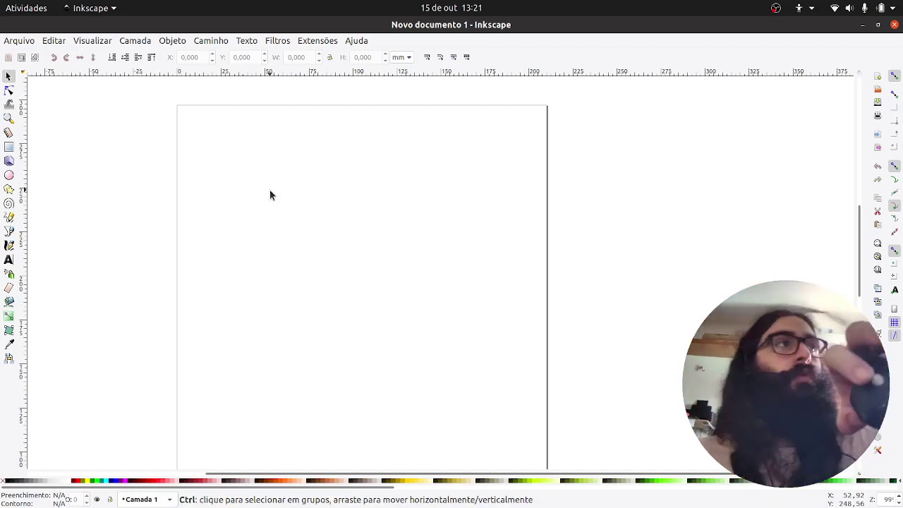
Zoom in closely on the page's upper-left area, zoom out to see the entire page, and return to a medium zoom
{"action": "scroll", "coordinate": [271, 194], "scroll_direction": "up", "scroll_amount": 6}
{"action": "scroll", "coordinate": [270, 195], "scroll_direction": "up", "scroll_amount": 2}
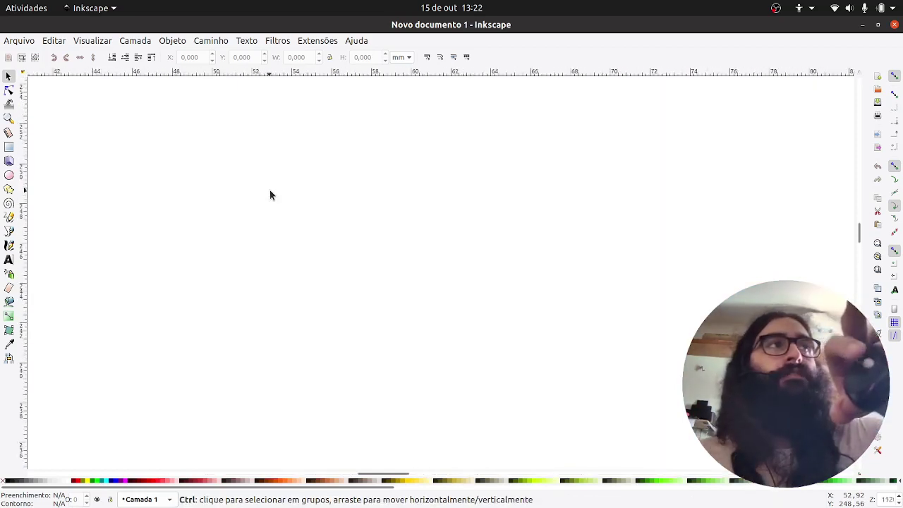
{"action": "scroll", "coordinate": [271, 196], "scroll_direction": "down", "scroll_amount": 10}
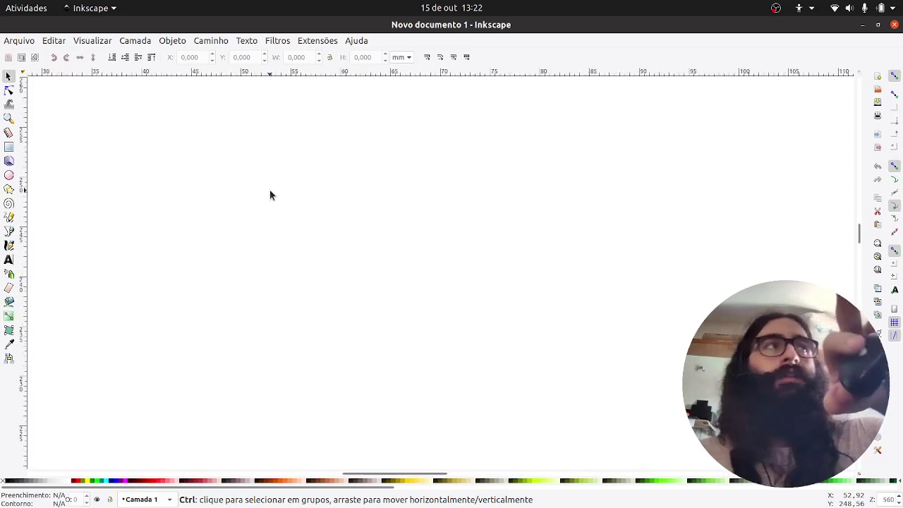
{"action": "scroll", "coordinate": [271, 195], "scroll_direction": "down", "scroll_amount": 6}
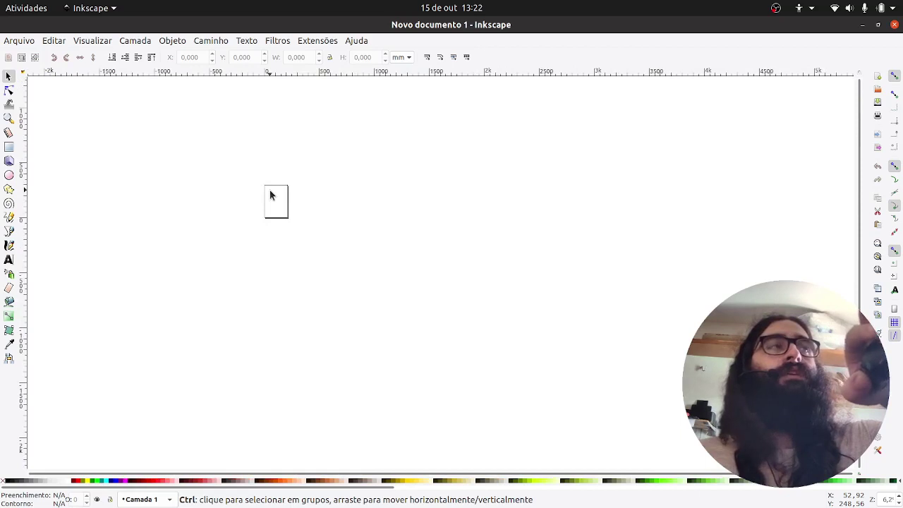
{"action": "scroll", "coordinate": [271, 195], "scroll_direction": "up", "scroll_amount": 5}
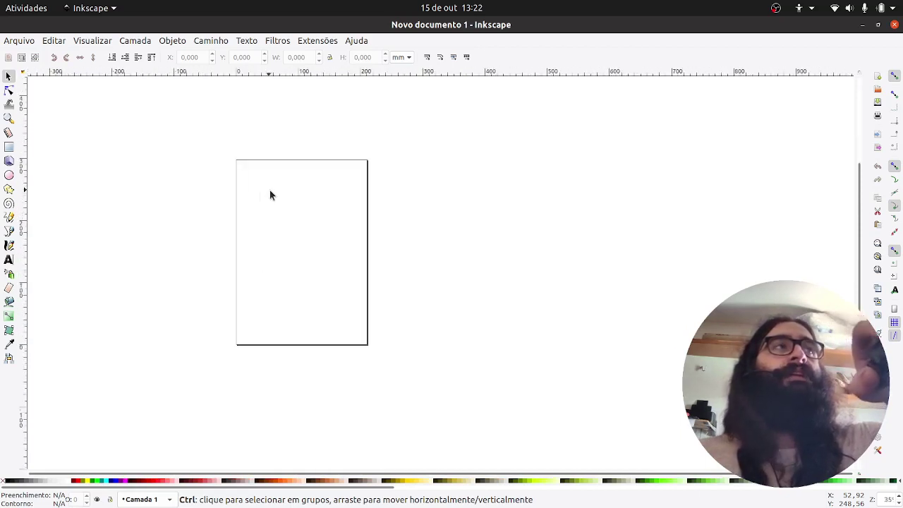
{"action": "scroll", "coordinate": [270, 196], "scroll_direction": "up", "scroll_amount": 3}
{"action": "scroll", "coordinate": [271, 195], "scroll_direction": "down", "scroll_amount": 1}
{"action": "scroll", "coordinate": [270, 195], "scroll_direction": "up", "scroll_amount": 1}
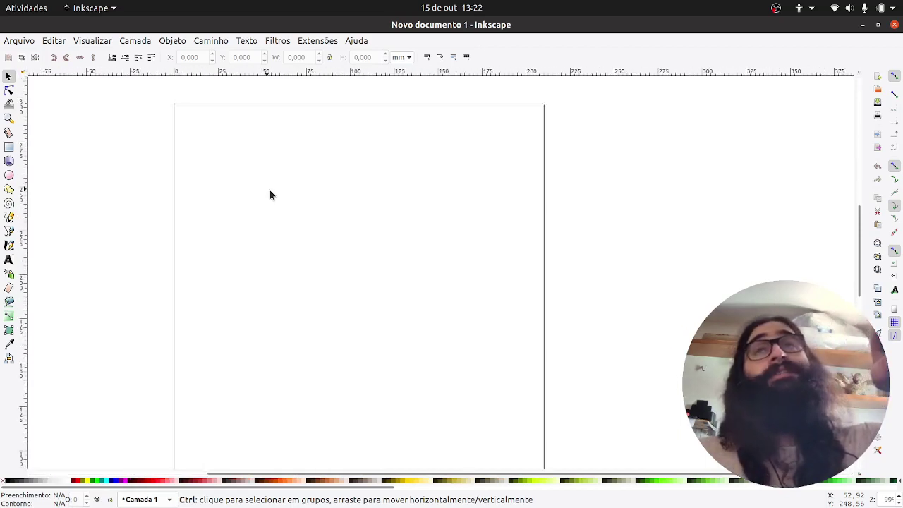
{"action": "scroll", "coordinate": [270, 196], "scroll_direction": "down", "scroll_amount": 1}
{"action": "scroll", "coordinate": [270, 196], "scroll_direction": "up", "scroll_amount": 1}
{"action": "scroll", "coordinate": [270, 195], "scroll_direction": "down", "scroll_amount": 1}
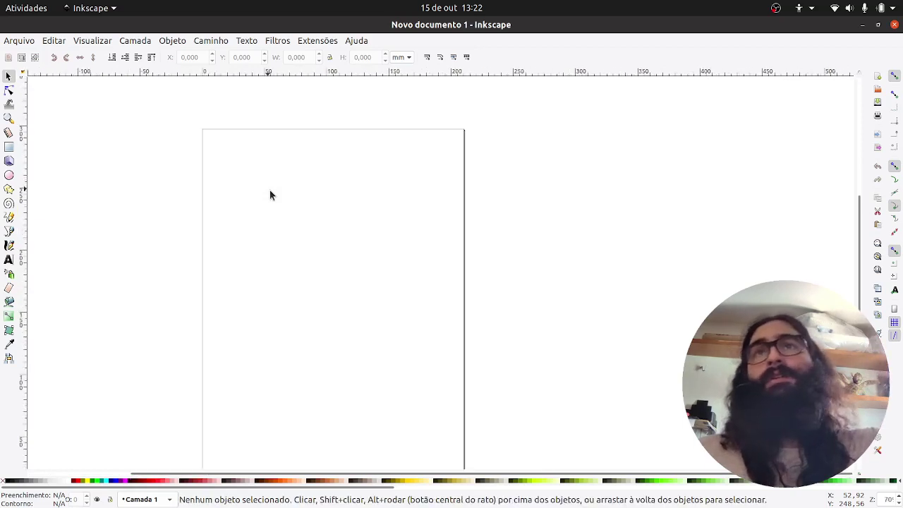
{"action": "scroll", "coordinate": [270, 196], "scroll_direction": "up", "scroll_amount": 1}
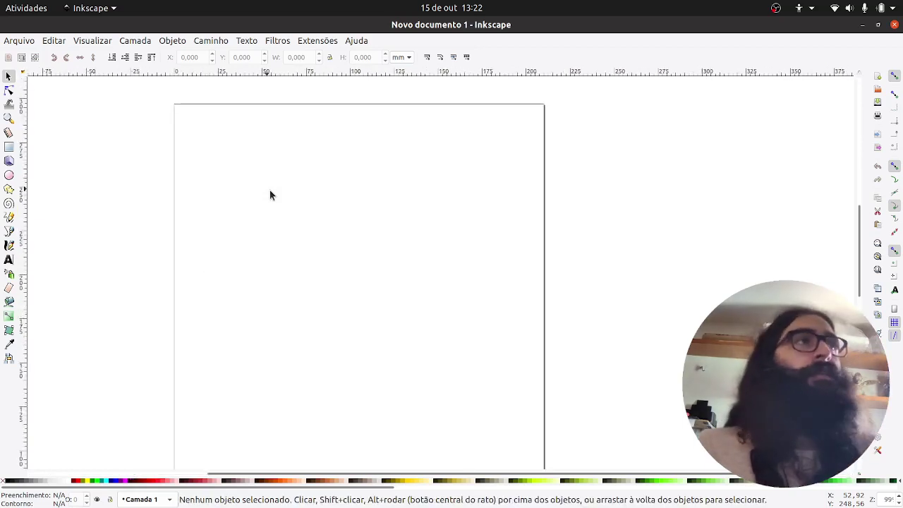
{"action": "scroll", "coordinate": [270, 195], "scroll_direction": "down", "scroll_amount": 1}
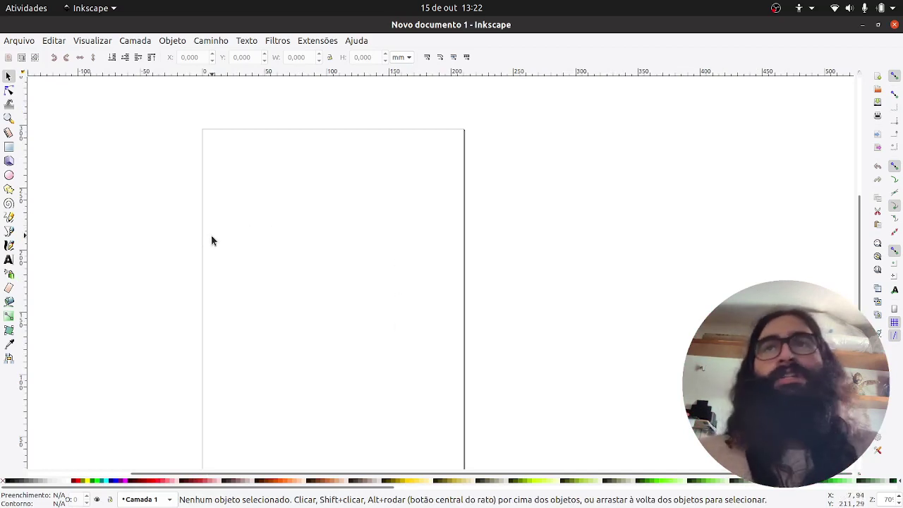
Pan the canvas freely in several directions around the page
{"action": "left_click_drag", "start_coordinate": [177, 247], "coordinate": [345, 378]}
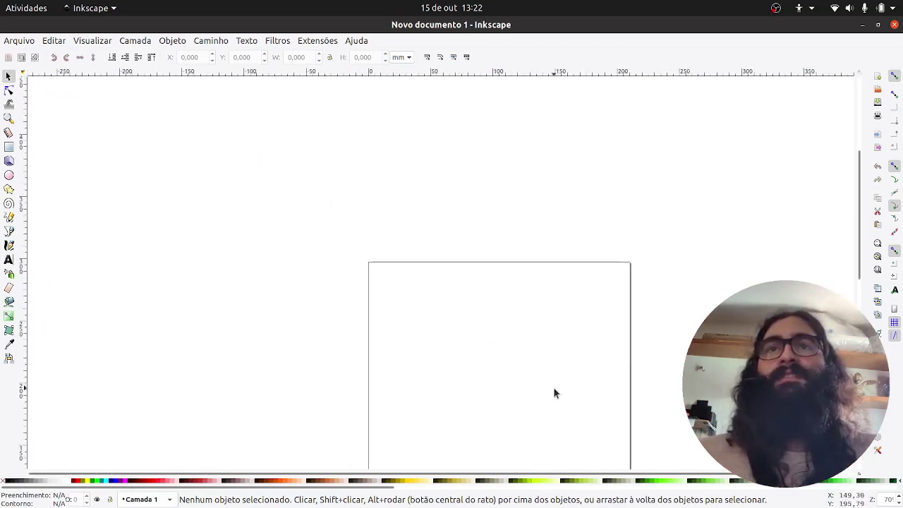
{"action": "left_click_drag", "start_coordinate": [540, 391], "coordinate": [269, 453]}
{"action": "left_click_drag", "start_coordinate": [336, 419], "coordinate": [621, 212]}
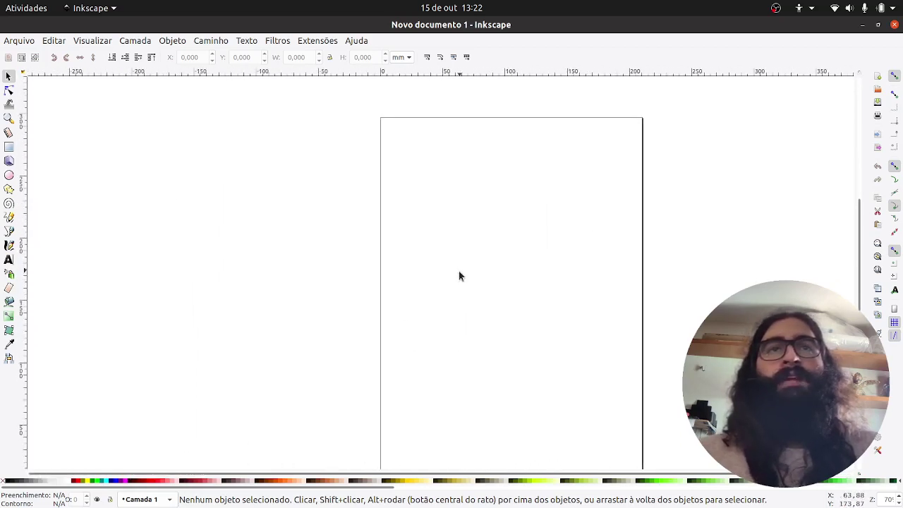
Pan the view across the blank page, scroll vertically around its top edge, and zoom in on its middle
{"action": "left_click_drag", "start_coordinate": [460, 276], "coordinate": [344, 313]}
{"action": "left_click_drag", "start_coordinate": [472, 317], "coordinate": [442, 322]}
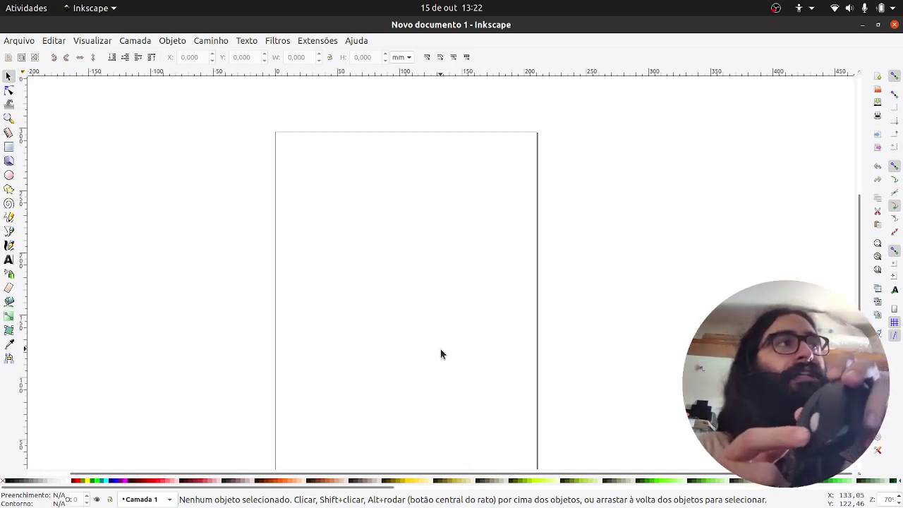
{"action": "scroll", "coordinate": [440, 353], "scroll_direction": "down", "scroll_amount": 1}
{"action": "scroll", "coordinate": [440, 353], "scroll_direction": "up", "scroll_amount": 3}
{"action": "scroll", "coordinate": [441, 354], "scroll_direction": "down", "scroll_amount": 3}
{"action": "scroll", "coordinate": [440, 354], "scroll_direction": "up", "scroll_amount": 4}
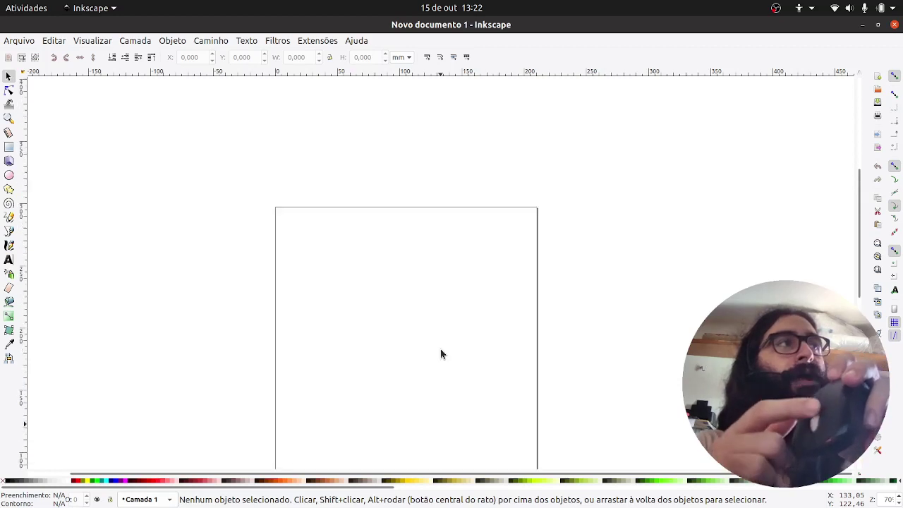
{"action": "scroll", "coordinate": [441, 353], "scroll_direction": "down", "scroll_amount": 4}
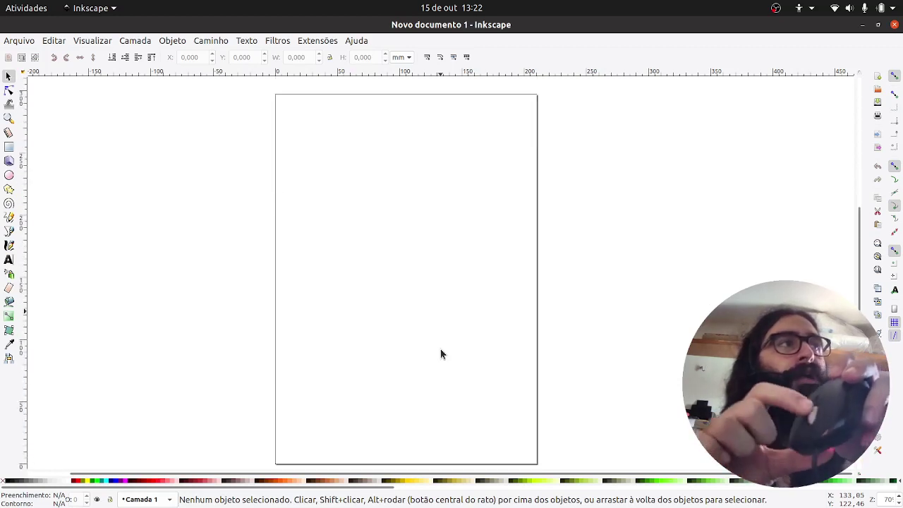
{"action": "scroll", "coordinate": [441, 350], "scroll_direction": "up", "scroll_amount": 1}
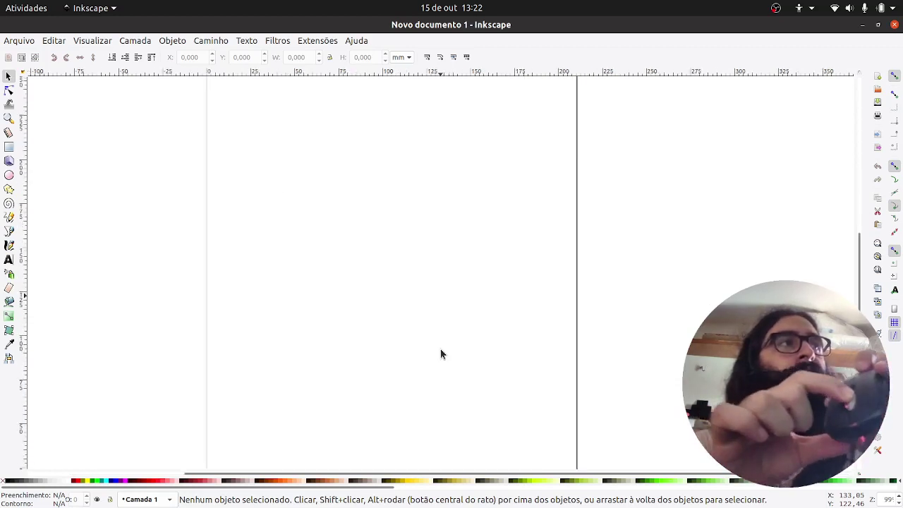
Pan freely around the enlarged page and zoom out until the whole page is in view
{"action": "left_click_drag", "start_coordinate": [439, 345], "coordinate": [609, 409]}
{"action": "left_click_drag", "start_coordinate": [444, 206], "coordinate": [558, 329]}
{"action": "left_click_drag", "start_coordinate": [721, 324], "coordinate": [520, 258]}
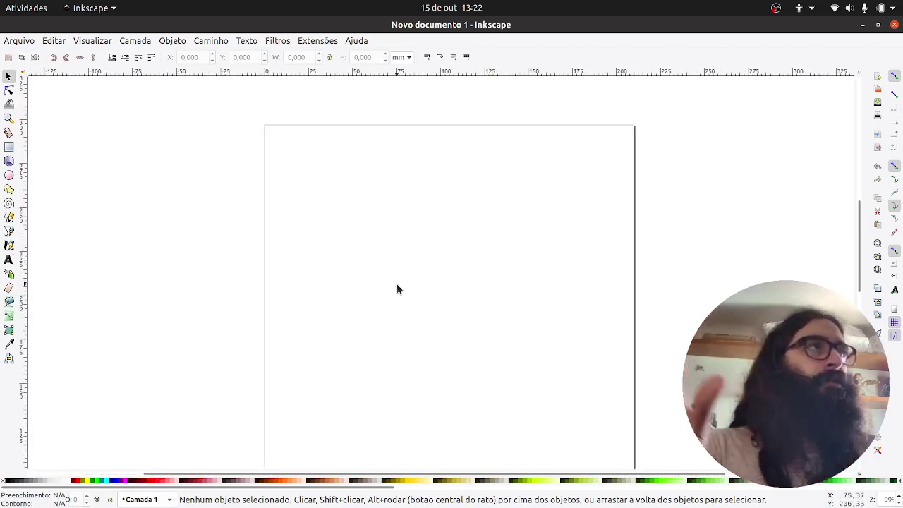
{"action": "left_click_drag", "start_coordinate": [397, 288], "coordinate": [433, 280]}
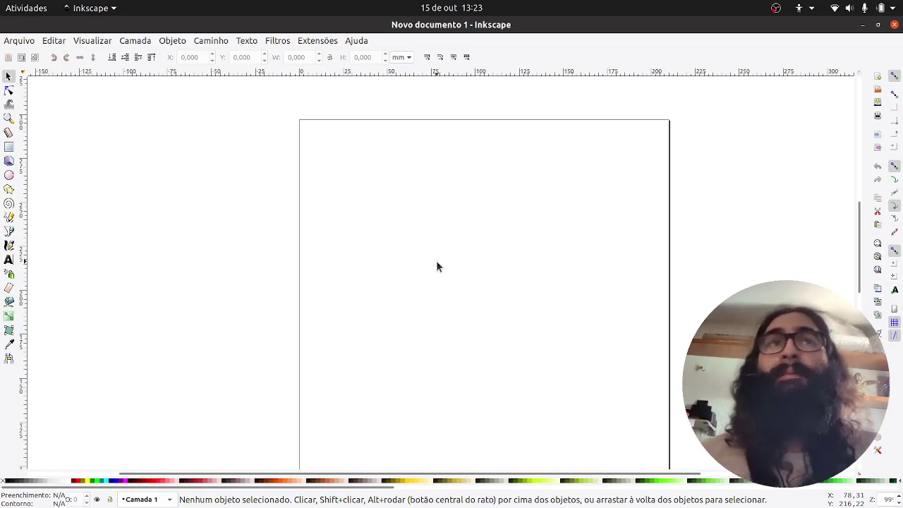
{"action": "scroll", "coordinate": [437, 266], "scroll_direction": "down", "scroll_amount": 1}
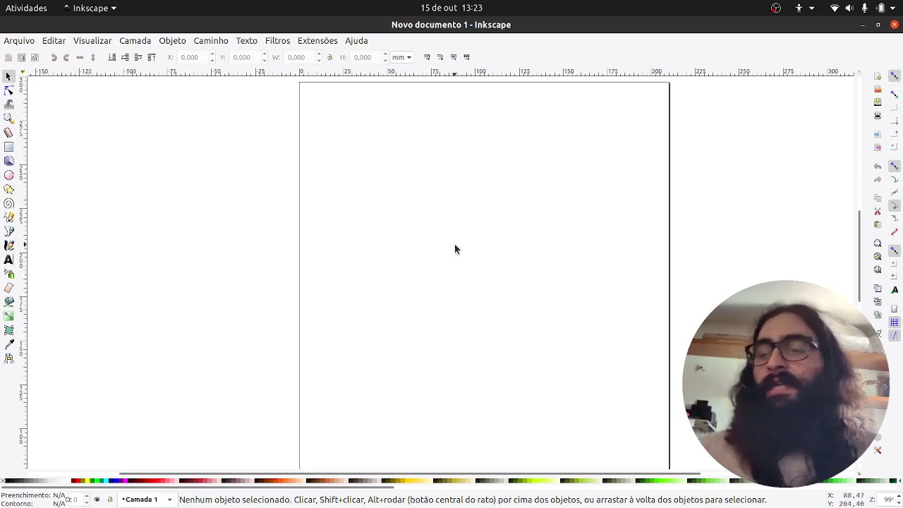
{"action": "scroll", "coordinate": [455, 243], "scroll_direction": "down", "scroll_amount": 2}
{"action": "scroll", "coordinate": [455, 243], "scroll_direction": "up", "scroll_amount": 1}
{"action": "scroll", "coordinate": [456, 243], "scroll_direction": "down", "scroll_amount": 1}
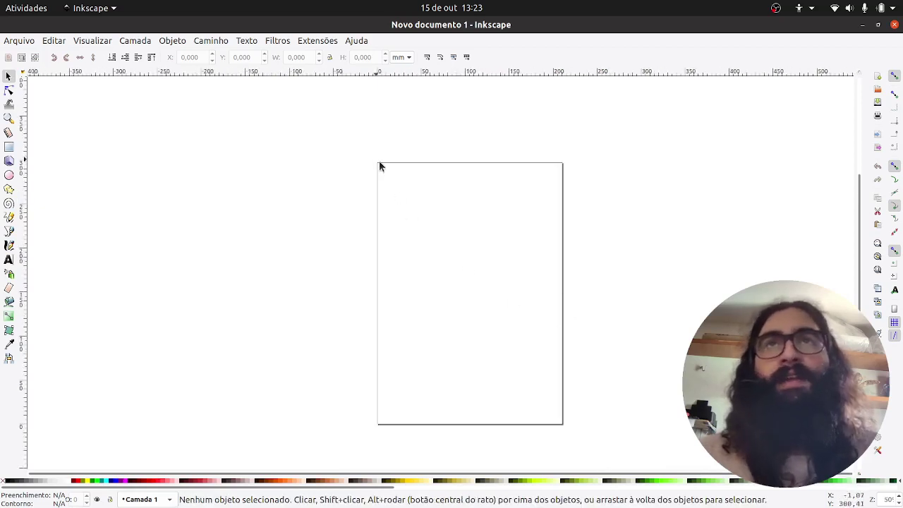
{"action": "left_click_drag", "start_coordinate": [378, 165], "coordinate": [435, 188]}
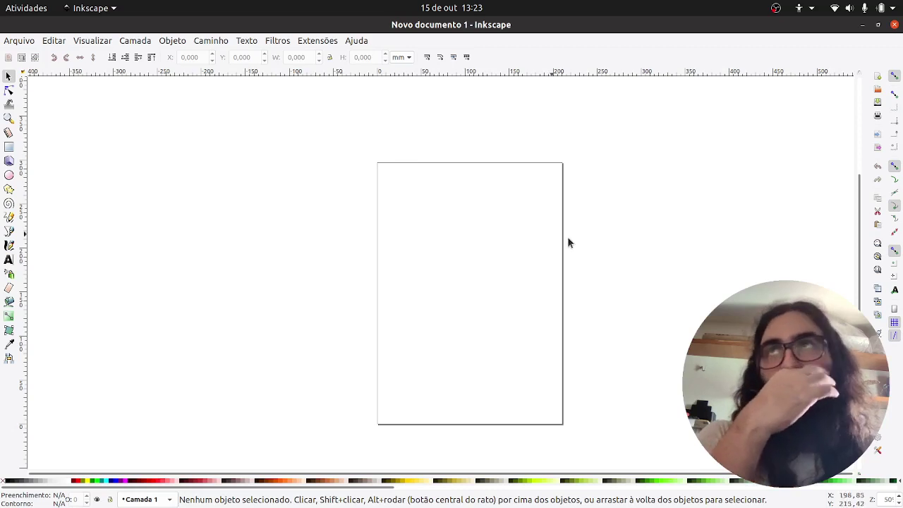
Open the document properties and place the dialog over the middle of the canvas
{"action": "left_click", "coordinate": [22, 41]}
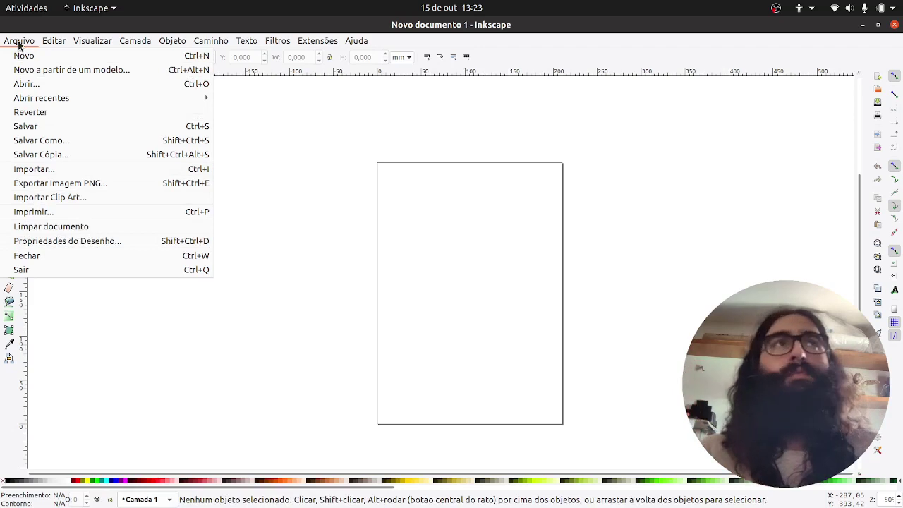
{"action": "left_click", "coordinate": [85, 243]}
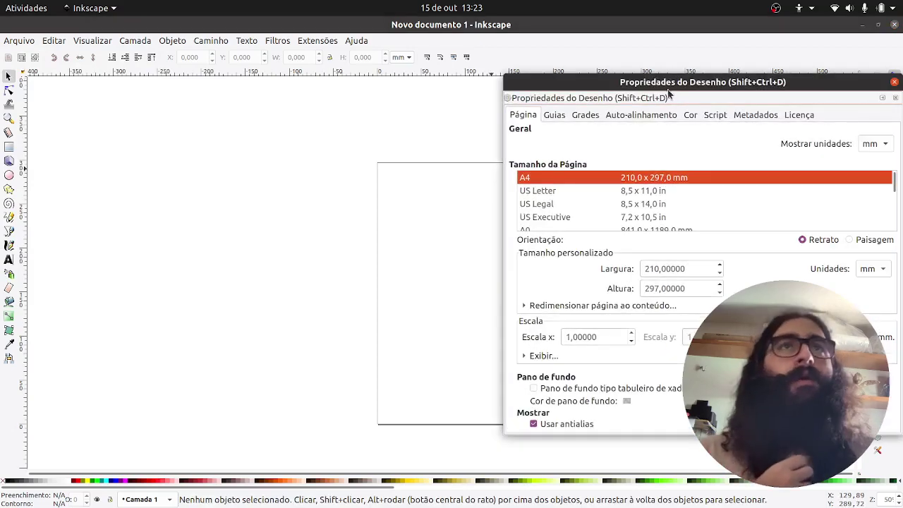
{"action": "left_click_drag", "start_coordinate": [712, 82], "coordinate": [398, 78]}
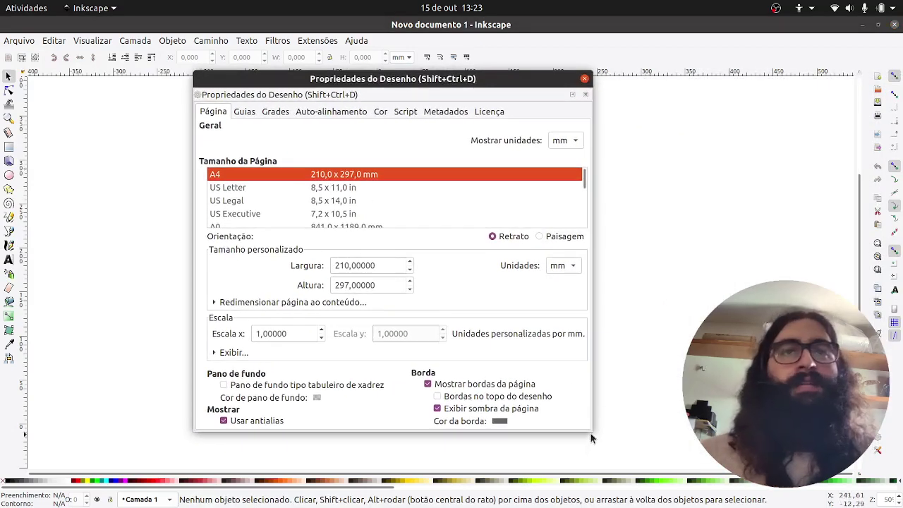
Set the document's display units to px with the screen magnifier turned on, and turn the magnifier off again
{"action": "left_click", "coordinate": [813, 10]}
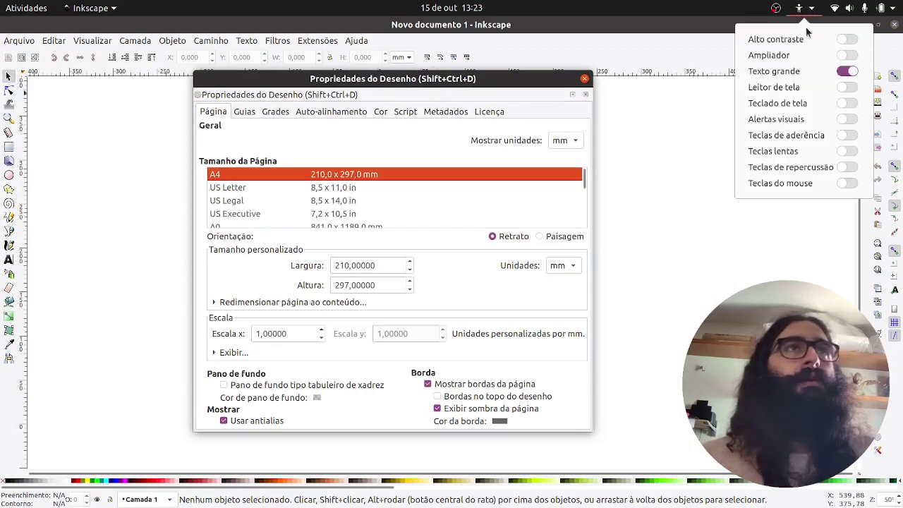
{"action": "left_click", "coordinate": [847, 58]}
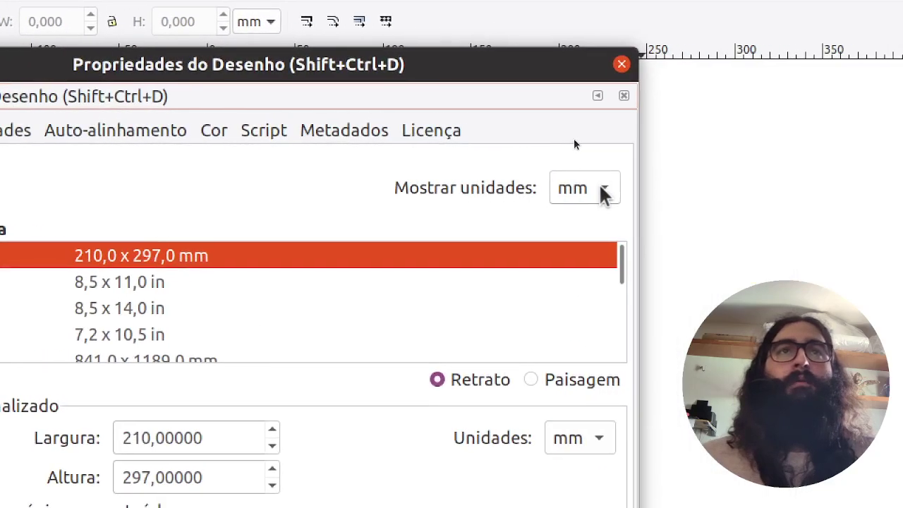
{"action": "left_click", "coordinate": [601, 189]}
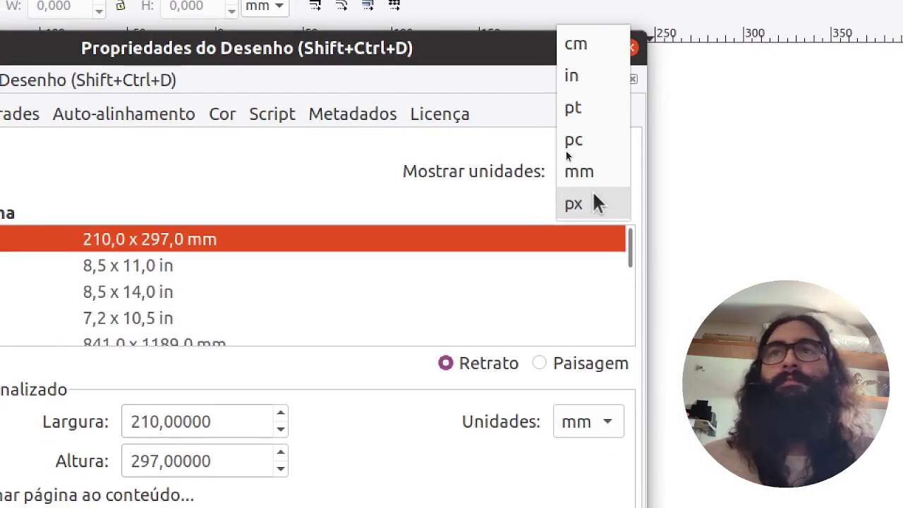
{"action": "left_click", "coordinate": [593, 197]}
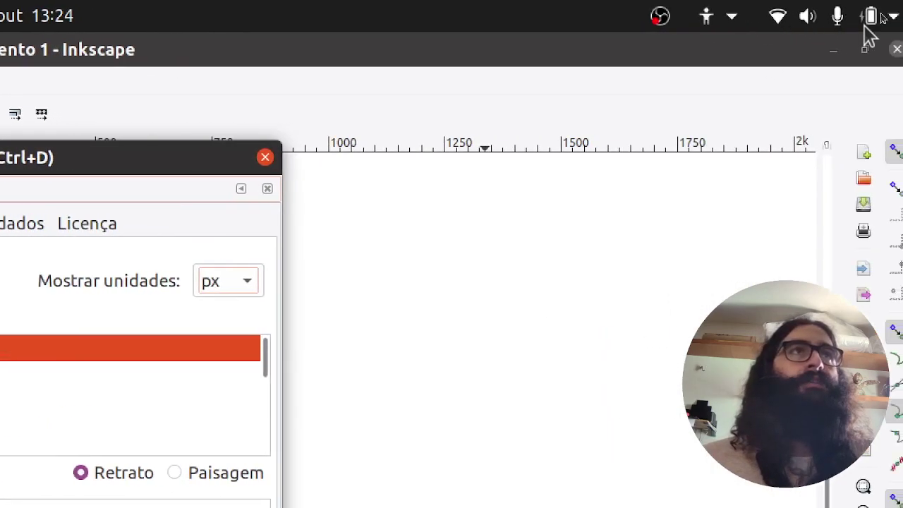
{"action": "left_click", "coordinate": [808, 17]}
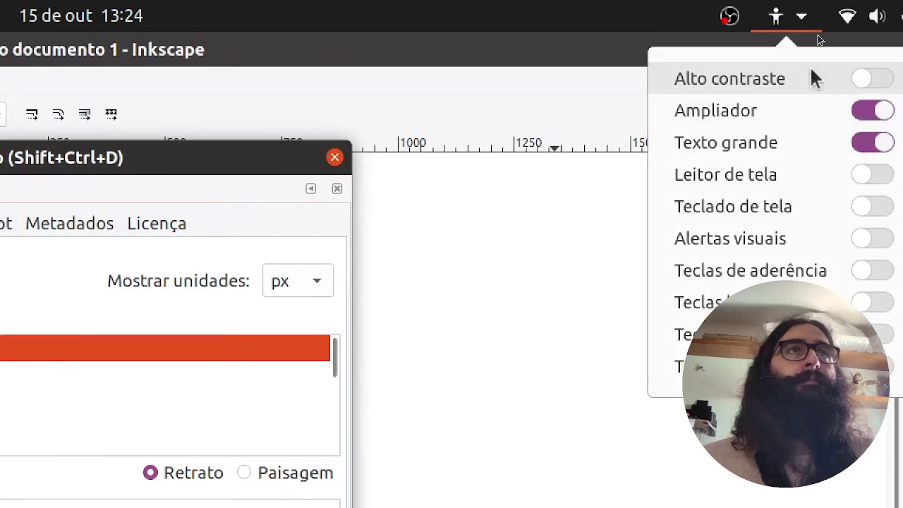
{"action": "left_click", "coordinate": [845, 117]}
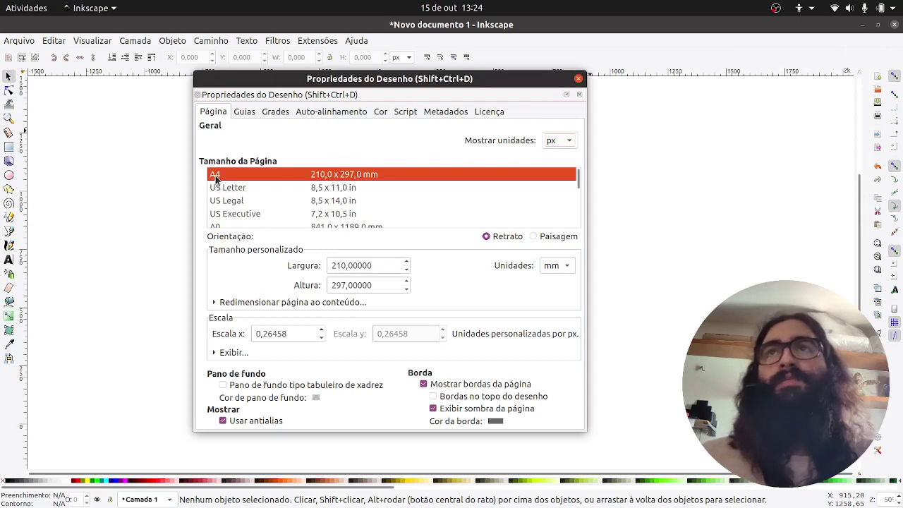
Browse the preset page sizes through the A and B formats and return to the start of the list
{"action": "scroll", "coordinate": [225, 183], "scroll_direction": "down", "scroll_amount": 3}
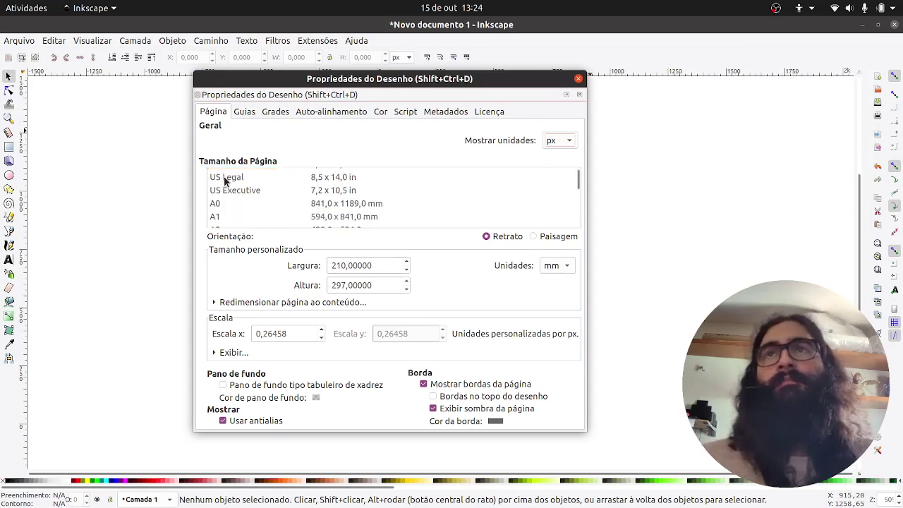
{"action": "scroll", "coordinate": [229, 184], "scroll_direction": "down", "scroll_amount": 10}
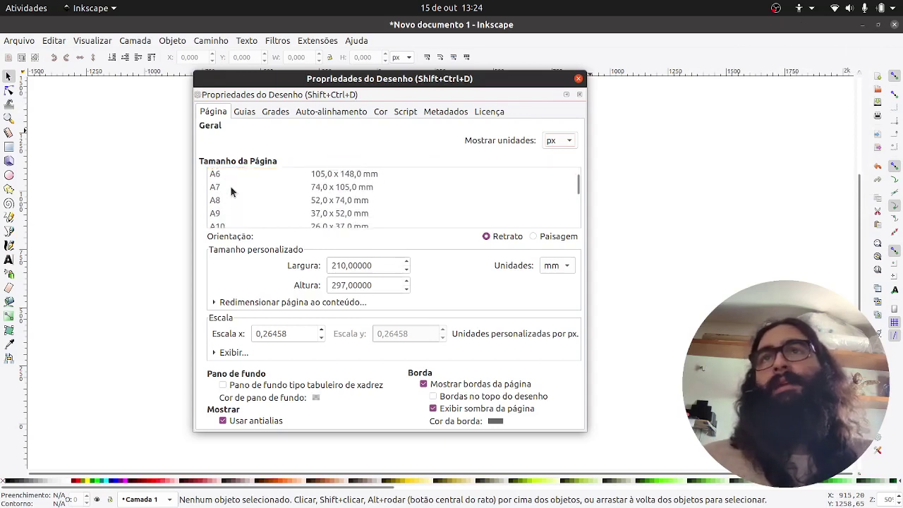
{"action": "scroll", "coordinate": [230, 186], "scroll_direction": "down", "scroll_amount": 5}
{"action": "scroll", "coordinate": [233, 191], "scroll_direction": "up", "scroll_amount": 7}
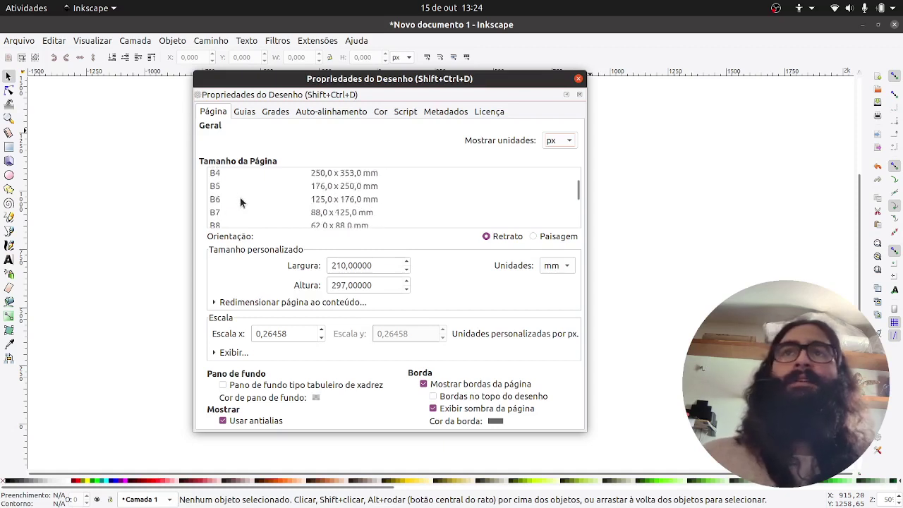
{"action": "scroll", "coordinate": [235, 195], "scroll_direction": "up", "scroll_amount": 6}
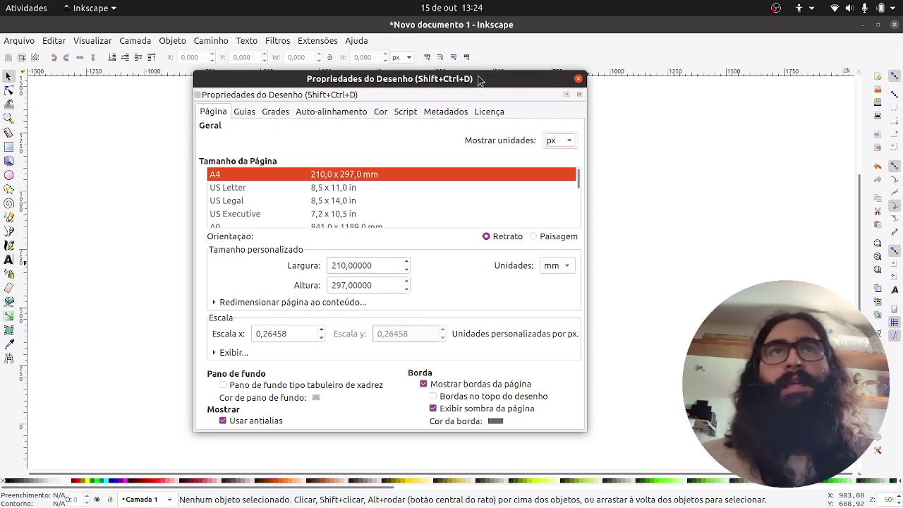
Move the document properties dialog aside to view the page, and bring it back over the canvas
{"action": "left_click_drag", "start_coordinate": [490, 79], "coordinate": [523, 52]}
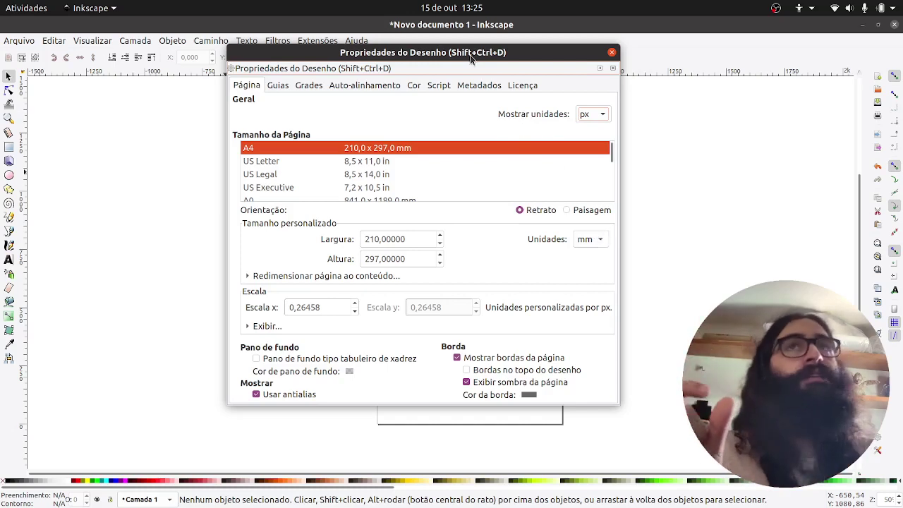
{"action": "left_click_drag", "start_coordinate": [478, 56], "coordinate": [852, 134]}
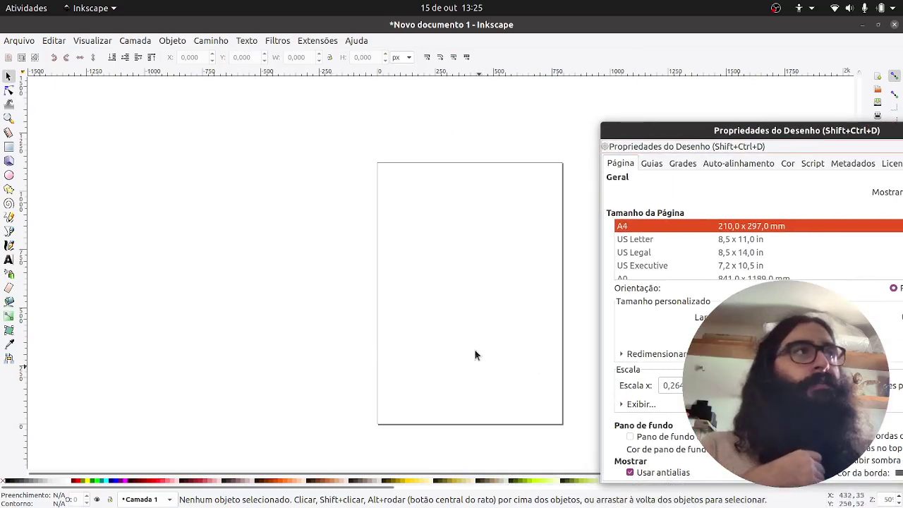
{"action": "left_click_drag", "start_coordinate": [745, 130], "coordinate": [348, 75]}
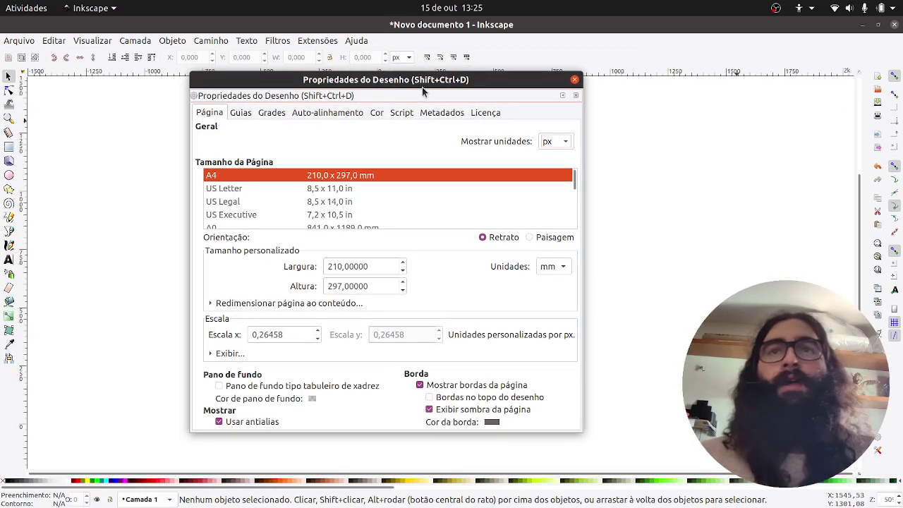
Set the custom page size to 512 px wide and 512 px high, and check the resized page behind the dialog
{"action": "left_click", "coordinate": [563, 269]}
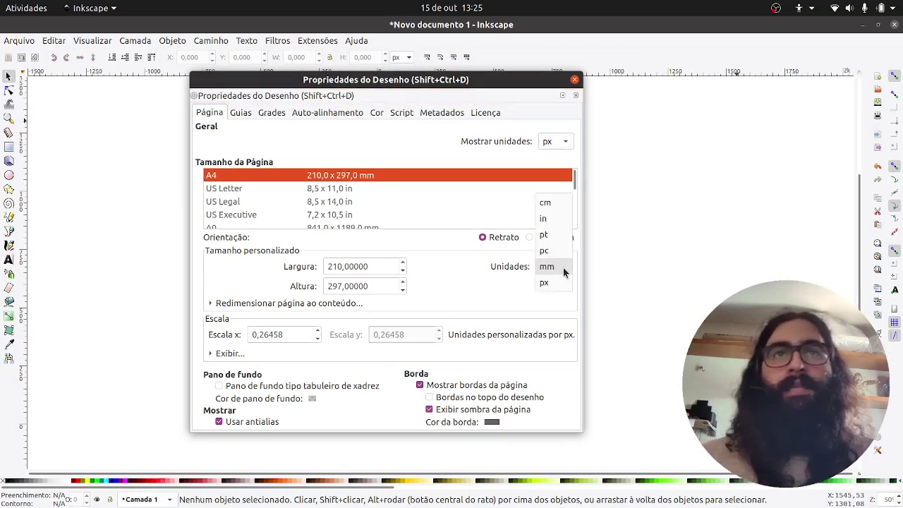
{"action": "left_click", "coordinate": [563, 285]}
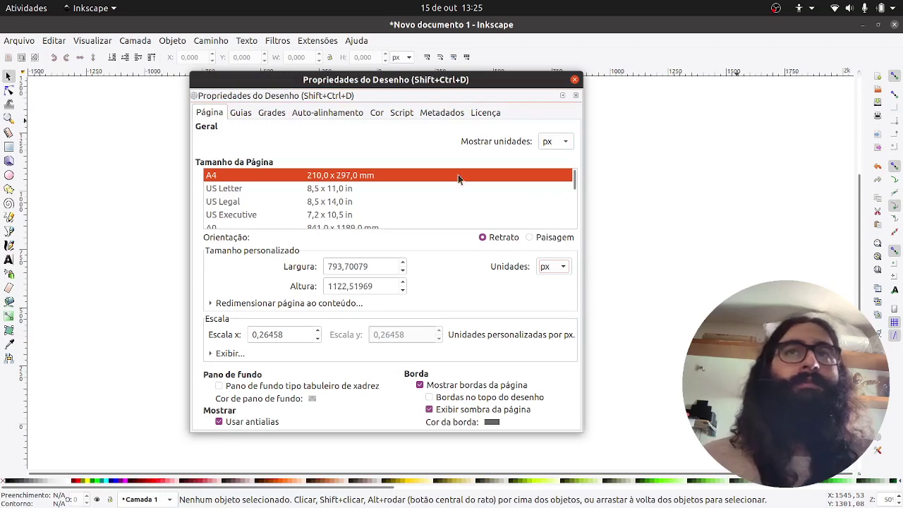
{"action": "left_click_drag", "start_coordinate": [425, 88], "coordinate": [456, 87]}
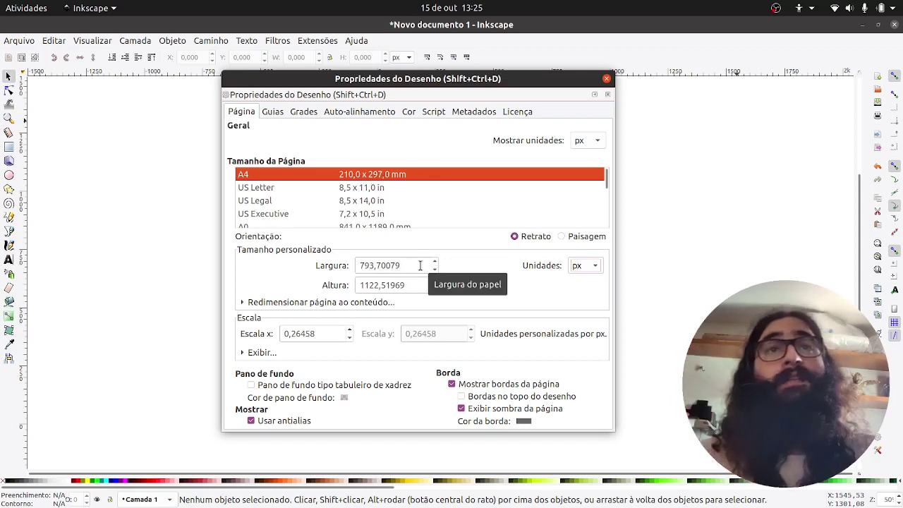
{"action": "left_click_drag", "start_coordinate": [416, 266], "coordinate": [357, 266]}
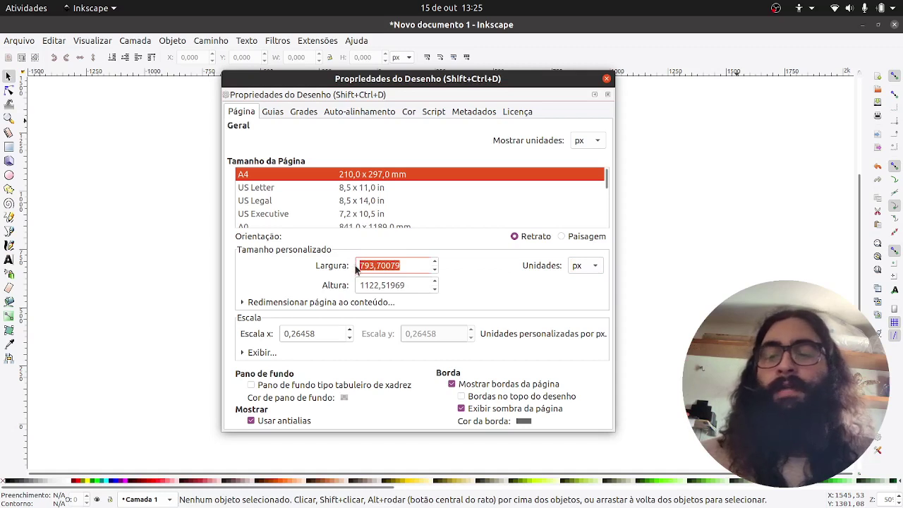
{"action": "type", "text": "512"}
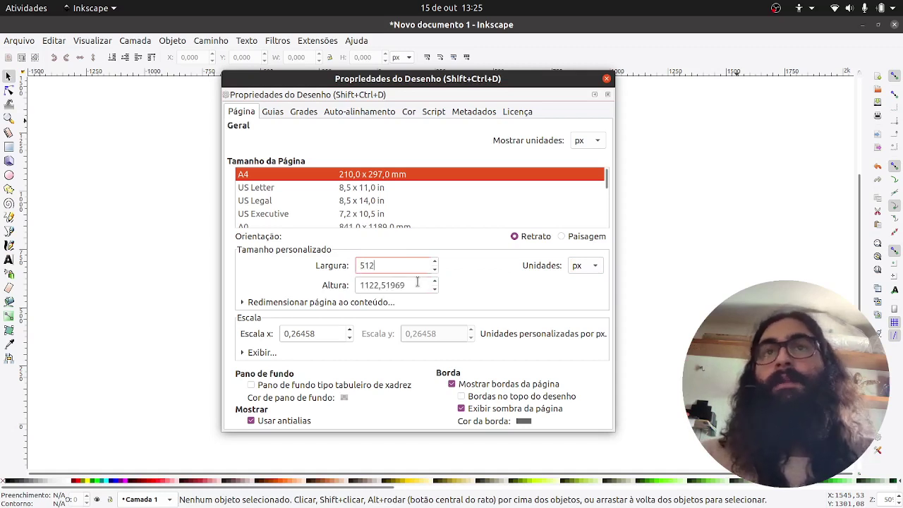
{"action": "left_click_drag", "start_coordinate": [417, 283], "coordinate": [357, 288]}
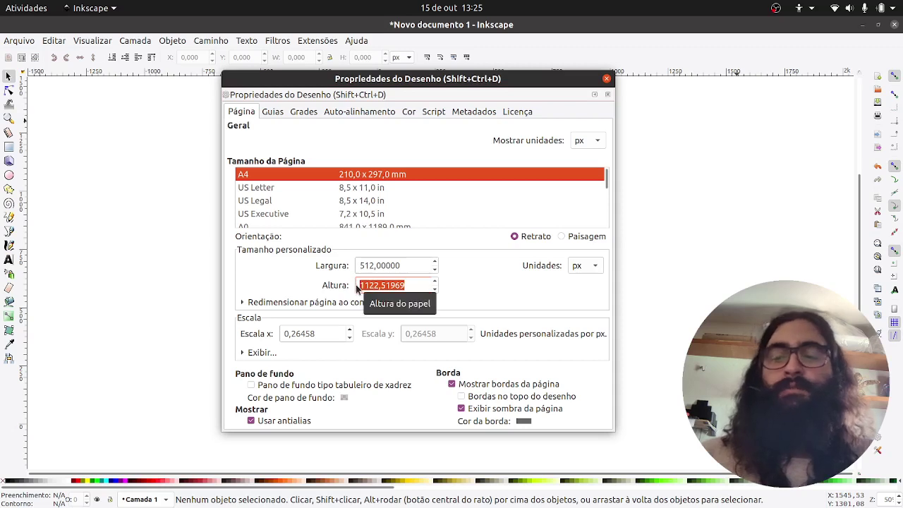
{"action": "type", "text": "512"}
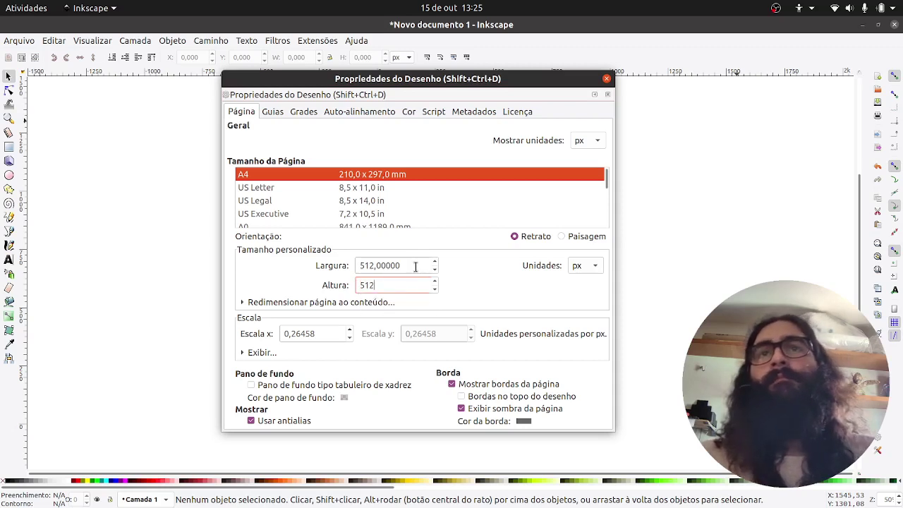
{"action": "left_click", "coordinate": [416, 267]}
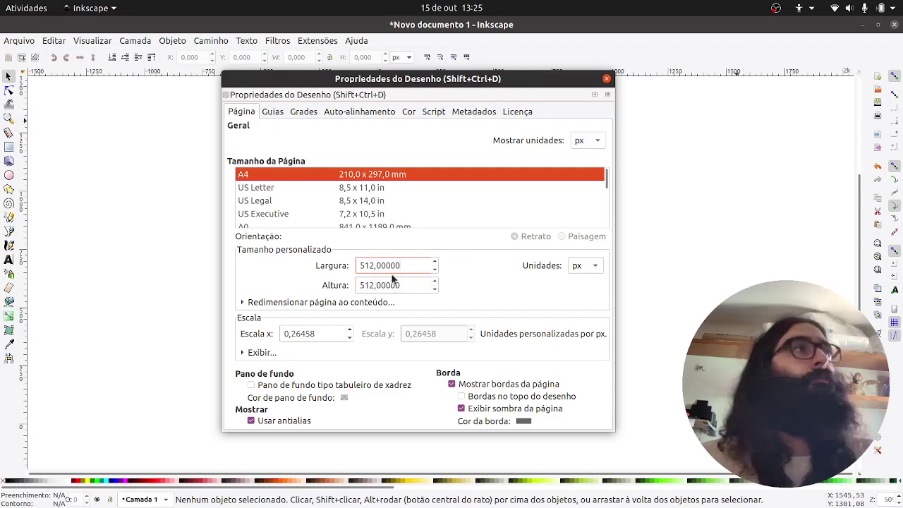
{"action": "left_click_drag", "start_coordinate": [275, 79], "coordinate": [602, 121]}
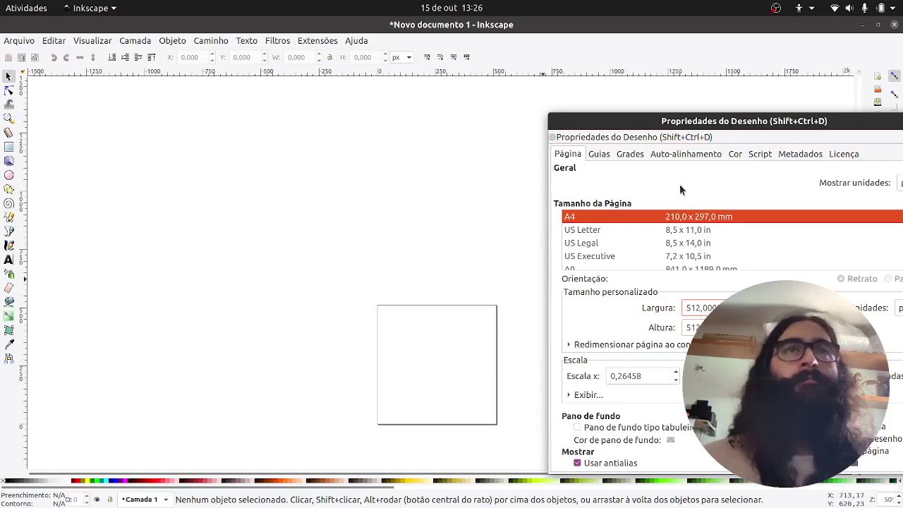
{"action": "mouse_move", "coordinate": [760, 123]}
{"action": "left_mouse_down"}
{"action": "mouse_move", "coordinate": [658, 110]}
{"action": "mouse_move", "coordinate": [434, 109]}
{"action": "mouse_move", "coordinate": [423, 100]}
{"action": "left_mouse_up"}
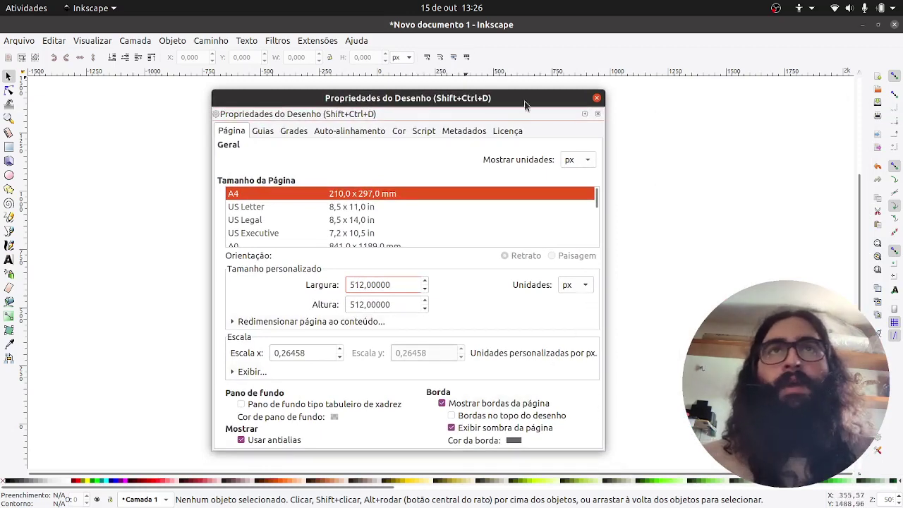
Move the document properties dialog off the page and turn on the checkerboard background
{"action": "left_click_drag", "start_coordinate": [525, 97], "coordinate": [566, 46]}
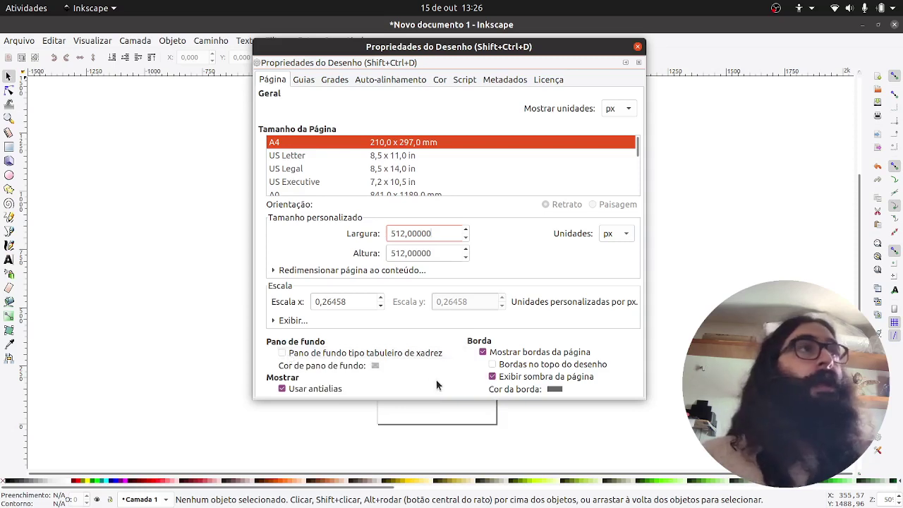
{"action": "left_click_drag", "start_coordinate": [290, 50], "coordinate": [515, 94]}
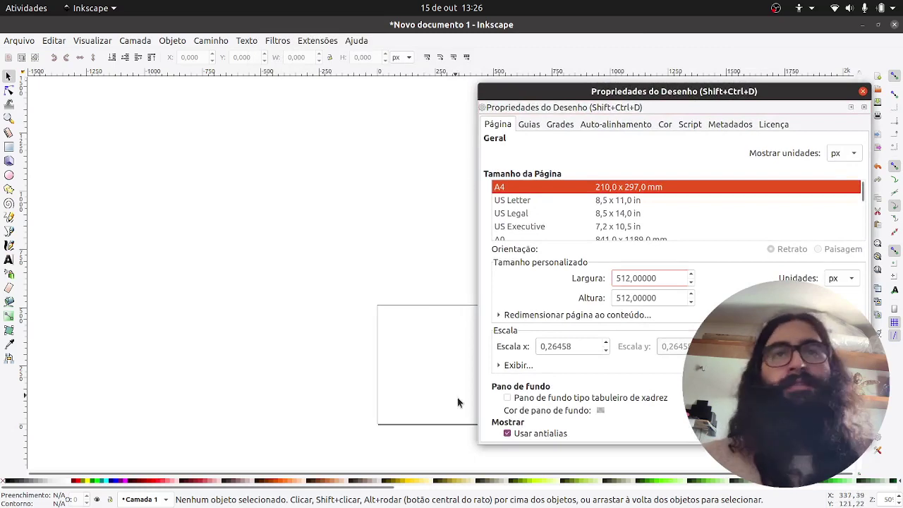
{"action": "left_click", "coordinate": [508, 398]}
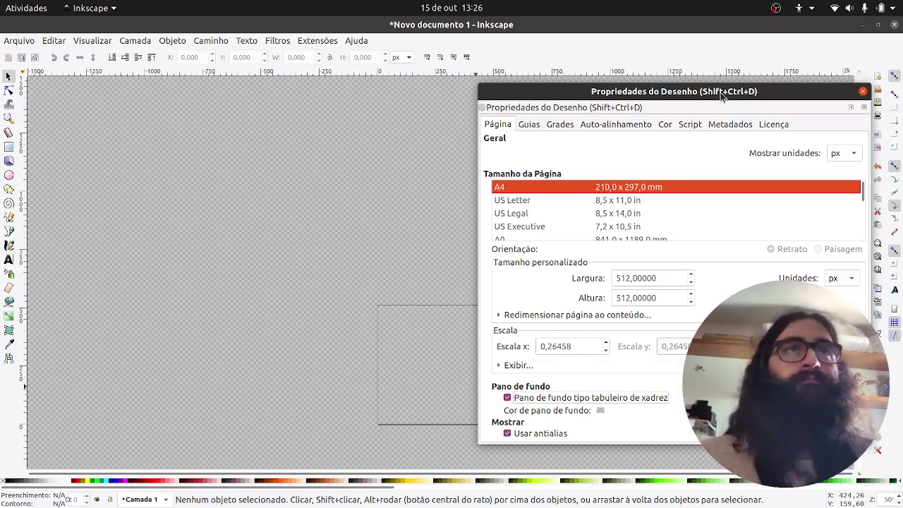
Turn on page borders on top of the drawing, and move the dialog aside to check the page
{"action": "left_click_drag", "start_coordinate": [721, 93], "coordinate": [592, 98]}
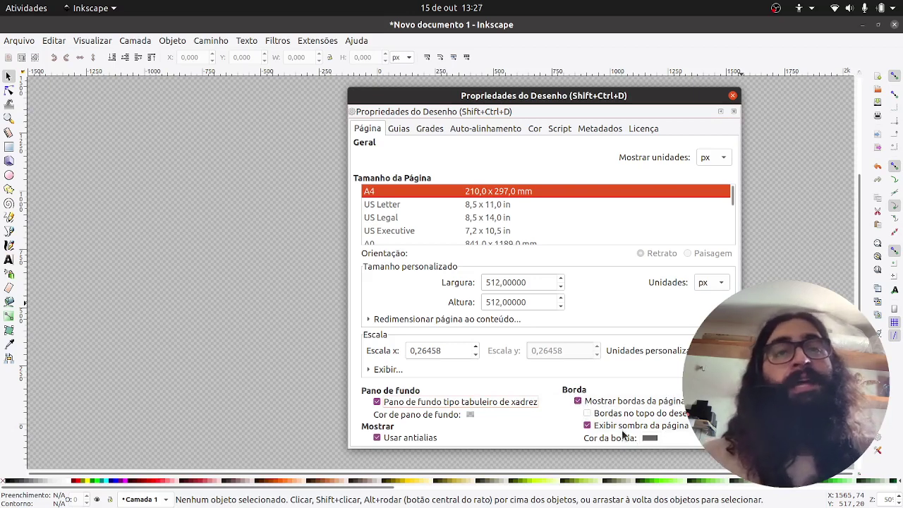
{"action": "left_click", "coordinate": [588, 415]}
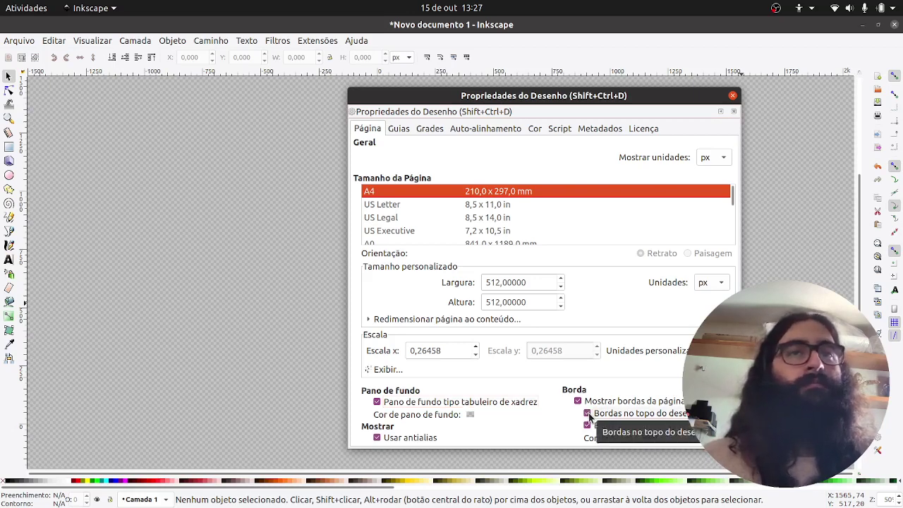
{"action": "left_click_drag", "start_coordinate": [646, 97], "coordinate": [253, 119]}
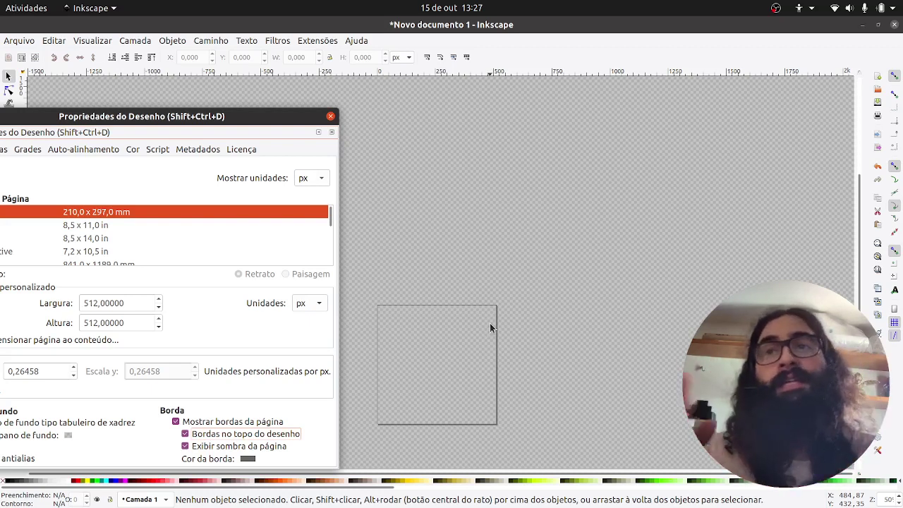
{"action": "left_click_drag", "start_coordinate": [170, 115], "coordinate": [573, 84]}
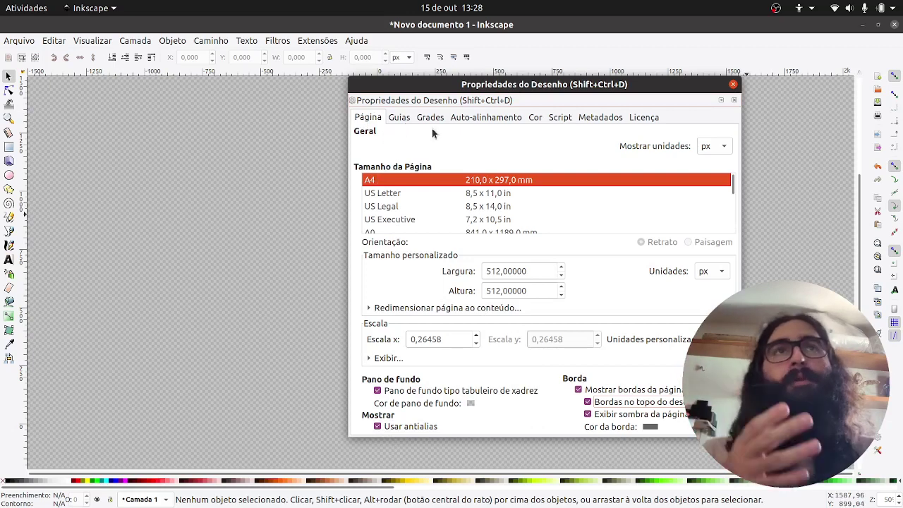
Look through the document's guide, grid, snapping, color, script, metadata and license settings
{"action": "left_click", "coordinate": [402, 118]}
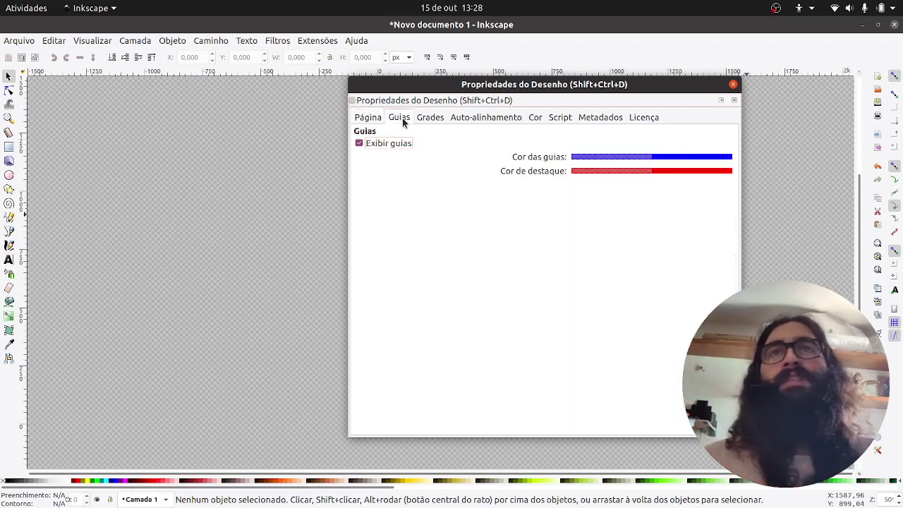
{"action": "left_click", "coordinate": [429, 120]}
{"action": "left_click", "coordinate": [484, 120]}
{"action": "left_click", "coordinate": [535, 119]}
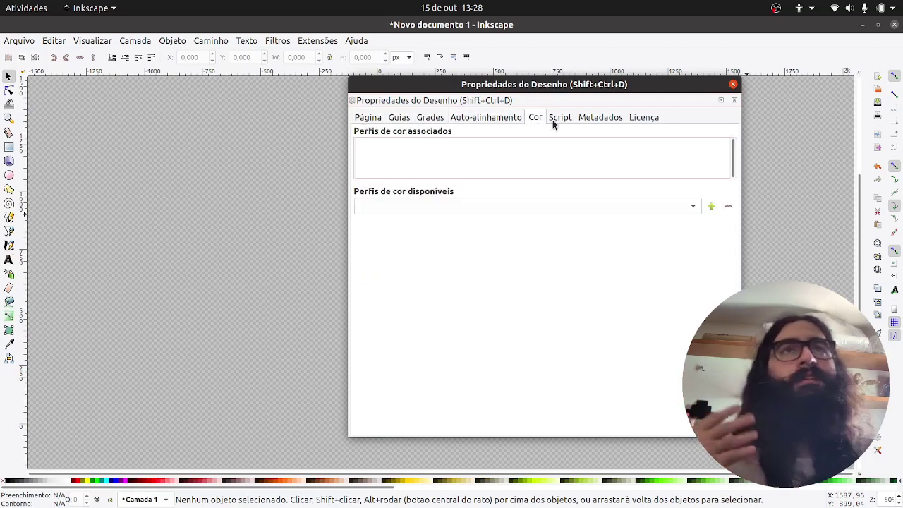
{"action": "left_click", "coordinate": [560, 118]}
{"action": "left_click", "coordinate": [602, 119]}
{"action": "left_click", "coordinate": [644, 119]}
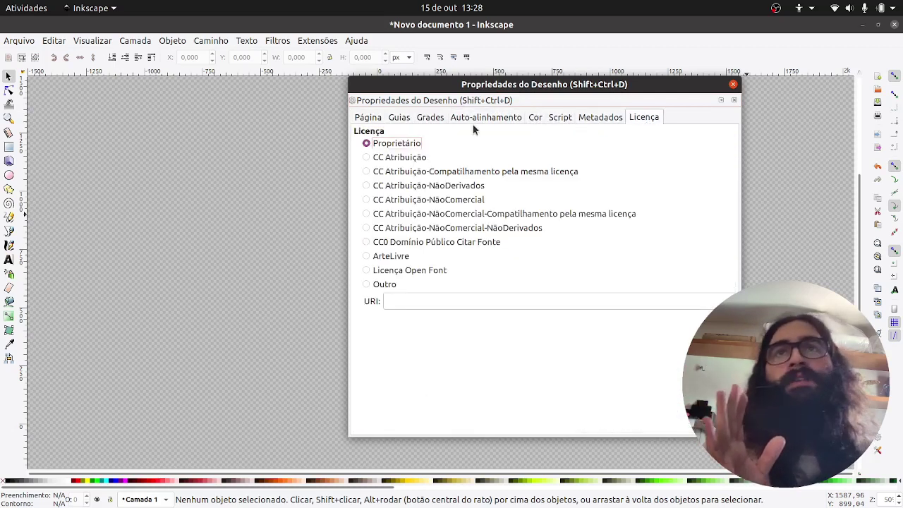
{"action": "scroll", "coordinate": [643, 122], "scroll_direction": "up", "scroll_amount": 3}
{"action": "scroll", "coordinate": [631, 119], "scroll_direction": "down", "scroll_amount": 3}
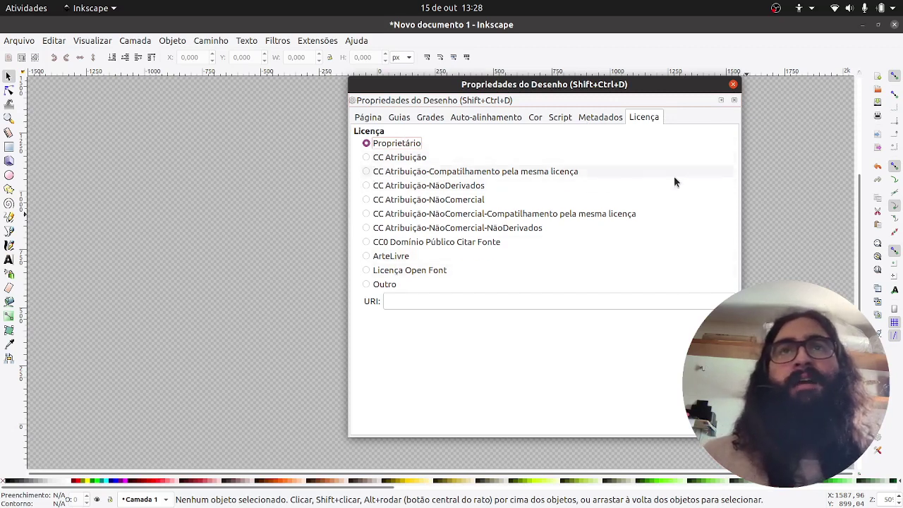
Set the document license to CC Atribuição, and close the document properties after checking the script, metadata and page settings
{"action": "left_click", "coordinate": [369, 158]}
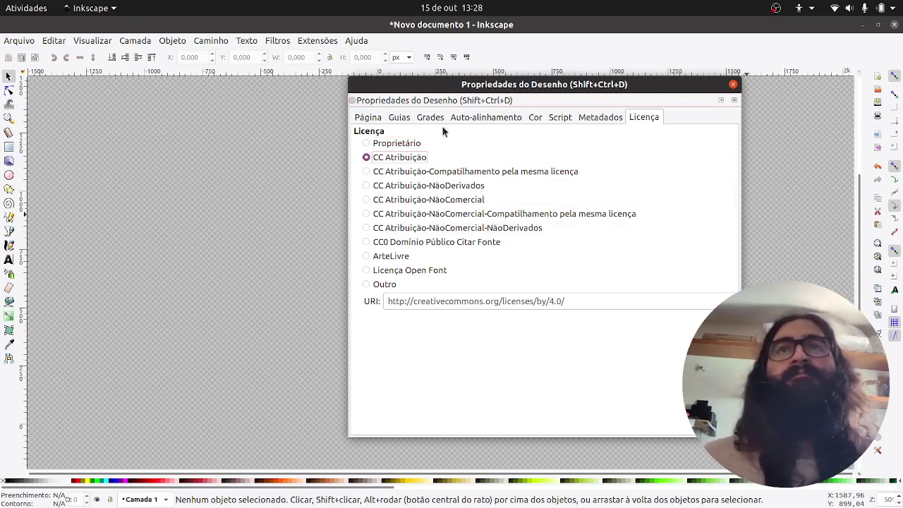
{"action": "left_click", "coordinate": [613, 119]}
{"action": "left_click", "coordinate": [567, 117]}
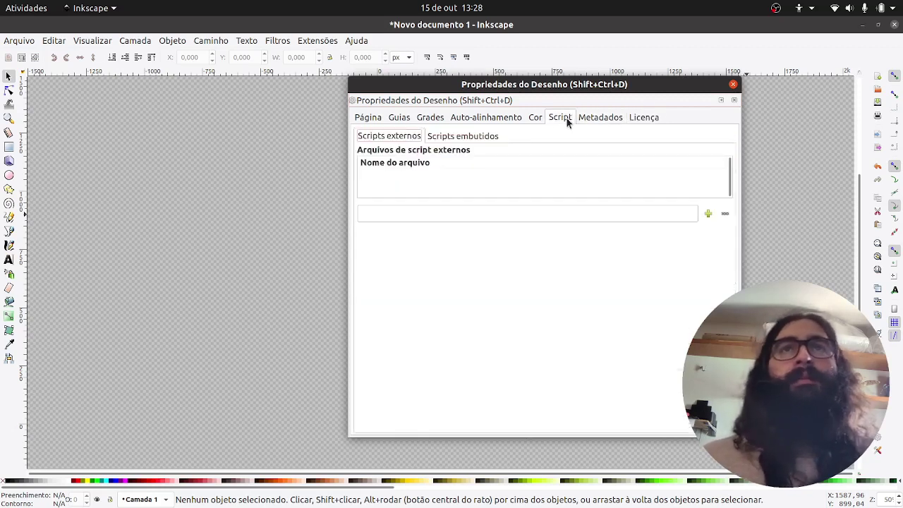
{"action": "left_click", "coordinate": [590, 119]}
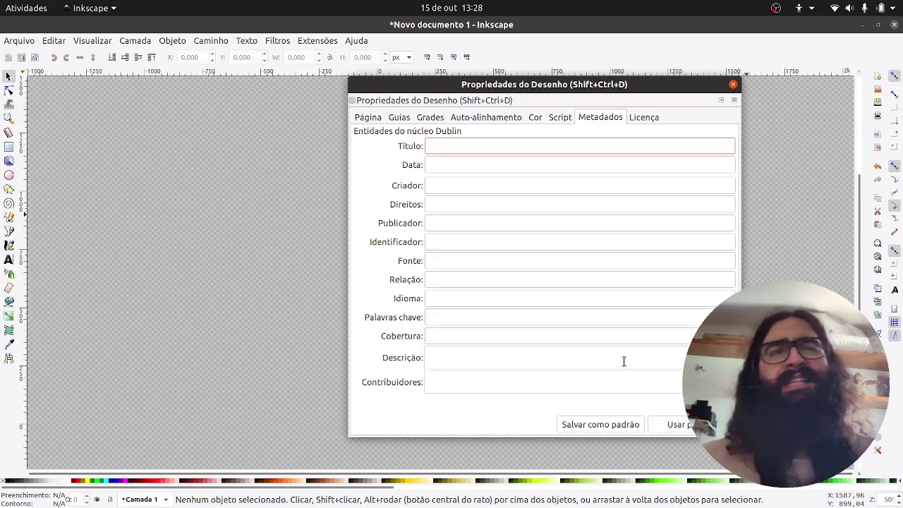
{"action": "left_click", "coordinate": [369, 119]}
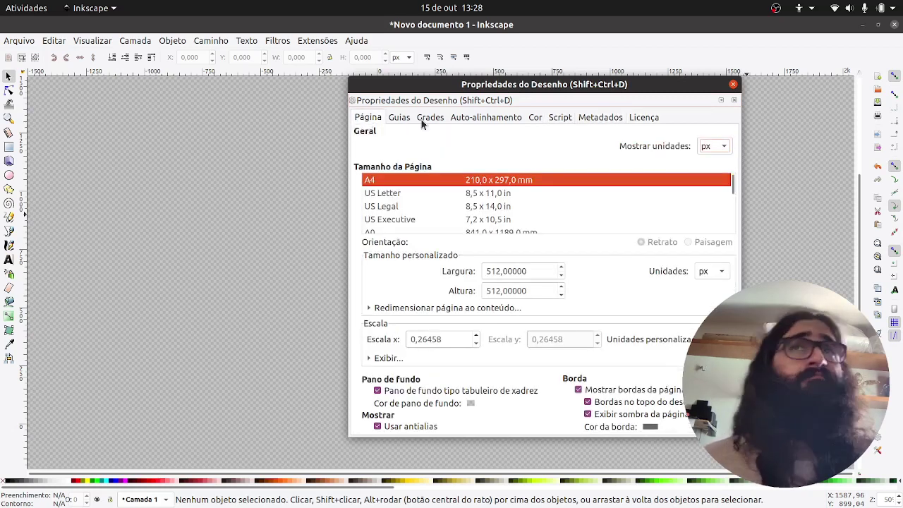
{"action": "left_click", "coordinate": [735, 86]}
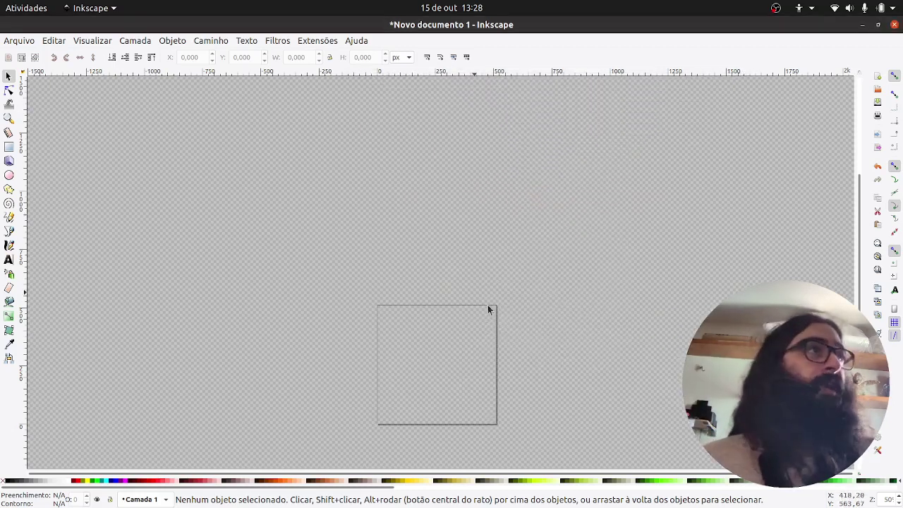
Start saving the document as a new file, naming it Modelo512 followed by the author's nickname in capitals, with the .svg extension
{"action": "scroll", "coordinate": [501, 320], "scroll_direction": "down", "scroll_amount": 3}
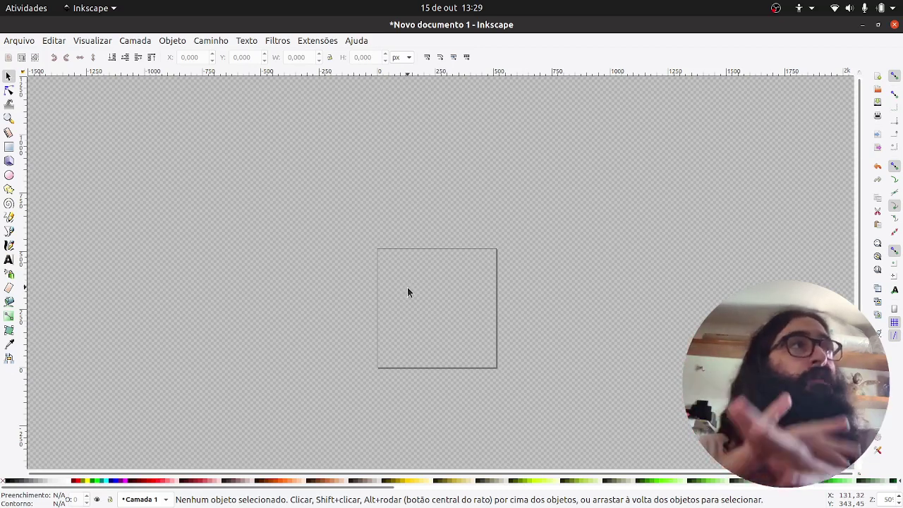
{"action": "left_click", "coordinate": [13, 44]}
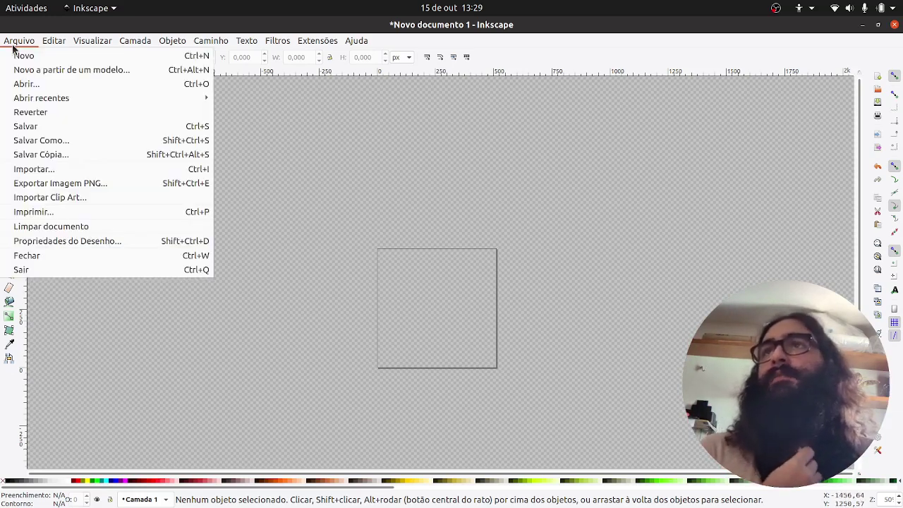
{"action": "left_click", "coordinate": [67, 142]}
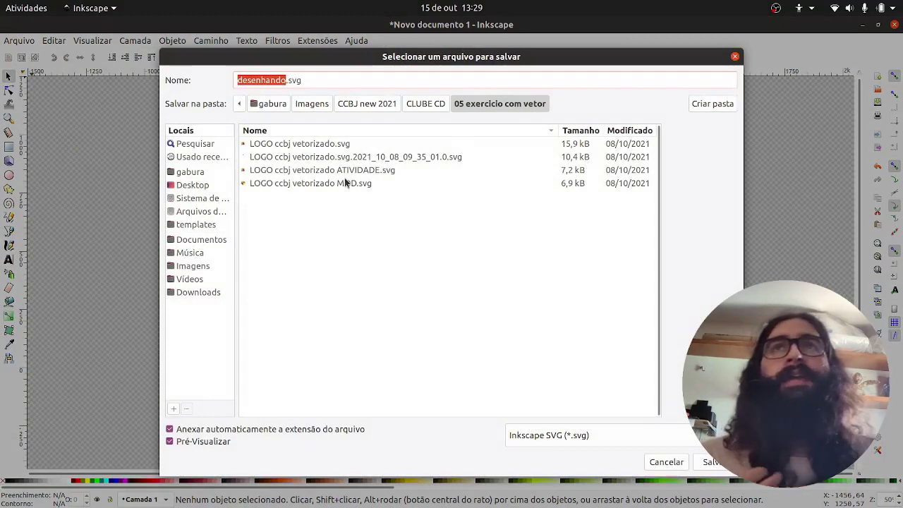
{"action": "left_click", "coordinate": [285, 80]}
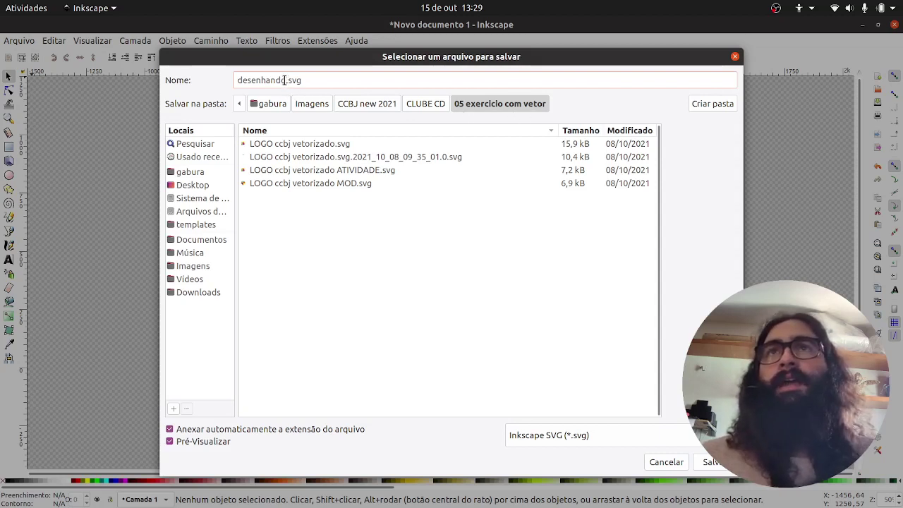
{"action": "left_click_drag", "start_coordinate": [287, 80], "coordinate": [236, 80]}
{"action": "left_click", "coordinate": [256, 81]}
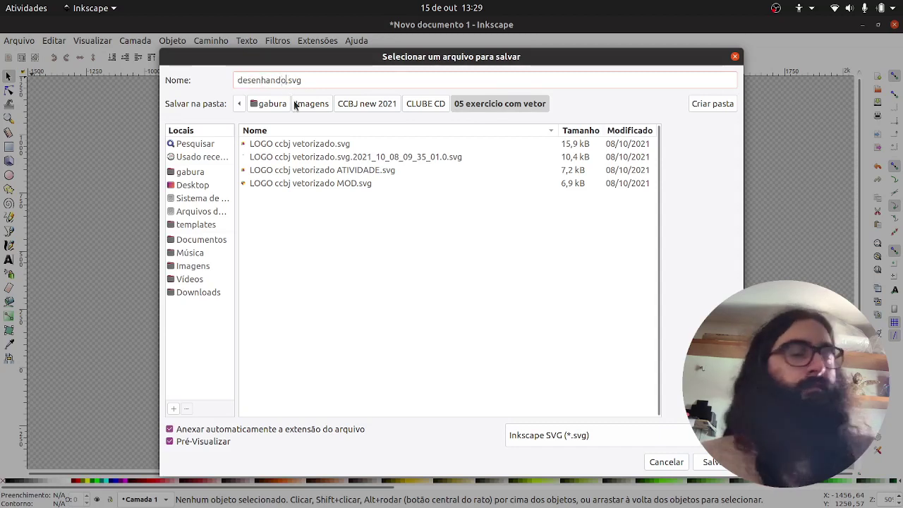
{"action": "key", "text": "BackSpace"}
{"action": "key", "text": "BackSpace"}
{"action": "key", "text": "BackSpace"}
{"action": "key", "text": "BackSpace"}
{"action": "key", "text": "BackSpace"}
{"action": "key", "text": "BackSpace"}
{"action": "key", "text": "BackSpace"}
{"action": "key", "text": "BackSpace"}
{"action": "key", "text": "BackSpace"}
{"action": "key", "text": "BackSpace"}
{"action": "type", "text": "M"}
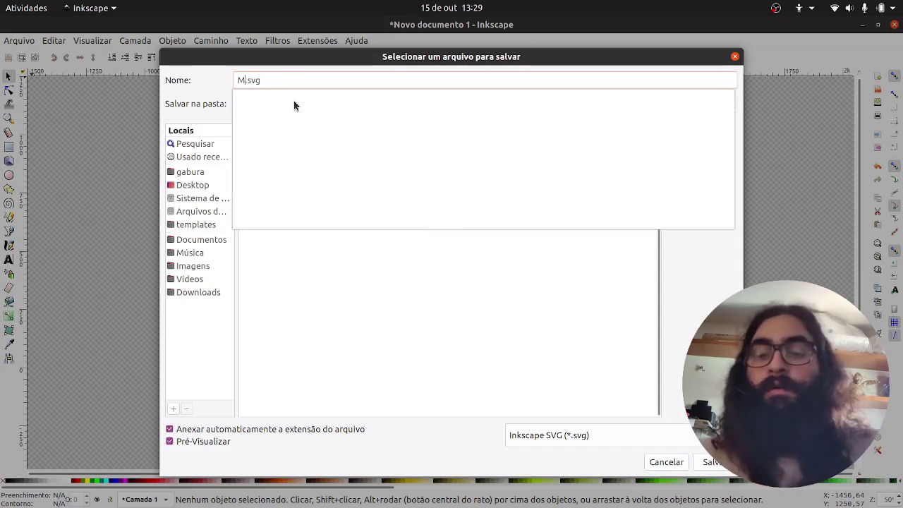
{"action": "type", "text": "odelo"}
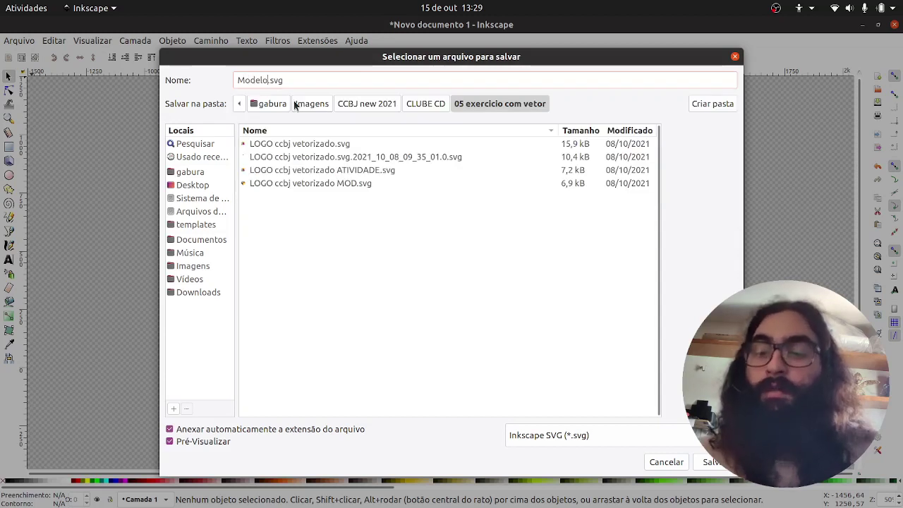
{"action": "type", "text": "512GABUR"}
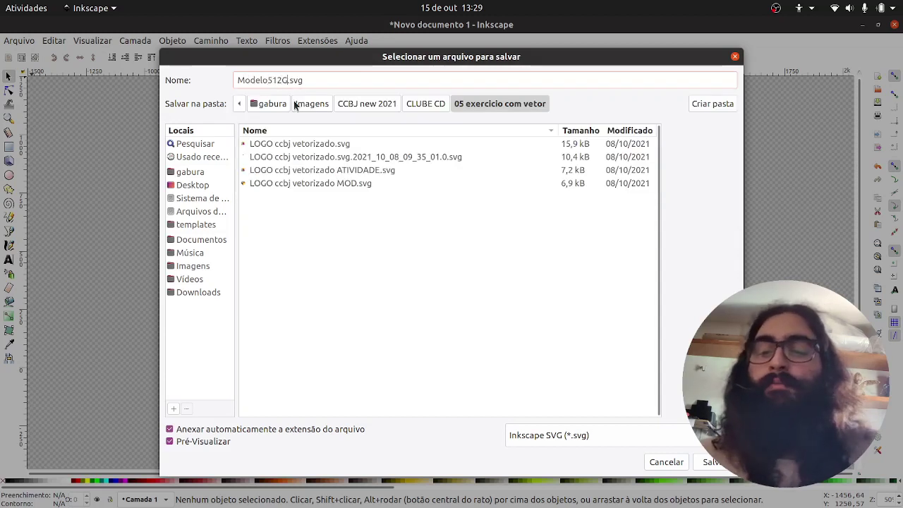
{"action": "type", "text": "A"}
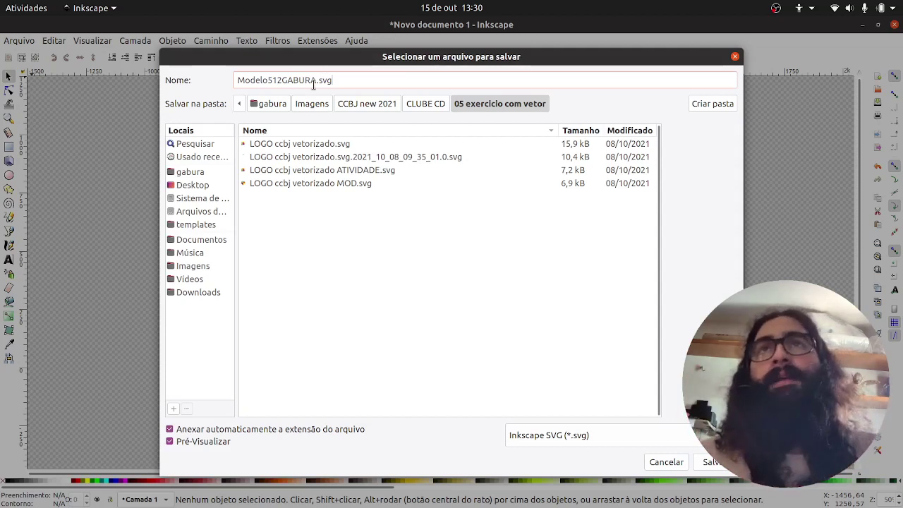
Save the file as Inkscape SVG in the 05 exercicio com vetor folder, keeping the .svg extension
{"action": "mouse_move", "coordinate": [319, 82]}
{"action": "left_mouse_down"}
{"action": "mouse_move", "coordinate": [338, 81]}
{"action": "mouse_move", "coordinate": [316, 82]}
{"action": "left_mouse_up"}
{"action": "left_click", "coordinate": [339, 82]}
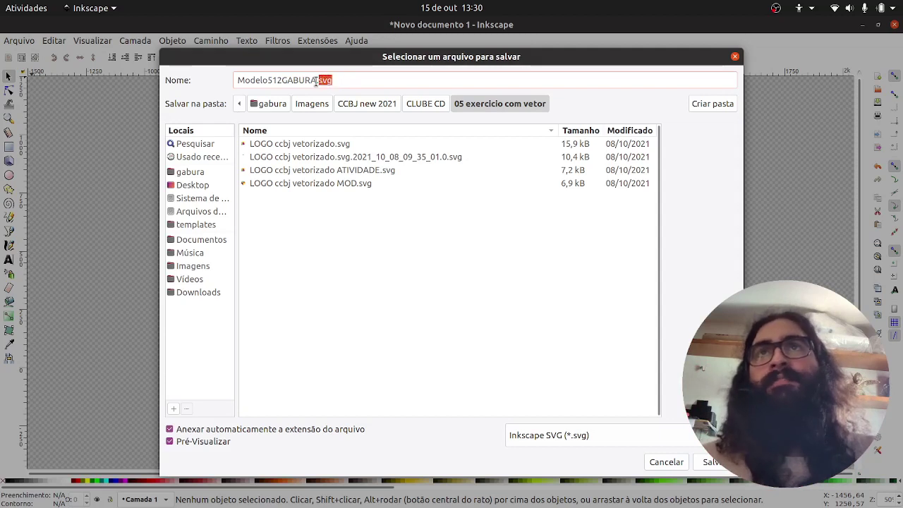
{"action": "left_click", "coordinate": [336, 82]}
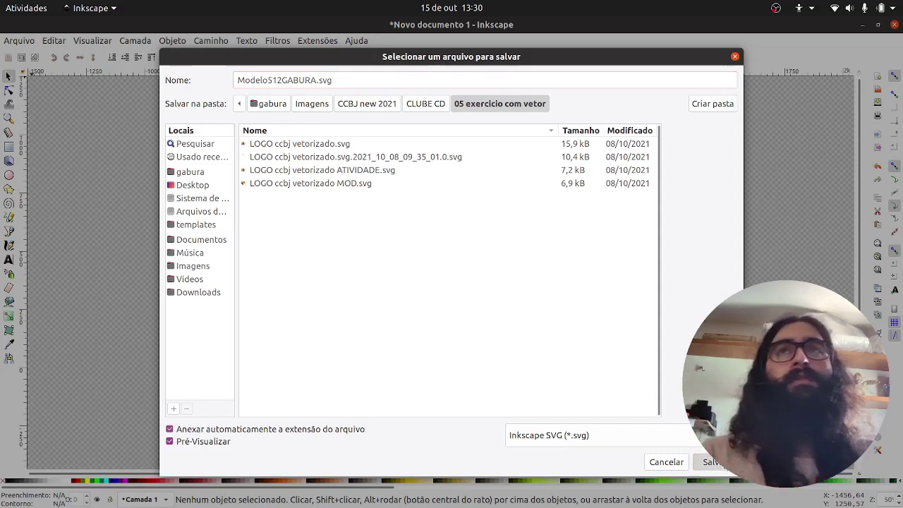
{"action": "key", "text": "Return"}
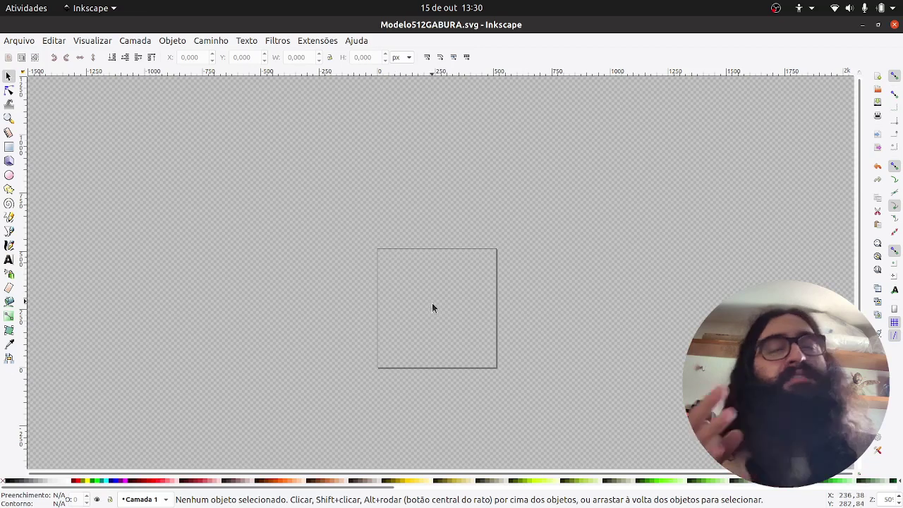
Zoom and scroll the canvas until the whole square page fills the height of the view
{"action": "scroll", "coordinate": [393, 302], "scroll_direction": "up", "scroll_amount": 2, "text": "ctrl"}
{"action": "scroll", "coordinate": [504, 288], "scroll_direction": "up", "scroll_amount": 1, "text": "ctrl"}
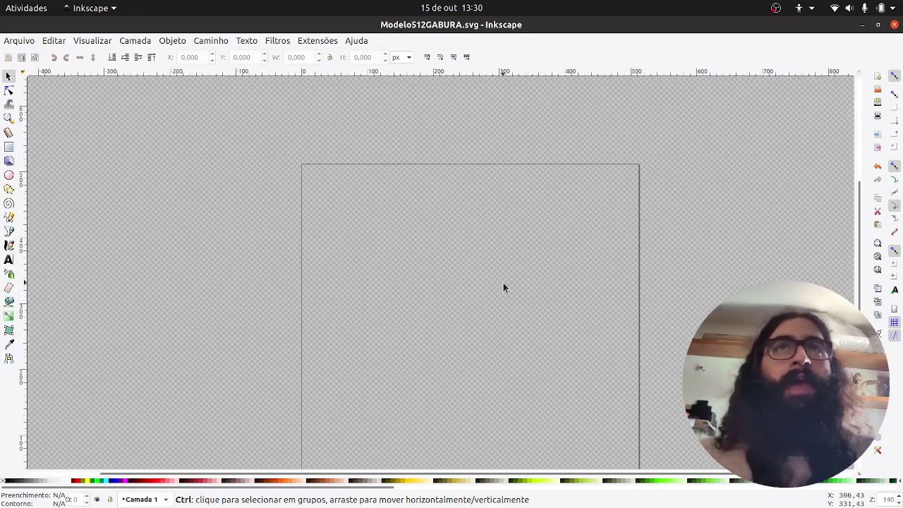
{"action": "scroll", "coordinate": [503, 288], "scroll_direction": "down", "scroll_amount": 1, "text": "ctrl"}
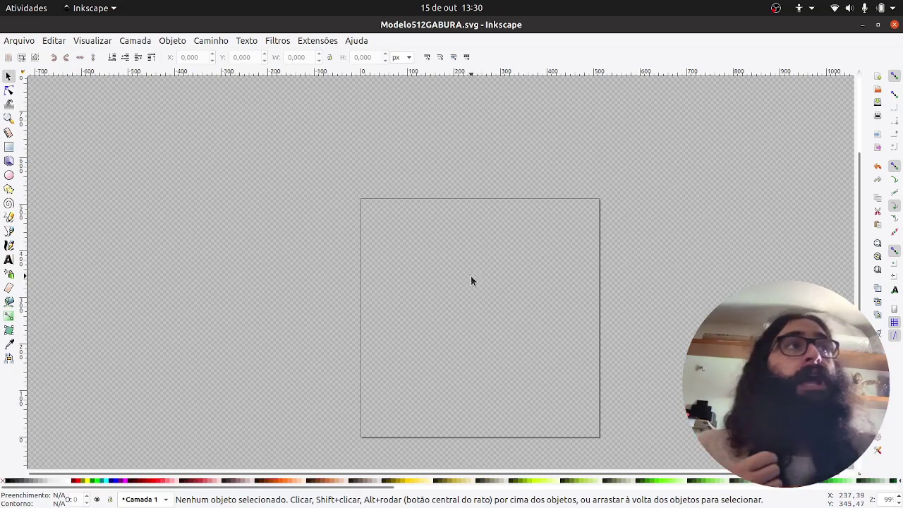
{"action": "scroll", "coordinate": [438, 260], "scroll_direction": "down", "scroll_amount": 2}
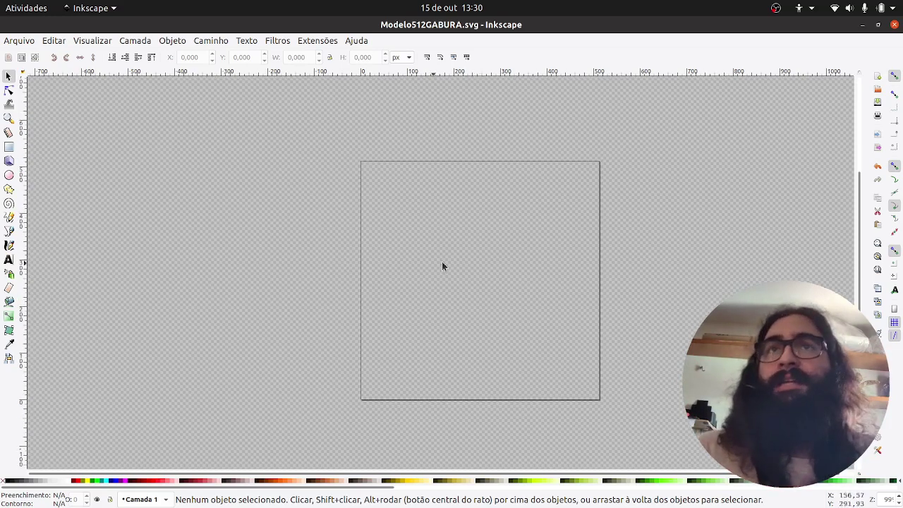
{"action": "scroll", "coordinate": [623, 252], "scroll_direction": "up", "scroll_amount": 1}
{"action": "left_click_drag", "start_coordinate": [509, 261], "coordinate": [435, 258]}
{"action": "scroll", "coordinate": [450, 257], "scroll_direction": "up", "scroll_amount": 1}
{"action": "scroll", "coordinate": [463, 261], "scroll_direction": "down", "scroll_amount": 1}
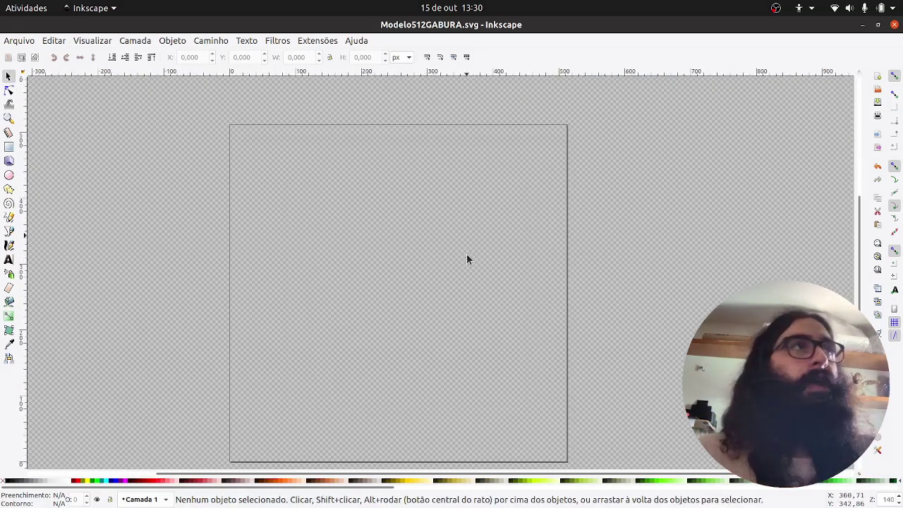
{"action": "scroll", "coordinate": [454, 267], "scroll_direction": "down", "scroll_amount": 1}
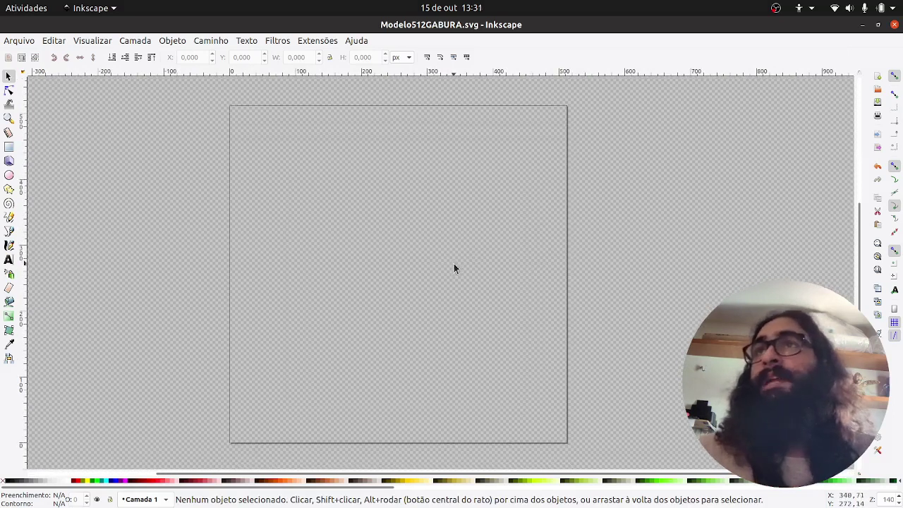
{"action": "scroll", "coordinate": [453, 266], "scroll_direction": "up", "scroll_amount": 1}
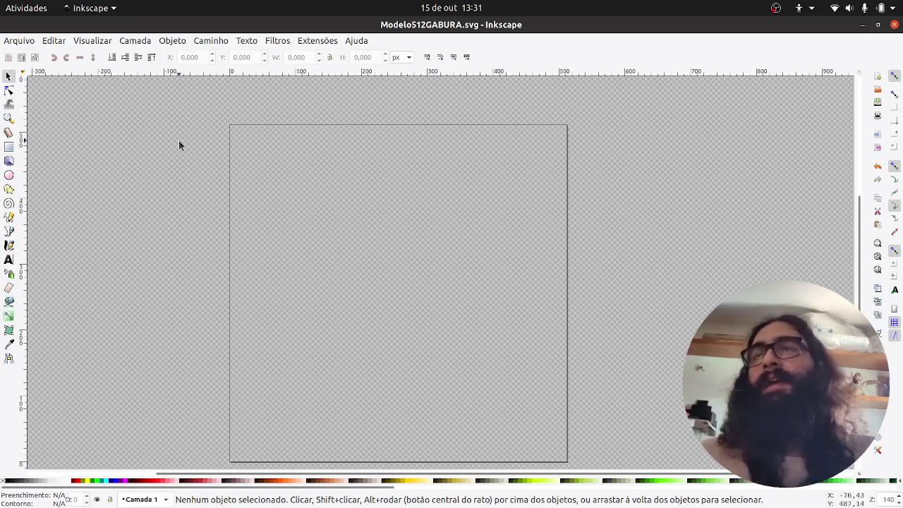
{"action": "left_click_drag", "start_coordinate": [179, 139], "coordinate": [444, 336]}
{"action": "left_click_drag", "start_coordinate": [444, 335], "coordinate": [204, 139]}
{"action": "left_click_drag", "start_coordinate": [204, 139], "coordinate": [393, 287]}
{"action": "left_click_drag", "start_coordinate": [393, 287], "coordinate": [250, 227]}
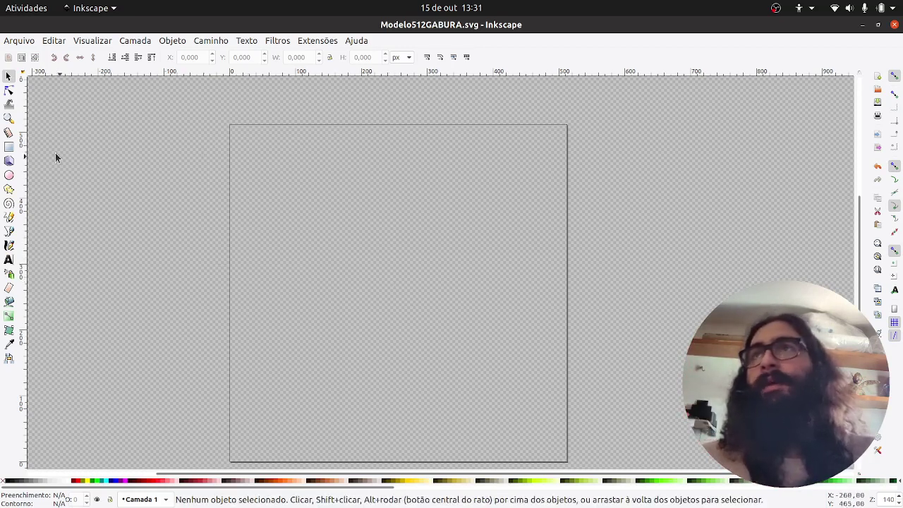
{"action": "left_click", "coordinate": [9, 92]}
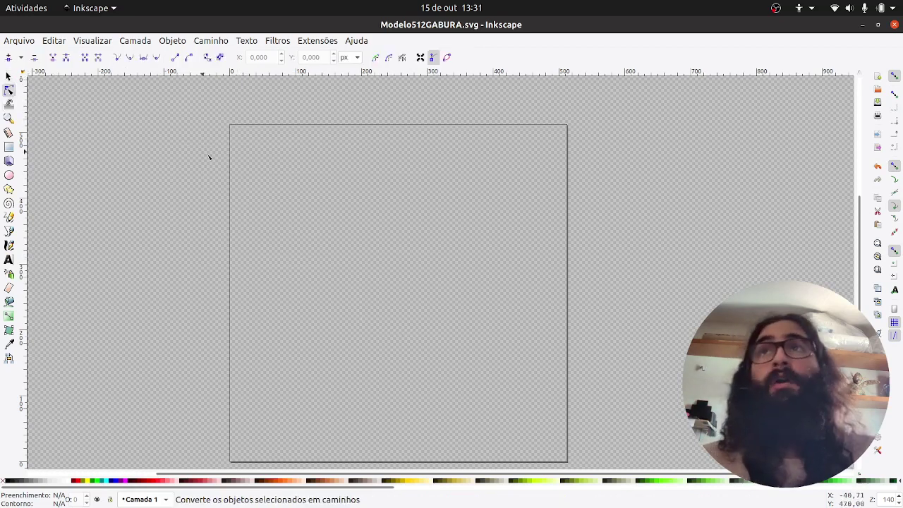
{"action": "mouse_move", "coordinate": [411, 290]}
{"action": "left_mouse_down"}
{"action": "mouse_move", "coordinate": [197, 143]}
{"action": "mouse_move", "coordinate": [327, 220]}
{"action": "mouse_move", "coordinate": [462, 328]}
{"action": "left_mouse_up"}
{"action": "mouse_move", "coordinate": [469, 332]}
{"action": "left_mouse_down"}
{"action": "mouse_move", "coordinate": [433, 323]}
{"action": "mouse_move", "coordinate": [245, 154]}
{"action": "mouse_move", "coordinate": [434, 312]}
{"action": "left_mouse_up"}
{"action": "left_click_drag", "start_coordinate": [449, 318], "coordinate": [226, 186]}
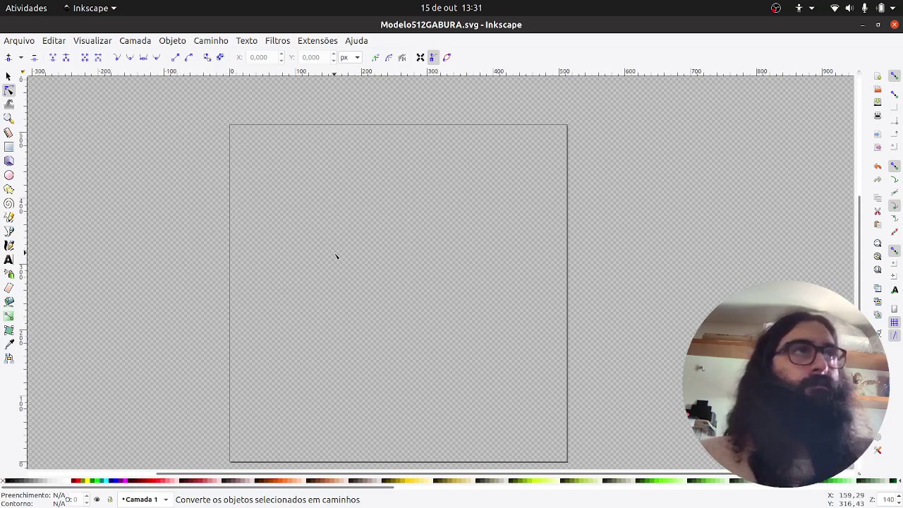
{"action": "left_click", "coordinate": [8, 77]}
{"action": "left_click_drag", "start_coordinate": [221, 169], "coordinate": [355, 299]}
{"action": "key", "text": "n"}
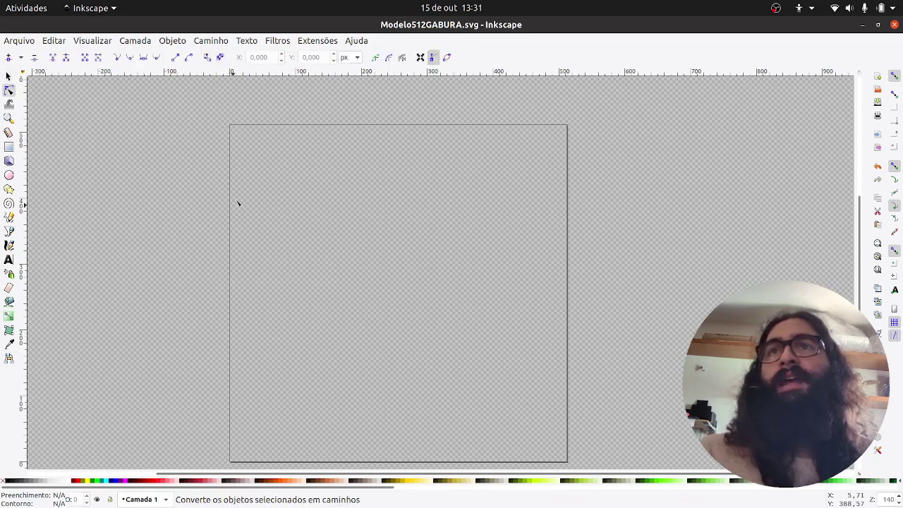
{"action": "left_click_drag", "start_coordinate": [261, 192], "coordinate": [394, 304]}
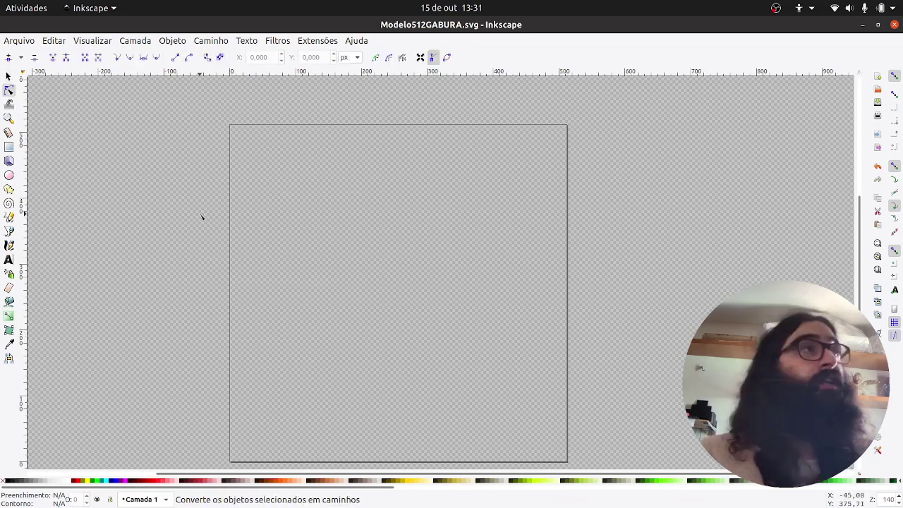
{"action": "left_click", "coordinate": [8, 76]}
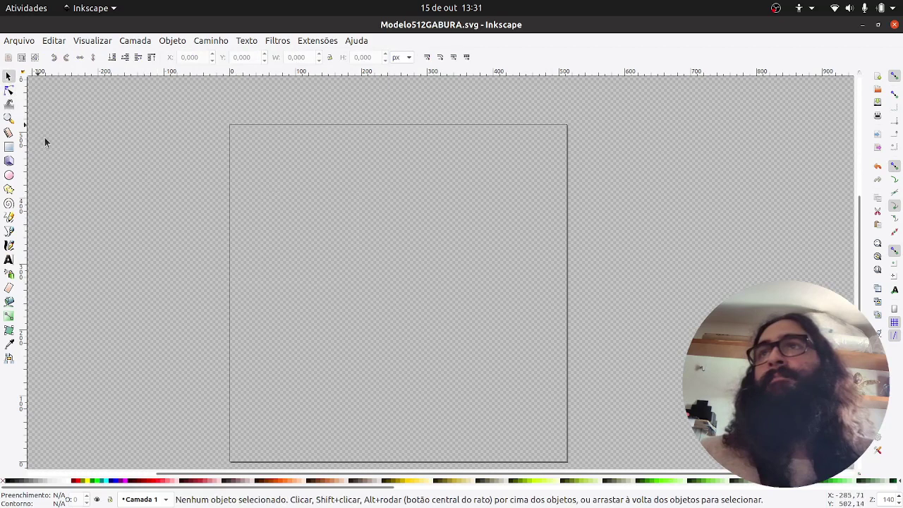
Draw a rectangle inside the page near its upper-left corner and resize it to about 74 × 69 px
{"action": "left_click", "coordinate": [9, 147]}
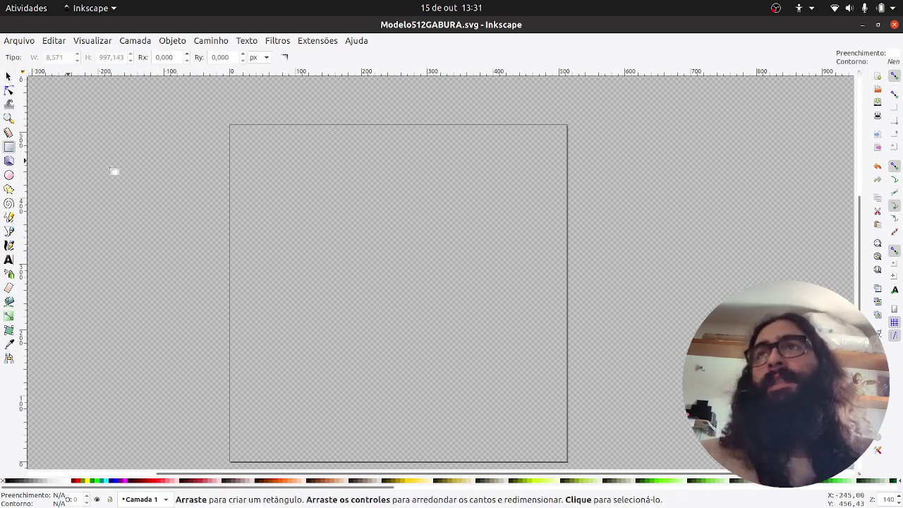
{"action": "left_click_drag", "start_coordinate": [268, 153], "coordinate": [332, 218]}
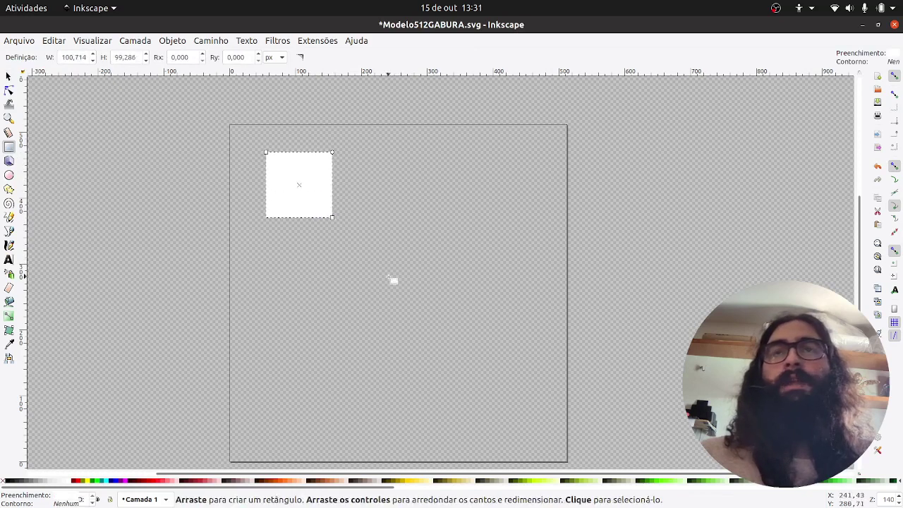
{"action": "scroll", "coordinate": [384, 223], "scroll_direction": "up", "scroll_amount": 4}
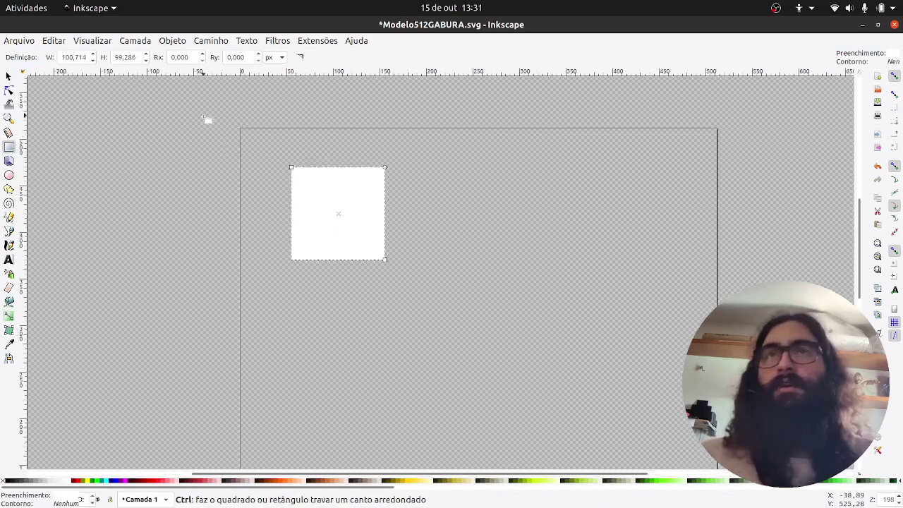
{"action": "scroll", "coordinate": [444, 302], "scroll_direction": "down", "scroll_amount": 1}
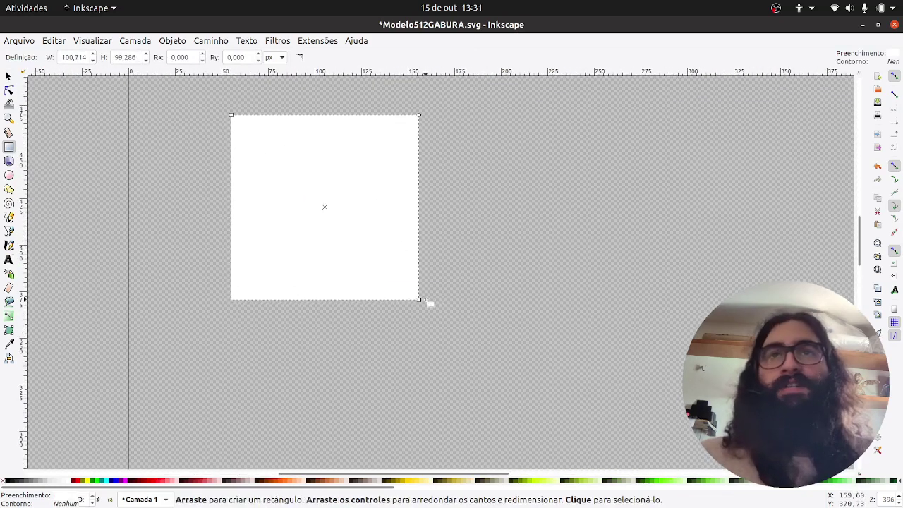
{"action": "left_click_drag", "start_coordinate": [419, 300], "coordinate": [369, 244]}
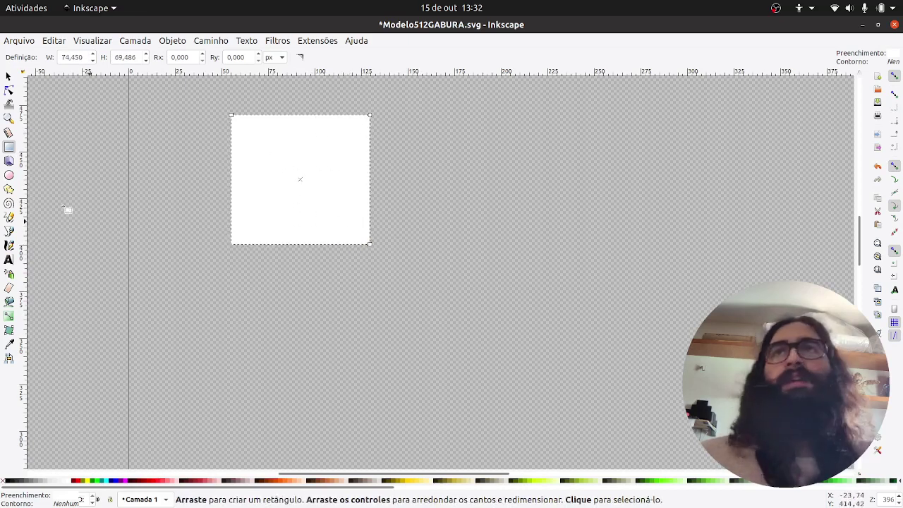
Move the white rectangle around the canvas, leaving it at about X 37, Y 395 px, and deselect it
{"action": "left_click", "coordinate": [7, 77]}
{"action": "left_click", "coordinate": [155, 266]}
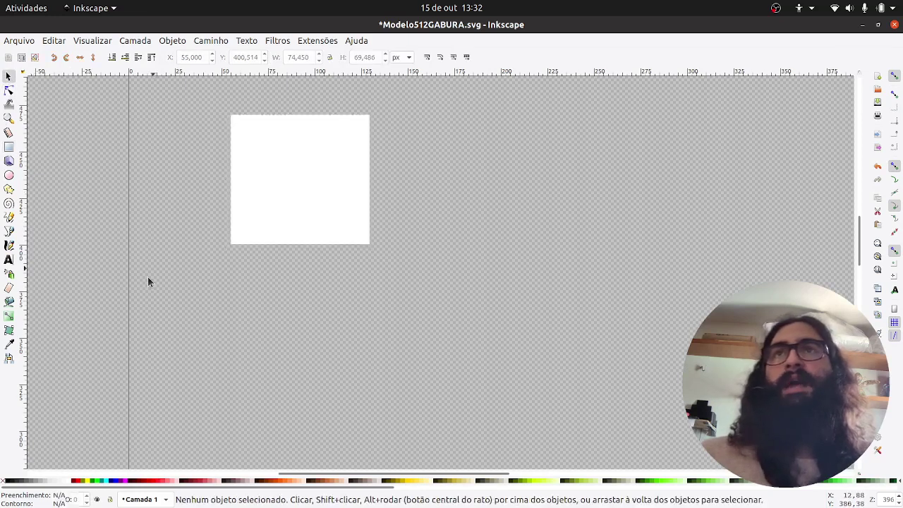
{"action": "left_click", "coordinate": [288, 197]}
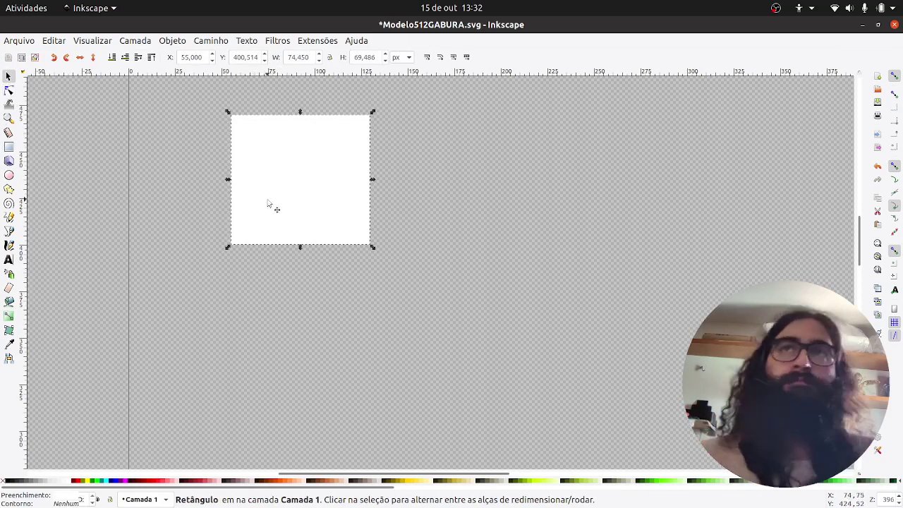
{"action": "left_click_drag", "start_coordinate": [268, 202], "coordinate": [538, 192]}
{"action": "key", "text": "ctrl+z"}
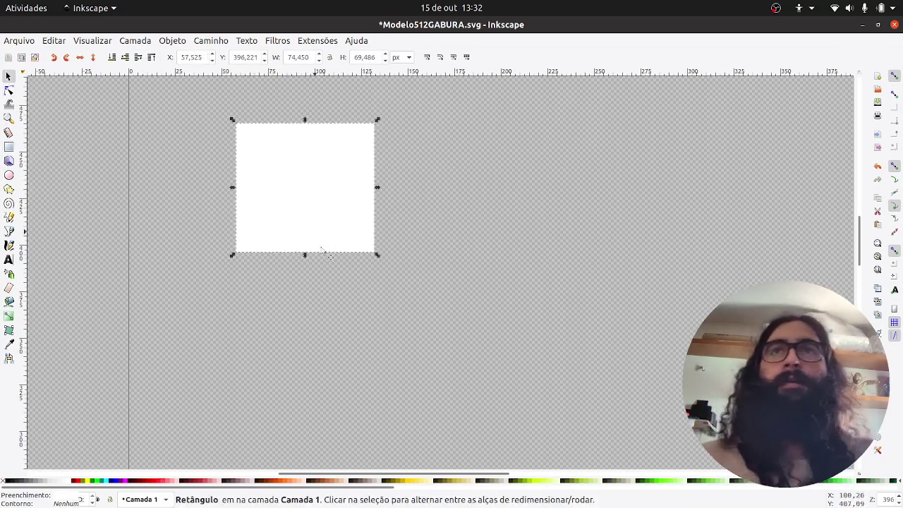
{"action": "left_click", "coordinate": [337, 354]}
{"action": "left_click_drag", "start_coordinate": [304, 205], "coordinate": [262, 222]}
{"action": "left_click", "coordinate": [278, 316]}
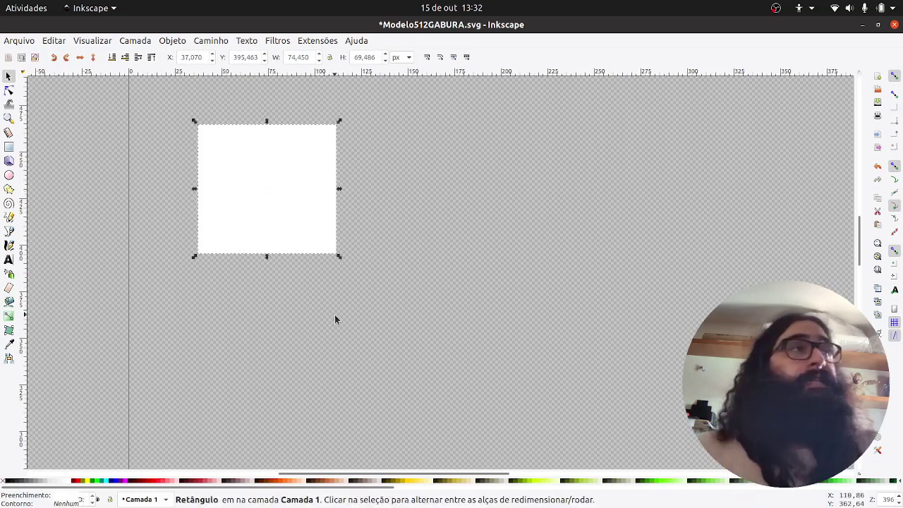
{"action": "left_click", "coordinate": [336, 319]}
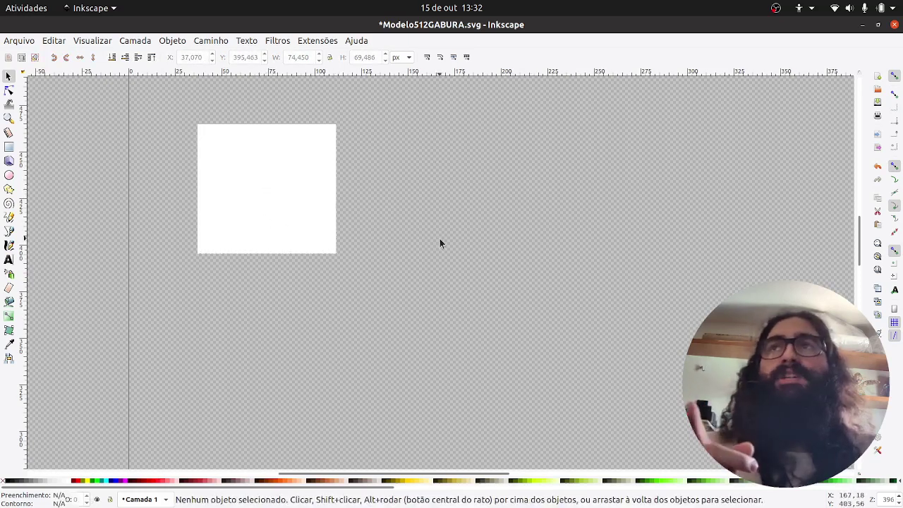
{"action": "left_click", "coordinate": [265, 208]}
{"action": "left_click", "coordinate": [384, 256]}
{"action": "left_click", "coordinate": [297, 211]}
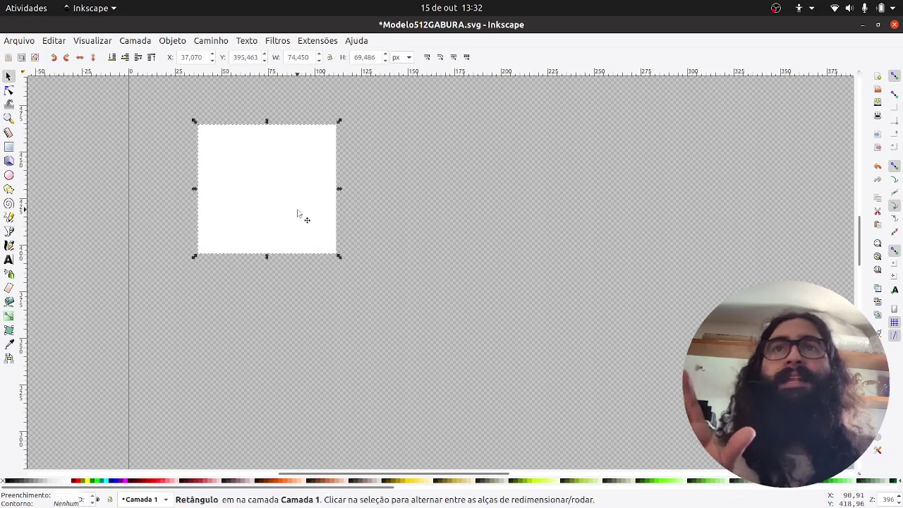
{"action": "left_click", "coordinate": [336, 315]}
{"action": "left_click", "coordinate": [276, 250]}
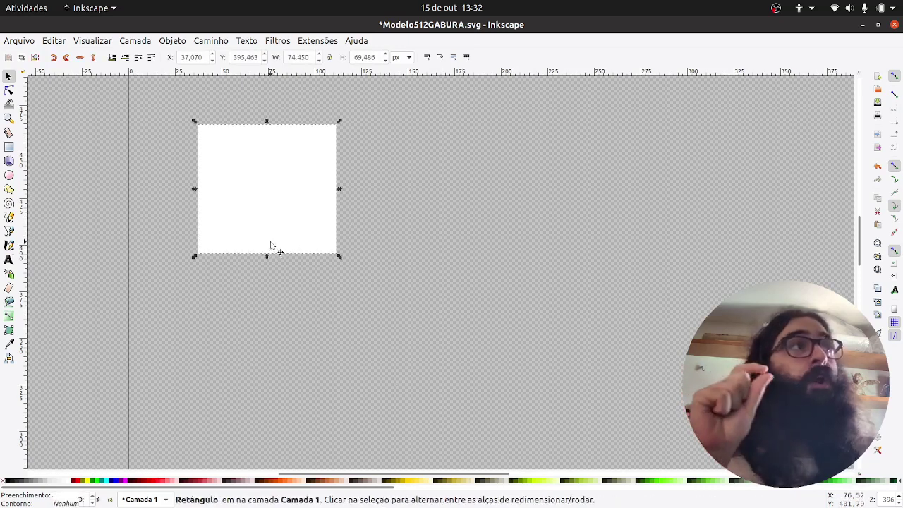
{"action": "left_click", "coordinate": [304, 305]}
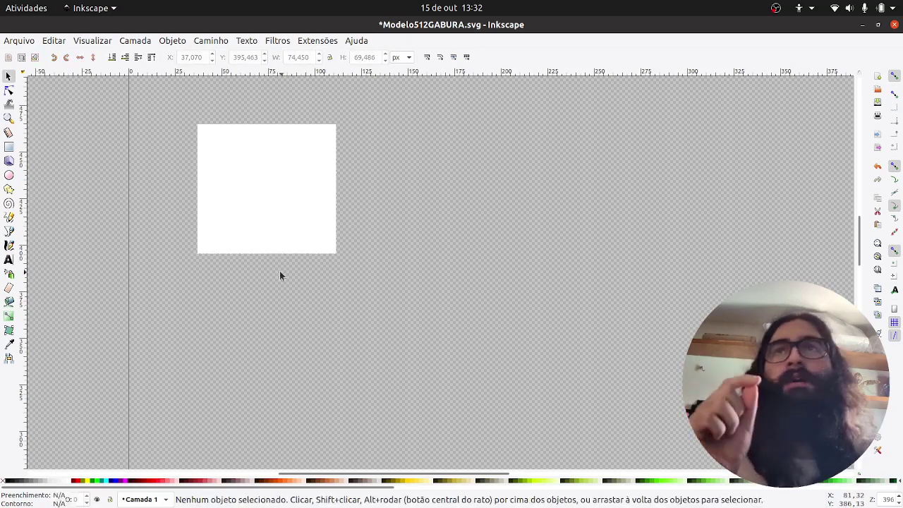
Rotate the white rectangle about 45° around its centre so that it stands as a diamond
{"action": "left_click", "coordinate": [252, 229]}
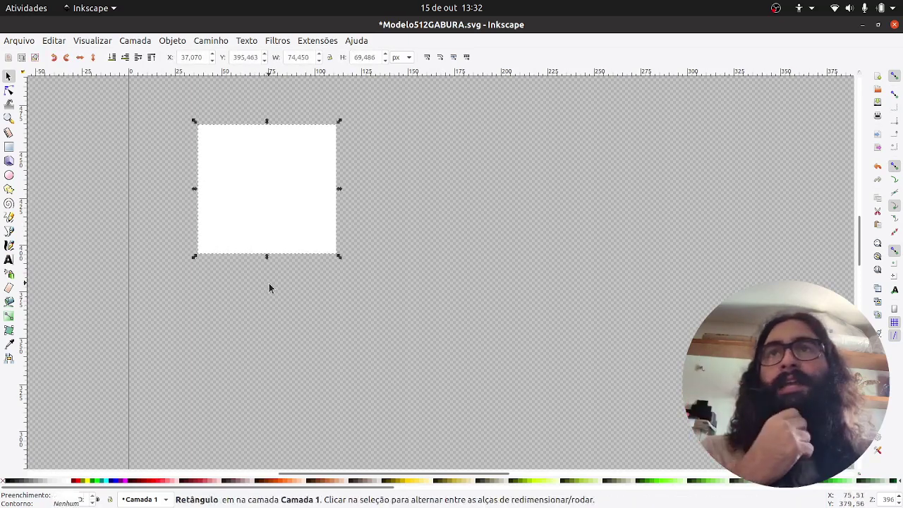
{"action": "left_click", "coordinate": [265, 174]}
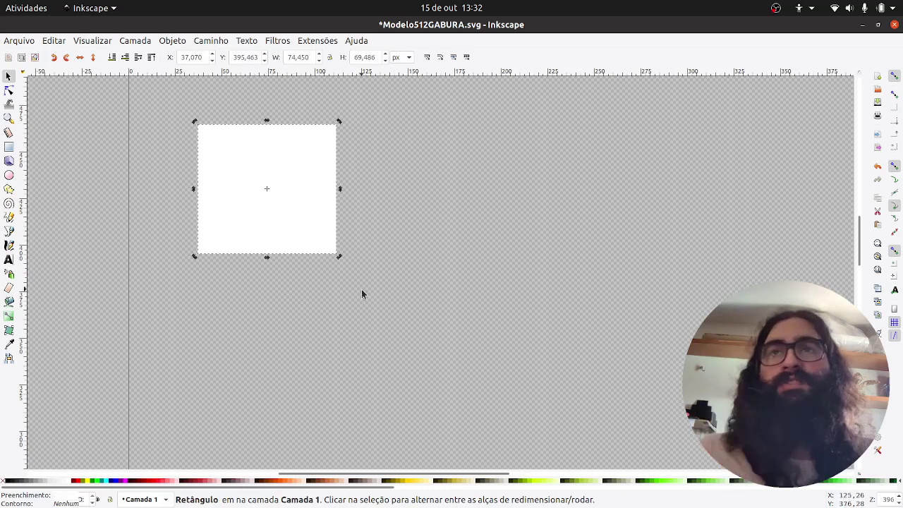
{"action": "scroll", "coordinate": [294, 224], "scroll_direction": "up", "scroll_amount": 2, "text": "ctrl"}
{"action": "left_click", "coordinate": [304, 228]}
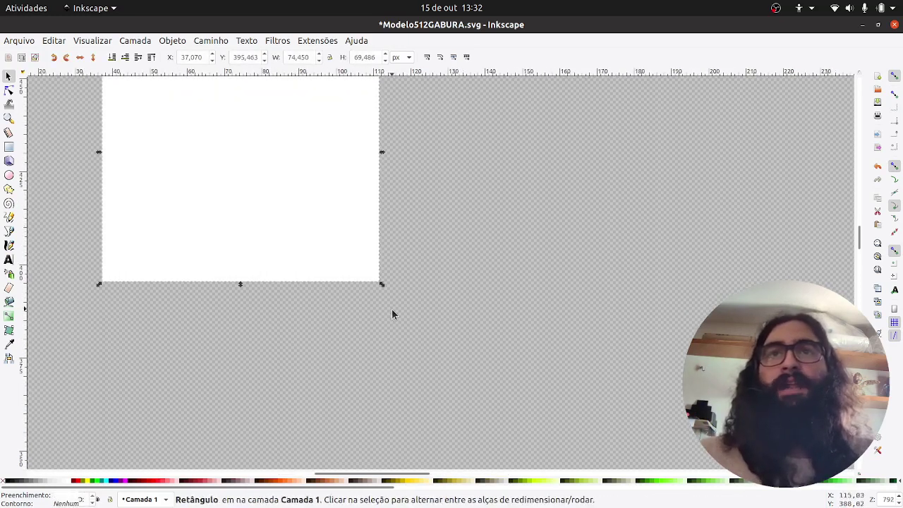
{"action": "scroll", "coordinate": [323, 288], "scroll_direction": "up", "scroll_amount": 3}
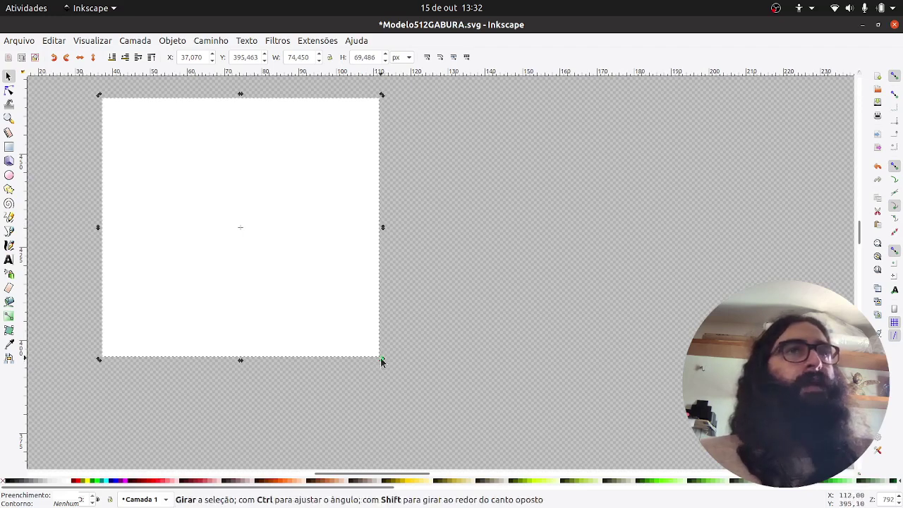
{"action": "left_click_drag", "start_coordinate": [384, 362], "coordinate": [441, 227]}
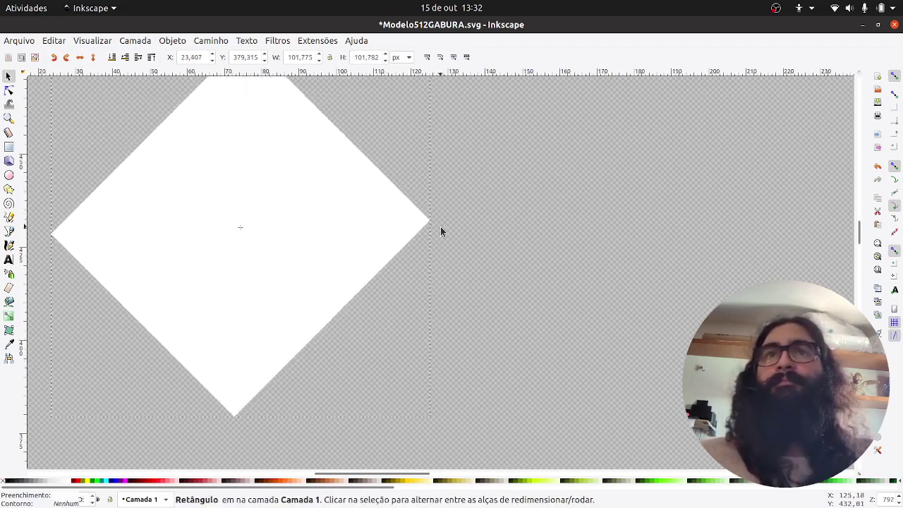
{"action": "left_click", "coordinate": [451, 289]}
Move the diamond closer to the page's upper-left corner, to about X 13, Y 400 px, and deselect it
{"action": "scroll", "coordinate": [451, 289], "scroll_direction": "down", "scroll_amount": 2}
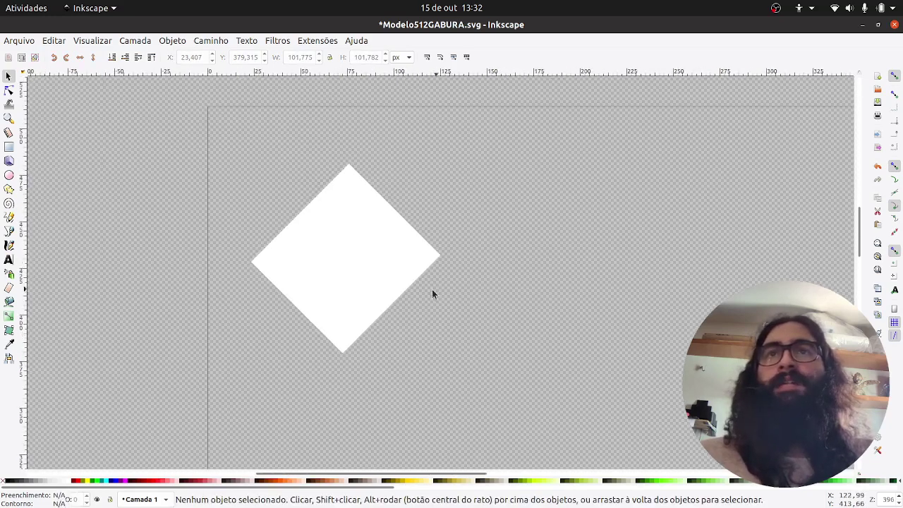
{"action": "left_click", "coordinate": [376, 276]}
{"action": "left_click_drag", "start_coordinate": [375, 276], "coordinate": [449, 268]}
{"action": "left_click_drag", "start_coordinate": [446, 269], "coordinate": [351, 241]}
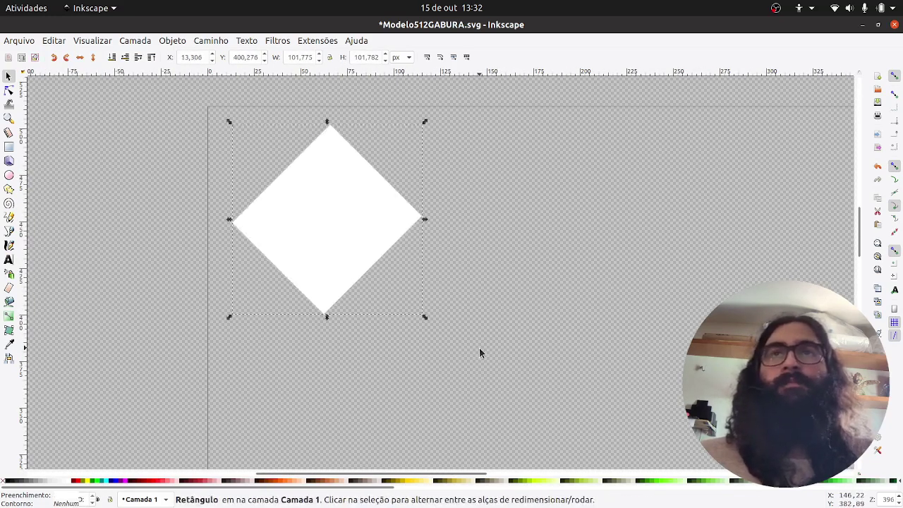
{"action": "left_click", "coordinate": [480, 348]}
Resize and rotate the diamond into a tilted rectangle with overall dimensions of about 101 × 108 px
{"action": "left_click", "coordinate": [308, 260]}
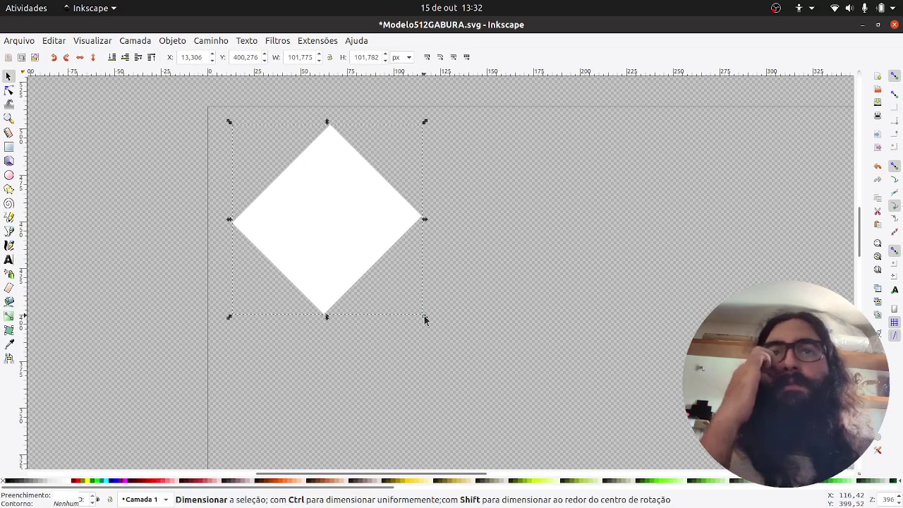
{"action": "left_click_drag", "start_coordinate": [425, 320], "coordinate": [513, 315]}
{"action": "key", "text": "Escape"}
{"action": "left_click", "coordinate": [344, 234]}
{"action": "left_click", "coordinate": [344, 234]}
{"action": "left_click", "coordinate": [505, 350]}
{"action": "left_click", "coordinate": [346, 255]}
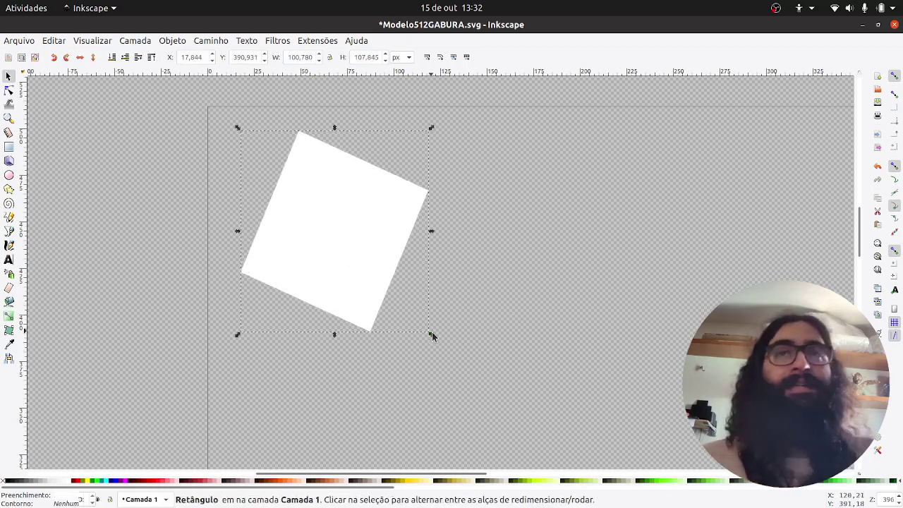
Scale the tilted rectangle proportionally down to about 26 × 28 px and back up to about 83 × 88 px
{"action": "left_click_drag", "start_coordinate": [431, 336], "coordinate": [296, 246]}
{"action": "left_click", "coordinate": [429, 364]}
{"action": "left_click", "coordinate": [289, 295]}
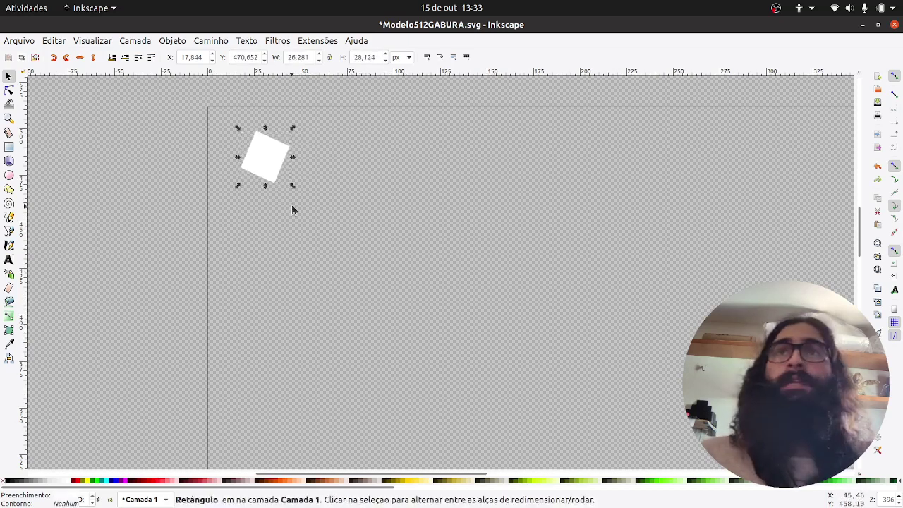
{"action": "left_click_drag", "start_coordinate": [293, 185], "coordinate": [398, 302]}
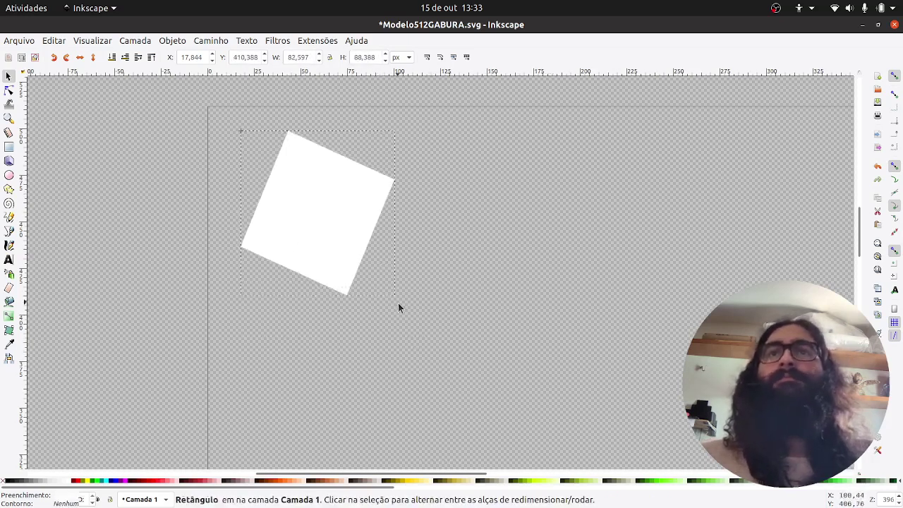
{"action": "left_click", "coordinate": [433, 367]}
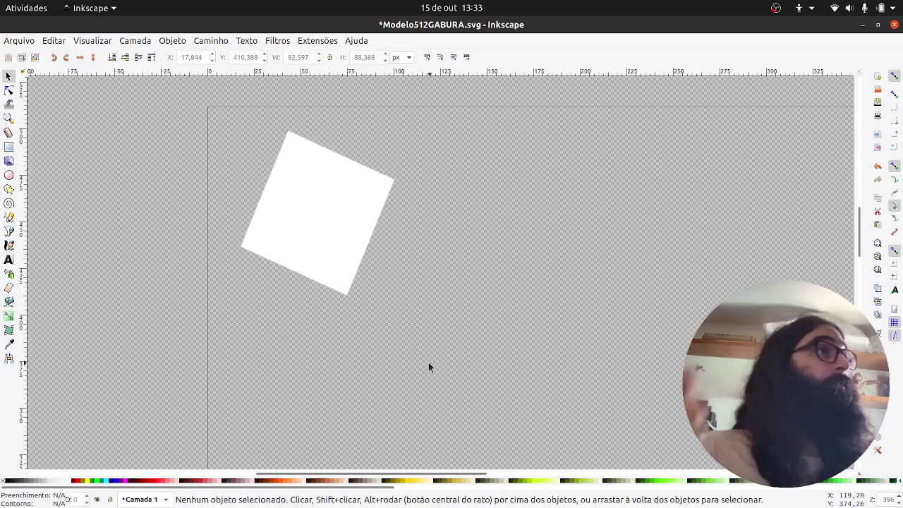
Draw a second, smaller rectangle of about 29 × 30 px just outside the page's left edge
{"action": "left_click", "coordinate": [9, 147]}
{"action": "left_click_drag", "start_coordinate": [195, 162], "coordinate": [174, 189]}
{"action": "left_click", "coordinate": [8, 77]}
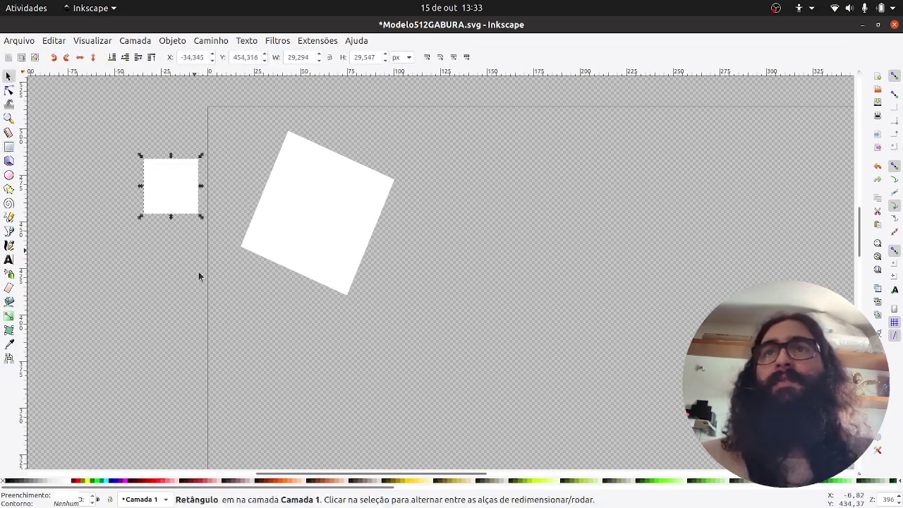
{"action": "left_click", "coordinate": [188, 306]}
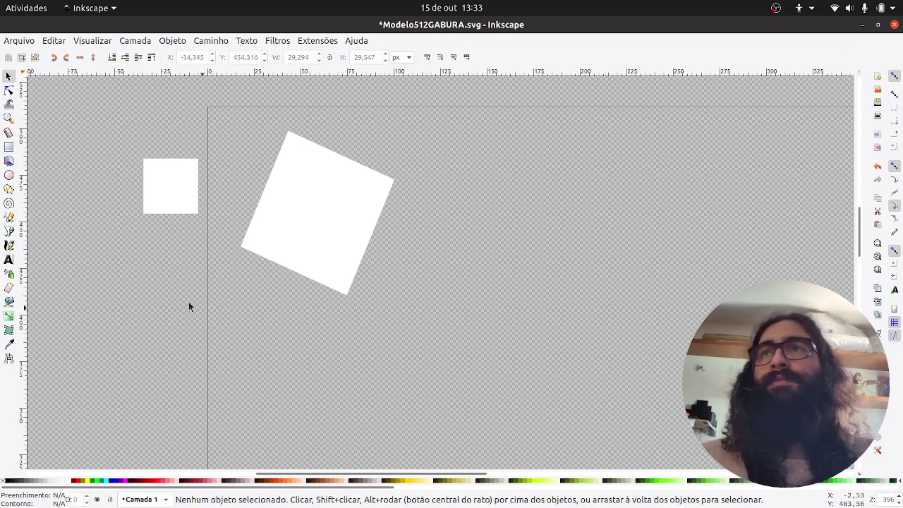
Draw an ellipse with radii about 28 × 27 px beside the tilted rectangle, plus a narrow upright ellipse and a perfect circle about 50 px wide
{"action": "left_click", "coordinate": [9, 176]}
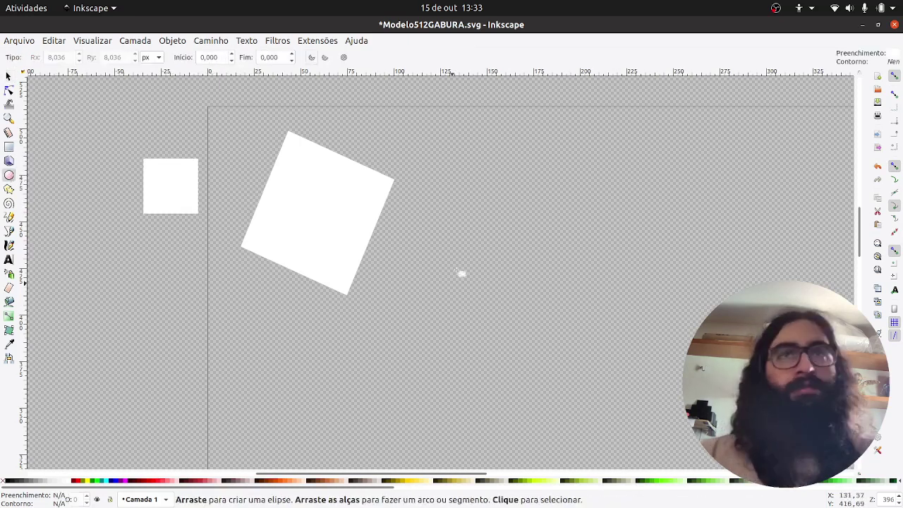
{"action": "left_click_drag", "start_coordinate": [453, 171], "coordinate": [556, 272]}
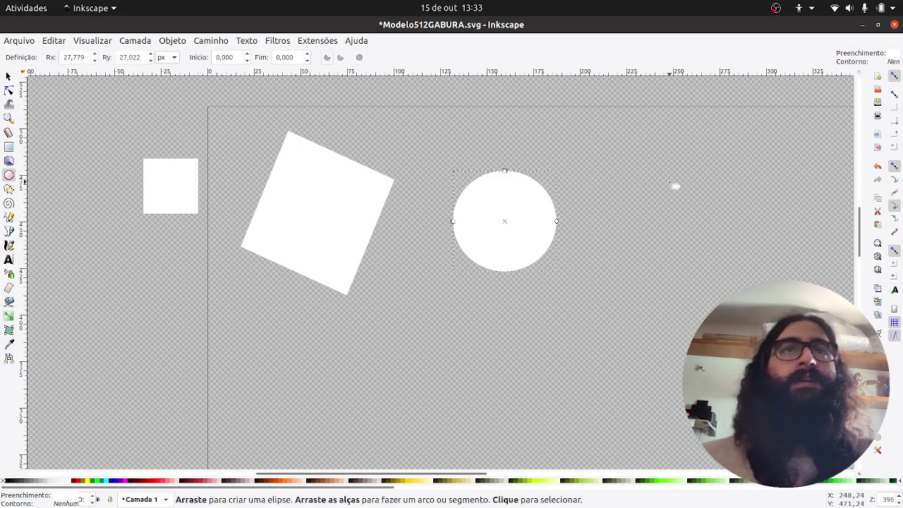
{"action": "left_click_drag", "start_coordinate": [671, 182], "coordinate": [641, 247]}
{"action": "left_click_drag", "start_coordinate": [584, 300], "coordinate": [679, 402]}
{"action": "left_click", "coordinate": [8, 77]}
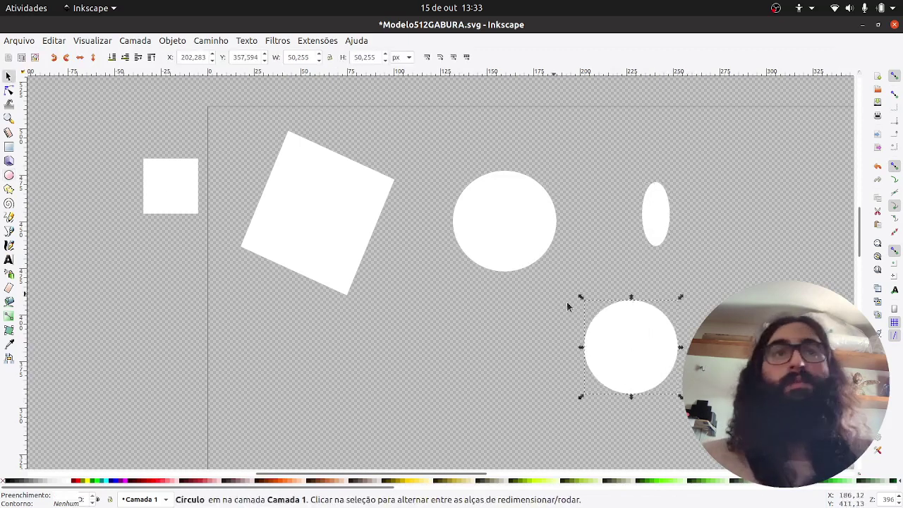
Move the perfect circle below the gap between the tilted rectangle and ellipse, and scale it proportionally to about 47 px wide
{"action": "left_click_drag", "start_coordinate": [633, 345], "coordinate": [429, 351]}
{"action": "left_click", "coordinate": [518, 379]}
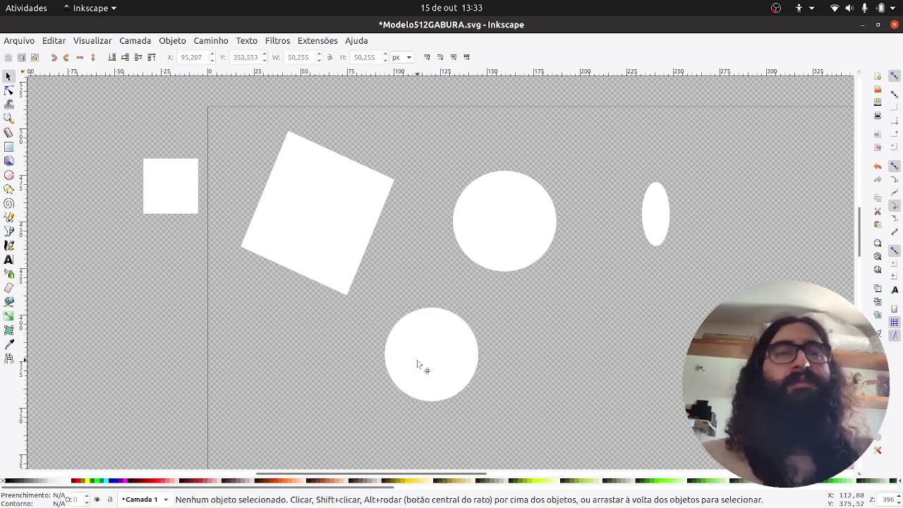
{"action": "left_click", "coordinate": [421, 364]}
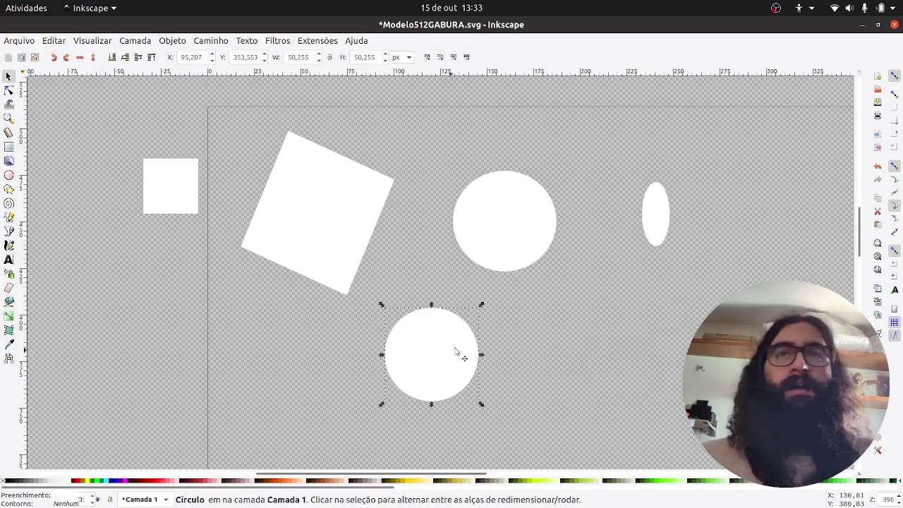
{"action": "mouse_move", "coordinate": [482, 407]}
{"action": "left_mouse_down"}
{"action": "mouse_move", "coordinate": [449, 400]}
{"action": "mouse_move", "coordinate": [475, 399]}
{"action": "left_mouse_up"}
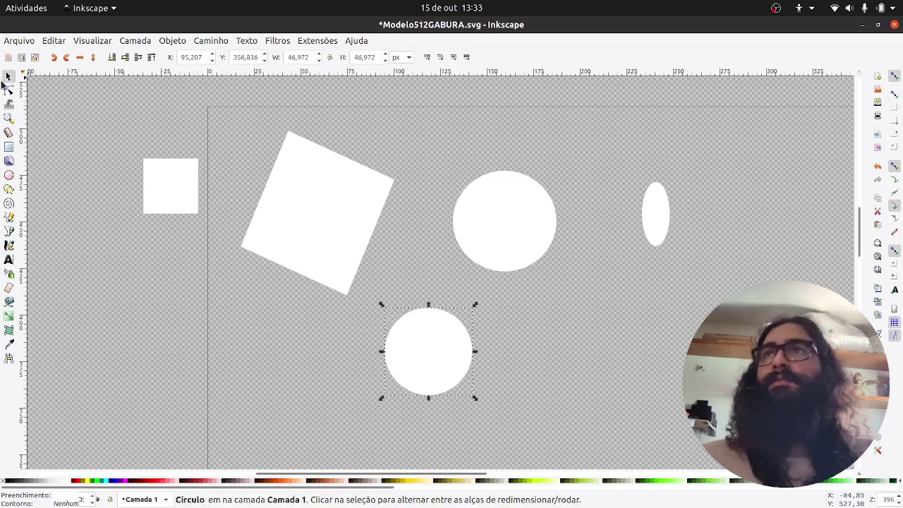
{"action": "left_click", "coordinate": [476, 398]}
{"action": "left_click", "coordinate": [507, 356]}
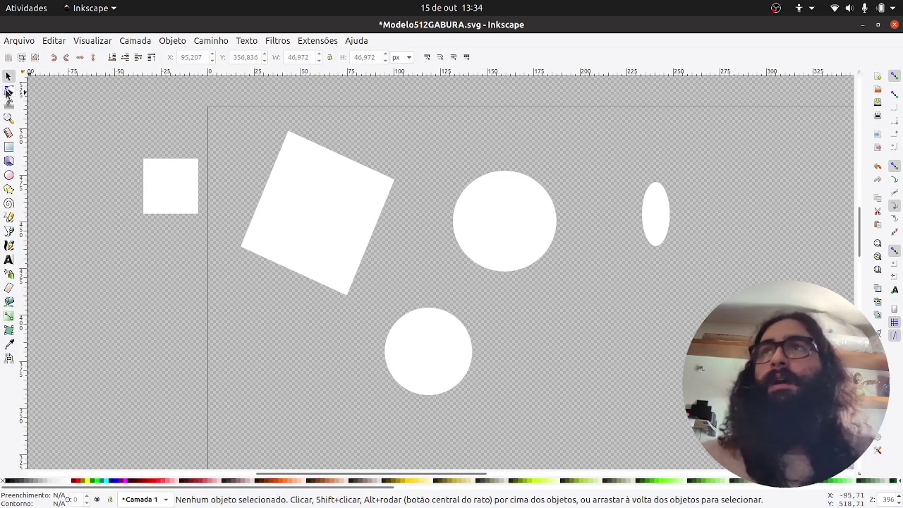
Examine the editing handles of the small square, tilted rectangle and round shapes with the node editor
{"action": "left_click", "coordinate": [9, 92]}
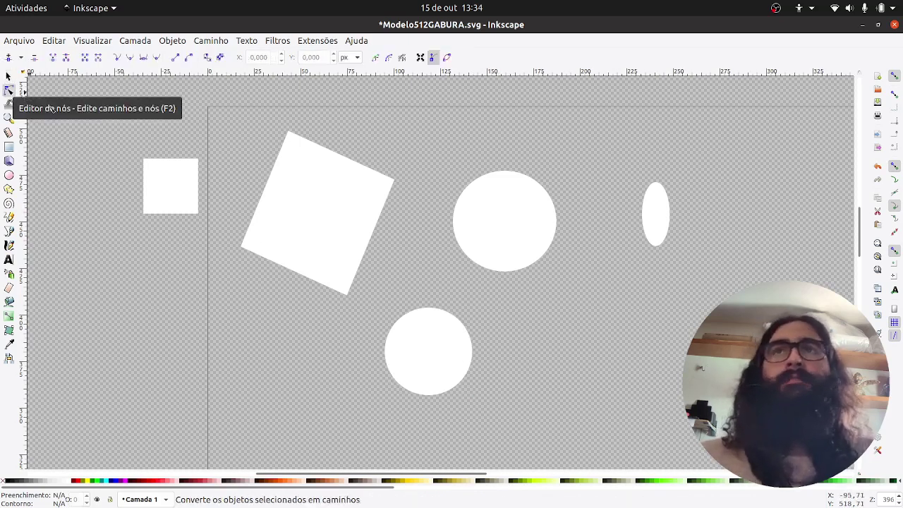
{"action": "left_click", "coordinate": [153, 195]}
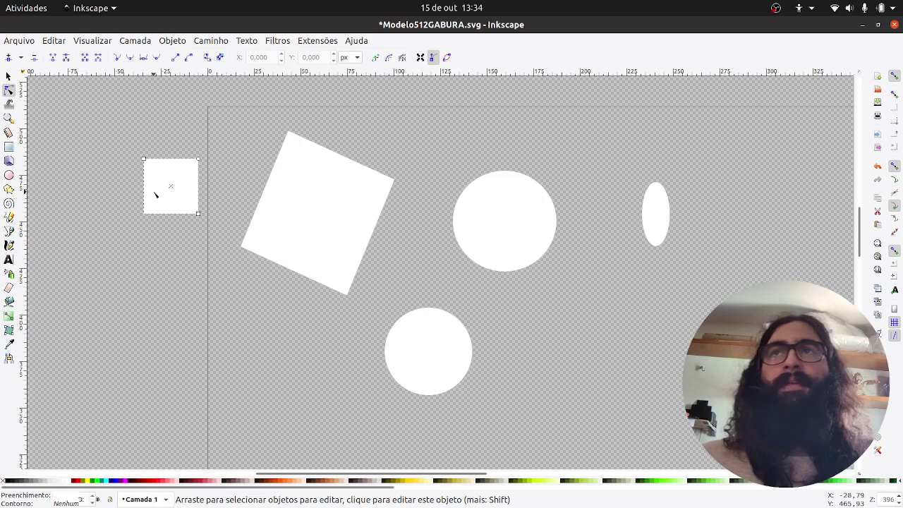
{"action": "left_click", "coordinate": [347, 222]}
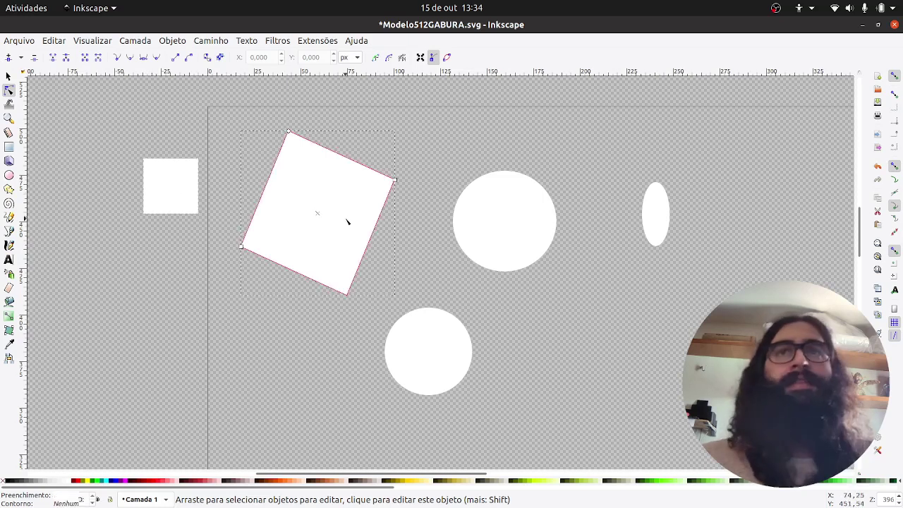
{"action": "left_click", "coordinate": [440, 351]}
{"action": "left_click", "coordinate": [525, 254]}
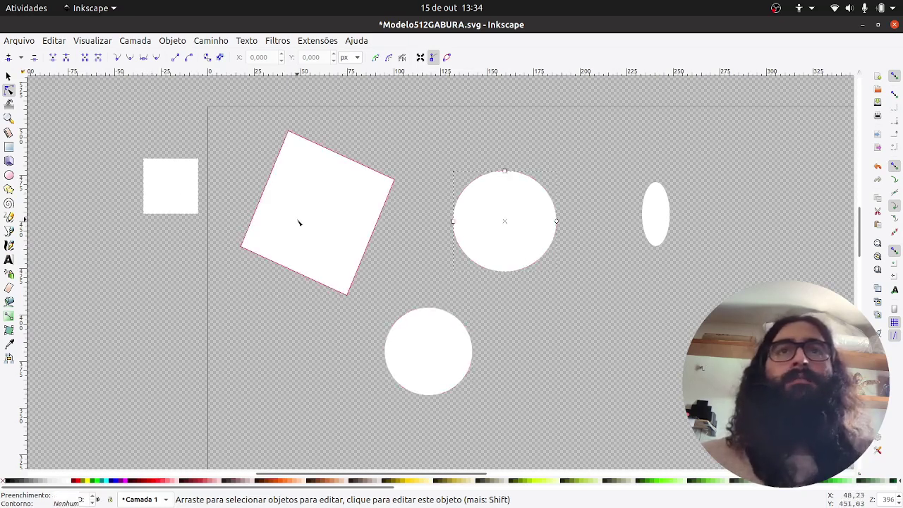
{"action": "left_click", "coordinate": [447, 398]}
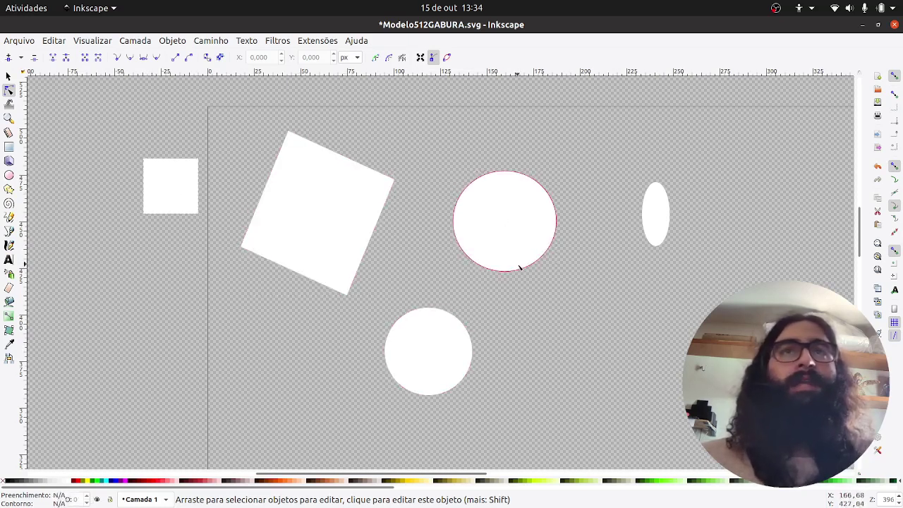
{"action": "left_click", "coordinate": [321, 206]}
{"action": "left_click", "coordinate": [155, 163]}
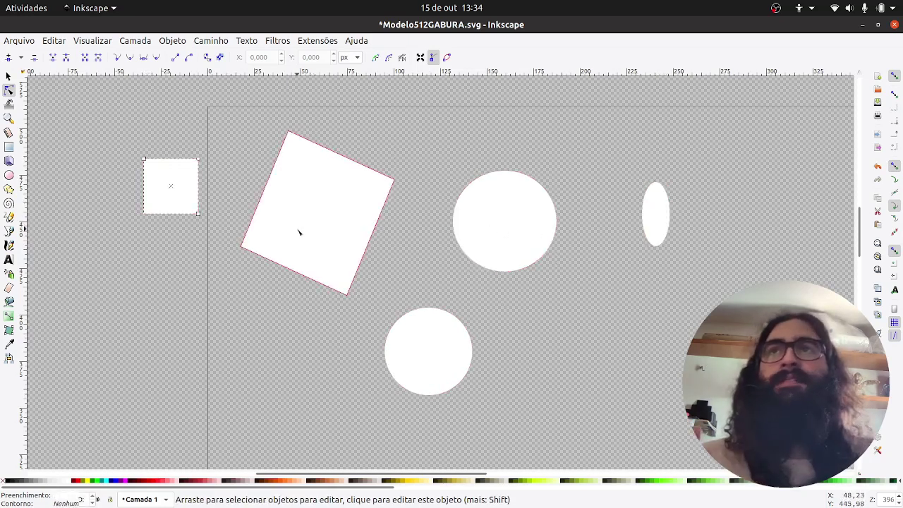
{"action": "left_click", "coordinate": [504, 219]}
Shrink the tilted rectangle from two opposite corners with its node-editing handles
{"action": "left_click", "coordinate": [353, 226]}
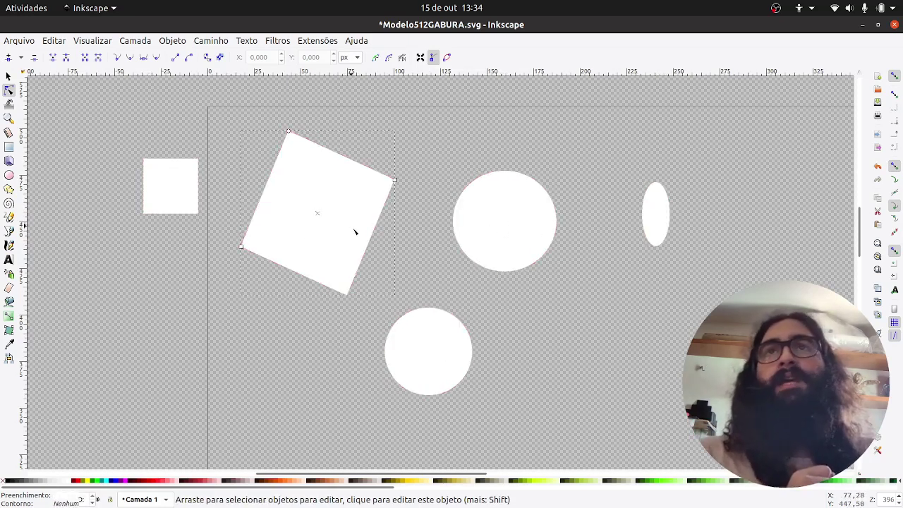
{"action": "left_click_drag", "start_coordinate": [394, 178], "coordinate": [400, 208]}
{"action": "left_click_drag", "start_coordinate": [242, 247], "coordinate": [280, 248]}
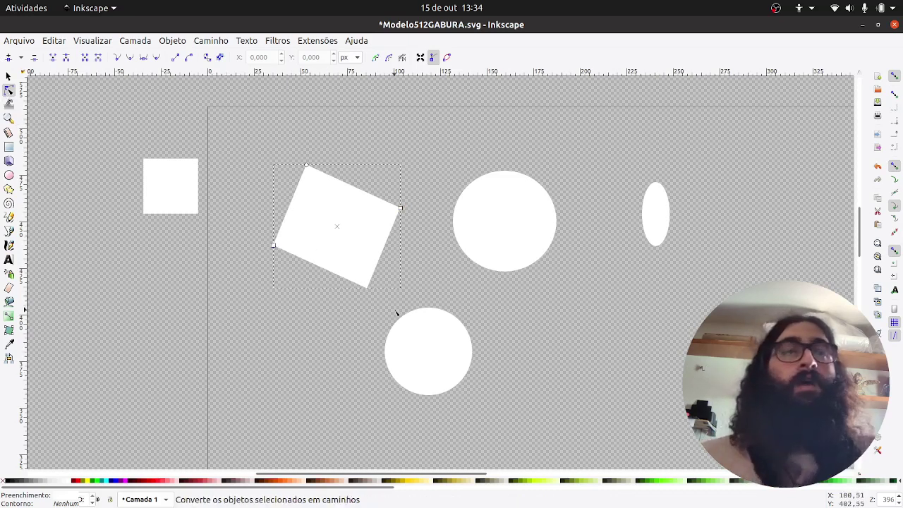
Reshape the lower circle into a smaller, slightly upright ellipse by adjusting its width and height handles
{"action": "left_click", "coordinate": [415, 346]}
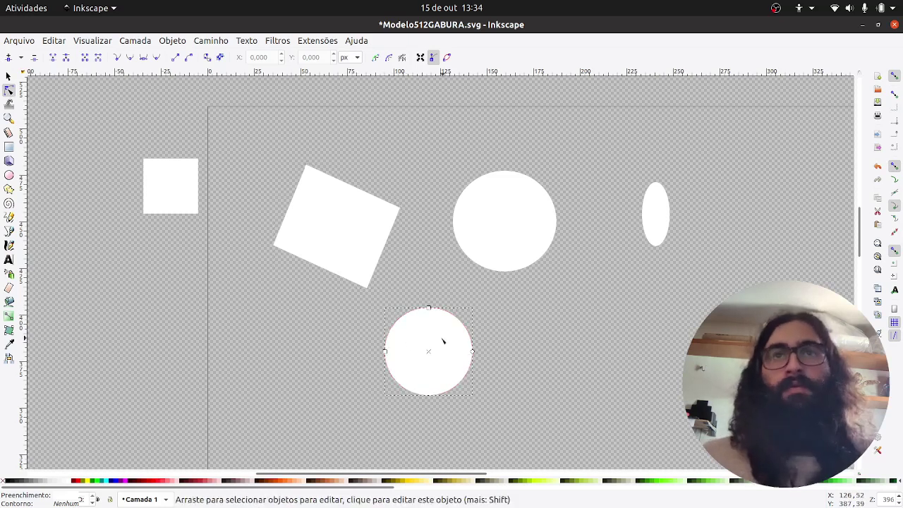
{"action": "mouse_move", "coordinate": [385, 351]}
{"action": "left_mouse_down"}
{"action": "mouse_move", "coordinate": [426, 355]}
{"action": "mouse_move", "coordinate": [385, 357]}
{"action": "mouse_move", "coordinate": [419, 355]}
{"action": "mouse_move", "coordinate": [398, 352]}
{"action": "left_mouse_up"}
{"action": "left_click_drag", "start_coordinate": [428, 310], "coordinate": [434, 327]}
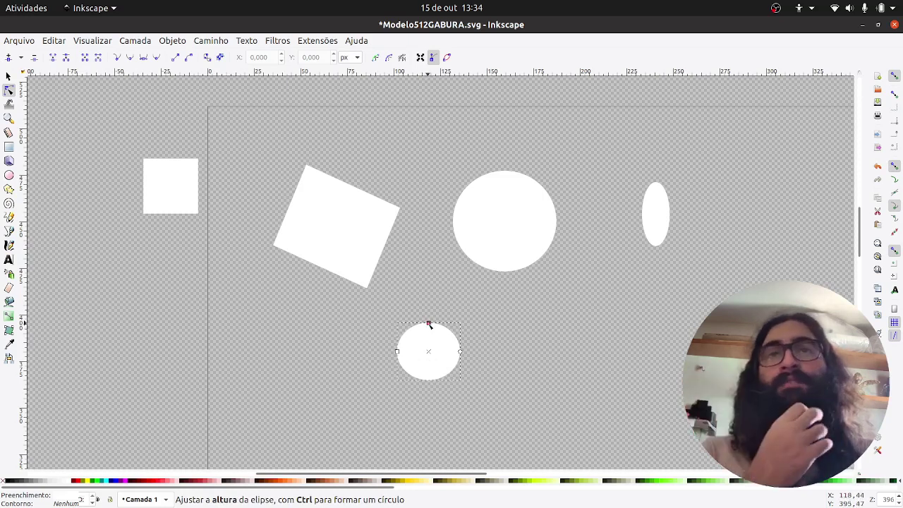
{"action": "left_click_drag", "start_coordinate": [429, 325], "coordinate": [429, 318]}
Round all four corners of the tilted rectangle with its corner-rounding handle
{"action": "left_click", "coordinate": [311, 229]}
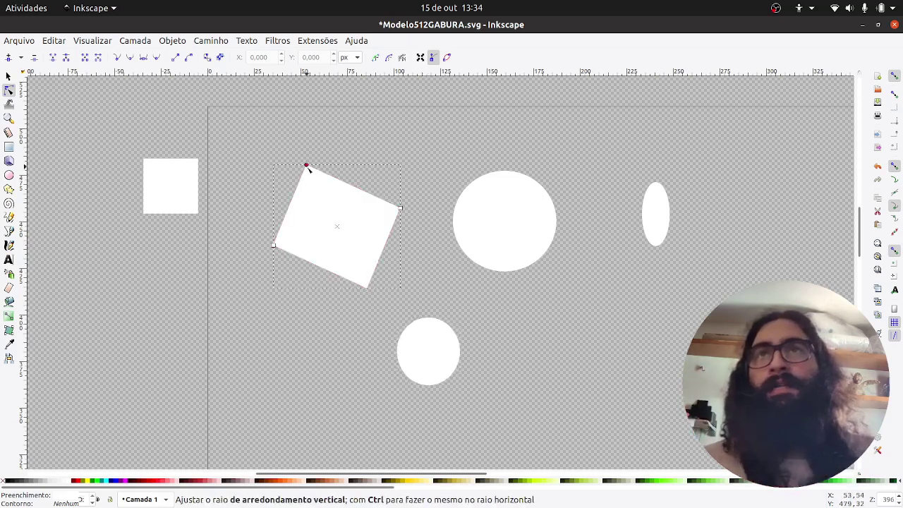
{"action": "scroll", "coordinate": [309, 170], "scroll_direction": "up", "scroll_amount": 5}
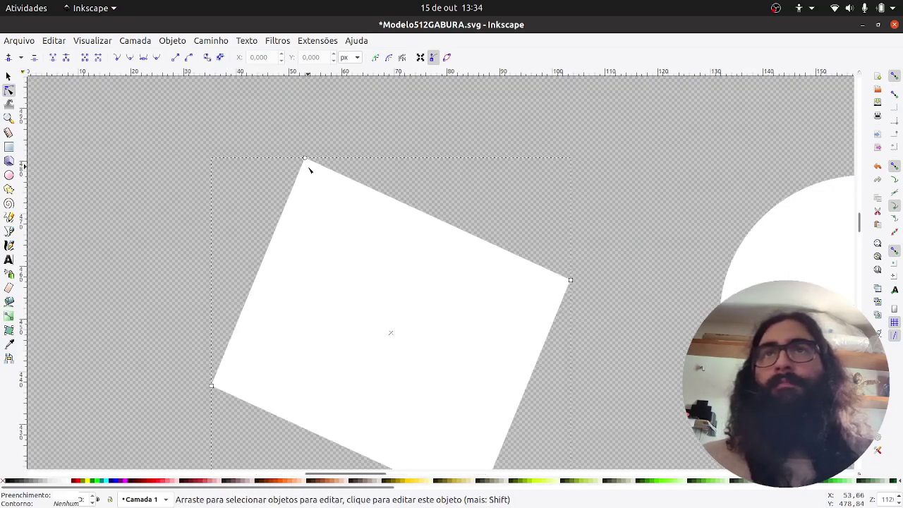
{"action": "scroll", "coordinate": [308, 168], "scroll_direction": "down", "scroll_amount": 1}
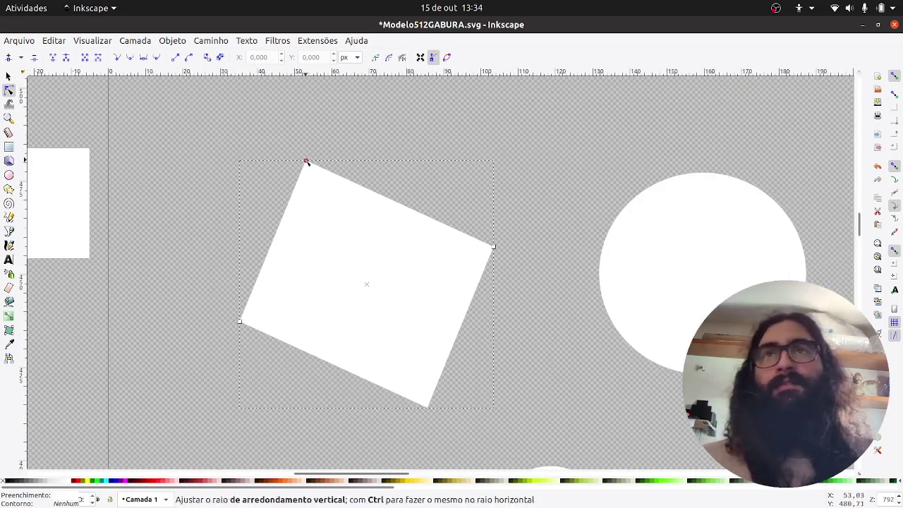
{"action": "left_click_drag", "start_coordinate": [300, 172], "coordinate": [329, 170]}
{"action": "left_click", "coordinate": [513, 329]}
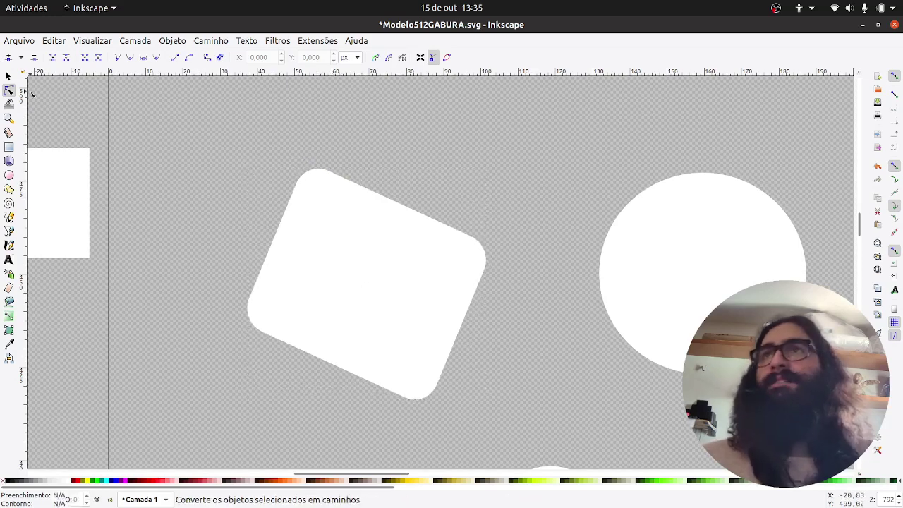
Rotate the rounded rectangle until nearly level and move it closer to the page's left edge, at about X 17, Y 437 px
{"action": "left_click", "coordinate": [9, 75]}
{"action": "left_click", "coordinate": [413, 367]}
{"action": "left_click", "coordinate": [428, 385]}
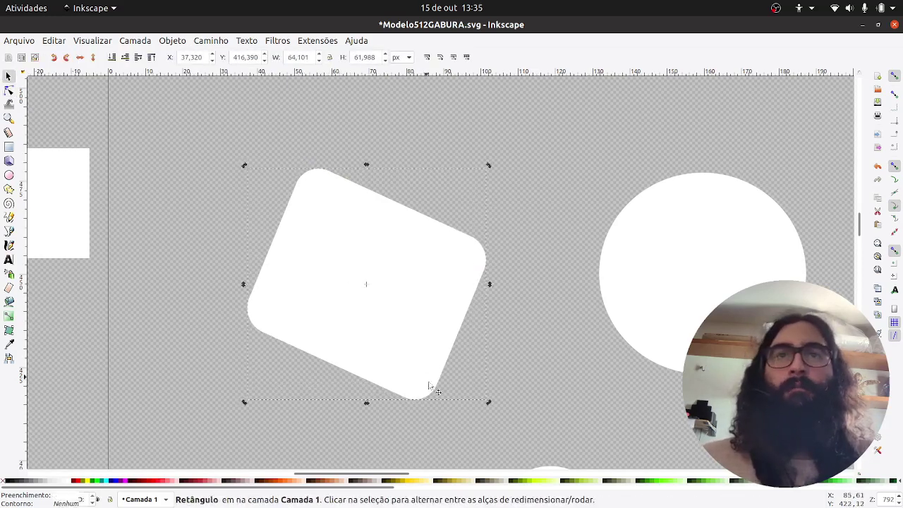
{"action": "left_click_drag", "start_coordinate": [488, 402], "coordinate": [505, 339]}
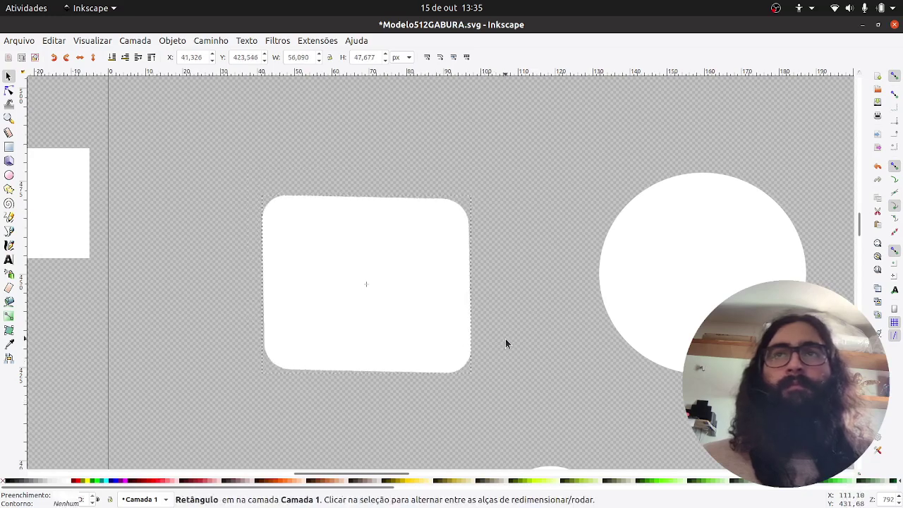
{"action": "left_click", "coordinate": [520, 405]}
{"action": "left_click", "coordinate": [419, 320]}
{"action": "left_click_drag", "start_coordinate": [420, 320], "coordinate": [329, 270]}
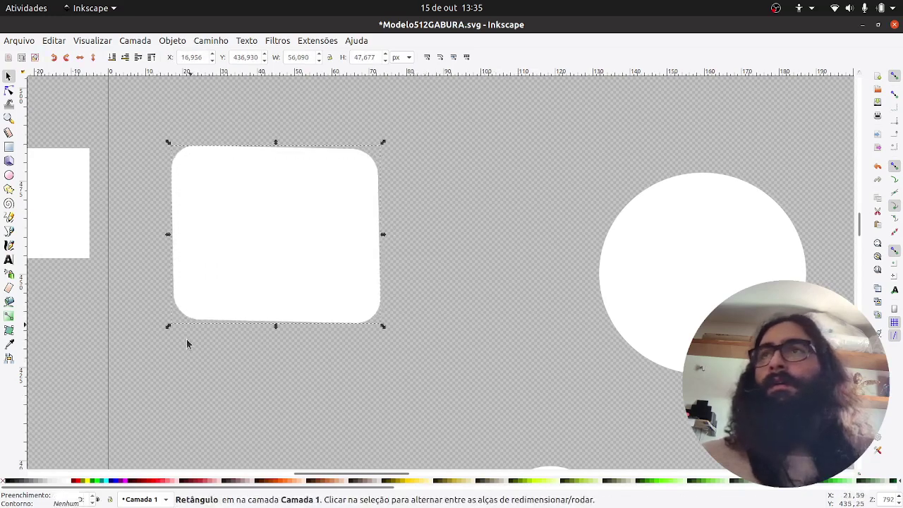
{"action": "left_click", "coordinate": [190, 343]}
Draw three small rounded rectangles beside the large one, the second about 18 × 16 px and the third about 15 × 17 px
{"action": "key", "text": "r"}
{"action": "left_click_drag", "start_coordinate": [407, 116], "coordinate": [505, 197]}
{"action": "left_click_drag", "start_coordinate": [505, 117], "coordinate": [506, 127]}
{"action": "left_click_drag", "start_coordinate": [422, 239], "coordinate": [491, 298]}
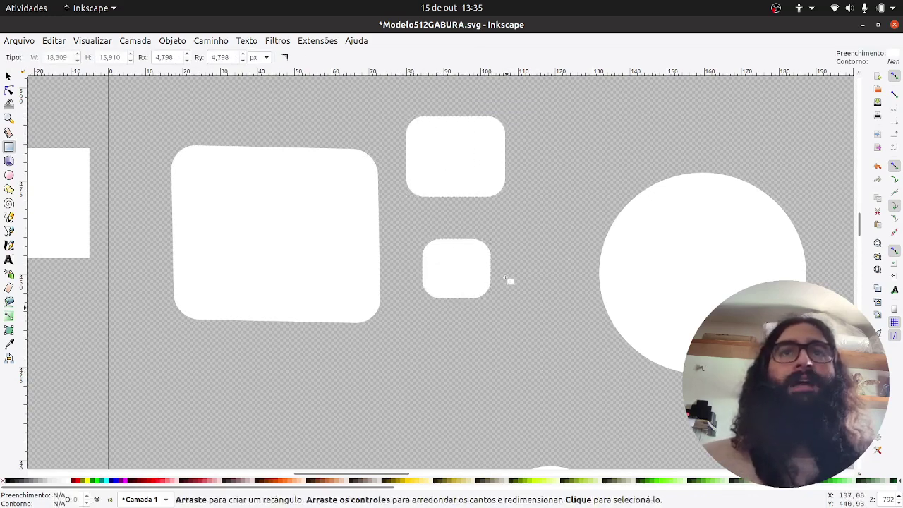
{"action": "left_click_drag", "start_coordinate": [536, 115], "coordinate": [591, 180]}
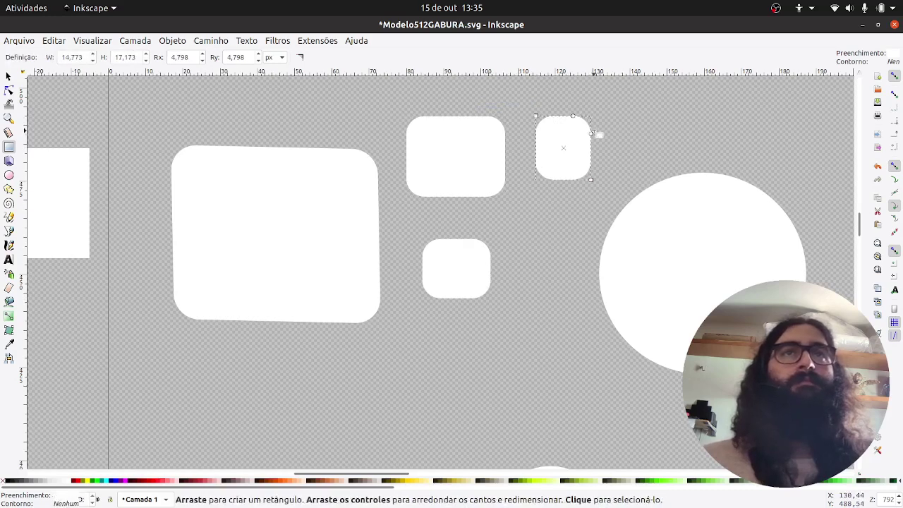
Reduce the third small rectangle's horizontal and vertical corner radii to 0 px so its corners are square
{"action": "left_click_drag", "start_coordinate": [592, 133], "coordinate": [592, 116]}
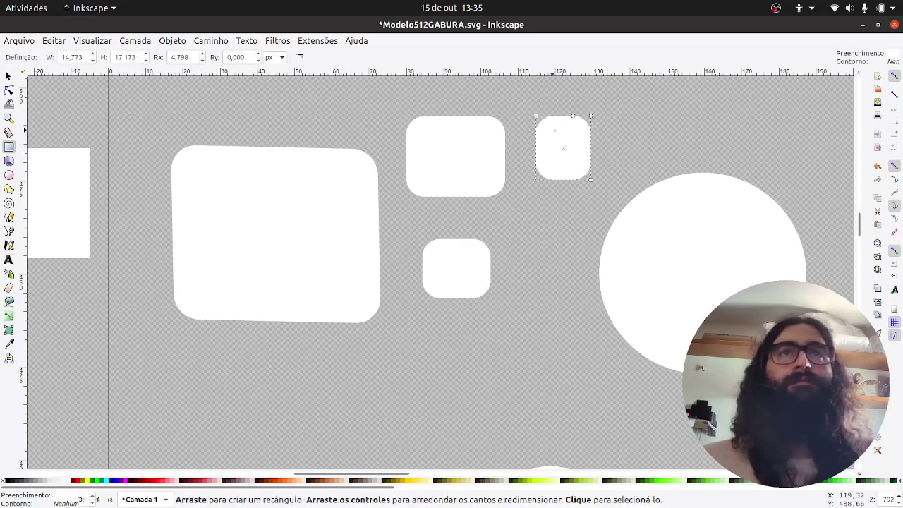
{"action": "left_click_drag", "start_coordinate": [572, 116], "coordinate": [591, 116]}
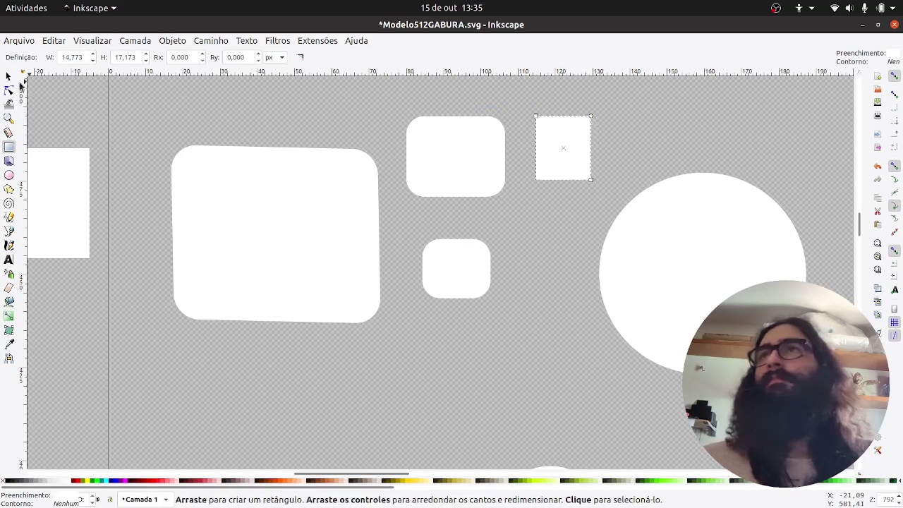
{"action": "left_click", "coordinate": [447, 381]}
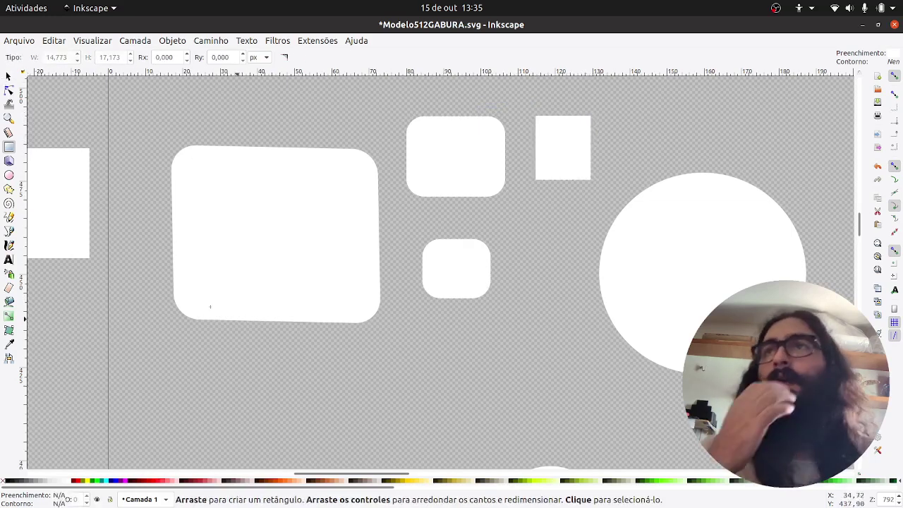
Cut a segment off the large ellipse with its arc handles, and close it back into a full ellipse
{"action": "left_click", "coordinate": [8, 90]}
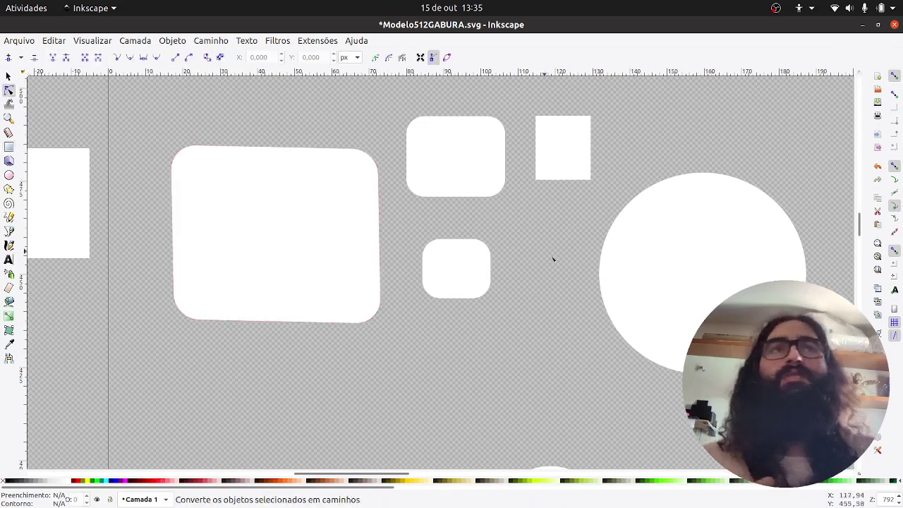
{"action": "left_click", "coordinate": [615, 327]}
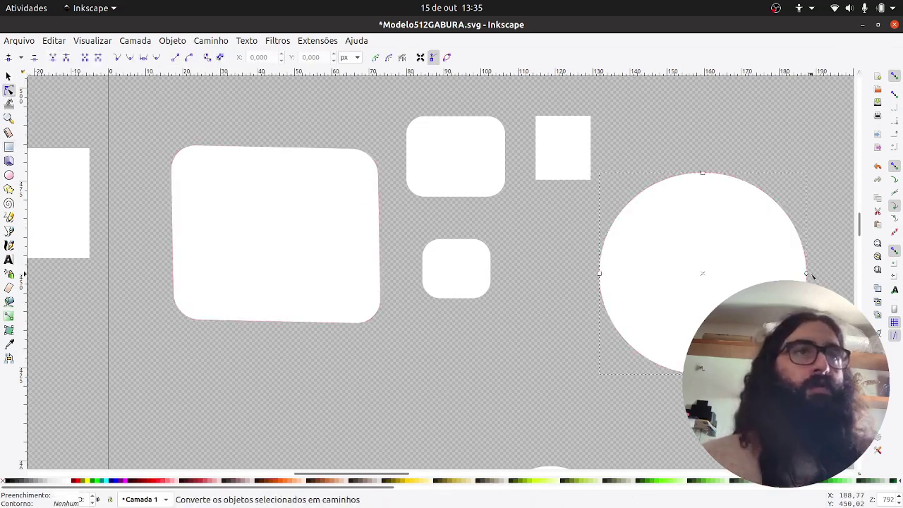
{"action": "left_click_drag", "start_coordinate": [809, 276], "coordinate": [742, 252]}
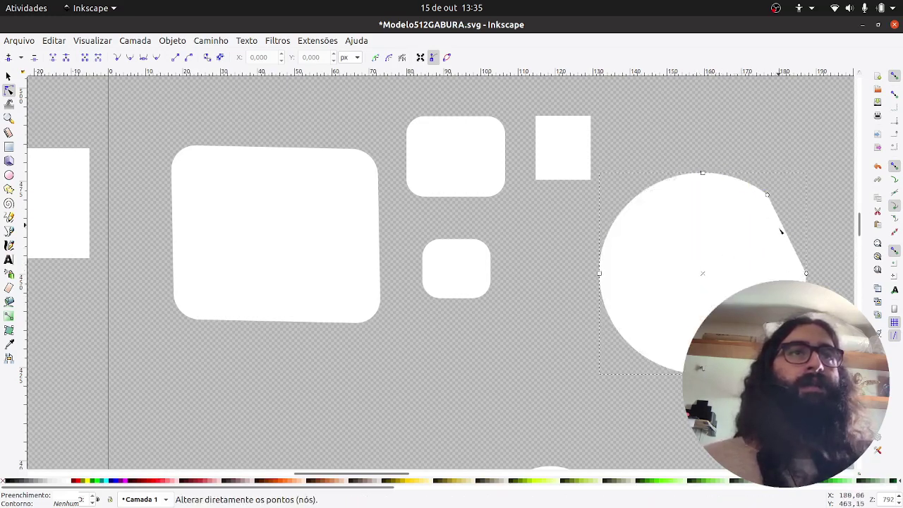
{"action": "left_click_drag", "start_coordinate": [767, 195], "coordinate": [805, 270]}
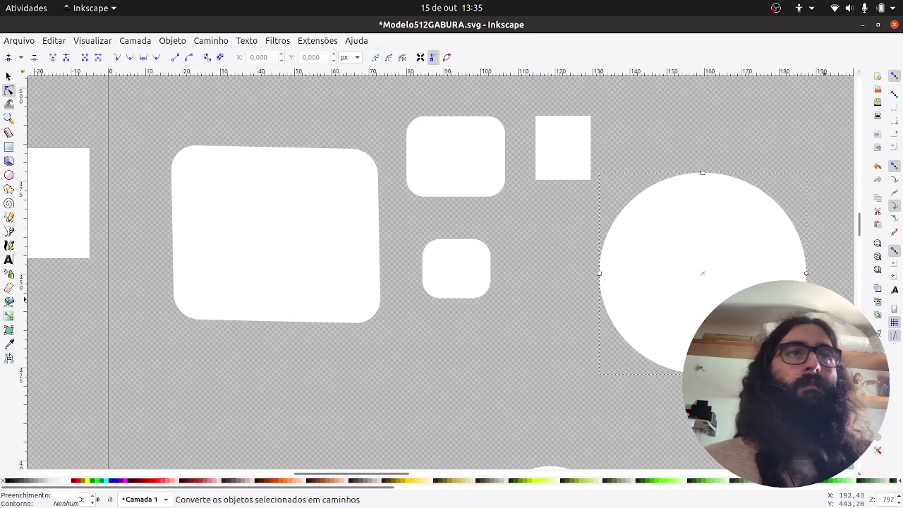
{"action": "left_click", "coordinate": [485, 308]}
{"action": "left_click", "coordinate": [8, 76]}
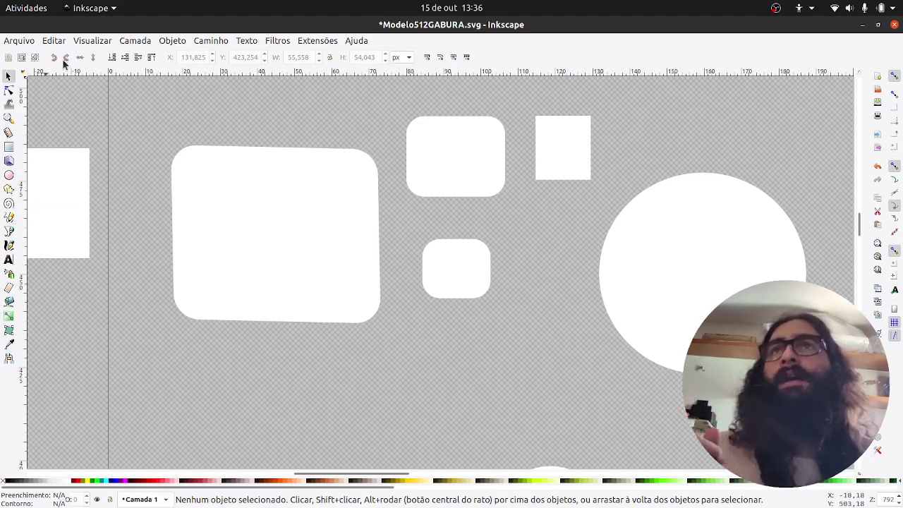
{"action": "left_click", "coordinate": [19, 41]}
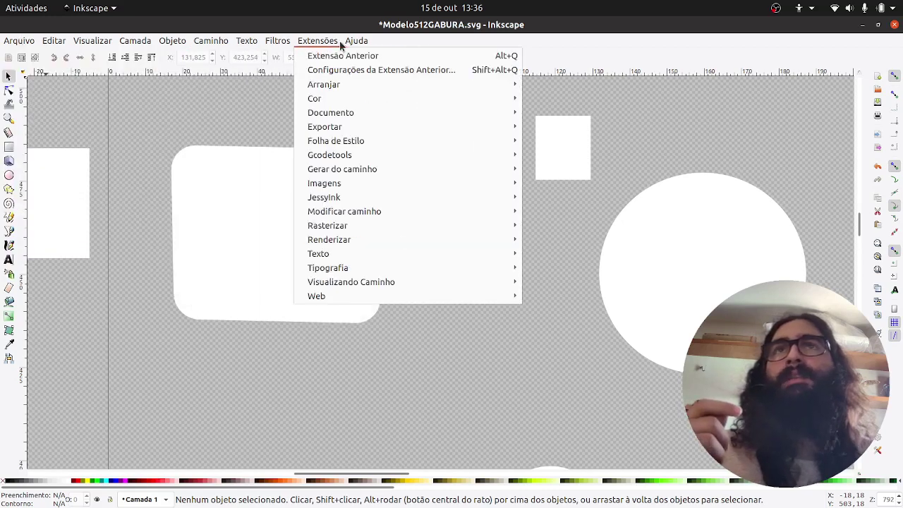
{"action": "left_click", "coordinate": [429, 40]}
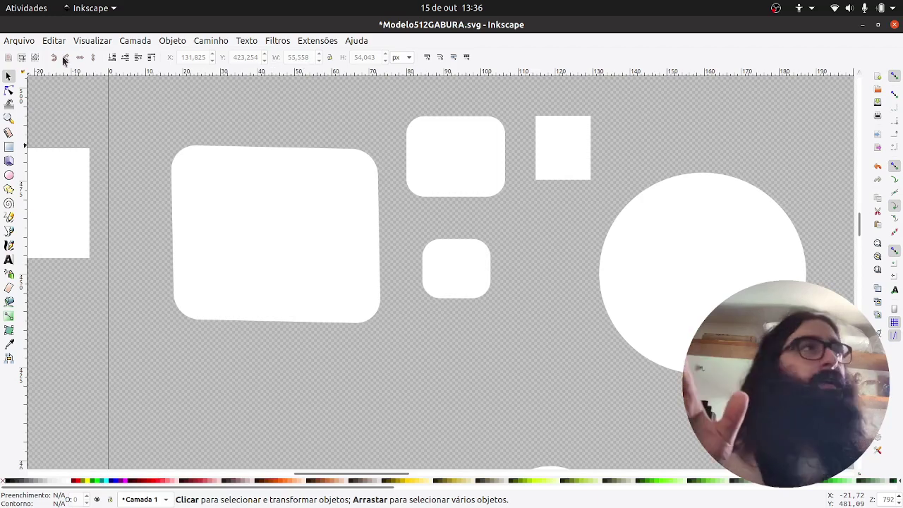
Move the large ellipse closer to the small rectangles, at about X 106, Y 422 px, and activate the Rectangle tool
{"action": "left_click_drag", "start_coordinate": [633, 262], "coordinate": [535, 267]}
{"action": "left_click", "coordinate": [97, 153]}
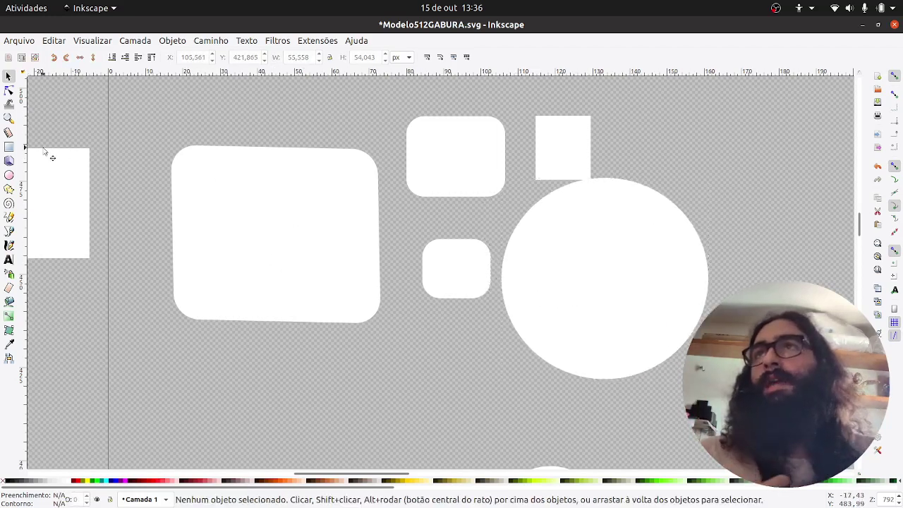
{"action": "left_click", "coordinate": [9, 148]}
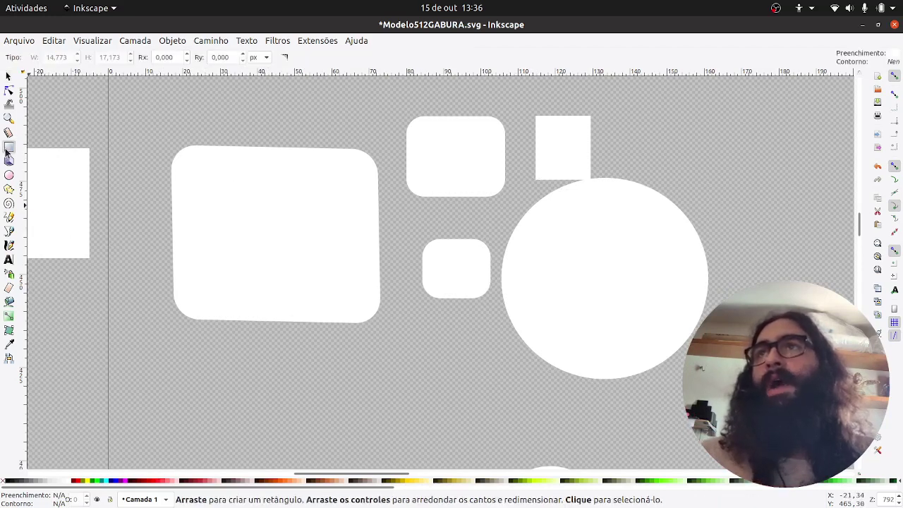
Draw two square-cornered rectangles below the rounded ones, about 31 × 24 px and 20 × 18 px
{"action": "left_click_drag", "start_coordinate": [150, 338], "coordinate": [267, 428]}
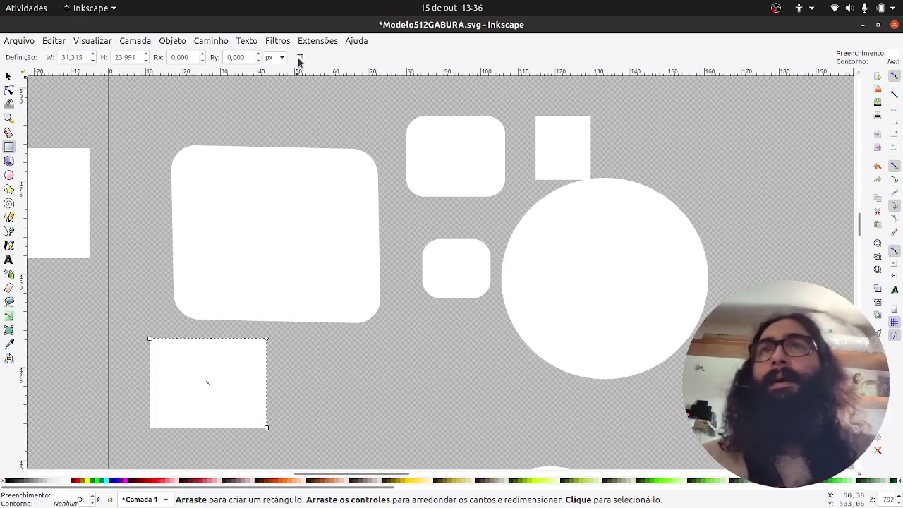
{"action": "left_click_drag", "start_coordinate": [409, 341], "coordinate": [484, 406]}
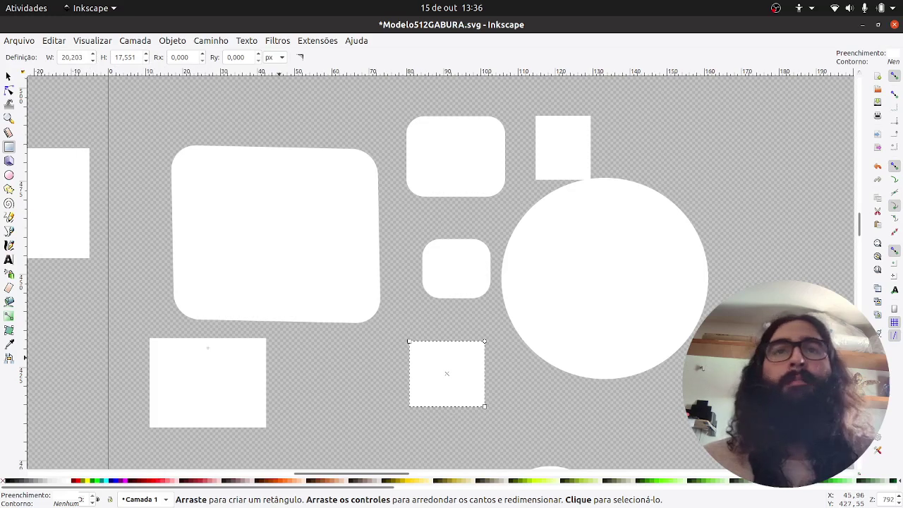
Draw a circle about 11 px across above the large rounded rectangle, switching it between slice and arc before making it a whole ellipse
{"action": "left_click", "coordinate": [8, 175]}
{"action": "left_click_drag", "start_coordinate": [251, 95], "coordinate": [257, 131]}
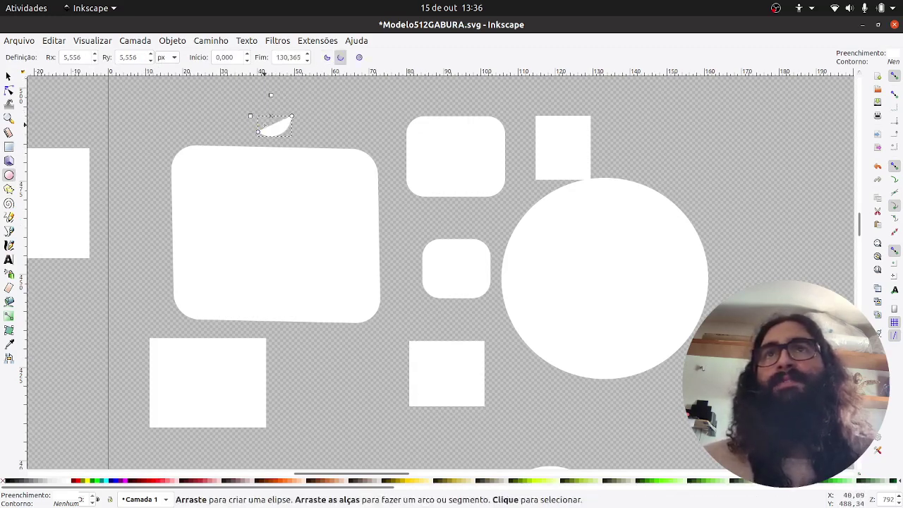
{"action": "left_click", "coordinate": [329, 61]}
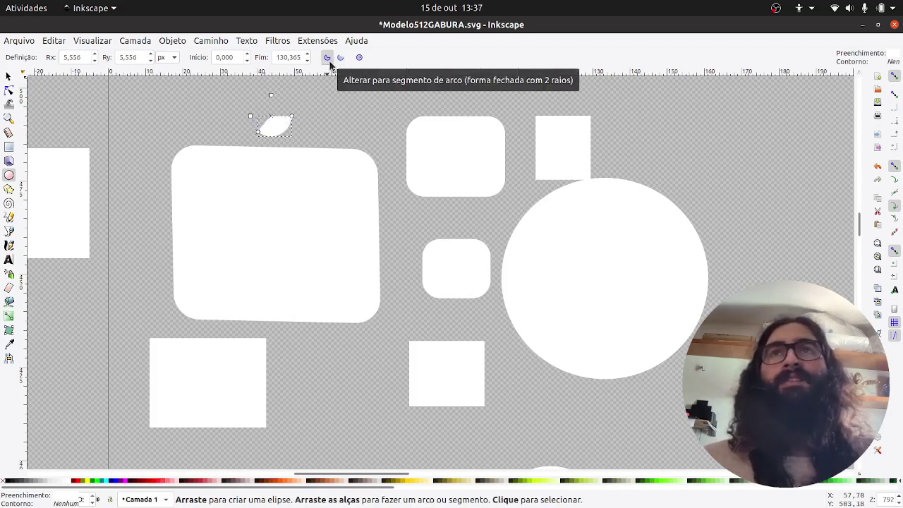
{"action": "left_click", "coordinate": [342, 60]}
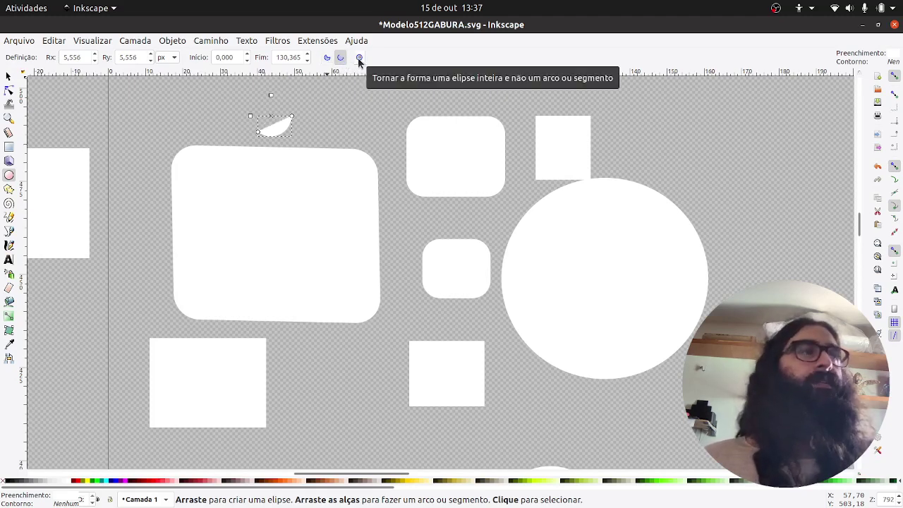
{"action": "left_click", "coordinate": [360, 59]}
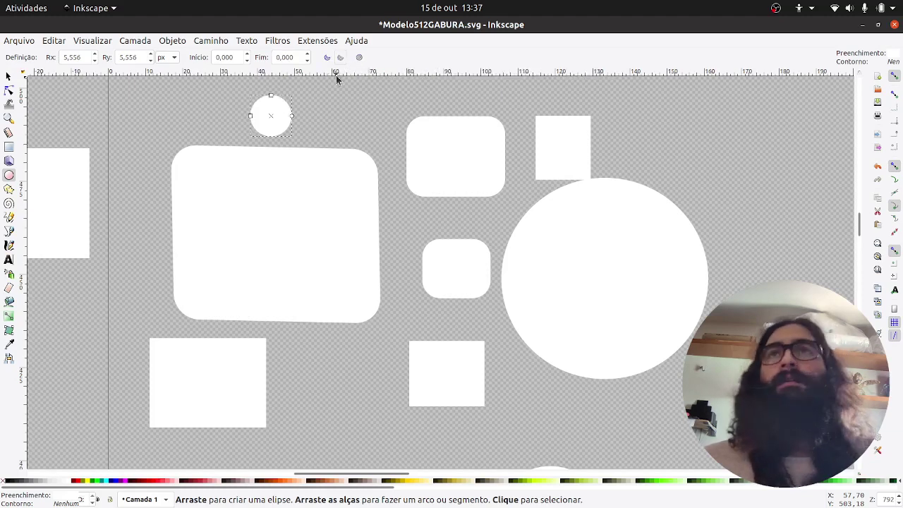
Move the tall narrow ellipse next to the small circle, at about X 59, Y 485 px, and clear the selection
{"action": "left_click", "coordinate": [8, 76]}
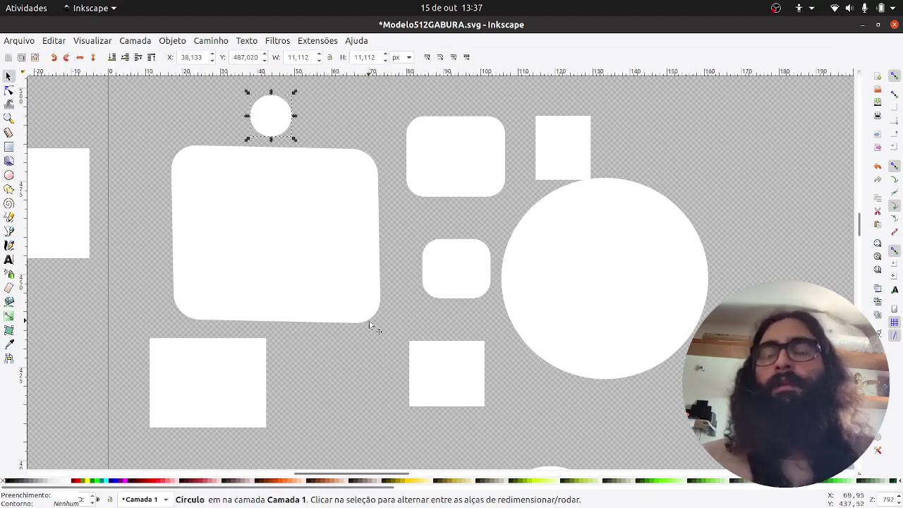
{"action": "scroll", "coordinate": [282, 299], "scroll_direction": "down", "scroll_amount": 2, "text": "ctrl"}
{"action": "scroll", "coordinate": [248, 280], "scroll_direction": "up", "scroll_amount": 1, "text": "ctrl"}
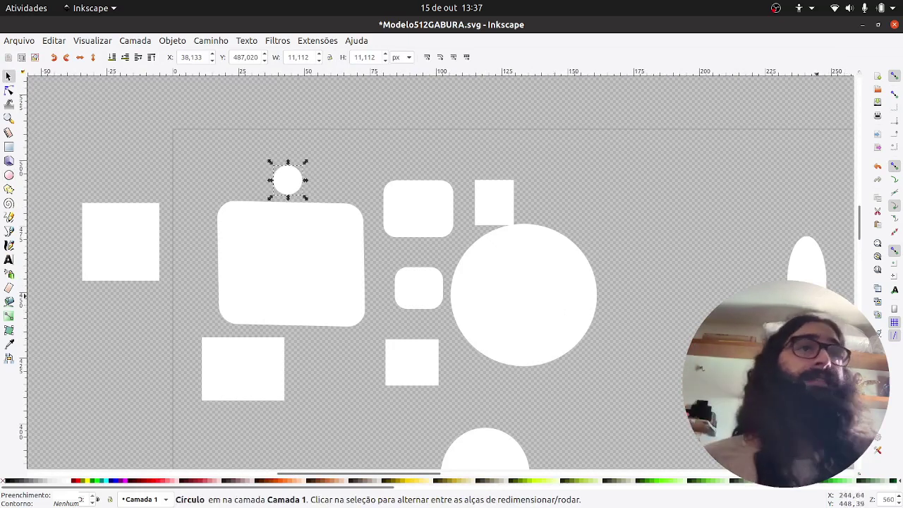
{"action": "left_click_drag", "start_coordinate": [805, 265], "coordinate": [347, 163]}
{"action": "left_click", "coordinate": [663, 226]}
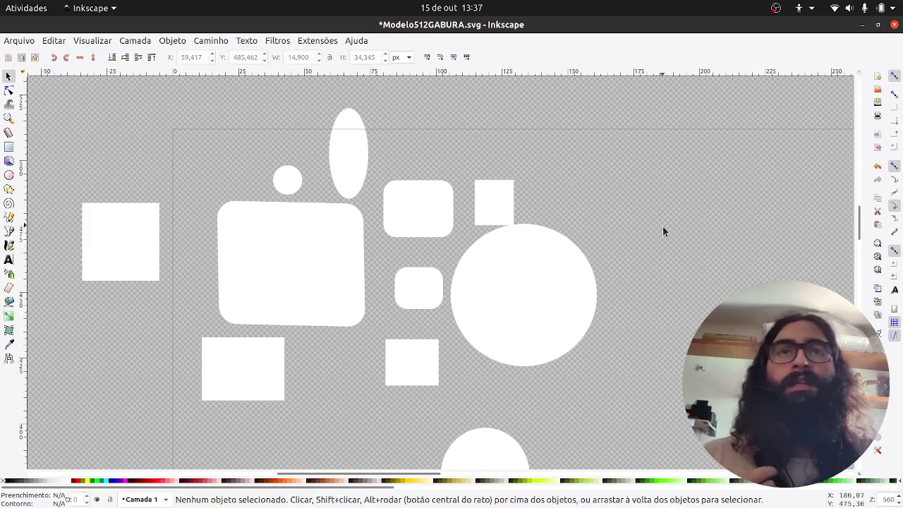
Delete the two large circles, the small lower rounded rectangle, the large rounded rectangle and the two new square-cornered rectangles
{"action": "left_click", "coordinate": [534, 288]}
{"action": "key", "text": "Delete"}
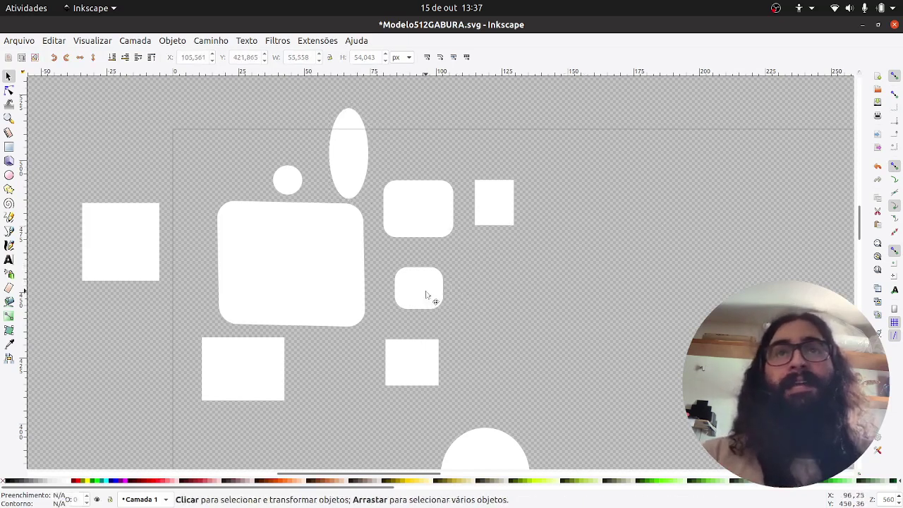
{"action": "left_click", "coordinate": [428, 296]}
{"action": "key", "text": "Delete"}
{"action": "left_click", "coordinate": [413, 363]}
{"action": "key", "text": "Delete"}
{"action": "left_click", "coordinate": [309, 283]}
{"action": "key", "text": "Delete"}
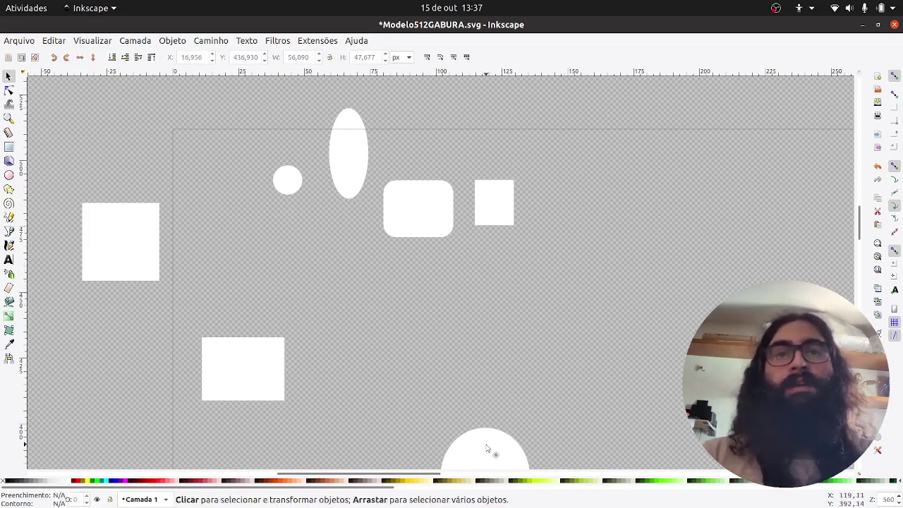
{"action": "left_click", "coordinate": [481, 438]}
{"action": "key", "text": "Delete"}
{"action": "left_click", "coordinate": [239, 369]}
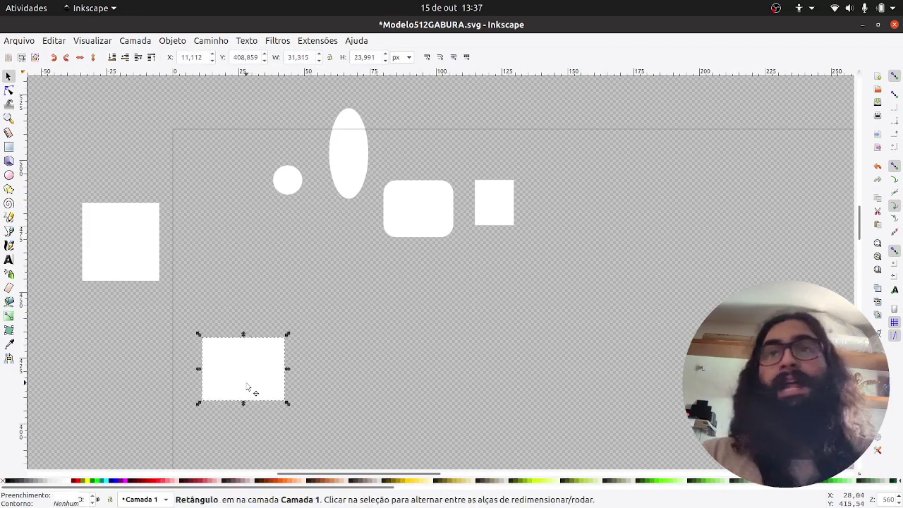
{"action": "key", "text": "Delete"}
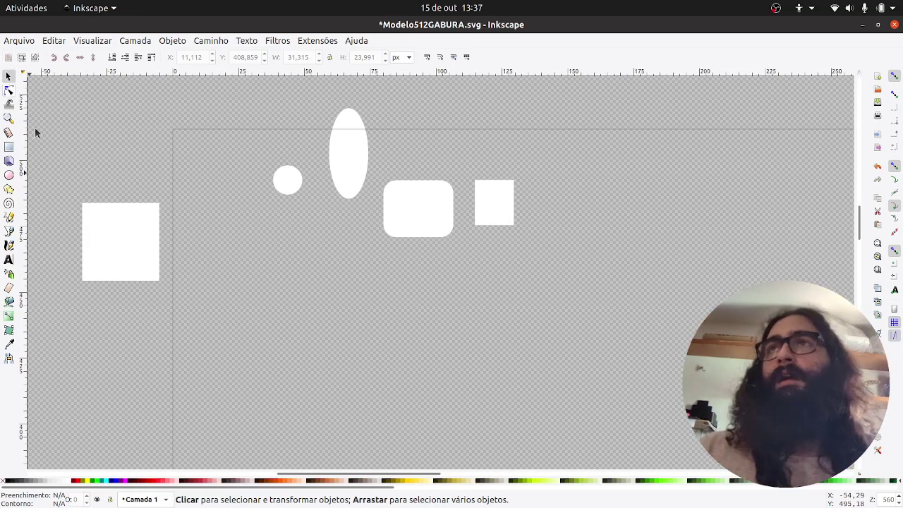
Bring the off-page square onto the page beside the other shapes and delete all five remaining shapes together
{"action": "left_click_drag", "start_coordinate": [121, 254], "coordinate": [266, 276]}
{"action": "left_click_drag", "start_coordinate": [197, 374], "coordinate": [535, 108]}
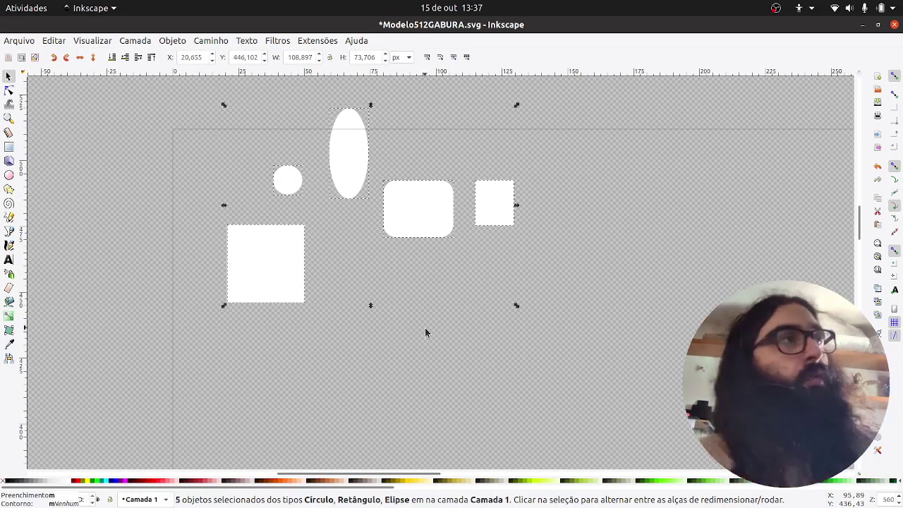
{"action": "key", "text": "Delete"}
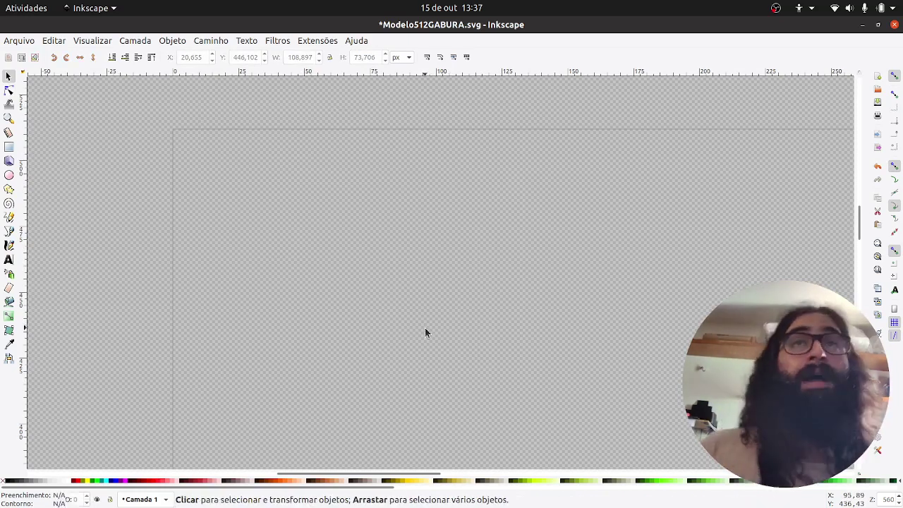
Draw a rectangle about 164 × 148 px in the upper-left area of the empty page
{"action": "scroll", "coordinate": [443, 336], "scroll_direction": "down", "scroll_amount": 5, "text": "ctrl"}
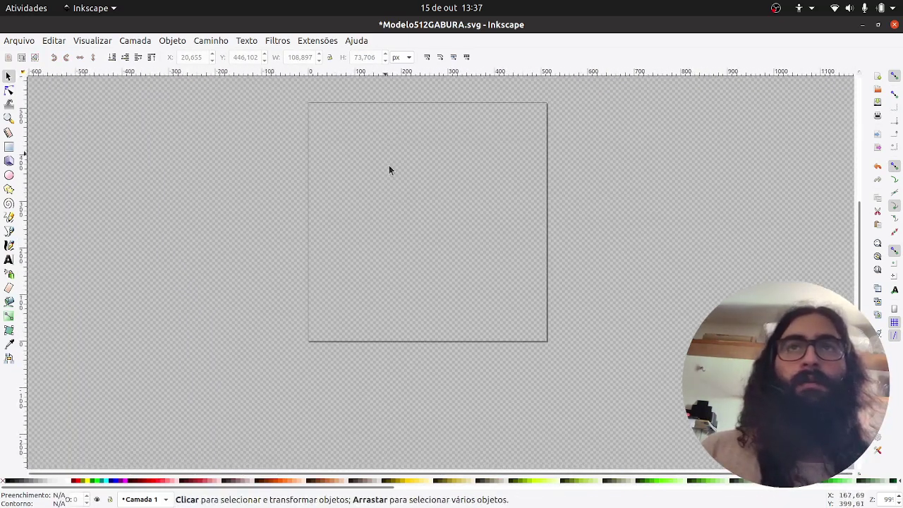
{"action": "left_click_drag", "start_coordinate": [393, 184], "coordinate": [346, 232]}
{"action": "left_click", "coordinate": [9, 148]}
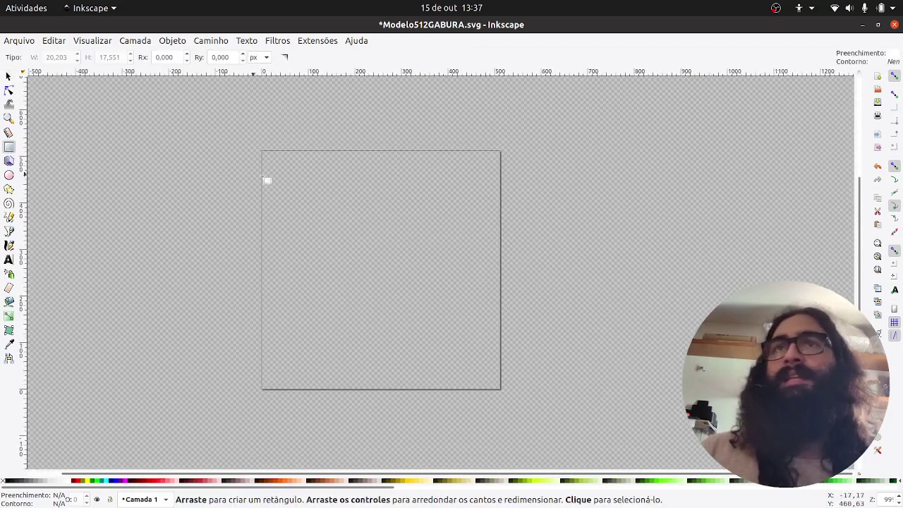
{"action": "left_click_drag", "start_coordinate": [281, 170], "coordinate": [357, 239]}
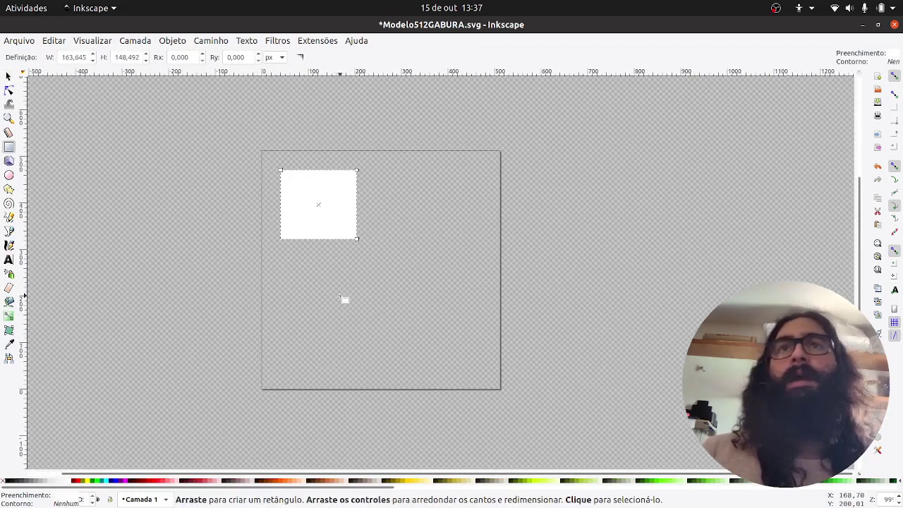
Draw an ellipse about 181 × 172 px in the lower-right area of the page and clear the selection
{"action": "left_click", "coordinate": [9, 176]}
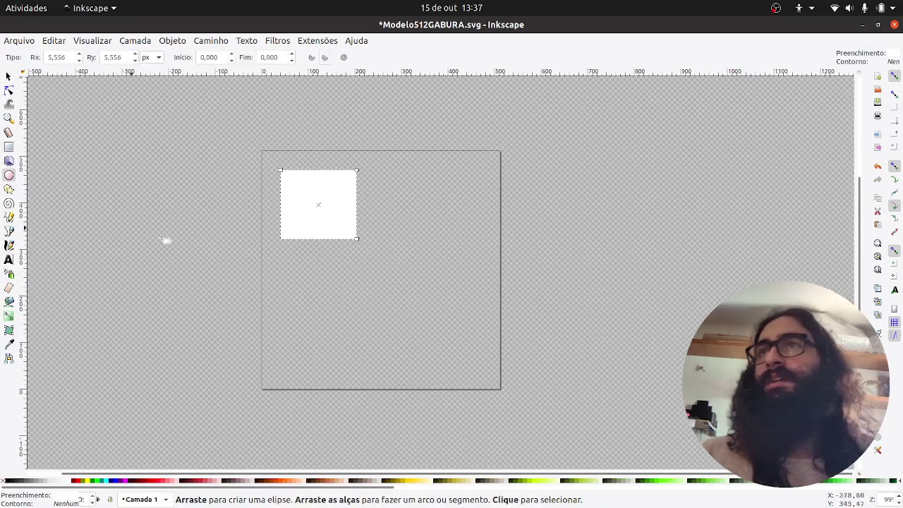
{"action": "left_click_drag", "start_coordinate": [377, 267], "coordinate": [468, 351]}
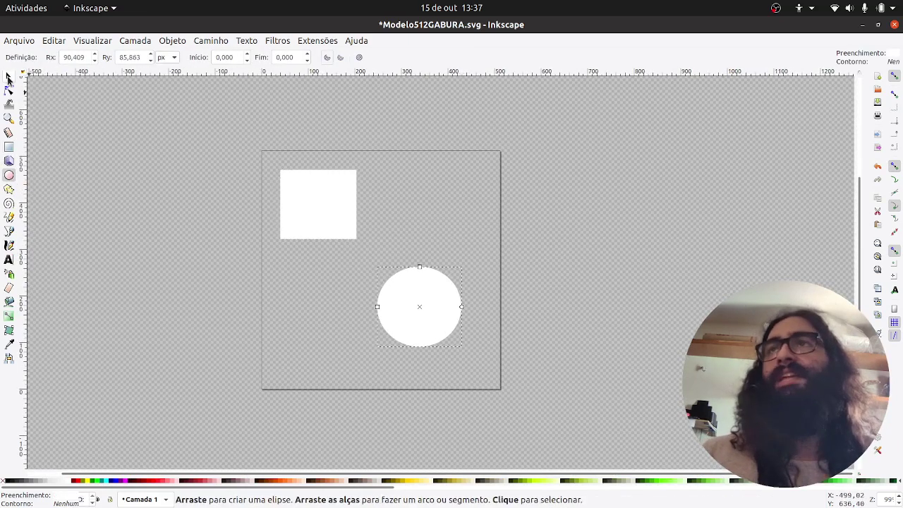
{"action": "left_click", "coordinate": [8, 79]}
{"action": "left_click", "coordinate": [337, 351]}
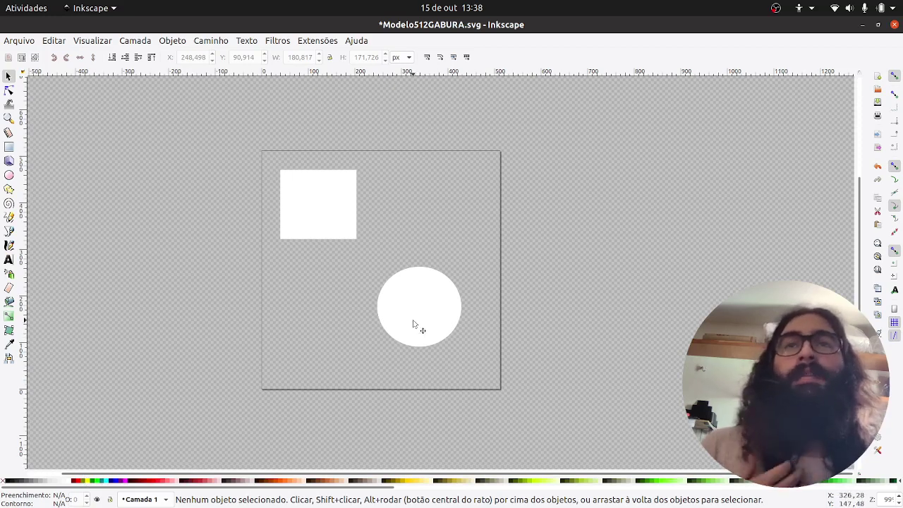
Move the ellipse below the rectangle, to about X 101, Y 88 px, and deselect it
{"action": "left_click", "coordinate": [304, 224]}
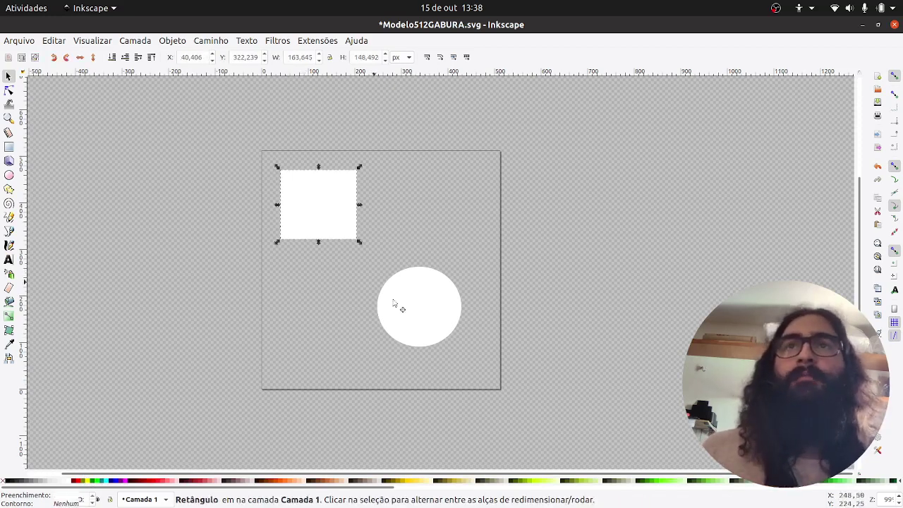
{"action": "left_click_drag", "start_coordinate": [398, 304], "coordinate": [337, 315]}
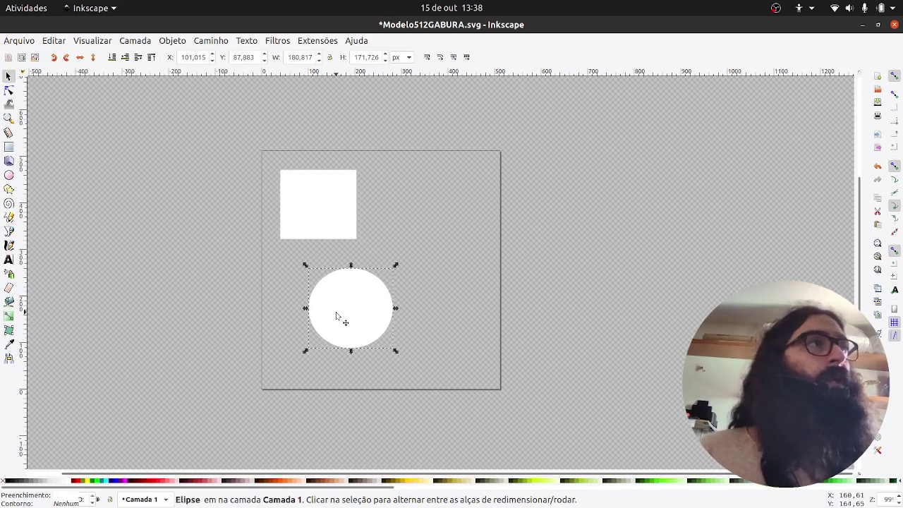
{"action": "left_click", "coordinate": [334, 317]}
{"action": "left_click", "coordinate": [257, 318]}
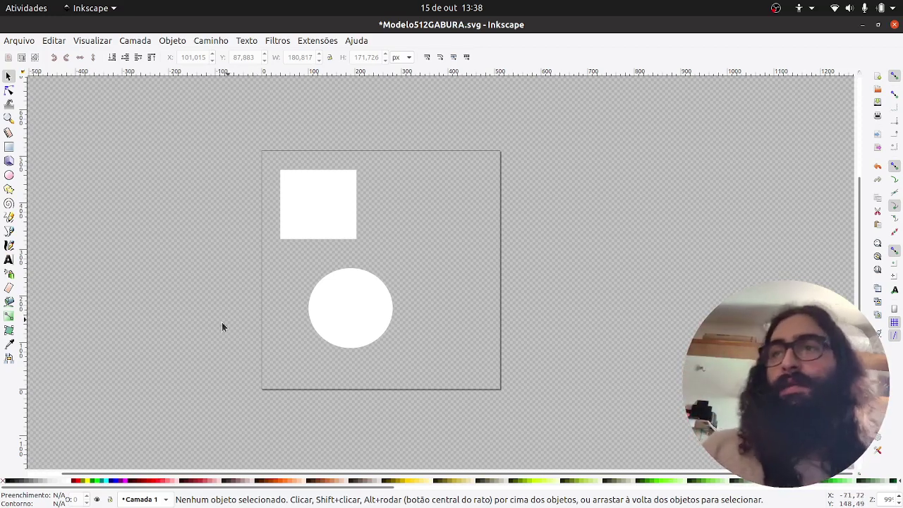
Open the Fill and Stroke settings, widen them, and select the rectangle to show its fill
{"action": "left_click", "coordinate": [58, 500]}
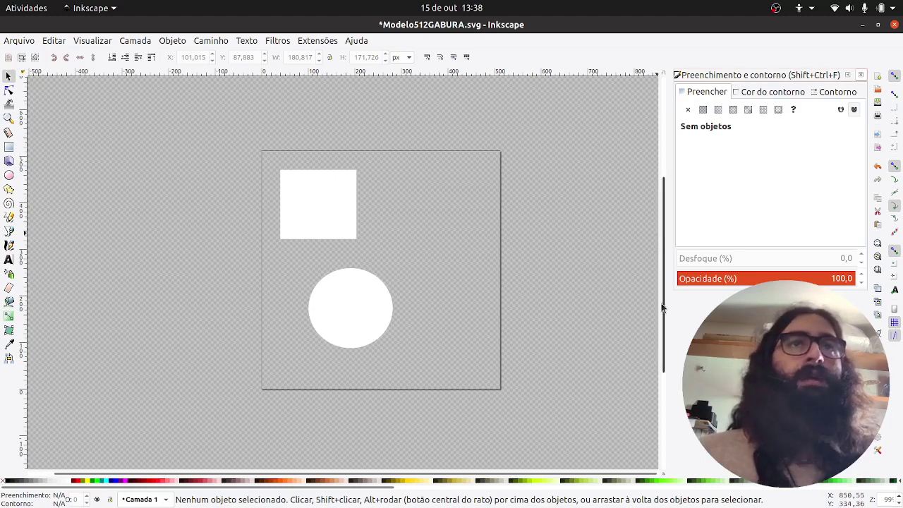
{"action": "mouse_move", "coordinate": [669, 288]}
{"action": "left_mouse_down"}
{"action": "mouse_move", "coordinate": [365, 313]}
{"action": "mouse_move", "coordinate": [624, 305]}
{"action": "mouse_move", "coordinate": [329, 342]}
{"action": "mouse_move", "coordinate": [610, 360]}
{"action": "mouse_move", "coordinate": [600, 365]}
{"action": "left_mouse_up"}
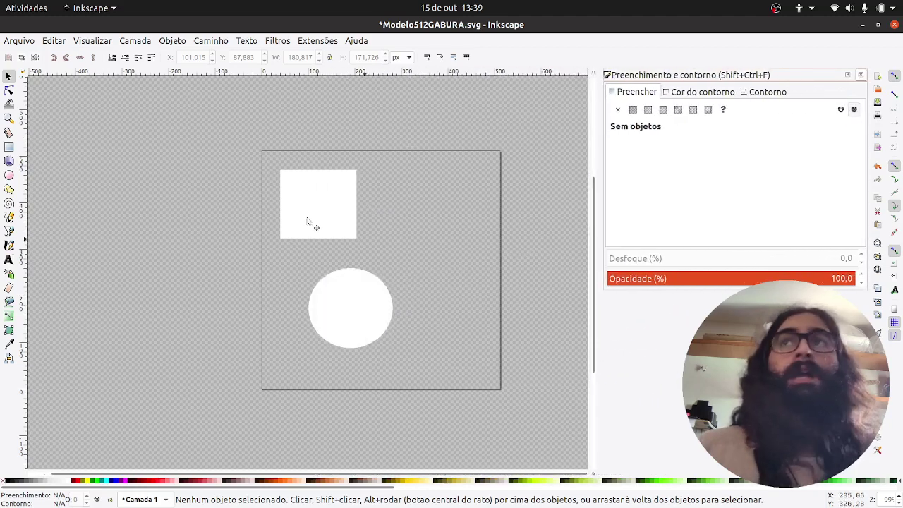
{"action": "left_click", "coordinate": [309, 195]}
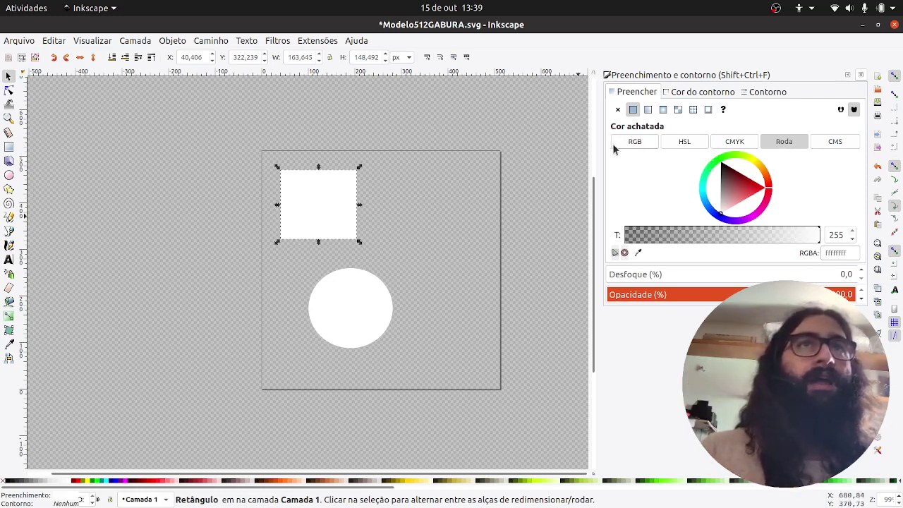
Compare the RGB, HSL, CMYK and Wheel color modes for the rectangle's fill, ending on Wheel
{"action": "left_click", "coordinate": [636, 140]}
{"action": "left_click", "coordinate": [677, 142]}
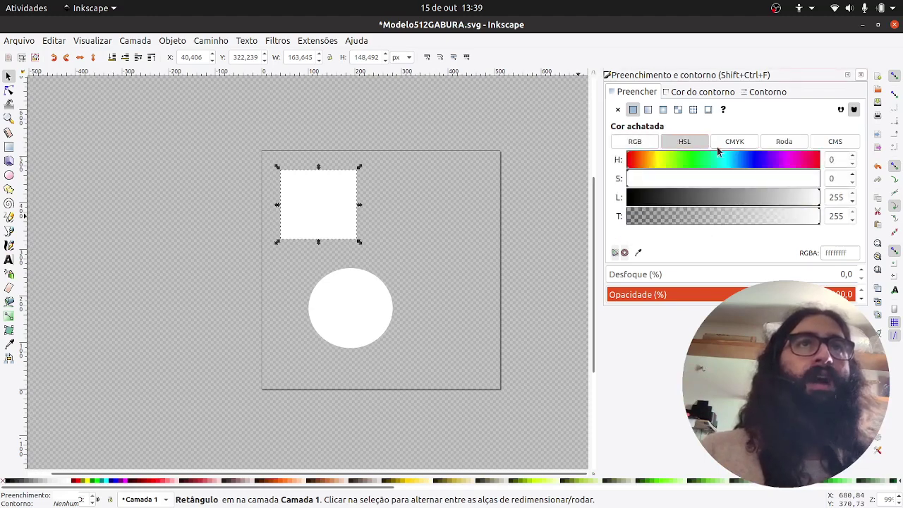
{"action": "left_click", "coordinate": [645, 143]}
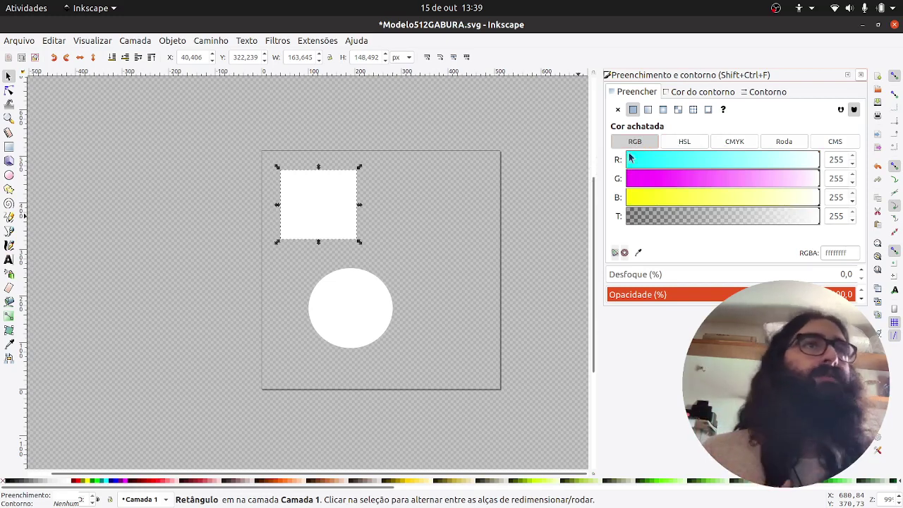
{"action": "left_click", "coordinate": [685, 141]}
{"action": "left_click", "coordinate": [727, 143]}
{"action": "left_click", "coordinate": [784, 141]}
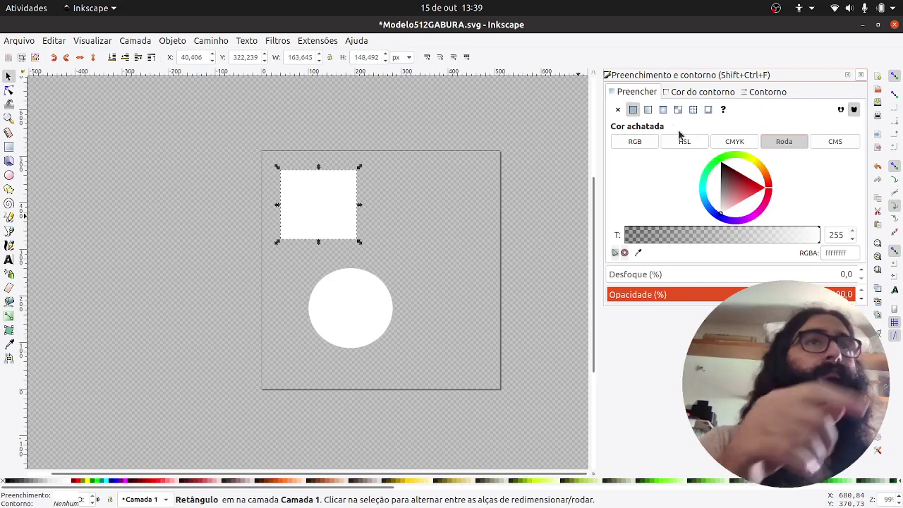
Move the rectangle above the ellipse, to about X 96, Y 290 px, and fill it with pure red (ff0000ff)
{"action": "left_click_drag", "start_coordinate": [309, 210], "coordinate": [334, 225]}
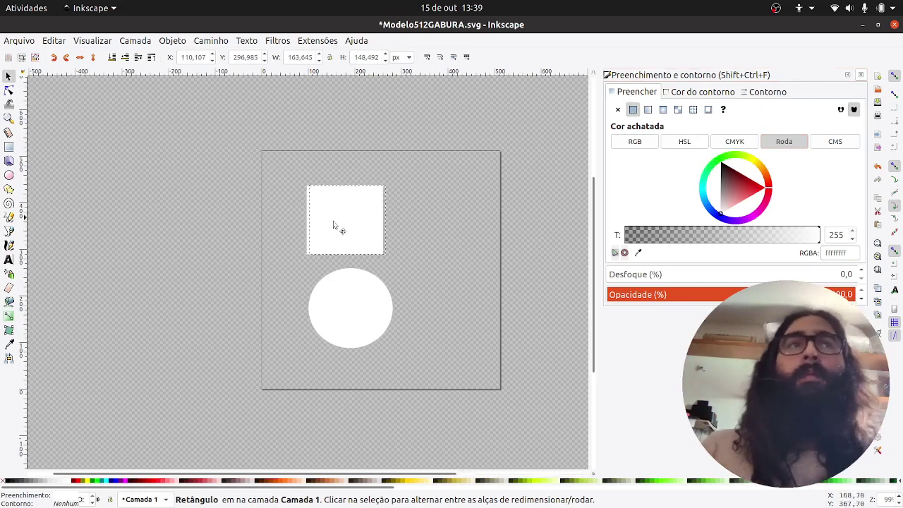
{"action": "left_click_drag", "start_coordinate": [729, 213], "coordinate": [766, 188]}
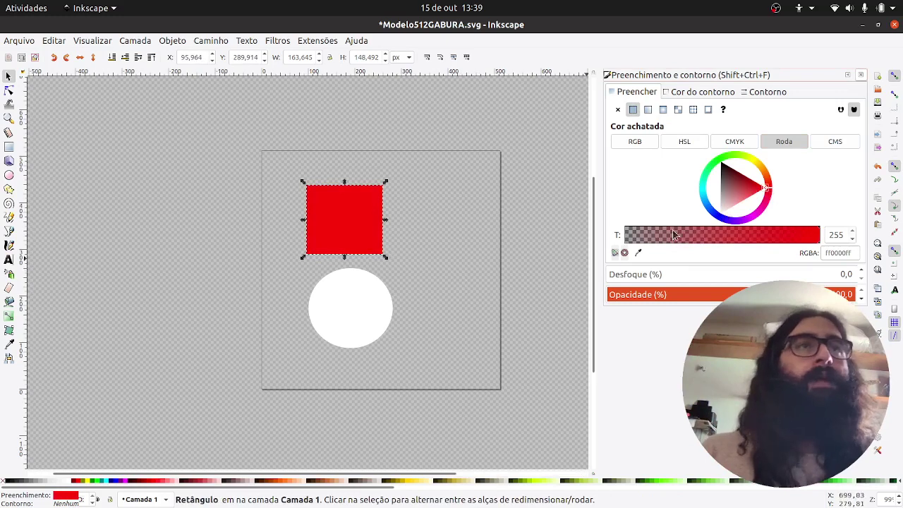
{"action": "left_click", "coordinate": [457, 225]}
{"action": "left_click", "coordinate": [351, 226]}
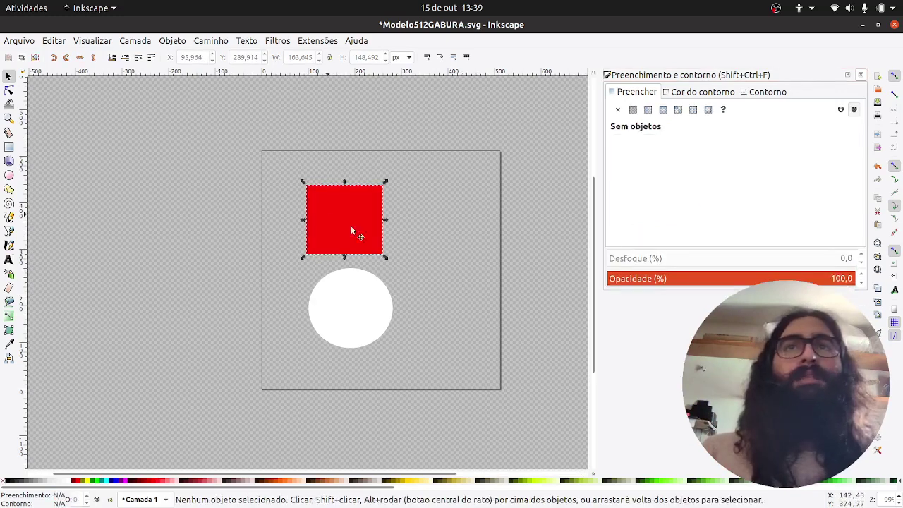
Fill the ellipse below the rectangle with yellow (ffe300ff) and deselect it
{"action": "left_click", "coordinate": [453, 296]}
{"action": "left_click", "coordinate": [315, 321]}
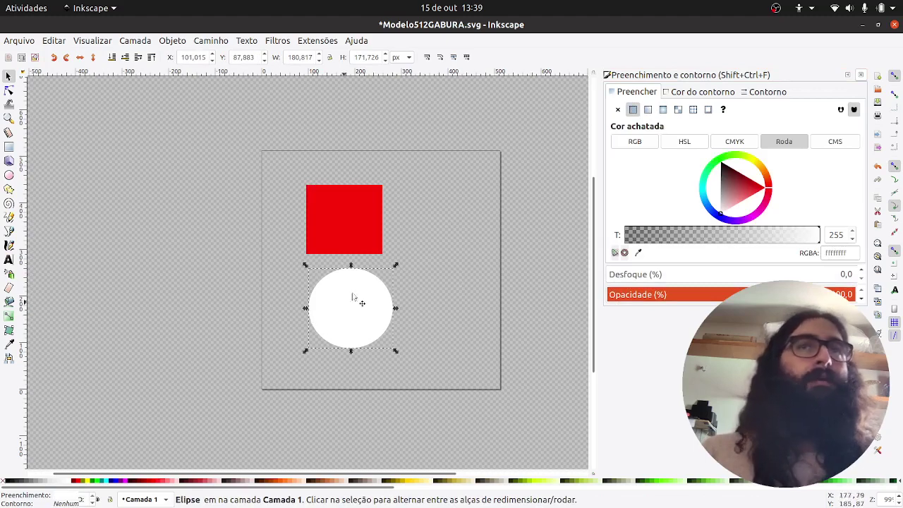
{"action": "left_click", "coordinate": [754, 161]}
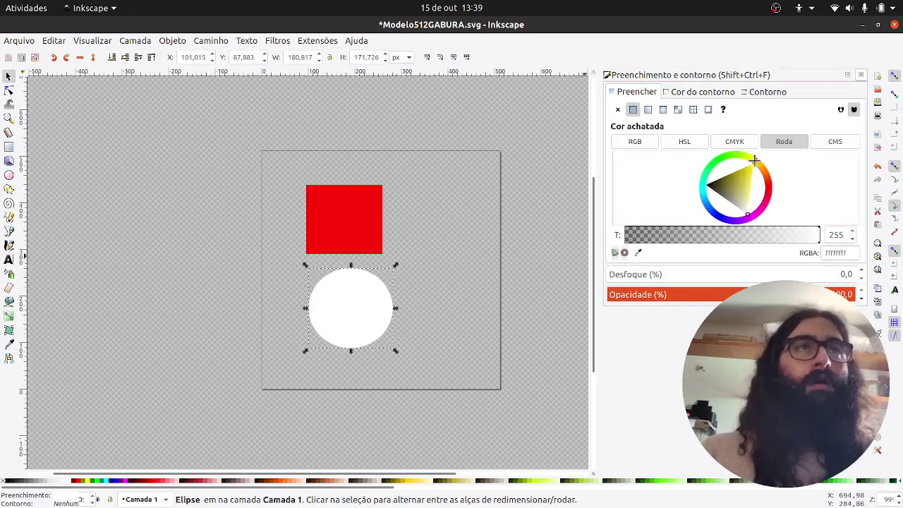
{"action": "left_click", "coordinate": [752, 213]}
{"action": "left_click_drag", "start_coordinate": [751, 213], "coordinate": [771, 168]}
{"action": "left_click", "coordinate": [754, 161]}
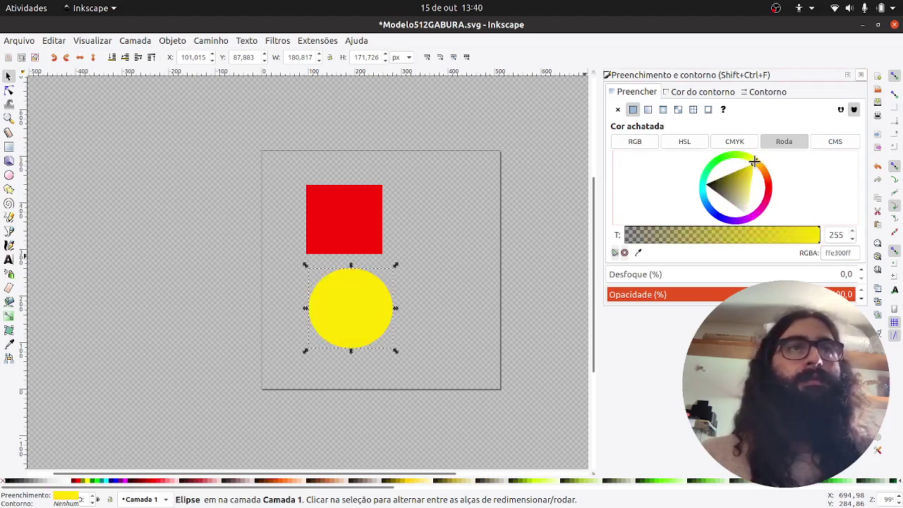
{"action": "left_click", "coordinate": [451, 324]}
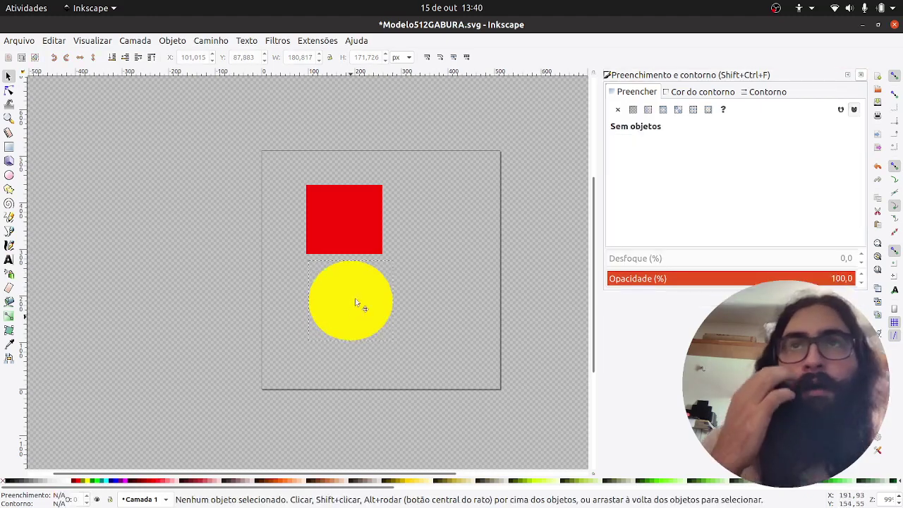
Move the yellow ellipse over the rectangle's lower-right corner, to about X 138, Y 207 px, and deselect it
{"action": "left_click_drag", "start_coordinate": [351, 322], "coordinate": [383, 262]}
{"action": "left_click", "coordinate": [383, 336]}
{"action": "left_click", "coordinate": [381, 258]}
{"action": "left_click", "coordinate": [373, 359]}
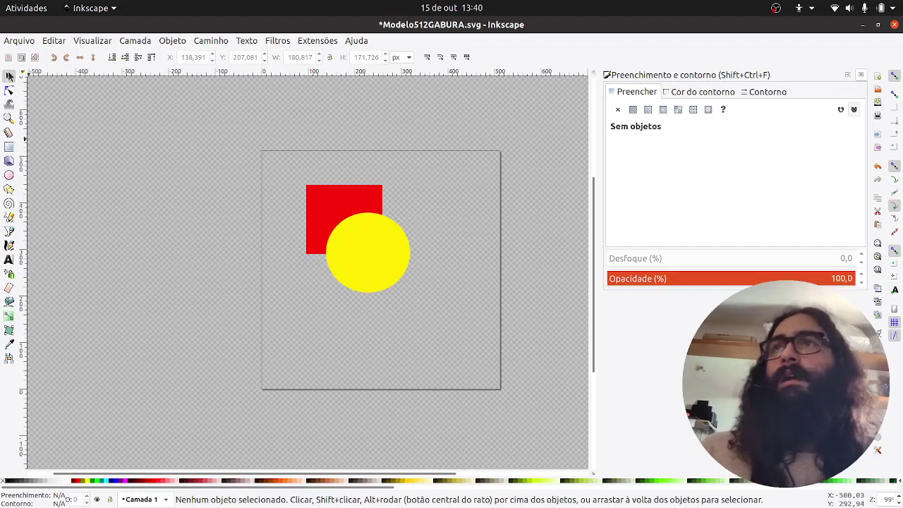
Draw a five-pointed star about 176 × 169 px below the rectangle, fill it with bright green (26ff00ff), and deselect it
{"action": "left_click", "coordinate": [12, 194]}
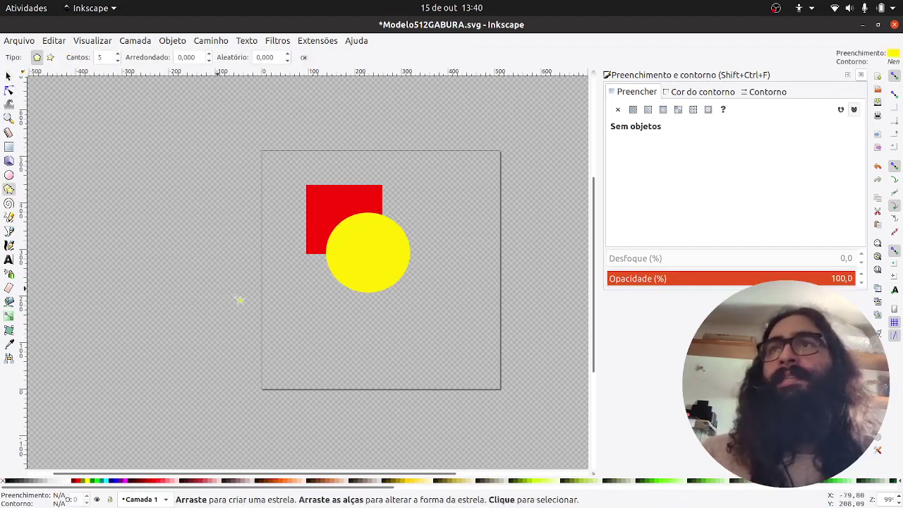
{"action": "left_click_drag", "start_coordinate": [305, 322], "coordinate": [334, 362]}
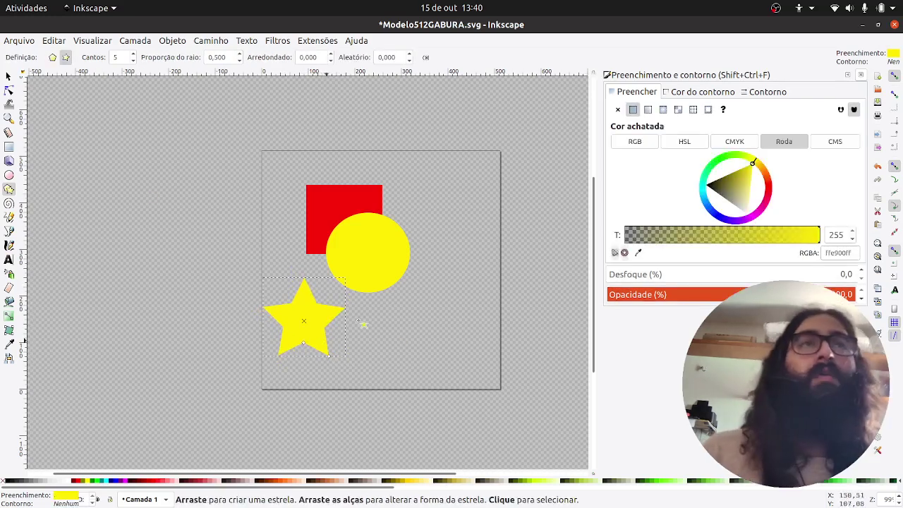
{"action": "left_click", "coordinate": [725, 161]}
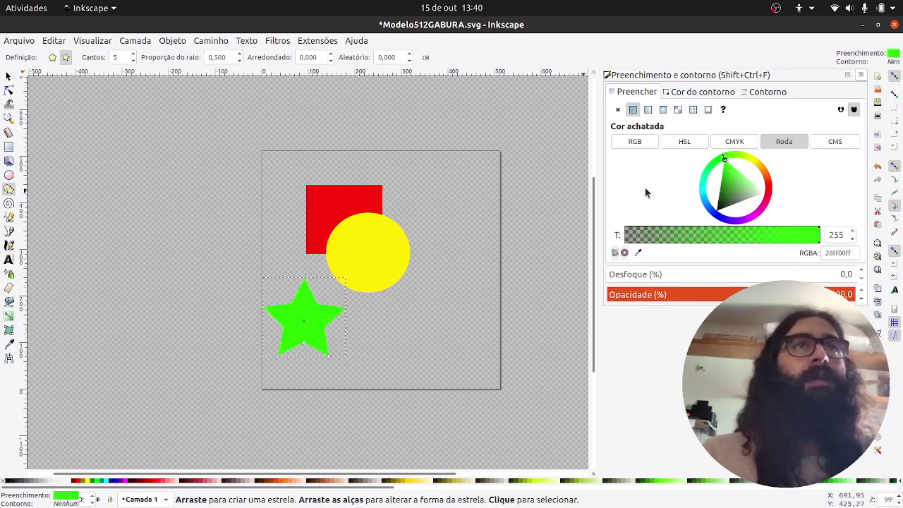
{"action": "left_click", "coordinate": [9, 78]}
{"action": "left_click", "coordinate": [347, 353]}
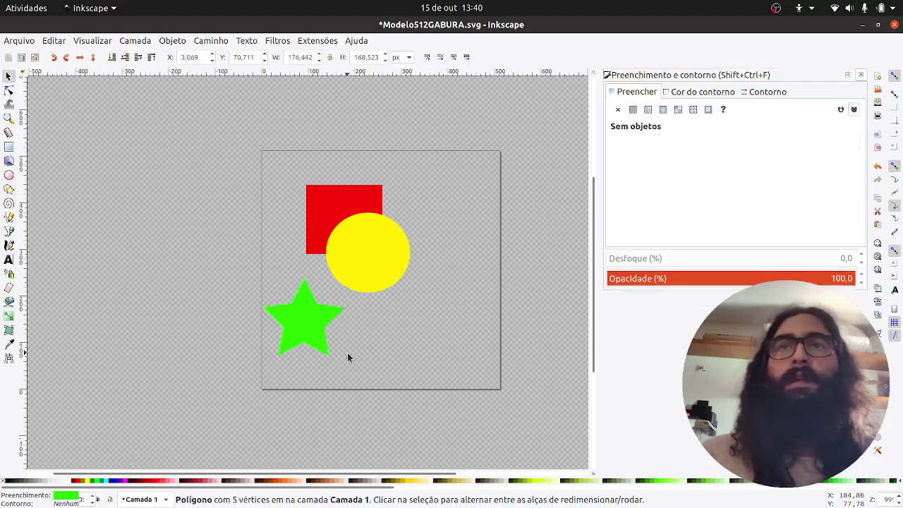
Move the ellipse to about X 200, Y 187 px, and the star to about X 83, Y 187 px, overlapping the rectangle
{"action": "left_click_drag", "start_coordinate": [355, 265], "coordinate": [393, 276]}
{"action": "left_click_drag", "start_coordinate": [315, 319], "coordinate": [353, 265]}
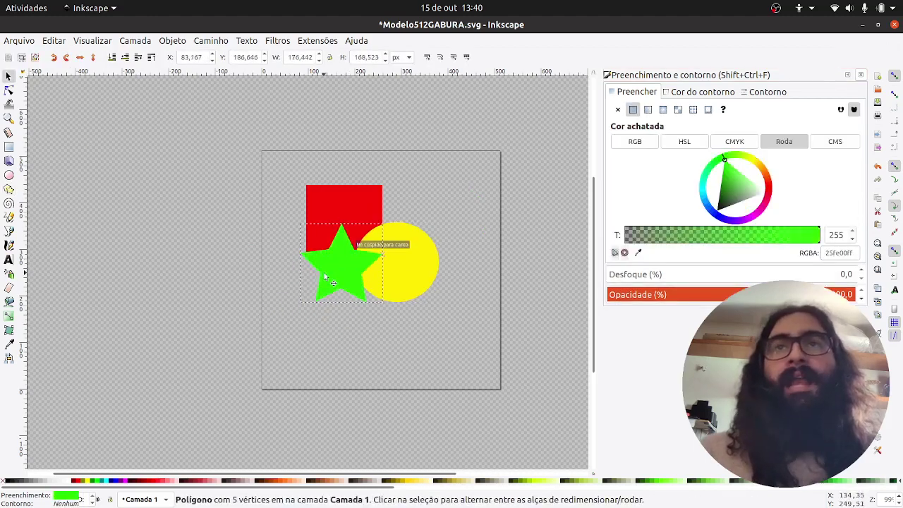
{"action": "left_click", "coordinate": [398, 351]}
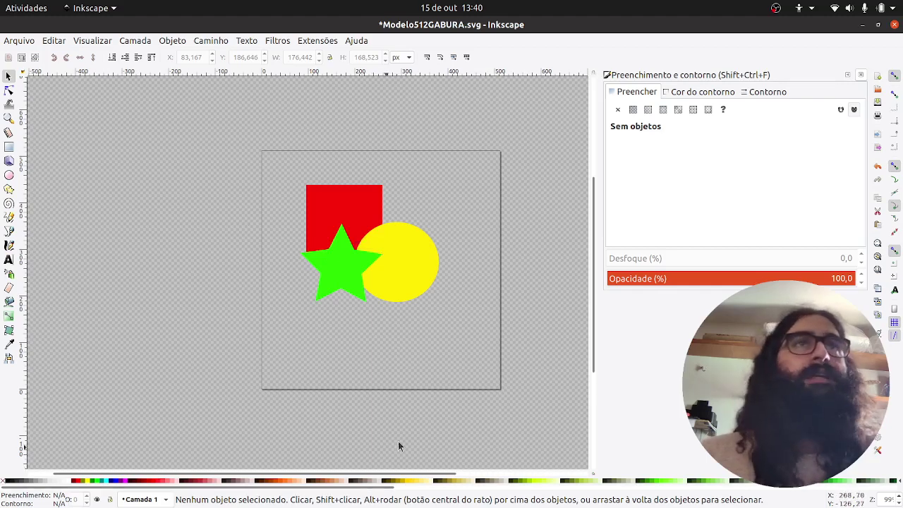
Look through the stroke paint and stroke style settings, selecting the star to examine its stroke options
{"action": "left_click", "coordinate": [695, 94]}
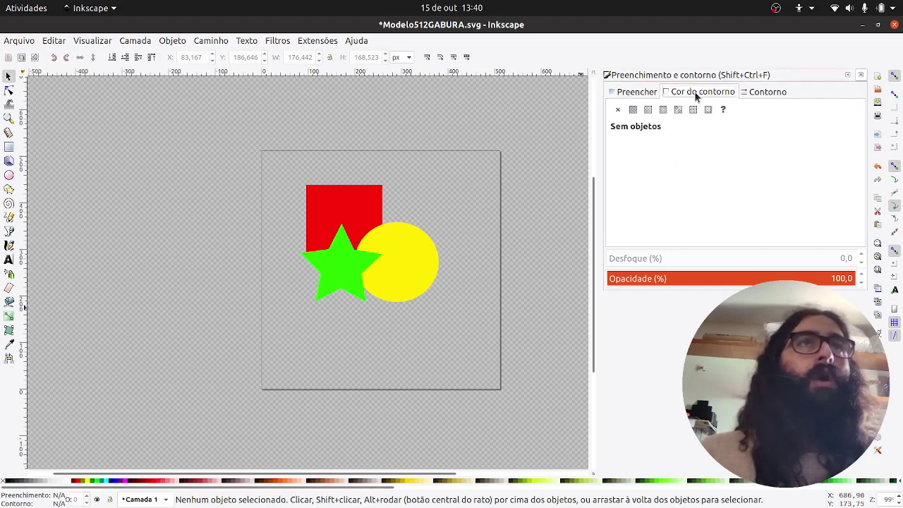
{"action": "left_click", "coordinate": [755, 93]}
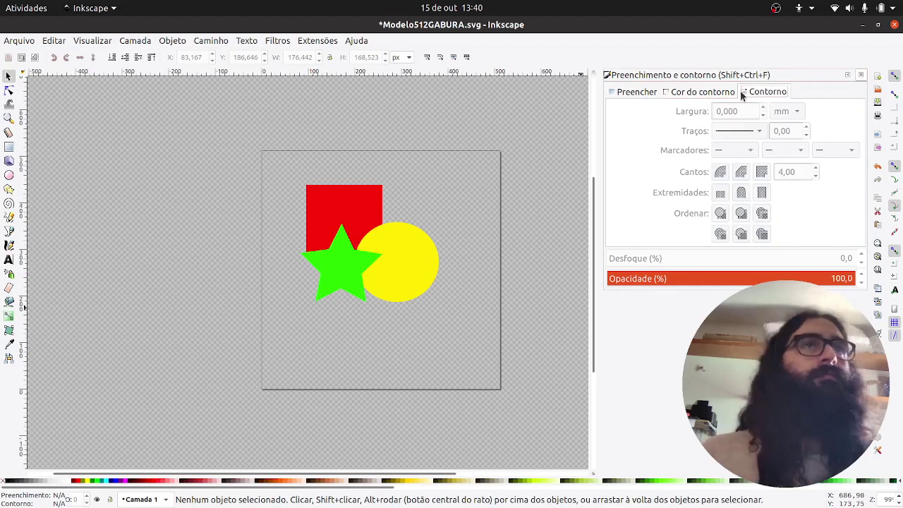
{"action": "left_click", "coordinate": [716, 94]}
{"action": "left_click", "coordinate": [742, 95]}
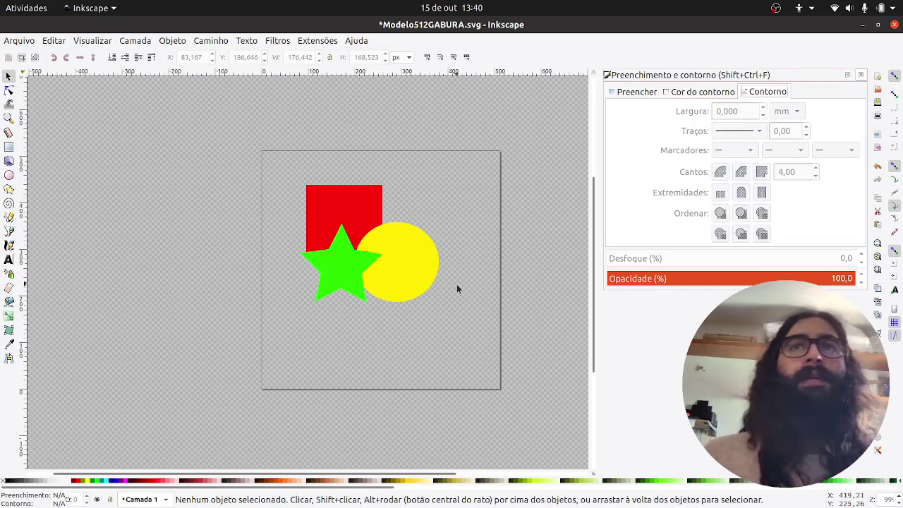
{"action": "left_click", "coordinate": [431, 284]}
{"action": "left_click", "coordinate": [346, 280]}
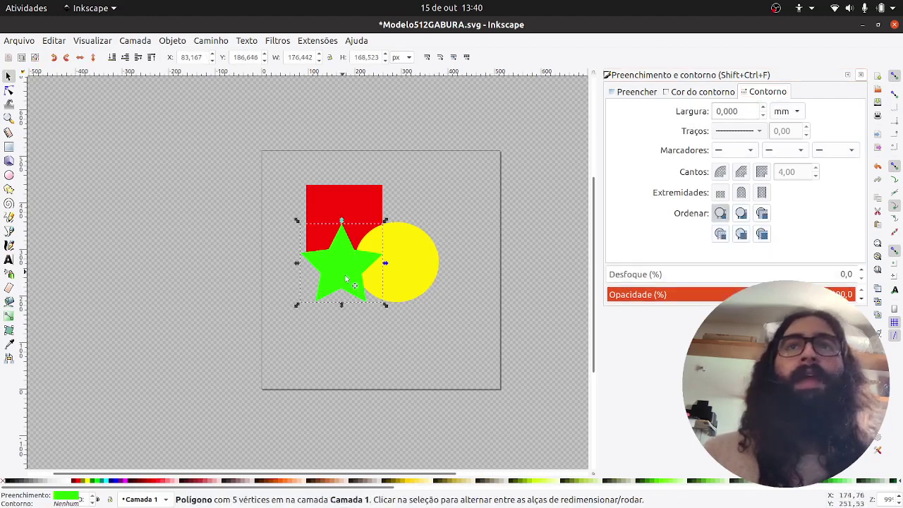
{"action": "left_click", "coordinate": [373, 361]}
Move the star to about X 82, Y 177 px and give it a flat black stroke (000000ff)
{"action": "scroll", "coordinate": [364, 270], "scroll_direction": "up", "scroll_amount": 1}
{"action": "scroll", "coordinate": [363, 269], "scroll_direction": "up", "scroll_amount": 3}
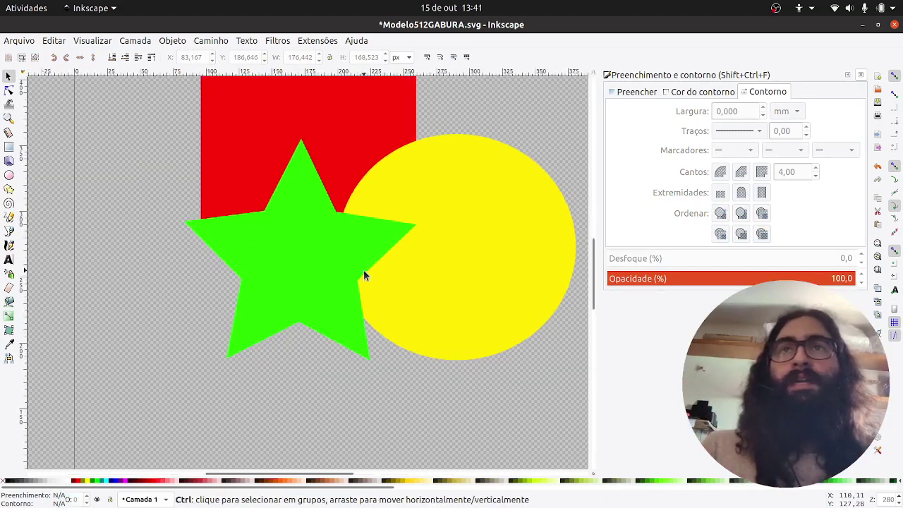
{"action": "left_click", "coordinate": [315, 263]}
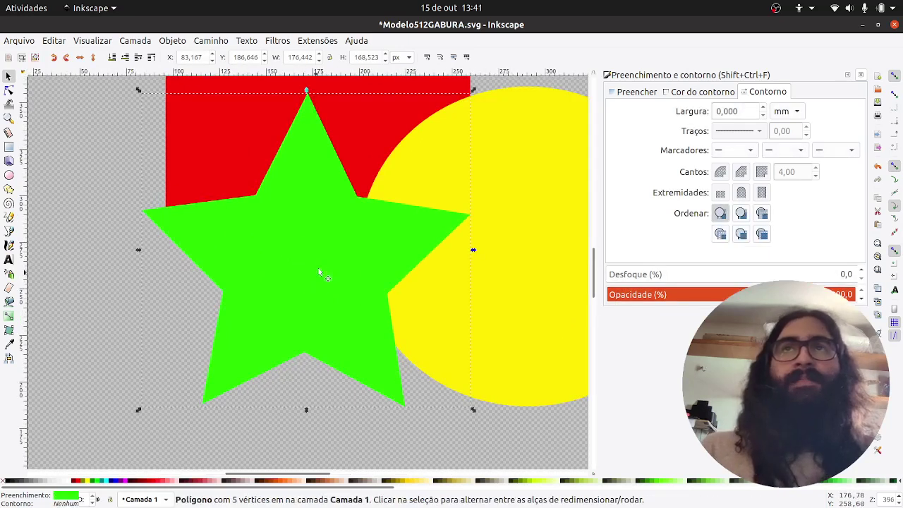
{"action": "left_click_drag", "start_coordinate": [323, 271], "coordinate": [346, 275]}
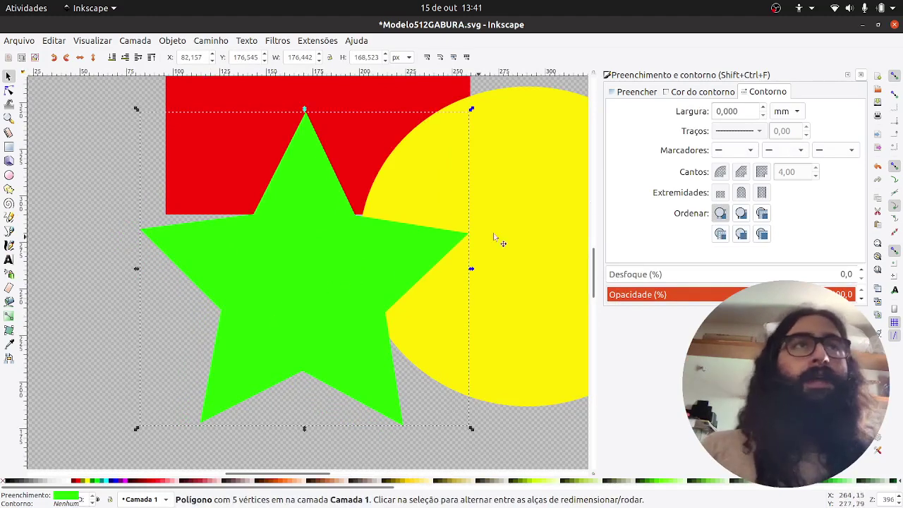
{"action": "left_click", "coordinate": [704, 95]}
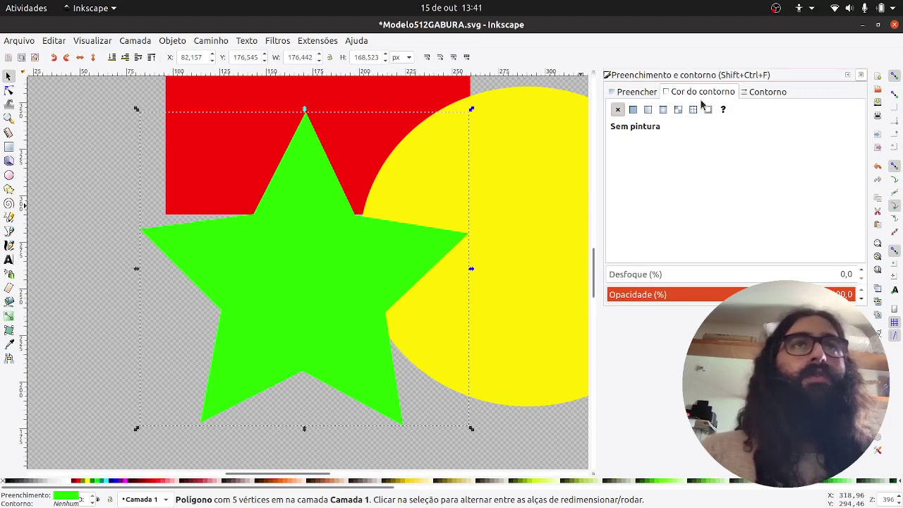
{"action": "left_click", "coordinate": [634, 110]}
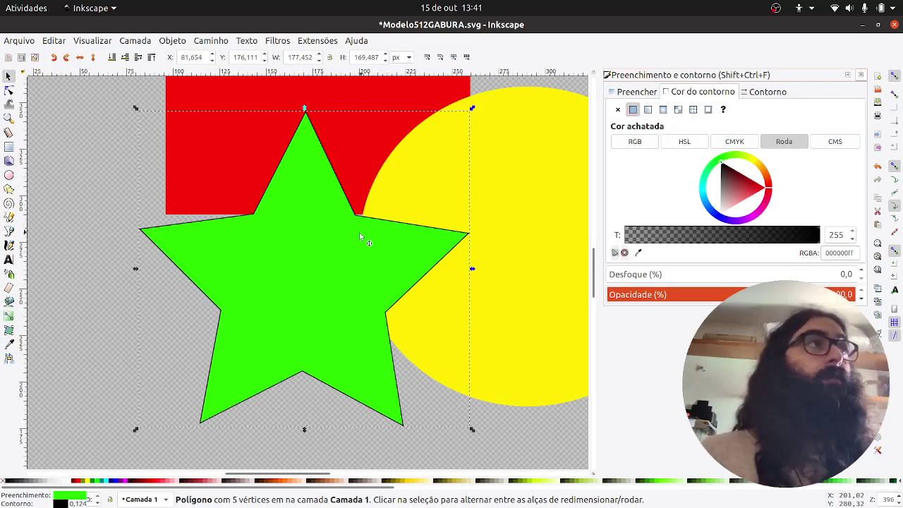
Change the stroke width unit to px, set the star's stroke width to 2 px, and deselect it
{"action": "left_click", "coordinate": [758, 93]}
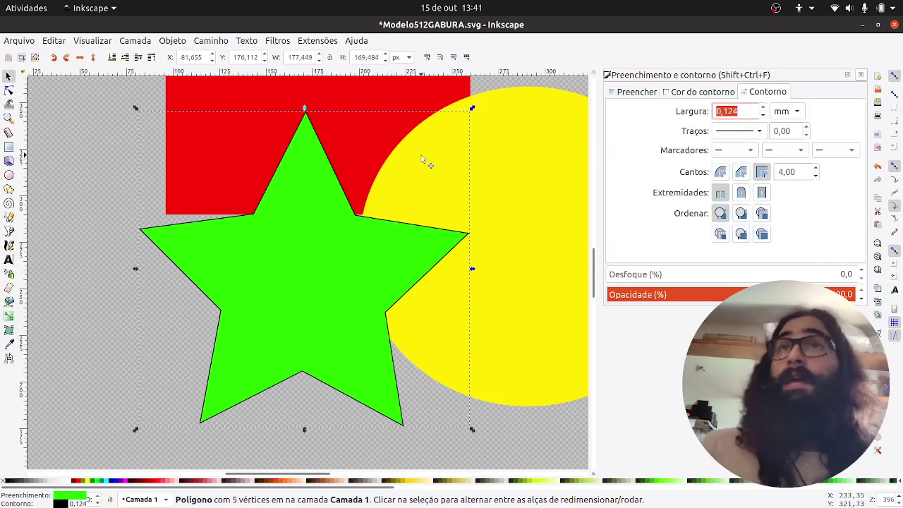
{"action": "left_click", "coordinate": [796, 111]}
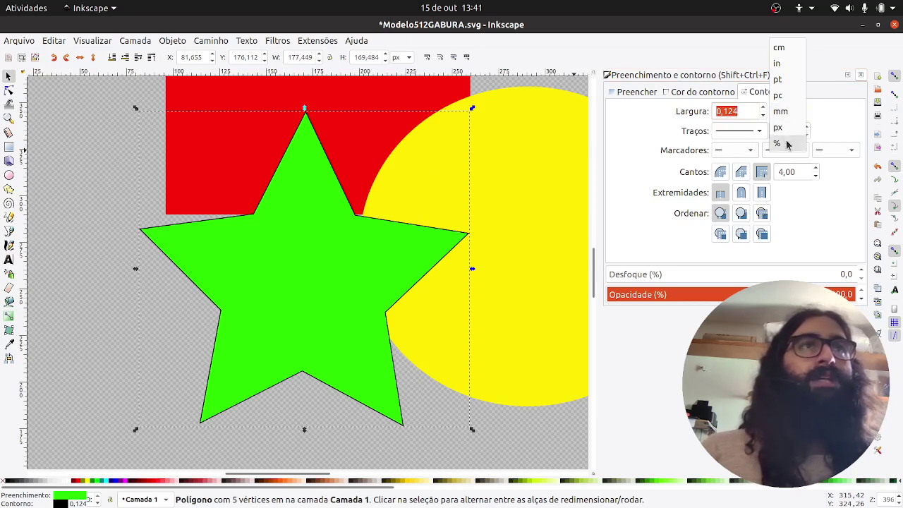
{"action": "left_click", "coordinate": [784, 127]}
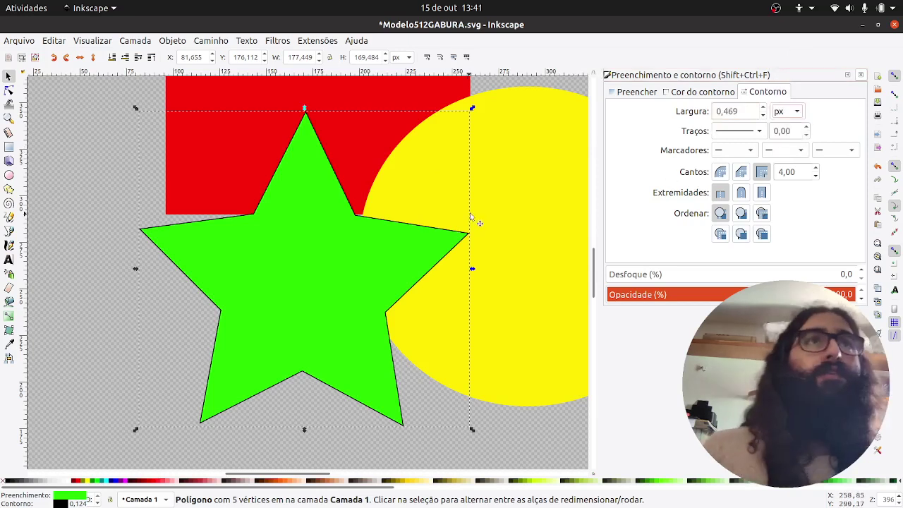
{"action": "double_click", "coordinate": [742, 117]}
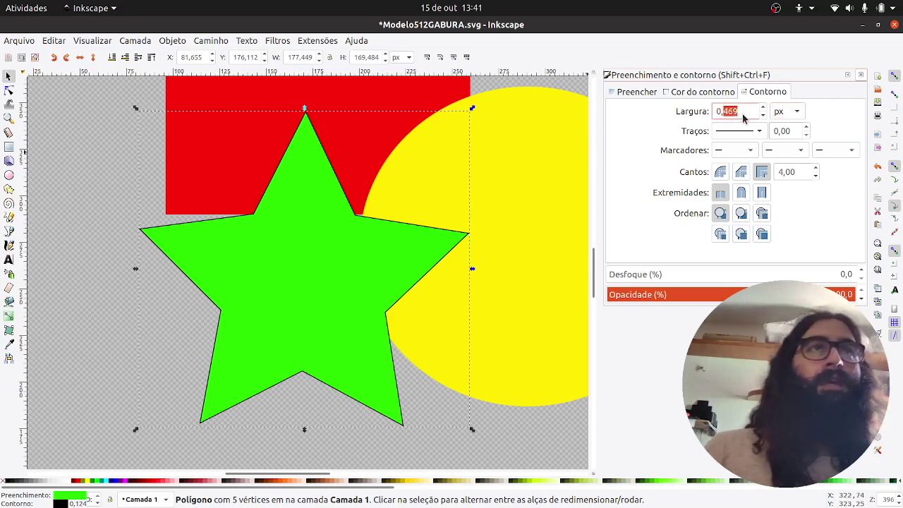
{"action": "type", "text": "2"}
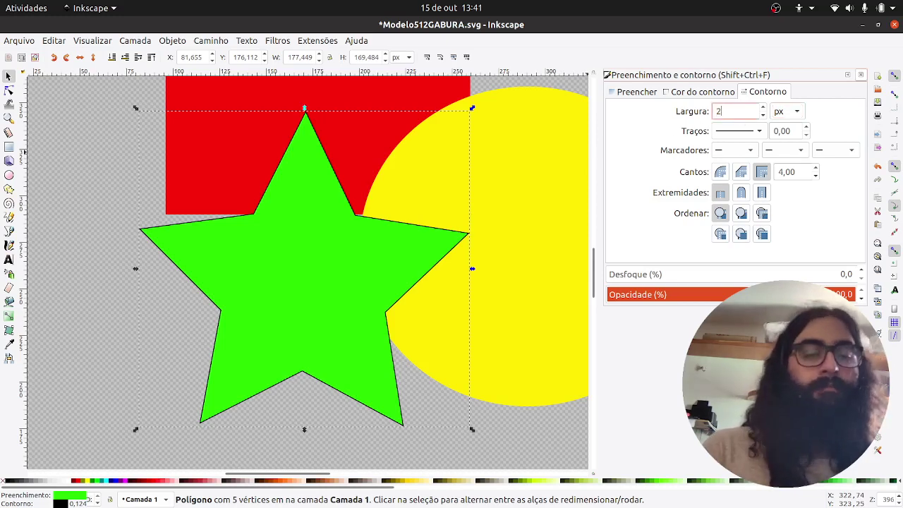
{"action": "key", "text": "Return"}
{"action": "left_click", "coordinate": [497, 306]}
{"action": "left_click", "coordinate": [120, 311]}
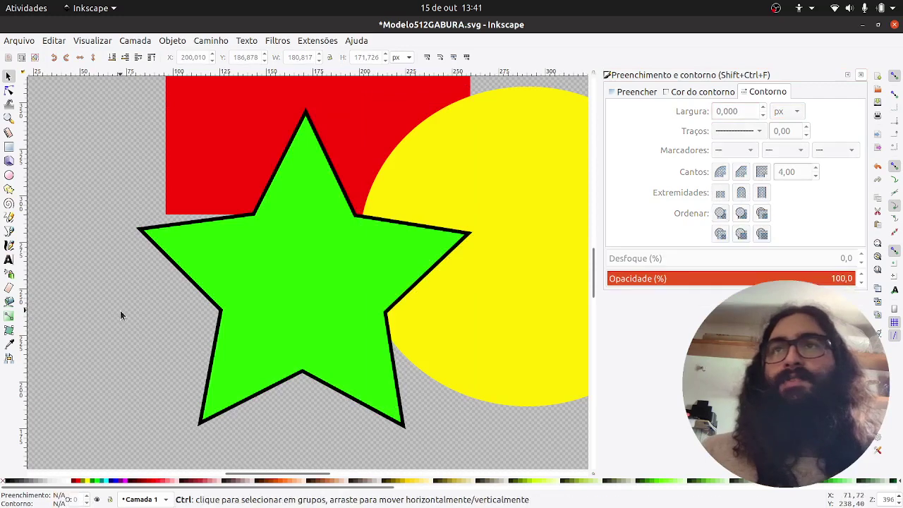
{"action": "scroll", "coordinate": [120, 310], "scroll_direction": "down", "scroll_amount": 2}
{"action": "scroll", "coordinate": [164, 318], "scroll_direction": "up", "scroll_amount": 2}
{"action": "left_click", "coordinate": [244, 283]}
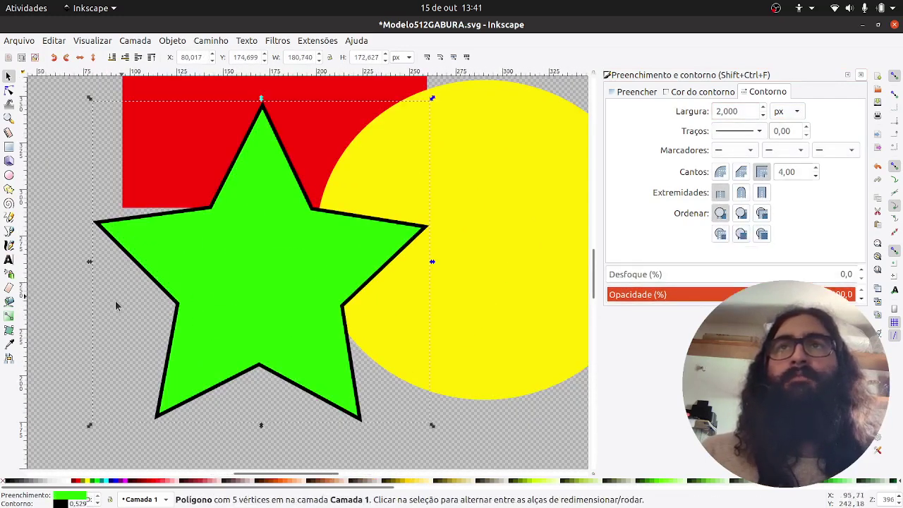
{"action": "left_click", "coordinate": [91, 327]}
Give the yellow ellipse a flat black stroke 5 px wide and deselect it
{"action": "scroll", "coordinate": [93, 328], "scroll_direction": "down", "scroll_amount": 2}
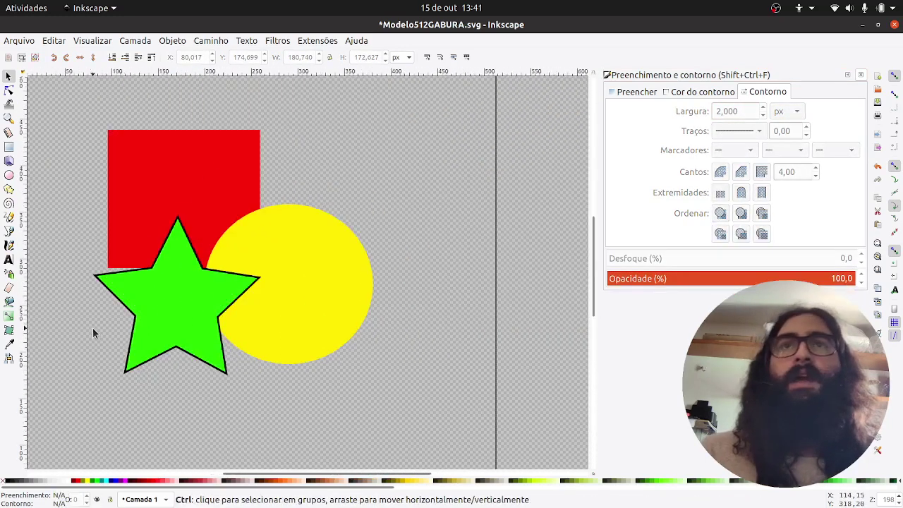
{"action": "left_click", "coordinate": [299, 242]}
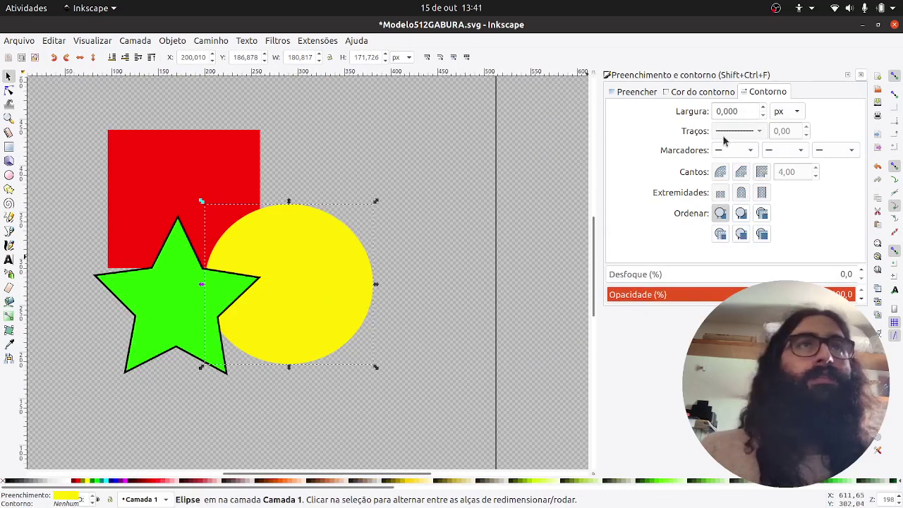
{"action": "left_click", "coordinate": [705, 92]}
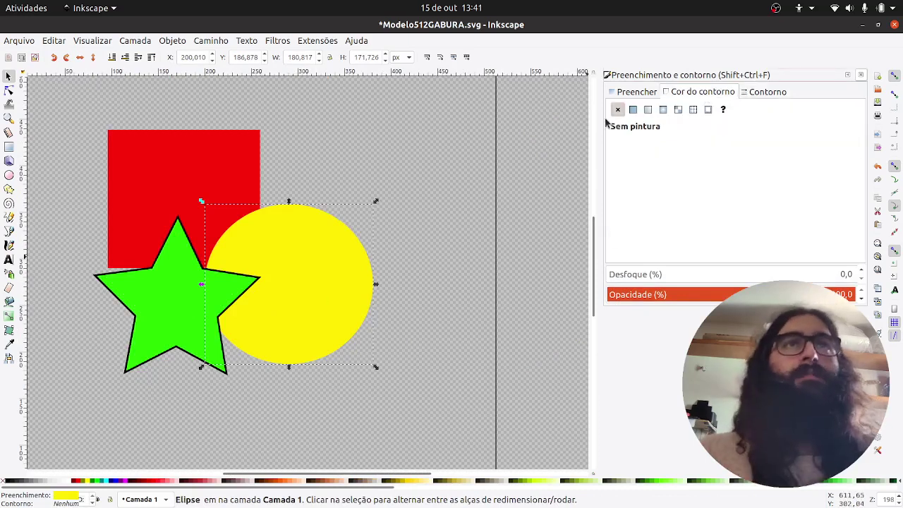
{"action": "left_click", "coordinate": [634, 112]}
{"action": "left_click", "coordinate": [762, 94]}
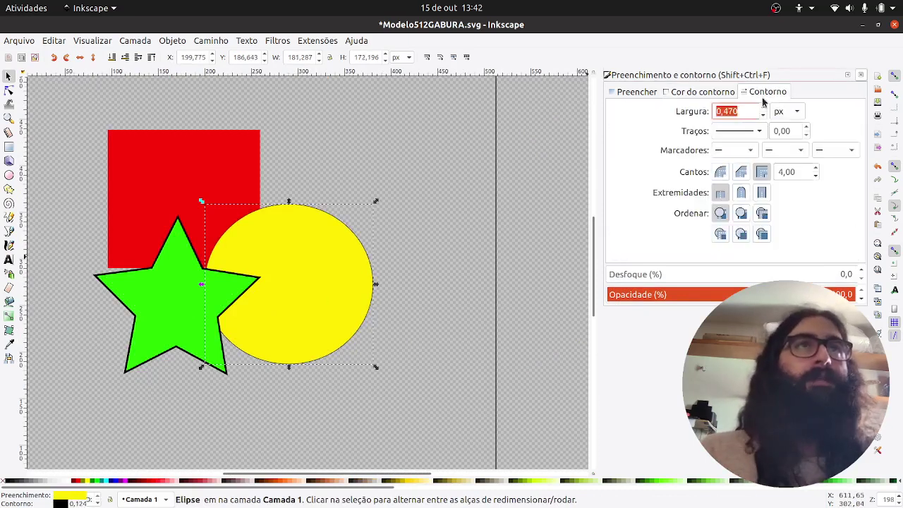
{"action": "left_click_drag", "start_coordinate": [746, 111], "coordinate": [681, 124]}
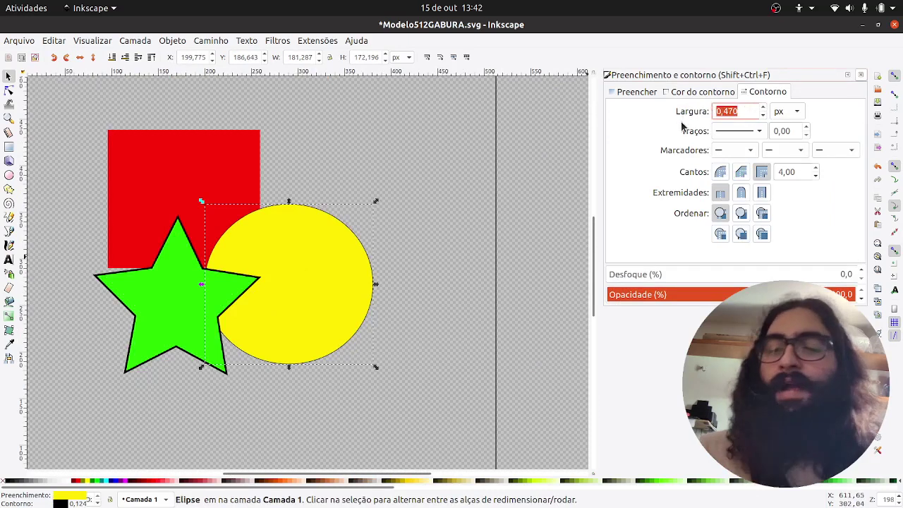
{"action": "type", "text": "5"}
{"action": "key", "text": "Return"}
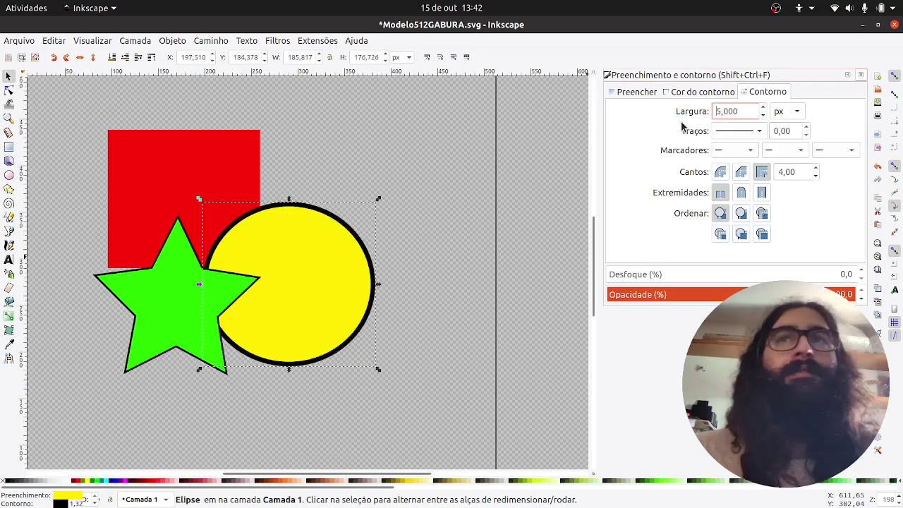
{"action": "left_click", "coordinate": [450, 268]}
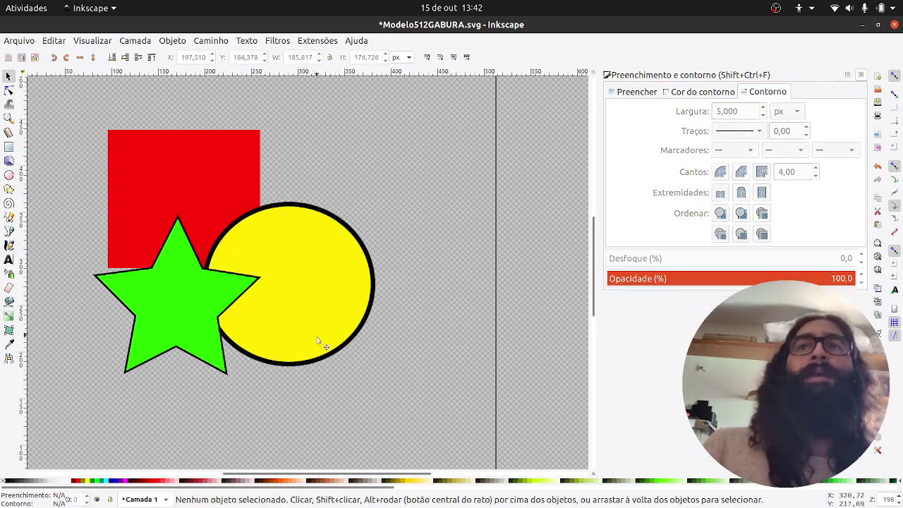
Shift the star slightly right and down, move the rectangle to about X 110, Y 288 px, and deselect it
{"action": "left_click_drag", "start_coordinate": [158, 319], "coordinate": [177, 325]}
{"action": "left_click", "coordinate": [311, 387]}
{"action": "left_click_drag", "start_coordinate": [283, 377], "coordinate": [325, 385]}
{"action": "left_click", "coordinate": [219, 188]}
{"action": "mouse_move", "coordinate": [219, 188]}
{"action": "left_mouse_down"}
{"action": "mouse_move", "coordinate": [263, 206]}
{"action": "mouse_move", "coordinate": [256, 190]}
{"action": "left_mouse_up"}
{"action": "left_click", "coordinate": [481, 222]}
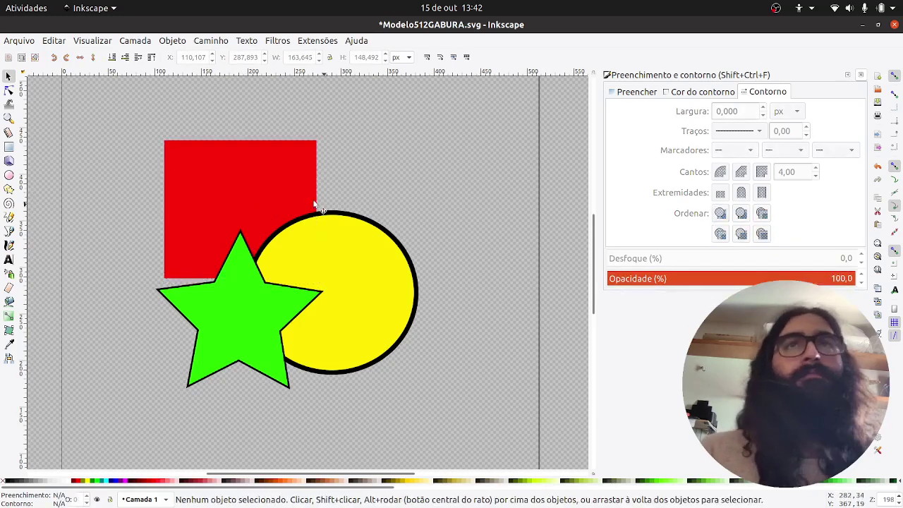
Give the red rectangle a flat black stroke (000000ff) 10 px wide and deselect it
{"action": "left_click", "coordinate": [244, 176]}
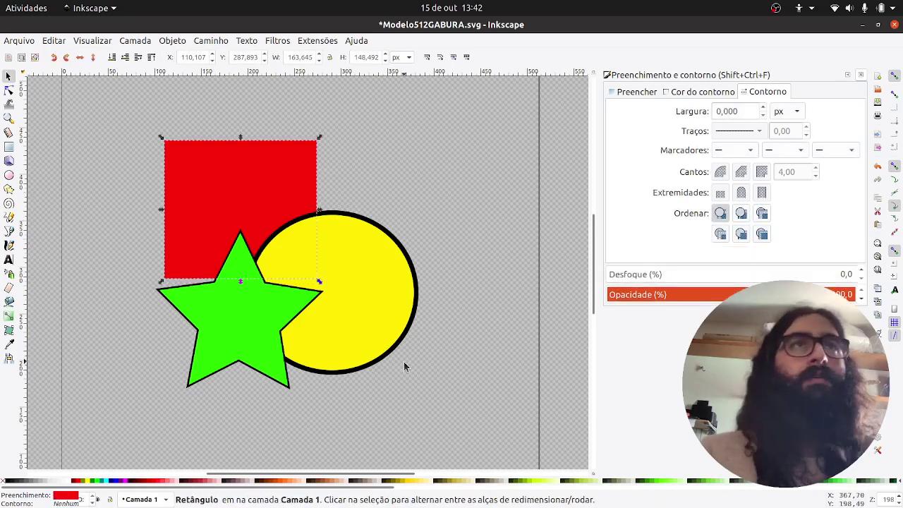
{"action": "left_click", "coordinate": [699, 92]}
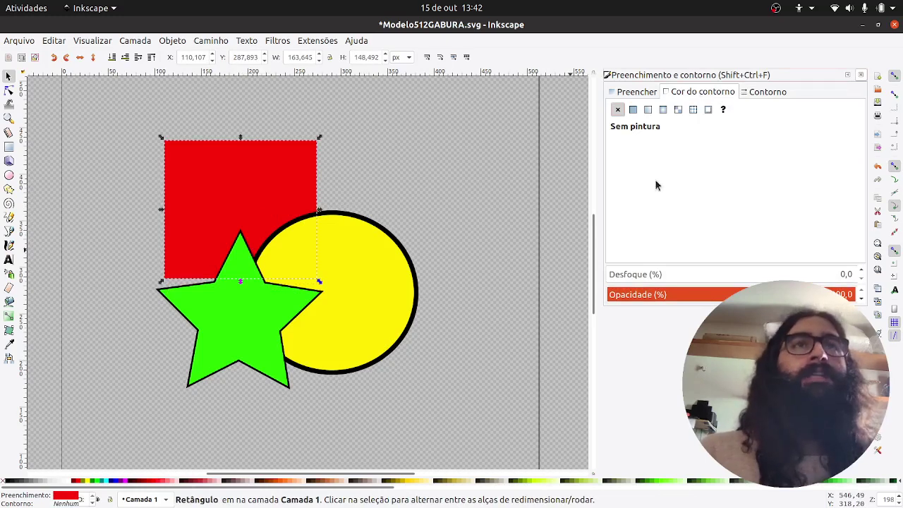
{"action": "left_click", "coordinate": [635, 111]}
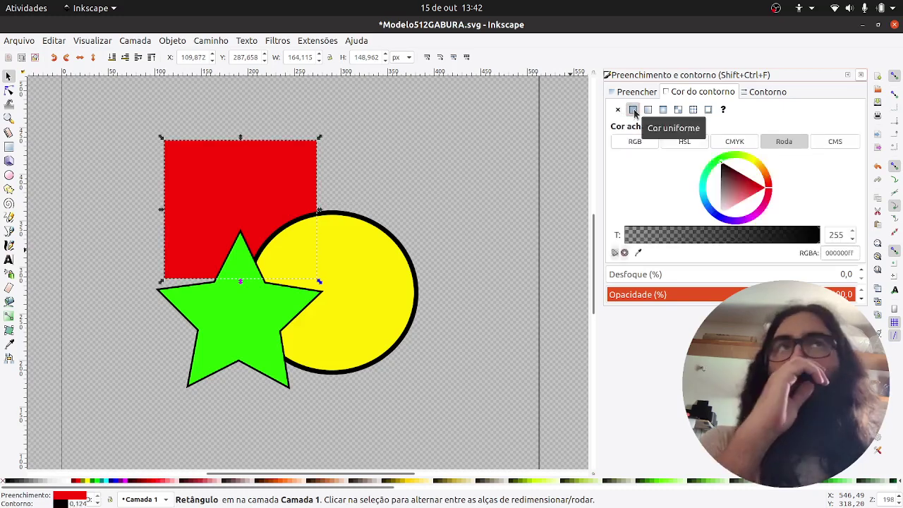
{"action": "left_click", "coordinate": [762, 92]}
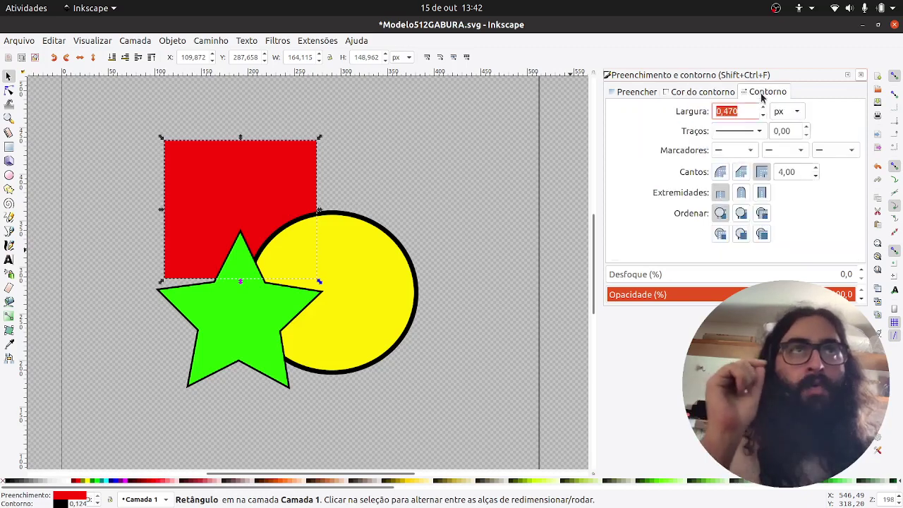
{"action": "double_click", "coordinate": [754, 112]}
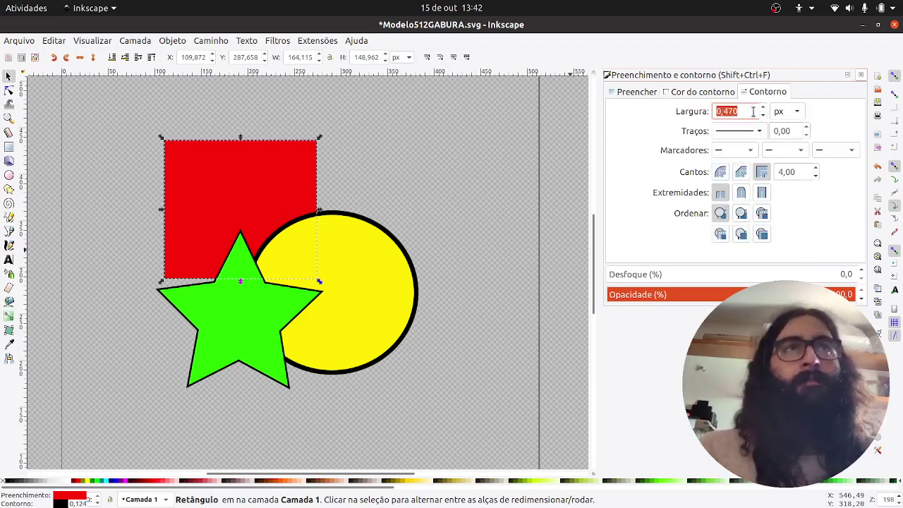
{"action": "type", "text": "10"}
{"action": "key", "text": "Return"}
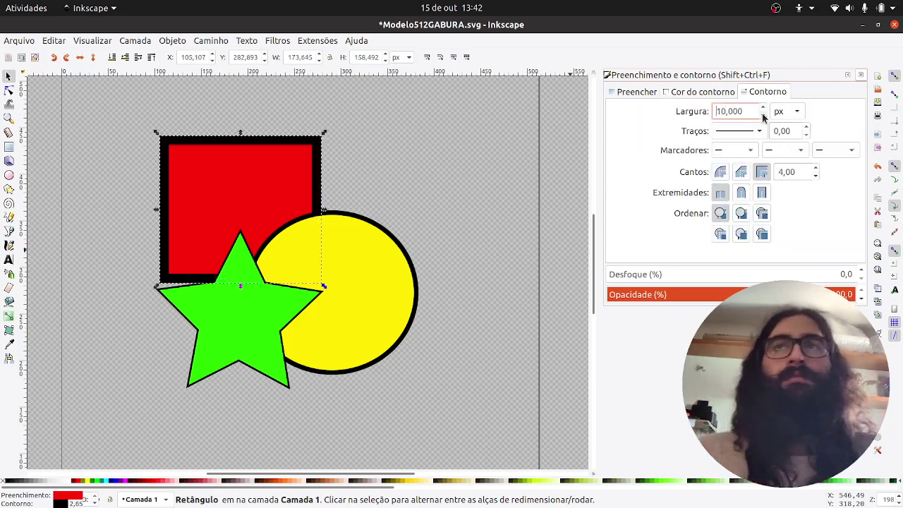
{"action": "left_click", "coordinate": [467, 341]}
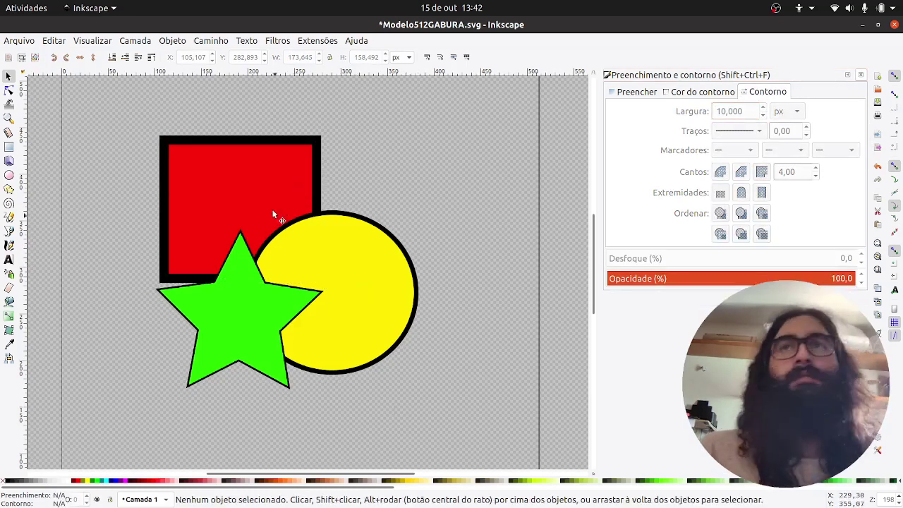
Move the rectangle, ellipse and star together to about X 19, Y 210 px and deselect them
{"action": "left_click_drag", "start_coordinate": [115, 119], "coordinate": [401, 409]}
{"action": "left_click_drag", "start_coordinate": [364, 325], "coordinate": [352, 323]}
{"action": "left_click_drag", "start_coordinate": [477, 429], "coordinate": [127, 126]}
{"action": "left_click_drag", "start_coordinate": [272, 220], "coordinate": [197, 182]}
{"action": "key", "text": "Escape"}
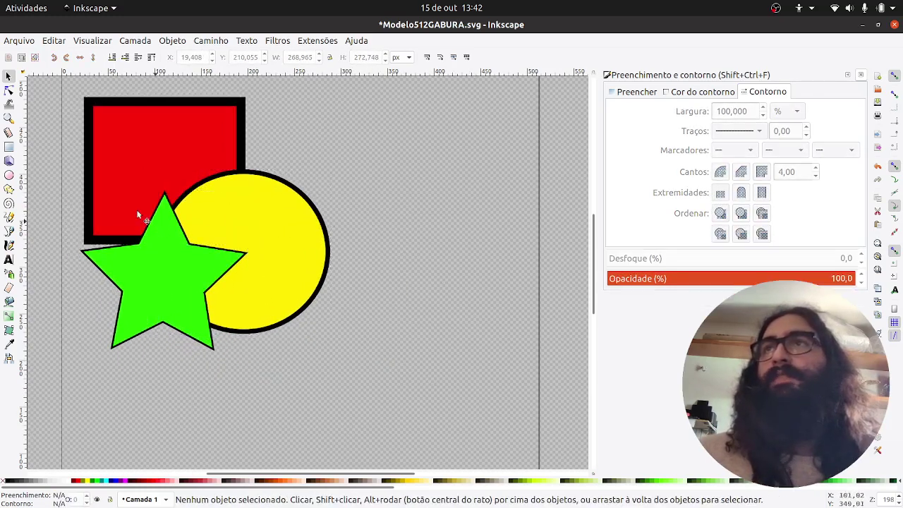
Draw a rectangle about 141 × 132 px beside the other shapes and move it to about X 336, Y 289 px
{"action": "left_click", "coordinate": [9, 146]}
{"action": "mouse_move", "coordinate": [398, 165]}
{"action": "left_mouse_down"}
{"action": "mouse_move", "coordinate": [412, 218]}
{"action": "mouse_move", "coordinate": [484, 312]}
{"action": "mouse_move", "coordinate": [525, 285]}
{"action": "left_mouse_up"}
{"action": "left_click", "coordinate": [9, 76]}
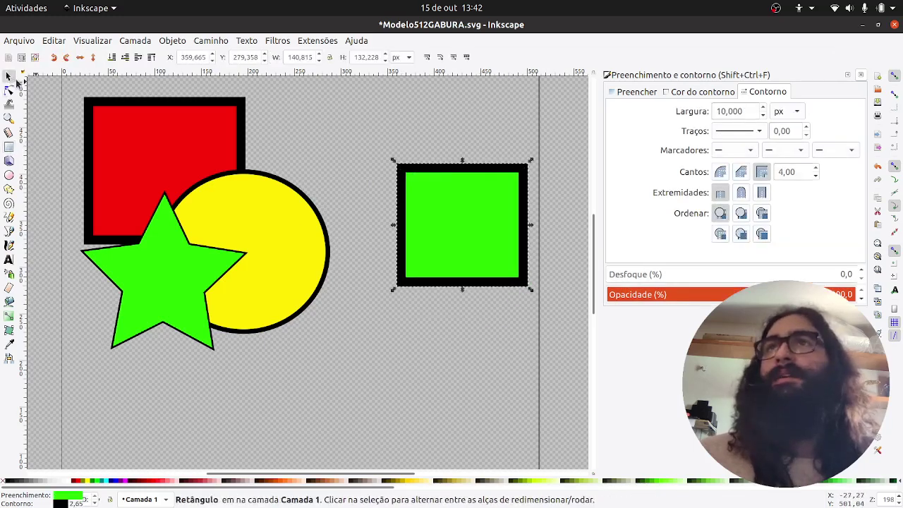
{"action": "left_click_drag", "start_coordinate": [459, 254], "coordinate": [436, 248]}
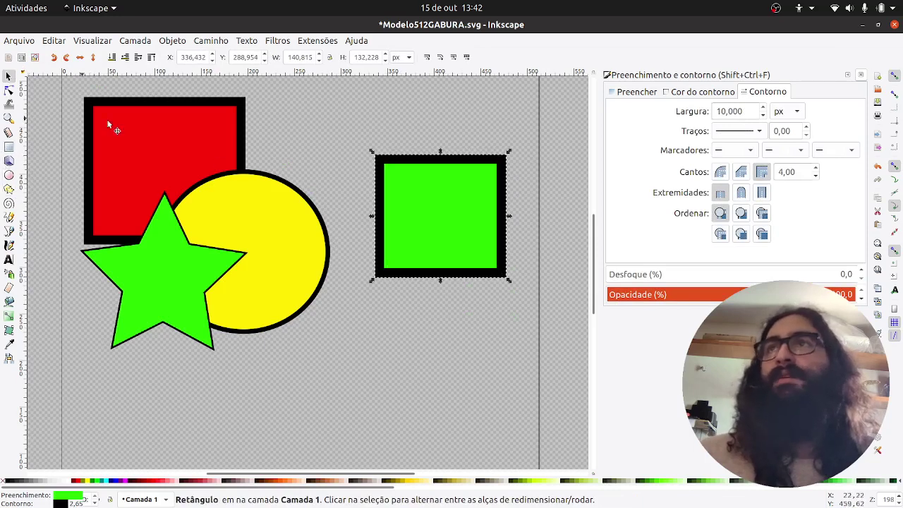
Round the corners of the new green rectangle with its node handle and deselect it
{"action": "left_click", "coordinate": [9, 90]}
{"action": "left_click_drag", "start_coordinate": [501, 160], "coordinate": [502, 184]}
{"action": "left_click", "coordinate": [539, 383]}
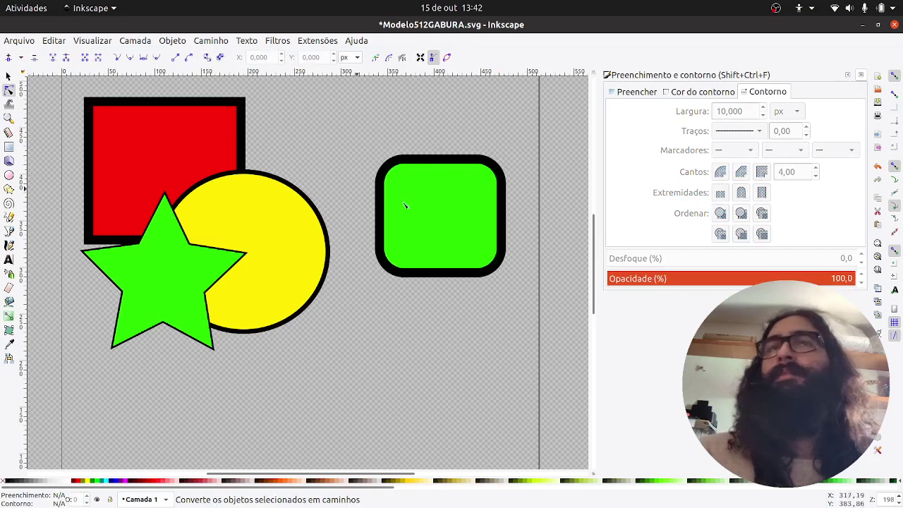
Try a dotted pattern and a short-dash pattern on the green rounded rectangle's stroke
{"action": "left_click", "coordinate": [9, 76]}
{"action": "left_click", "coordinate": [435, 198]}
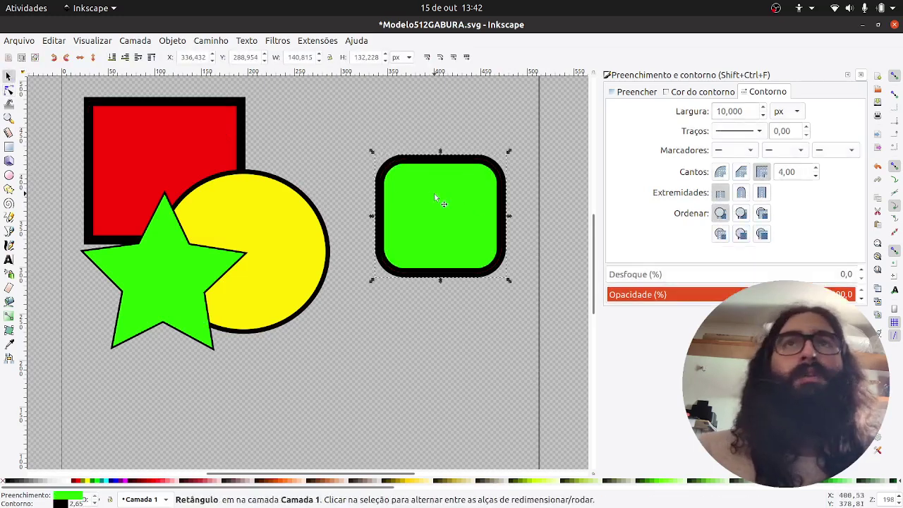
{"action": "scroll", "coordinate": [522, 231], "scroll_direction": "up", "scroll_amount": 2, "text": "ctrl"}
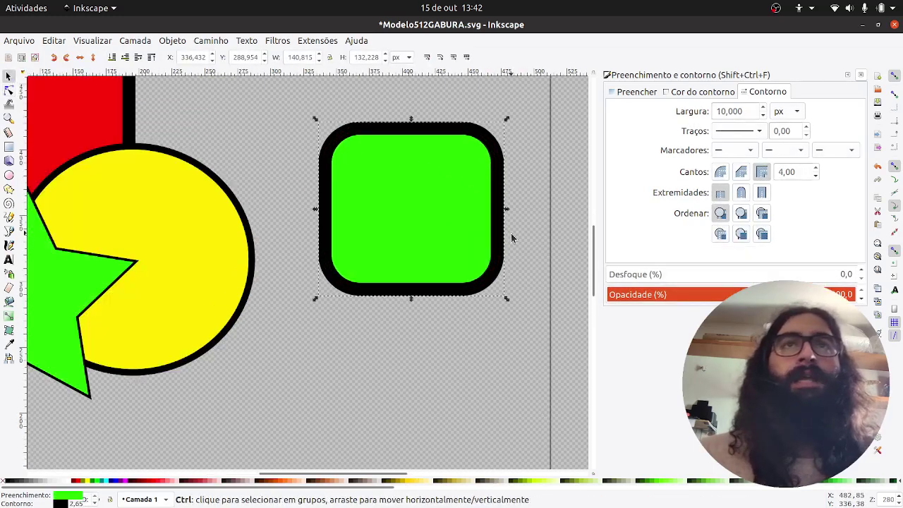
{"action": "scroll", "coordinate": [523, 232], "scroll_direction": "up", "scroll_amount": 2}
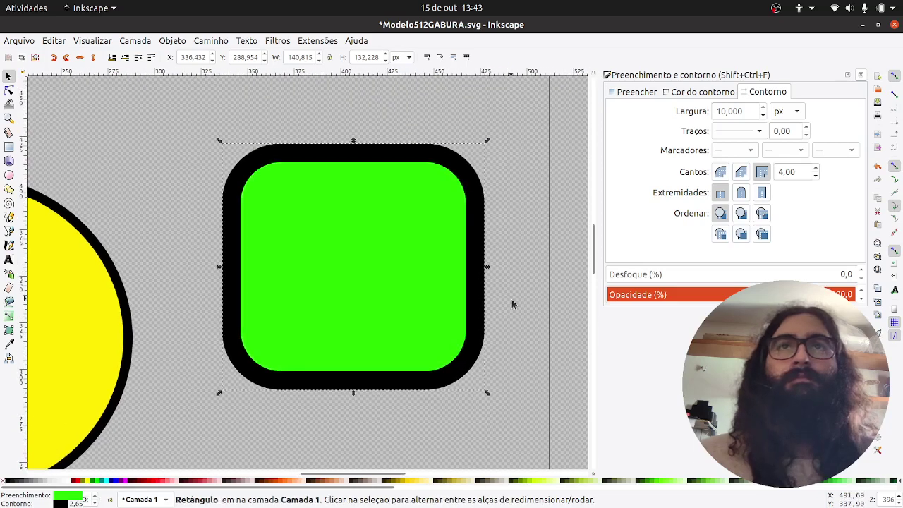
{"action": "scroll", "coordinate": [512, 299], "scroll_direction": "down", "scroll_amount": 1, "text": "ctrl"}
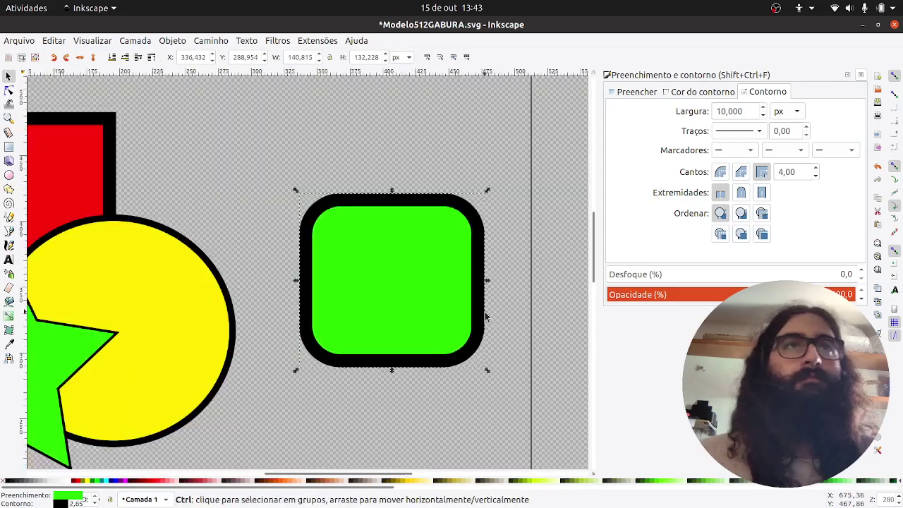
{"action": "left_click", "coordinate": [761, 135]}
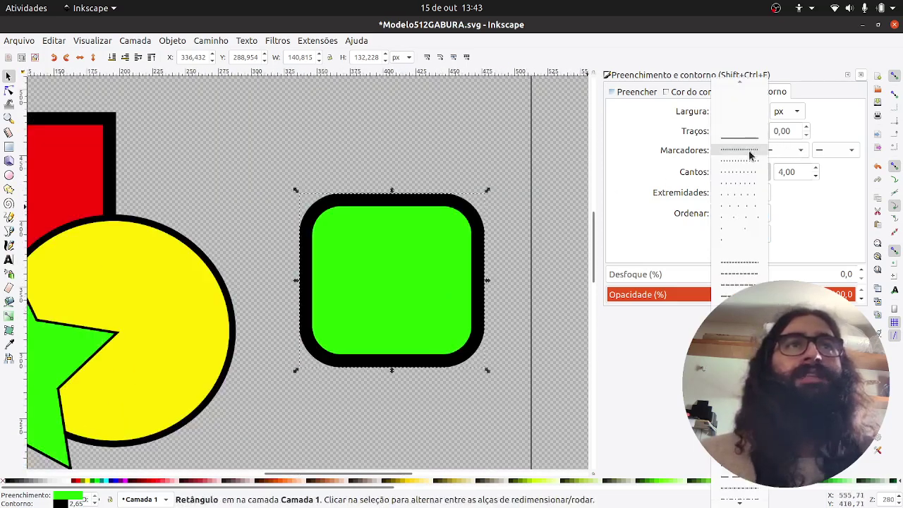
{"action": "left_click", "coordinate": [753, 151]}
{"action": "left_click", "coordinate": [761, 130]}
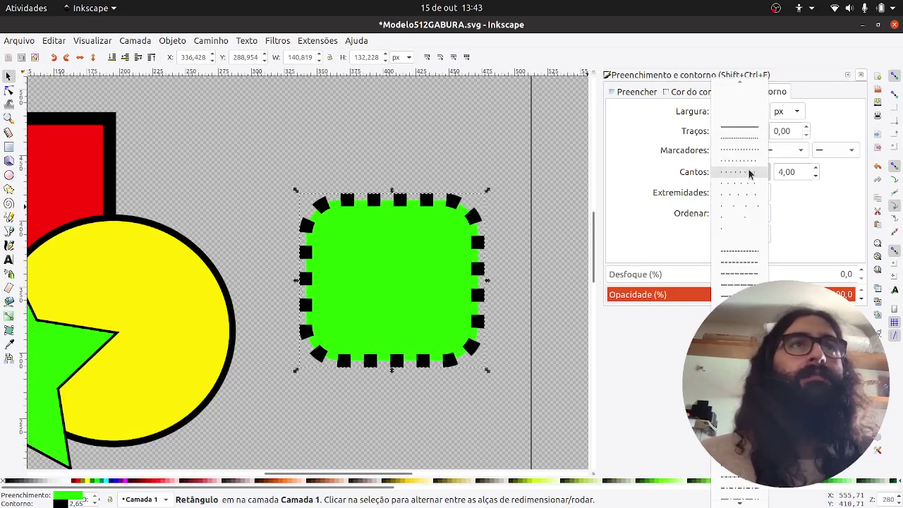
{"action": "left_click", "coordinate": [735, 257]}
Try a widely spaced dash and a short dash on the green rectangle's stroke, and return it to a solid line
{"action": "left_click", "coordinate": [763, 134]}
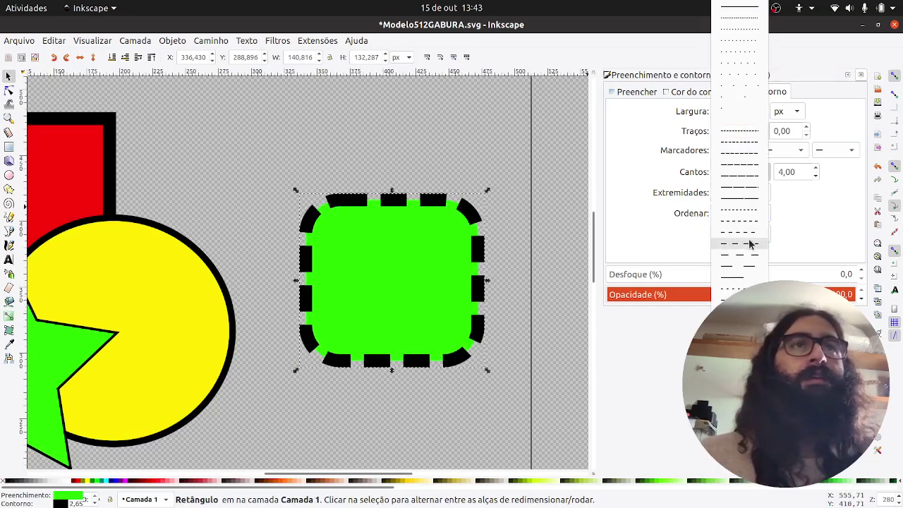
{"action": "left_click", "coordinate": [752, 244]}
{"action": "left_click", "coordinate": [763, 135]}
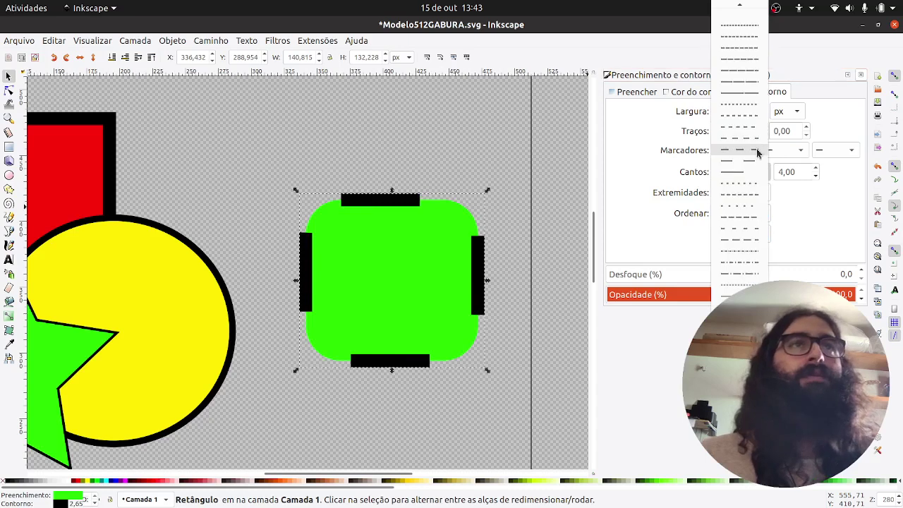
{"action": "left_click", "coordinate": [740, 63]}
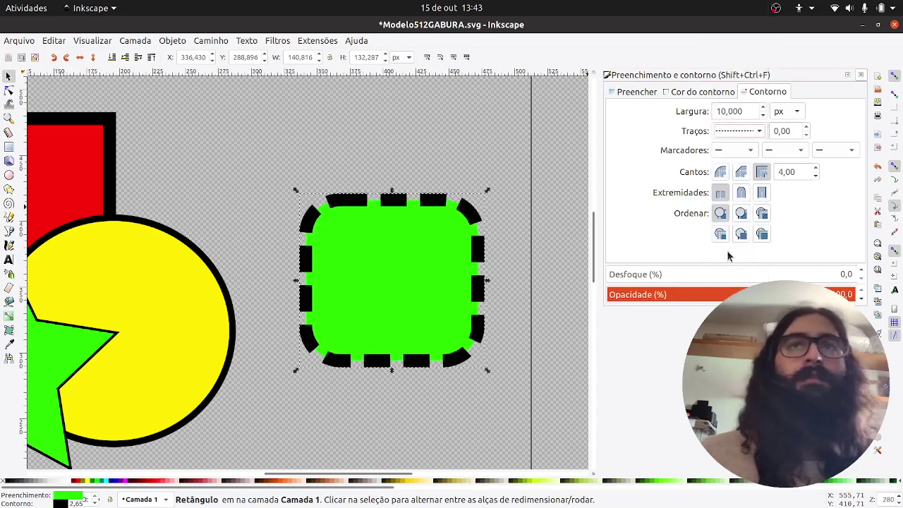
{"action": "left_click", "coordinate": [762, 136]}
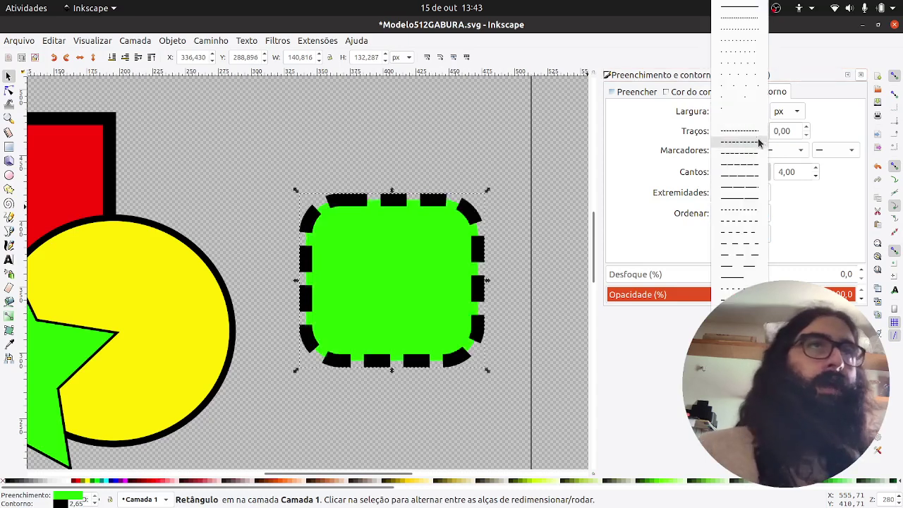
{"action": "left_click", "coordinate": [742, 20]}
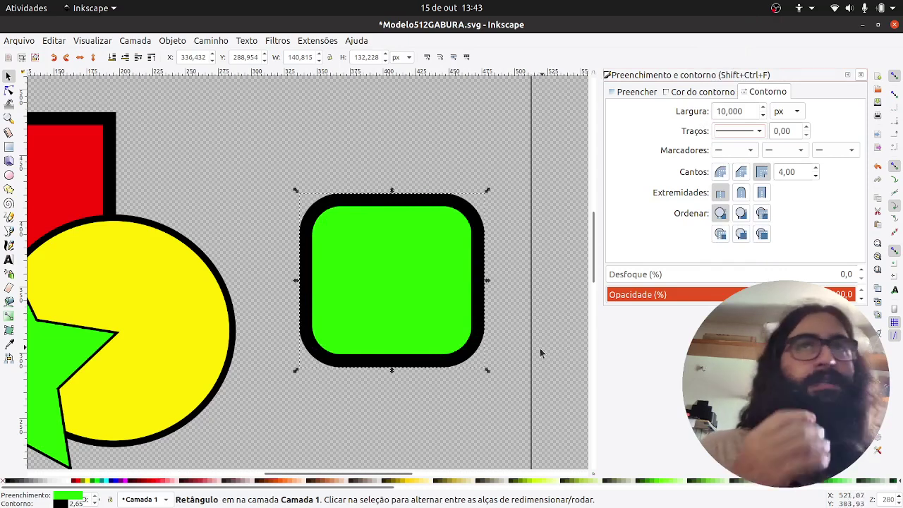
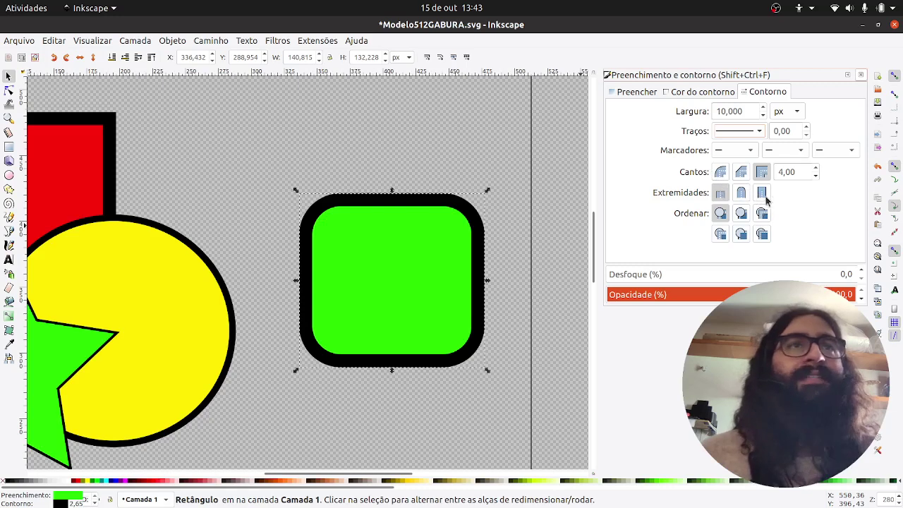
{"action": "scroll", "coordinate": [393, 364], "scroll_direction": "down", "scroll_amount": 5}
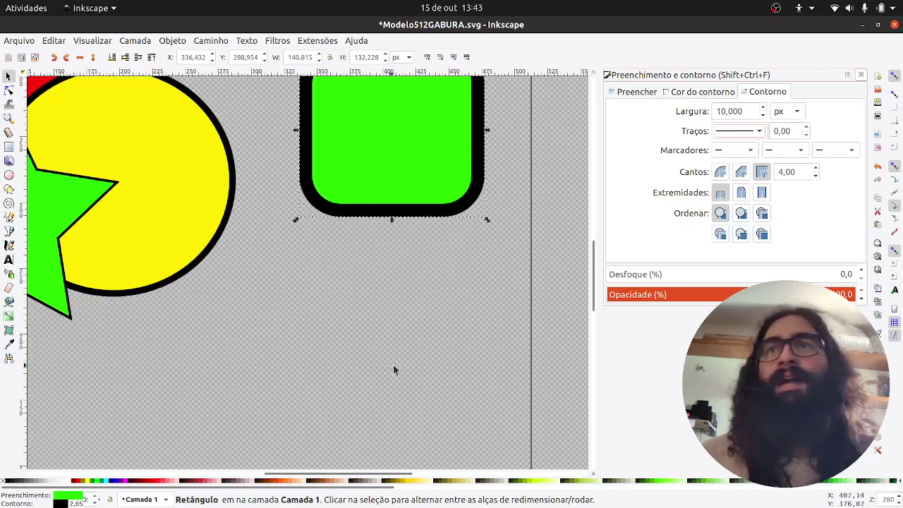
{"action": "key", "text": "Escape"}
{"action": "key", "text": "b"}
{"action": "left_click", "coordinate": [257, 346]}
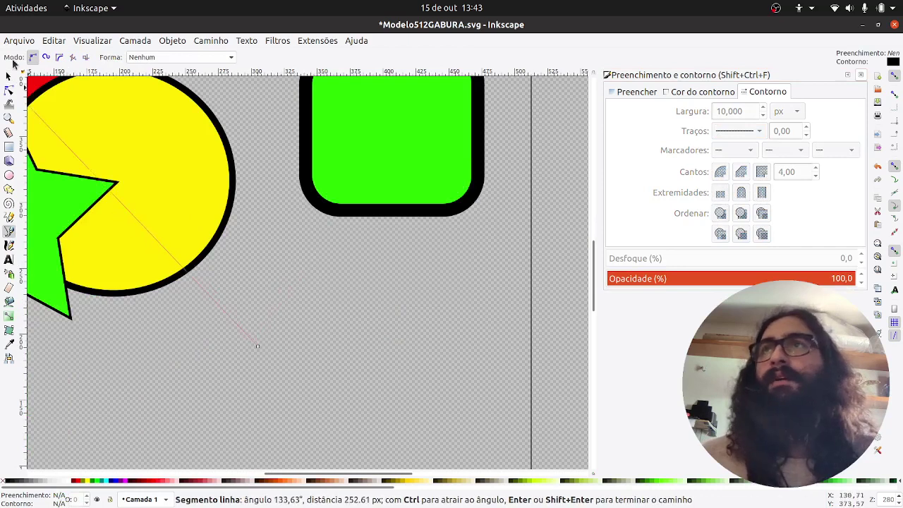
{"action": "left_click", "coordinate": [8, 76]}
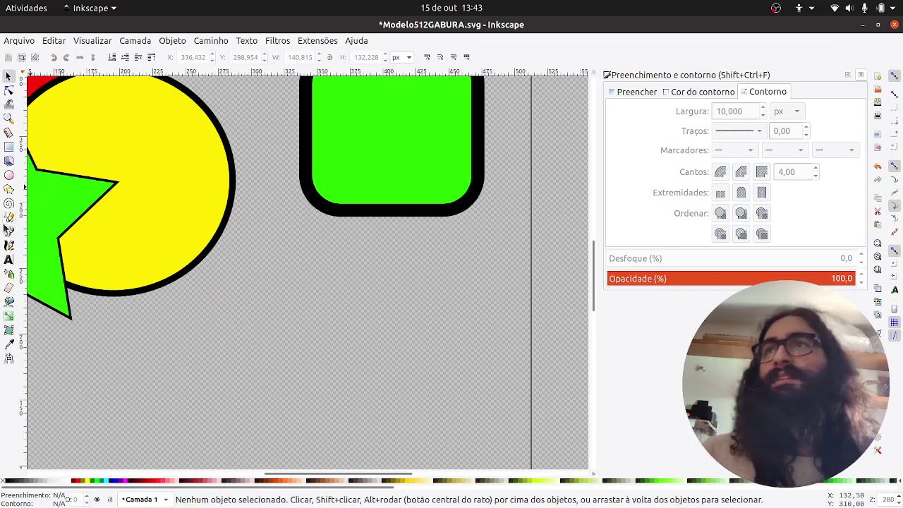
{"action": "left_click", "coordinate": [9, 231]}
{"action": "left_click", "coordinate": [262, 353]}
{"action": "left_click", "coordinate": [275, 278]}
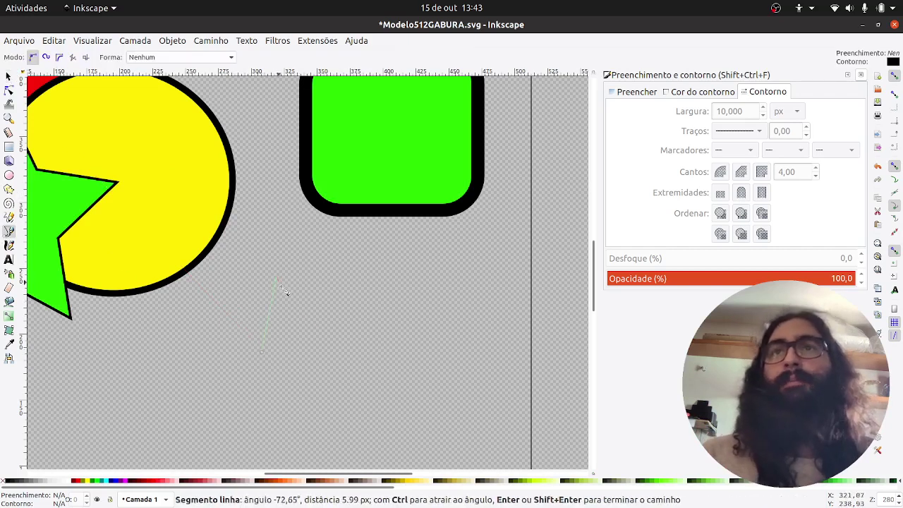
{"action": "left_click", "coordinate": [342, 374]}
{"action": "left_click", "coordinate": [416, 276]}
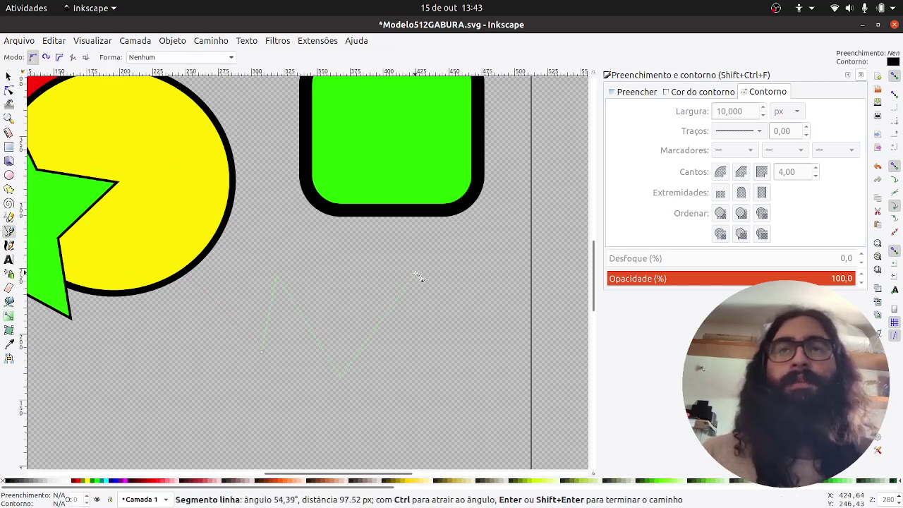
{"action": "key", "text": "Escape"}
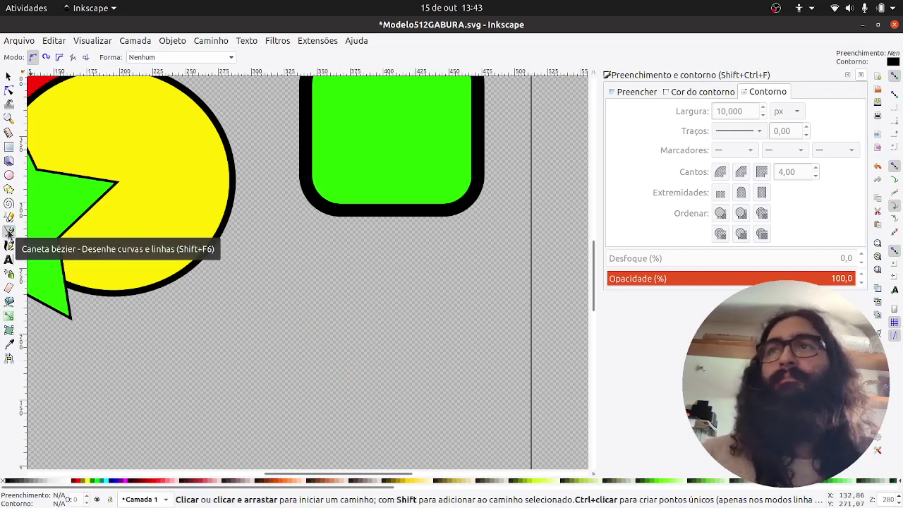
Draw a straight-segment zigzag path with the Bézier pen in the empty area below the green rounded rectangle
{"action": "left_click", "coordinate": [226, 350]}
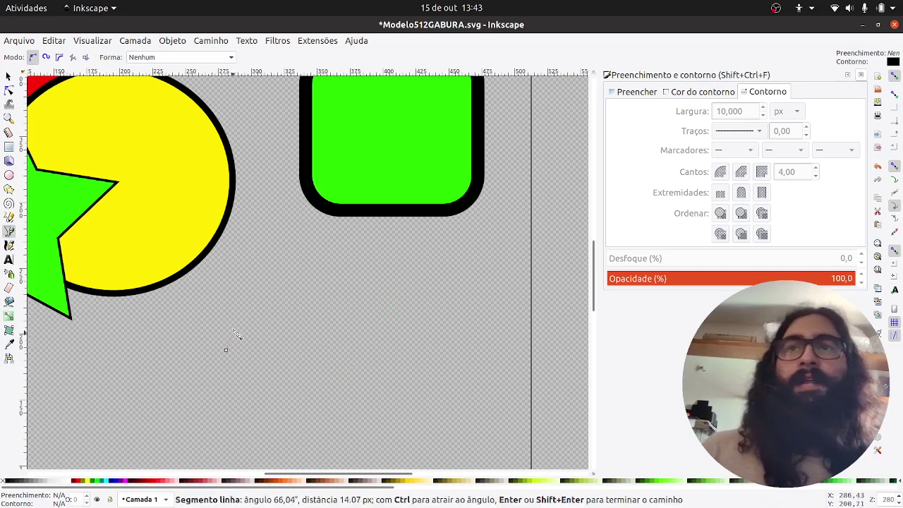
{"action": "left_click", "coordinate": [272, 275]}
{"action": "left_click", "coordinate": [325, 353]}
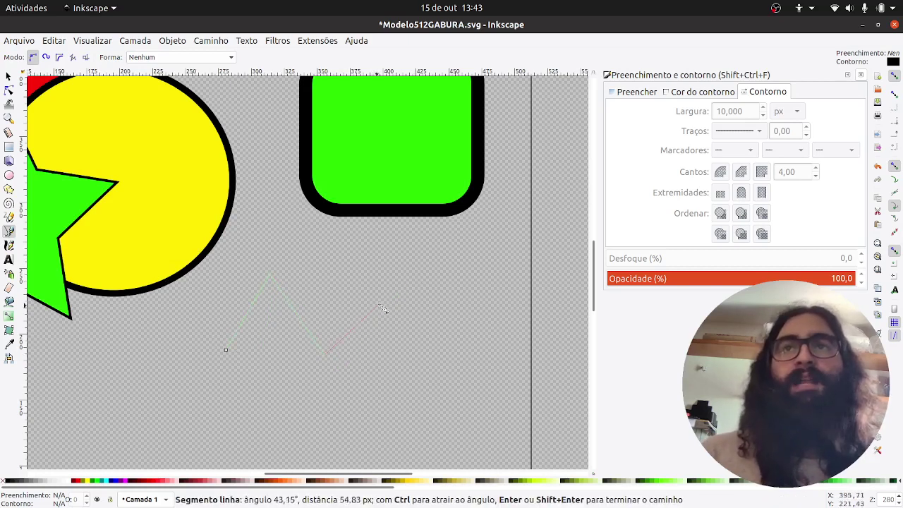
Finish the open straight-segment zigzag about 198 by 64 px below the green rounded square, and move it up by about 16 px
{"action": "left_click", "coordinate": [403, 276]}
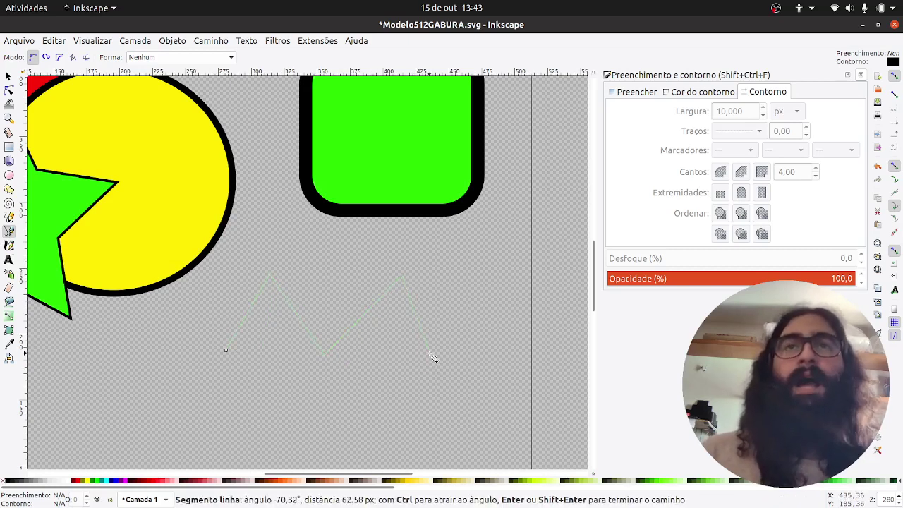
{"action": "left_click", "coordinate": [430, 353]}
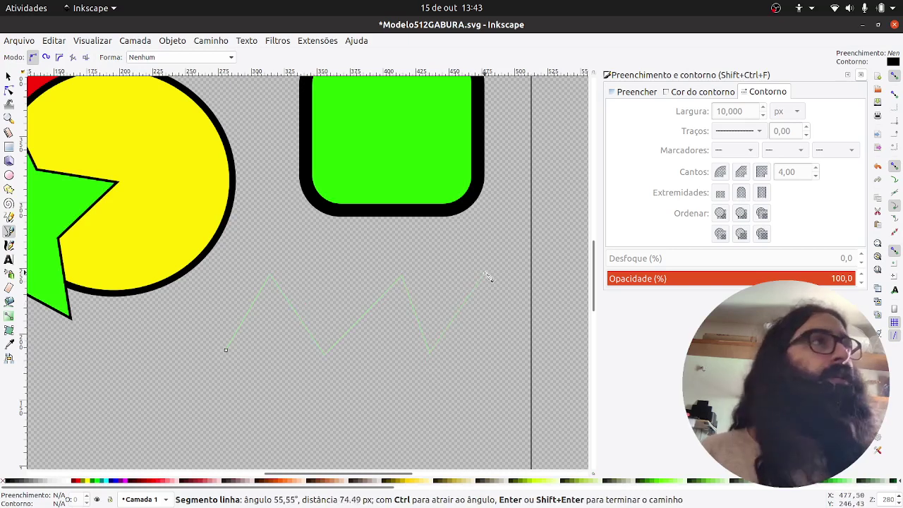
{"action": "scroll", "coordinate": [488, 276], "scroll_direction": "up", "scroll_amount": 2}
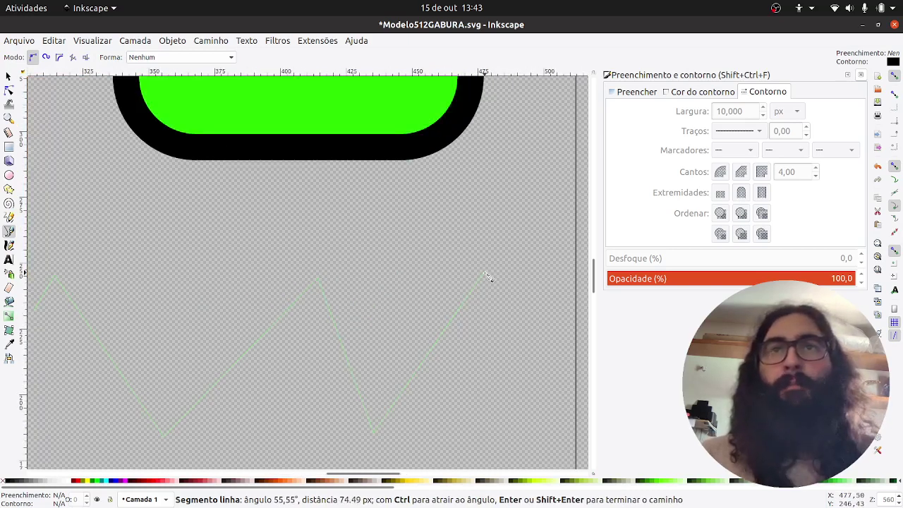
{"action": "scroll", "coordinate": [488, 277], "scroll_direction": "down", "scroll_amount": 1}
{"action": "left_click", "coordinate": [486, 274]}
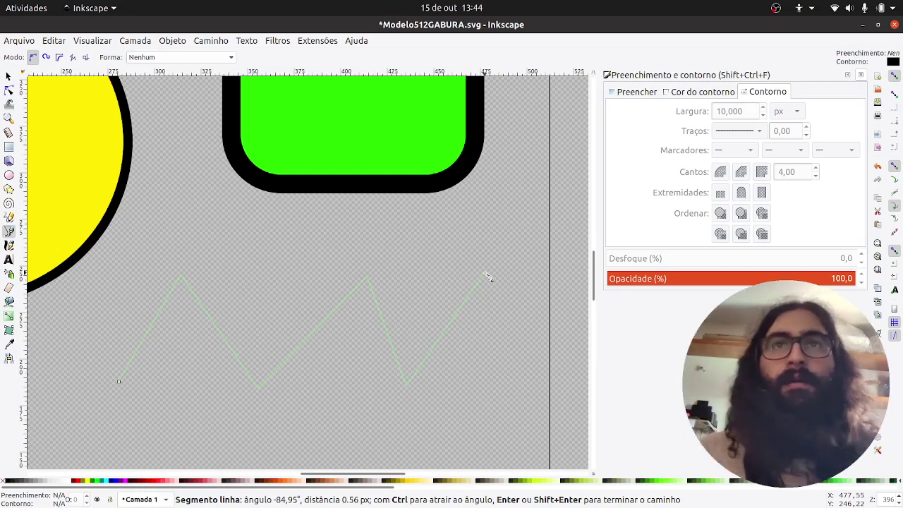
{"action": "key", "text": "Return"}
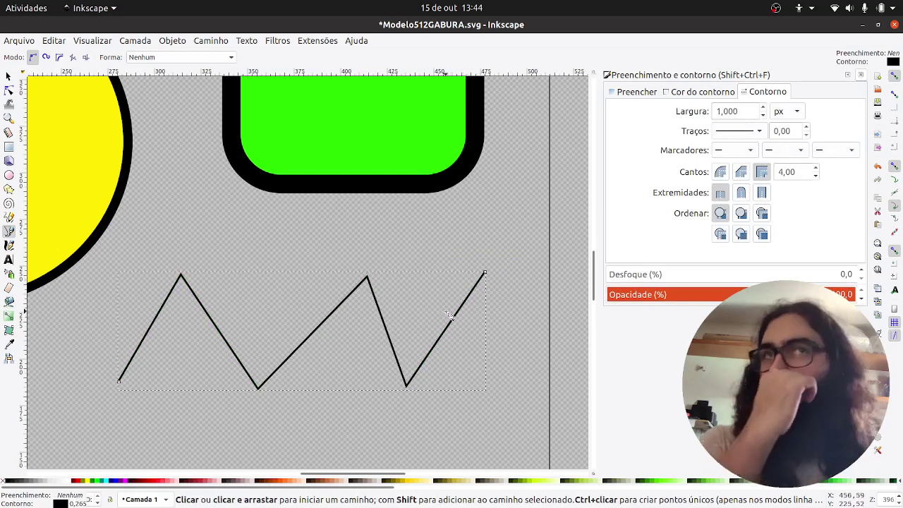
{"action": "left_click", "coordinate": [8, 76]}
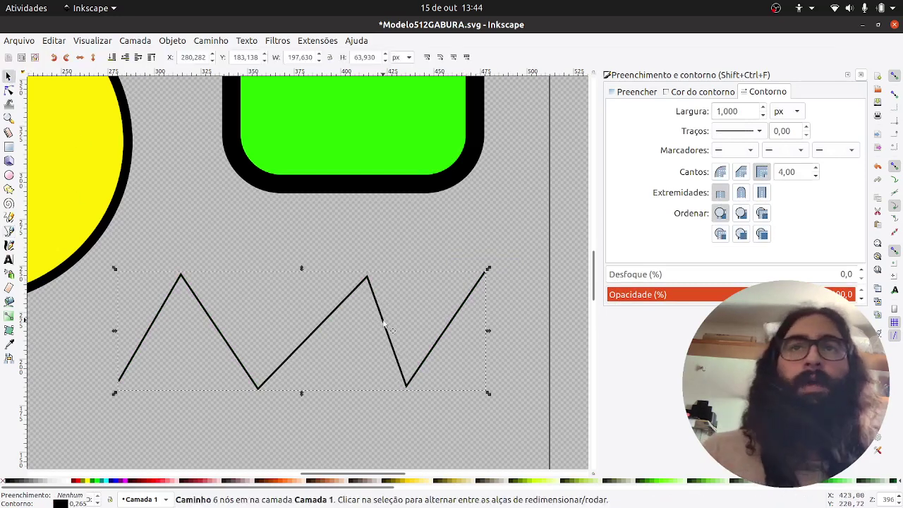
{"action": "left_click_drag", "start_coordinate": [384, 324], "coordinate": [382, 295]}
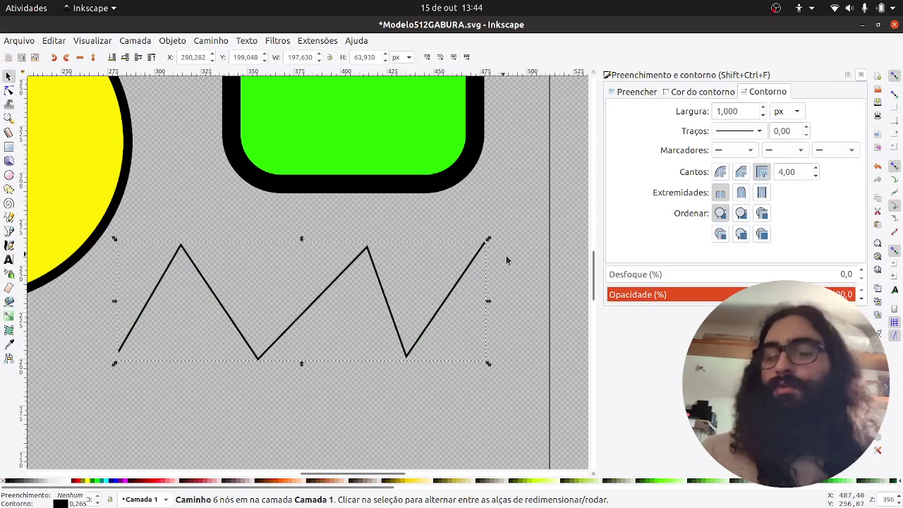
Compare the butt, rounded and square cap styles on the zigzag's stroke and set rounded caps
{"action": "scroll", "coordinate": [492, 246], "scroll_direction": "up", "scroll_amount": 7, "text": "ctrl"}
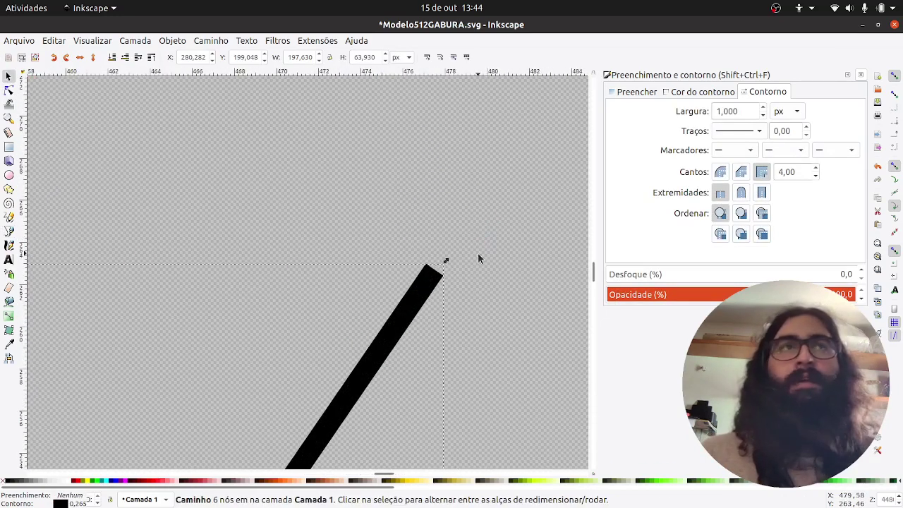
{"action": "scroll", "coordinate": [478, 252], "scroll_direction": "up", "scroll_amount": 1, "text": "ctrl"}
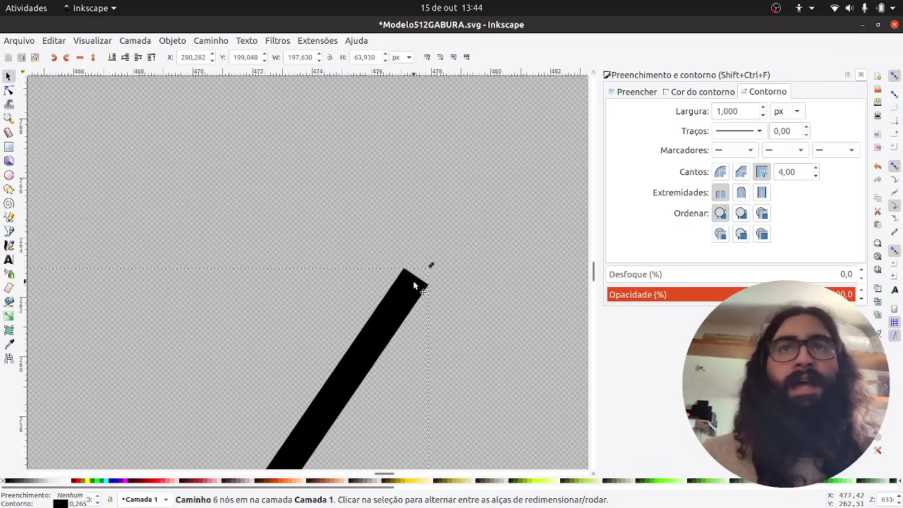
{"action": "scroll", "coordinate": [414, 285], "scroll_direction": "up", "scroll_amount": 3, "text": "ctrl"}
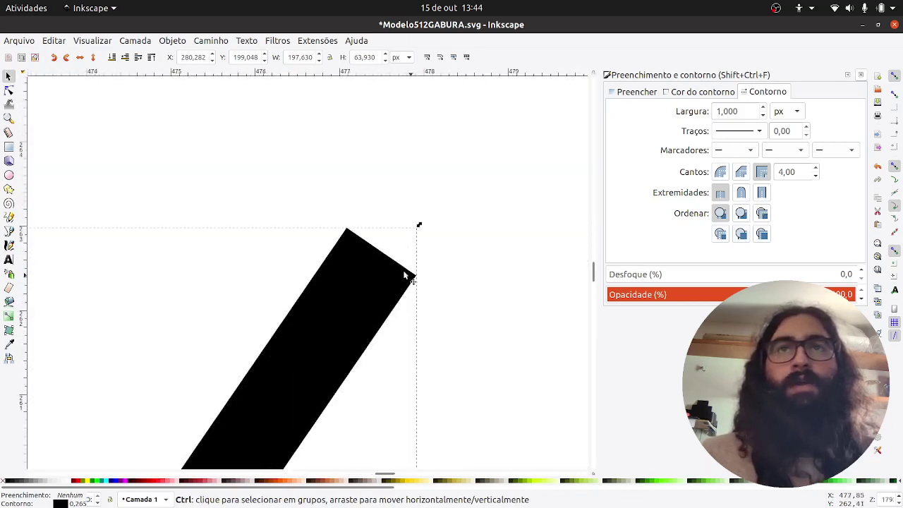
{"action": "scroll", "coordinate": [402, 271], "scroll_direction": "down", "scroll_amount": 3, "text": "ctrl"}
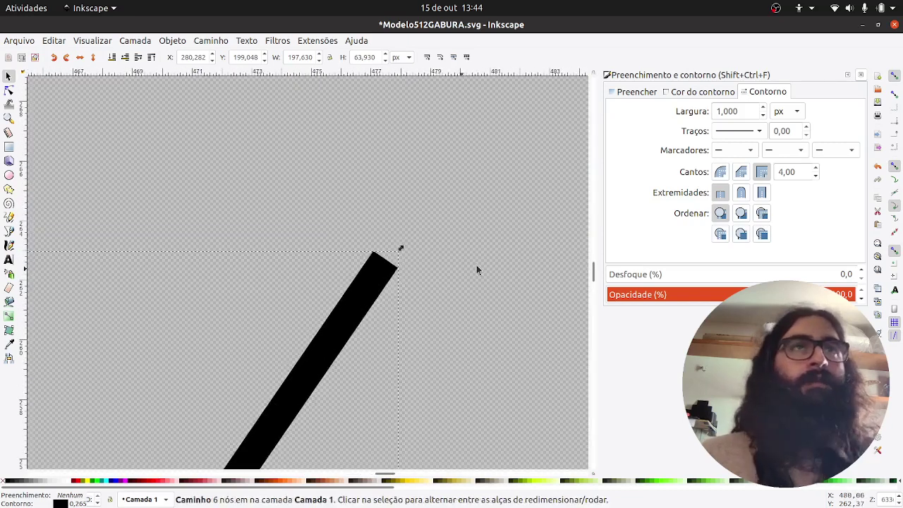
{"action": "left_click", "coordinate": [741, 194]}
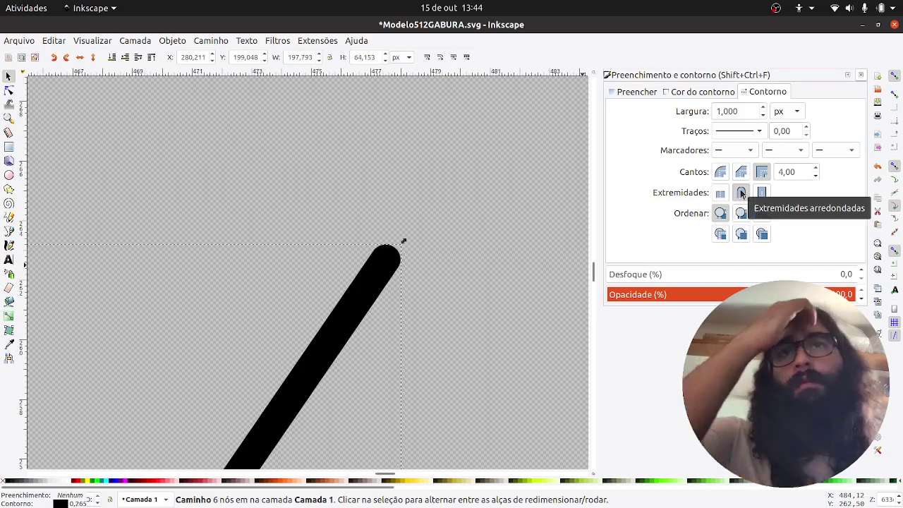
{"action": "left_click", "coordinate": [762, 192]}
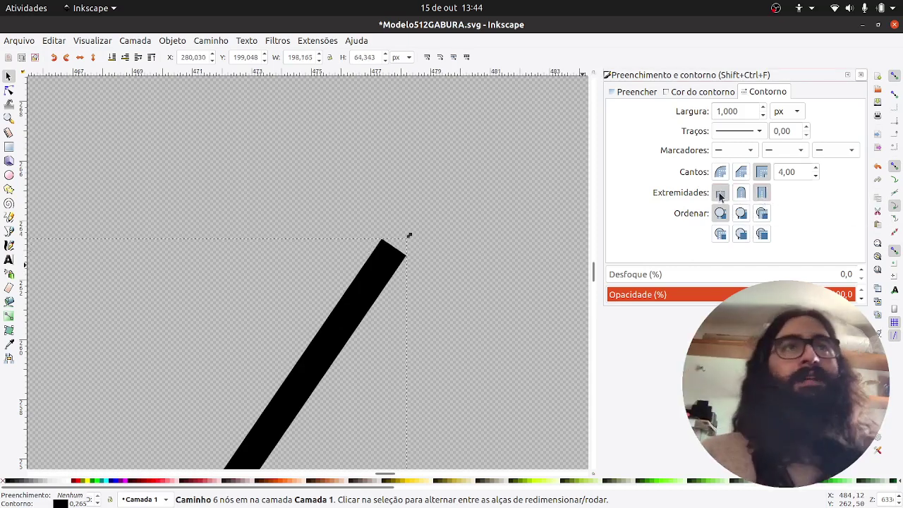
{"action": "left_click", "coordinate": [720, 194]}
{"action": "left_click", "coordinate": [741, 193]}
Try rounded and bevelled corners on the zigzag's stroke, return it to pointed corners, and deselect the path
{"action": "scroll", "coordinate": [443, 330], "scroll_direction": "down", "scroll_amount": 5}
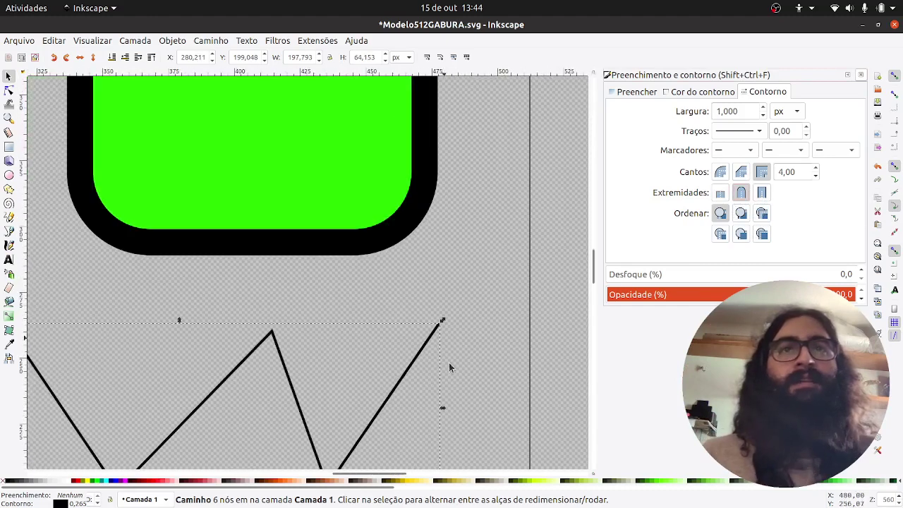
{"action": "left_click_drag", "start_coordinate": [416, 369], "coordinate": [494, 291]}
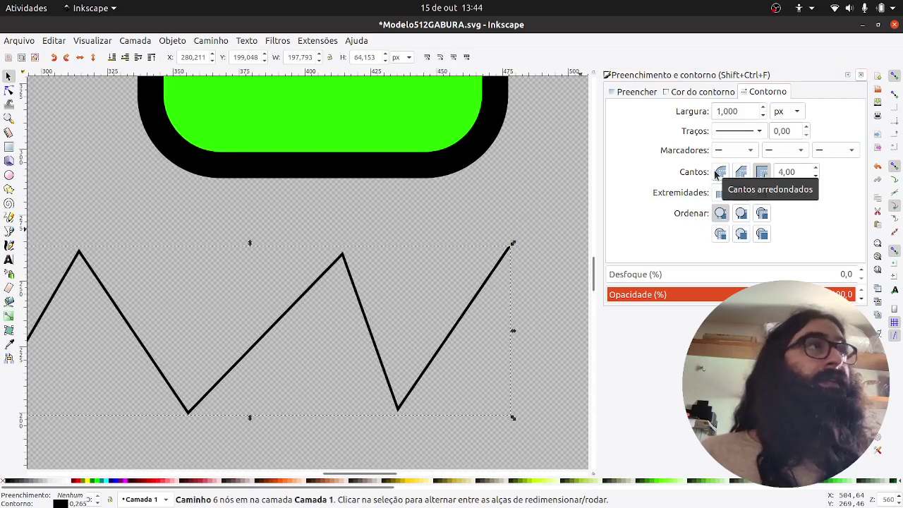
{"action": "scroll", "coordinate": [364, 258], "scroll_direction": "up", "scroll_amount": 7}
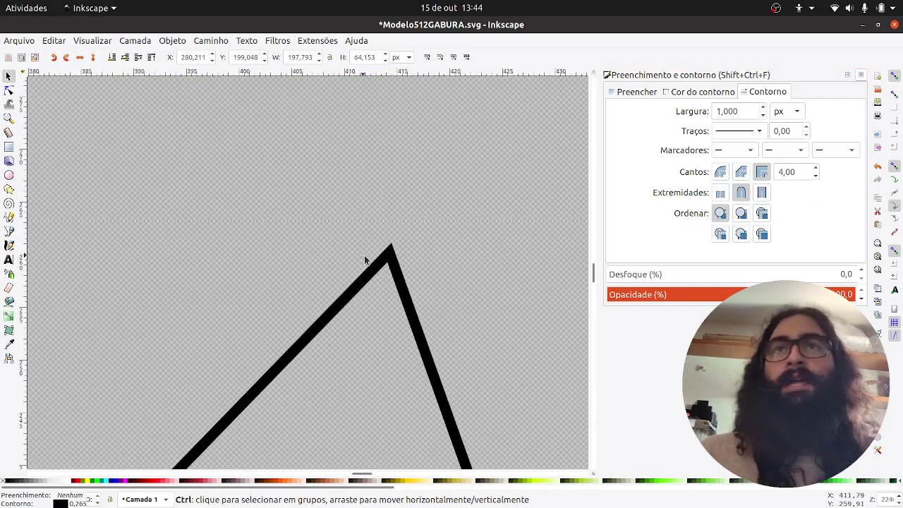
{"action": "scroll", "coordinate": [440, 256], "scroll_direction": "up", "scroll_amount": 2}
{"action": "scroll", "coordinate": [453, 246], "scroll_direction": "down", "scroll_amount": 2}
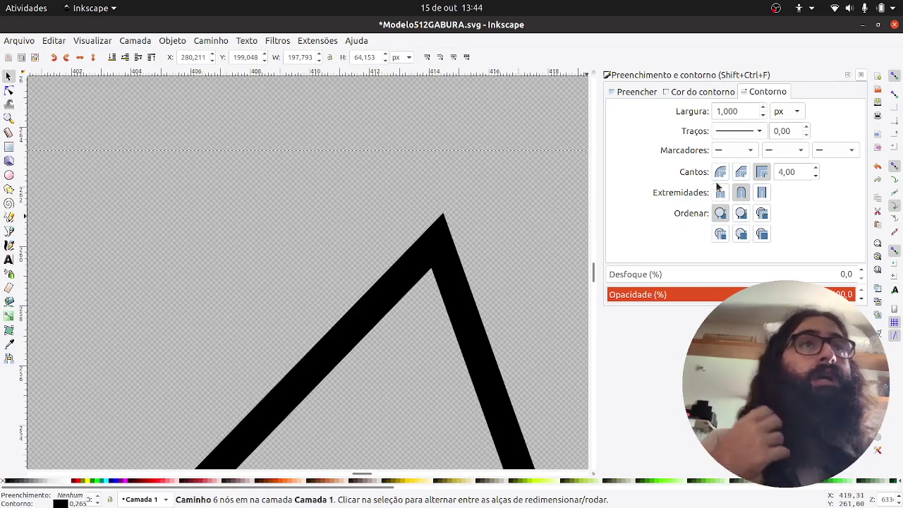
{"action": "left_click", "coordinate": [720, 175]}
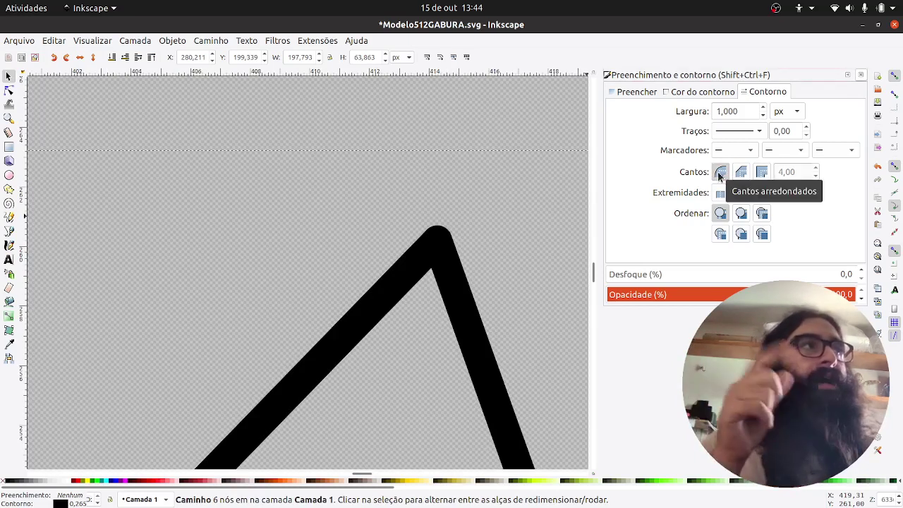
{"action": "left_click", "coordinate": [741, 173]}
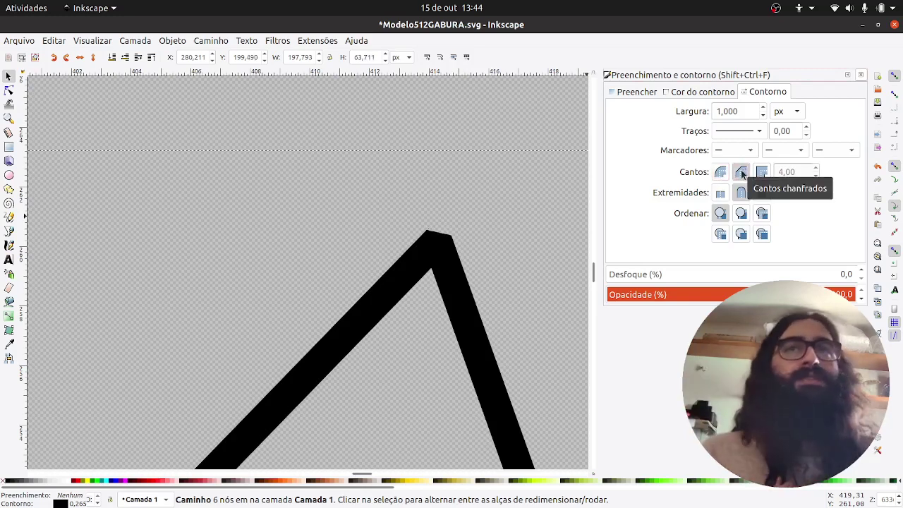
{"action": "left_click", "coordinate": [762, 175]}
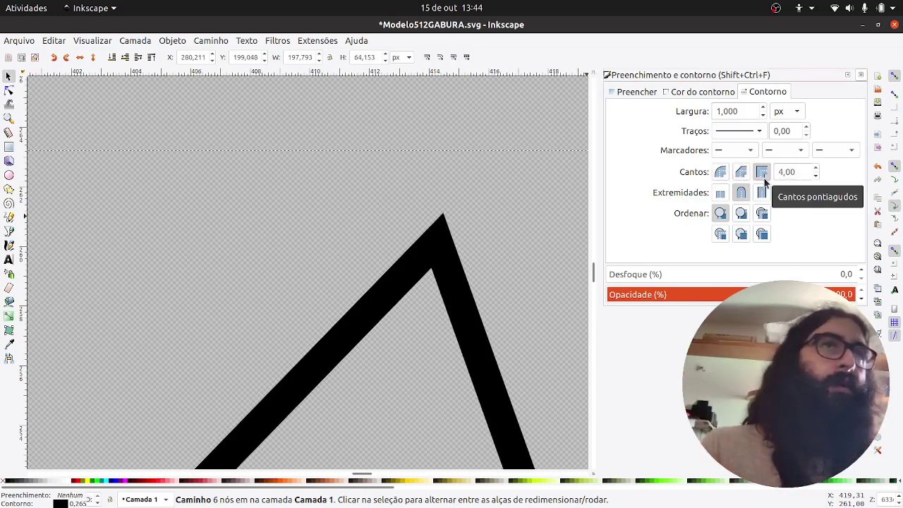
{"action": "left_click", "coordinate": [497, 233]}
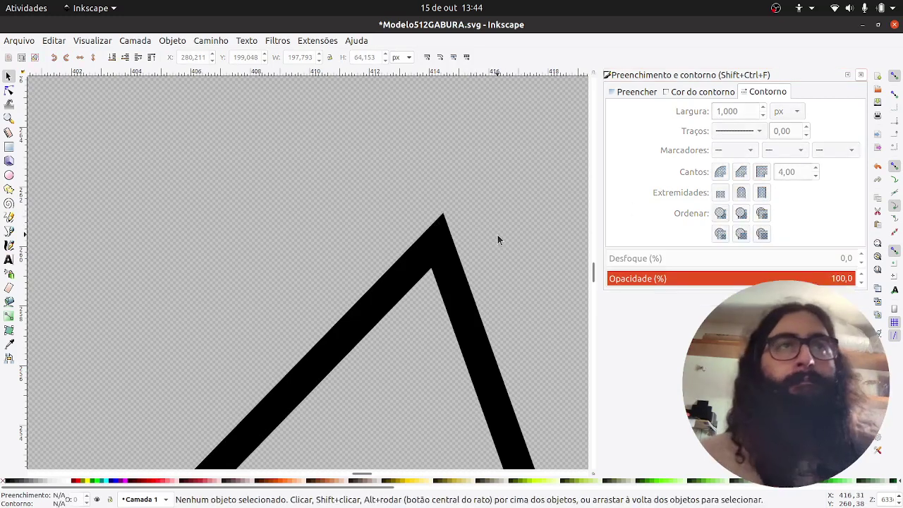
Set the zigzag path's stroke width to 5 px and deselect it
{"action": "scroll", "coordinate": [498, 240], "scroll_direction": "down", "scroll_amount": 10, "text": "ctrl"}
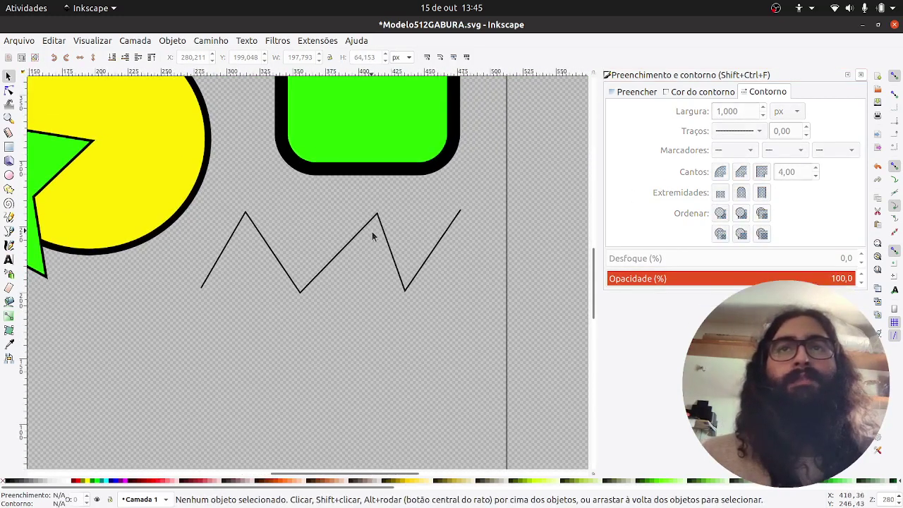
{"action": "left_click_drag", "start_coordinate": [381, 236], "coordinate": [350, 311]}
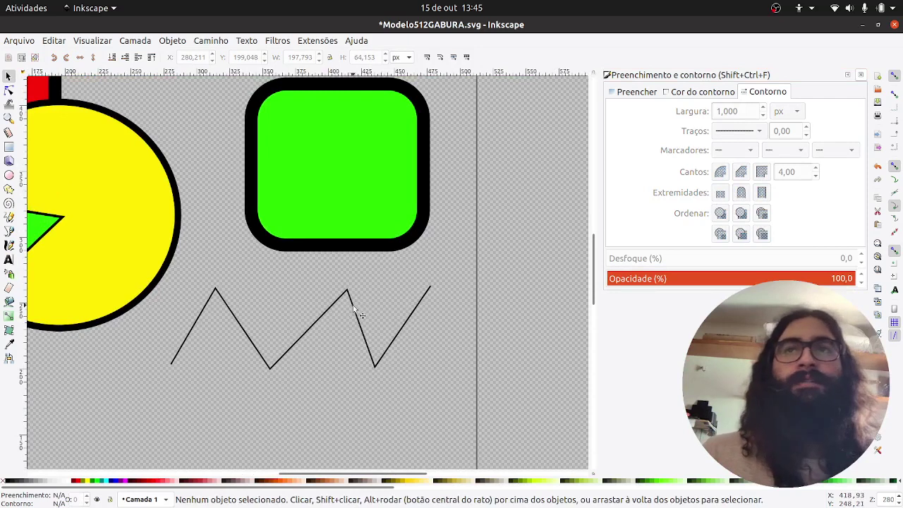
{"action": "left_click", "coordinate": [358, 314]}
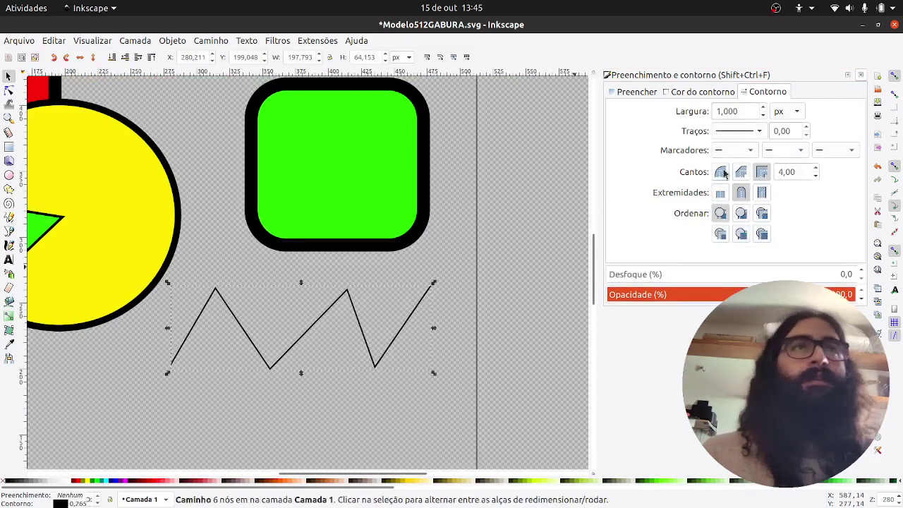
{"action": "double_click", "coordinate": [745, 111]}
{"action": "type", "text": "5"}
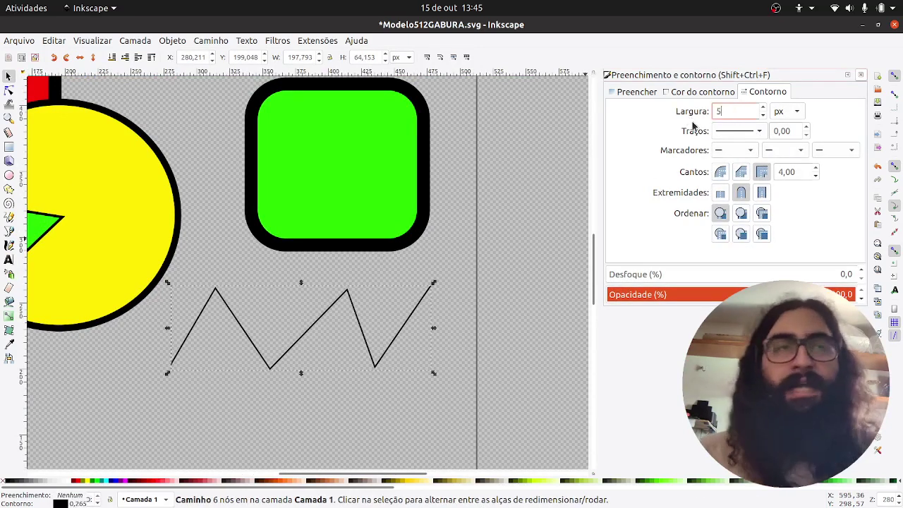
{"action": "key", "text": "Return"}
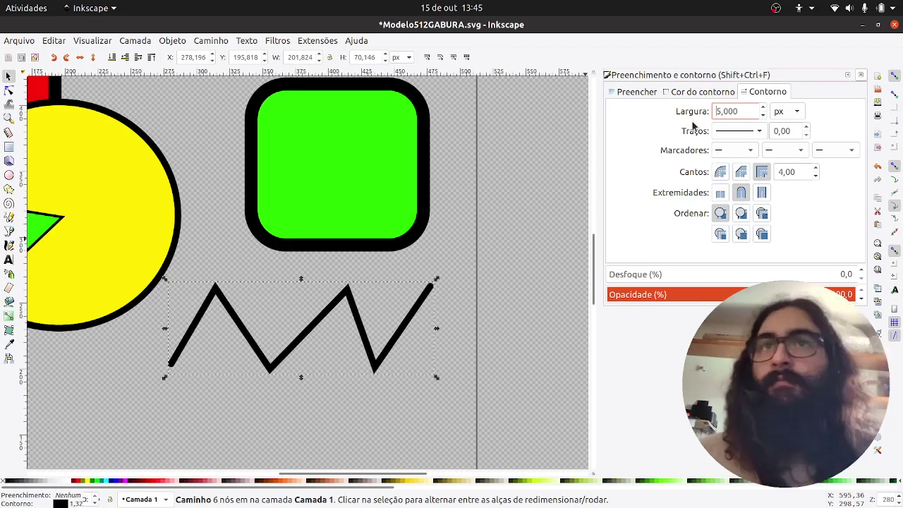
{"action": "left_click", "coordinate": [298, 401]}
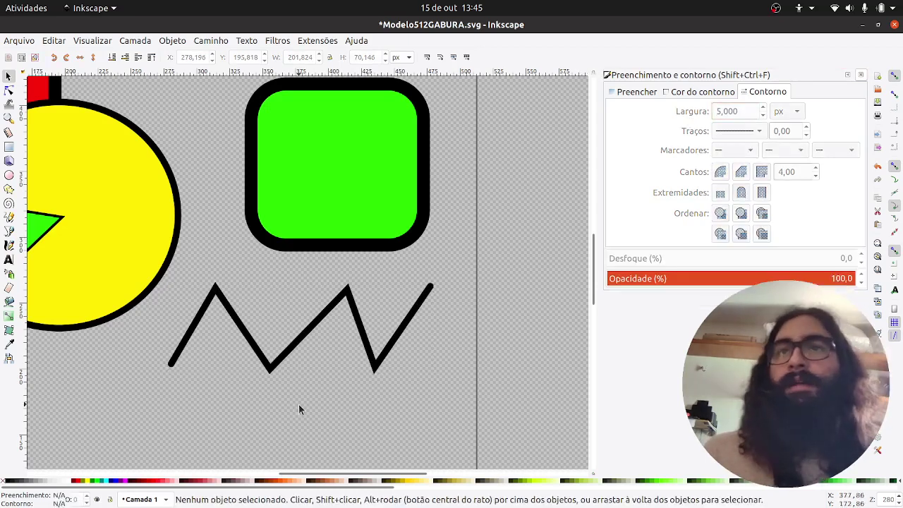
Reposition the zigzag's nodes individually to form a narrower zigzag that starts at an upper point and ends at a lower point
{"action": "left_click", "coordinate": [295, 345]}
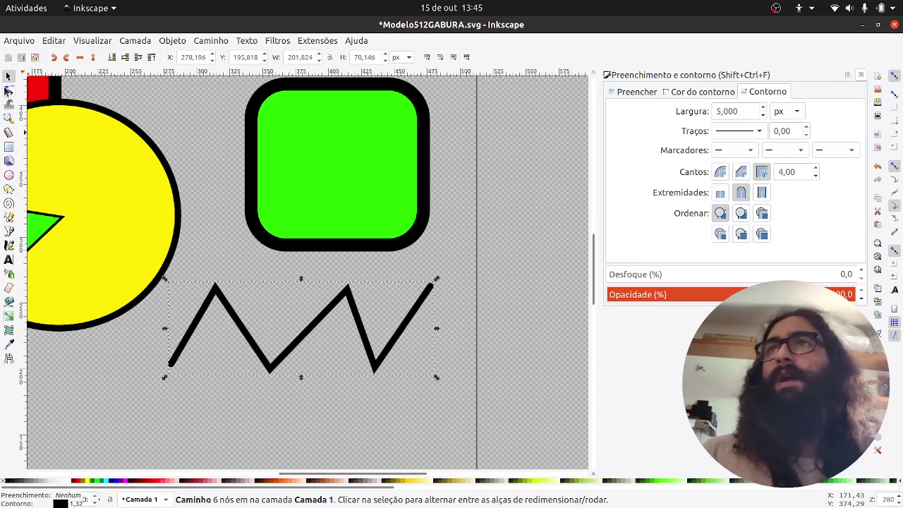
{"action": "left_click", "coordinate": [8, 90]}
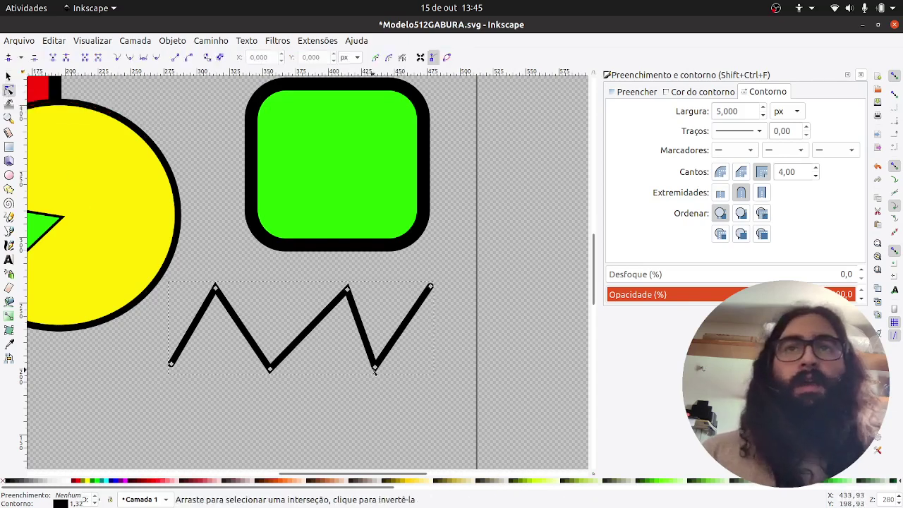
{"action": "left_click_drag", "start_coordinate": [376, 365], "coordinate": [367, 346]}
{"action": "mouse_move", "coordinate": [270, 368]}
{"action": "left_mouse_down"}
{"action": "mouse_move", "coordinate": [303, 317]}
{"action": "mouse_move", "coordinate": [223, 295]}
{"action": "mouse_move", "coordinate": [274, 376]}
{"action": "left_mouse_up"}
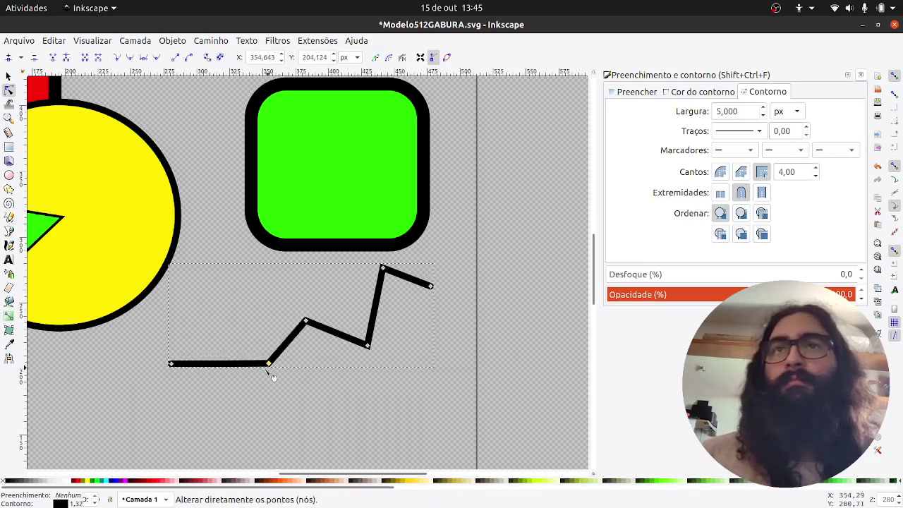
{"action": "left_click_drag", "start_coordinate": [170, 365], "coordinate": [217, 275]}
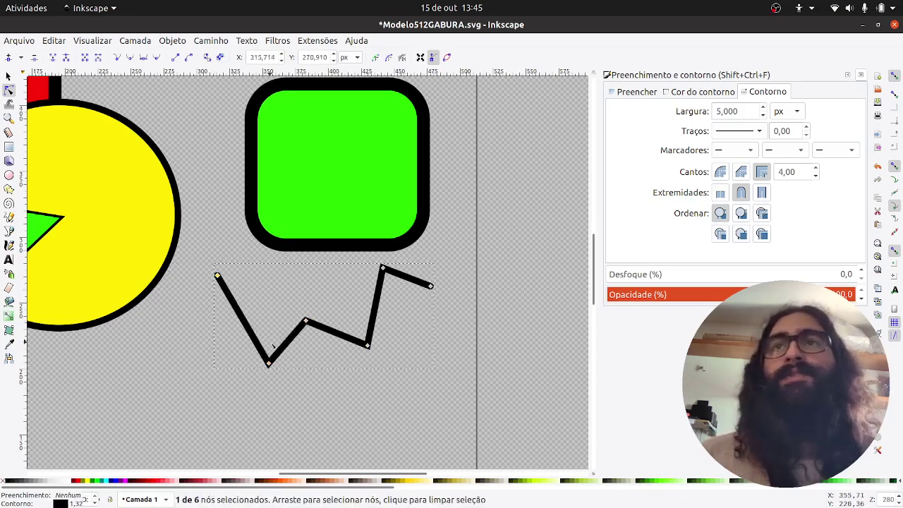
{"action": "left_click_drag", "start_coordinate": [270, 367], "coordinate": [233, 356]}
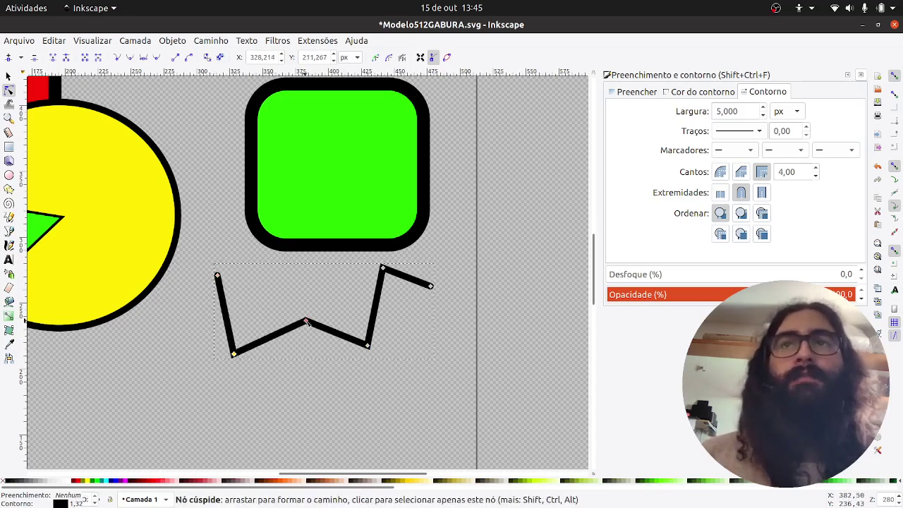
{"action": "left_click_drag", "start_coordinate": [306, 322], "coordinate": [290, 273]}
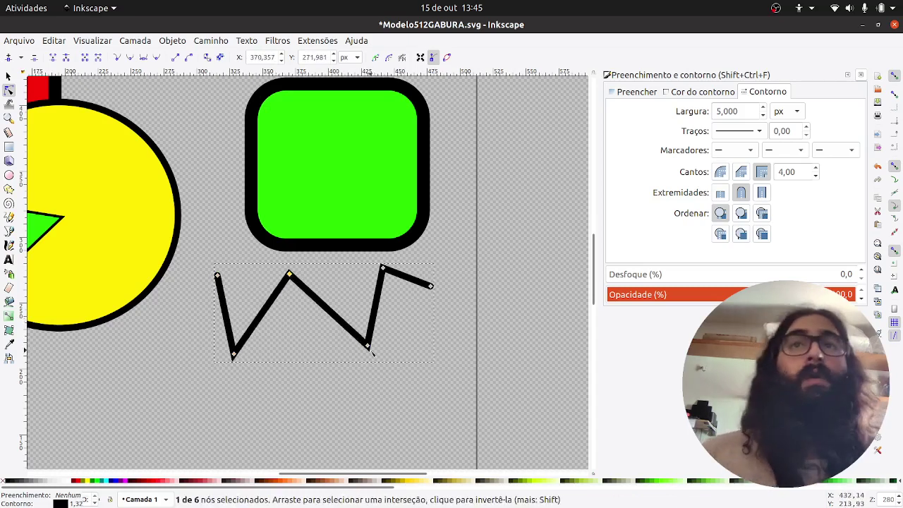
{"action": "left_click_drag", "start_coordinate": [369, 347], "coordinate": [313, 348]}
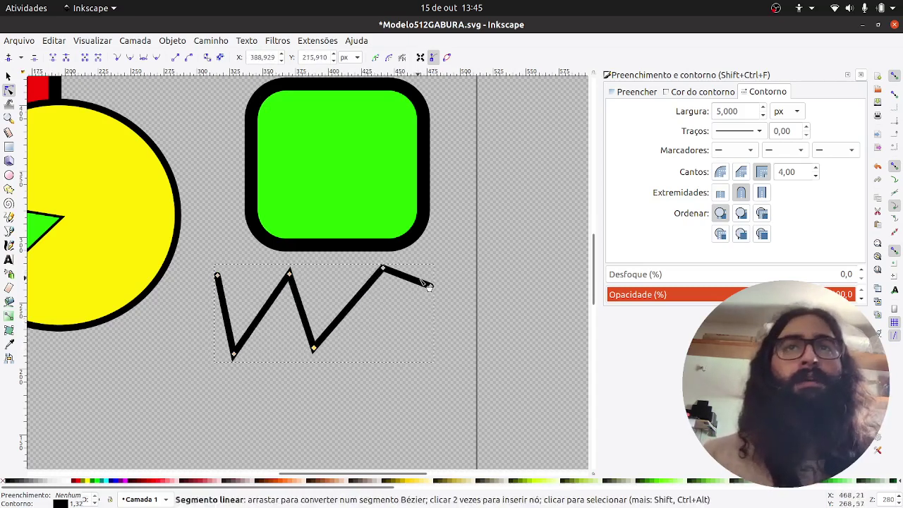
{"action": "left_click_drag", "start_coordinate": [432, 287], "coordinate": [413, 357]}
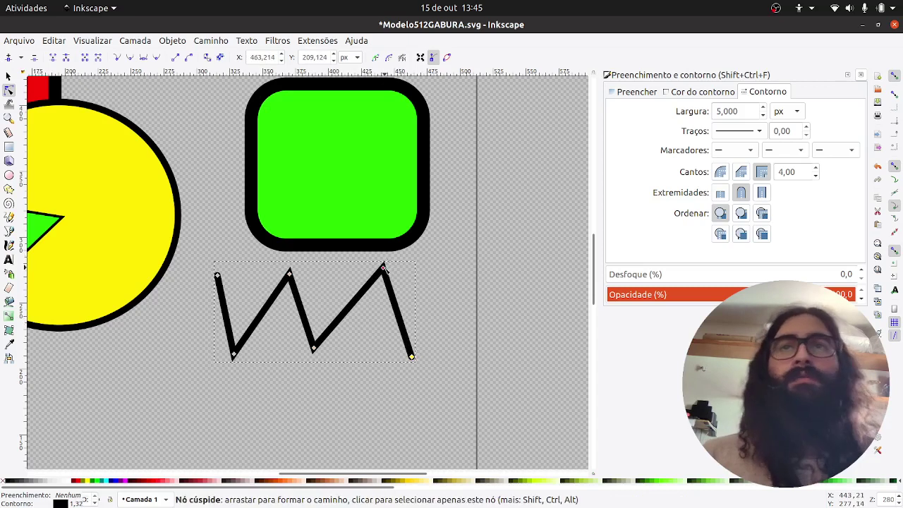
Move the zigzag's last peak inward and shift its two lower valley nodes to even out the spacing, finishing with the path deselected
{"action": "left_click_drag", "start_coordinate": [382, 269], "coordinate": [361, 281]}
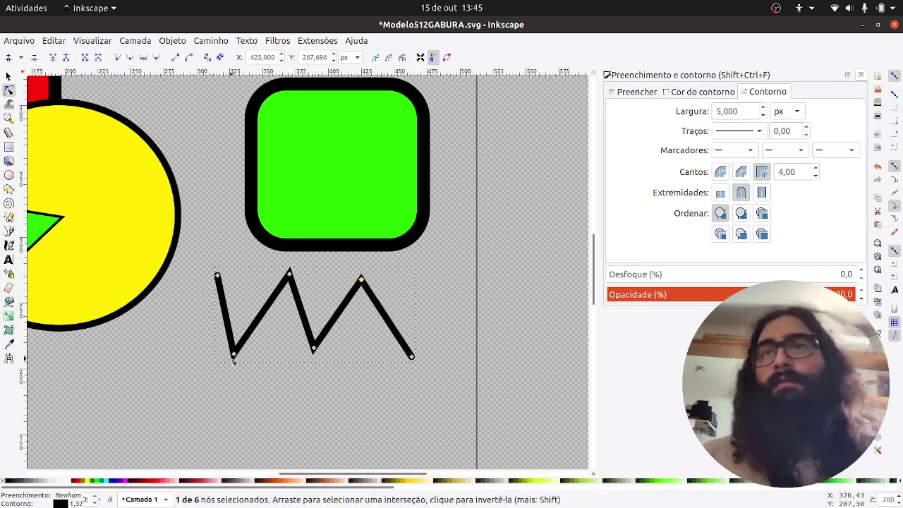
{"action": "left_click_drag", "start_coordinate": [234, 355], "coordinate": [247, 357]}
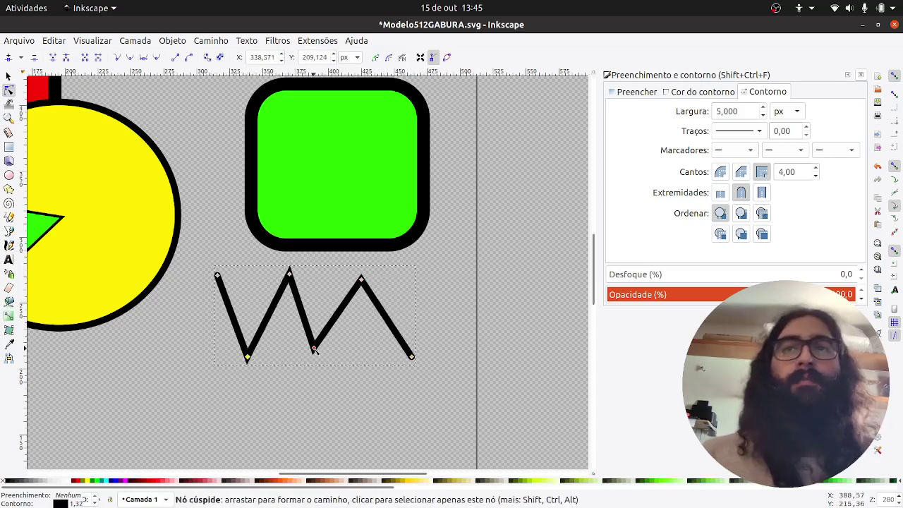
{"action": "left_click_drag", "start_coordinate": [314, 348], "coordinate": [323, 358]}
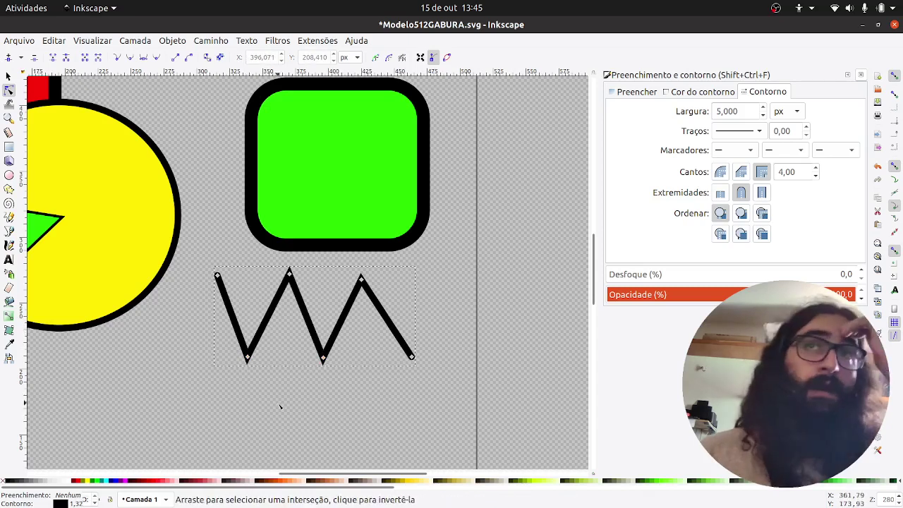
{"action": "left_click", "coordinate": [281, 406]}
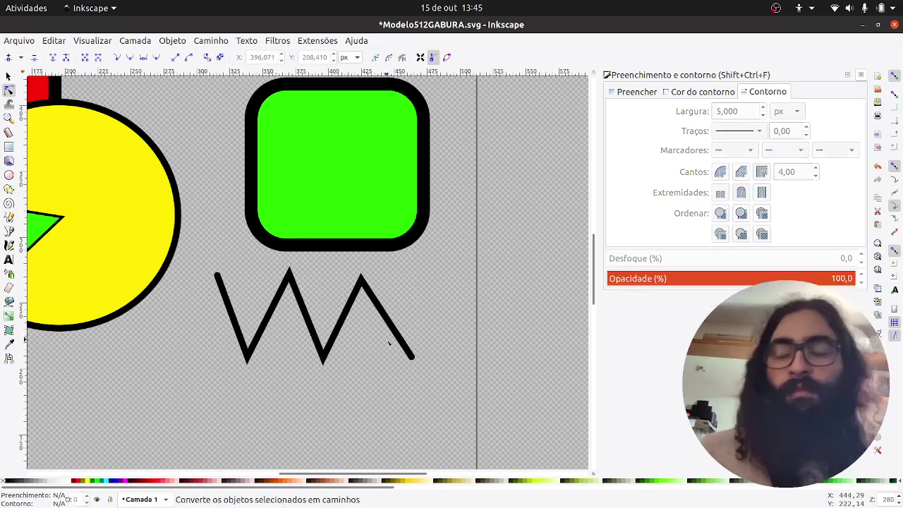
Insert a node midway along the zigzag's last segment and pull it up and outward to about X 453.9, Y 256.9 px
{"action": "scroll", "coordinate": [406, 323], "scroll_direction": "up", "scroll_amount": 2}
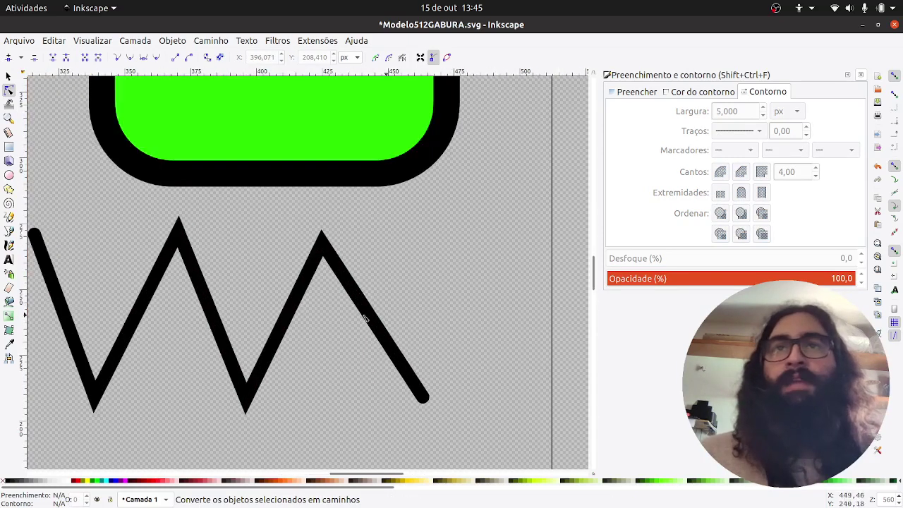
{"action": "scroll", "coordinate": [319, 322], "scroll_direction": "down", "scroll_amount": 1}
{"action": "left_click_drag", "start_coordinate": [322, 327], "coordinate": [387, 327]}
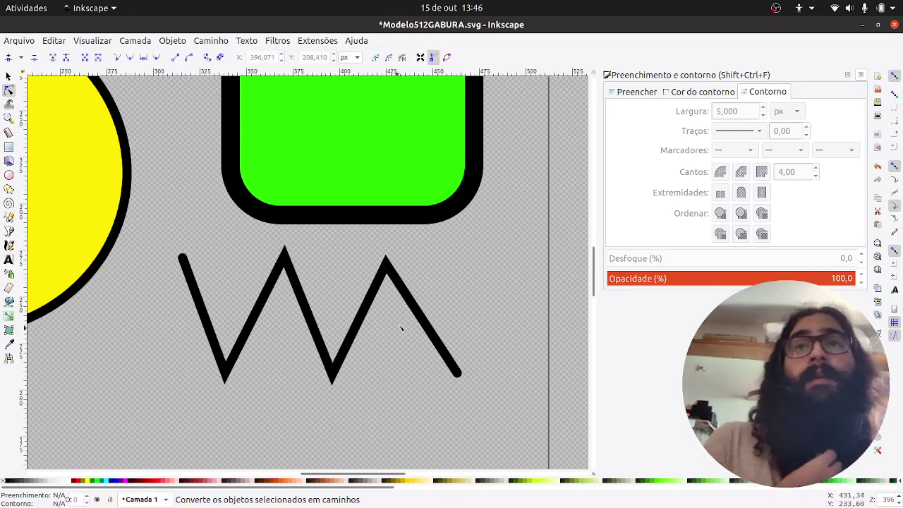
{"action": "left_click", "coordinate": [413, 306]}
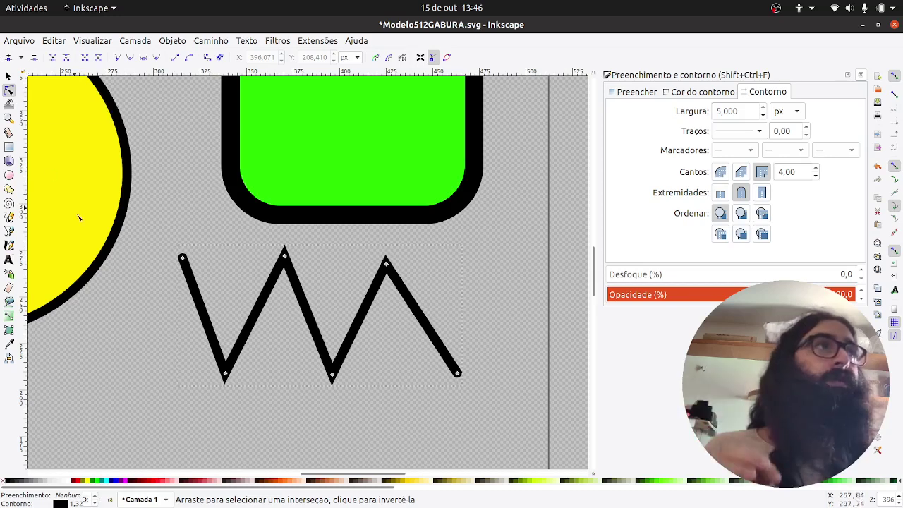
{"action": "left_click", "coordinate": [427, 333]}
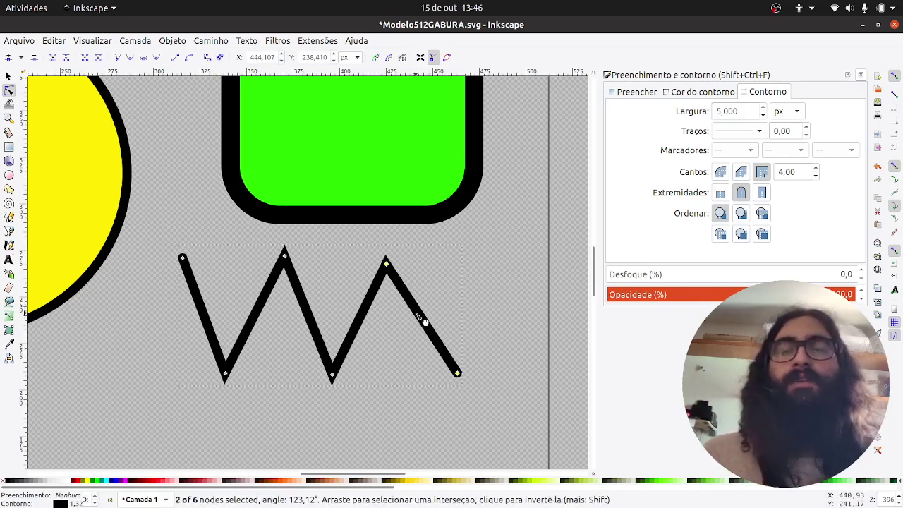
{"action": "double_click", "coordinate": [419, 315]}
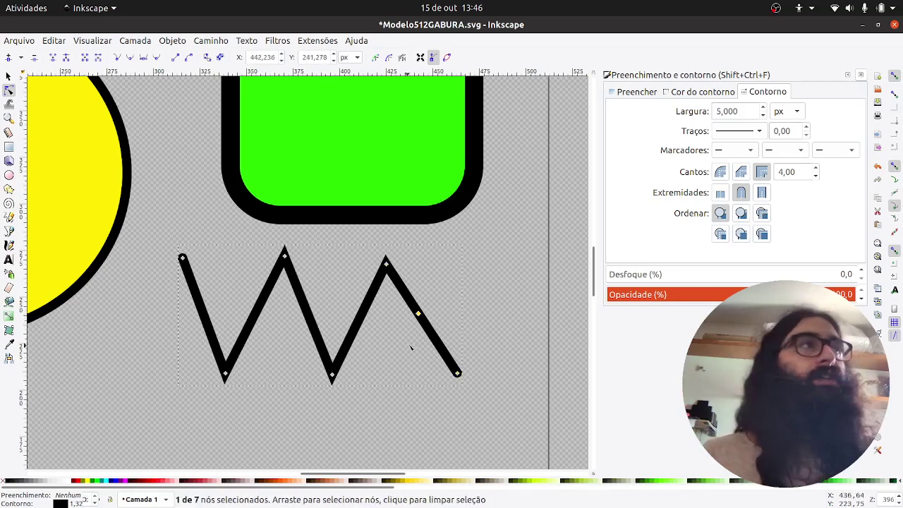
{"action": "left_click_drag", "start_coordinate": [418, 313], "coordinate": [440, 284]}
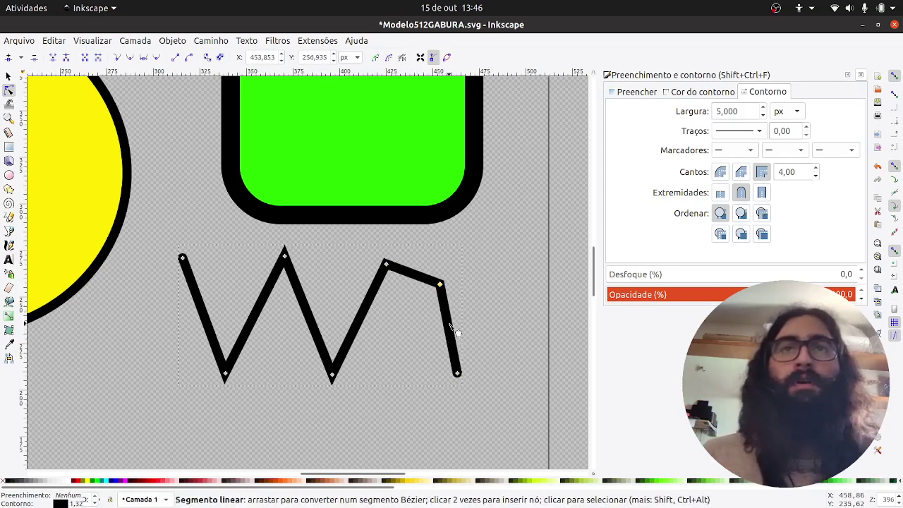
Insert further nodes along the zigzag's last stretch and move them in and out to form a series of small jagged spikes
{"action": "double_click", "coordinate": [450, 326]}
{"action": "mouse_move", "coordinate": [450, 326]}
{"action": "left_mouse_down"}
{"action": "mouse_move", "coordinate": [420, 333]}
{"action": "mouse_move", "coordinate": [466, 332]}
{"action": "left_mouse_up"}
{"action": "double_click", "coordinate": [438, 353]}
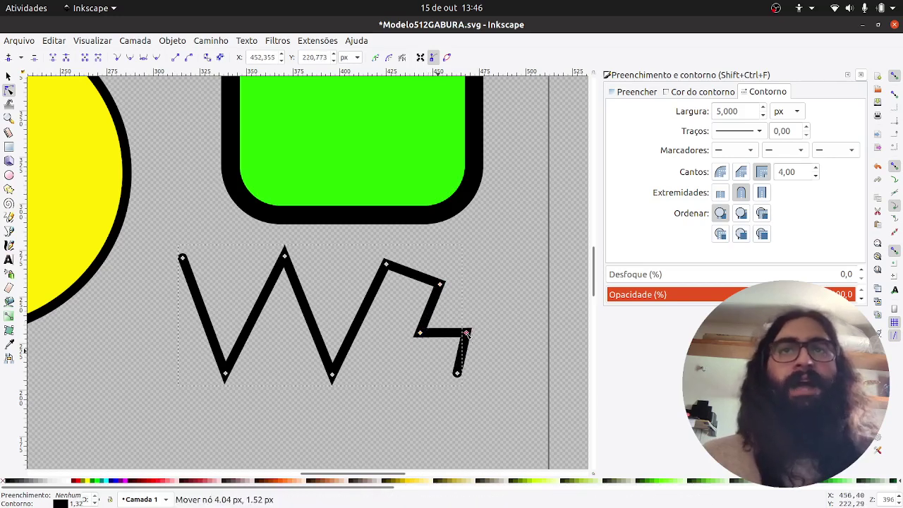
{"action": "double_click", "coordinate": [413, 276]}
{"action": "left_click_drag", "start_coordinate": [413, 275], "coordinate": [391, 297]}
{"action": "left_click", "coordinate": [414, 290]}
{"action": "left_click_drag", "start_coordinate": [440, 285], "coordinate": [407, 312]}
{"action": "double_click", "coordinate": [438, 284]}
{"action": "left_click_drag", "start_coordinate": [440, 284], "coordinate": [454, 291]}
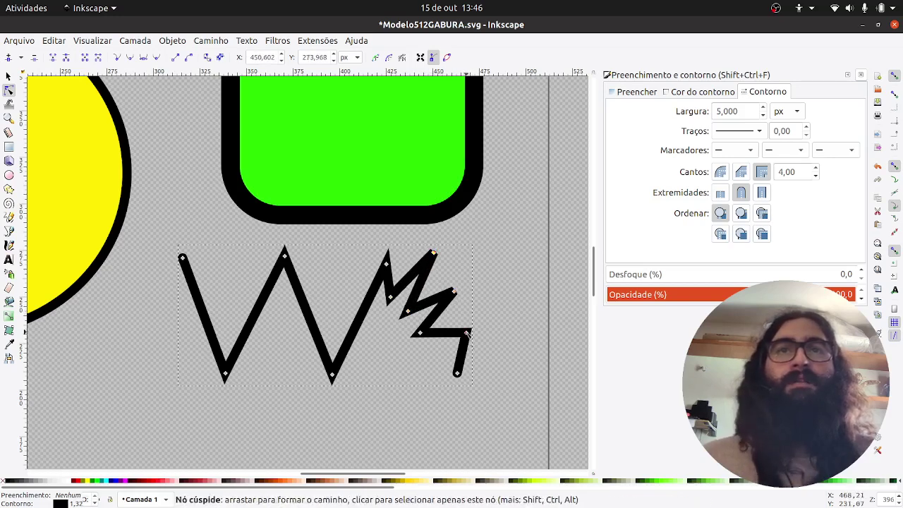
Reselect the path, lower its end node to about X 465.5, Y 199.5 px, and shift the lowest inner spike node to about X 446.3, Y 229.2 px
{"action": "left_click", "coordinate": [502, 378]}
{"action": "scroll", "coordinate": [502, 378], "scroll_direction": "down", "scroll_amount": 1}
{"action": "scroll", "coordinate": [502, 378], "scroll_direction": "right", "scroll_amount": 2}
{"action": "left_click", "coordinate": [409, 352]}
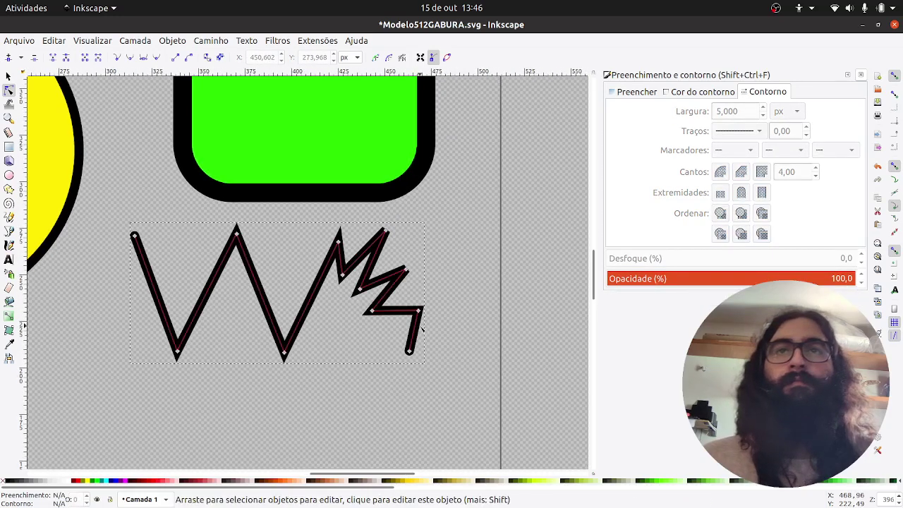
{"action": "left_click_drag", "start_coordinate": [409, 351], "coordinate": [413, 367]}
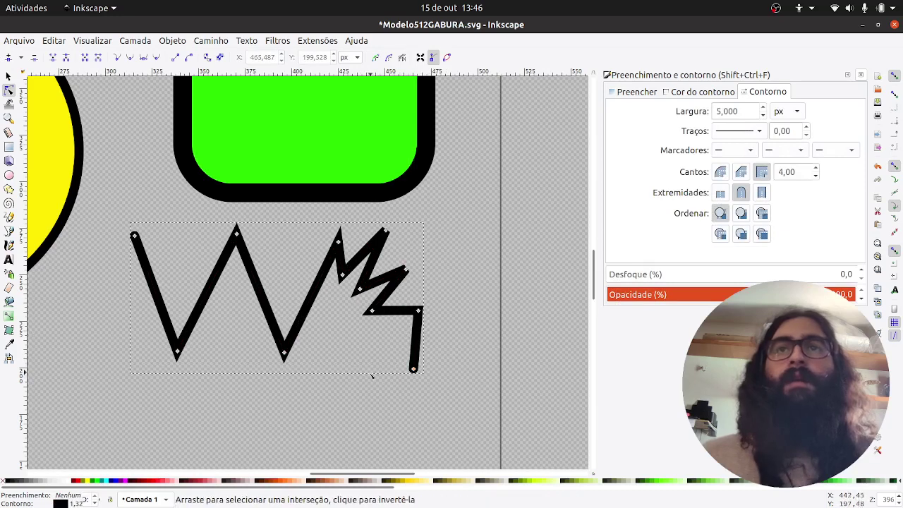
{"action": "scroll", "coordinate": [398, 348], "scroll_direction": "up", "scroll_amount": 4, "text": "ctrl"}
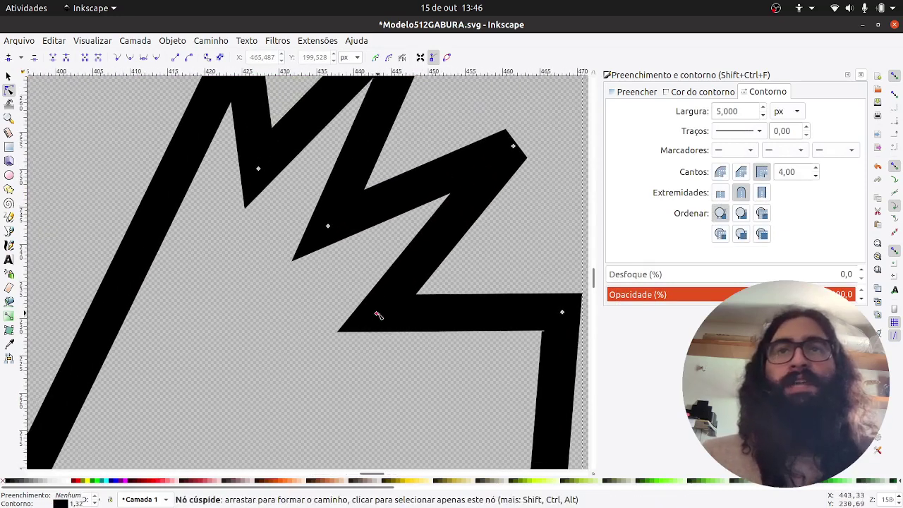
{"action": "left_click_drag", "start_coordinate": [376, 314], "coordinate": [400, 325]}
{"action": "scroll", "coordinate": [286, 349], "scroll_direction": "down", "scroll_amount": 4}
{"action": "scroll", "coordinate": [238, 355], "scroll_direction": "up", "scroll_amount": 1}
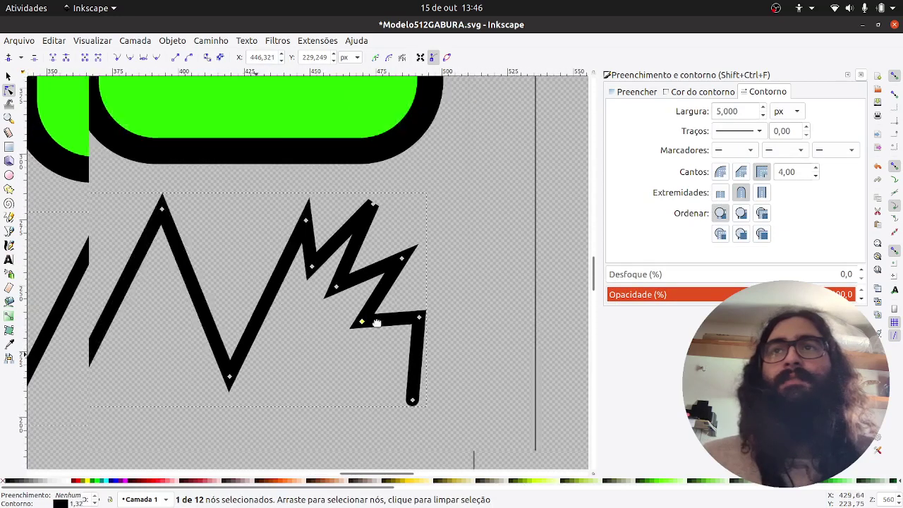
Move the path's start node outward to about X 298.6, Y 267.2 px and bend the first straight segment into an outward-bulging curve
{"action": "left_click_drag", "start_coordinate": [144, 231], "coordinate": [240, 227]}
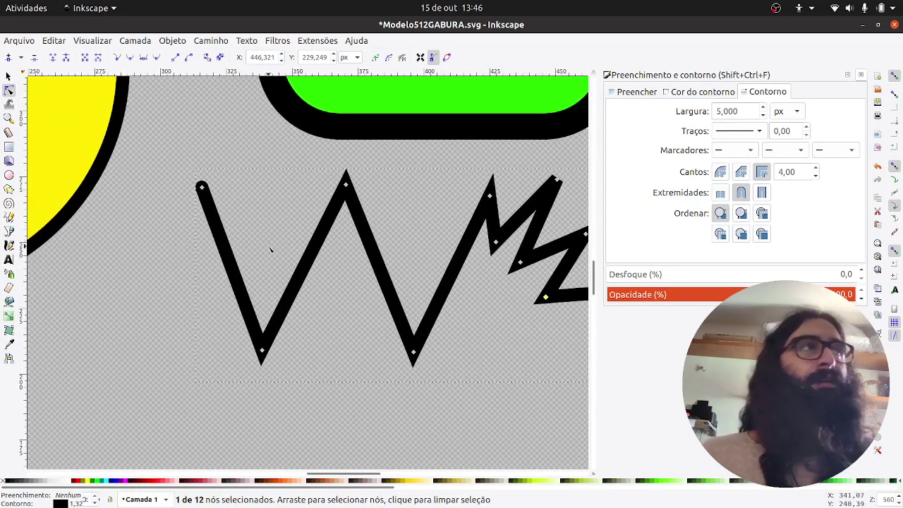
{"action": "left_click_drag", "start_coordinate": [255, 235], "coordinate": [294, 236]}
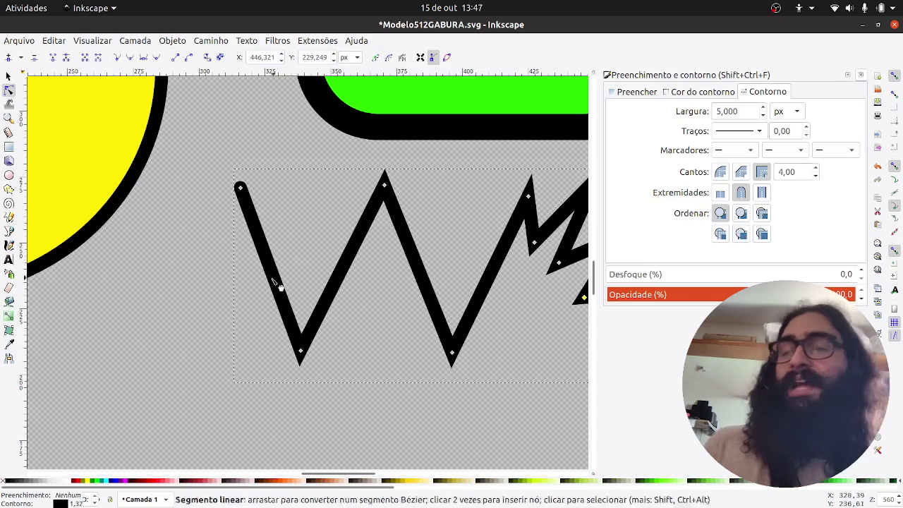
{"action": "scroll", "coordinate": [288, 248], "scroll_direction": "up", "scroll_amount": 2}
{"action": "left_click_drag", "start_coordinate": [334, 225], "coordinate": [359, 211]}
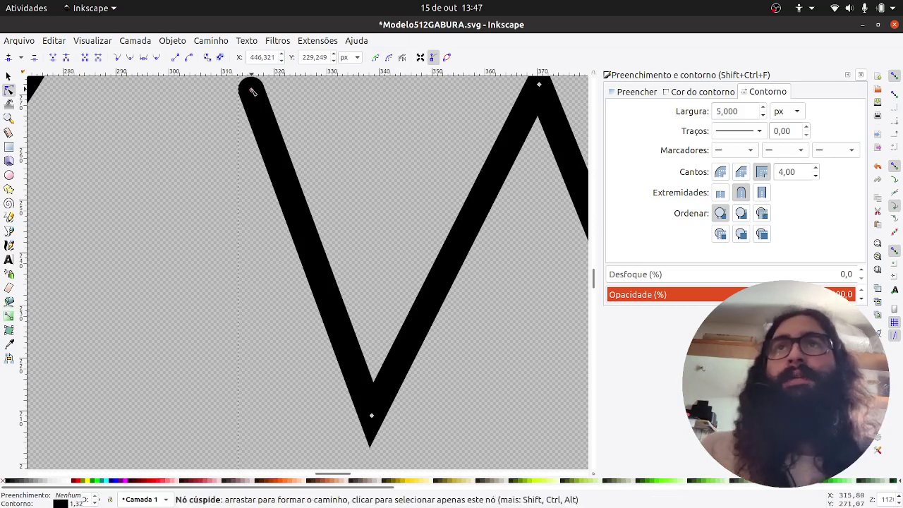
{"action": "left_click_drag", "start_coordinate": [252, 92], "coordinate": [161, 109]}
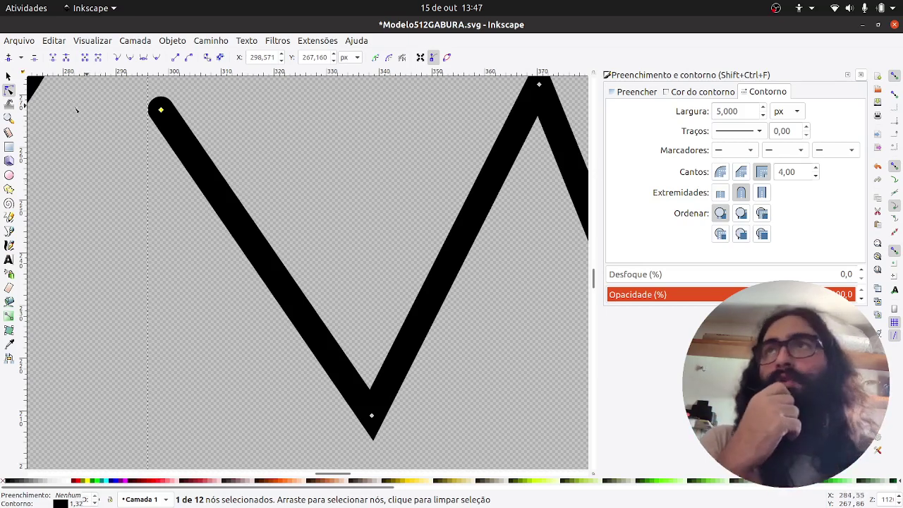
{"action": "left_click_drag", "start_coordinate": [258, 240], "coordinate": [318, 171]}
{"action": "left_click_drag", "start_coordinate": [336, 206], "coordinate": [180, 273]}
Insert a node on the second segment and move it down beside the first valley to about X 373.4, Y 207.4 px
{"action": "left_click_drag", "start_coordinate": [495, 331], "coordinate": [333, 278]}
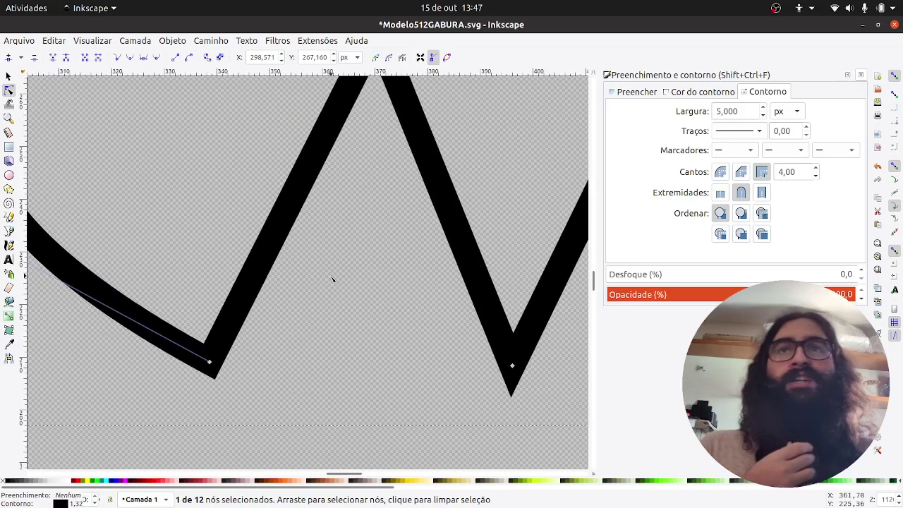
{"action": "double_click", "coordinate": [295, 195]}
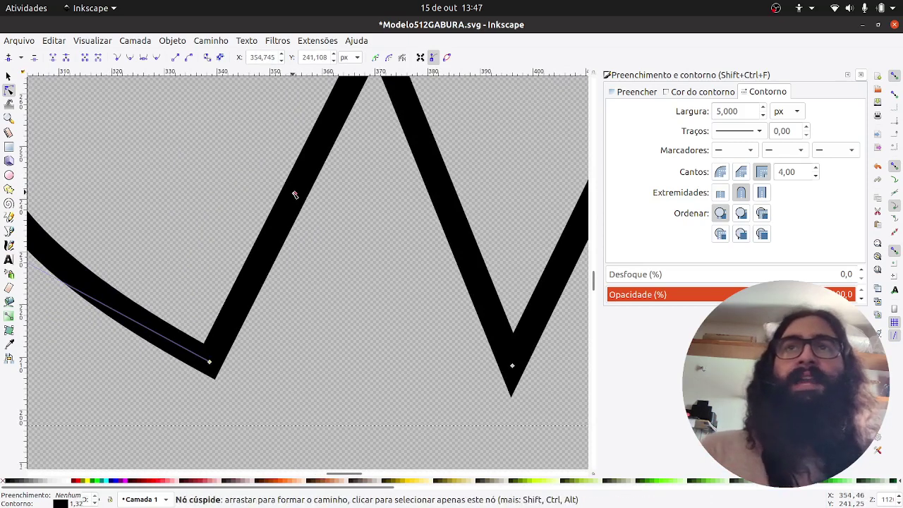
{"action": "left_click_drag", "start_coordinate": [295, 195], "coordinate": [393, 371]}
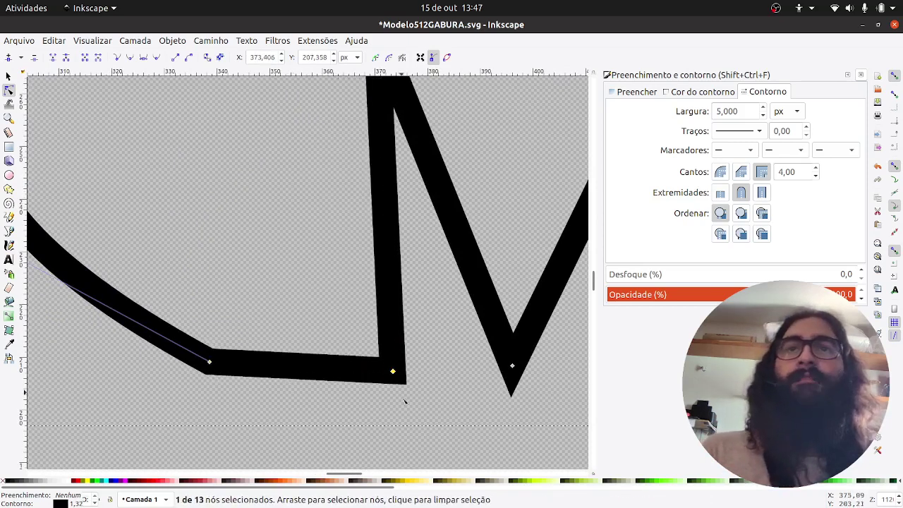
{"action": "left_click", "coordinate": [393, 372]}
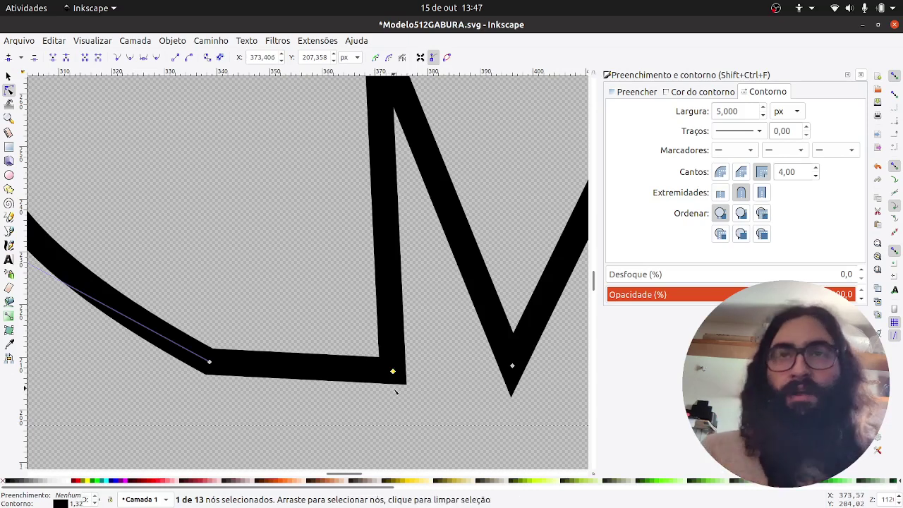
Make the new corner node smooth, move it to about X 365.2, Y 217.4 px, and shorten its upper handle to tighten the curve
{"action": "scroll", "coordinate": [396, 391], "scroll_direction": "up", "scroll_amount": 3}
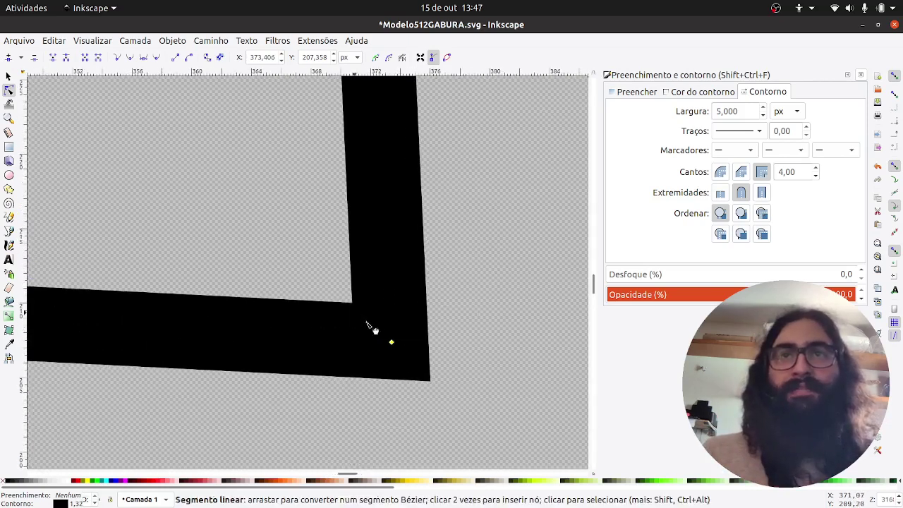
{"action": "scroll", "coordinate": [396, 355], "scroll_direction": "down", "scroll_amount": 3}
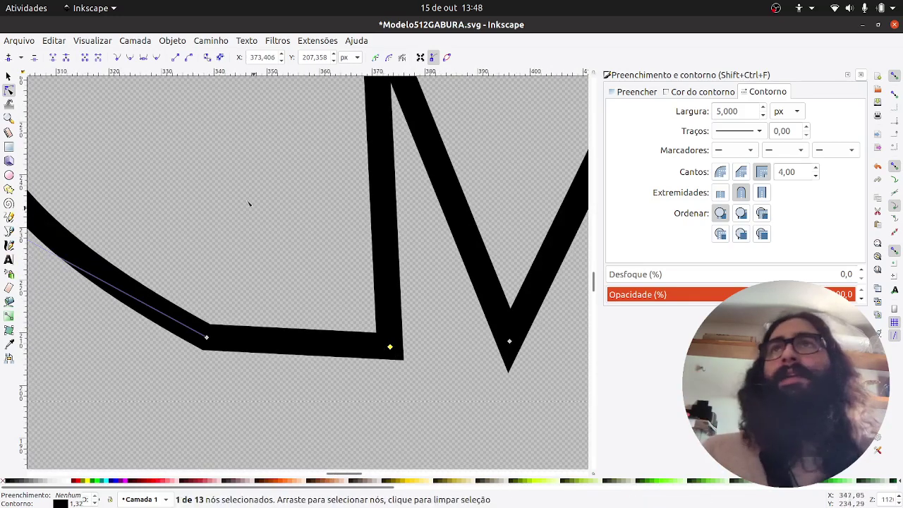
{"action": "left_click", "coordinate": [130, 65]}
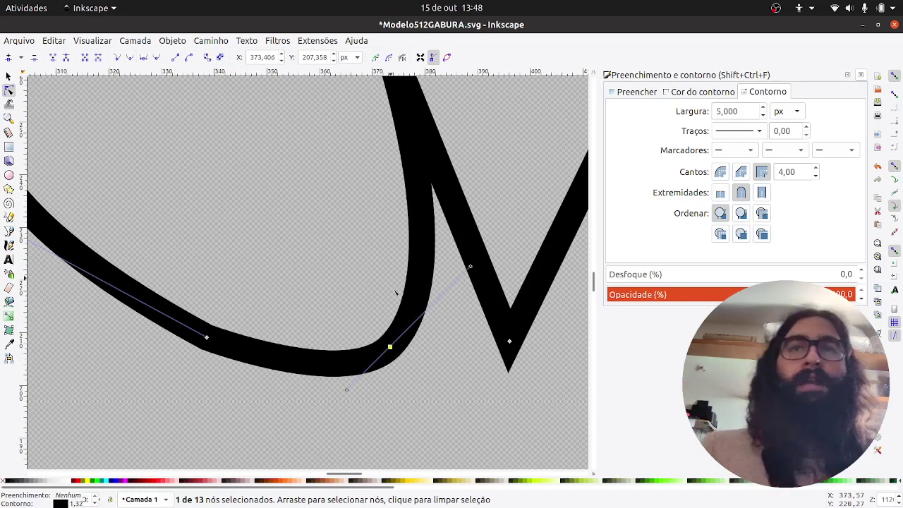
{"action": "left_click_drag", "start_coordinate": [390, 346], "coordinate": [363, 304]}
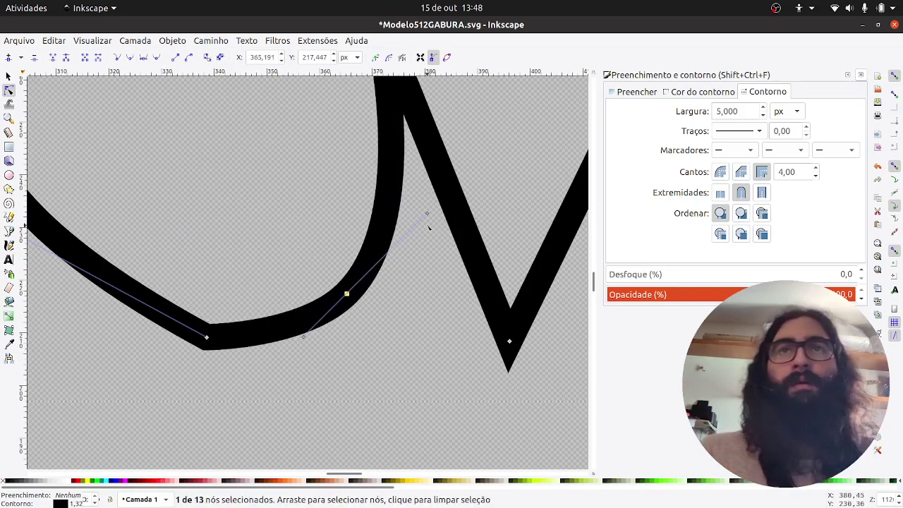
{"action": "left_click_drag", "start_coordinate": [427, 212], "coordinate": [413, 232]}
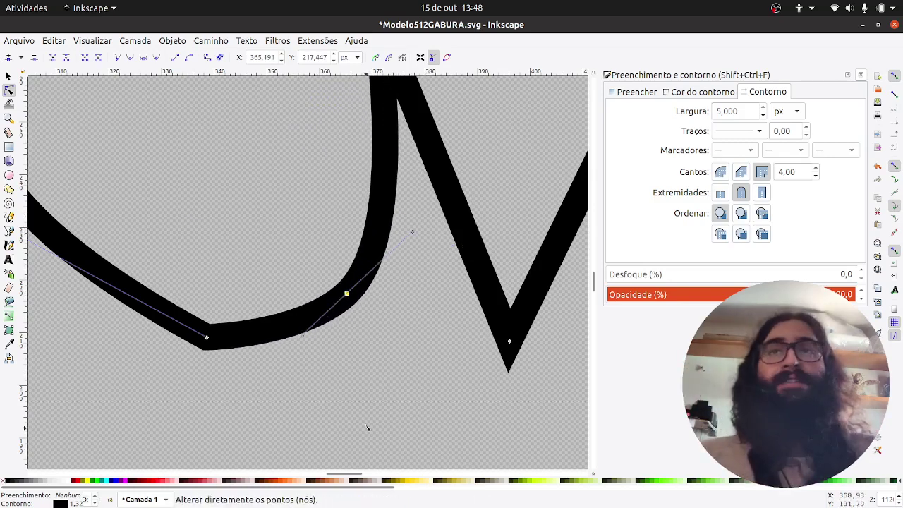
Nudge the smooth node up and inward to about X 363.1, Y 220.6 px, undoing the trial adjustment
{"action": "scroll", "coordinate": [388, 358], "scroll_direction": "down", "scroll_amount": 5}
{"action": "scroll", "coordinate": [388, 358], "scroll_direction": "up", "scroll_amount": 5}
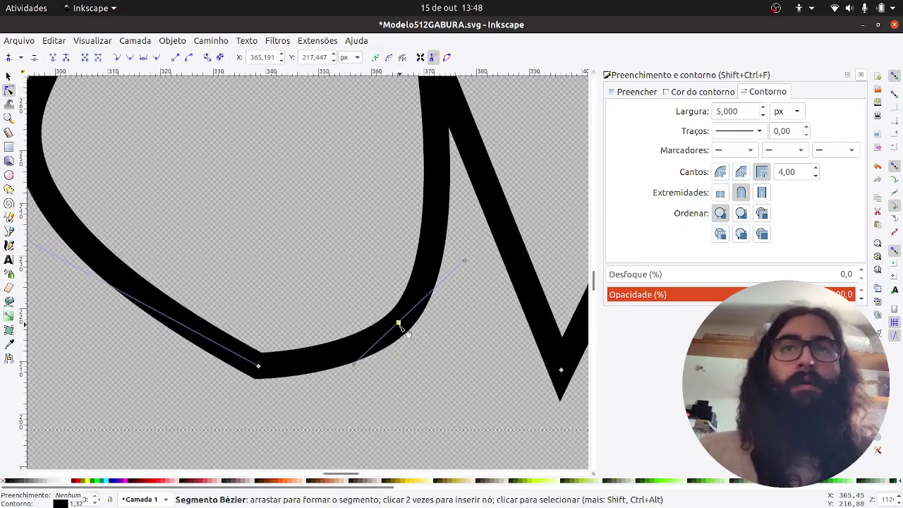
{"action": "mouse_move", "coordinate": [408, 327]}
{"action": "left_mouse_down"}
{"action": "mouse_move", "coordinate": [351, 254]}
{"action": "mouse_move", "coordinate": [374, 332]}
{"action": "mouse_move", "coordinate": [393, 343]}
{"action": "mouse_move", "coordinate": [402, 327]}
{"action": "mouse_move", "coordinate": [337, 268]}
{"action": "mouse_move", "coordinate": [403, 325]}
{"action": "mouse_move", "coordinate": [293, 209]}
{"action": "mouse_move", "coordinate": [351, 239]}
{"action": "mouse_move", "coordinate": [442, 363]}
{"action": "mouse_move", "coordinate": [244, 219]}
{"action": "mouse_move", "coordinate": [387, 306]}
{"action": "left_mouse_up"}
{"action": "key", "text": "ctrl+z"}
{"action": "scroll", "coordinate": [365, 292], "scroll_direction": "down", "scroll_amount": 3}
{"action": "scroll", "coordinate": [373, 407], "scroll_direction": "up", "scroll_amount": 2}
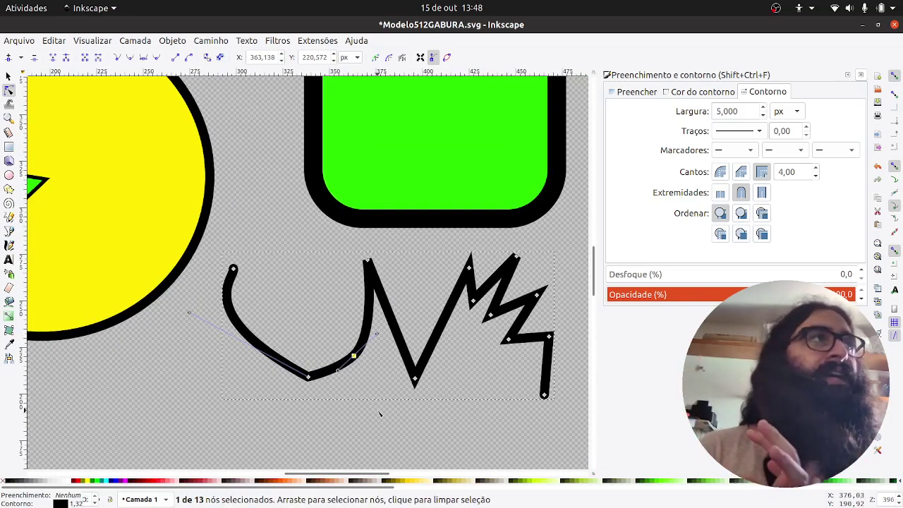
{"action": "scroll", "coordinate": [380, 414], "scroll_direction": "up", "scroll_amount": 1}
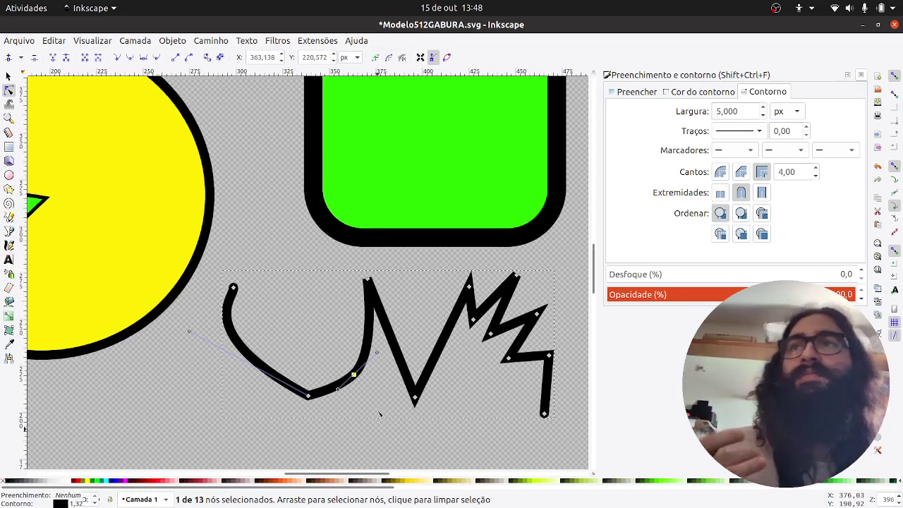
Move the whole path left as one object to about X 283.3, Y 197.5 px
{"action": "left_click", "coordinate": [8, 77]}
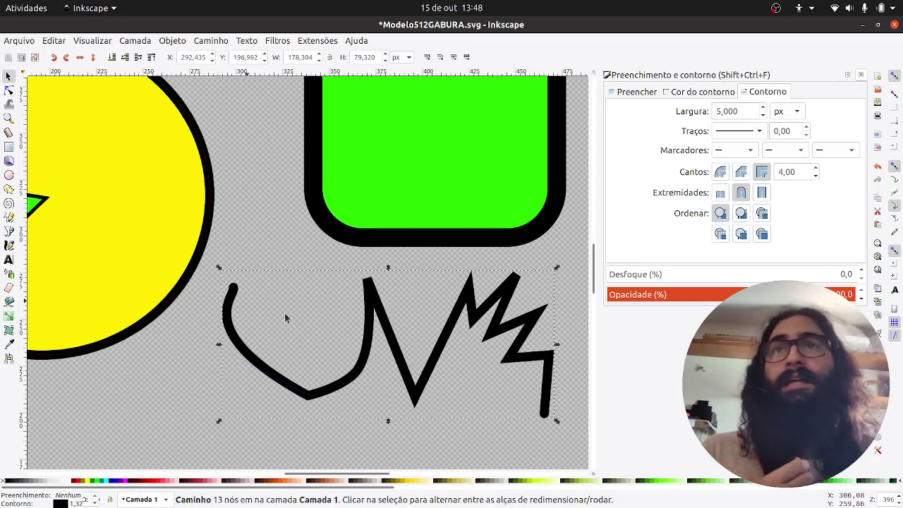
{"action": "mouse_move", "coordinate": [404, 374]}
{"action": "left_mouse_down"}
{"action": "mouse_move", "coordinate": [330, 352]}
{"action": "mouse_move", "coordinate": [391, 348]}
{"action": "mouse_move", "coordinate": [387, 375]}
{"action": "left_mouse_up"}
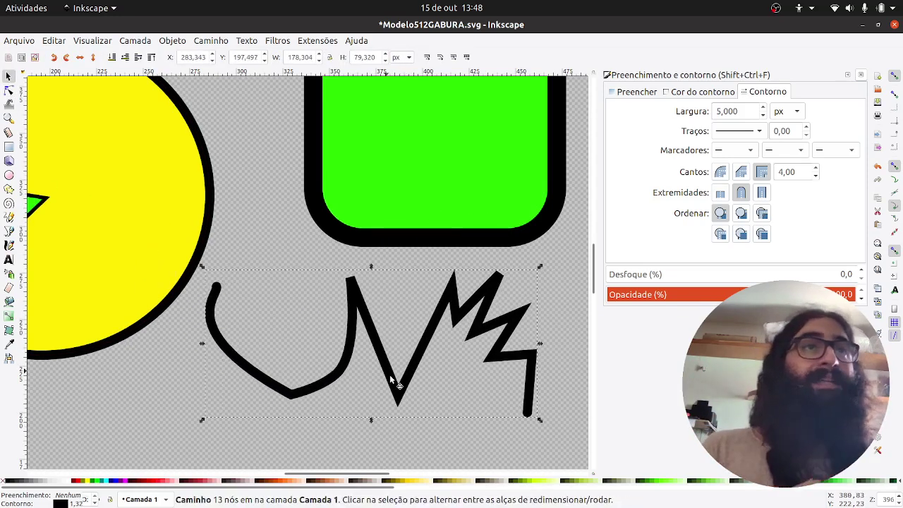
{"action": "scroll", "coordinate": [415, 374], "scroll_direction": "down", "scroll_amount": 1}
{"action": "scroll", "coordinate": [417, 374], "scroll_direction": "down", "scroll_amount": 4}
{"action": "scroll", "coordinate": [417, 374], "scroll_direction": "left", "scroll_amount": 2}
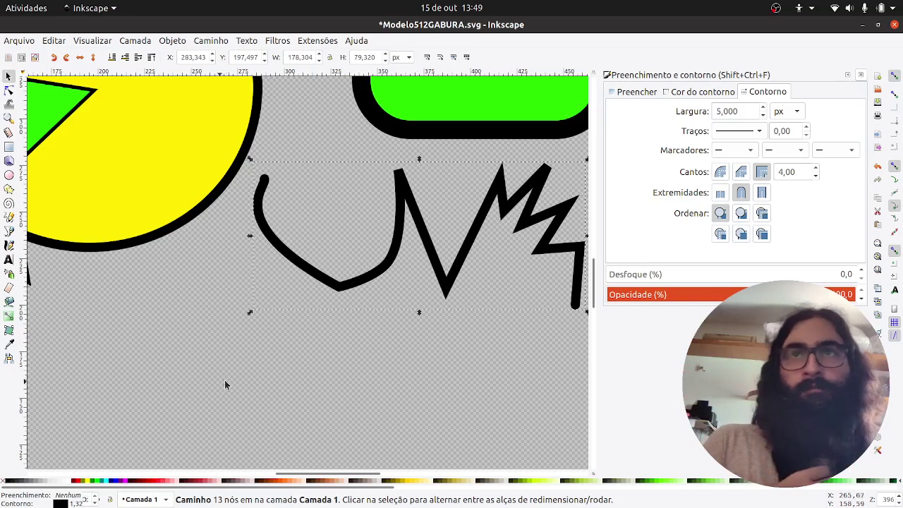
Draw an open four-segment quadrilateral about 59.5 × 45 px with the Bézier tool, in the empty area below the zigzag path
{"action": "left_click", "coordinate": [307, 358]}
{"action": "left_click", "coordinate": [9, 231]}
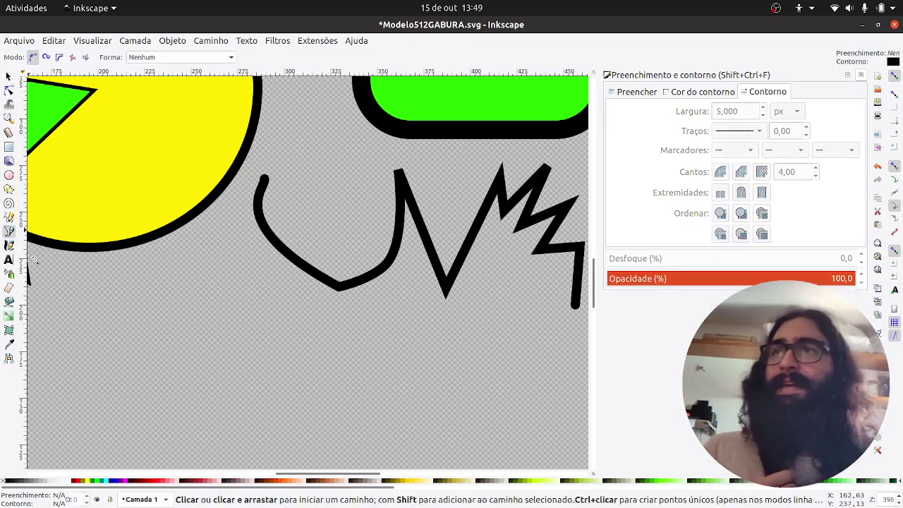
{"action": "scroll", "coordinate": [256, 387], "scroll_direction": "up", "scroll_amount": 2}
{"action": "scroll", "coordinate": [265, 381], "scroll_direction": "down", "scroll_amount": 2}
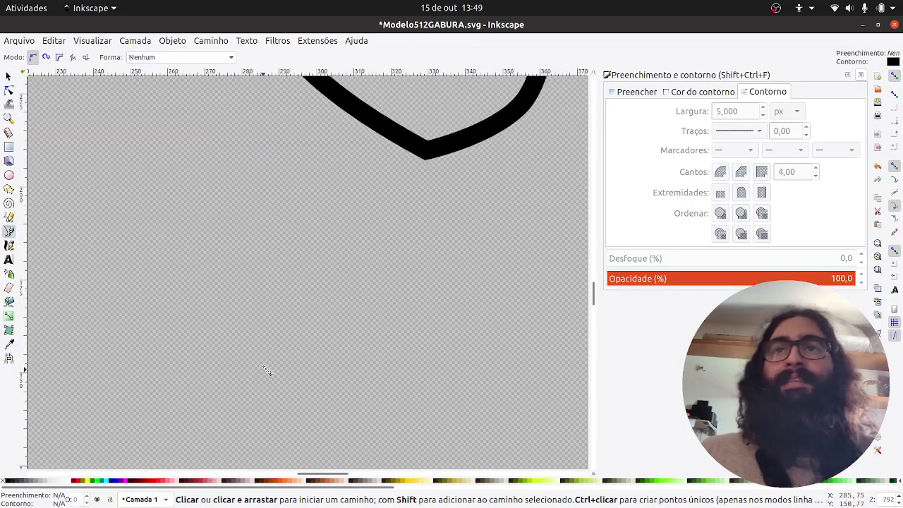
{"action": "left_click", "coordinate": [153, 288]}
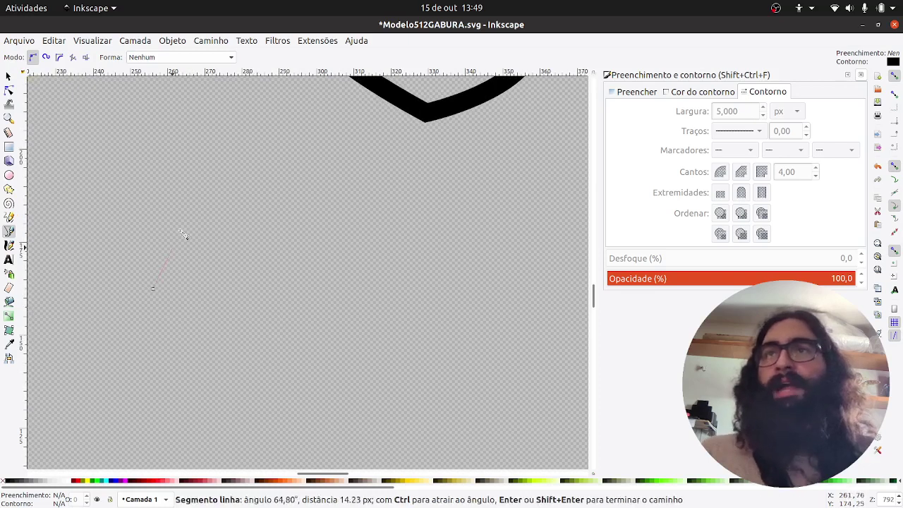
{"action": "left_click", "coordinate": [189, 143]}
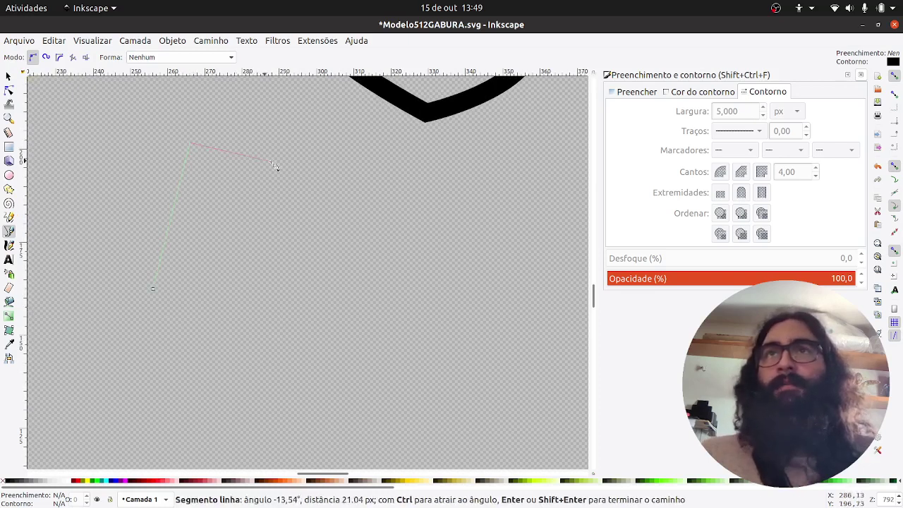
{"action": "left_click", "coordinate": [371, 163]}
{"action": "left_click", "coordinate": [361, 306]}
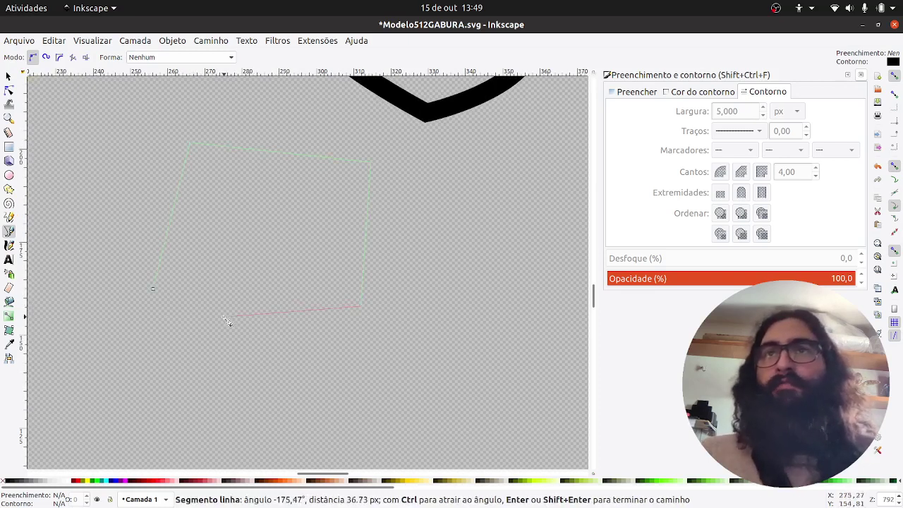
{"action": "left_click", "coordinate": [188, 304]}
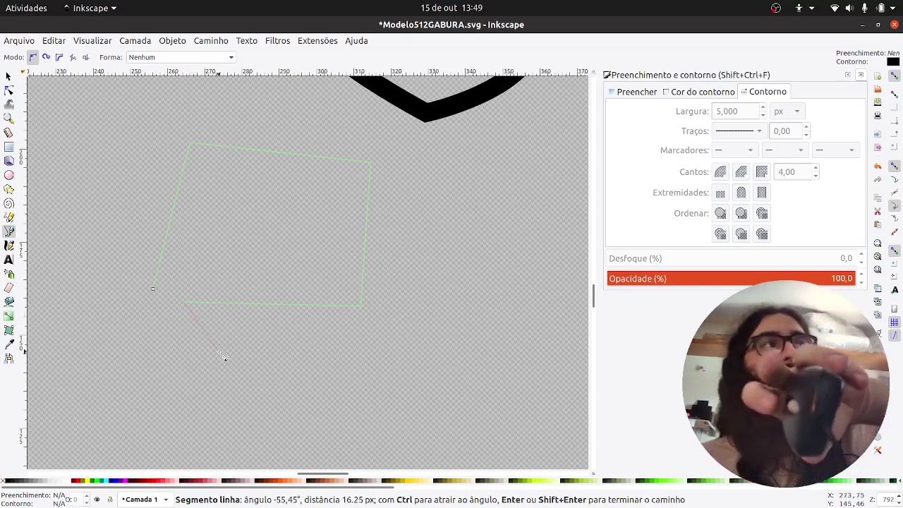
{"action": "key", "text": "Return"}
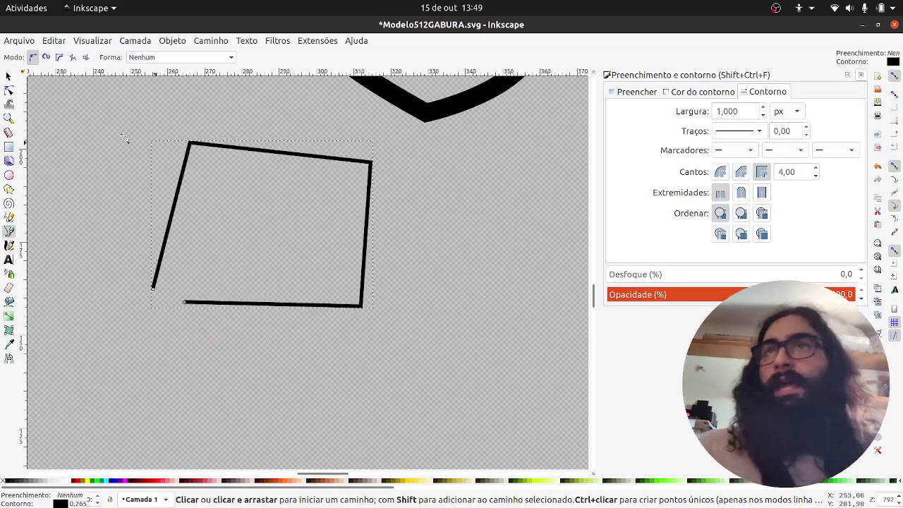
Try stroke widths of 10 px and 5 px on the new quadrilateral path
{"action": "left_click", "coordinate": [8, 76]}
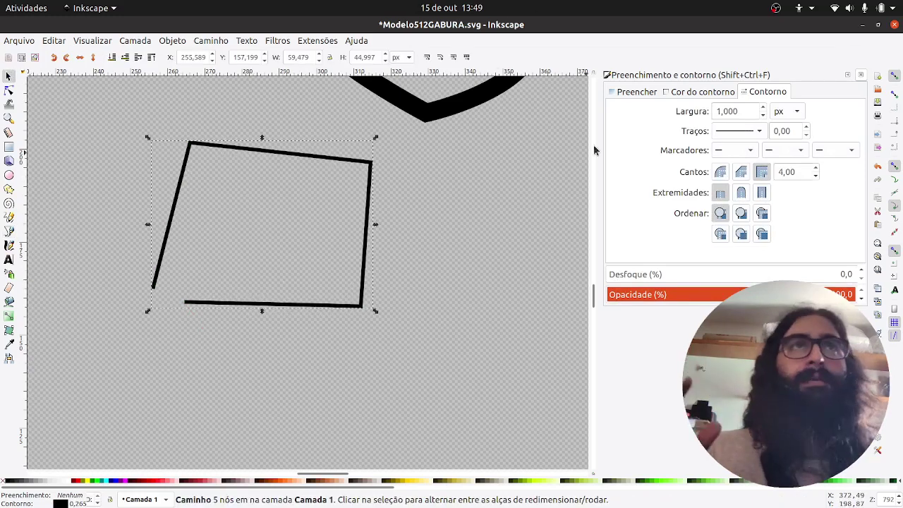
{"action": "left_click", "coordinate": [754, 110]}
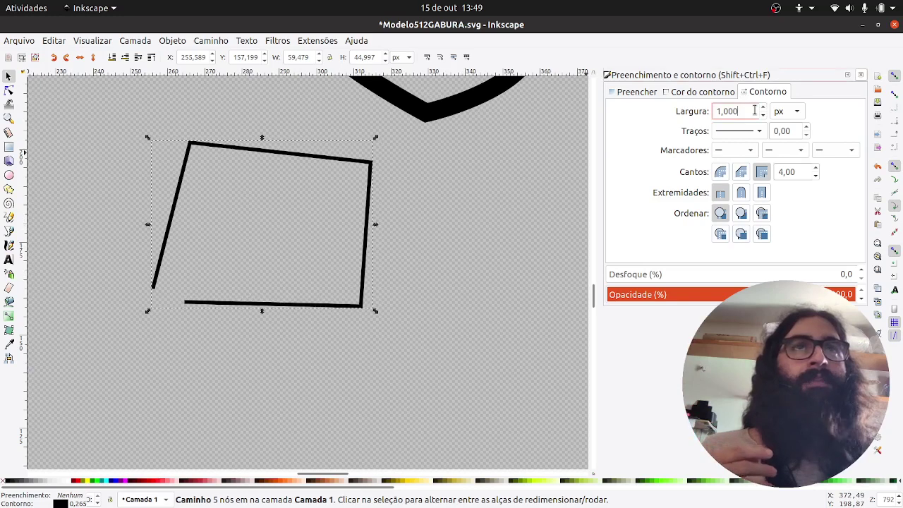
{"action": "double_click", "coordinate": [754, 111]}
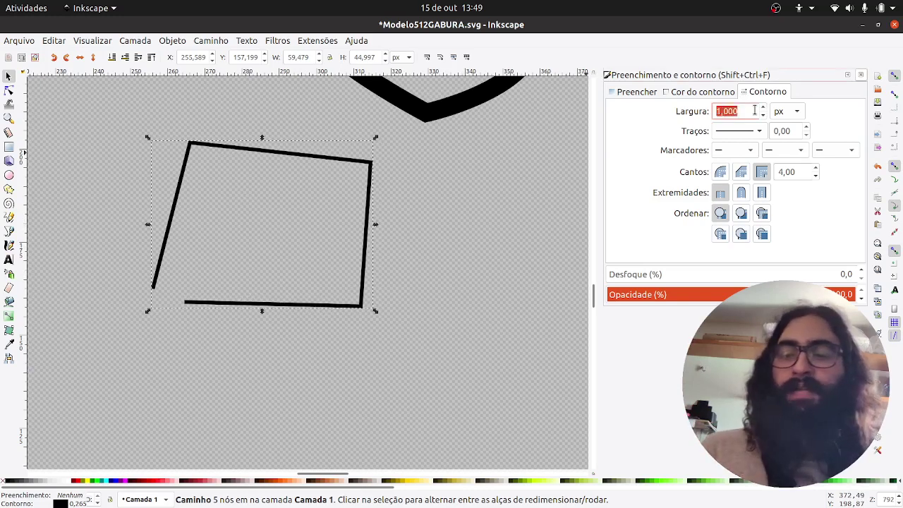
{"action": "type", "text": "1"}
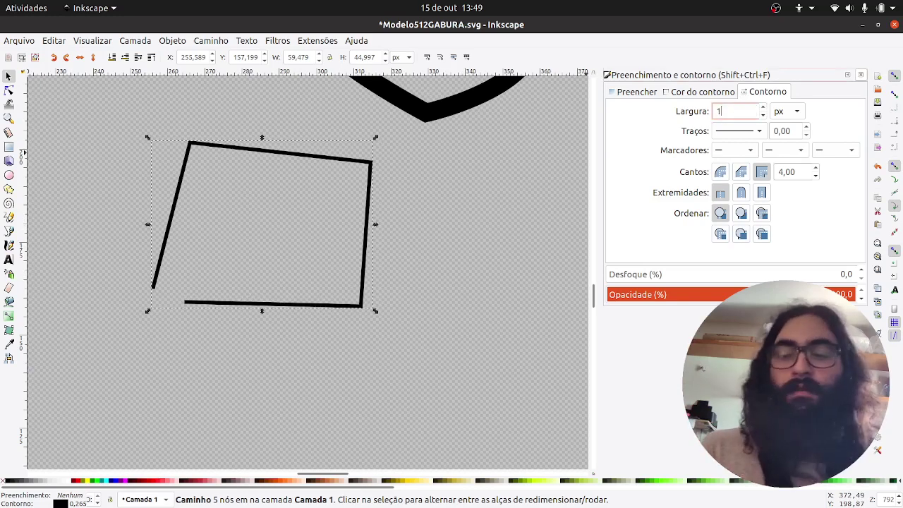
{"action": "type", "text": "0"}
{"action": "key", "text": "Return"}
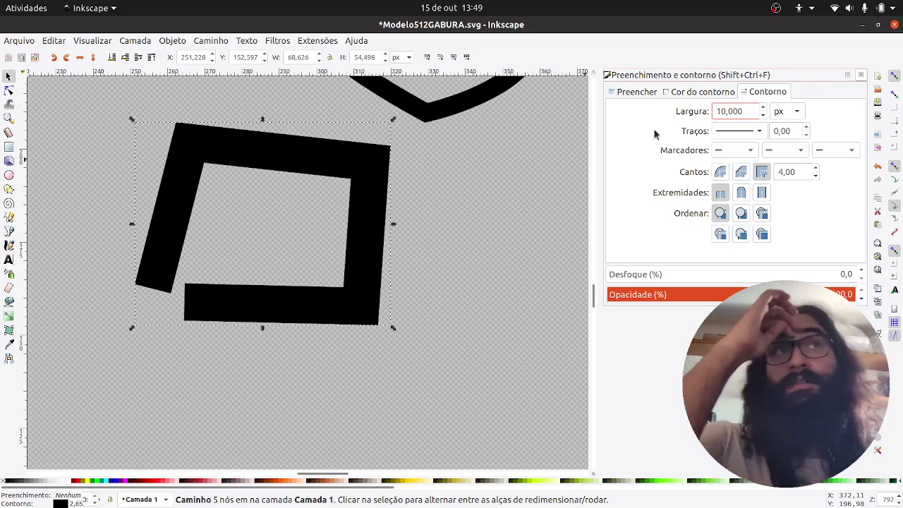
{"action": "triple_click", "coordinate": [739, 111]}
{"action": "type", "text": "5"}
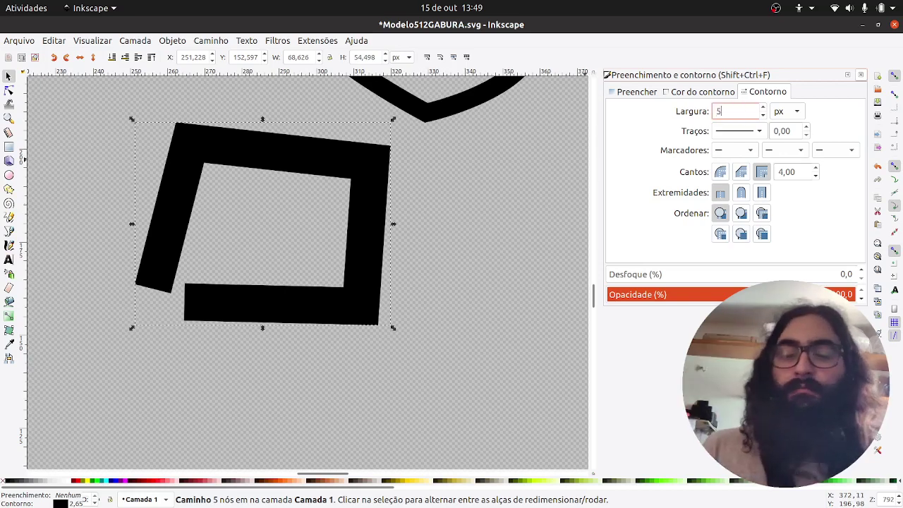
{"action": "key", "text": "Return"}
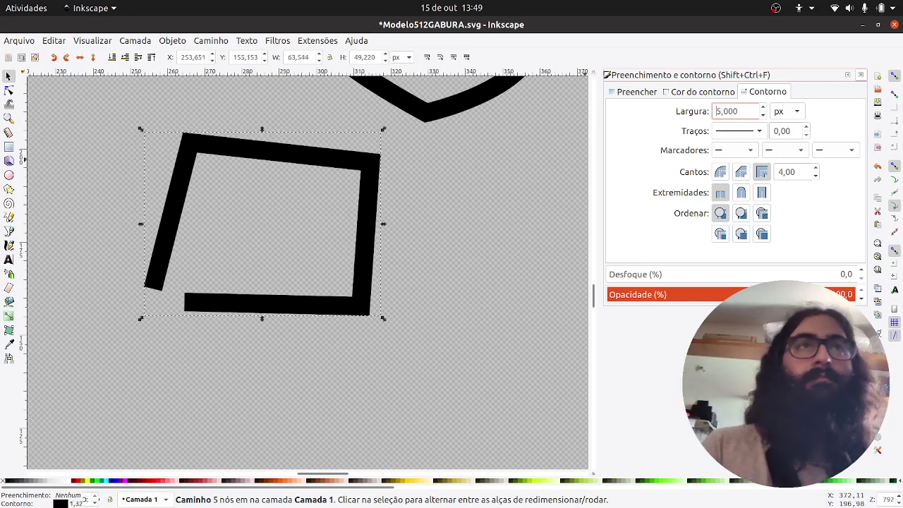
Set the quadrilateral path's stroke width to 2 px
{"action": "triple_click", "coordinate": [740, 111]}
{"action": "type", "text": "2"}
{"action": "key", "text": "Return"}
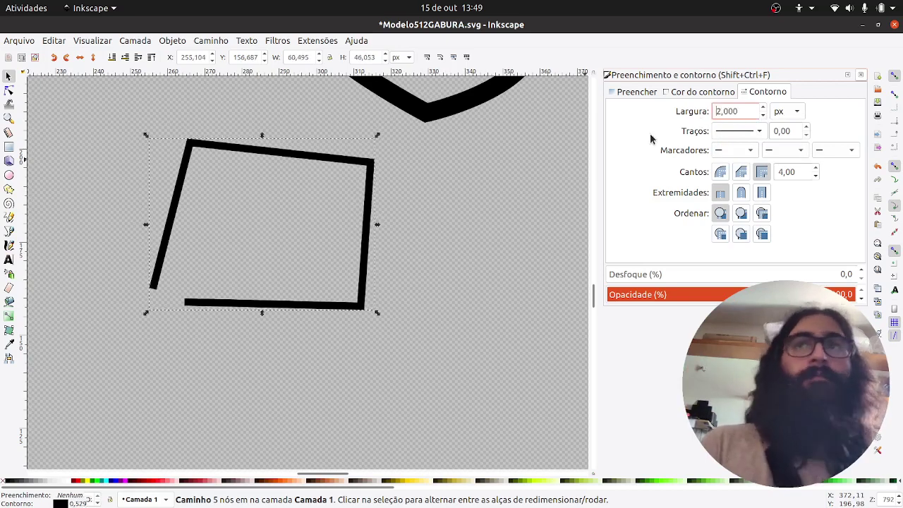
Give the open quadrilateral path a flat, fully saturated red fill
{"action": "left_click", "coordinate": [708, 93]}
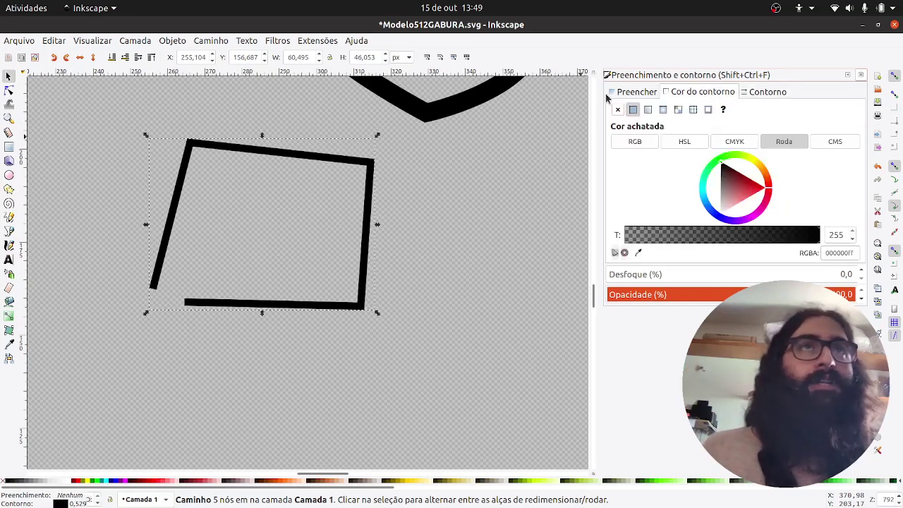
{"action": "left_click", "coordinate": [616, 95]}
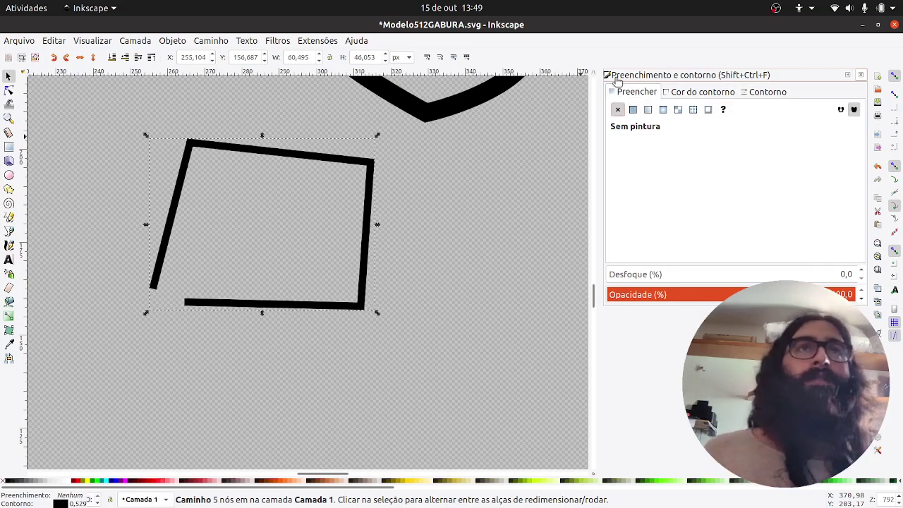
{"action": "left_click", "coordinate": [632, 110]}
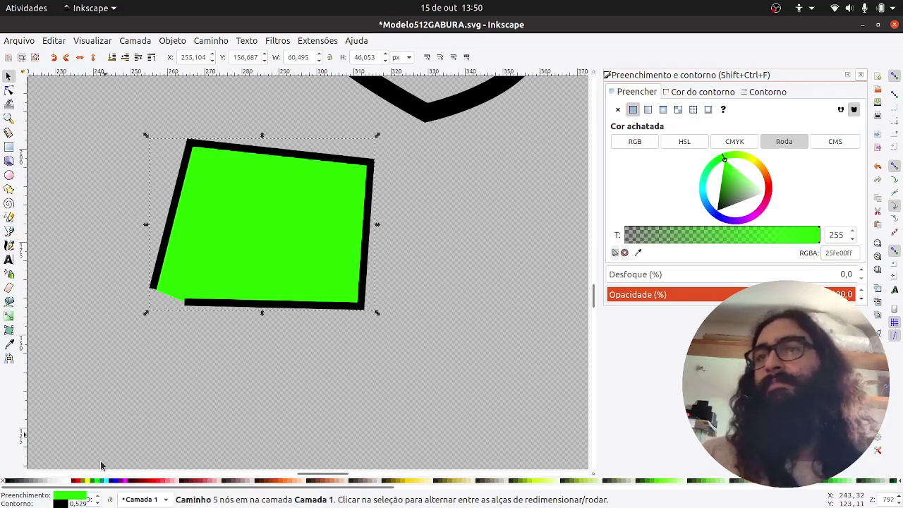
{"action": "left_click", "coordinate": [770, 186]}
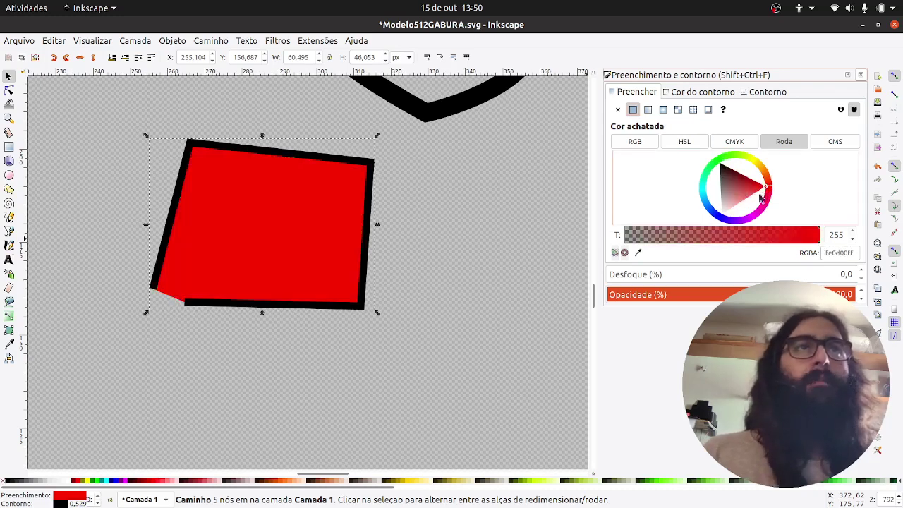
{"action": "mouse_move", "coordinate": [749, 192]}
{"action": "left_mouse_down"}
{"action": "mouse_move", "coordinate": [746, 177]}
{"action": "mouse_move", "coordinate": [766, 186]}
{"action": "left_mouse_up"}
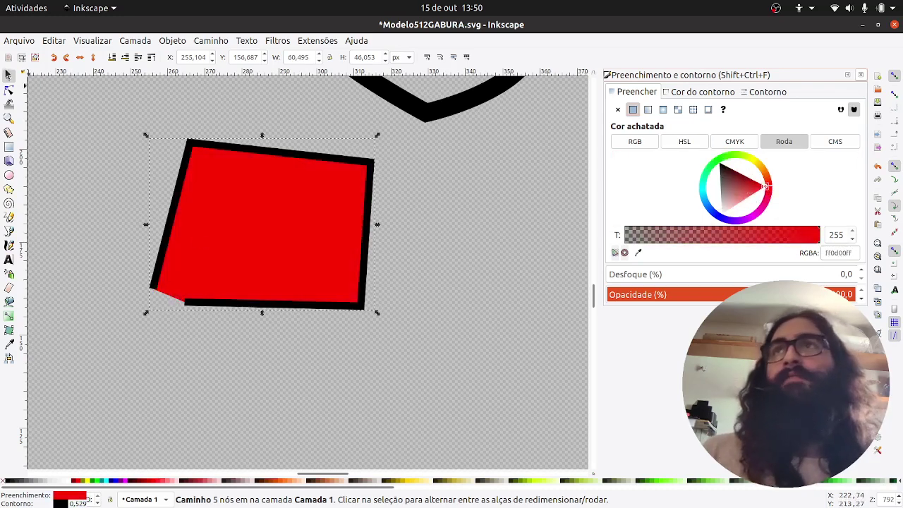
Move the open end node of the bottom segment down and inward to about X 278.8, Y 152.0 px
{"action": "left_click", "coordinate": [9, 91]}
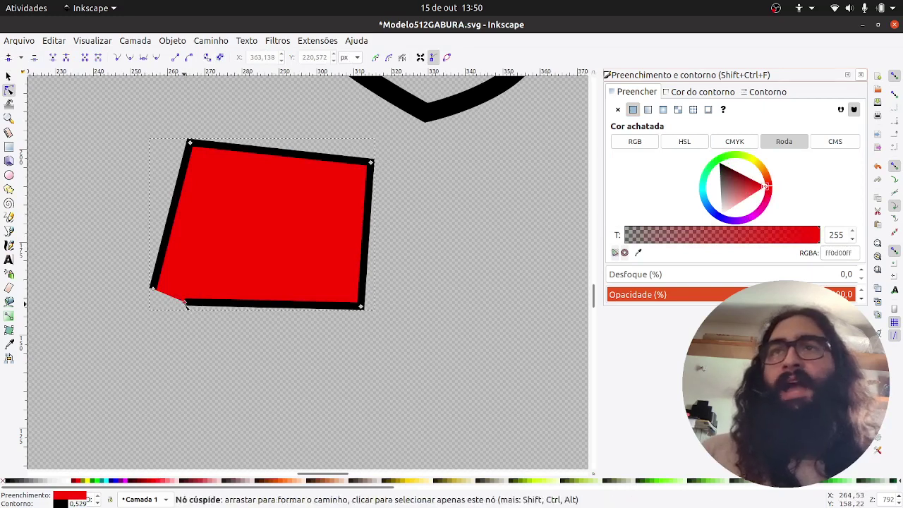
{"action": "left_click_drag", "start_coordinate": [185, 304], "coordinate": [239, 327]}
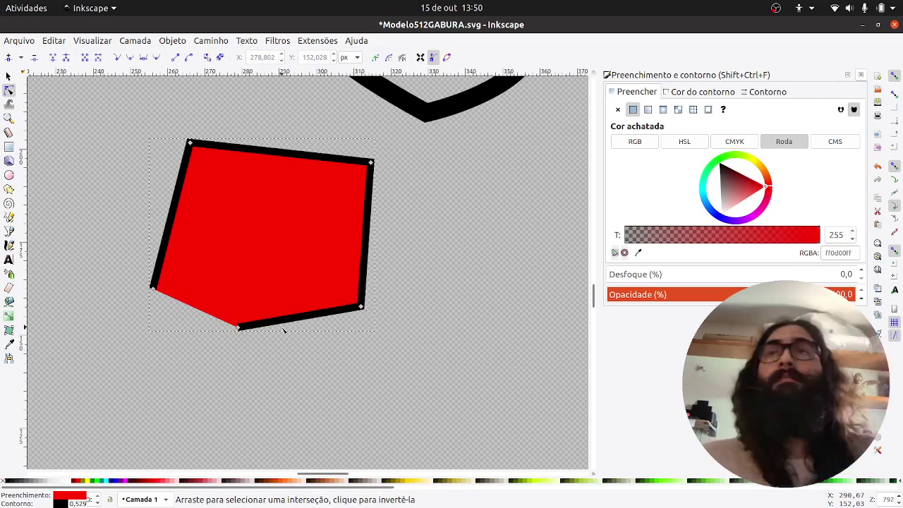
{"action": "left_click", "coordinate": [456, 204]}
Move the red polygon up to where the red square meets the yellow circle, at about X 168.7, Y 377.5 px
{"action": "scroll", "coordinate": [455, 205], "scroll_direction": "down", "scroll_amount": 3}
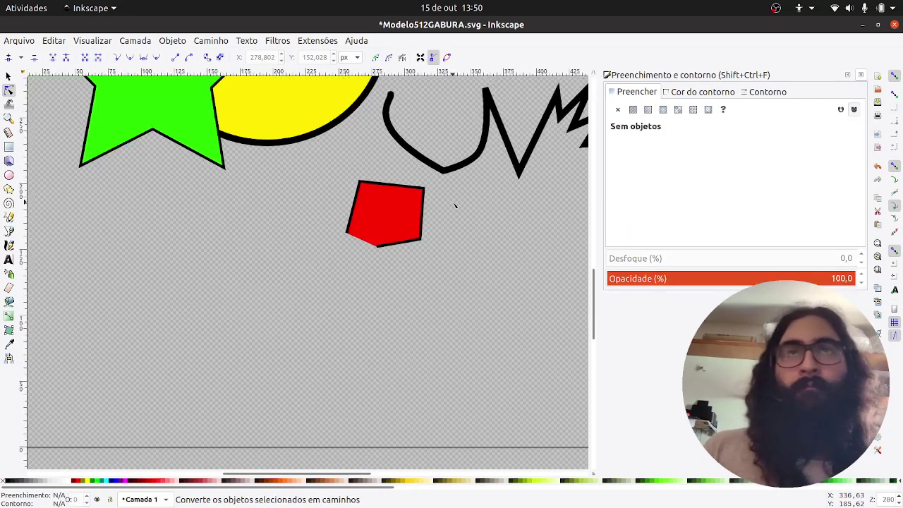
{"action": "scroll", "coordinate": [455, 206], "scroll_direction": "down", "scroll_amount": 2}
{"action": "left_click_drag", "start_coordinate": [360, 247], "coordinate": [398, 380]}
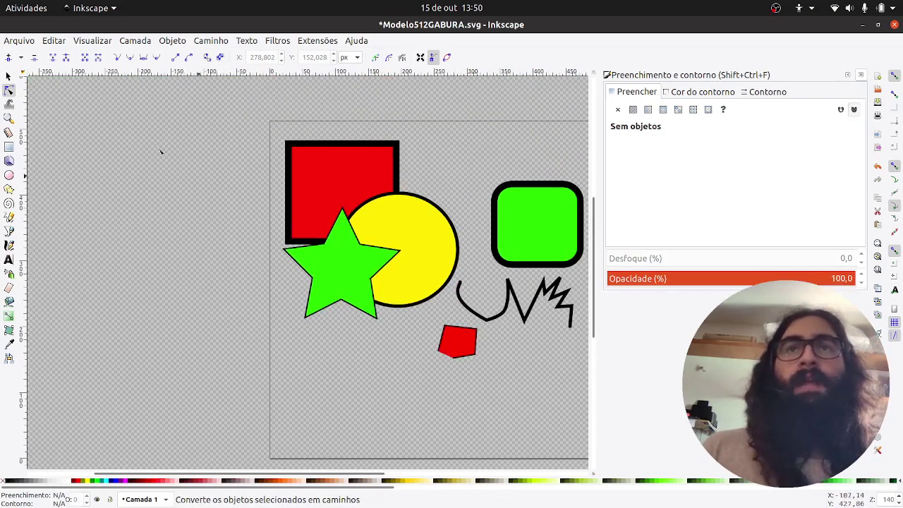
{"action": "left_click", "coordinate": [8, 76]}
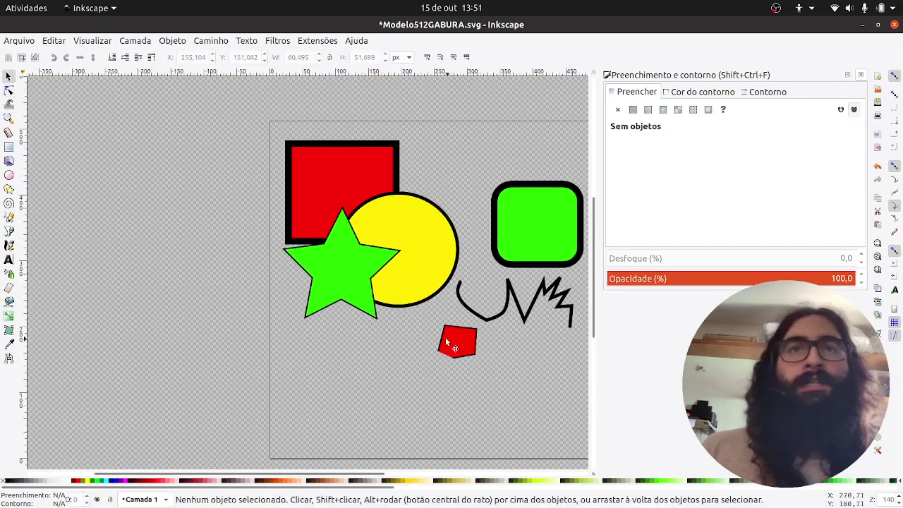
{"action": "left_click_drag", "start_coordinate": [477, 358], "coordinate": [419, 207]}
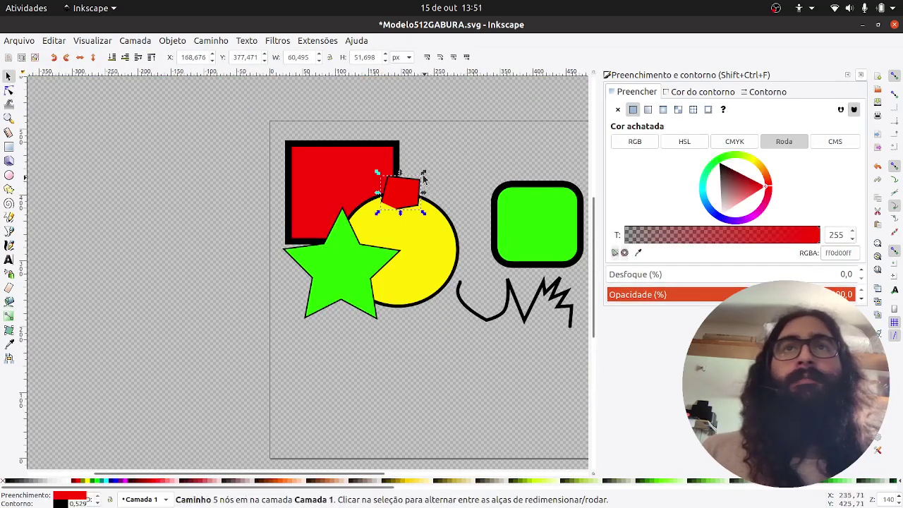
Recolour the polygon's fill orange and enlarge it to about 135.6 × 101.4 px over the circle's upper right edge
{"action": "left_click", "coordinate": [767, 169]}
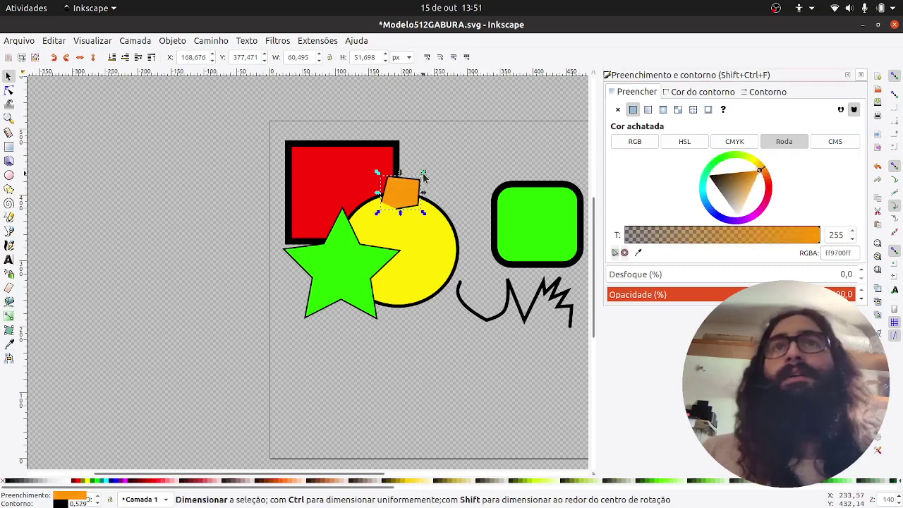
{"action": "left_click_drag", "start_coordinate": [425, 178], "coordinate": [487, 155]}
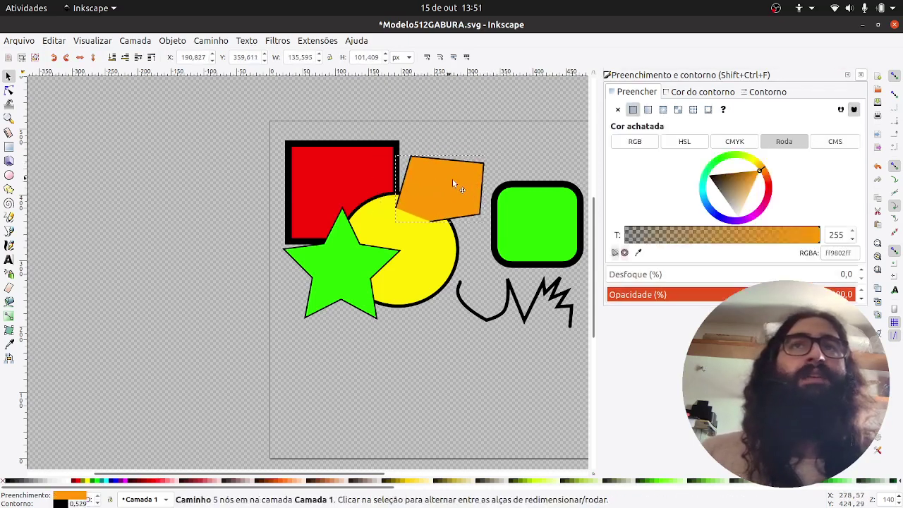
{"action": "left_click_drag", "start_coordinate": [453, 180], "coordinate": [450, 194]}
{"action": "left_click", "coordinate": [533, 183]}
{"action": "left_click", "coordinate": [532, 140]}
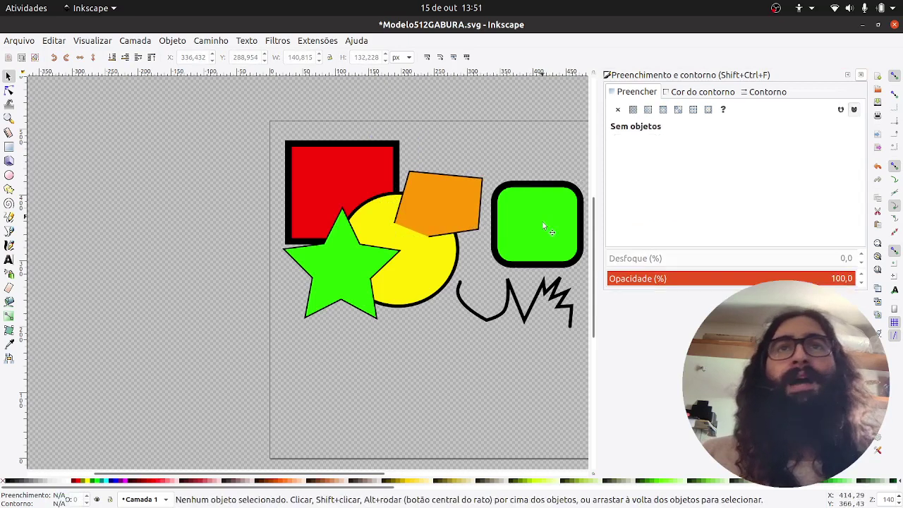
Move the green rounded rectangle over the red square's upper left corner, at about X -60.7, Y 397.9 px, and fill it magenta
{"action": "left_click_drag", "start_coordinate": [542, 226], "coordinate": [254, 147]}
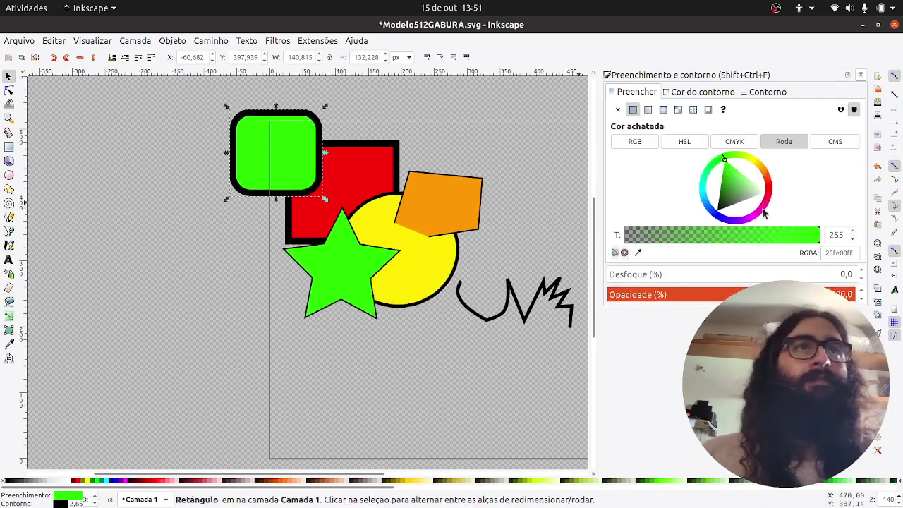
{"action": "left_click", "coordinate": [756, 207]}
{"action": "left_click", "coordinate": [541, 319]}
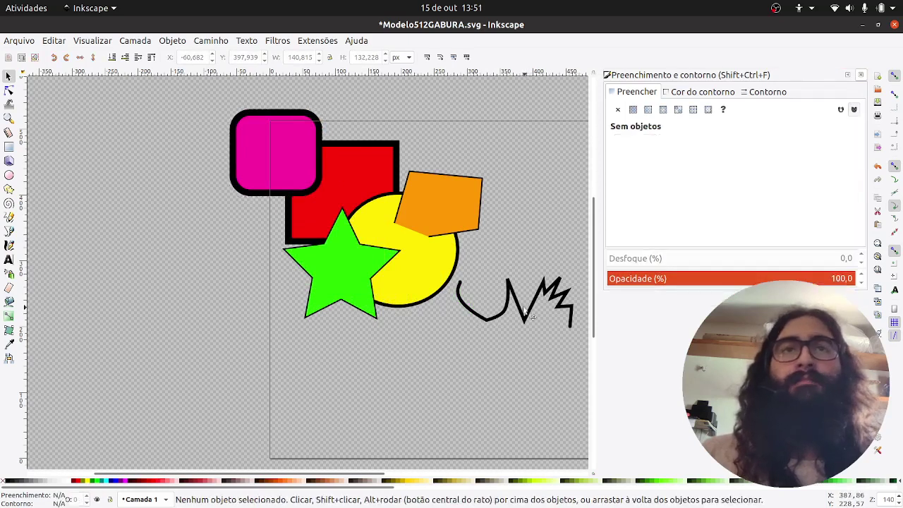
Move the zigzag path partly onto the yellow circle and the green star left to about X -34.4, Y 213.8 px
{"action": "left_click_drag", "start_coordinate": [533, 317], "coordinate": [473, 286]}
{"action": "left_click_drag", "start_coordinate": [322, 282], "coordinate": [286, 280]}
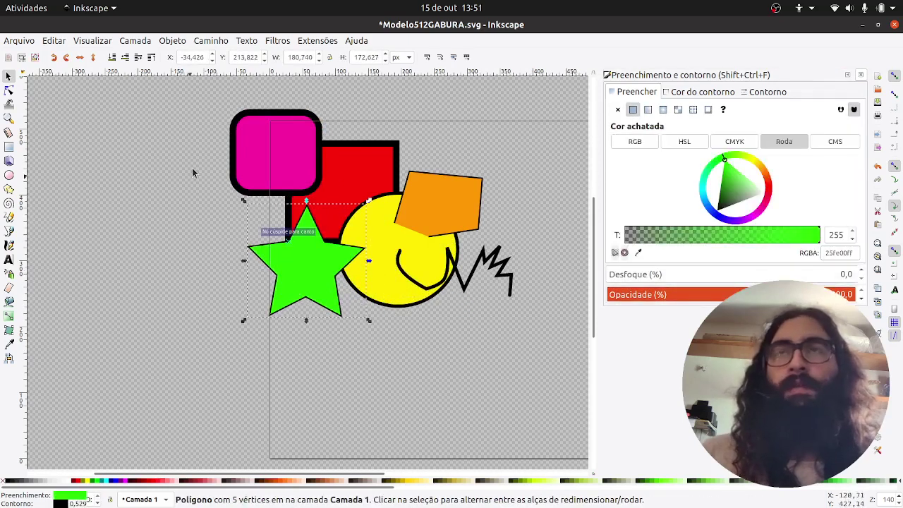
Select all the shapes and move them together right onto the page, to about X 97.2, Y 163.1 px
{"action": "left_click_drag", "start_coordinate": [181, 105], "coordinate": [522, 374]}
{"action": "left_click_drag", "start_coordinate": [375, 216], "coordinate": [480, 250]}
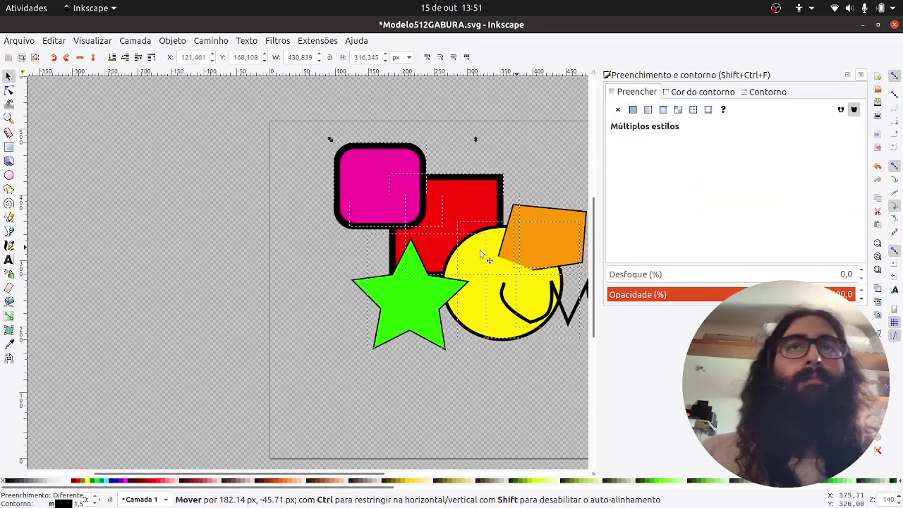
{"action": "left_click", "coordinate": [377, 374]}
Move the orange polygon to about X 304.6, Y 312.9 px and the zigzag path to about X 331, Y 197.3 px
{"action": "left_click_drag", "start_coordinate": [470, 407], "coordinate": [340, 381]}
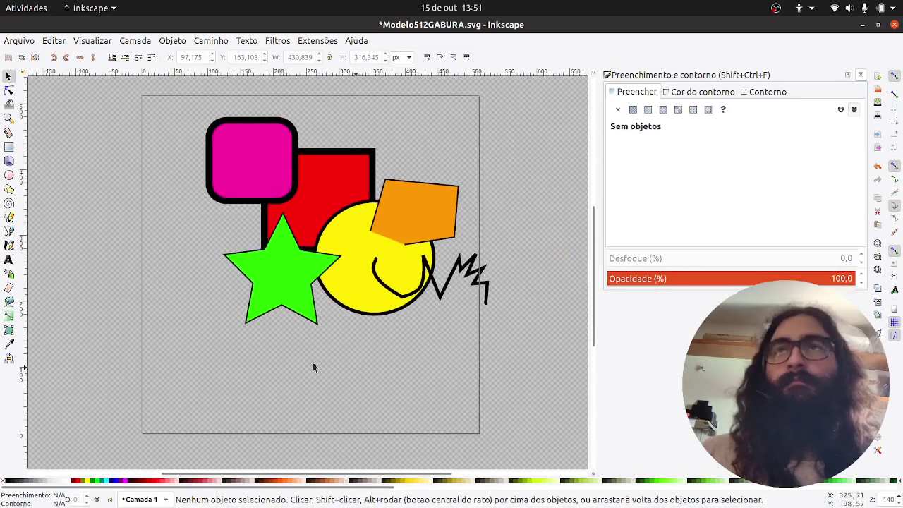
{"action": "scroll", "coordinate": [446, 134], "scroll_direction": "up", "scroll_amount": 1, "text": "ctrl"}
{"action": "left_click", "coordinate": [419, 253]}
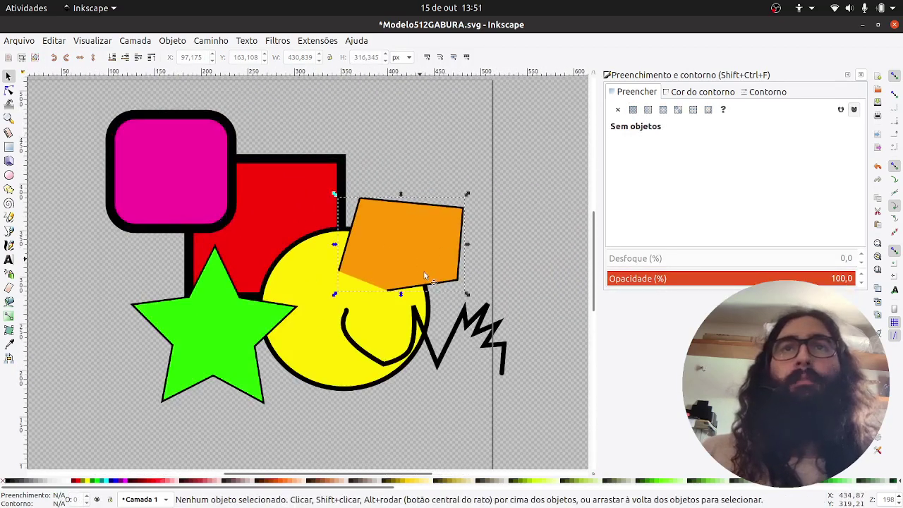
{"action": "left_click_drag", "start_coordinate": [420, 253], "coordinate": [383, 224]}
{"action": "left_click", "coordinate": [500, 222]}
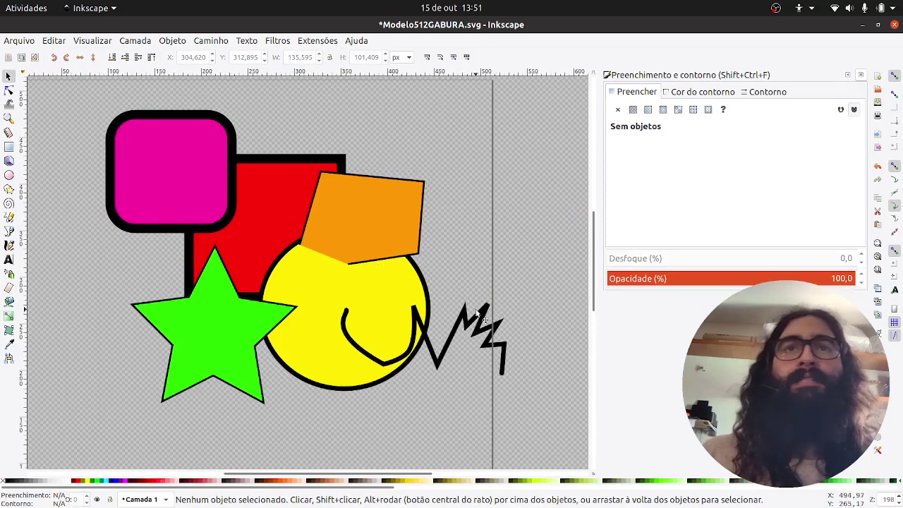
{"action": "left_click_drag", "start_coordinate": [481, 324], "coordinate": [458, 322]}
{"action": "left_click_drag", "start_coordinate": [336, 394], "coordinate": [368, 400]}
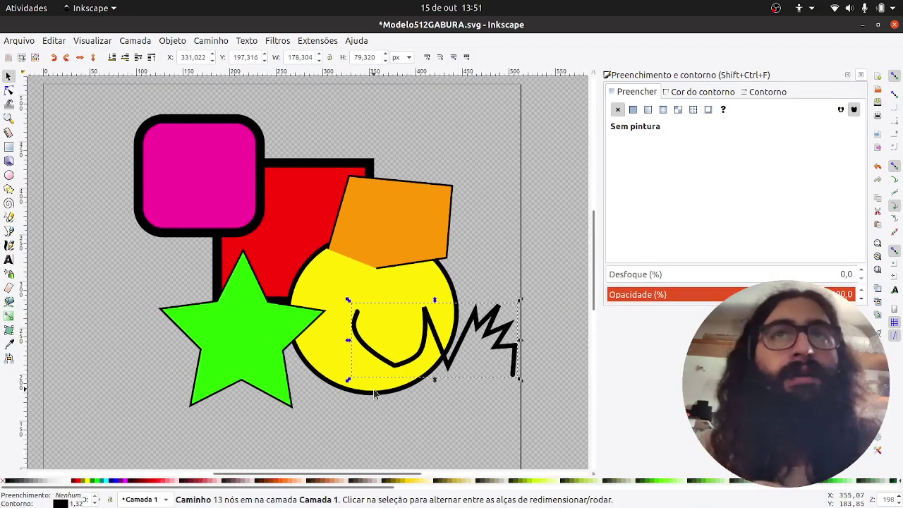
Lower the magenta rounded rectangle behind the red square and raise it back in front
{"action": "left_click", "coordinate": [185, 169]}
{"action": "left_click", "coordinate": [123, 288]}
{"action": "left_click", "coordinate": [178, 212]}
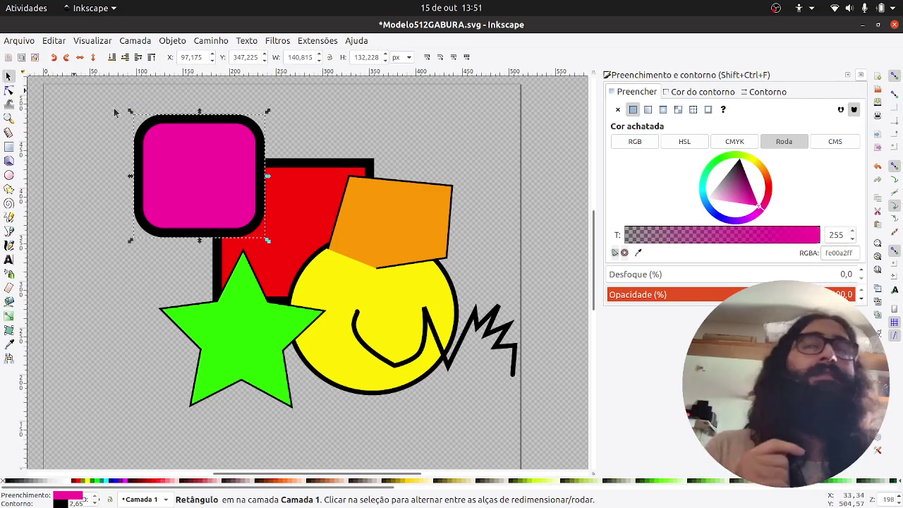
{"action": "left_click", "coordinate": [125, 57]}
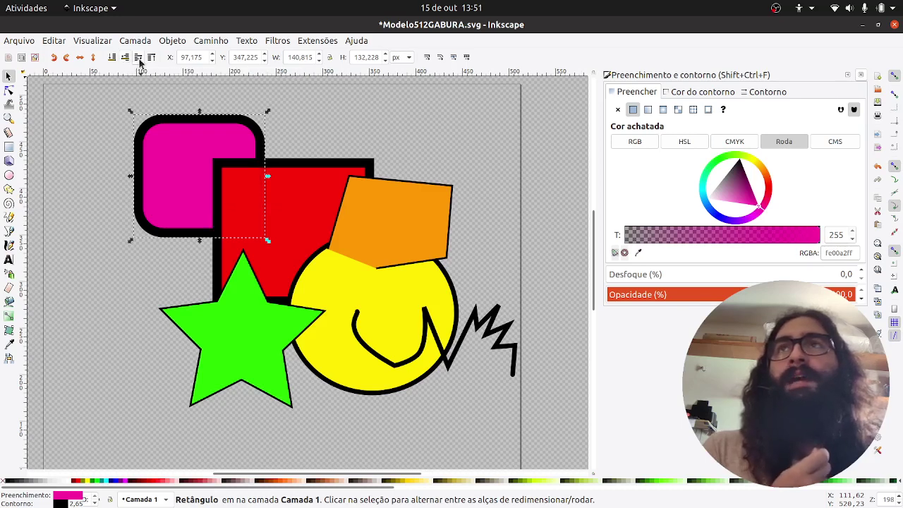
{"action": "left_click", "coordinate": [138, 57]}
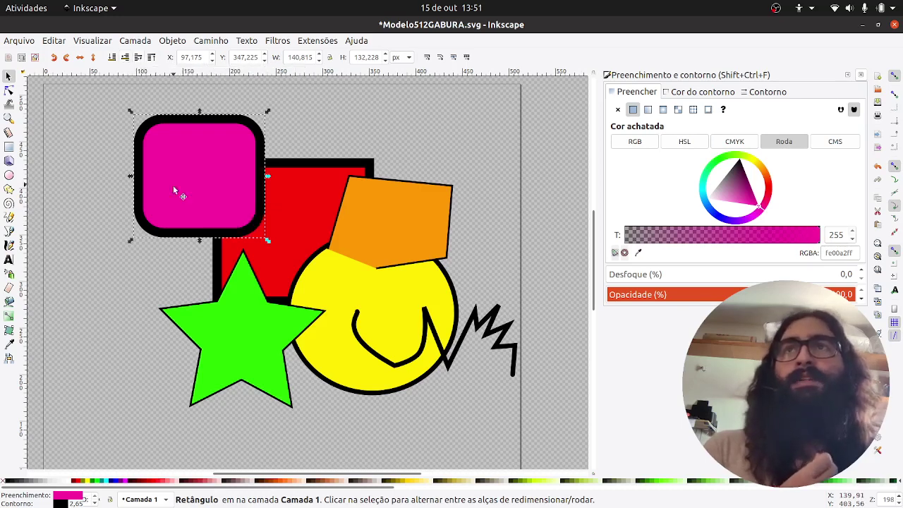
Move the magenta rounded rectangle down behind the star, to about X 127.5, Y 247.2 px, and send it to the very back
{"action": "left_click_drag", "start_coordinate": [173, 185], "coordinate": [202, 281]}
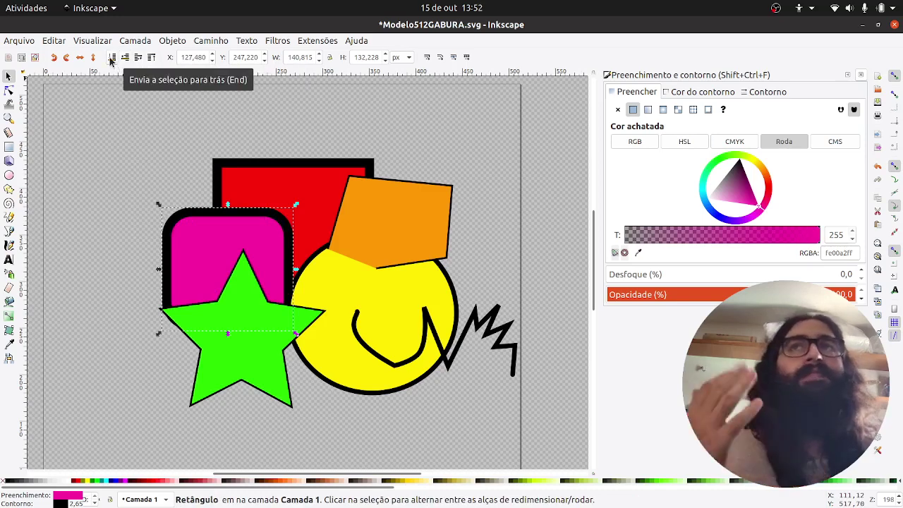
{"action": "left_click", "coordinate": [111, 58]}
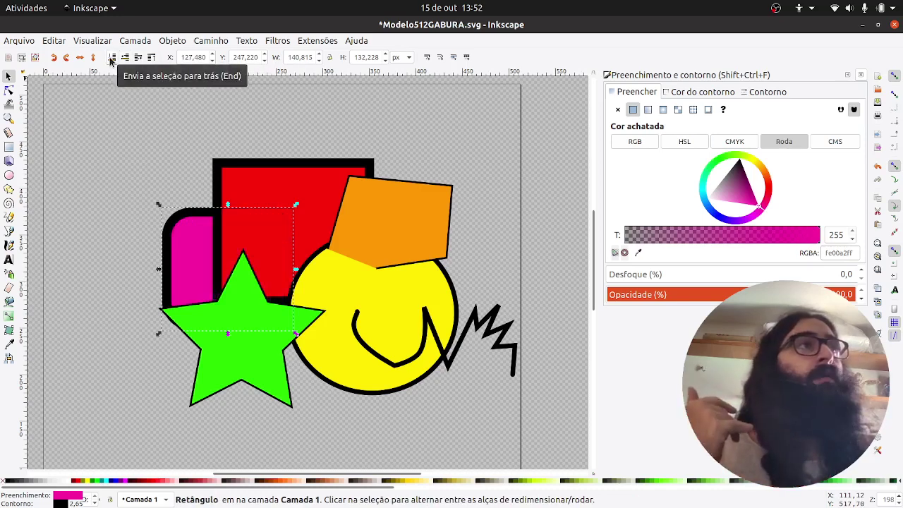
Bring the magenta rounded rectangle to the very front and place it over the star at about X 112.8, Y 253.8 px
{"action": "left_click", "coordinate": [151, 59]}
{"action": "left_click_drag", "start_coordinate": [225, 289], "coordinate": [189, 270]}
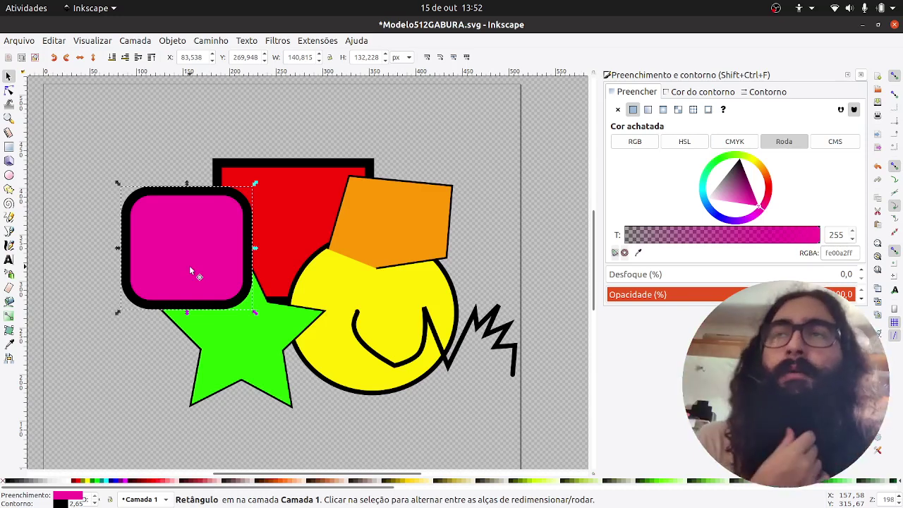
{"action": "left_click_drag", "start_coordinate": [190, 269], "coordinate": [220, 281]}
{"action": "left_click", "coordinate": [113, 370]}
{"action": "left_click", "coordinate": [165, 309]}
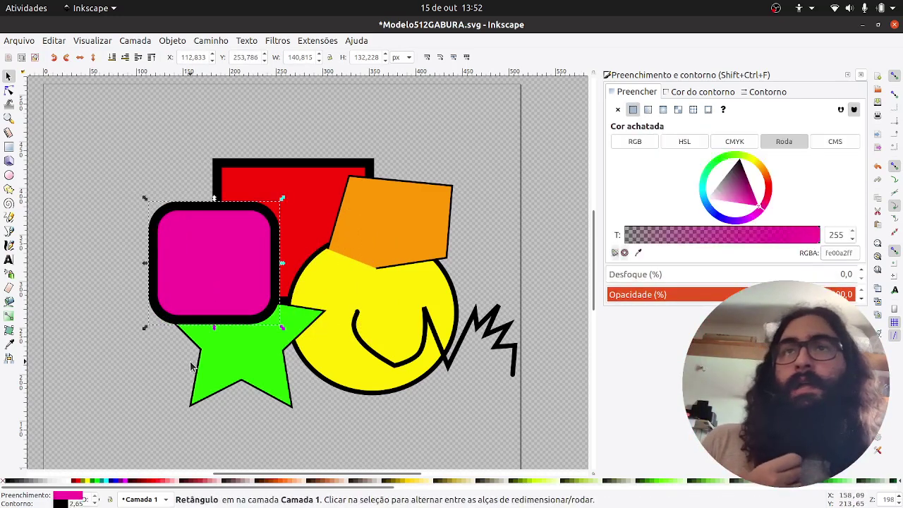
{"action": "left_click", "coordinate": [189, 364]}
{"action": "left_click", "coordinate": [206, 363]}
{"action": "left_click", "coordinate": [375, 321]}
{"action": "left_click", "coordinate": [399, 223]}
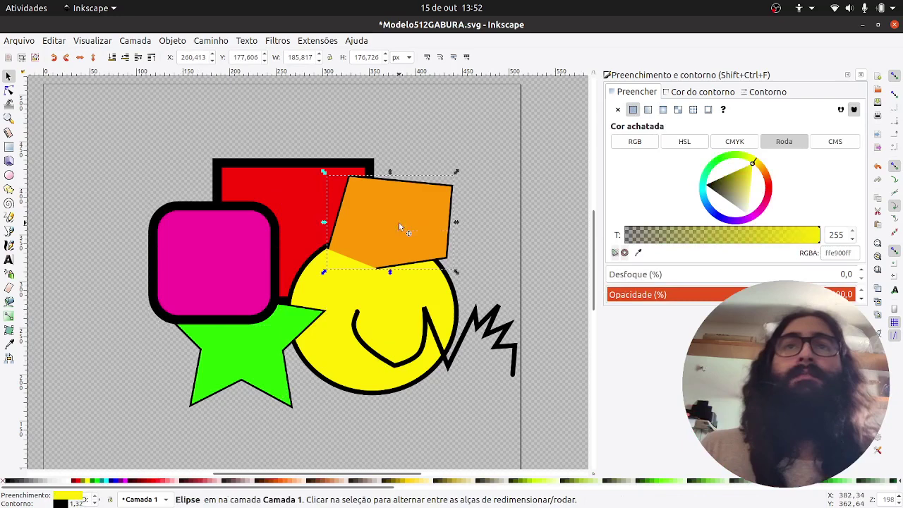
{"action": "left_click", "coordinate": [339, 411]}
{"action": "left_click", "coordinate": [275, 305]}
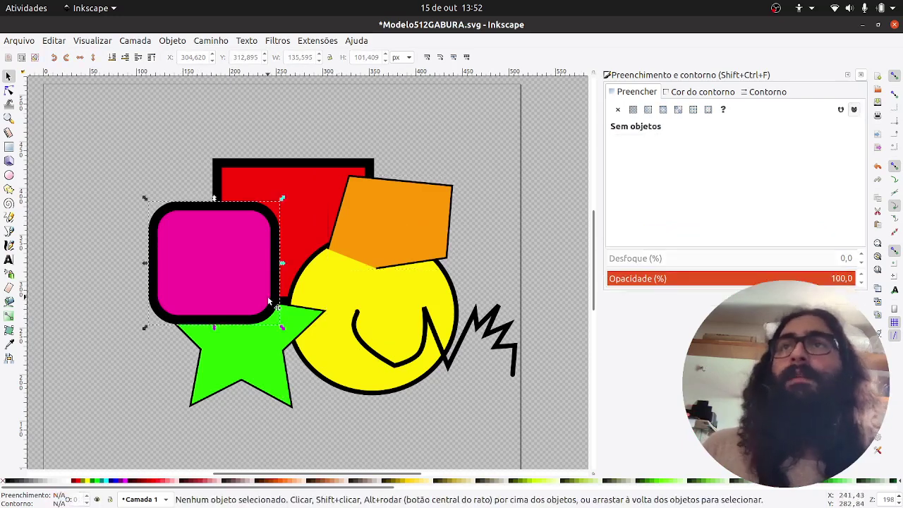
Move the green star over the yellow circle, to about X 192.2, Y 200.4 px, and bring it in front of all shapes
{"action": "left_click", "coordinate": [286, 371]}
{"action": "left_click_drag", "start_coordinate": [241, 350], "coordinate": [305, 316]}
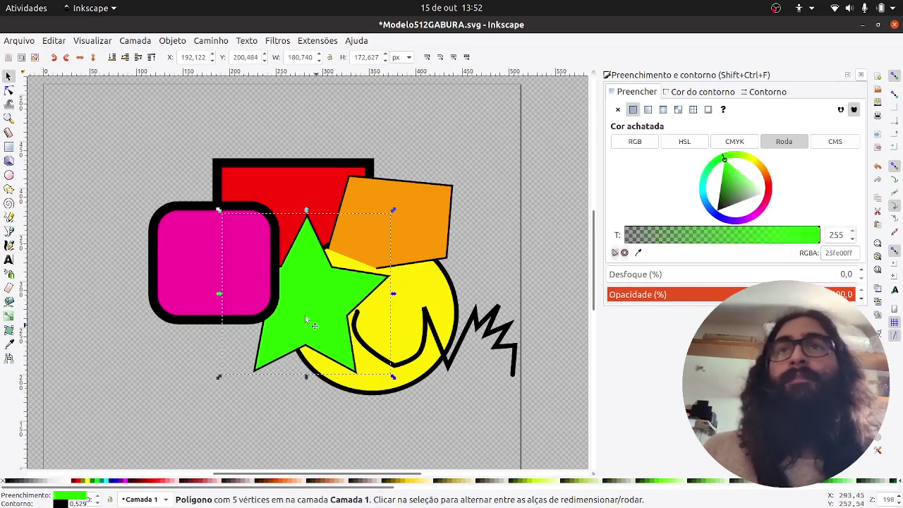
{"action": "left_click", "coordinate": [150, 59]}
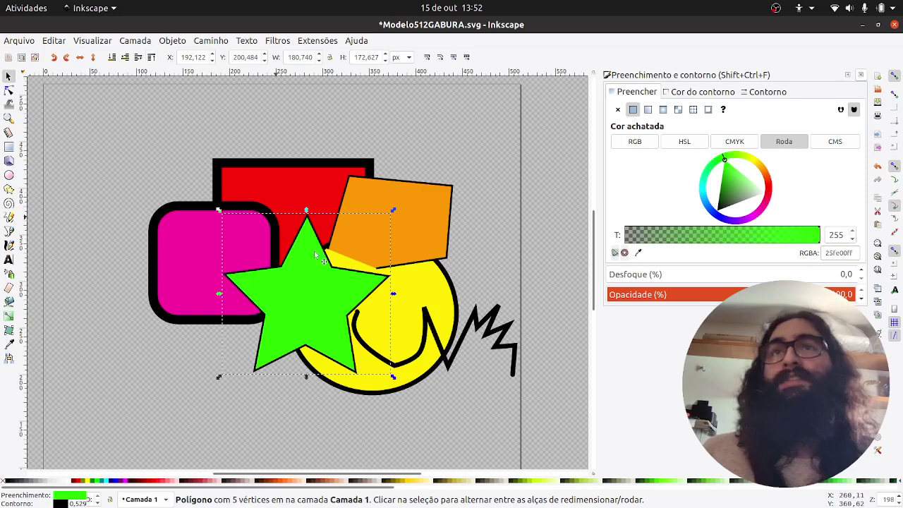
{"action": "left_click", "coordinate": [282, 343]}
{"action": "mouse_move", "coordinate": [219, 376]}
{"action": "left_mouse_down"}
{"action": "mouse_move", "coordinate": [259, 389]}
{"action": "mouse_move", "coordinate": [220, 378]}
{"action": "left_mouse_up"}
{"action": "left_click", "coordinate": [133, 355]}
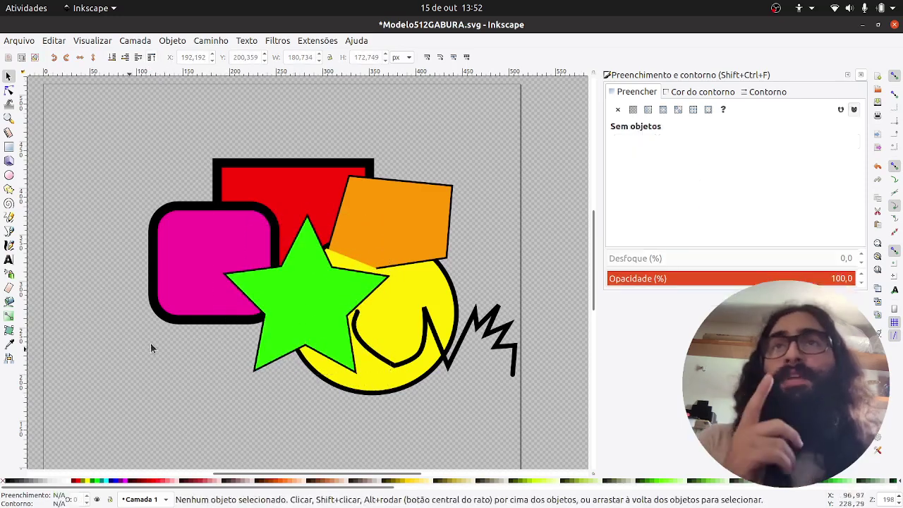
Move the green star over the magenta rectangle and red square, to about X 152.4, Y 275.1 px
{"action": "left_click", "coordinate": [307, 339]}
{"action": "left_click_drag", "start_coordinate": [307, 339], "coordinate": [168, 224]}
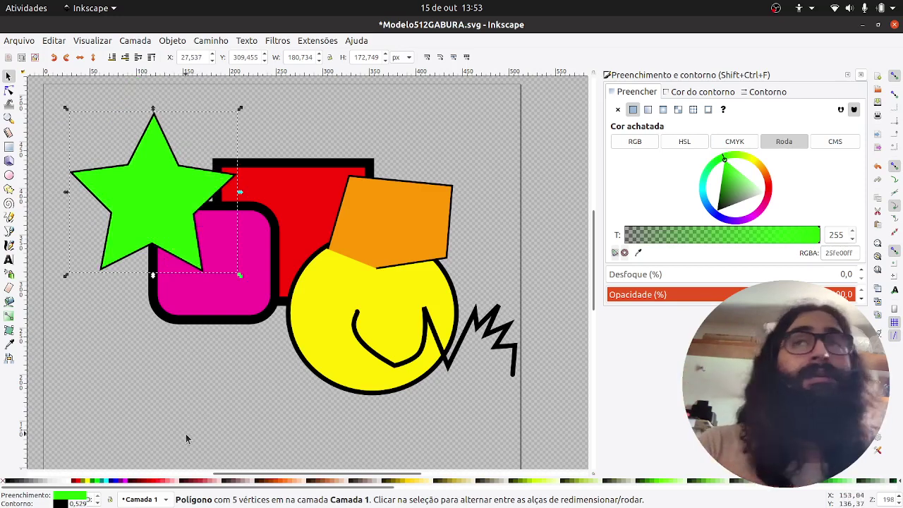
{"action": "scroll", "coordinate": [187, 435], "scroll_direction": "up", "scroll_amount": 1}
{"action": "scroll", "coordinate": [214, 390], "scroll_direction": "down", "scroll_amount": 2}
{"action": "scroll", "coordinate": [214, 390], "scroll_direction": "up", "scroll_amount": 2}
{"action": "scroll", "coordinate": [235, 374], "scroll_direction": "down", "scroll_amount": 3}
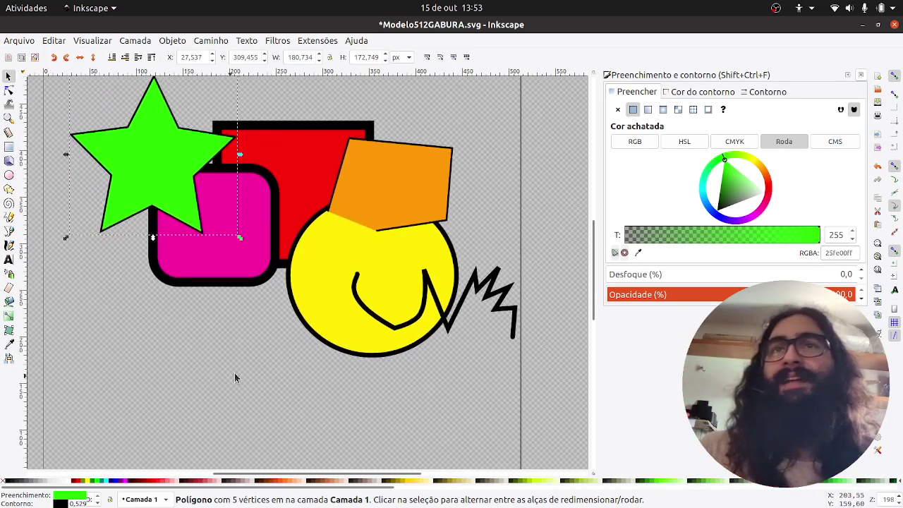
{"action": "left_click_drag", "start_coordinate": [172, 187], "coordinate": [292, 154]}
{"action": "scroll", "coordinate": [308, 337], "scroll_direction": "down", "scroll_amount": 3}
{"action": "scroll", "coordinate": [309, 336], "scroll_direction": "left", "scroll_amount": 3}
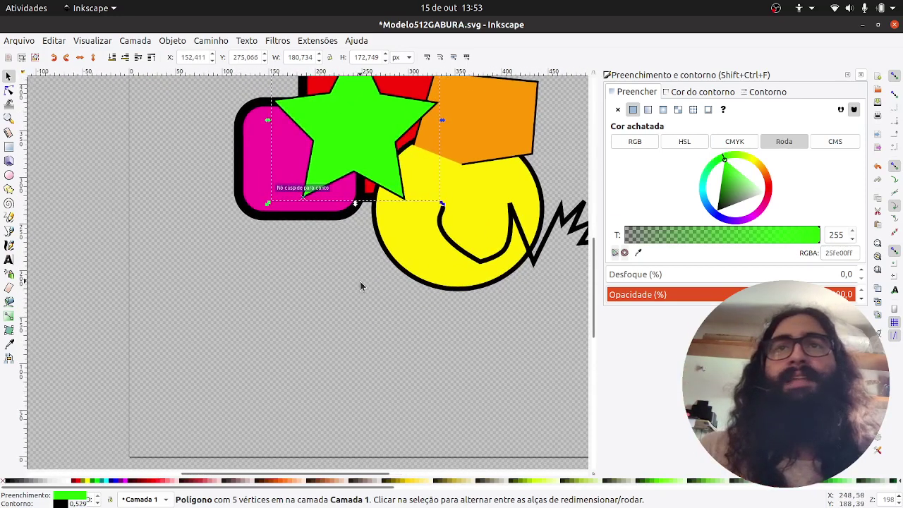
{"action": "left_click_drag", "start_coordinate": [311, 344], "coordinate": [308, 340]}
Draw a torso rectangle about 54.5 × 70.7 px in the page's empty lower area, with two narrow leg rectangles about 54.5 px tall beneath it
{"action": "scroll", "coordinate": [290, 310], "scroll_direction": "up", "scroll_amount": 2}
{"action": "scroll", "coordinate": [286, 303], "scroll_direction": "right", "scroll_amount": 1}
{"action": "scroll", "coordinate": [302, 215], "scroll_direction": "down", "scroll_amount": 4}
{"action": "scroll", "coordinate": [302, 216], "scroll_direction": "right", "scroll_amount": 1}
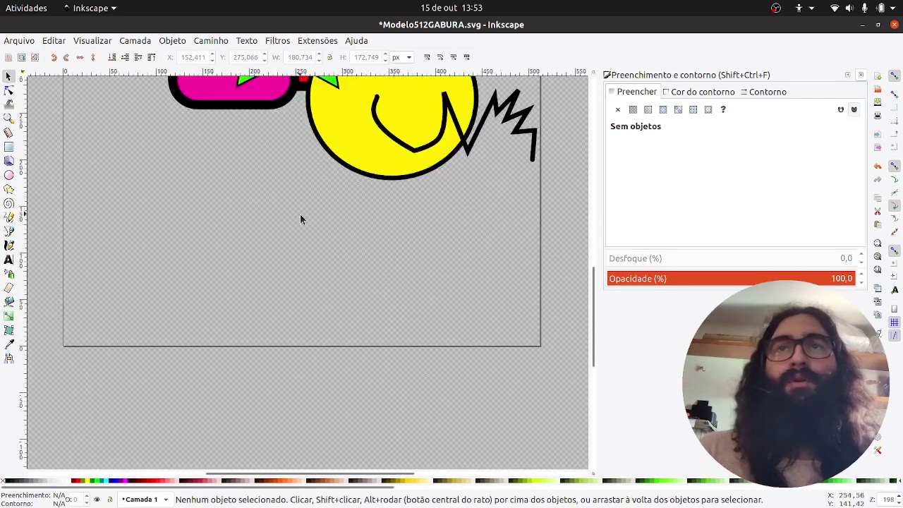
{"action": "scroll", "coordinate": [353, 305], "scroll_direction": "up", "scroll_amount": 2}
{"action": "scroll", "coordinate": [352, 305], "scroll_direction": "left", "scroll_amount": 1}
{"action": "left_click", "coordinate": [9, 147]}
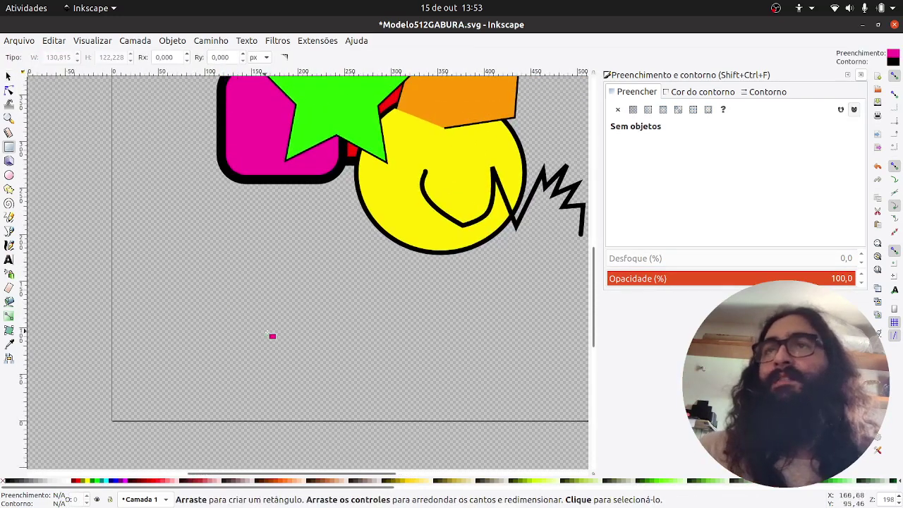
{"action": "left_click_drag", "start_coordinate": [266, 292], "coordinate": [305, 357]}
{"action": "left_click", "coordinate": [309, 409]}
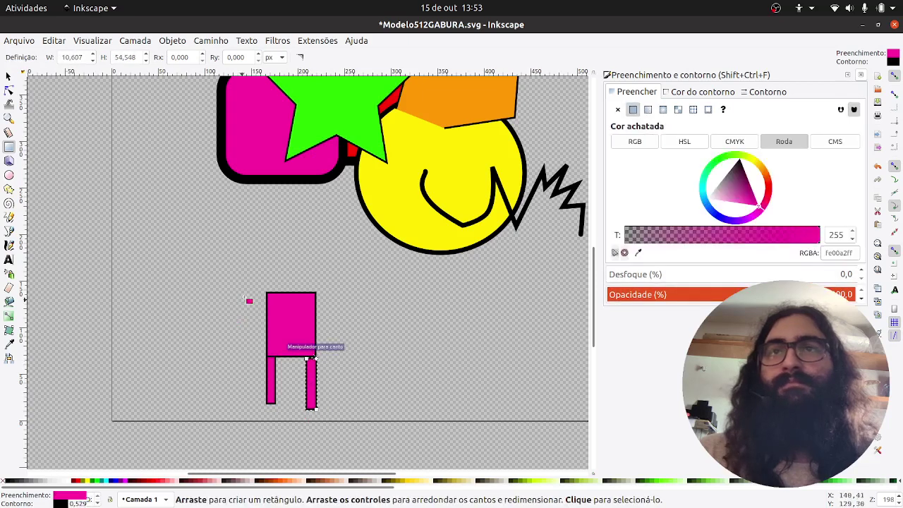
Draw a horizontal arm rectangle about 67.7 × 12.1 px on each side of the torso and a head rectangle about 45.5 × 31.8 px above it
{"action": "mouse_move", "coordinate": [269, 309]}
{"action": "left_mouse_down"}
{"action": "mouse_move", "coordinate": [232, 321]}
{"action": "mouse_move", "coordinate": [205, 317]}
{"action": "left_mouse_up"}
{"action": "mouse_move", "coordinate": [318, 303]}
{"action": "left_mouse_down"}
{"action": "mouse_move", "coordinate": [323, 314]}
{"action": "mouse_move", "coordinate": [380, 314]}
{"action": "left_mouse_up"}
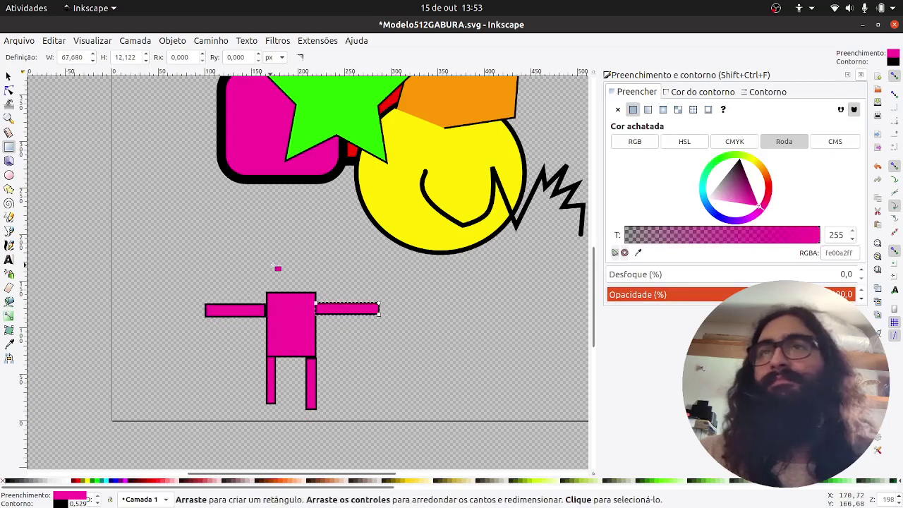
{"action": "left_click_drag", "start_coordinate": [273, 263], "coordinate": [315, 293]}
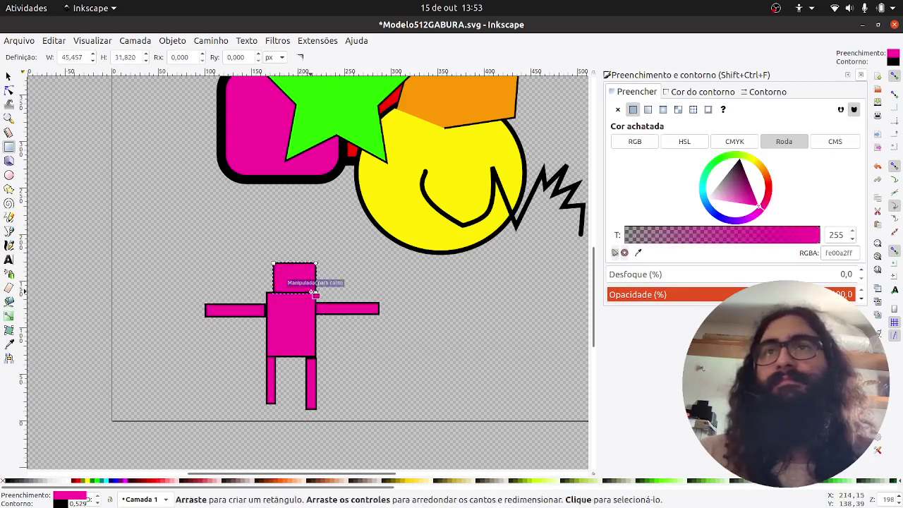
Move the head rectangle left so it snaps to the torso's upper left corner, at about X 165.7, Y 136.4 px
{"action": "key", "text": "s"}
{"action": "left_click", "coordinate": [347, 285]}
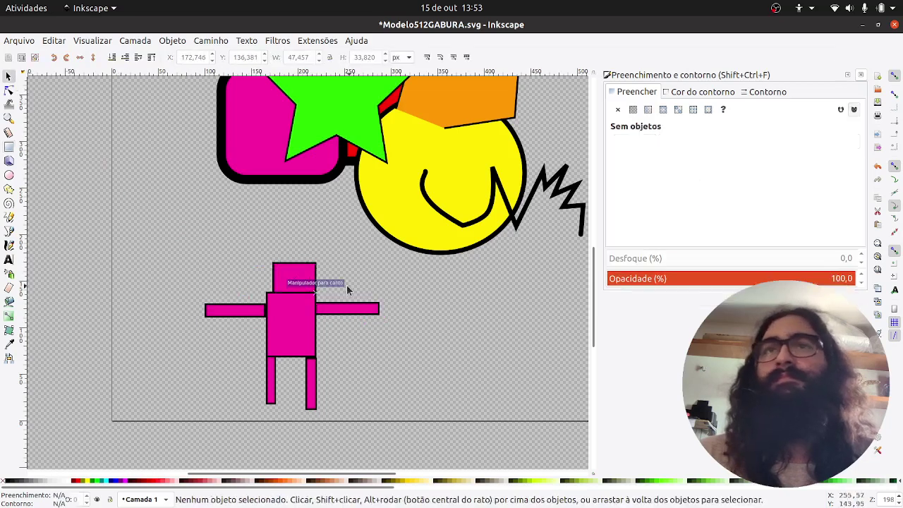
{"action": "left_click", "coordinate": [288, 276]}
{"action": "left_click_drag", "start_coordinate": [287, 281], "coordinate": [279, 283]}
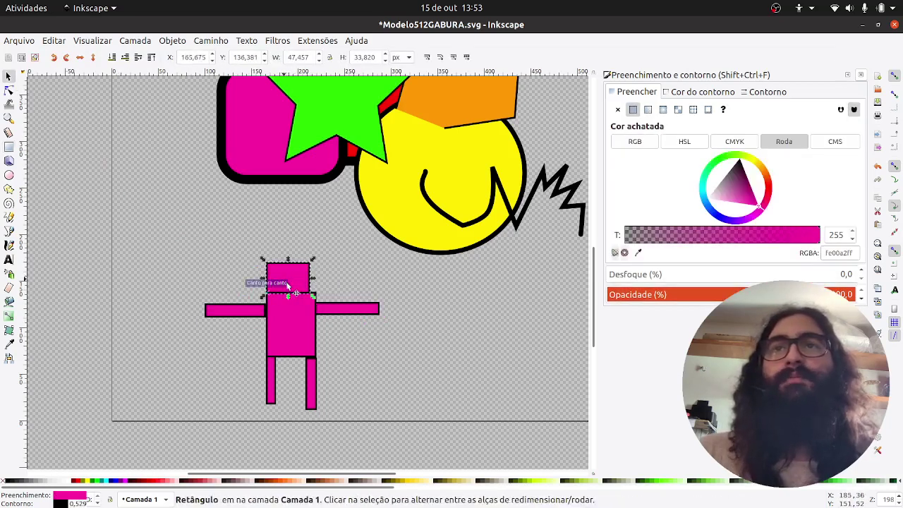
Fill the figure's torso rectangle with red (ff0700ff)
{"action": "left_click", "coordinate": [290, 319]}
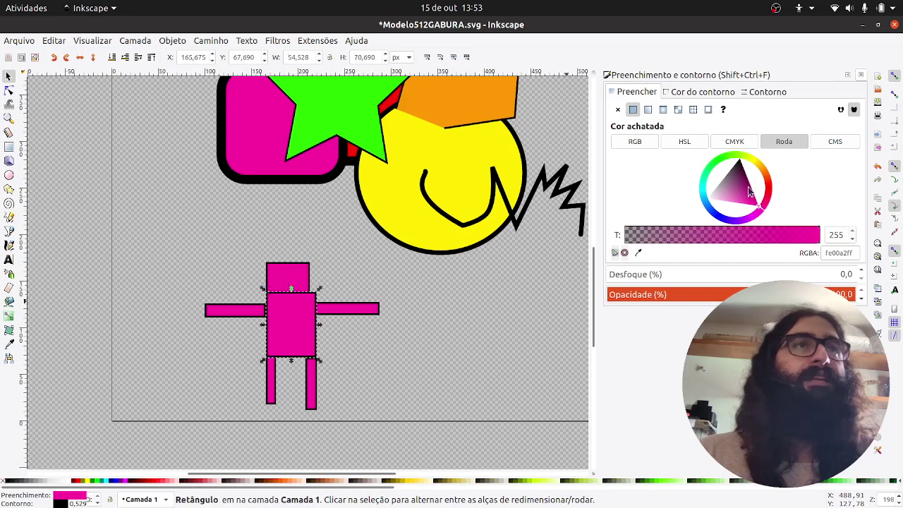
{"action": "left_click_drag", "start_coordinate": [766, 187], "coordinate": [787, 189]}
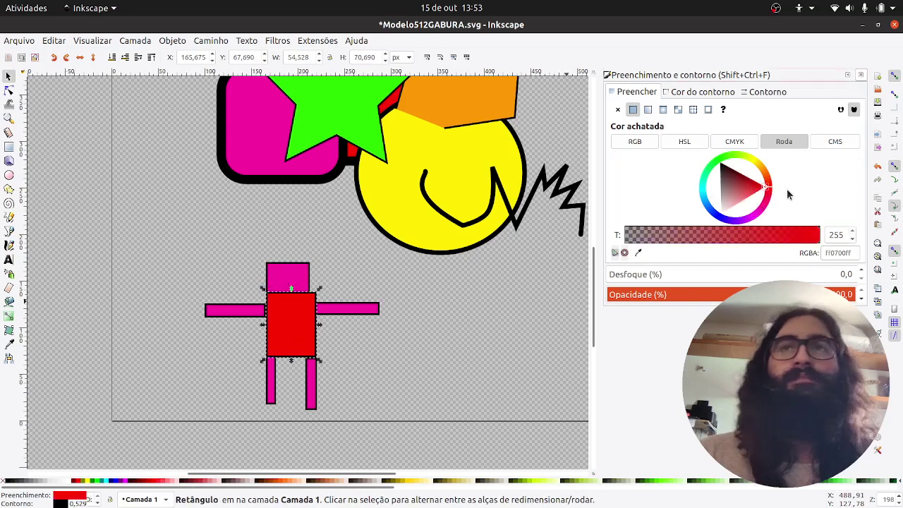
{"action": "left_click", "coordinate": [395, 326]}
Select the figure's head, both arms and both legs together and fill them with light skin pink (ffbaafff)
{"action": "left_click", "coordinate": [236, 313]}
{"action": "left_click", "coordinate": [308, 279], "text": "shift"}
{"action": "left_click", "coordinate": [347, 309], "text": "shift"}
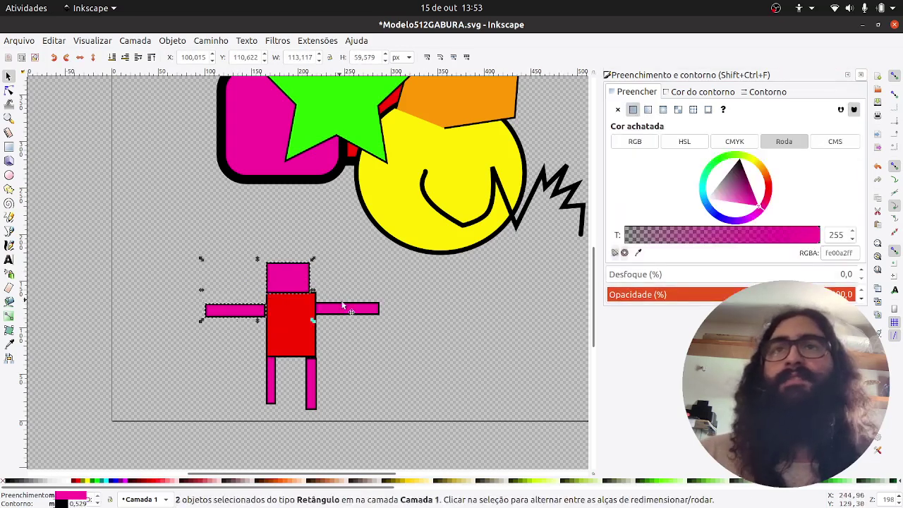
{"action": "left_click", "coordinate": [312, 381], "text": "shift"}
{"action": "left_click", "coordinate": [271, 398], "text": "shift"}
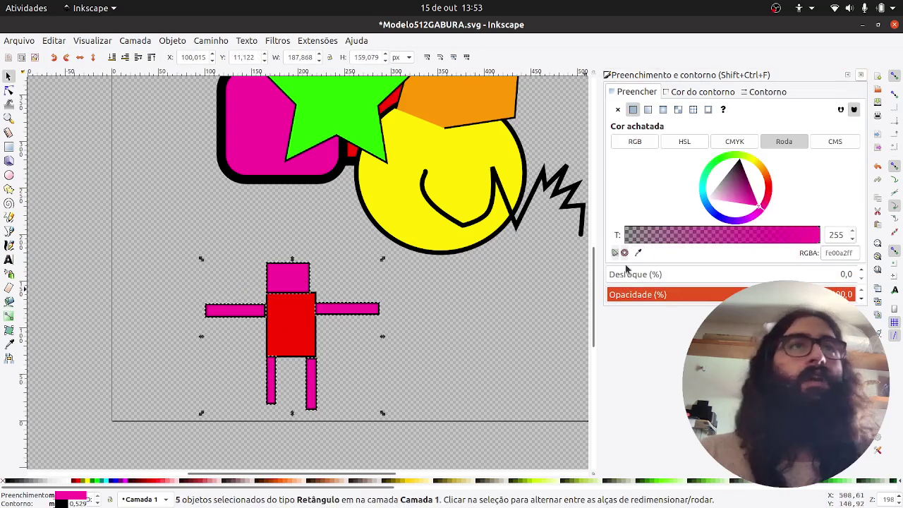
{"action": "left_click", "coordinate": [762, 168]}
{"action": "left_click_drag", "start_coordinate": [748, 176], "coordinate": [724, 206]}
{"action": "left_click", "coordinate": [766, 197]}
{"action": "mouse_move", "coordinate": [753, 160]}
{"action": "left_mouse_down"}
{"action": "mouse_move", "coordinate": [767, 183]}
{"action": "mouse_move", "coordinate": [732, 205]}
{"action": "mouse_move", "coordinate": [740, 208]}
{"action": "left_mouse_up"}
{"action": "left_click", "coordinate": [409, 348]}
Pull the head rectangle away from the torso and snap it back to the torso's upper left corner, at X 165.7, Y 136.4 px
{"action": "scroll", "coordinate": [302, 324], "scroll_direction": "up", "scroll_amount": 1}
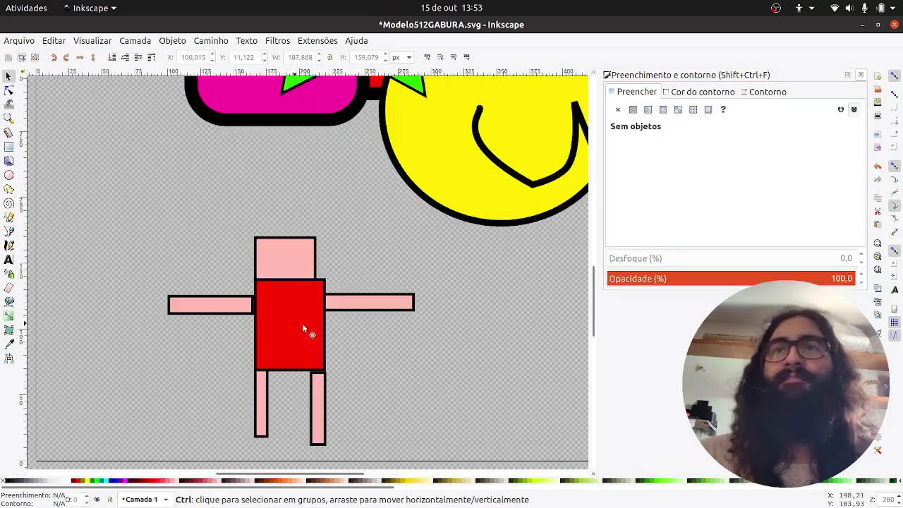
{"action": "left_click_drag", "start_coordinate": [410, 329], "coordinate": [492, 298]}
{"action": "mouse_move", "coordinate": [385, 245]}
{"action": "left_mouse_down"}
{"action": "mouse_move", "coordinate": [398, 246]}
{"action": "mouse_move", "coordinate": [379, 229]}
{"action": "mouse_move", "coordinate": [379, 240]}
{"action": "left_mouse_up"}
{"action": "scroll", "coordinate": [388, 257], "scroll_direction": "up", "scroll_amount": 2}
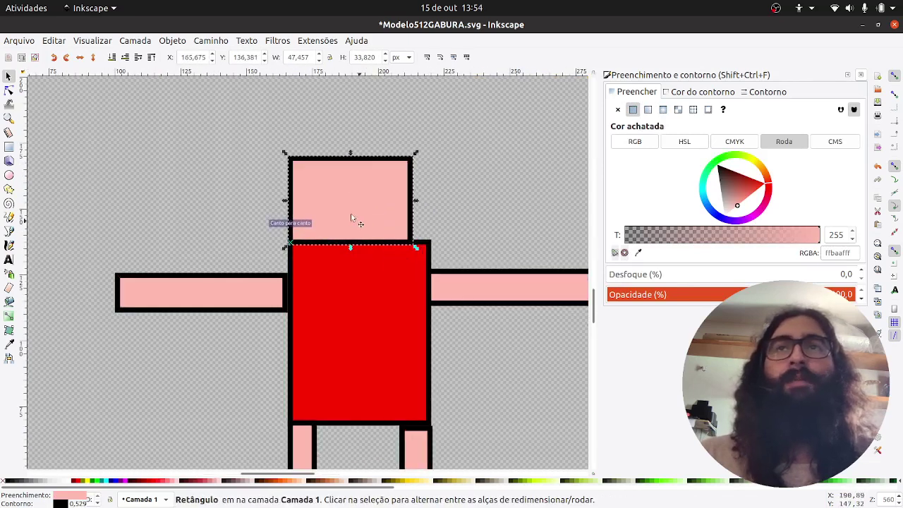
{"action": "mouse_move", "coordinate": [369, 209]}
{"action": "left_mouse_down"}
{"action": "mouse_move", "coordinate": [361, 205]}
{"action": "mouse_move", "coordinate": [391, 195]}
{"action": "mouse_move", "coordinate": [373, 208]}
{"action": "left_mouse_up"}
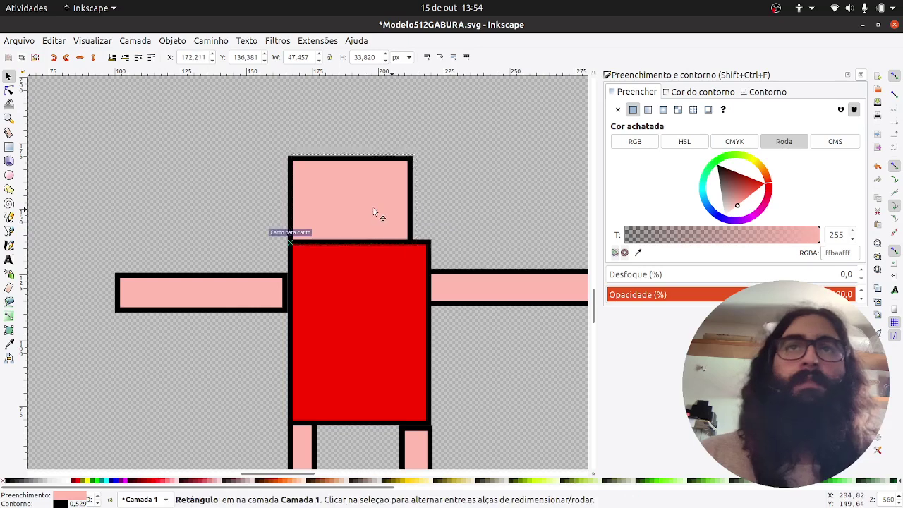
{"action": "left_click", "coordinate": [471, 216]}
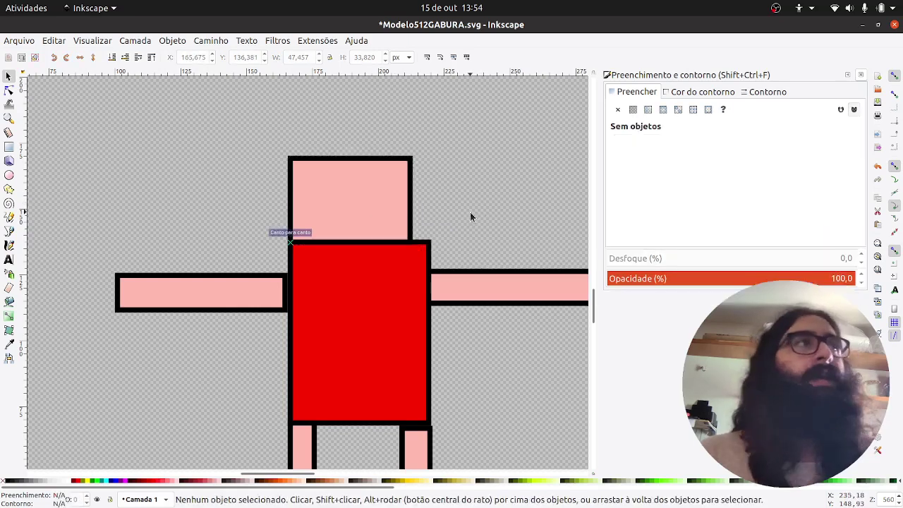
{"action": "left_click", "coordinate": [365, 202]}
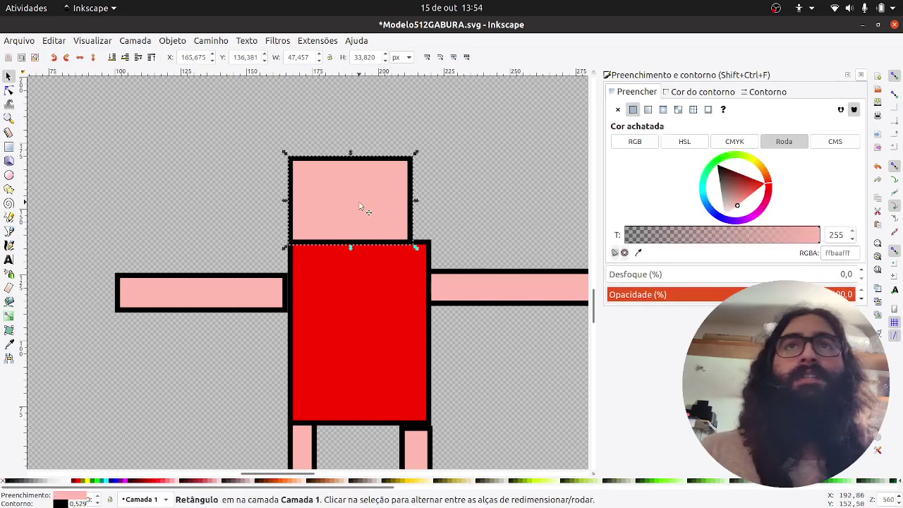
{"action": "left_click_drag", "start_coordinate": [363, 206], "coordinate": [464, 150]}
{"action": "left_click_drag", "start_coordinate": [443, 164], "coordinate": [392, 199]}
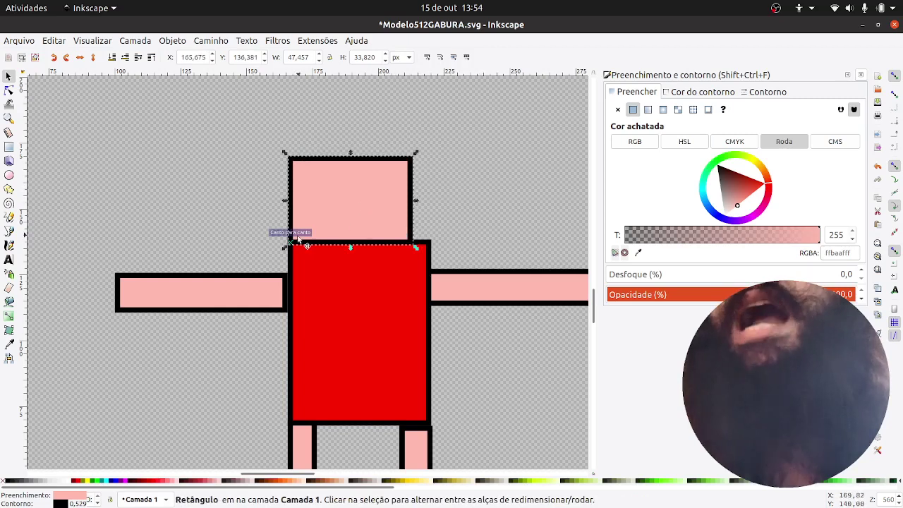
Snap the head to the left arm's upper right corner, and move it freely above the torso to about X 190.4, Y 154.1 px
{"action": "left_click_drag", "start_coordinate": [345, 210], "coordinate": [218, 243]}
{"action": "left_click", "coordinate": [352, 229]}
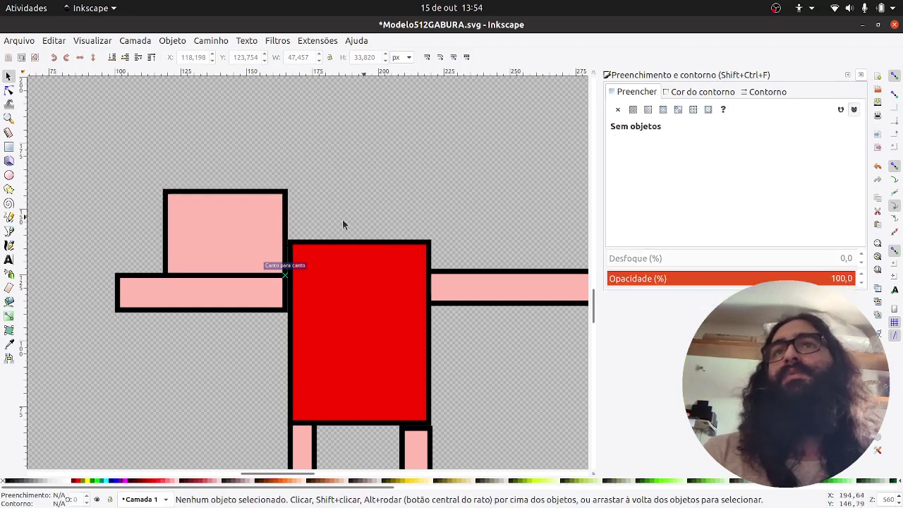
{"action": "left_click_drag", "start_coordinate": [280, 231], "coordinate": [415, 165]}
{"action": "key", "text": "Escape"}
{"action": "left_click", "coordinate": [458, 194]}
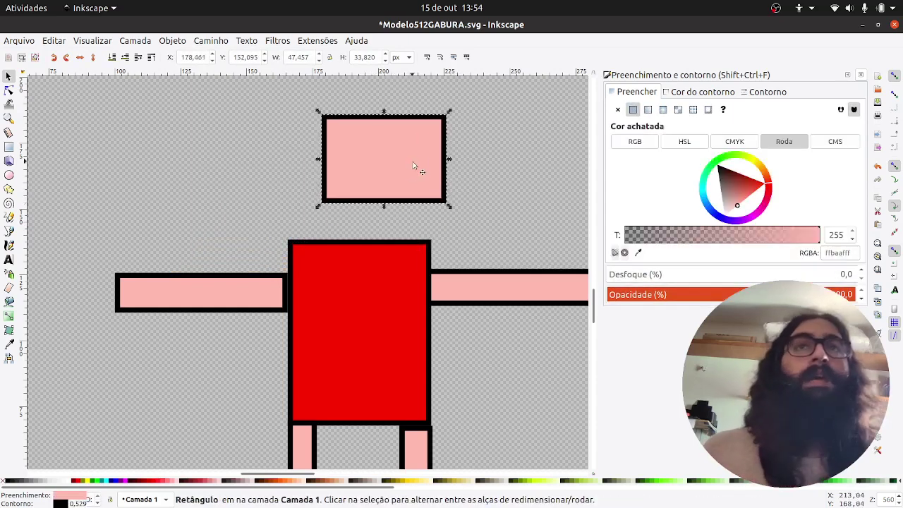
{"action": "left_click", "coordinate": [519, 158]}
{"action": "left_click_drag", "start_coordinate": [416, 159], "coordinate": [447, 154]}
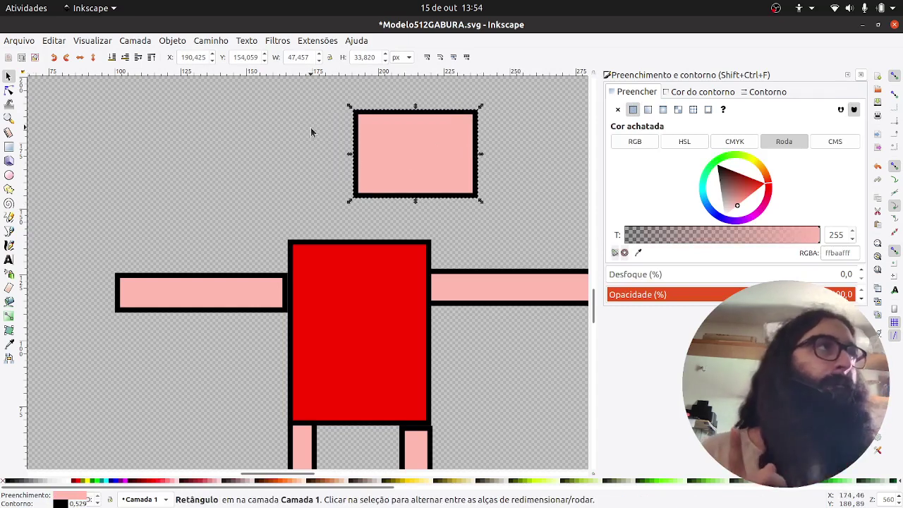
Add a vertical guide at about X 175 px and snap the head's left edge to it, at about X 174.4, Y 143.0 px
{"action": "left_click", "coordinate": [508, 221]}
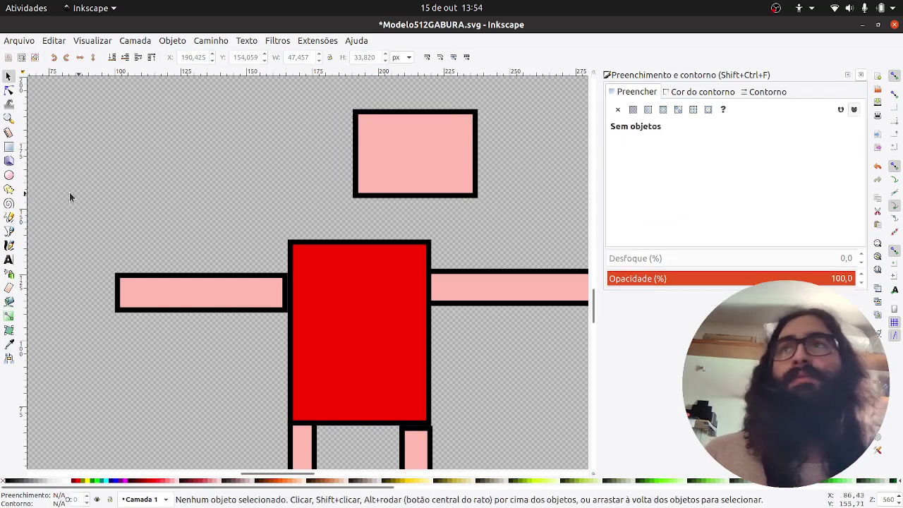
{"action": "mouse_move", "coordinate": [19, 215]}
{"action": "left_mouse_down"}
{"action": "mouse_move", "coordinate": [57, 216]}
{"action": "mouse_move", "coordinate": [19, 215]}
{"action": "left_mouse_up"}
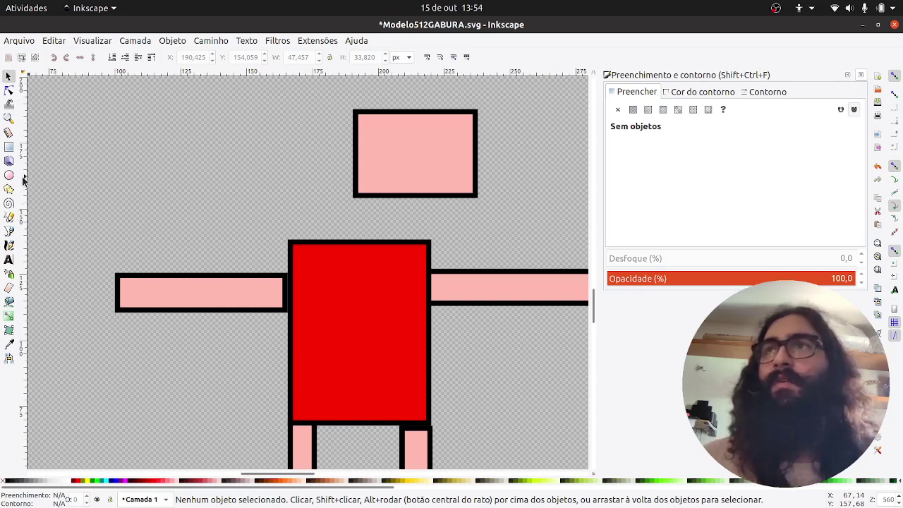
{"action": "left_click_drag", "start_coordinate": [24, 181], "coordinate": [314, 171]}
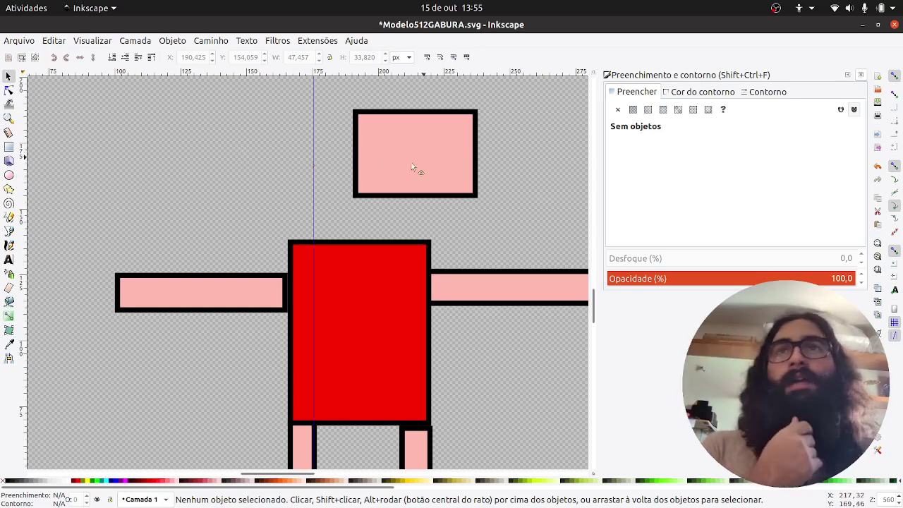
{"action": "left_click_drag", "start_coordinate": [413, 167], "coordinate": [342, 203]}
{"action": "left_click", "coordinate": [490, 197]}
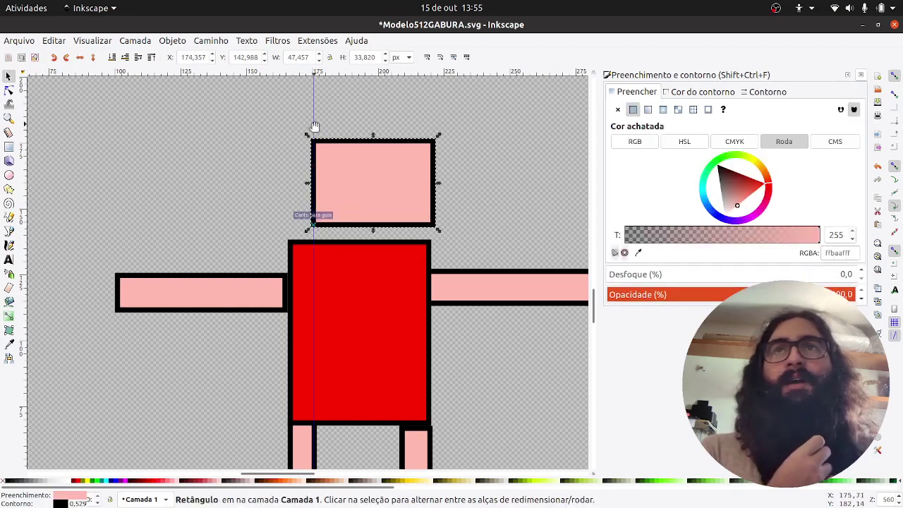
Shift the vertical guide slightly left and snap the head's left edge to it again, at about X 171.3, Y 141.6 px
{"action": "left_click_drag", "start_coordinate": [314, 125], "coordinate": [306, 131]}
{"action": "left_click_drag", "start_coordinate": [394, 191], "coordinate": [409, 218]}
{"action": "left_click", "coordinate": [523, 170]}
{"action": "left_click_drag", "start_coordinate": [359, 185], "coordinate": [344, 170]}
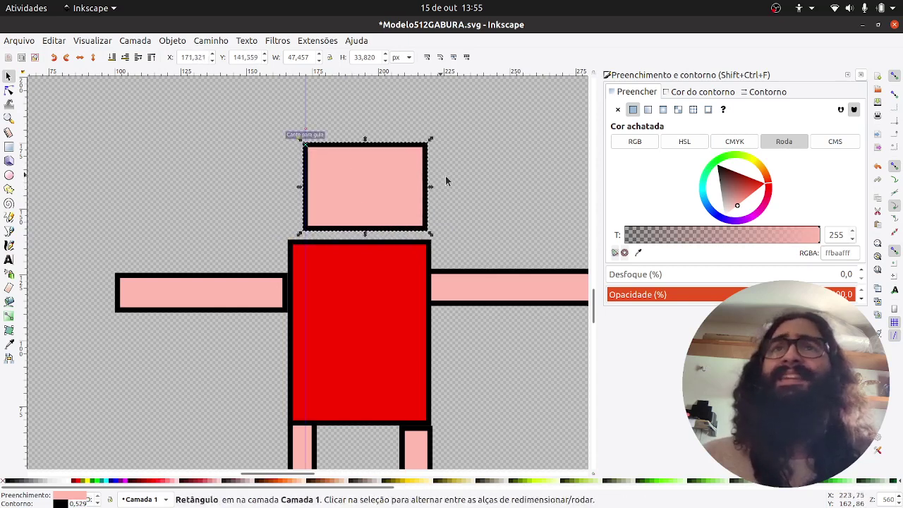
{"action": "left_click", "coordinate": [464, 188]}
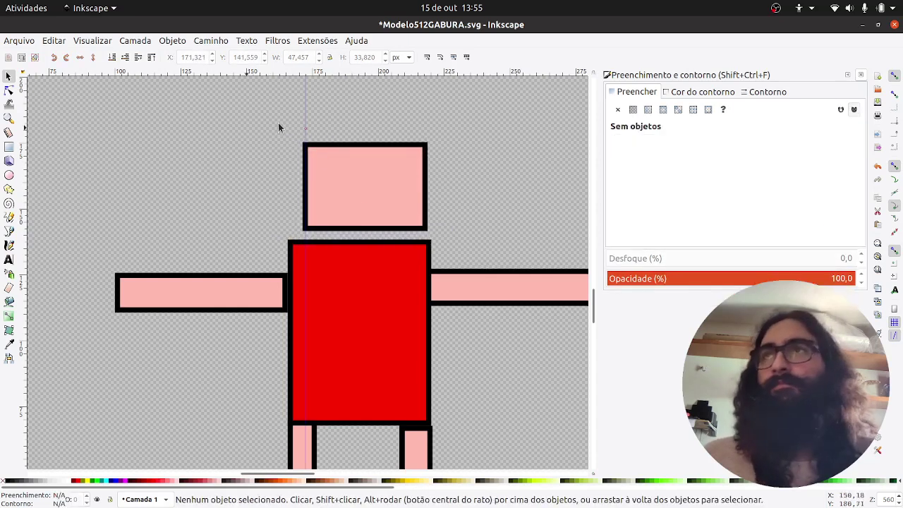
Move the vertical guide aside to about 157.9 px, and snap the head's lower edge to a new horizontal guide just above the torso
{"action": "left_click_drag", "start_coordinate": [306, 120], "coordinate": [268, 128]}
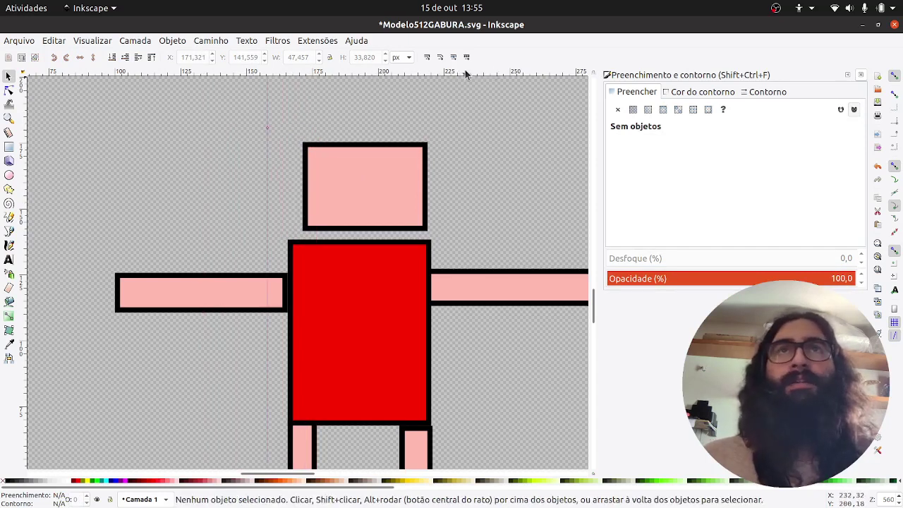
{"action": "left_click_drag", "start_coordinate": [465, 70], "coordinate": [469, 235]}
{"action": "left_click_drag", "start_coordinate": [375, 187], "coordinate": [197, 193]}
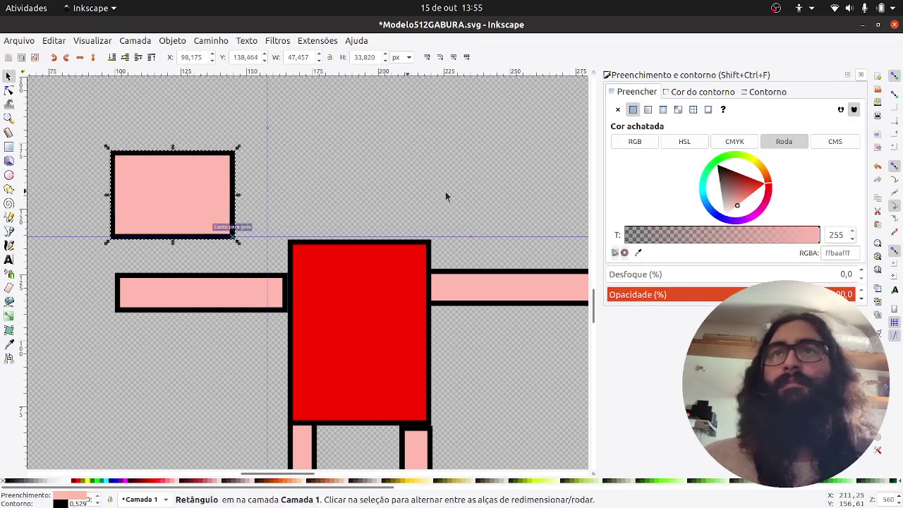
Remove both guides and snap the head back to the torso's upper left corner, at X 165.7, Y 136.4 px
{"action": "left_click", "coordinate": [281, 209]}
{"action": "left_click_drag", "start_coordinate": [489, 236], "coordinate": [479, 72]}
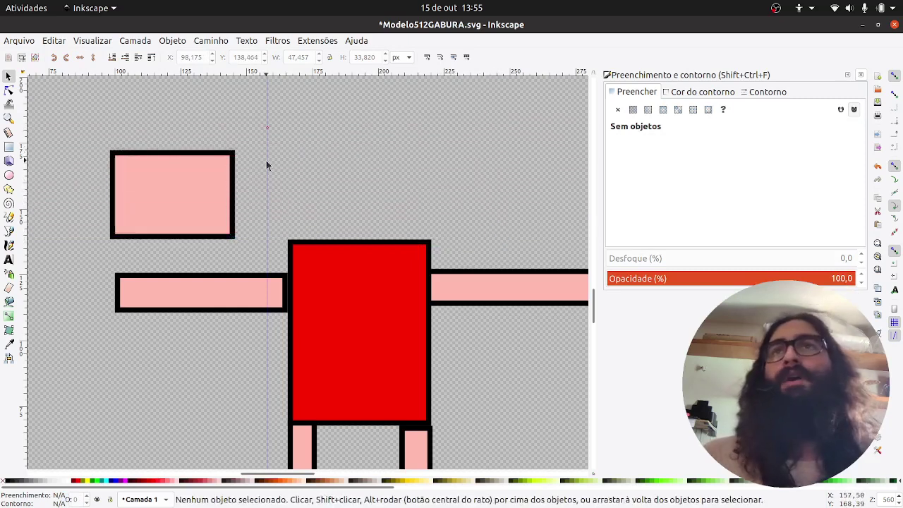
{"action": "left_click_drag", "start_coordinate": [267, 165], "coordinate": [7, 202]}
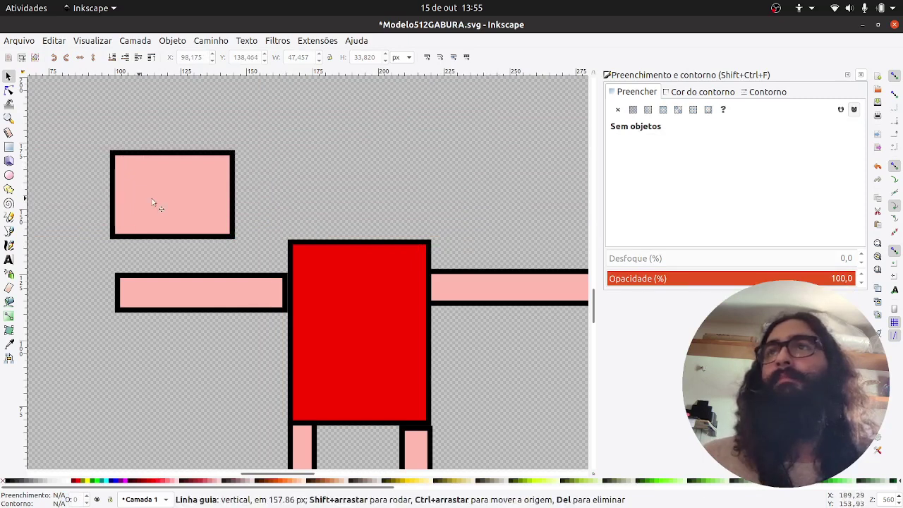
{"action": "left_click_drag", "start_coordinate": [152, 202], "coordinate": [333, 213]}
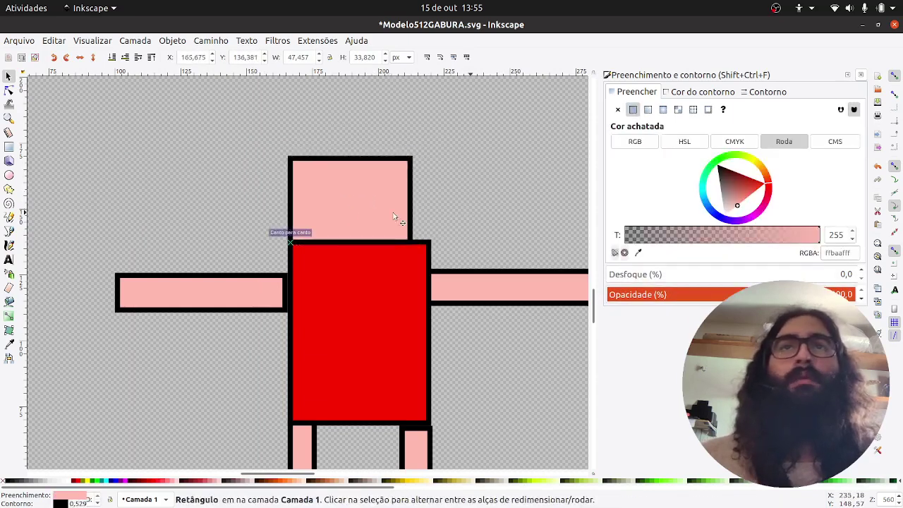
{"action": "mouse_move", "coordinate": [393, 212]}
{"action": "left_mouse_down"}
{"action": "mouse_move", "coordinate": [387, 207]}
{"action": "mouse_move", "coordinate": [393, 211]}
{"action": "left_mouse_up"}
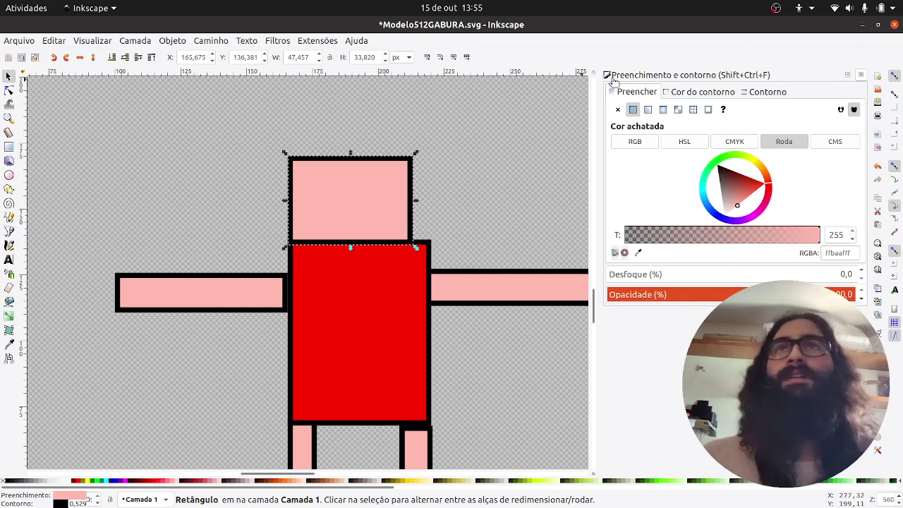
Turn on the desktop magnifier, shift the head without snapping to about X 168.2, Y 137.8 px, and turn the magnifier off
{"action": "left_click", "coordinate": [809, 11]}
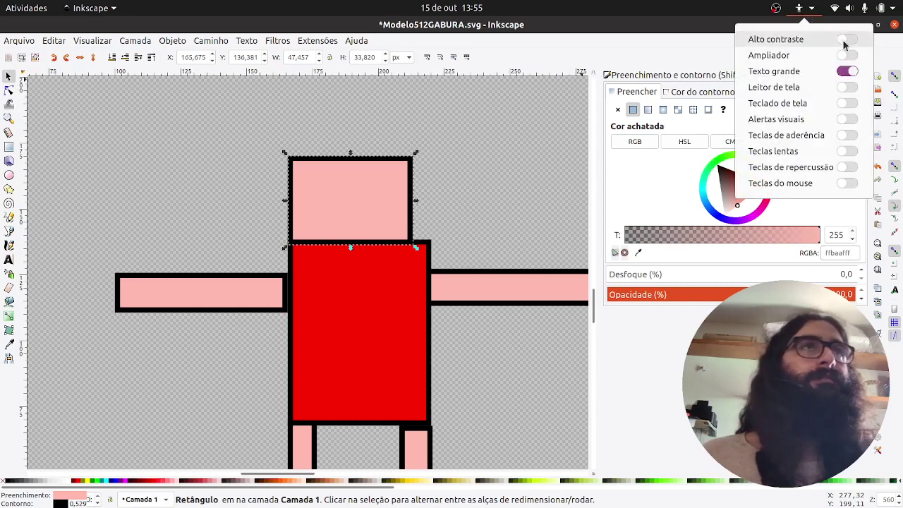
{"action": "left_click", "coordinate": [770, 54]}
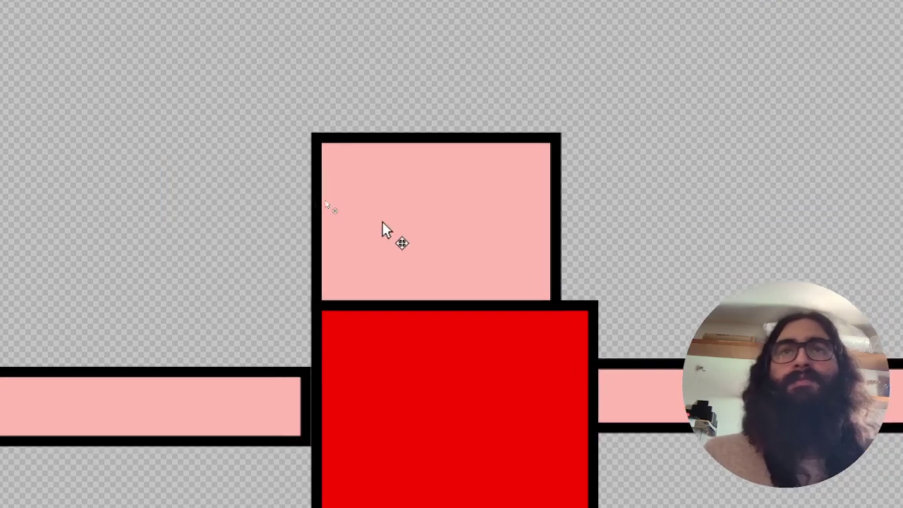
{"action": "left_click_drag", "start_coordinate": [383, 221], "coordinate": [407, 214]}
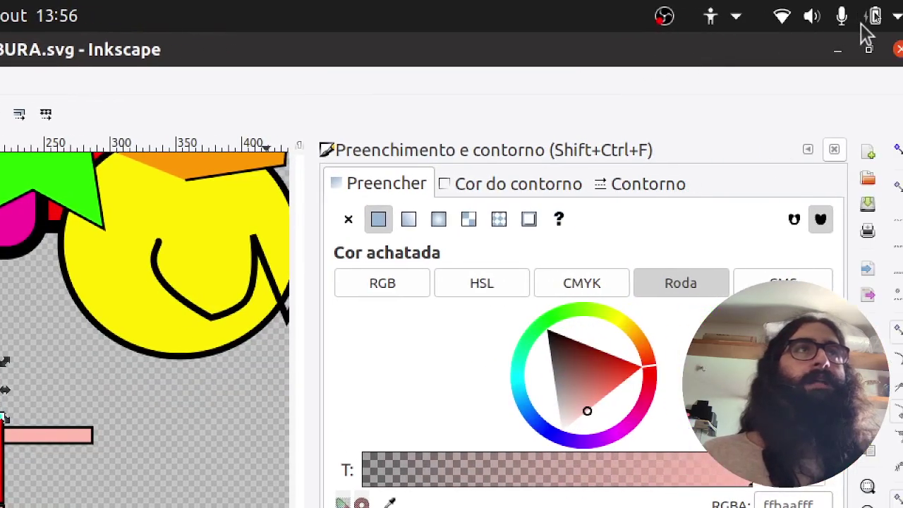
{"action": "left_click", "coordinate": [812, 21]}
{"action": "left_click", "coordinate": [877, 110]}
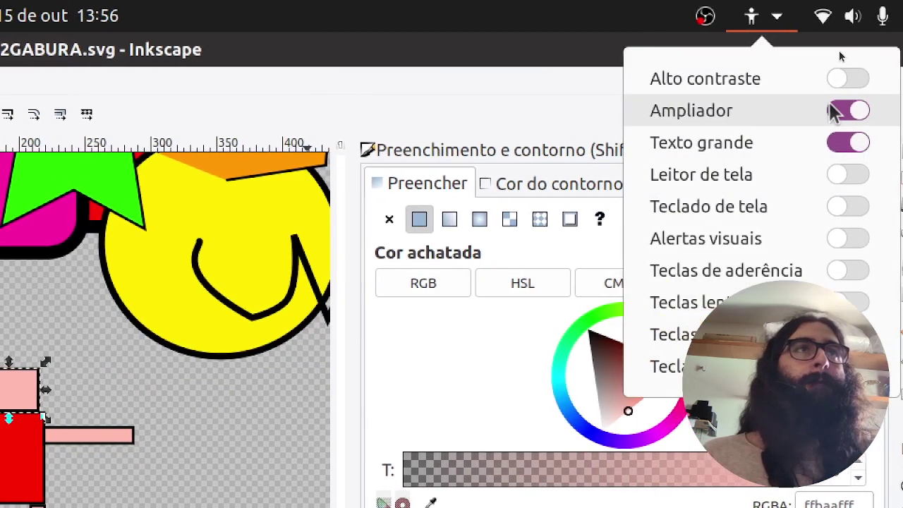
Nudge the head freely over the torso to about X 169.4, Y 137.5 px so it sits roughly centred
{"action": "scroll", "coordinate": [477, 240], "scroll_direction": "up", "scroll_amount": 3, "text": "ctrl"}
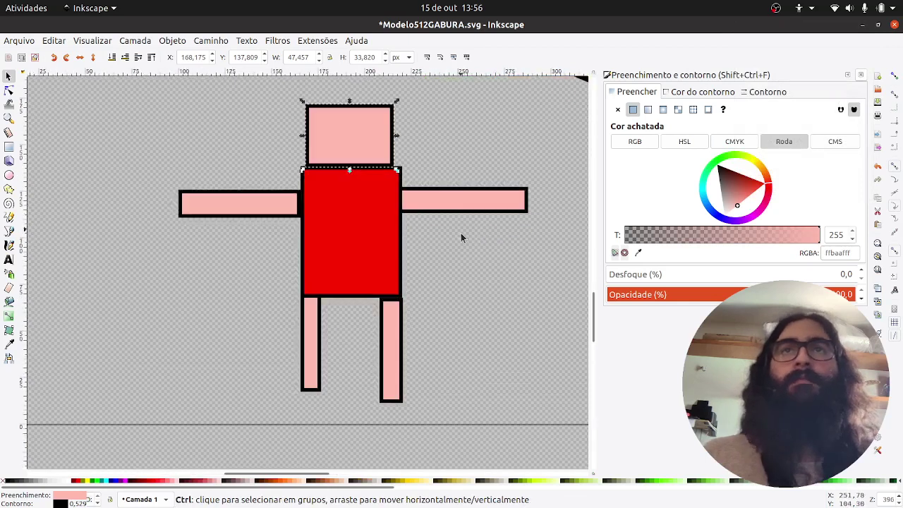
{"action": "scroll", "coordinate": [367, 272], "scroll_direction": "up", "scroll_amount": 1}
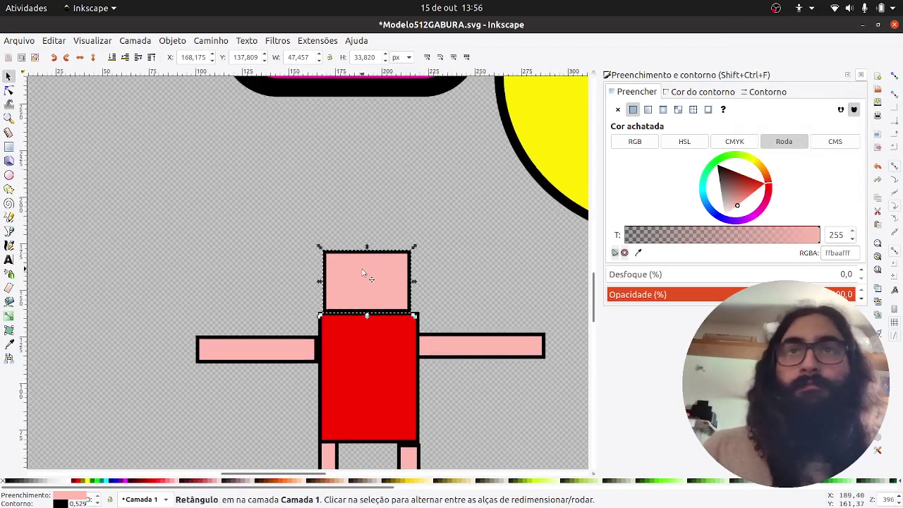
{"action": "scroll", "coordinate": [365, 274], "scroll_direction": "up", "scroll_amount": 2, "text": "ctrl"}
{"action": "left_click_drag", "start_coordinate": [480, 262], "coordinate": [487, 228]}
{"action": "left_click_drag", "start_coordinate": [374, 250], "coordinate": [378, 251]}
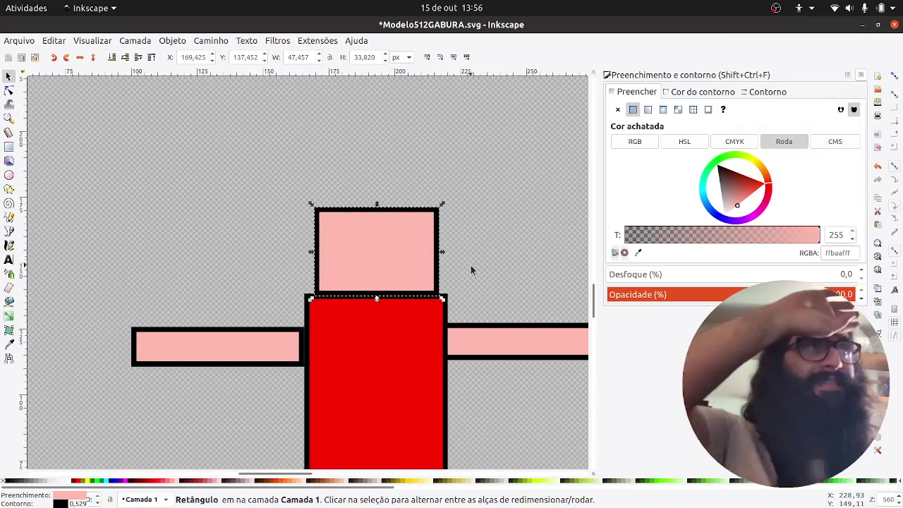
Move the left arm slightly toward the torso so their outlines overlap, at about X 101.4, Y 111.5 px
{"action": "left_click", "coordinate": [301, 359]}
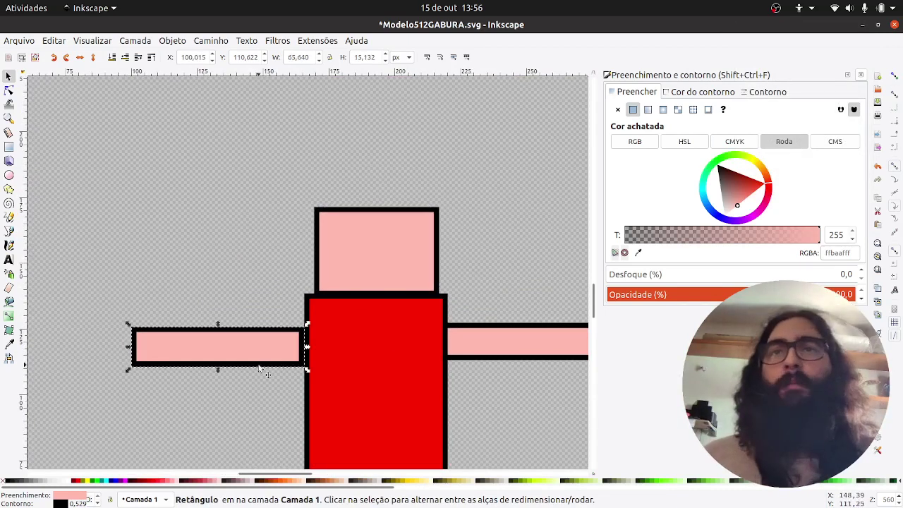
{"action": "mouse_move", "coordinate": [259, 367]}
{"action": "left_mouse_down"}
{"action": "mouse_move", "coordinate": [261, 344]}
{"action": "mouse_move", "coordinate": [263, 364]}
{"action": "left_mouse_up"}
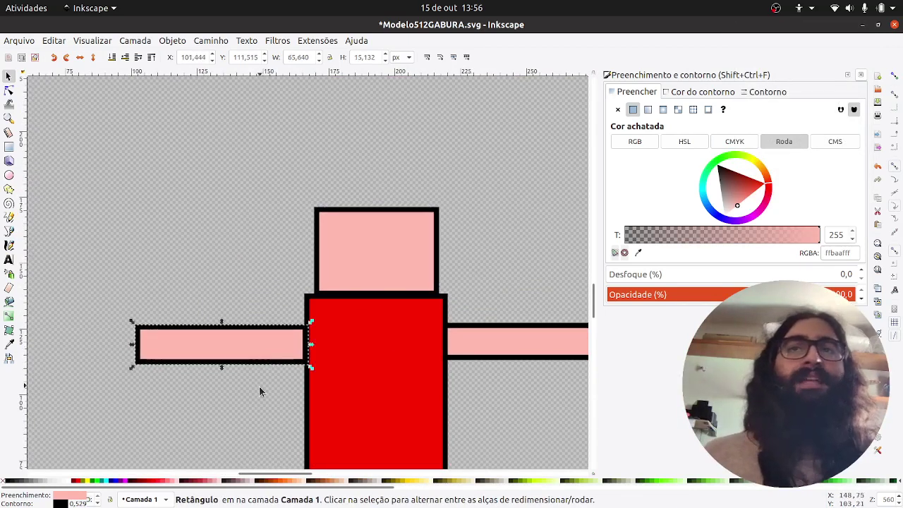
{"action": "left_click", "coordinate": [259, 386]}
{"action": "left_click", "coordinate": [268, 346]}
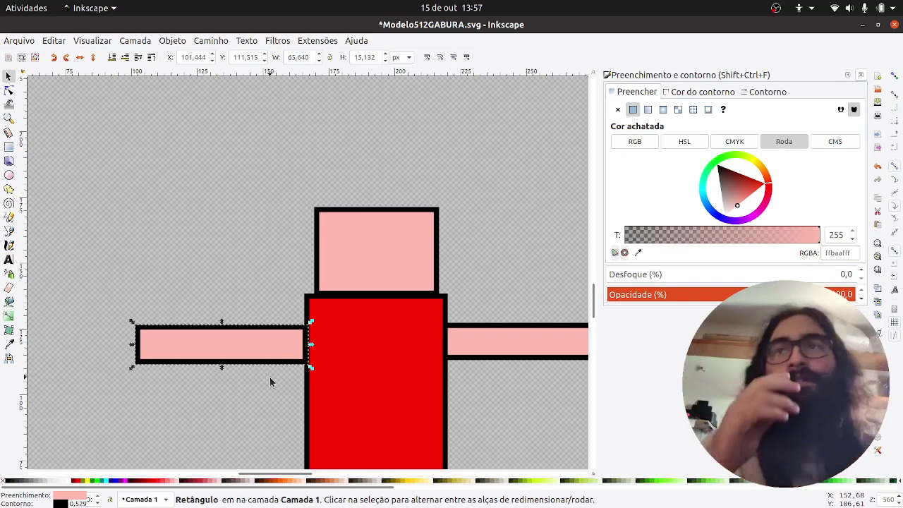
Rotate the left arm slightly counterclockwise about its centre, to an overall size of about 66.1 × 17.5 px
{"action": "scroll", "coordinate": [232, 386], "scroll_direction": "up", "scroll_amount": 3, "text": "ctrl"}
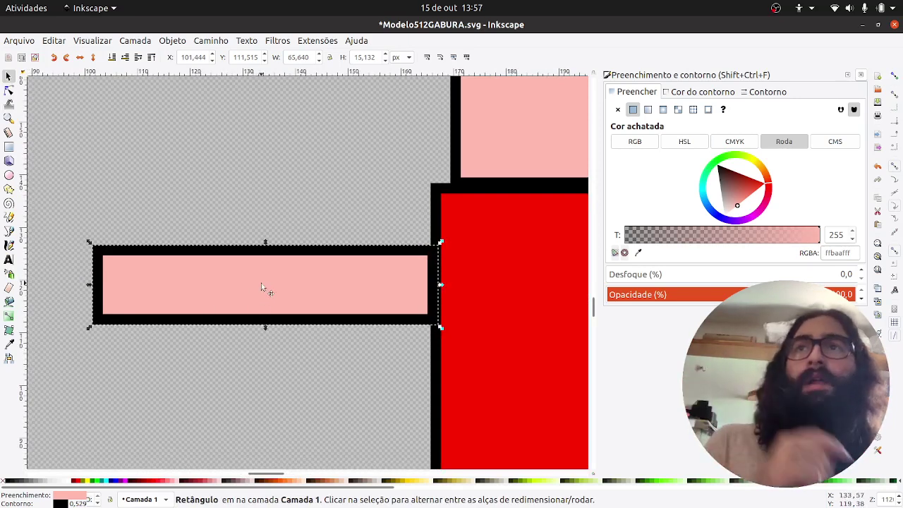
{"action": "left_click", "coordinate": [96, 247]}
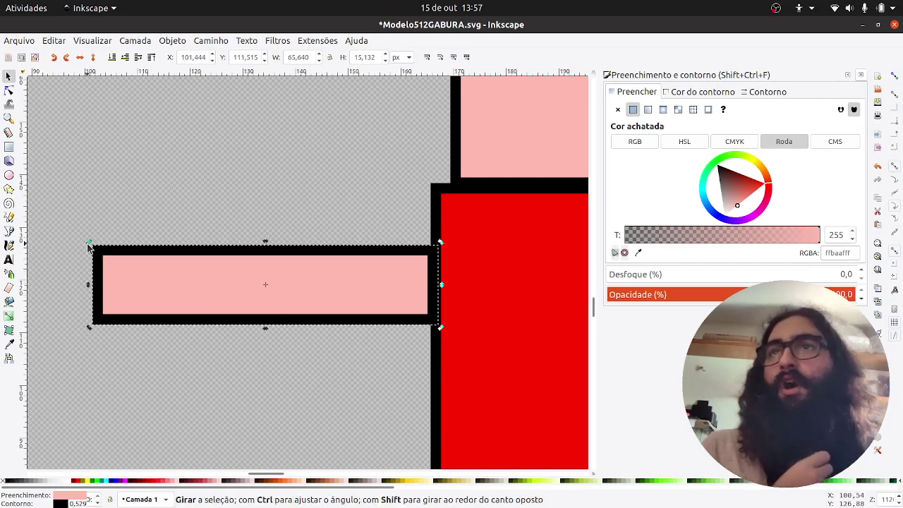
{"action": "left_click_drag", "start_coordinate": [89, 243], "coordinate": [176, 267]}
{"action": "scroll", "coordinate": [265, 288], "scroll_direction": "up", "scroll_amount": 2}
{"action": "scroll", "coordinate": [266, 288], "scroll_direction": "up", "scroll_amount": 3}
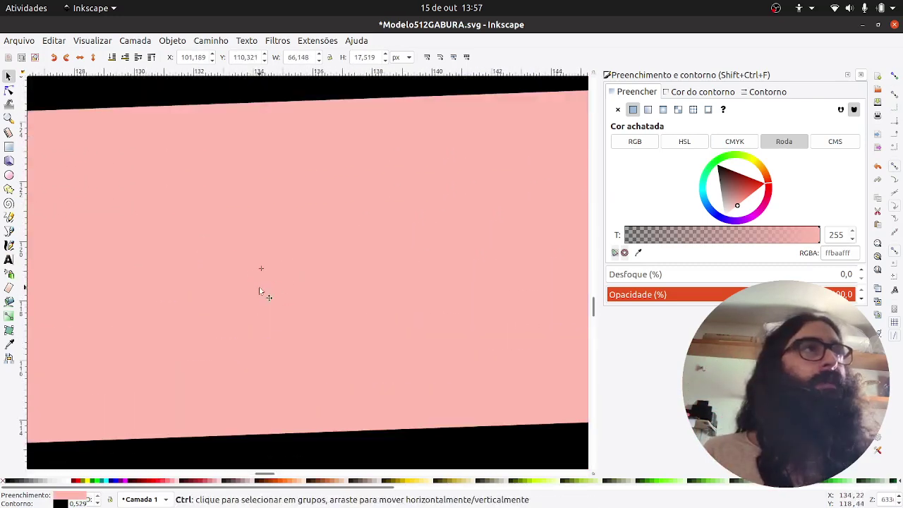
{"action": "scroll", "coordinate": [258, 288], "scroll_direction": "down", "scroll_amount": 5}
{"action": "left_click", "coordinate": [258, 288]}
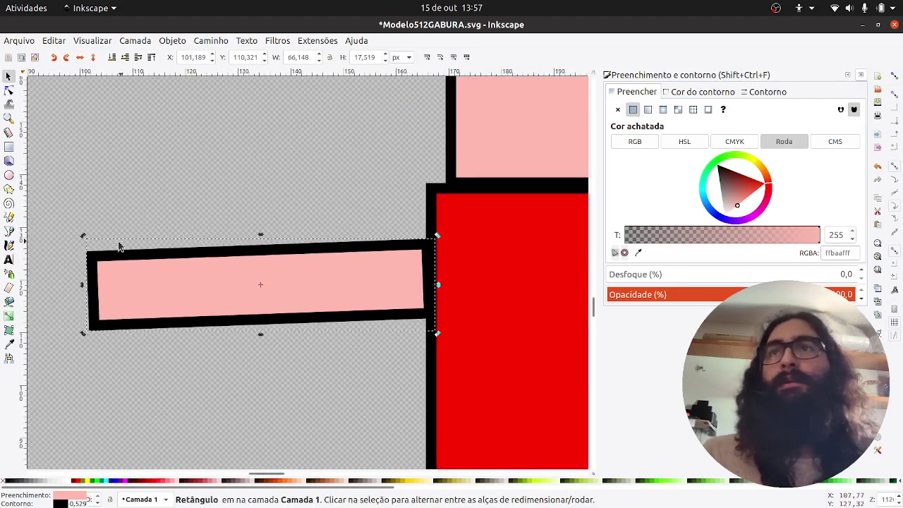
Try rotating the left arm clockwise about its centre, and undo its rotations back to the horizontal pose
{"action": "left_click_drag", "start_coordinate": [84, 237], "coordinate": [143, 267]}
{"action": "left_click_drag", "start_coordinate": [211, 207], "coordinate": [189, 235]}
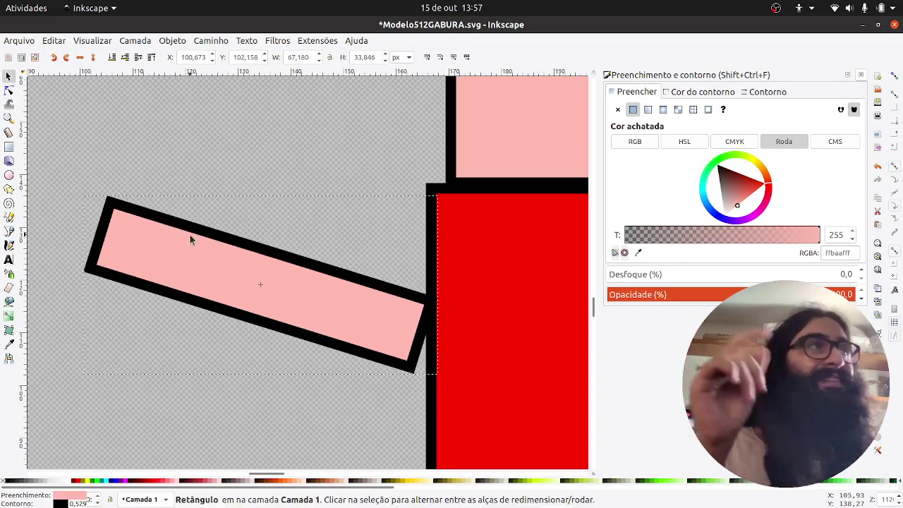
{"action": "left_click", "coordinate": [189, 233]}
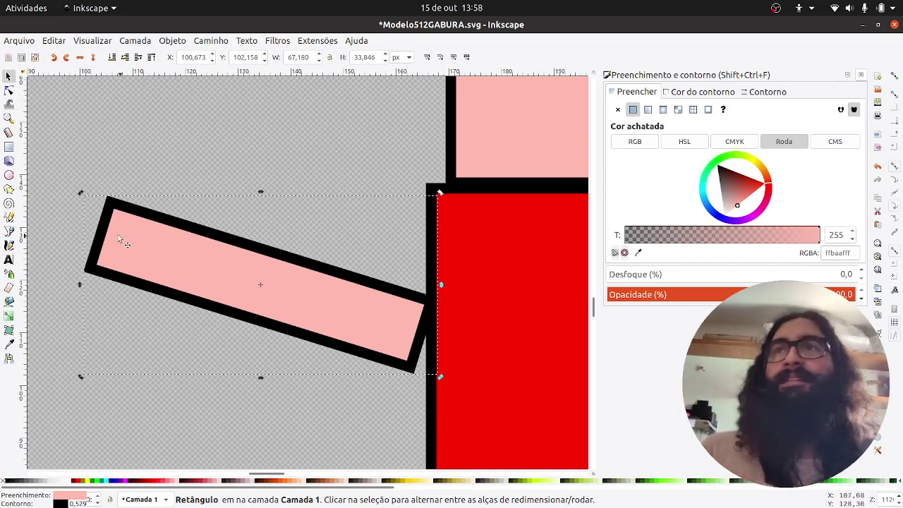
{"action": "key", "text": "bracketleft"}
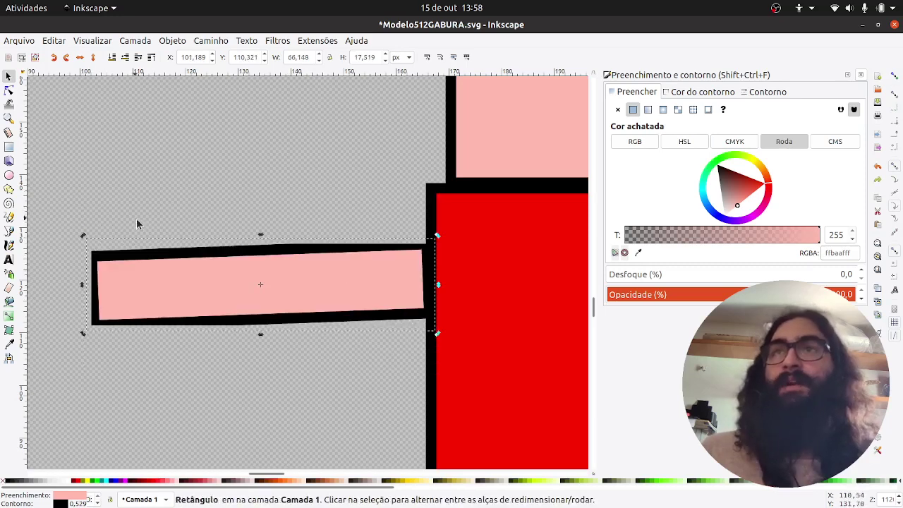
{"action": "key", "text": "ctrl+z"}
{"action": "left_click", "coordinate": [234, 357]}
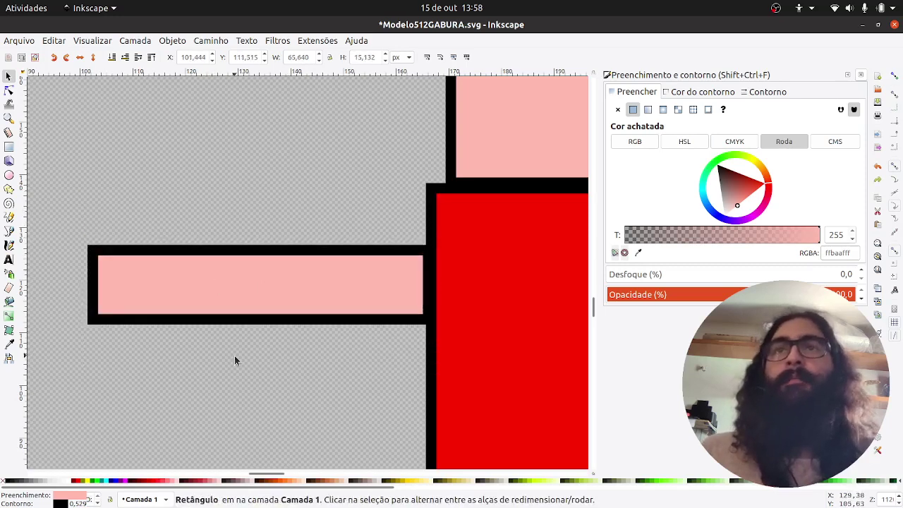
Move the left arm's rotation centre to its shoulder end and rotate the arm upward, to an overall size of about 62.0 × 50.9 px
{"action": "left_click", "coordinate": [250, 283]}
{"action": "left_click", "coordinate": [252, 292]}
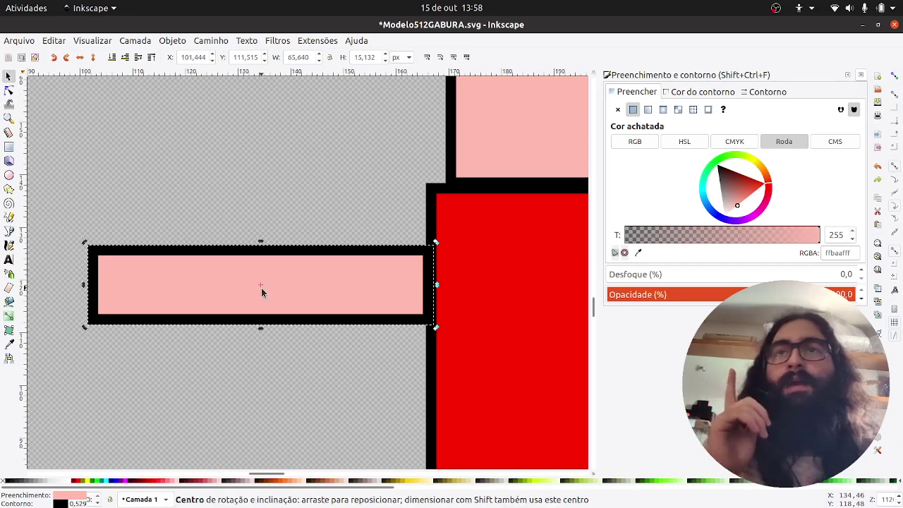
{"action": "left_click_drag", "start_coordinate": [261, 288], "coordinate": [424, 289]}
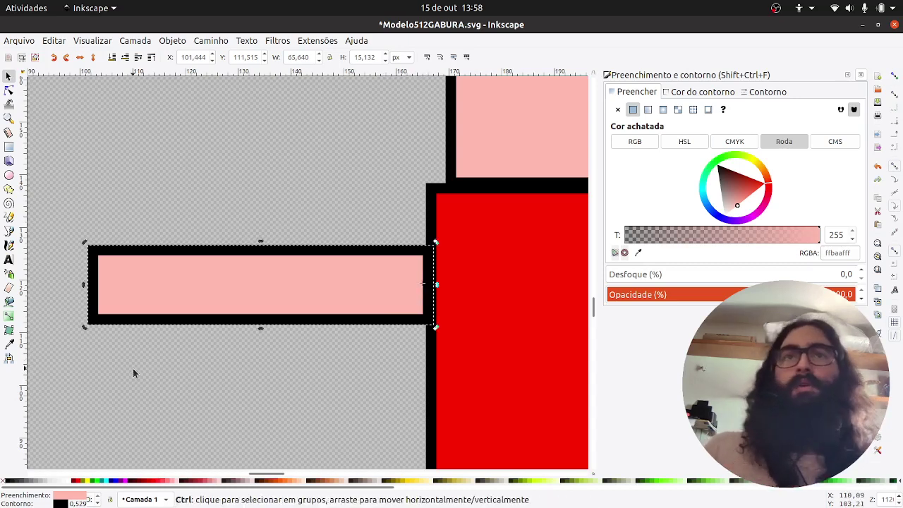
{"action": "scroll", "coordinate": [132, 368], "scroll_direction": "down", "scroll_amount": 2}
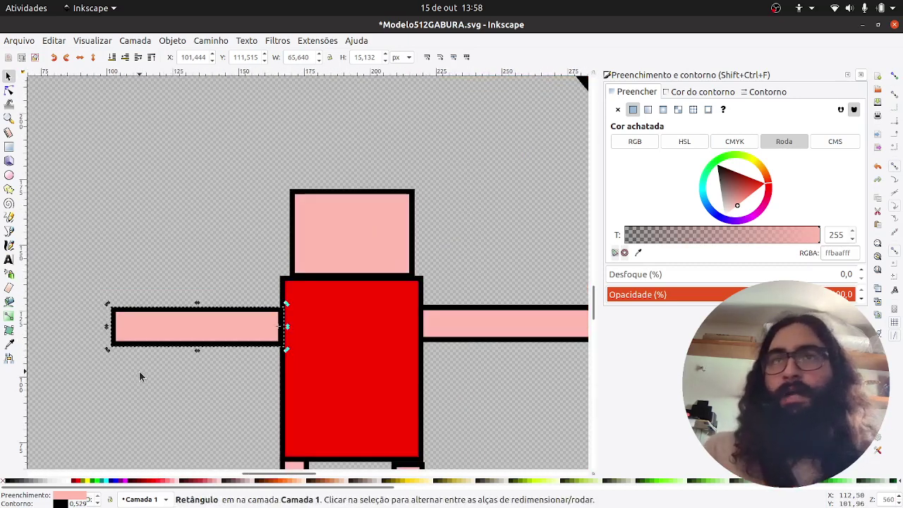
{"action": "left_click_drag", "start_coordinate": [107, 304], "coordinate": [201, 263]}
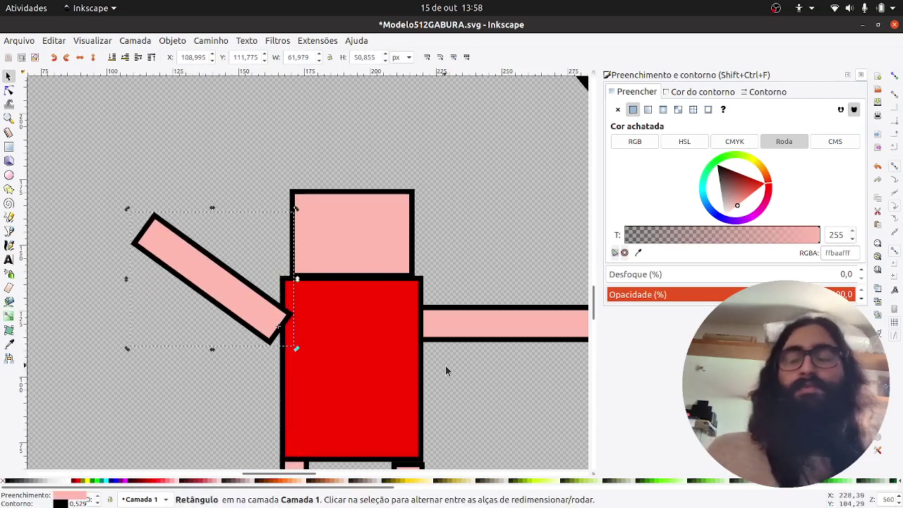
Move the right arm's rotation centre to its shoulder end and rotate the arm slightly downward, to an overall size of about 71.1 × 29.9 px
{"action": "scroll", "coordinate": [446, 368], "scroll_direction": "down", "scroll_amount": 2, "text": "ctrl"}
{"action": "left_click", "coordinate": [415, 277]}
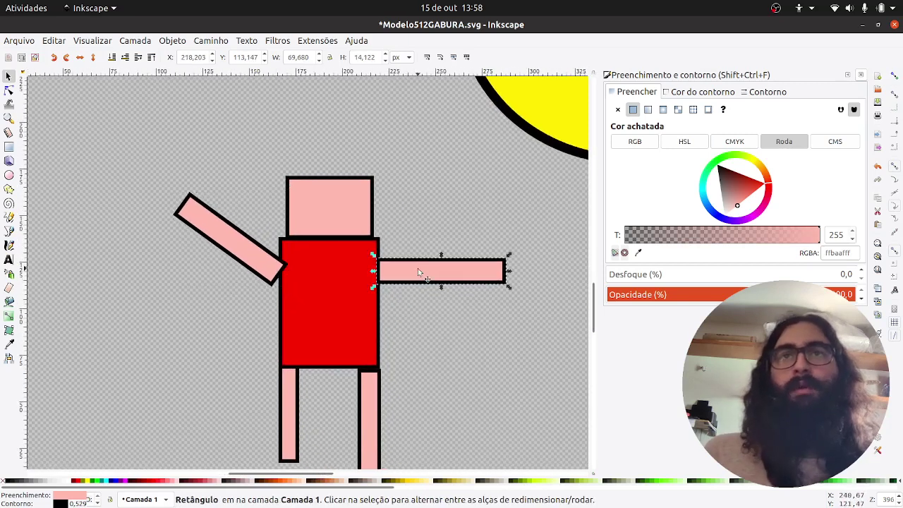
{"action": "left_click", "coordinate": [418, 272]}
{"action": "mouse_move", "coordinate": [443, 276]}
{"action": "left_mouse_down"}
{"action": "mouse_move", "coordinate": [381, 274]}
{"action": "mouse_move", "coordinate": [439, 282]}
{"action": "left_mouse_up"}
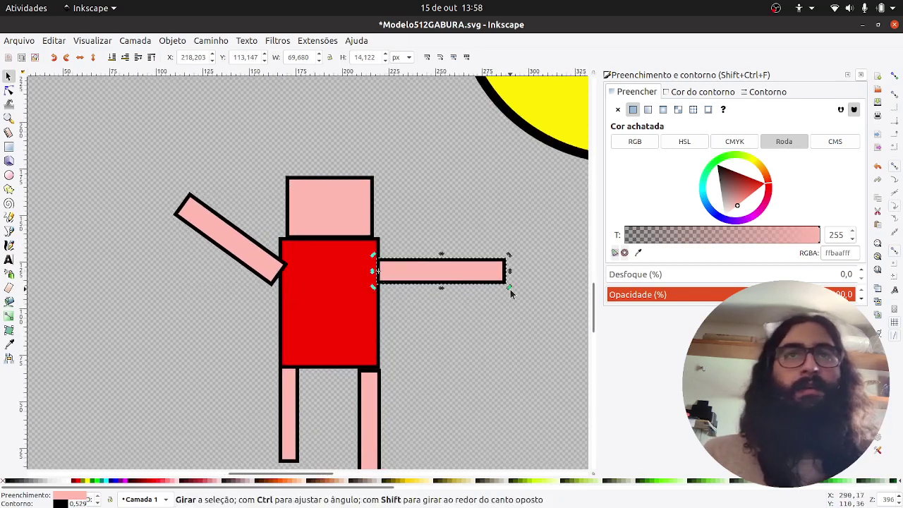
{"action": "left_click_drag", "start_coordinate": [506, 287], "coordinate": [444, 340]}
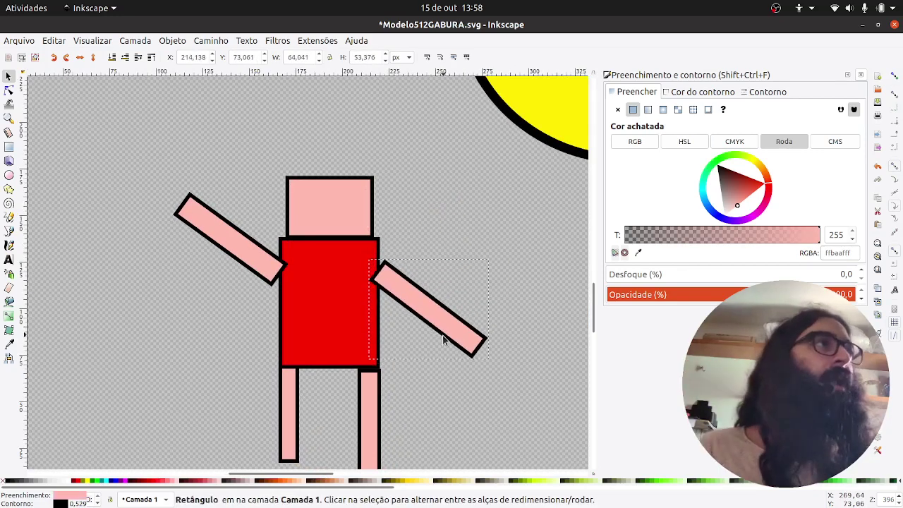
{"action": "left_click_drag", "start_coordinate": [444, 340], "coordinate": [456, 304]}
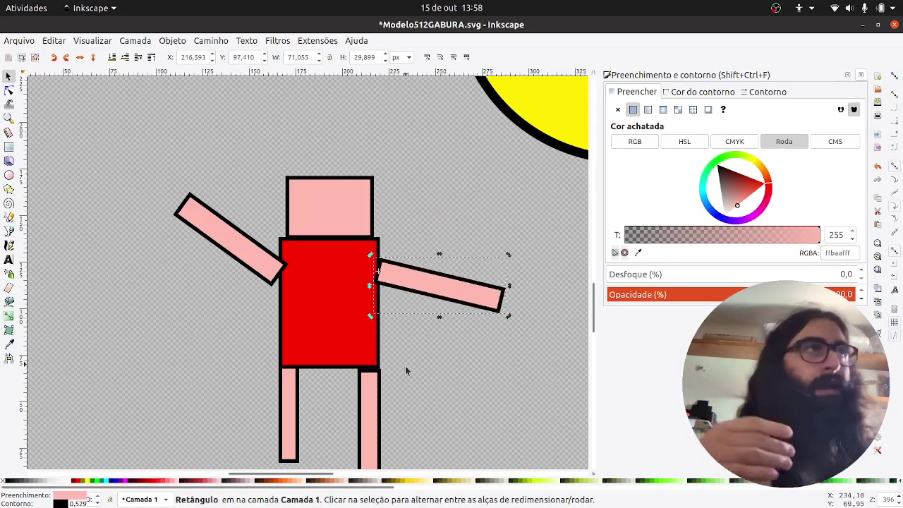
Move the right leg's rotation centre to its hip end and swing the foot inward, toward the left leg
{"action": "left_click", "coordinate": [370, 397]}
{"action": "scroll", "coordinate": [370, 399], "scroll_direction": "down", "scroll_amount": 1}
{"action": "left_click", "coordinate": [368, 407]}
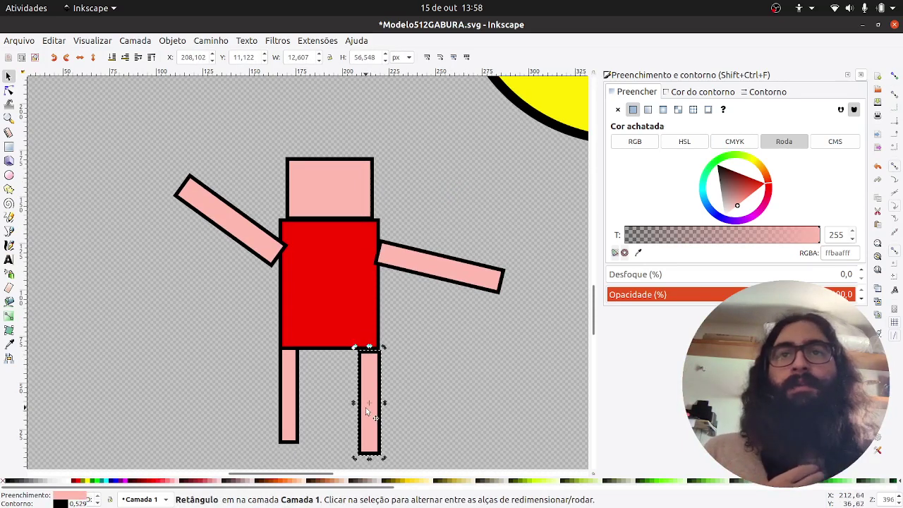
{"action": "left_click_drag", "start_coordinate": [370, 407], "coordinate": [369, 349]}
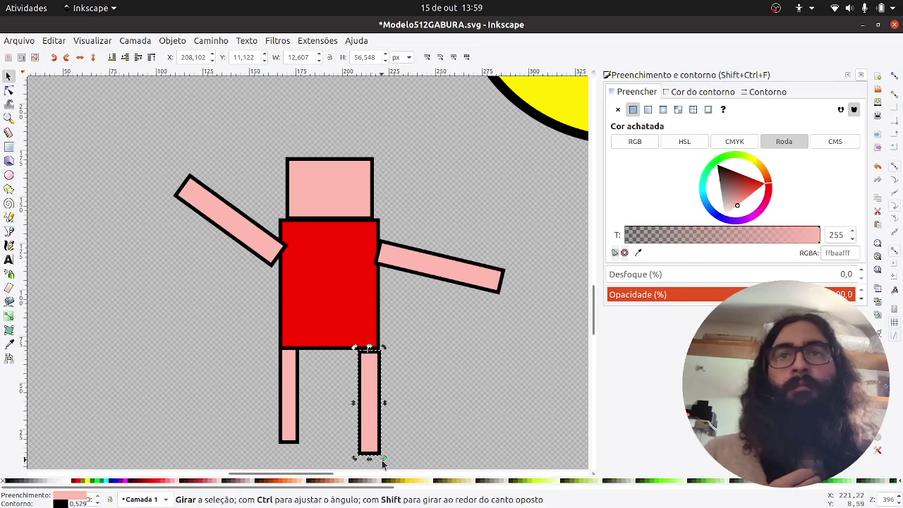
{"action": "left_click_drag", "start_coordinate": [385, 458], "coordinate": [354, 434]}
Move the left leg's rotation centre to its hip end and swing the foot outward, roughly parallel to the right leg
{"action": "left_click", "coordinate": [291, 435]}
{"action": "left_click", "coordinate": [292, 432]}
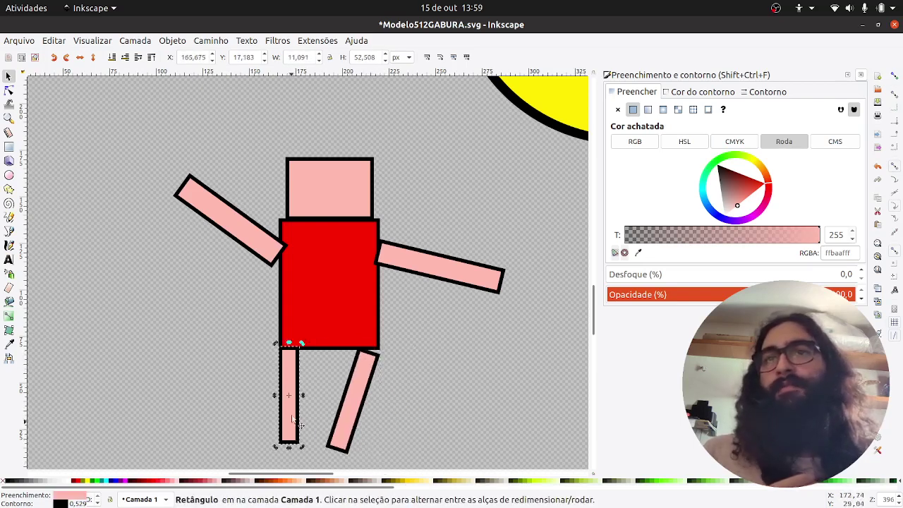
{"action": "left_click_drag", "start_coordinate": [289, 398], "coordinate": [290, 351]}
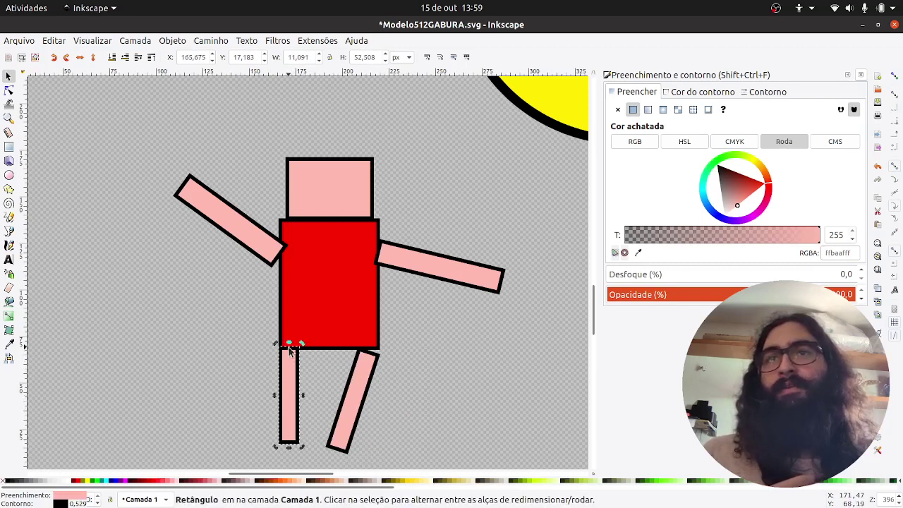
{"action": "left_click_drag", "start_coordinate": [304, 451], "coordinate": [265, 436]}
Move the head's rotation centre to the neck and tilt the head slightly clockwise, to an overall size of about 48.6 × 35.5 px
{"action": "left_click", "coordinate": [339, 195]}
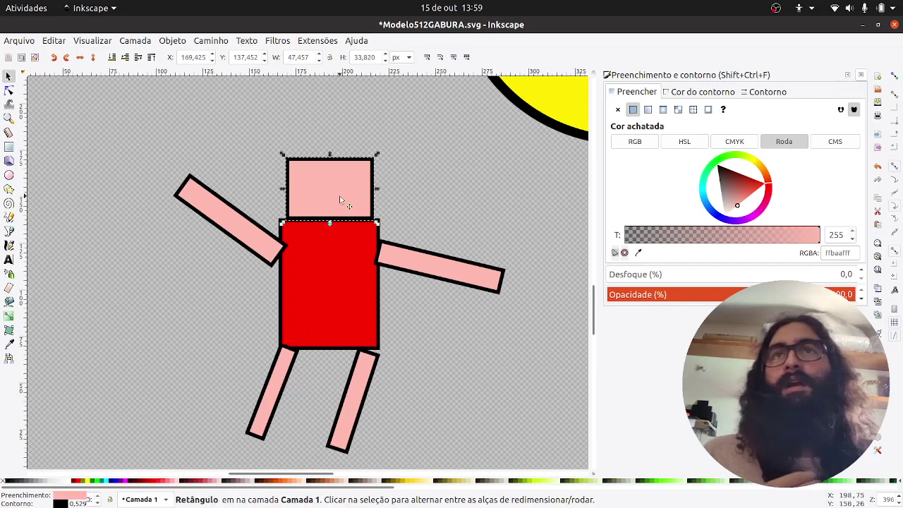
{"action": "left_click", "coordinate": [333, 192]}
{"action": "left_click_drag", "start_coordinate": [329, 189], "coordinate": [329, 218]}
{"action": "left_click_drag", "start_coordinate": [378, 155], "coordinate": [358, 179]}
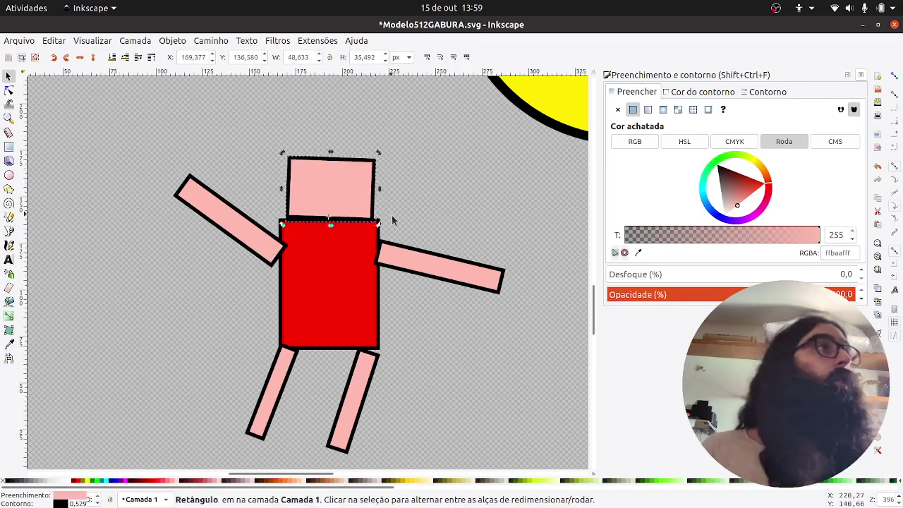
Deselect the head and look over the posed figure together with the other coloured shapes on the page
{"action": "scroll", "coordinate": [407, 231], "scroll_direction": "down", "scroll_amount": 1}
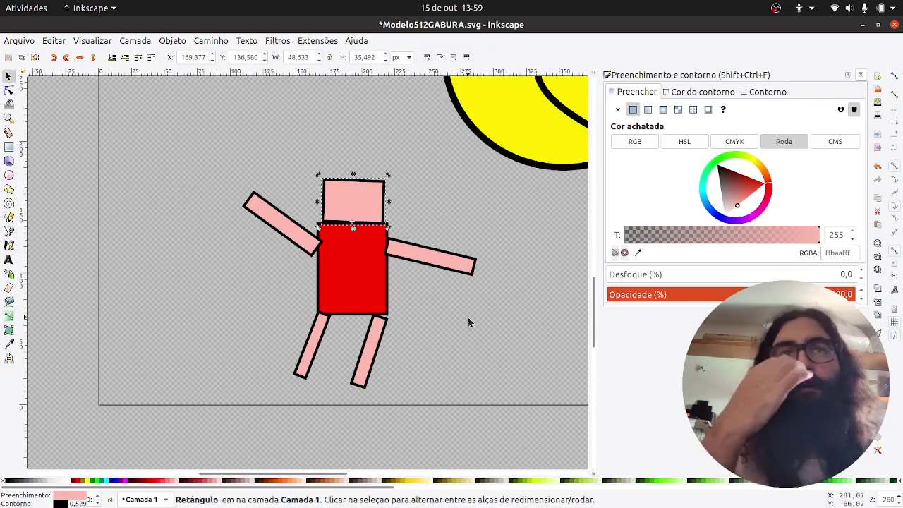
{"action": "scroll", "coordinate": [487, 311], "scroll_direction": "down", "scroll_amount": 2}
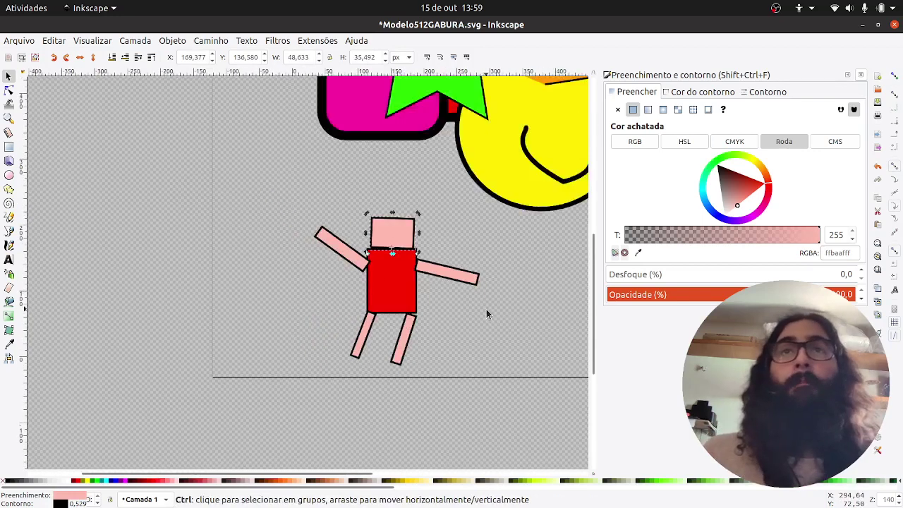
{"action": "scroll", "coordinate": [430, 307], "scroll_direction": "up", "scroll_amount": 3}
{"action": "left_click", "coordinate": [211, 265]}
{"action": "scroll", "coordinate": [210, 265], "scroll_direction": "down", "scroll_amount": 4}
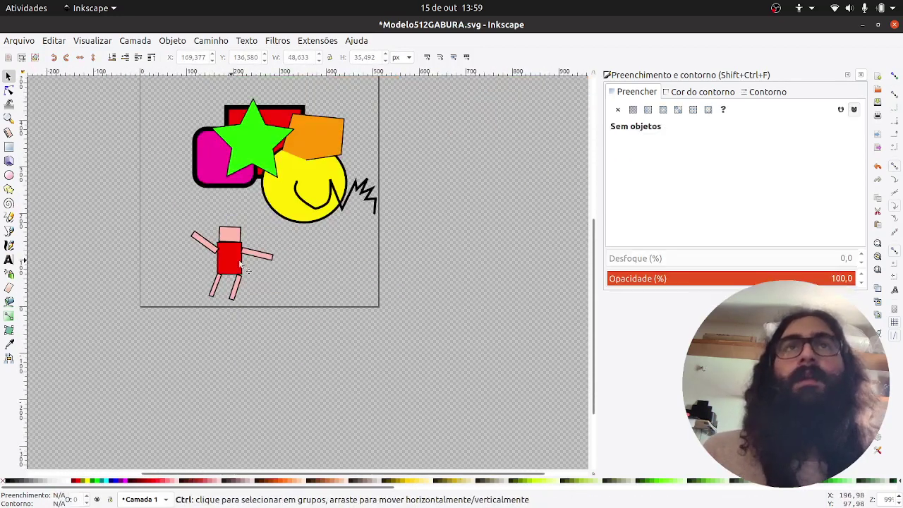
{"action": "scroll", "coordinate": [266, 254], "scroll_direction": "up", "scroll_amount": 2}
{"action": "left_click_drag", "start_coordinate": [264, 255], "coordinate": [415, 277]}
{"action": "scroll", "coordinate": [416, 280], "scroll_direction": "up", "scroll_amount": 1}
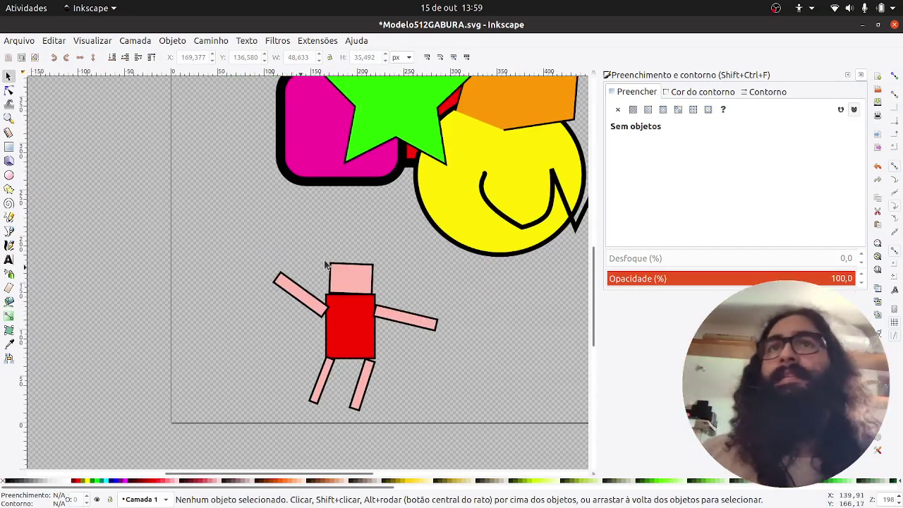
{"action": "scroll", "coordinate": [372, 263], "scroll_direction": "up", "scroll_amount": 2}
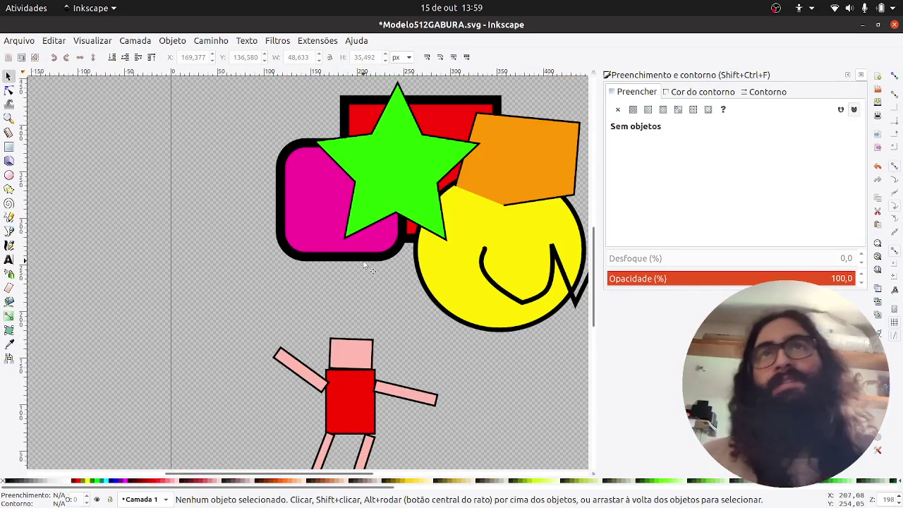
{"action": "scroll", "coordinate": [377, 284], "scroll_direction": "down", "scroll_amount": 4}
{"action": "scroll", "coordinate": [392, 311], "scroll_direction": "up", "scroll_amount": 5}
{"action": "left_click_drag", "start_coordinate": [391, 311], "coordinate": [326, 346]}
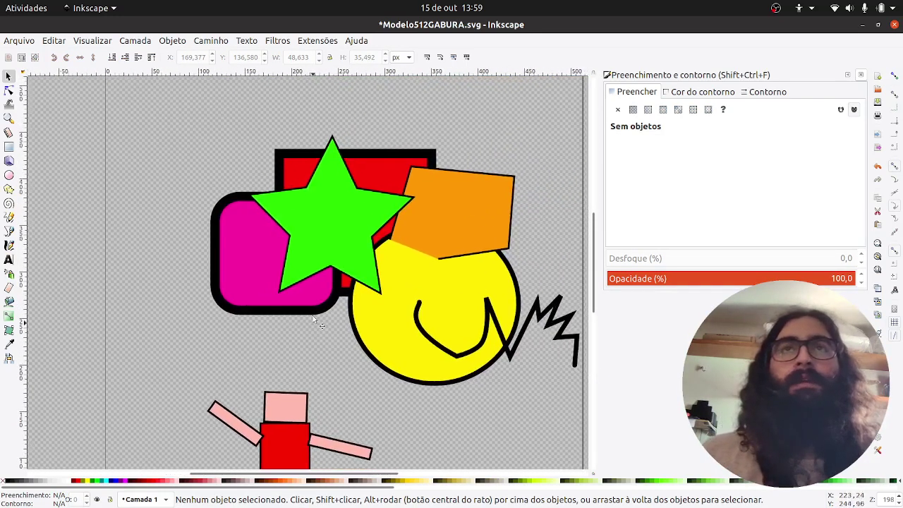
Move the magenta rounded rectangle and the green star away from the other shapes, with the star at about X -37.0, Y 251.8 px
{"action": "mouse_move", "coordinate": [317, 204]}
{"action": "left_mouse_down"}
{"action": "mouse_move", "coordinate": [242, 235]}
{"action": "mouse_move", "coordinate": [318, 200]}
{"action": "left_mouse_up"}
{"action": "left_click_drag", "start_coordinate": [267, 284], "coordinate": [136, 257]}
{"action": "left_click_drag", "start_coordinate": [372, 252], "coordinate": [180, 277]}
{"action": "left_click", "coordinate": [210, 161]}
{"action": "left_click_drag", "start_coordinate": [186, 141], "coordinate": [381, 227]}
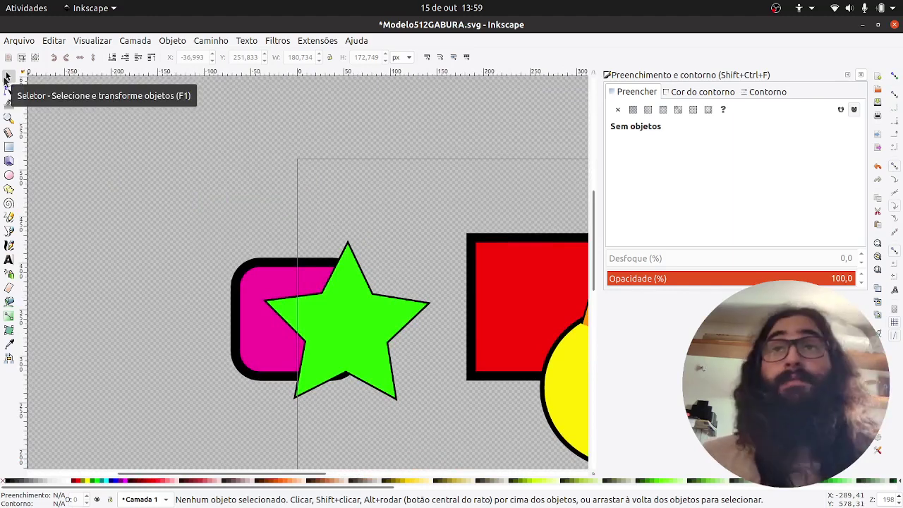
Group the green star with the magenta rounded rectangle and move the group to about X -104.4, Y 357.4 px
{"action": "left_click_drag", "start_coordinate": [170, 204], "coordinate": [444, 436]}
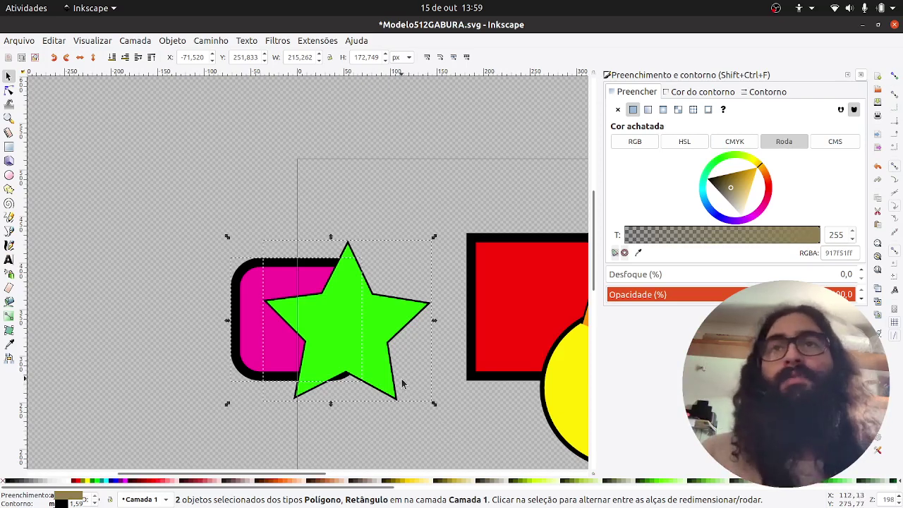
{"action": "left_click", "coordinate": [172, 41]}
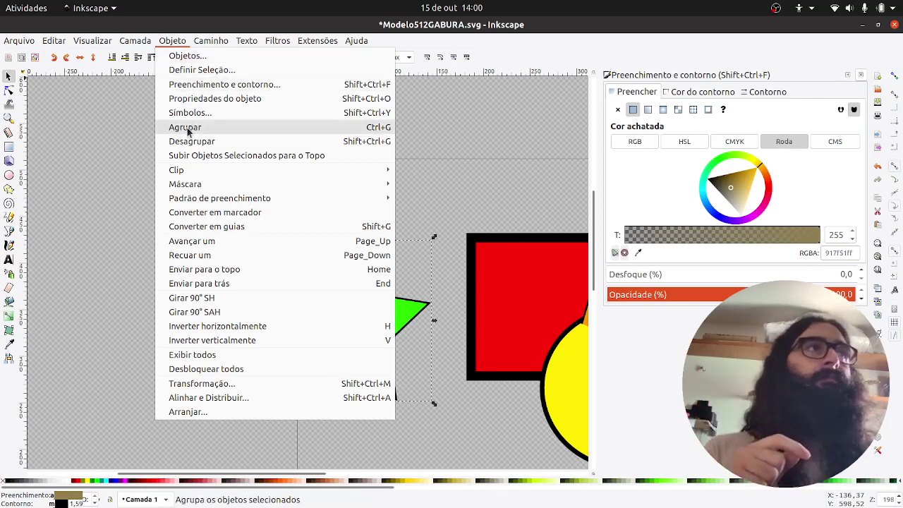
{"action": "left_click", "coordinate": [186, 128]}
{"action": "left_click_drag", "start_coordinate": [276, 270], "coordinate": [319, 295]}
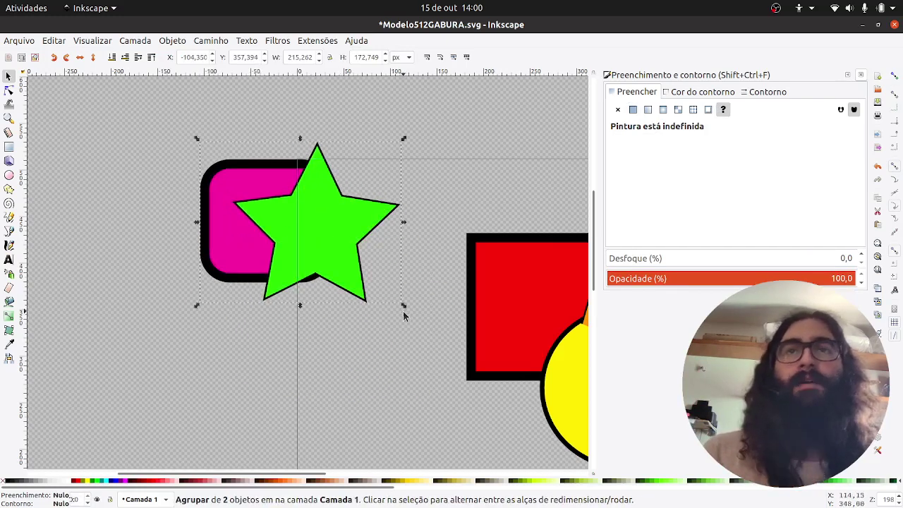
Scale the star group down to about 158.2 × 126.2 px and back up to about 214.6 × 172.2 px, and deselect it
{"action": "left_click_drag", "start_coordinate": [404, 311], "coordinate": [348, 301]}
{"action": "left_click", "coordinate": [361, 337]}
{"action": "left_click", "coordinate": [297, 238]}
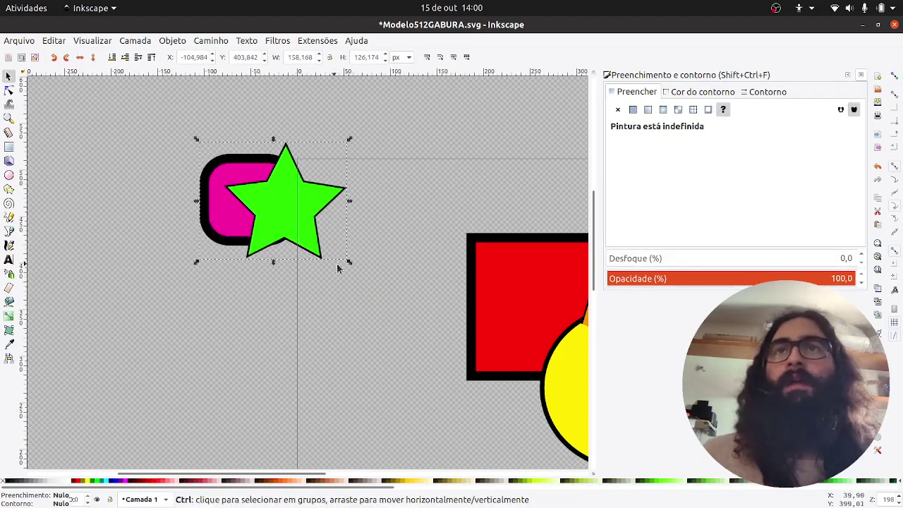
{"action": "left_click_drag", "start_coordinate": [348, 262], "coordinate": [399, 301]}
{"action": "left_click", "coordinate": [415, 357]}
Move the orange polygon and the black squiggle off the yellow circle so they overlap near the page's upper-right corner
{"action": "left_click_drag", "start_coordinate": [415, 358], "coordinate": [269, 286]}
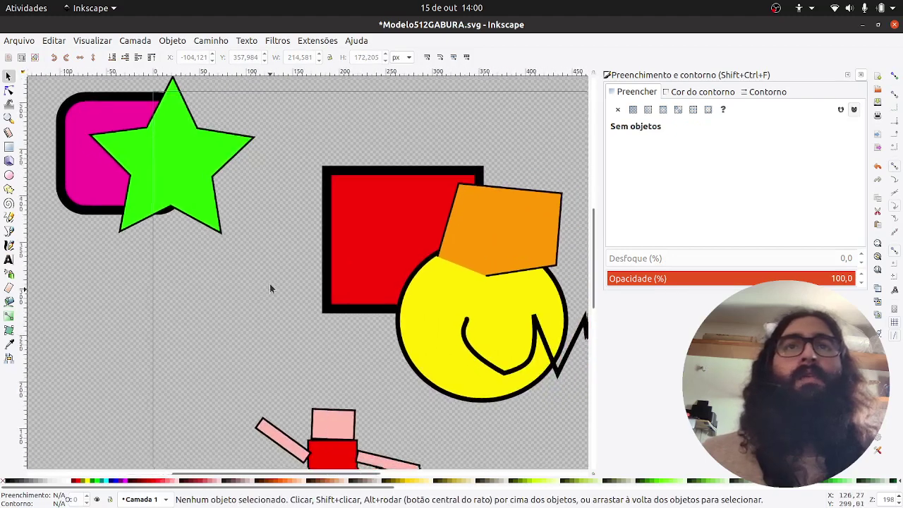
{"action": "left_click_drag", "start_coordinate": [354, 276], "coordinate": [204, 337]}
{"action": "left_click_drag", "start_coordinate": [361, 298], "coordinate": [476, 244]}
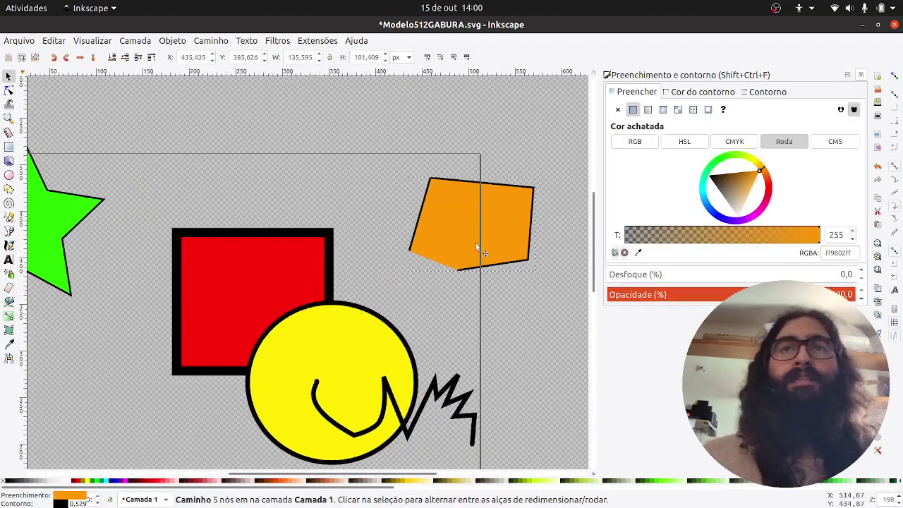
{"action": "left_click_drag", "start_coordinate": [462, 415], "coordinate": [485, 173]}
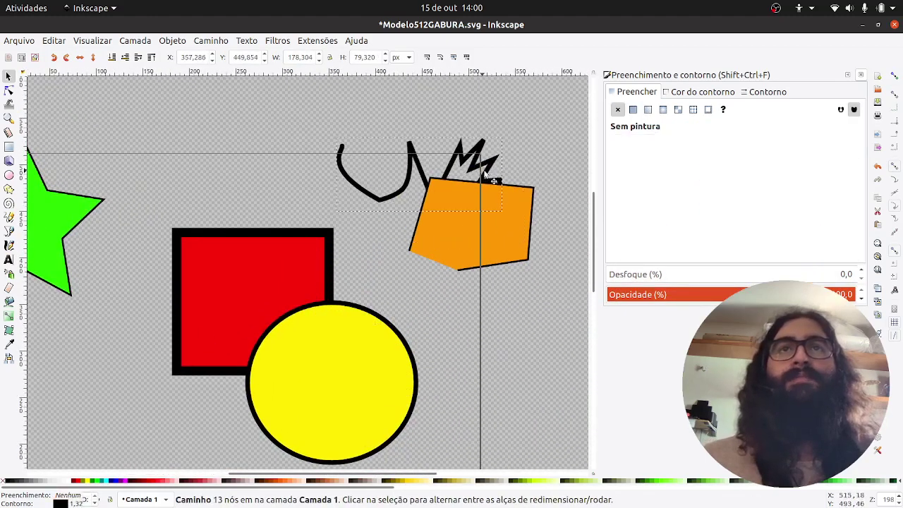
{"action": "left_click_drag", "start_coordinate": [465, 207], "coordinate": [439, 181]}
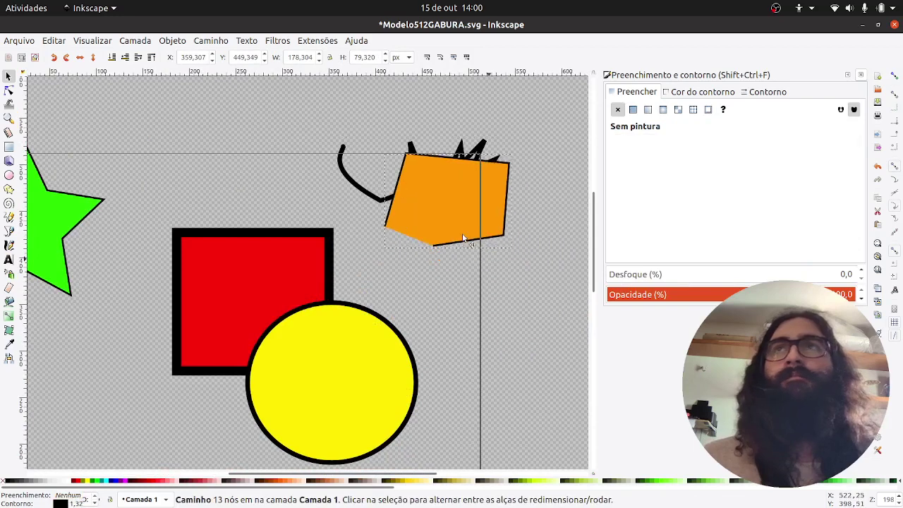
Arrange the black squiggle in front of the orange polygon and shift the polygon to about X 362.7, Y 409.4 px
{"action": "left_click", "coordinate": [134, 59]}
{"action": "left_click", "coordinate": [364, 233]}
{"action": "left_click_drag", "start_coordinate": [435, 189], "coordinate": [422, 208]}
{"action": "left_click", "coordinate": [322, 115]}
{"action": "left_click_drag", "start_coordinate": [345, 111], "coordinate": [525, 253]}
{"action": "left_click_drag", "start_coordinate": [454, 205], "coordinate": [421, 204]}
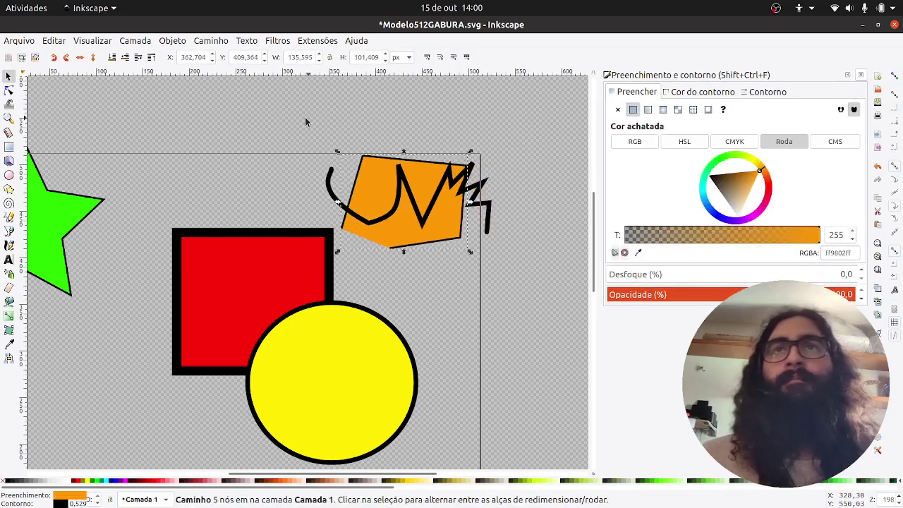
Select the orange polygon and the black squiggle together and move them above the page, to about X 221.4, Y 527.0 px
{"action": "left_click_drag", "start_coordinate": [299, 117], "coordinate": [522, 267]}
{"action": "left_click_drag", "start_coordinate": [422, 225], "coordinate": [331, 150]}
{"action": "left_click_drag", "start_coordinate": [353, 217], "coordinate": [366, 316]}
{"action": "left_click_drag", "start_coordinate": [333, 251], "coordinate": [310, 221]}
{"action": "key", "text": "ctrl"}
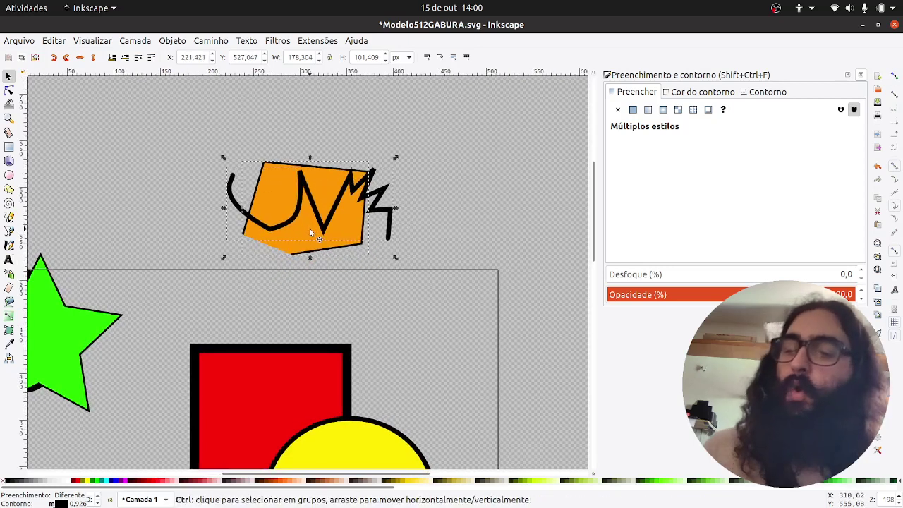
Group the orange polygon with the black squiggle, move the group to about X 211.8, Y 524.5 px, and deselect it
{"action": "key", "text": "ctrl+g"}
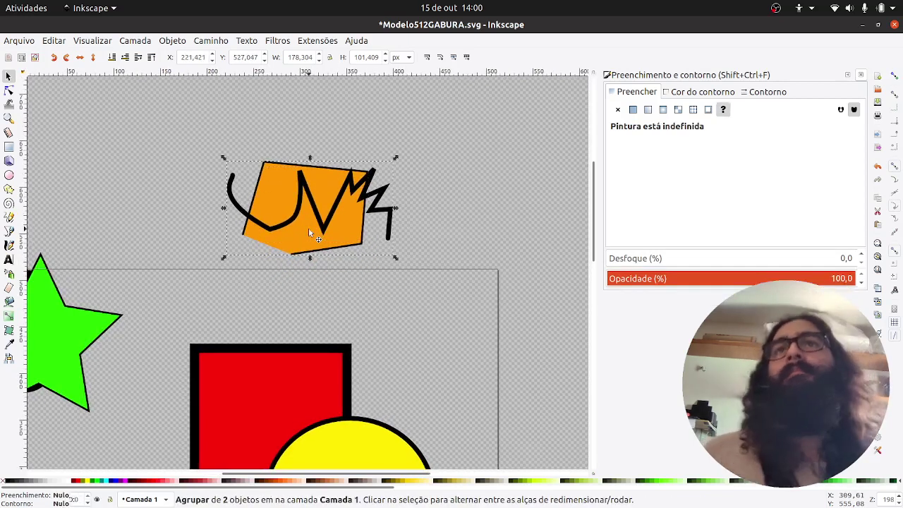
{"action": "key", "text": "Escape"}
{"action": "left_click", "coordinate": [341, 224]}
{"action": "mouse_move", "coordinate": [341, 224]}
{"action": "left_mouse_down"}
{"action": "mouse_move", "coordinate": [328, 274]}
{"action": "mouse_move", "coordinate": [351, 284]}
{"action": "mouse_move", "coordinate": [324, 217]}
{"action": "left_mouse_up"}
{"action": "key", "text": "Escape"}
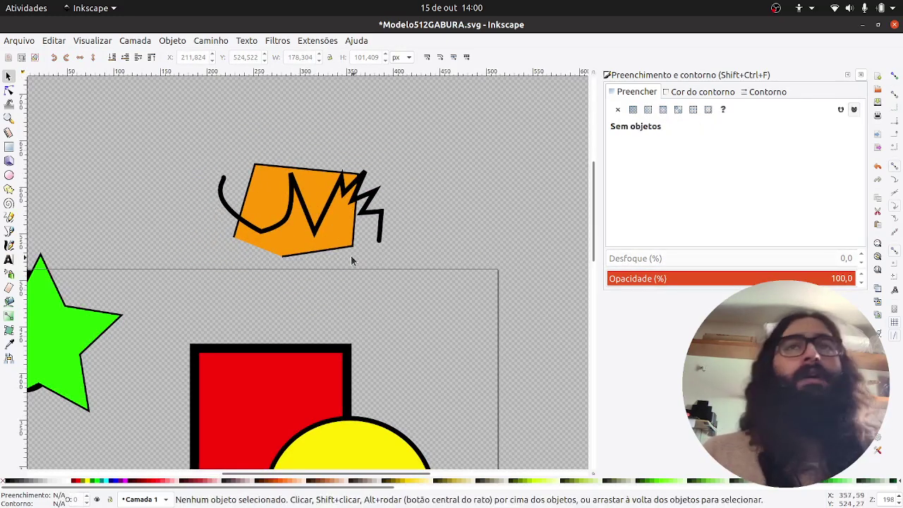
{"action": "left_click", "coordinate": [336, 252]}
{"action": "left_click_drag", "start_coordinate": [228, 285], "coordinate": [375, 262]}
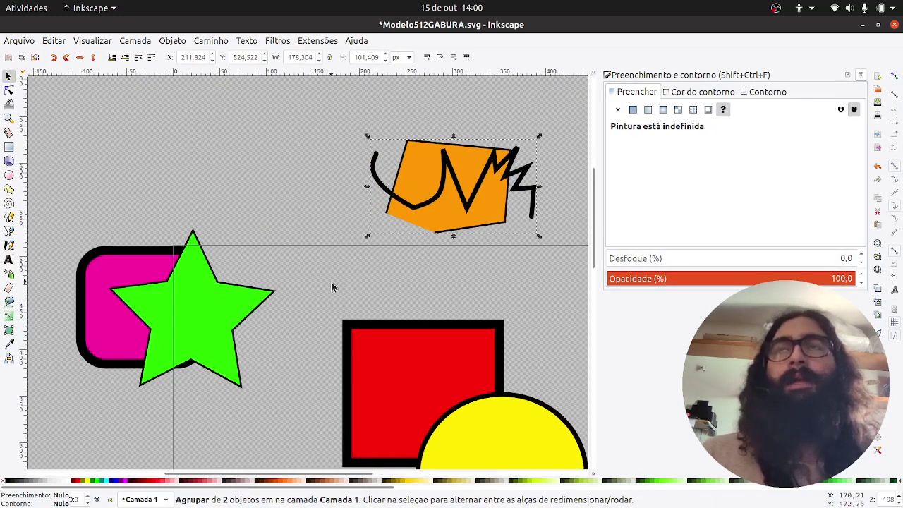
{"action": "left_click", "coordinate": [350, 252]}
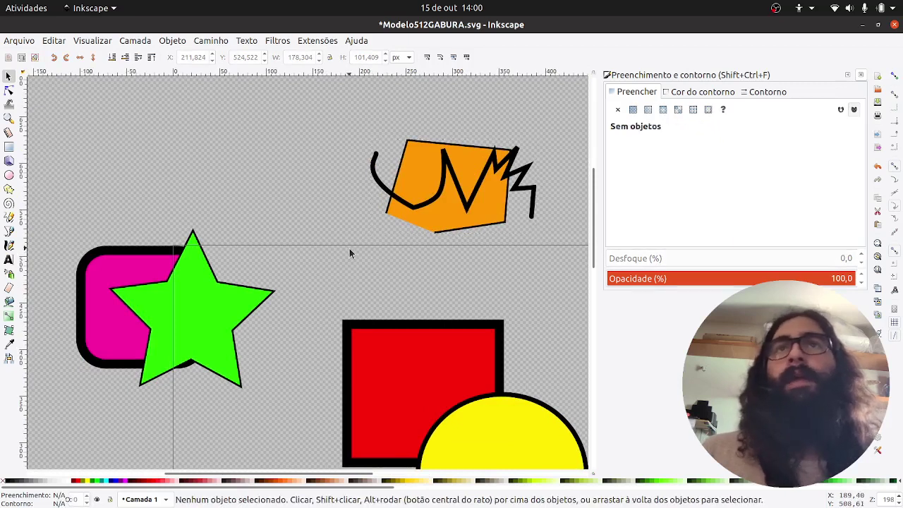
Move the group of the green star and magenta rounded rectangle to about X -43.5, Y 400.4 px
{"action": "left_click_drag", "start_coordinate": [52, 185], "coordinate": [310, 432]}
{"action": "left_click", "coordinate": [264, 206]}
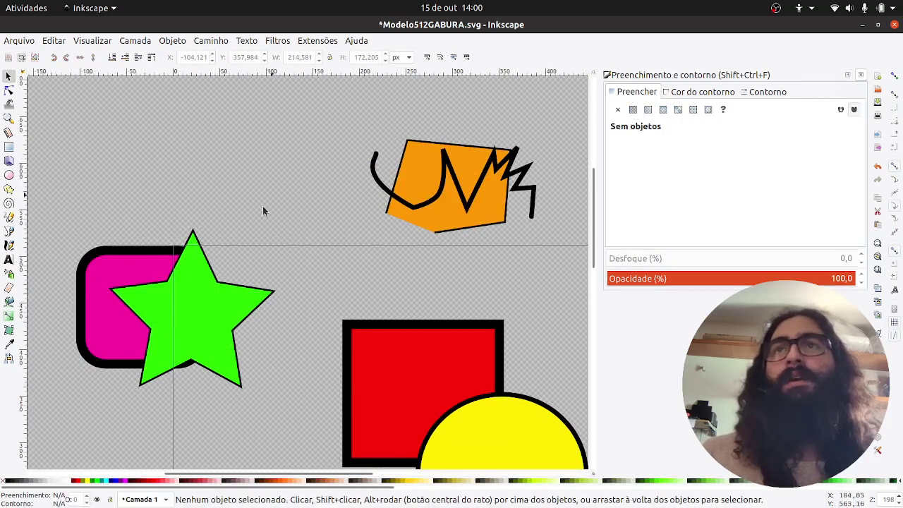
{"action": "left_click_drag", "start_coordinate": [217, 296], "coordinate": [279, 262]}
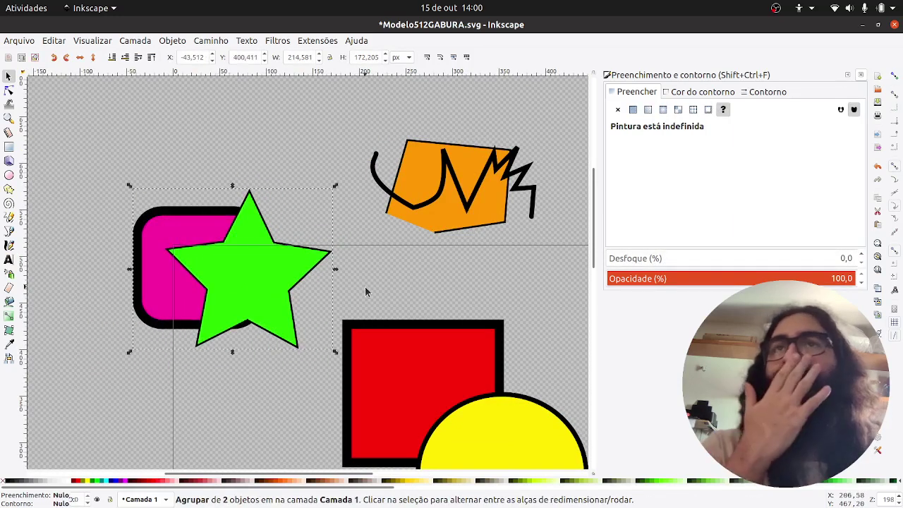
Ungroup the green star and magenta rounded rectangle, and move the star alone to about X -11.6, Y 387.8 px
{"action": "left_click_drag", "start_coordinate": [109, 158], "coordinate": [344, 387]}
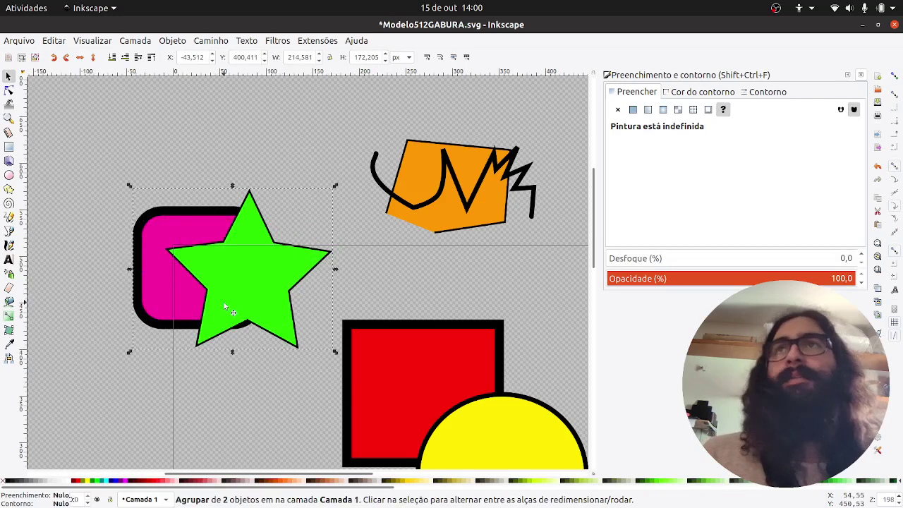
{"action": "left_click", "coordinate": [172, 40]}
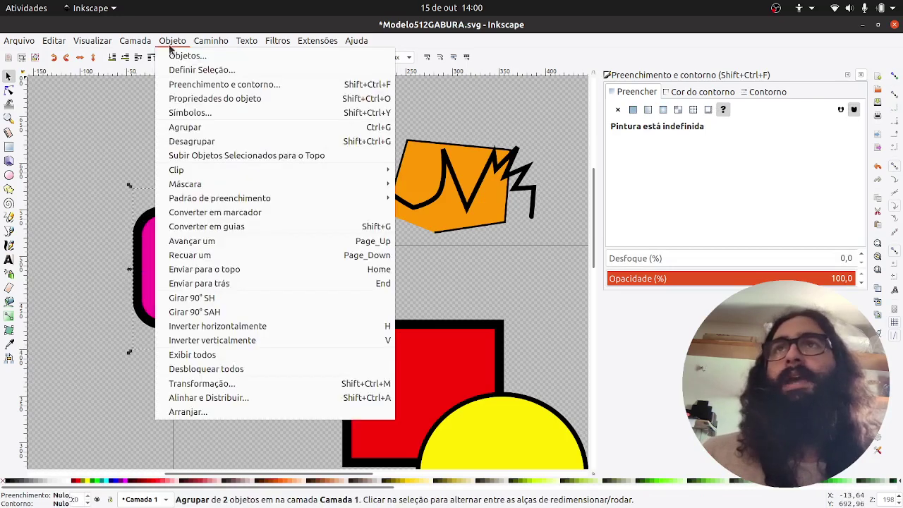
{"action": "left_click", "coordinate": [206, 143]}
{"action": "key", "text": "Escape"}
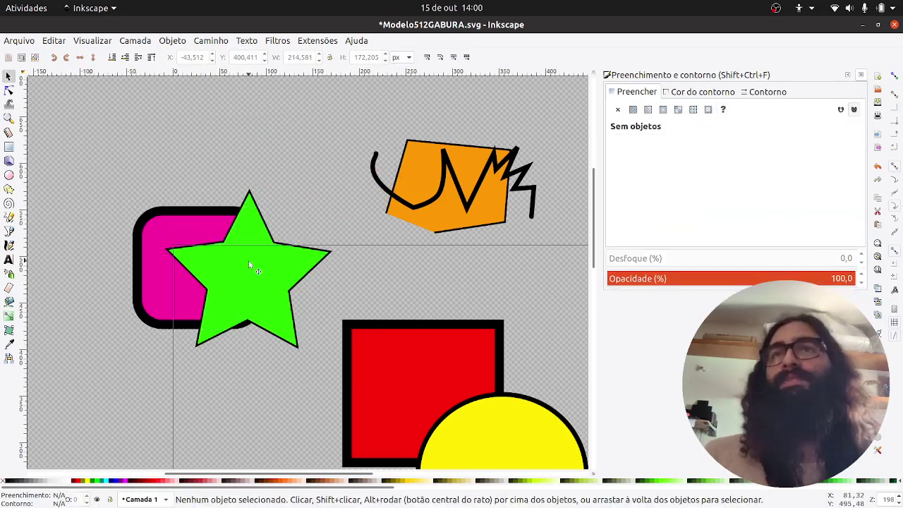
{"action": "left_click_drag", "start_coordinate": [249, 260], "coordinate": [247, 282]}
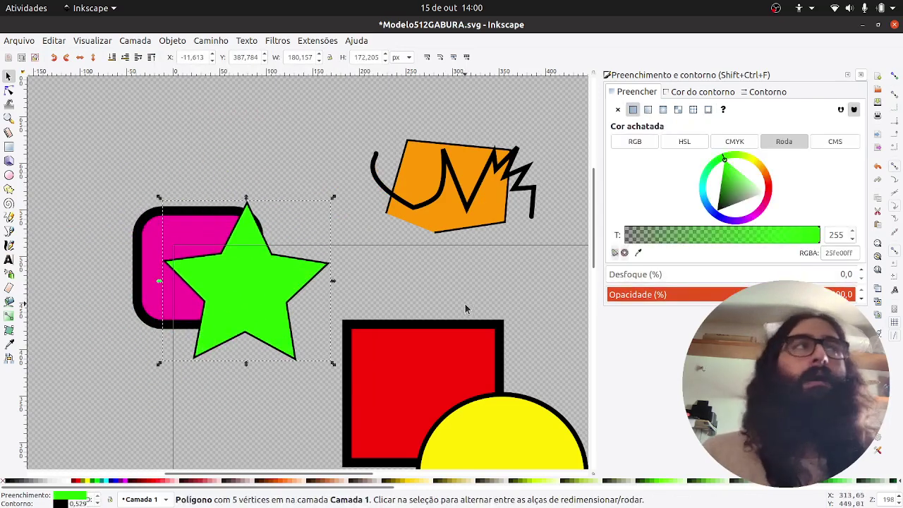
Move the group of the orange polygon and black squiggle to about X 270.9, Y 518.5 px and ungroup it
{"action": "left_click_drag", "start_coordinate": [470, 305], "coordinate": [371, 312]}
{"action": "left_click_drag", "start_coordinate": [365, 231], "coordinate": [420, 237]}
{"action": "left_click", "coordinate": [548, 318]}
{"action": "left_click_drag", "start_coordinate": [553, 320], "coordinate": [294, 138]}
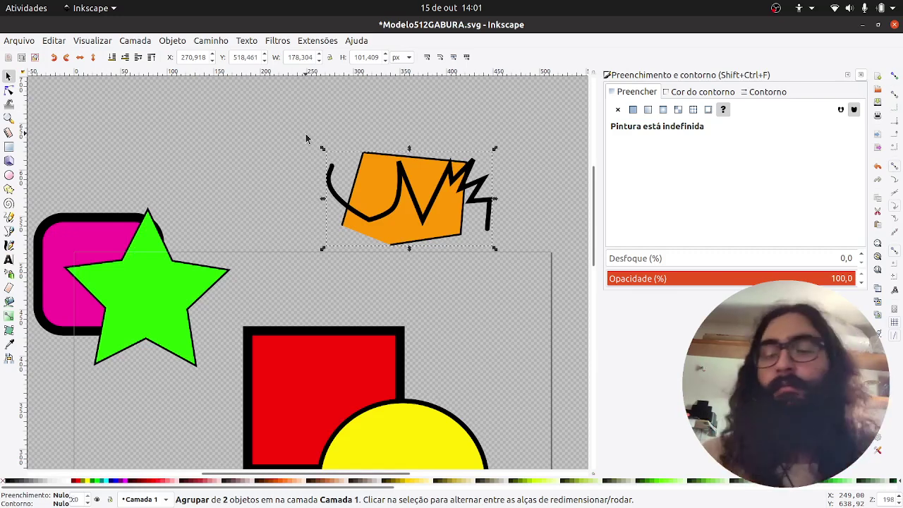
{"action": "key", "text": "ctrl"}
{"action": "key", "text": "ctrl+shift+g"}
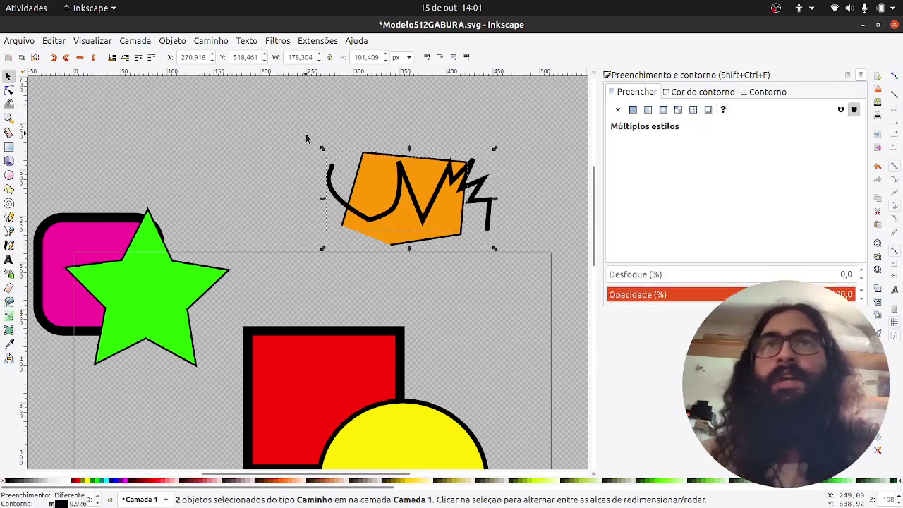
Move the black squiggle alone to about X 264.4, Y 531.2 px, and select it together with the orange polygon
{"action": "left_click", "coordinate": [462, 257]}
{"action": "left_click_drag", "start_coordinate": [483, 206], "coordinate": [474, 238]}
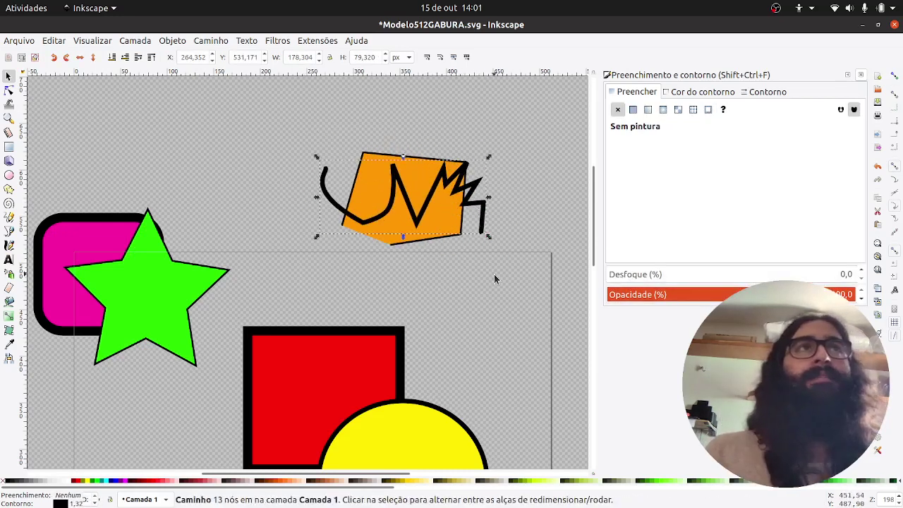
{"action": "left_click", "coordinate": [494, 275]}
{"action": "left_click_drag", "start_coordinate": [510, 271], "coordinate": [314, 145]}
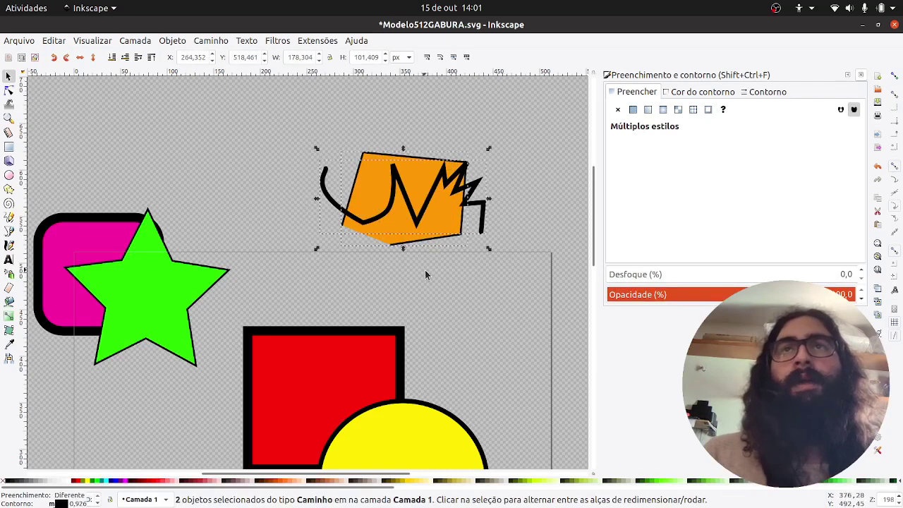
Move the whole rectangle figure to about X 20.6, Y 54.1 px, and shift its right-hand leg alone to about X 98.0, Y 56.1 px
{"action": "scroll", "coordinate": [433, 279], "scroll_direction": "down", "scroll_amount": 10}
{"action": "left_click_drag", "start_coordinate": [130, 182], "coordinate": [392, 406]}
{"action": "left_click_drag", "start_coordinate": [275, 287], "coordinate": [192, 247]}
{"action": "left_click", "coordinate": [282, 313]}
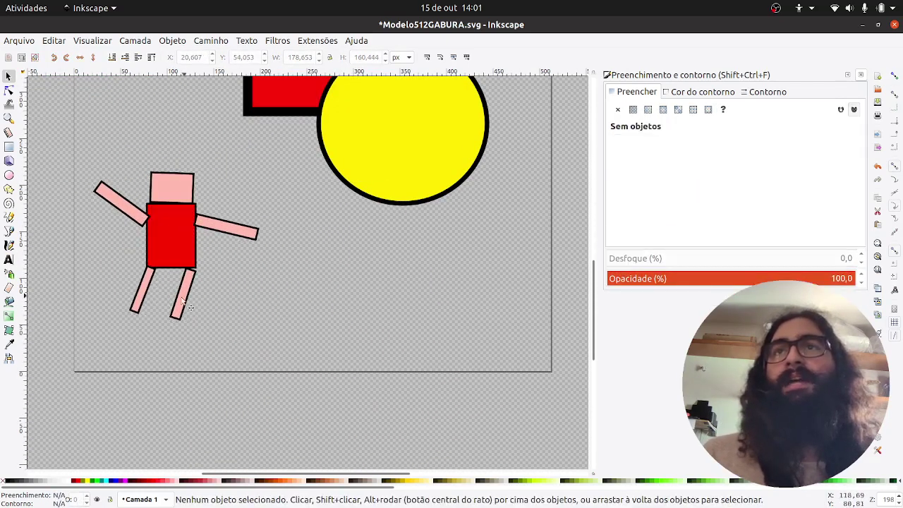
{"action": "mouse_move", "coordinate": [183, 296]}
{"action": "left_mouse_down"}
{"action": "mouse_move", "coordinate": [212, 309]}
{"action": "mouse_move", "coordinate": [174, 300]}
{"action": "left_mouse_up"}
{"action": "left_click", "coordinate": [235, 326]}
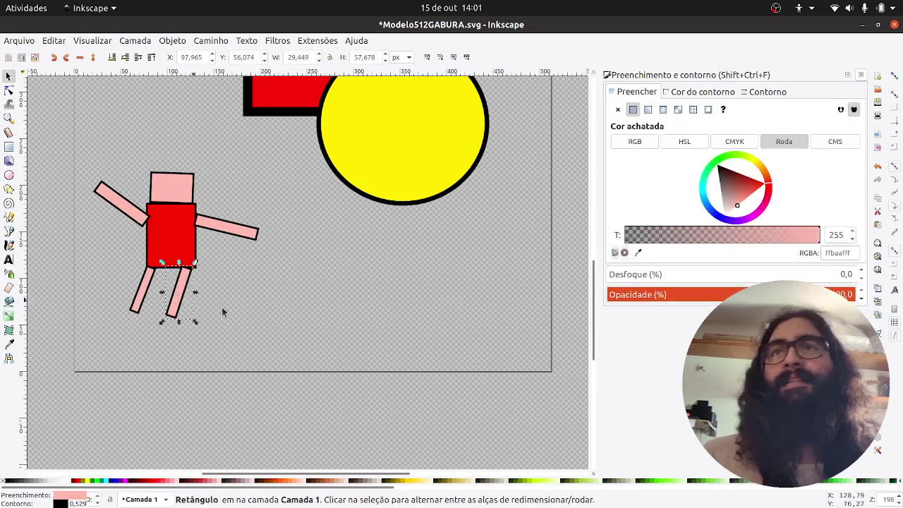
Move the whole figure to about X 6.5, Y 55.1 px, and nudge its right-hand arm to about X 113.1, Y 132.8 px
{"action": "left_click_drag", "start_coordinate": [306, 362], "coordinate": [66, 162]}
{"action": "left_click_drag", "start_coordinate": [175, 233], "coordinate": [162, 233]}
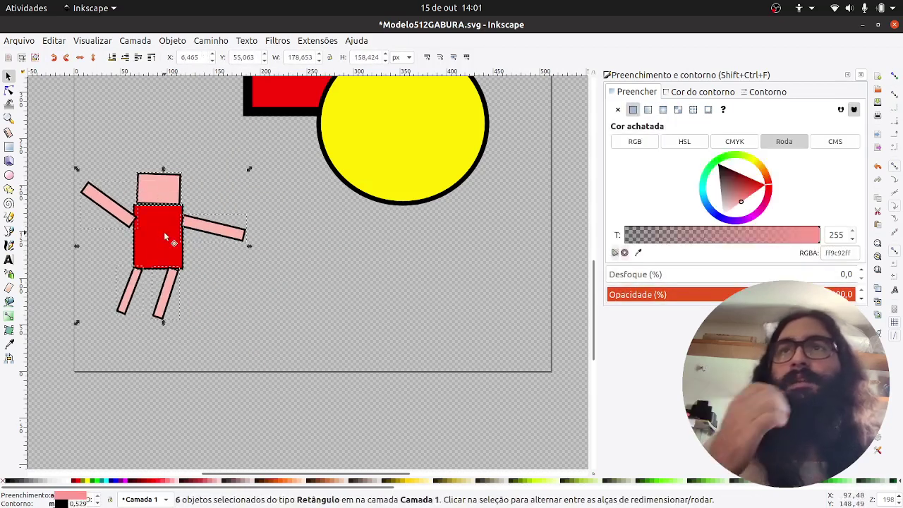
{"action": "left_click", "coordinate": [209, 270]}
{"action": "mouse_move", "coordinate": [224, 235]}
{"action": "left_mouse_down"}
{"action": "mouse_move", "coordinate": [251, 257]}
{"action": "mouse_move", "coordinate": [275, 256]}
{"action": "mouse_move", "coordinate": [226, 240]}
{"action": "left_mouse_up"}
{"action": "left_click", "coordinate": [228, 263]}
{"action": "left_click_drag", "start_coordinate": [244, 297], "coordinate": [293, 317]}
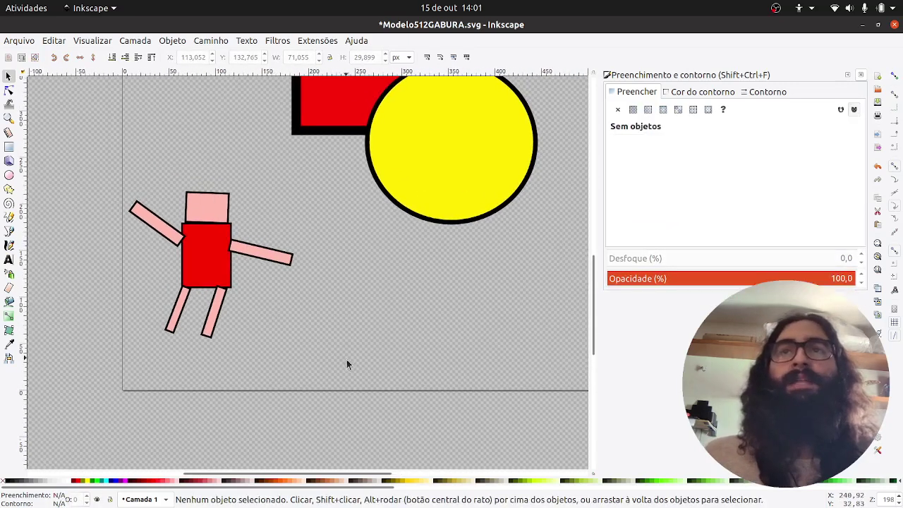
{"action": "left_click_drag", "start_coordinate": [355, 360], "coordinate": [334, 346]}
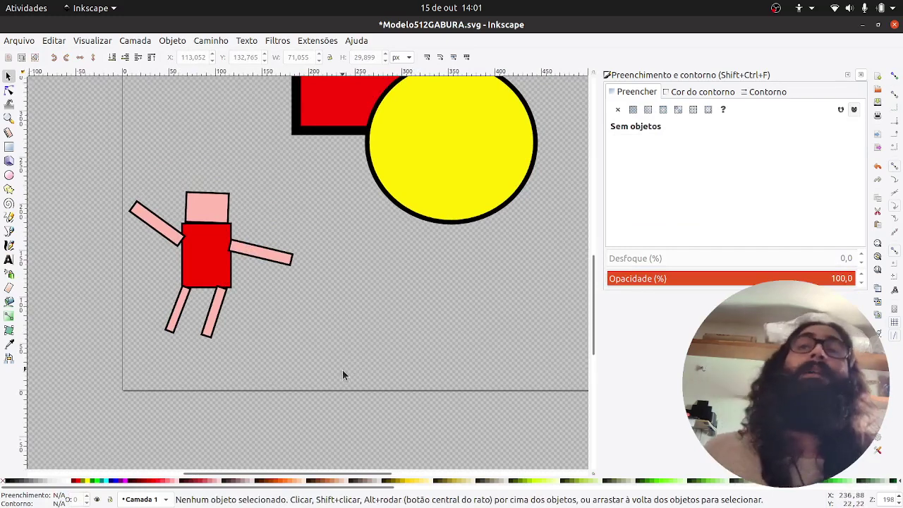
{"action": "left_click_drag", "start_coordinate": [340, 386], "coordinate": [179, 264]}
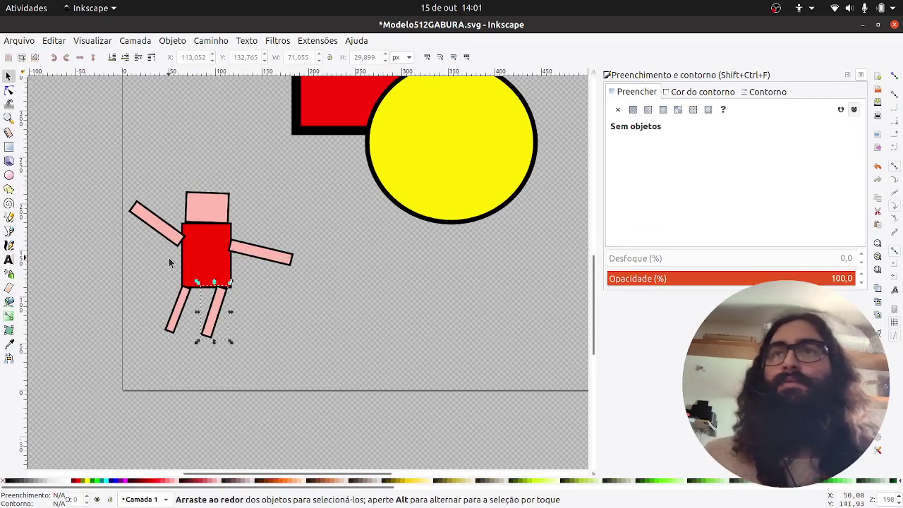
{"action": "left_click", "coordinate": [324, 361]}
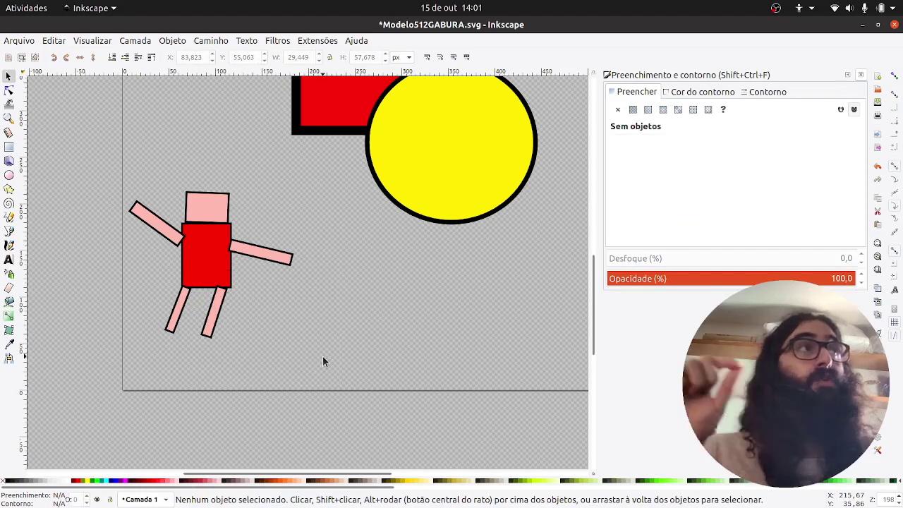
Group the figure's six rectangles, move the group to about X 25.2, Y 62.1 px, and deselect it
{"action": "left_click_drag", "start_coordinate": [323, 358], "coordinate": [98, 182]}
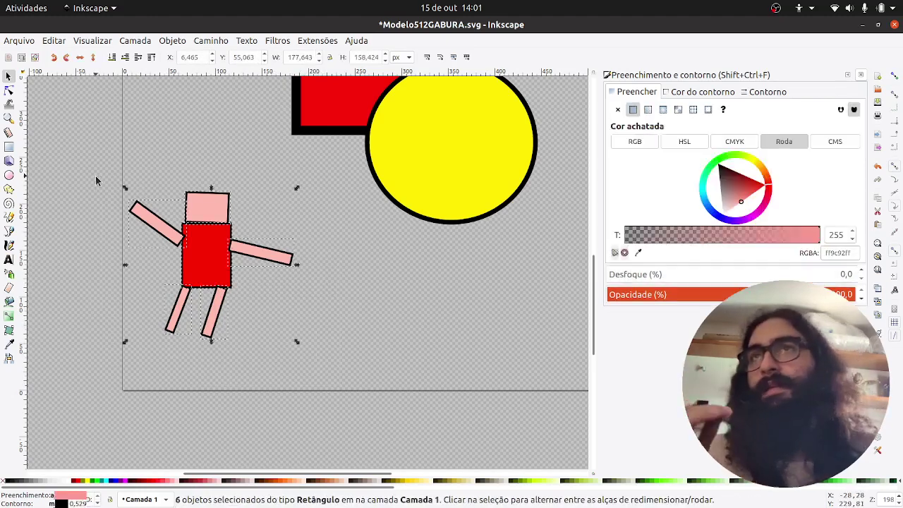
{"action": "key", "text": "ctrl"}
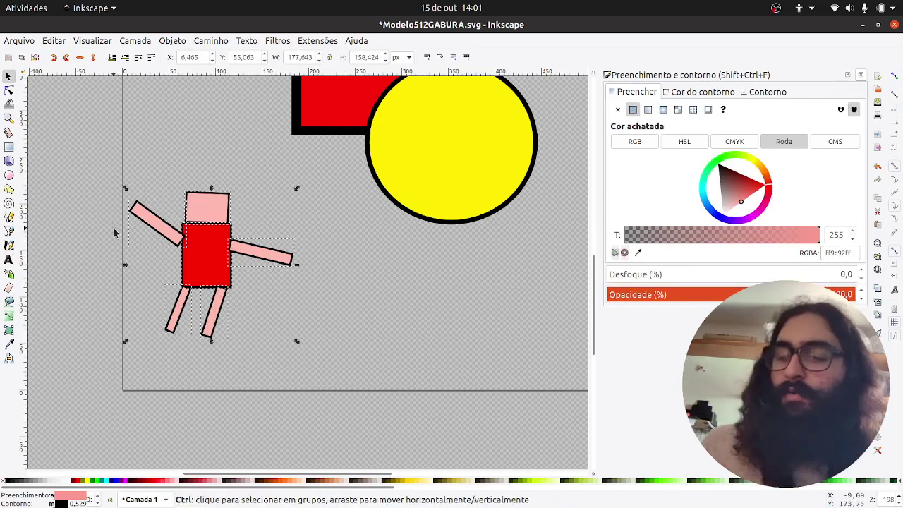
{"action": "key", "text": "ctrl+g"}
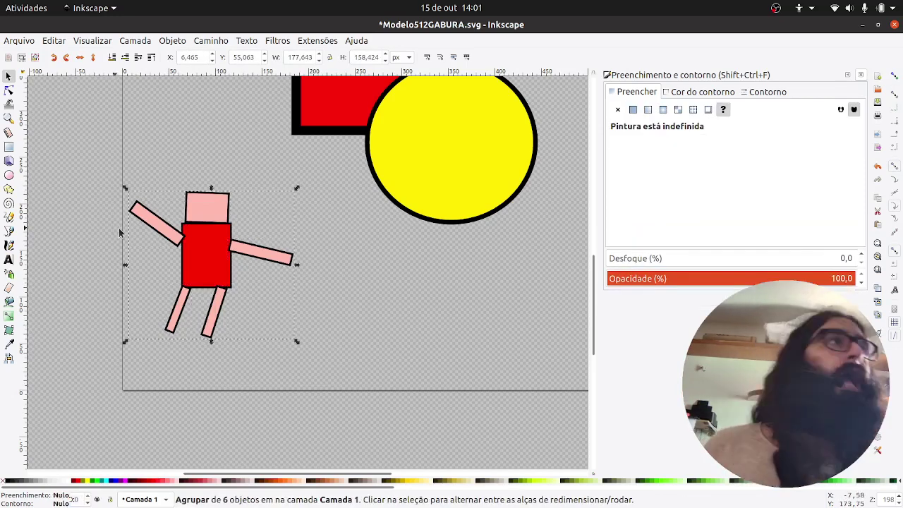
{"action": "left_click", "coordinate": [300, 310]}
{"action": "left_click_drag", "start_coordinate": [211, 272], "coordinate": [237, 266]}
{"action": "left_click", "coordinate": [344, 314]}
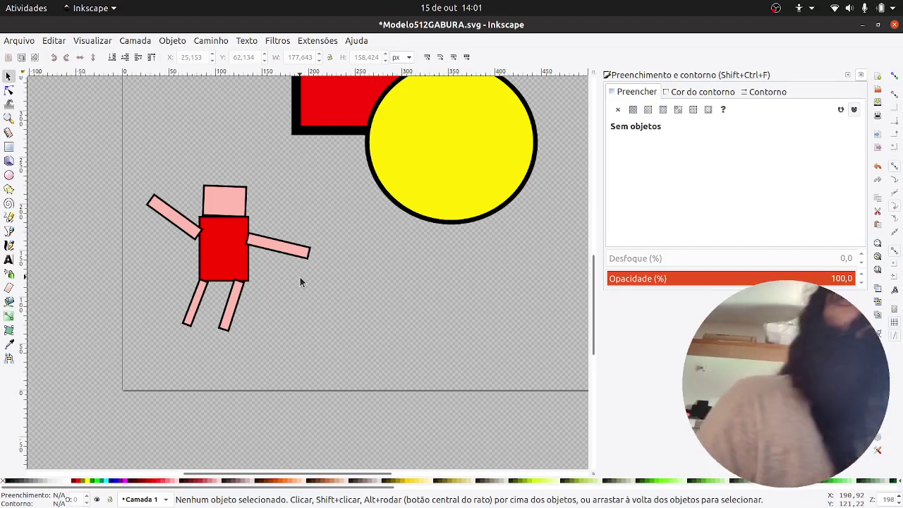
Move the figure group off the page to its right-hand side, at about X 662.6, Y 56.0 px
{"action": "scroll", "coordinate": [292, 262], "scroll_direction": "up", "scroll_amount": 5}
{"action": "scroll", "coordinate": [289, 256], "scroll_direction": "down", "scroll_amount": 2}
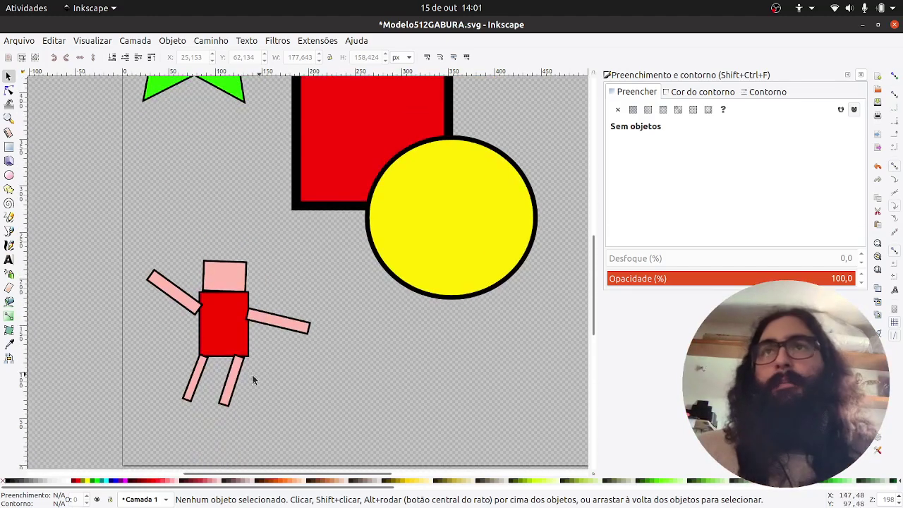
{"action": "left_click_drag", "start_coordinate": [236, 340], "coordinate": [150, 234]}
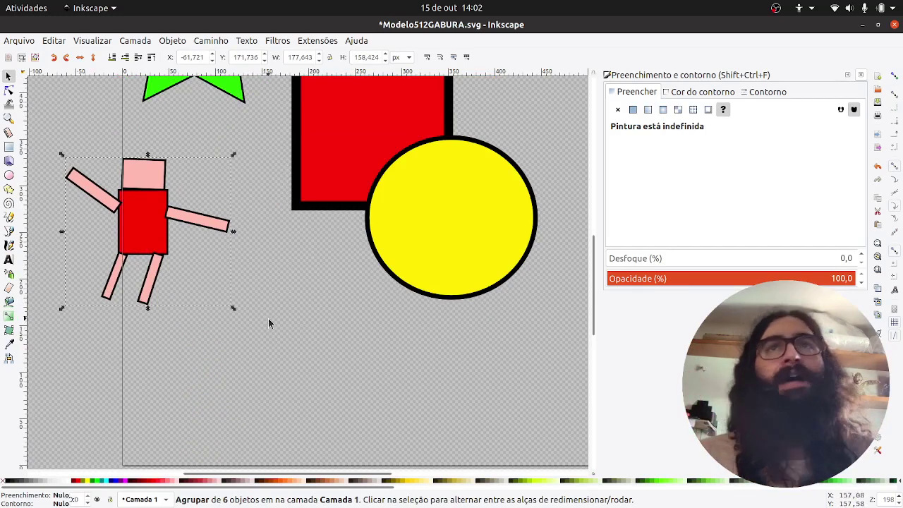
{"action": "scroll", "coordinate": [268, 323], "scroll_direction": "down", "scroll_amount": 3}
{"action": "left_click_drag", "start_coordinate": [246, 283], "coordinate": [483, 328]}
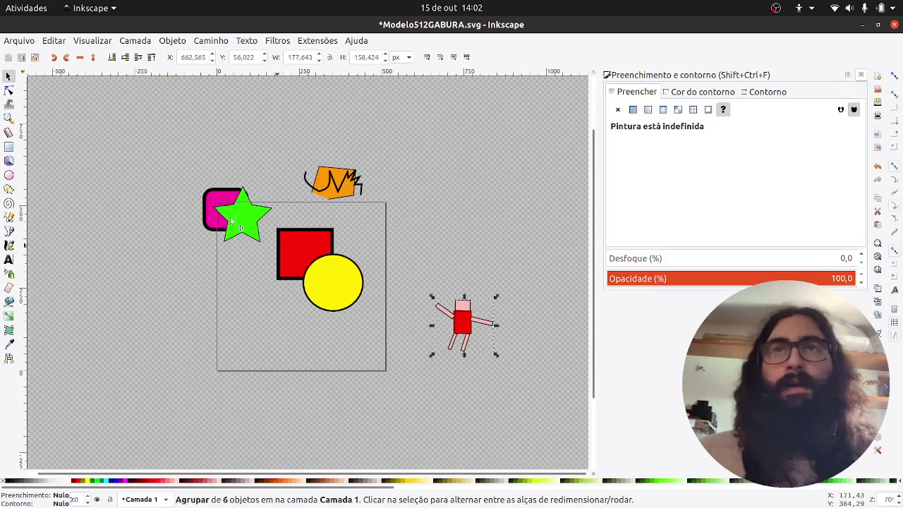
Delete all shapes other than the figure, and move the figure group into the page's lower-left corner, about X 18.3, Y -1.1 px
{"action": "mouse_move", "coordinate": [162, 137]}
{"action": "left_mouse_down"}
{"action": "mouse_move", "coordinate": [216, 158]}
{"action": "mouse_move", "coordinate": [373, 332]}
{"action": "mouse_move", "coordinate": [369, 341]}
{"action": "left_mouse_up"}
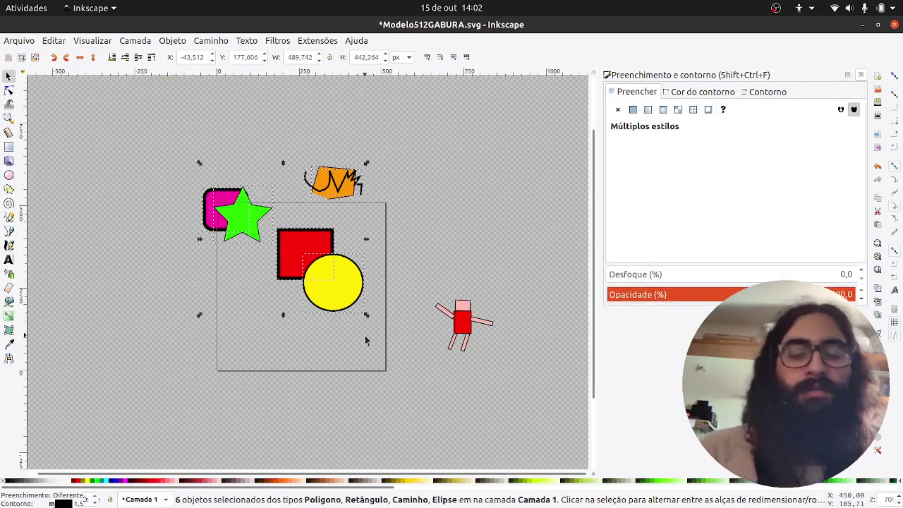
{"action": "key", "text": "Delete"}
{"action": "left_click_drag", "start_coordinate": [460, 319], "coordinate": [248, 337]}
{"action": "left_click", "coordinate": [369, 301]}
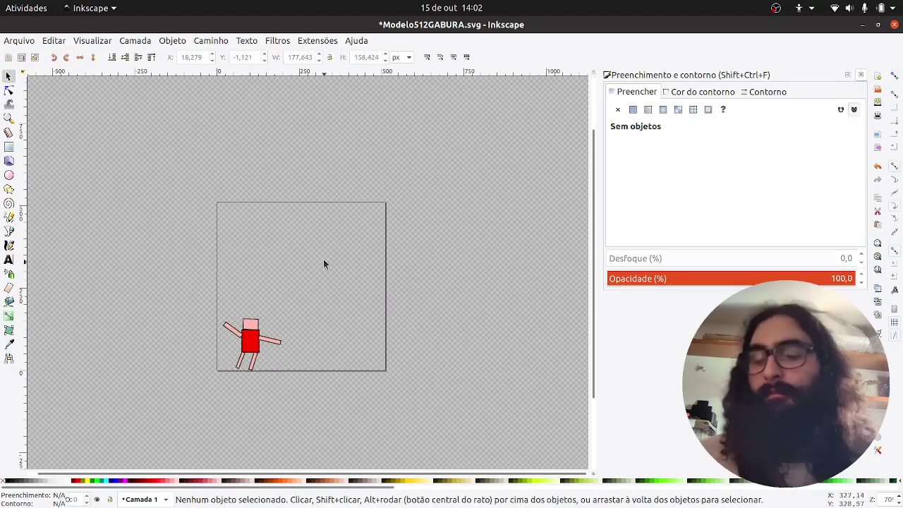
Scale the figure group up to about 492.5 × 439.8 px and centre it on the page at about X 10.5, Y 32.3 px
{"action": "scroll", "coordinate": [324, 264], "scroll_direction": "up", "scroll_amount": 1, "text": "ctrl"}
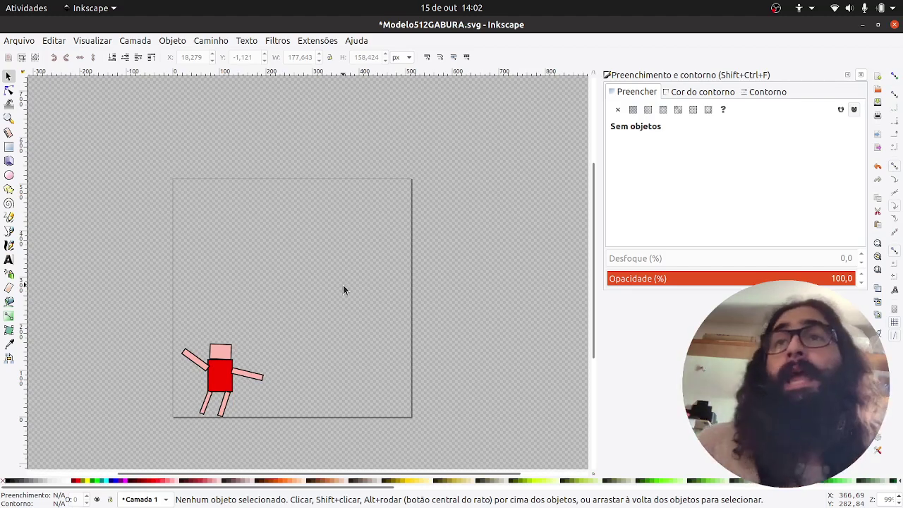
{"action": "left_click_drag", "start_coordinate": [324, 280], "coordinate": [319, 327]}
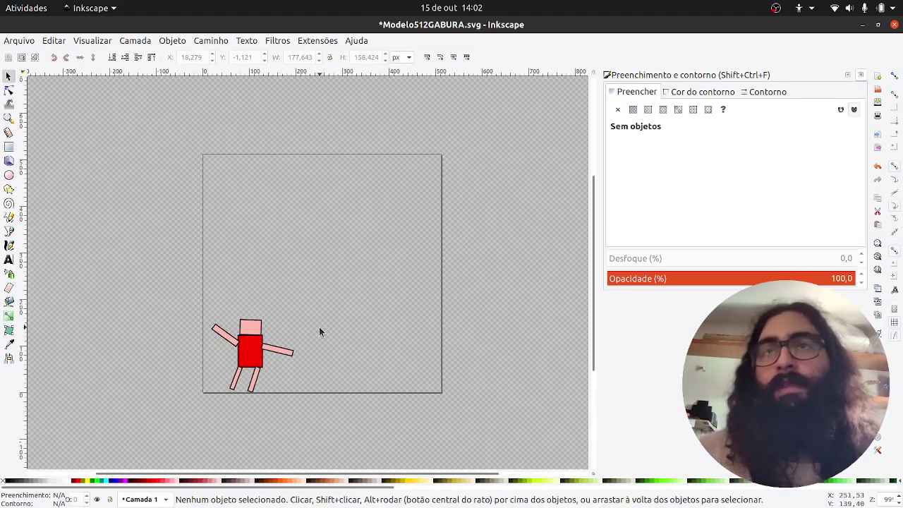
{"action": "left_click_drag", "start_coordinate": [333, 288], "coordinate": [245, 342]}
{"action": "left_click", "coordinate": [246, 342]}
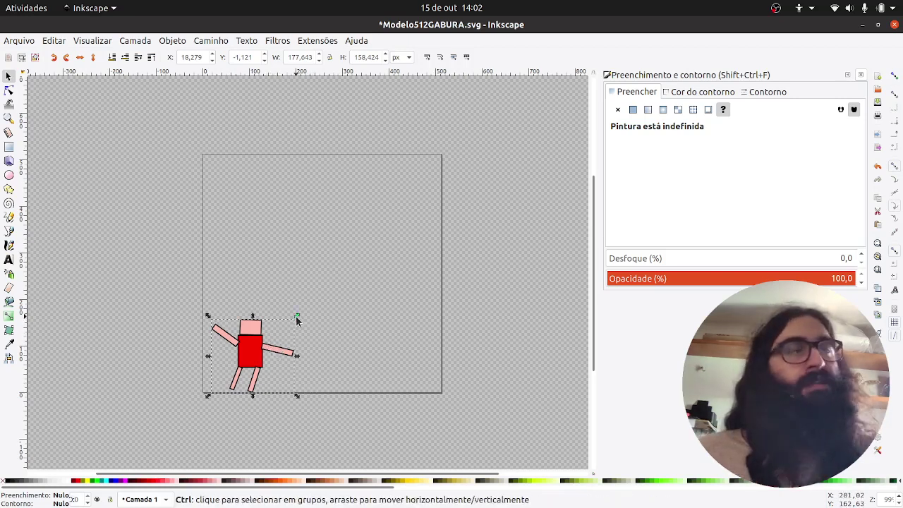
{"action": "left_click_drag", "start_coordinate": [297, 318], "coordinate": [443, 117]}
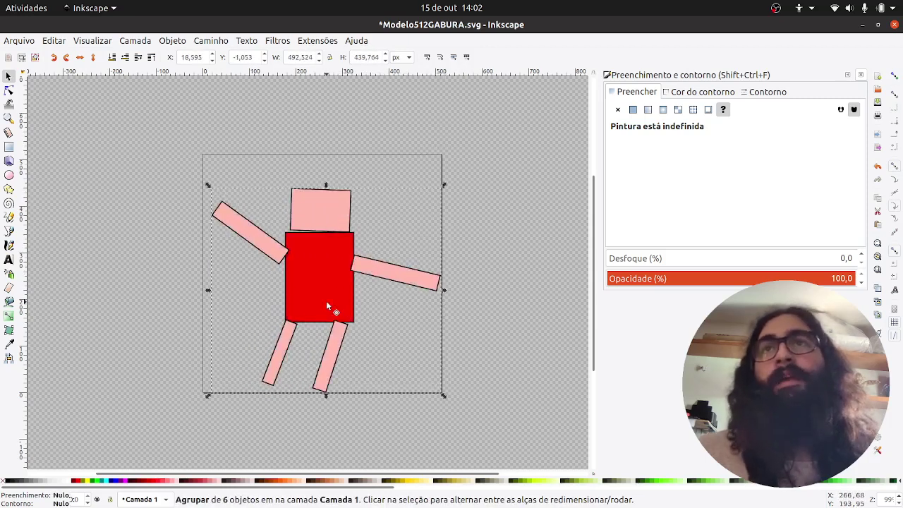
{"action": "left_click_drag", "start_coordinate": [326, 301], "coordinate": [321, 283]}
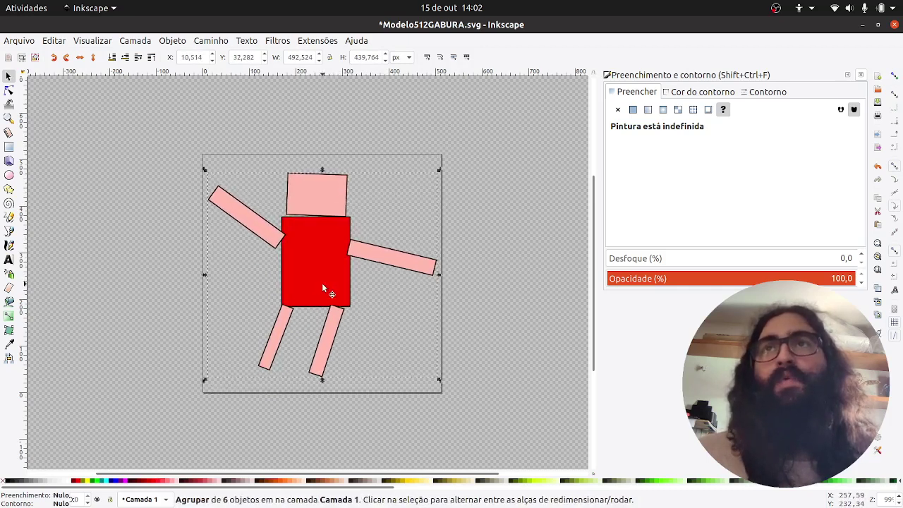
Scale the figure group down to about 108 × 96 px and back up to about 527.6 × 471.1 px
{"action": "left_click", "coordinate": [501, 285]}
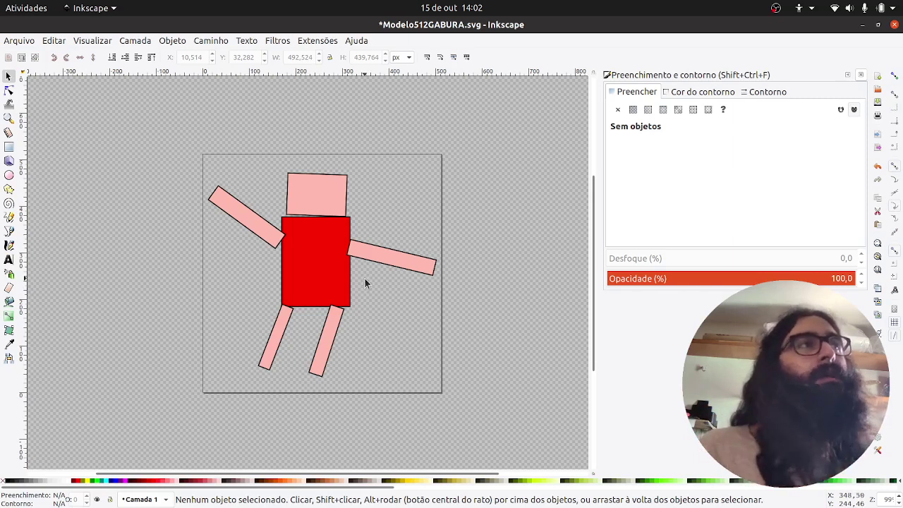
{"action": "left_click_drag", "start_coordinate": [446, 158], "coordinate": [194, 401]}
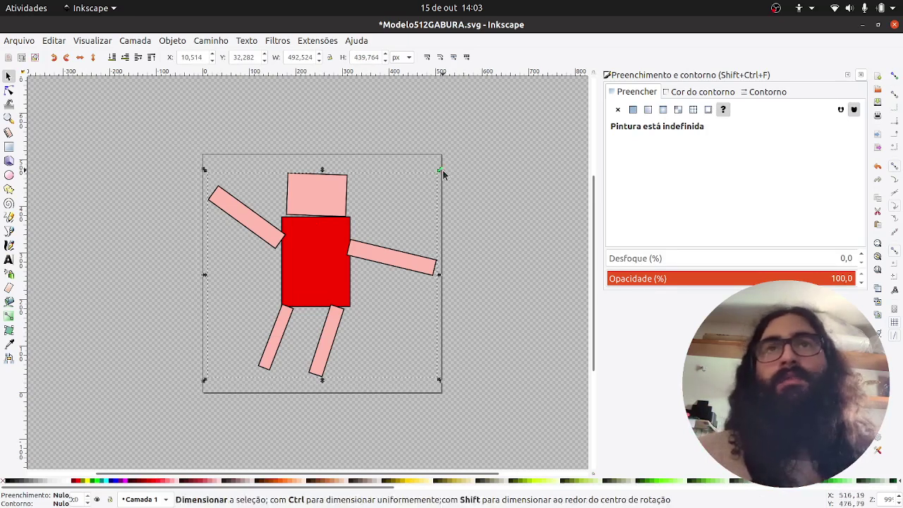
{"action": "left_click_drag", "start_coordinate": [439, 170], "coordinate": [363, 334]}
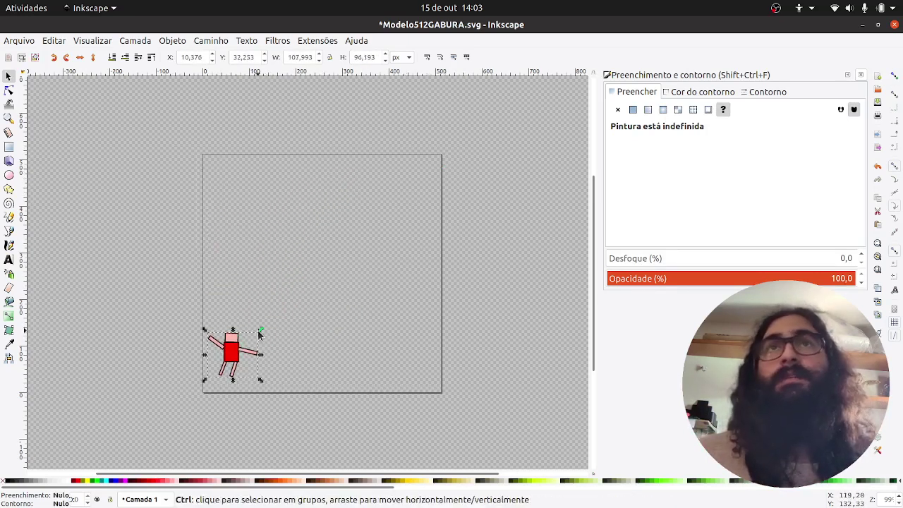
{"action": "left_click_drag", "start_coordinate": [259, 334], "coordinate": [454, 158]}
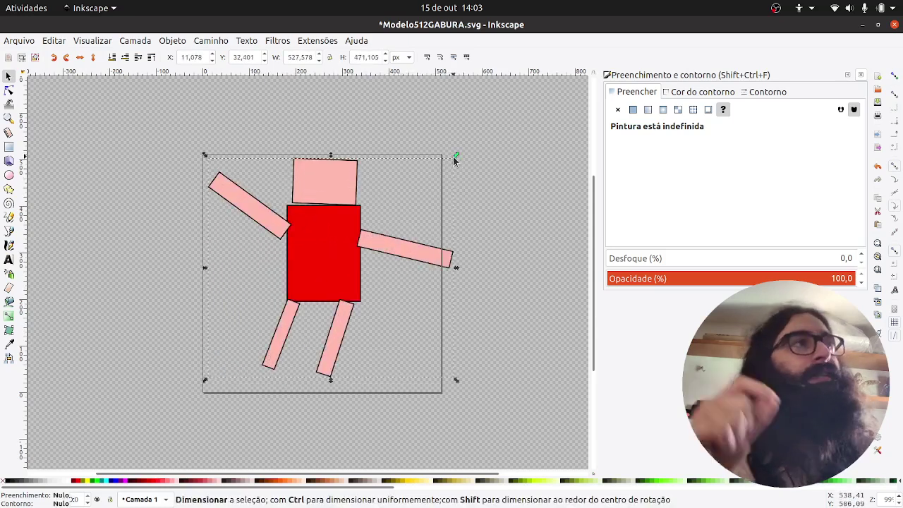
Move the figure group slightly to about X 5.0, Y 32.4 px and deselect it
{"action": "left_click", "coordinate": [466, 335]}
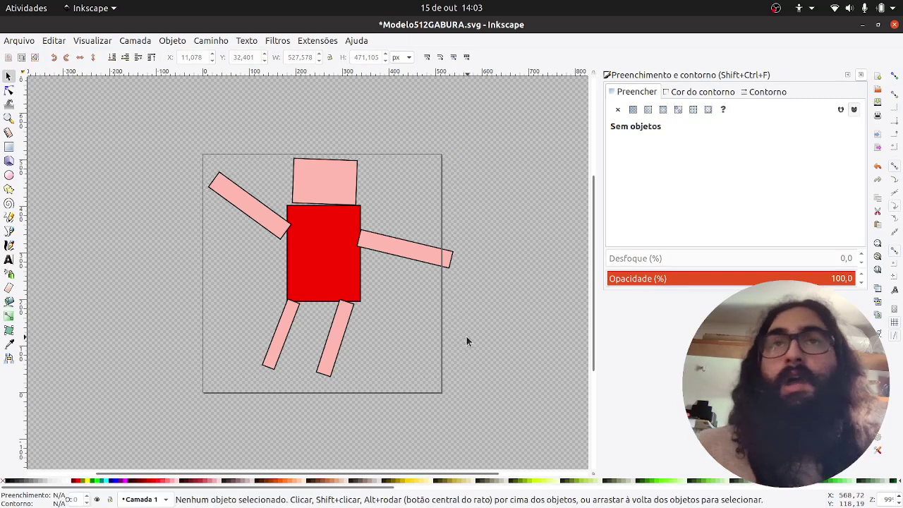
{"action": "left_click_drag", "start_coordinate": [427, 224], "coordinate": [201, 396]}
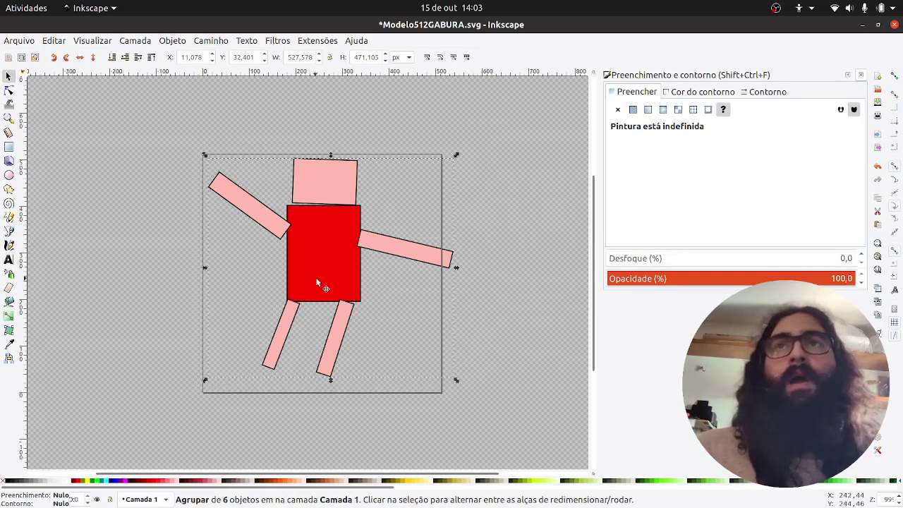
{"action": "mouse_move", "coordinate": [317, 285]}
{"action": "left_mouse_down"}
{"action": "mouse_move", "coordinate": [295, 286]}
{"action": "mouse_move", "coordinate": [313, 282]}
{"action": "left_mouse_up"}
{"action": "left_click", "coordinate": [468, 322]}
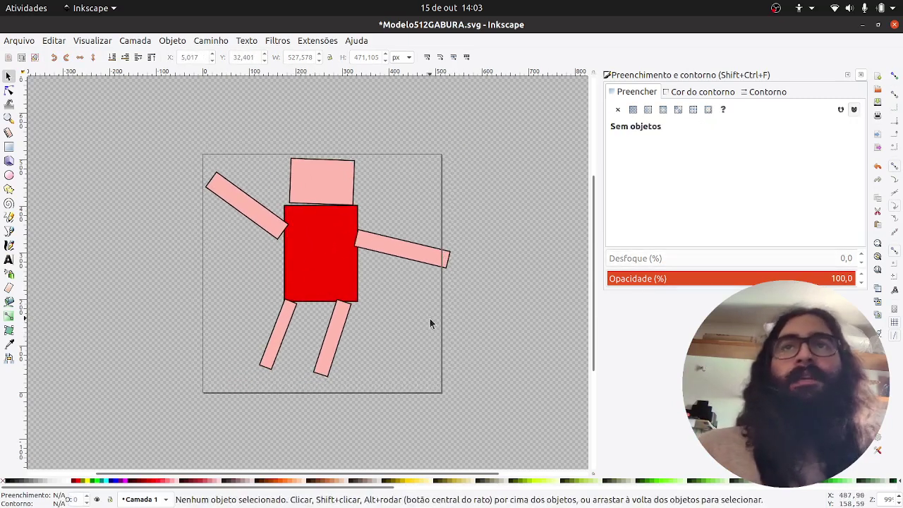
Select the arms, torso and head individually inside the group with the node editing tool, and deselect everything
{"action": "left_click", "coordinate": [9, 91]}
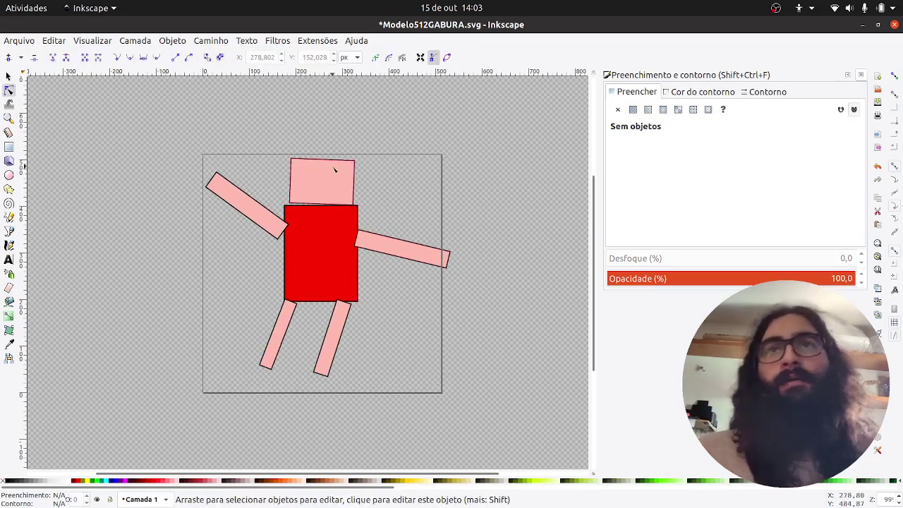
{"action": "left_click", "coordinate": [295, 234]}
{"action": "left_click", "coordinate": [259, 219]}
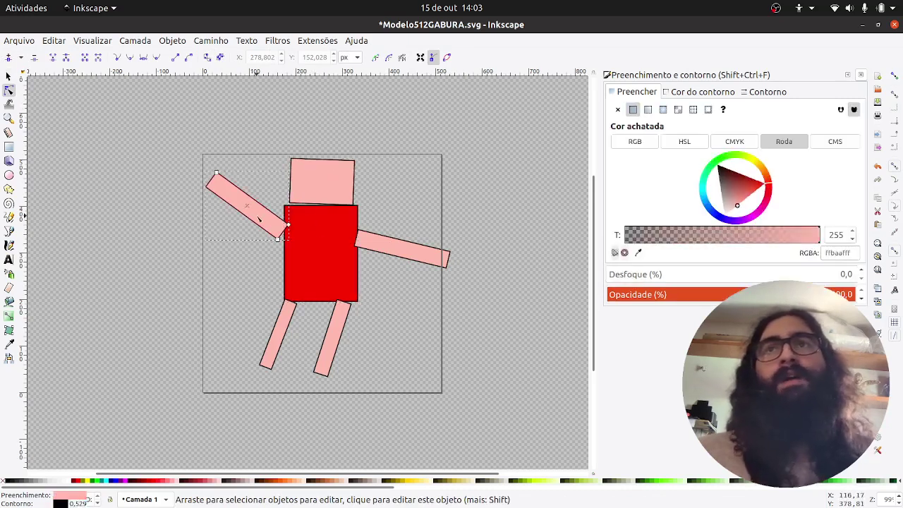
{"action": "left_click", "coordinate": [312, 247]}
{"action": "left_click", "coordinate": [332, 186]}
{"action": "left_click", "coordinate": [386, 241]}
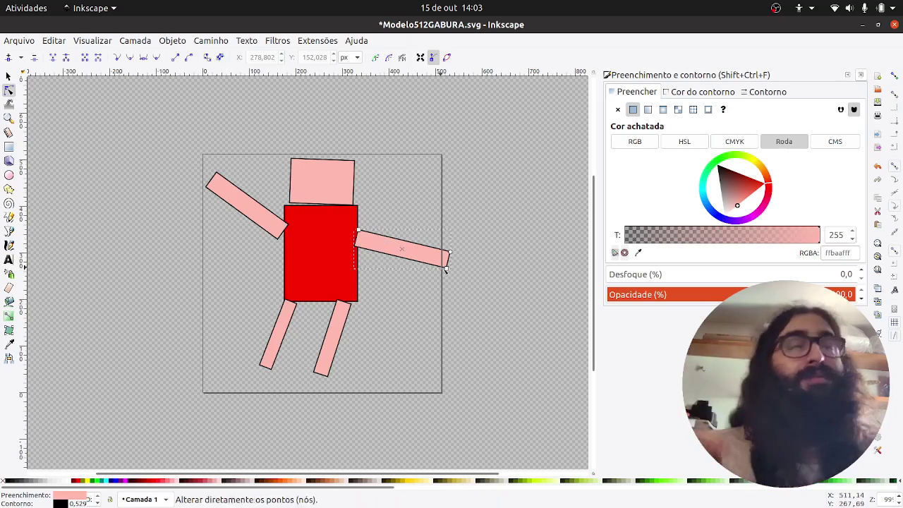
{"action": "left_click", "coordinate": [484, 299]}
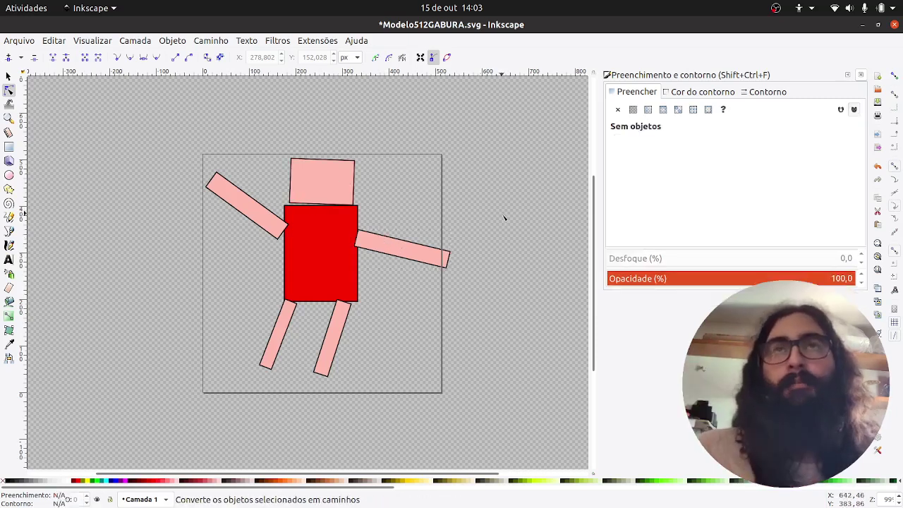
Try several fill colours on the grouped figure's head using the colour wheel, ending with blue-violet 4946a5ff
{"action": "scroll", "coordinate": [374, 173], "scroll_direction": "up", "scroll_amount": 3}
{"action": "left_click_drag", "start_coordinate": [375, 173], "coordinate": [503, 233]}
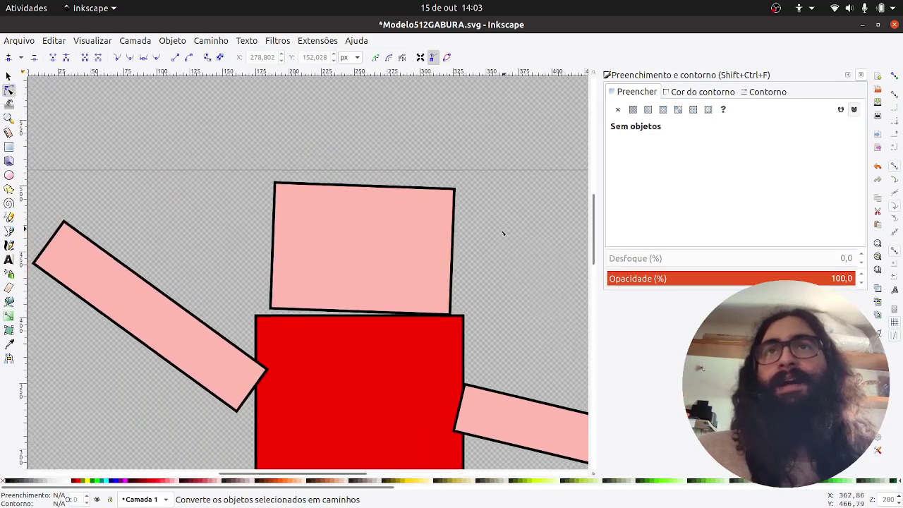
{"action": "left_click", "coordinate": [369, 232]}
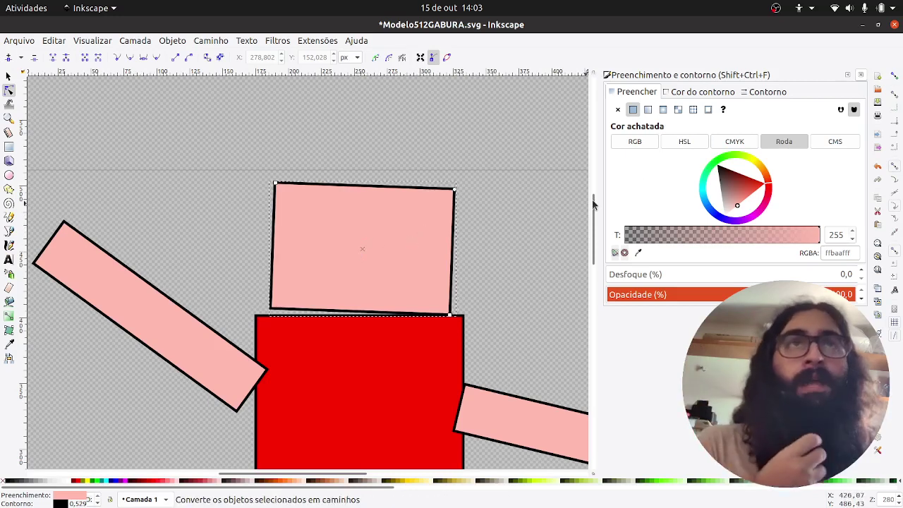
{"action": "left_click", "coordinate": [736, 200]}
{"action": "left_click_drag", "start_coordinate": [735, 201], "coordinate": [730, 210]}
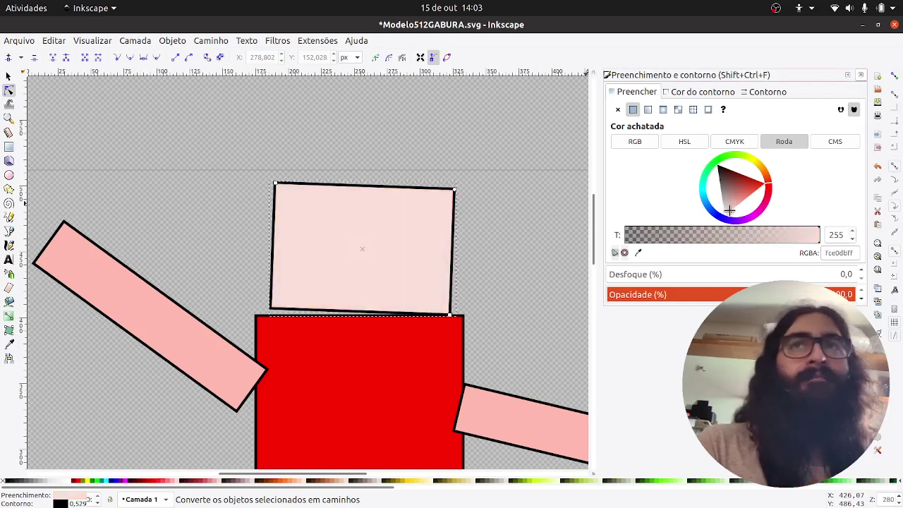
{"action": "left_click_drag", "start_coordinate": [719, 197], "coordinate": [737, 185]}
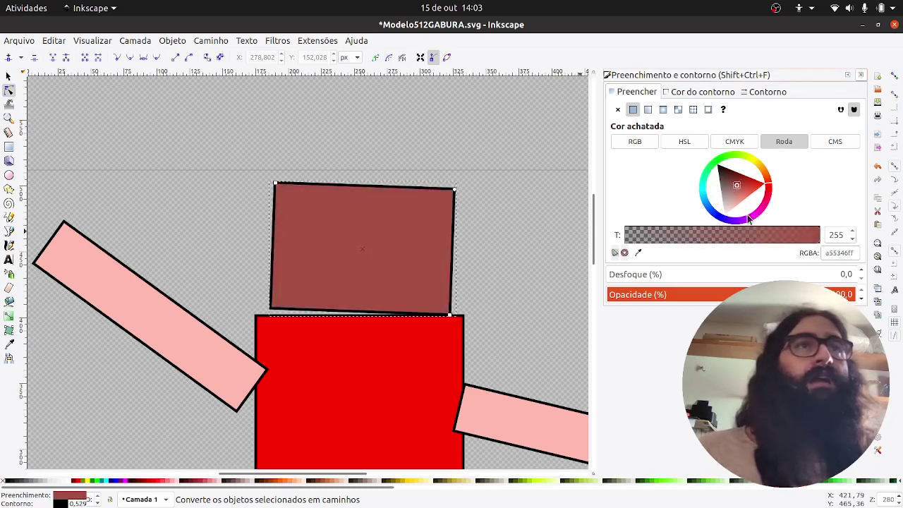
{"action": "left_click", "coordinate": [720, 216]}
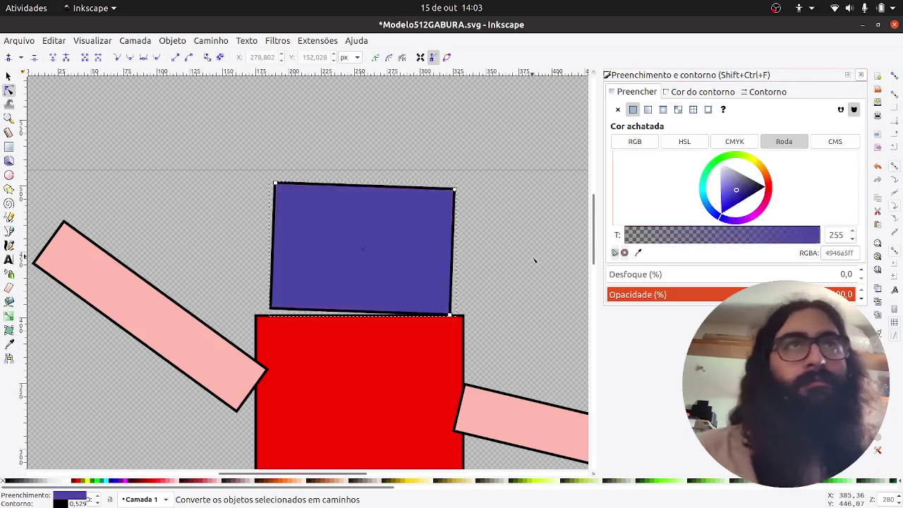
Check the head rectangle's stroke colour and stroke style settings, and deselect it
{"action": "left_click", "coordinate": [702, 93]}
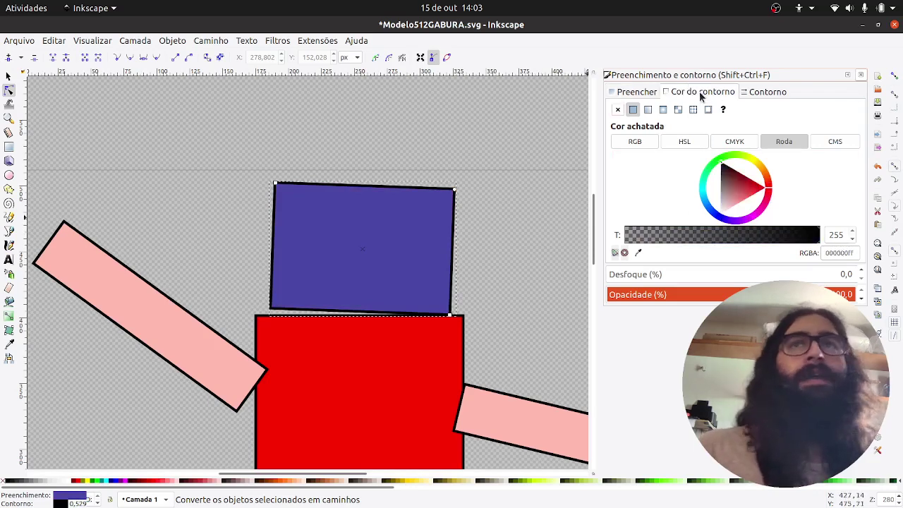
{"action": "left_click", "coordinate": [753, 93]}
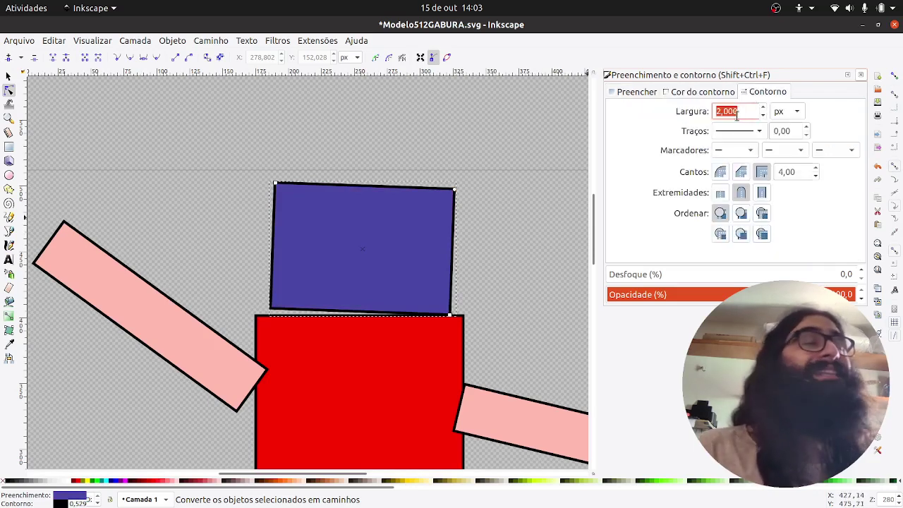
{"action": "left_click", "coordinate": [498, 216]}
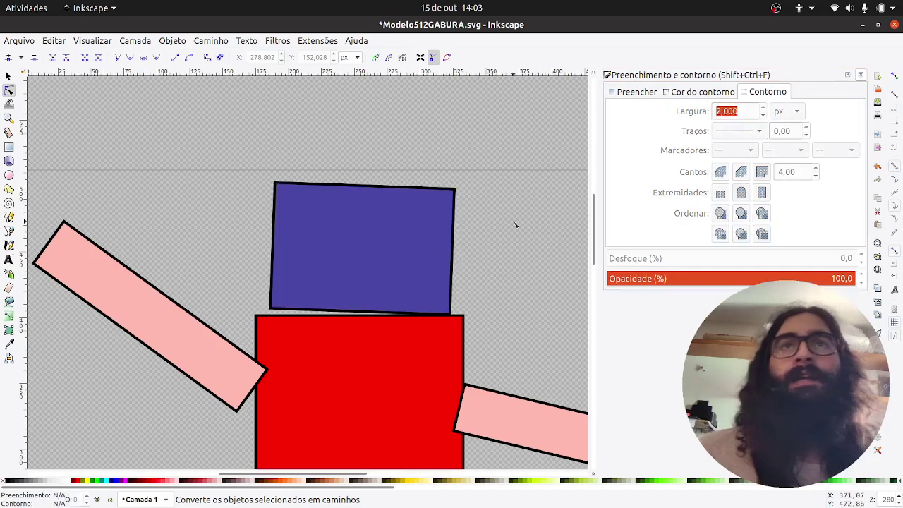
Shrink the figure group to about 136.3 × 121.5 px in the page's lower-left corner, about X 13.0, Y 8.1 px, and deselect it
{"action": "scroll", "coordinate": [517, 225], "scroll_direction": "down", "scroll_amount": 3}
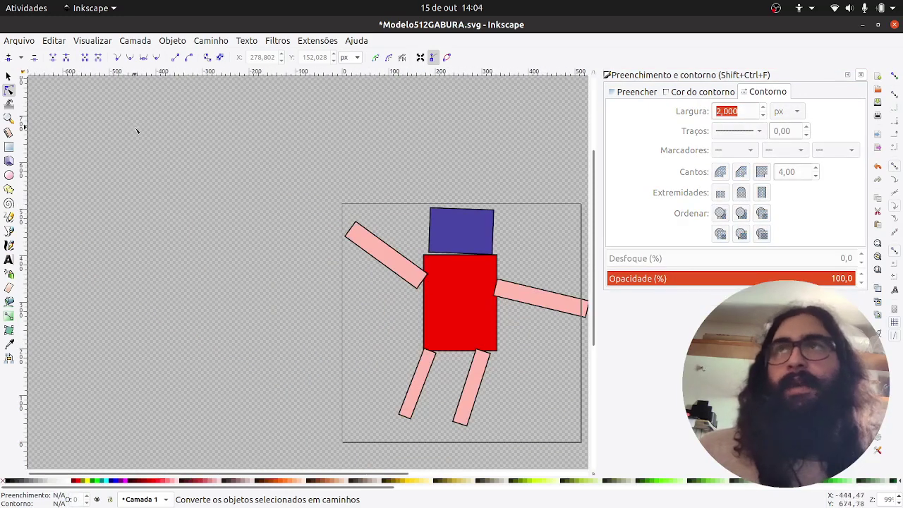
{"action": "left_click", "coordinate": [10, 76]}
{"action": "left_click_drag", "start_coordinate": [161, 182], "coordinate": [51, 141]}
{"action": "left_click_drag", "start_coordinate": [160, 141], "coordinate": [511, 402]}
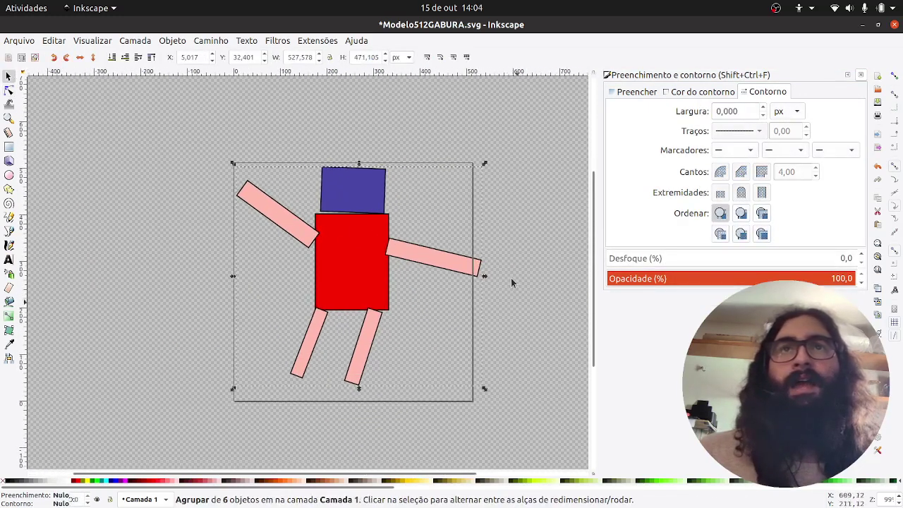
{"action": "left_click_drag", "start_coordinate": [479, 162], "coordinate": [352, 354]}
{"action": "left_click", "coordinate": [324, 410]}
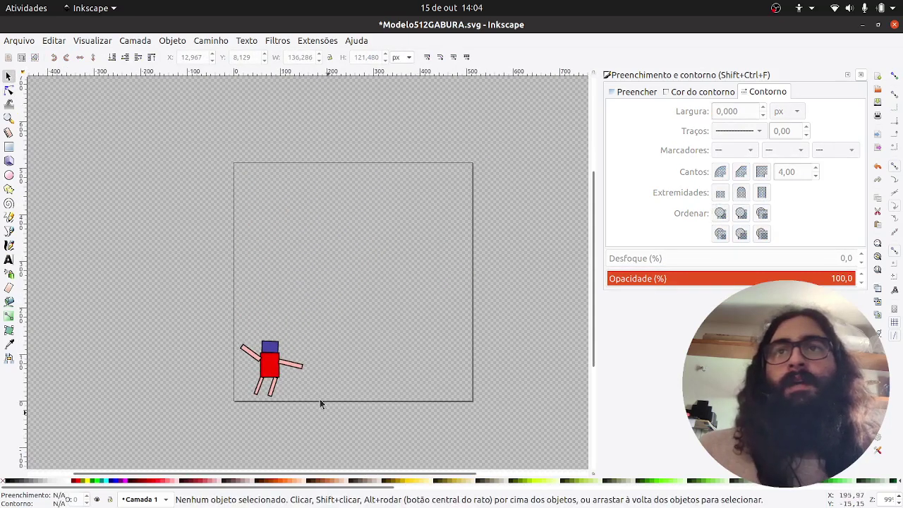
Select only the small figure's head inside the group with the node editing tool, and deselect it
{"action": "scroll", "coordinate": [267, 368], "scroll_direction": "up", "scroll_amount": 1}
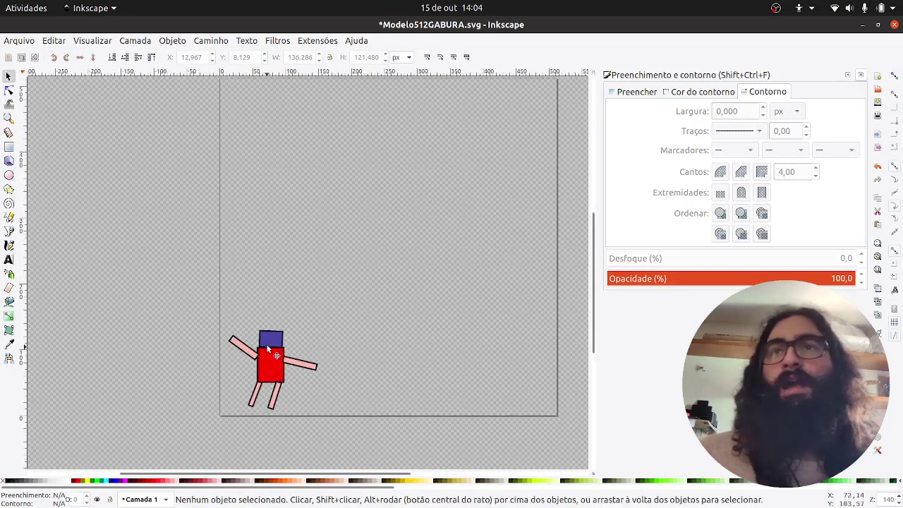
{"action": "key", "text": "n"}
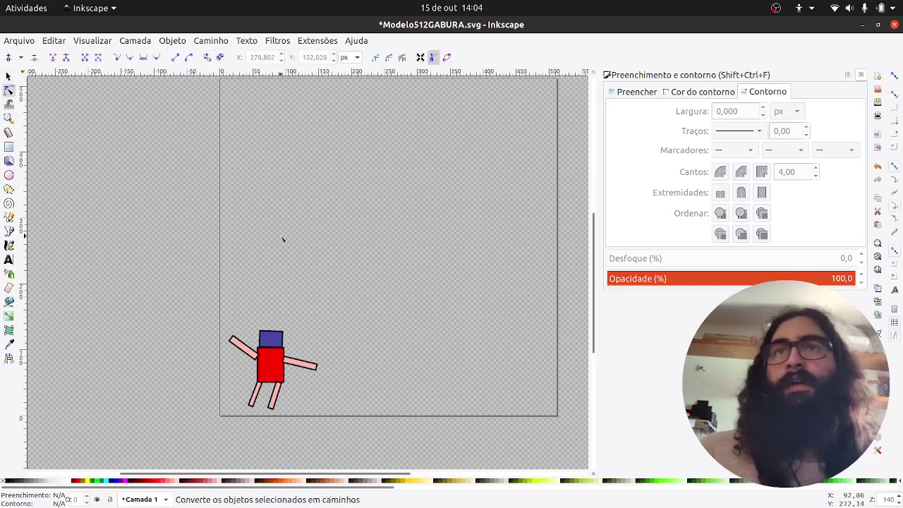
{"action": "left_click", "coordinate": [271, 339]}
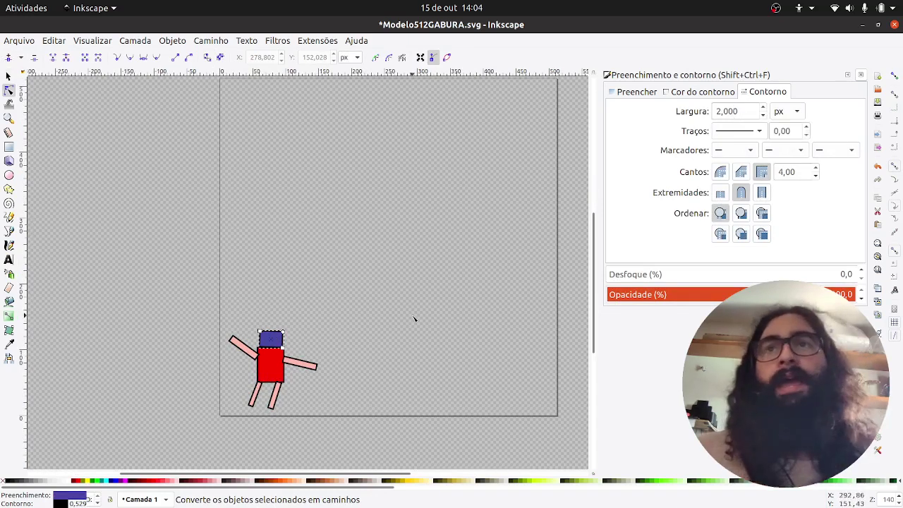
{"action": "scroll", "coordinate": [415, 320], "scroll_direction": "down", "scroll_amount": 2}
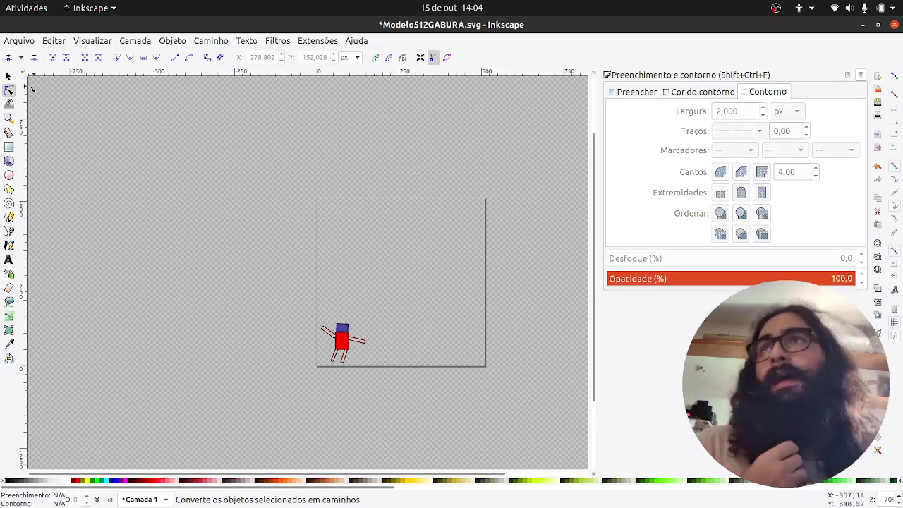
Select the whole figure group as one object with the Selector tool, and deselect it
{"action": "left_click", "coordinate": [9, 76]}
{"action": "left_click_drag", "start_coordinate": [256, 287], "coordinate": [372, 387]}
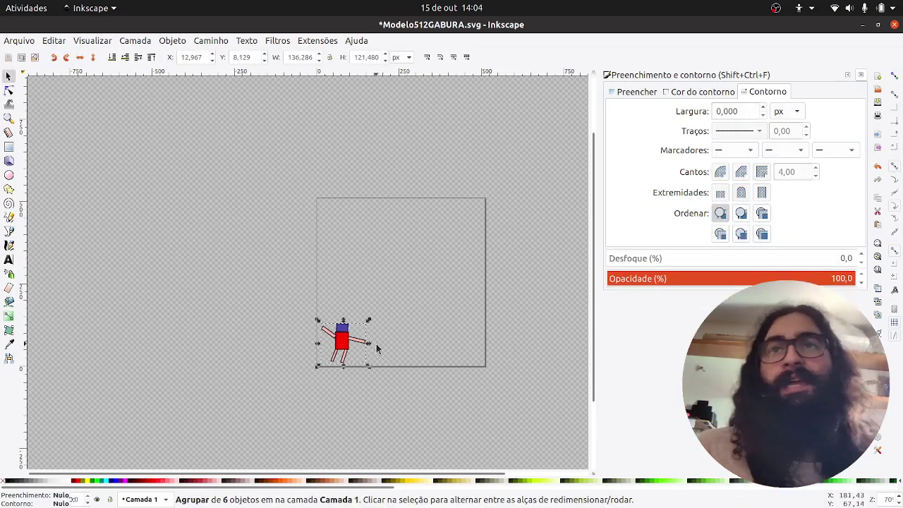
{"action": "left_click", "coordinate": [377, 349]}
{"action": "left_click", "coordinate": [359, 352]}
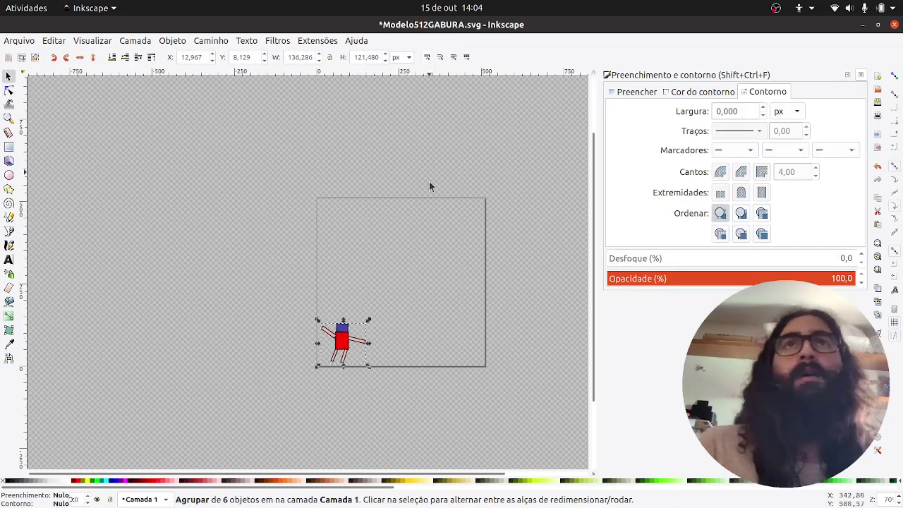
{"action": "left_click", "coordinate": [392, 329]}
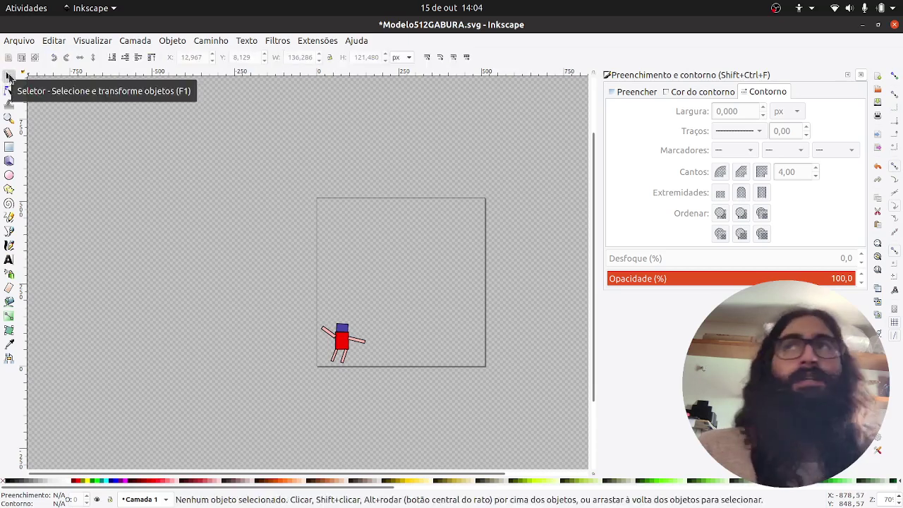
Turn on proportional stroke-width scaling and enlarge the figure group to about 517.7 × 461.5 px
{"action": "left_click_drag", "start_coordinate": [288, 275], "coordinate": [381, 384]}
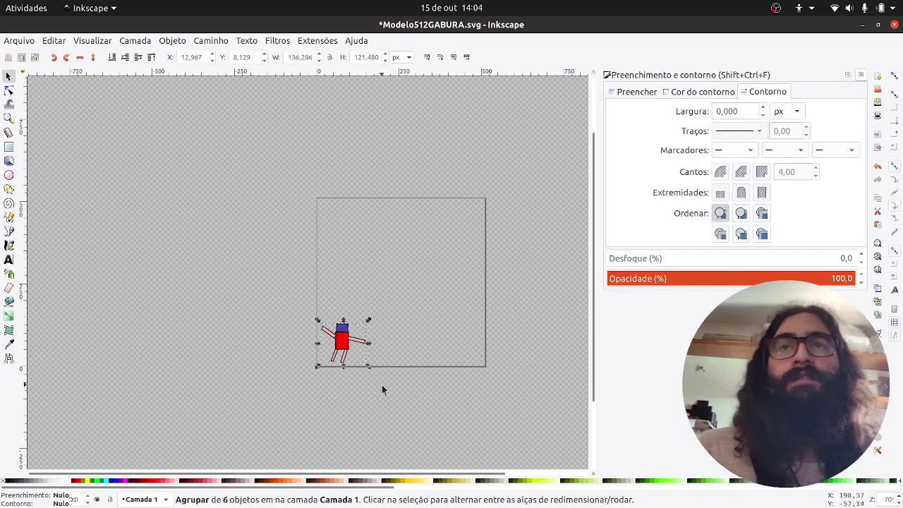
{"action": "left_click", "coordinate": [428, 58]}
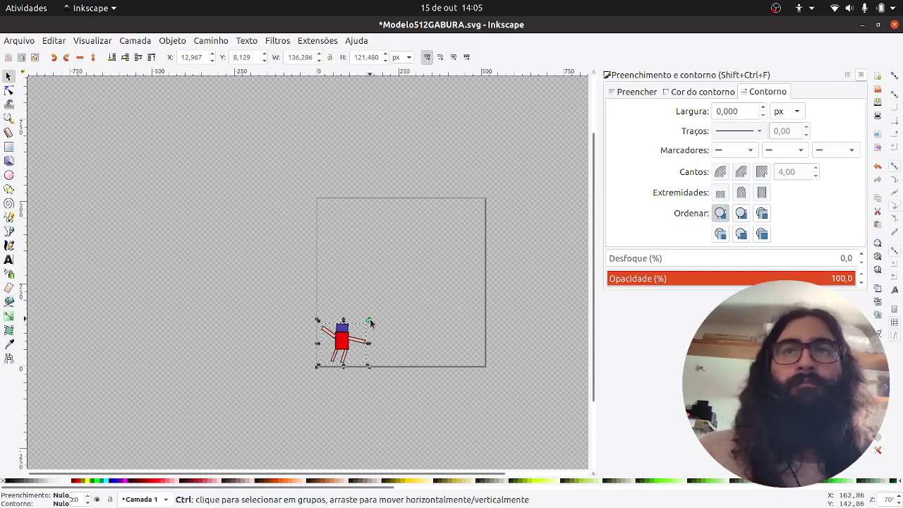
{"action": "left_click_drag", "start_coordinate": [368, 325], "coordinate": [384, 293]}
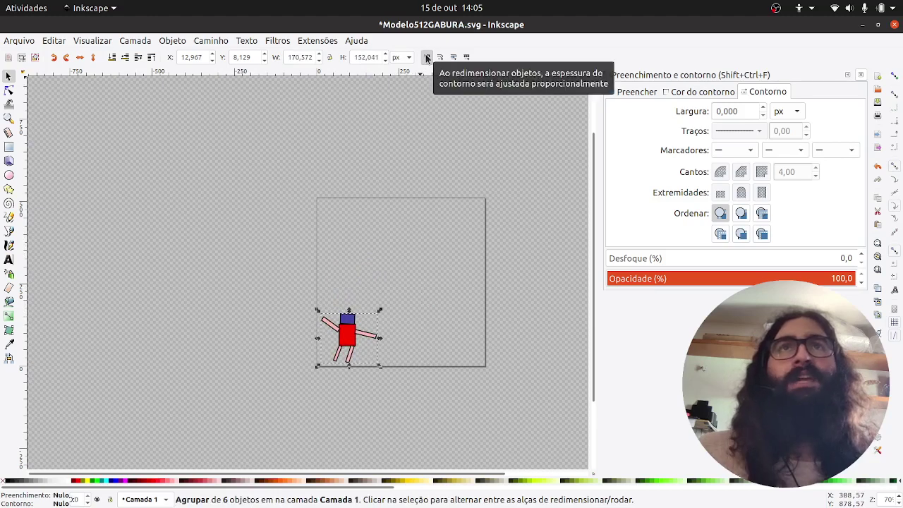
{"action": "mouse_move", "coordinate": [382, 312]}
{"action": "left_mouse_down"}
{"action": "mouse_move", "coordinate": [454, 242]}
{"action": "mouse_move", "coordinate": [477, 204]}
{"action": "mouse_move", "coordinate": [494, 198]}
{"action": "left_mouse_up"}
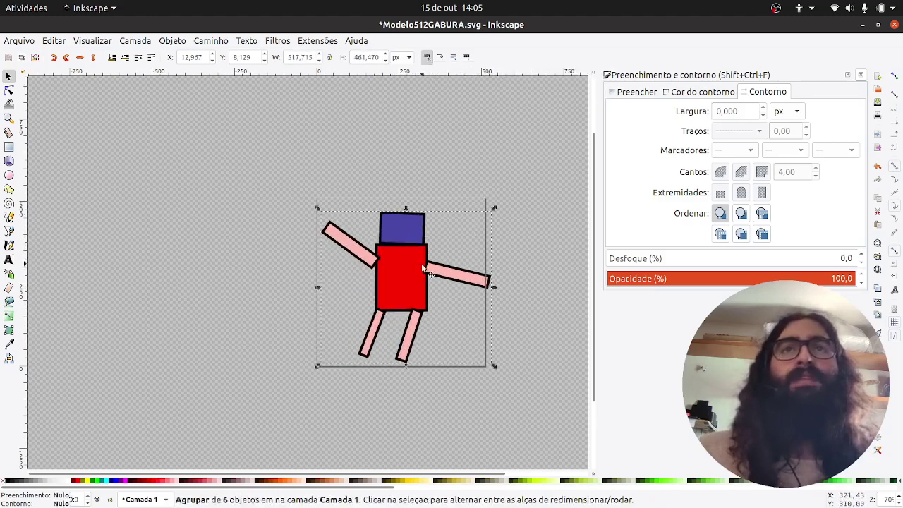
Move the enlarged figure group to about X 18.7, Y 29.6 px and examine its outlines up close
{"action": "left_click_drag", "start_coordinate": [418, 277], "coordinate": [421, 271]}
{"action": "scroll", "coordinate": [422, 261], "scroll_direction": "up", "scroll_amount": 3}
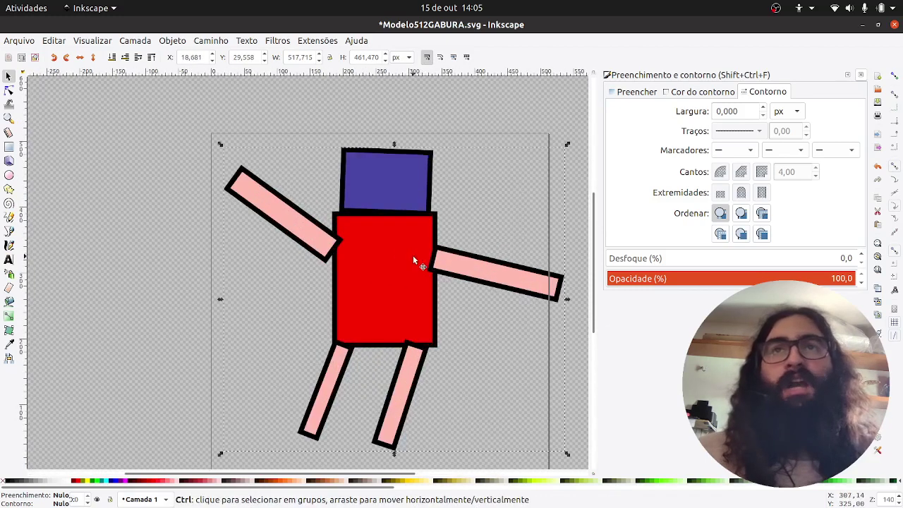
{"action": "left_click_drag", "start_coordinate": [476, 237], "coordinate": [444, 311]}
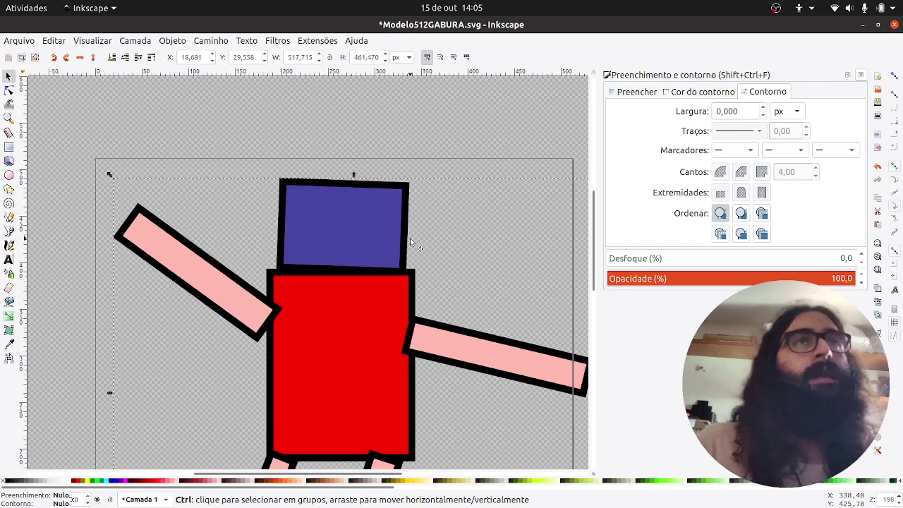
Inspect the stroke width of the blue head rectangle inside the grouped character
{"action": "key", "text": "F2"}
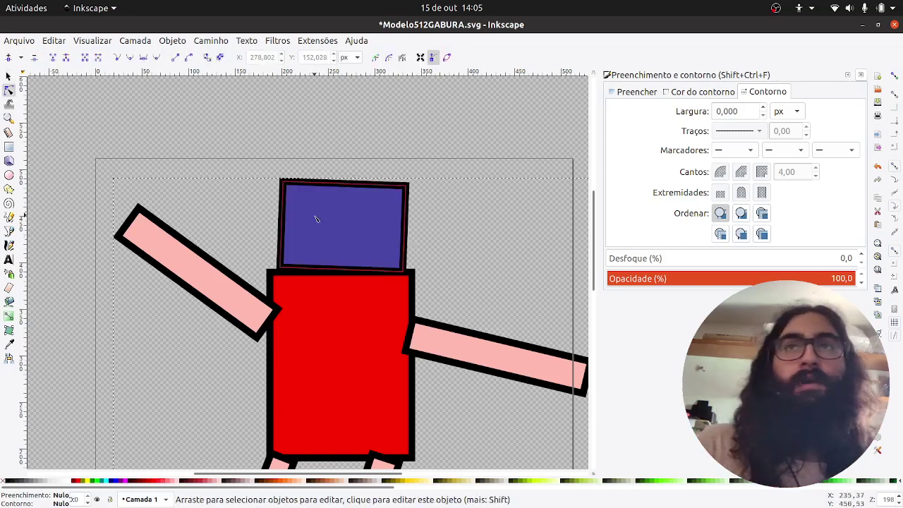
{"action": "left_click", "coordinate": [319, 217]}
{"action": "left_click_drag", "start_coordinate": [744, 111], "coordinate": [708, 112]}
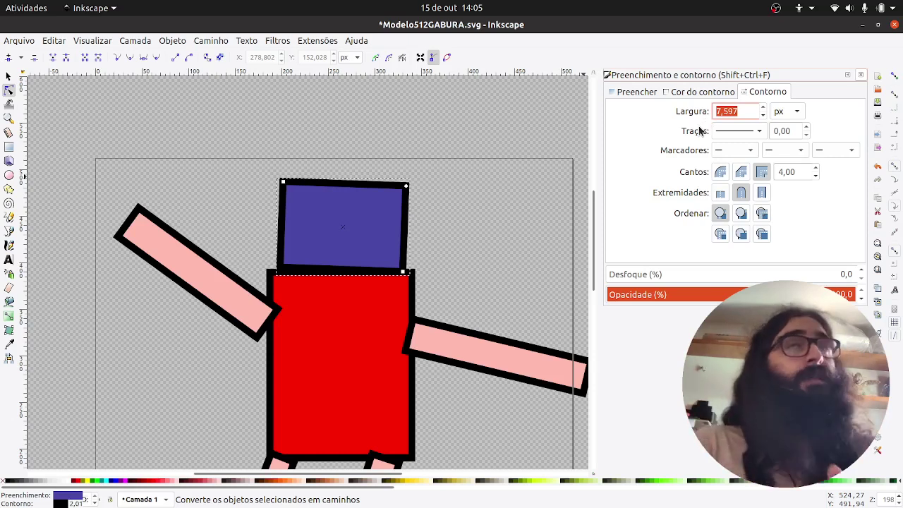
{"action": "left_click", "coordinate": [9, 76]}
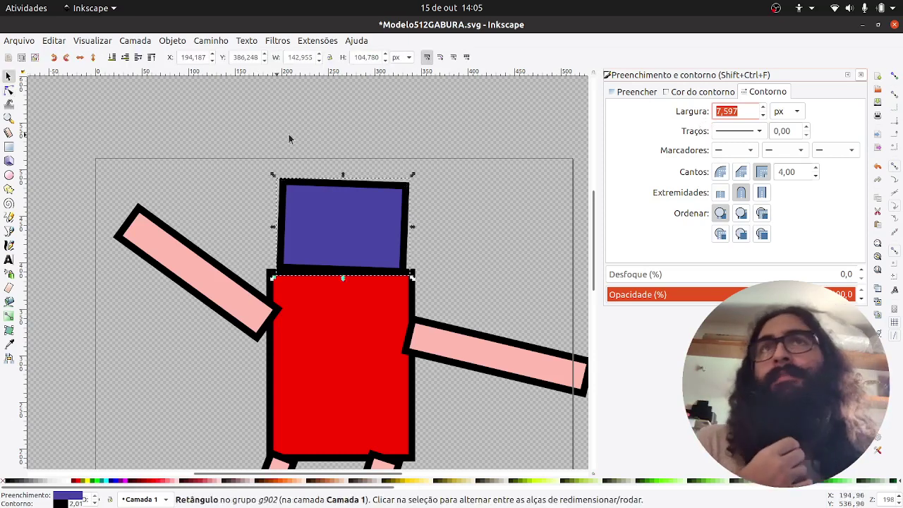
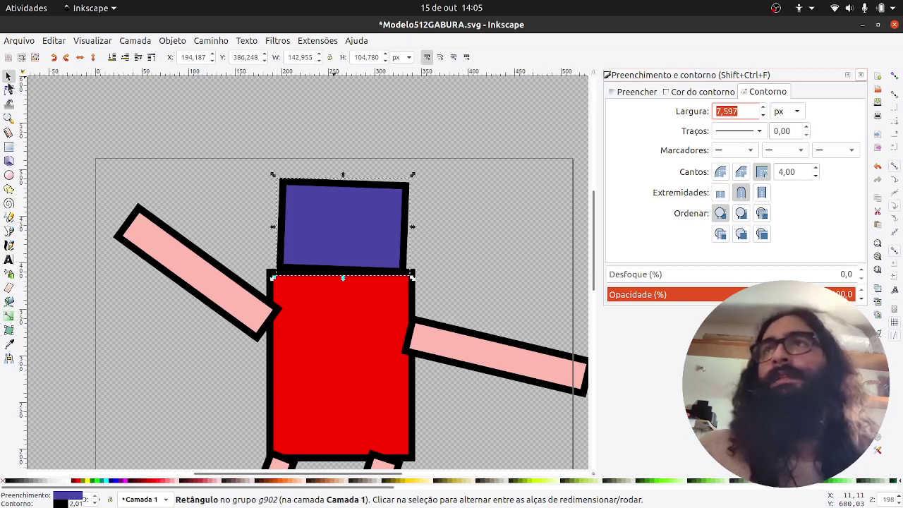
Scale the grouped character down to about 468 × 417 px and move it up so it fits within the page
{"action": "left_click", "coordinate": [423, 270]}
{"action": "scroll", "coordinate": [422, 271], "scroll_direction": "down", "scroll_amount": 3, "text": "ctrl"}
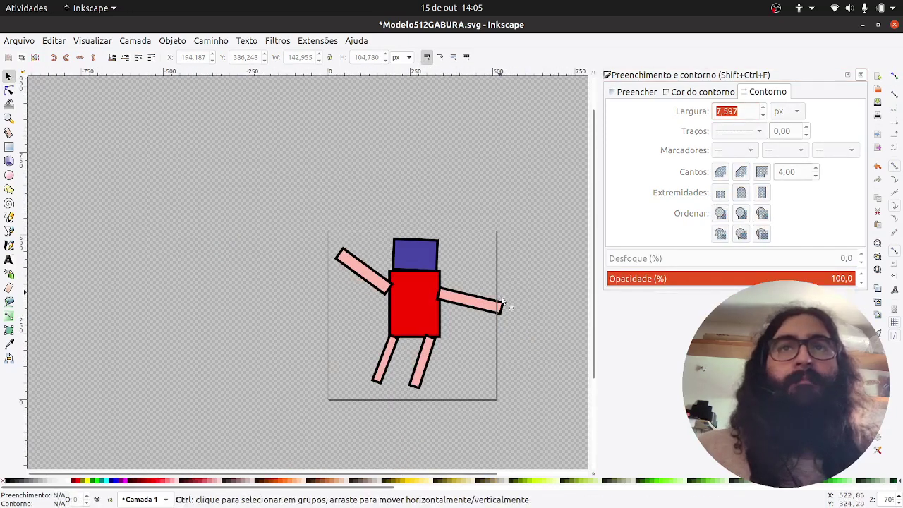
{"action": "left_click_drag", "start_coordinate": [294, 227], "coordinate": [515, 375]}
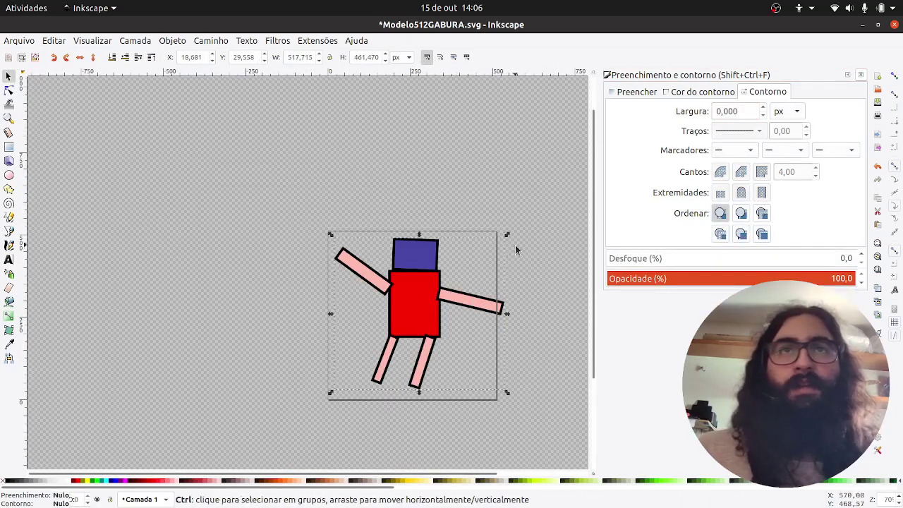
{"action": "left_click_drag", "start_coordinate": [506, 235], "coordinate": [497, 253]}
{"action": "left_click_drag", "start_coordinate": [407, 321], "coordinate": [409, 308]}
{"action": "left_click", "coordinate": [511, 357]}
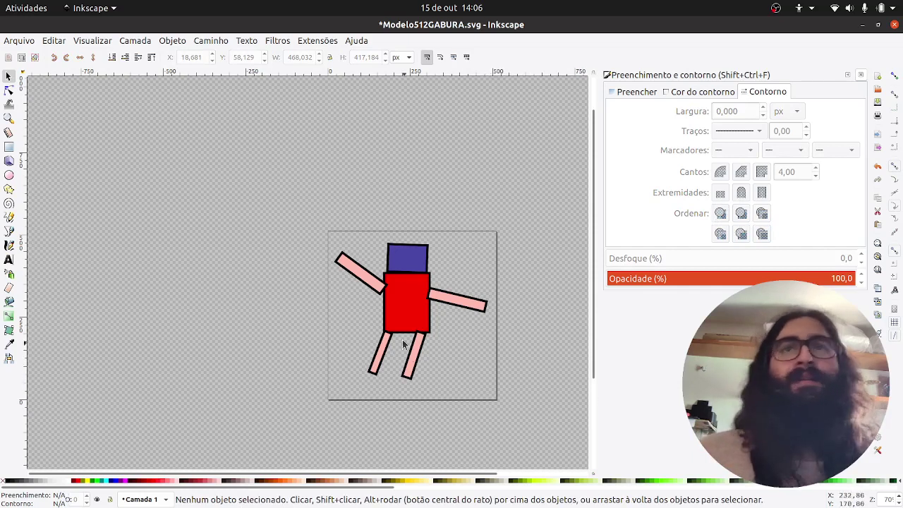
Ungroup the character into its separate body parts and clear the selection
{"action": "scroll", "coordinate": [399, 300], "scroll_direction": "up", "scroll_amount": 3}
{"action": "scroll", "coordinate": [486, 350], "scroll_direction": "down", "scroll_amount": 1}
{"action": "left_click_drag", "start_coordinate": [480, 335], "coordinate": [352, 245]}
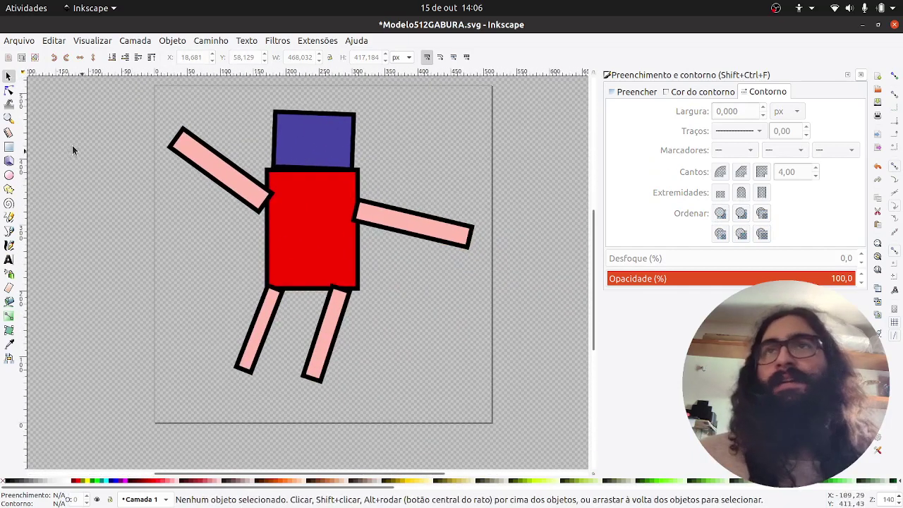
{"action": "left_click", "coordinate": [206, 173]}
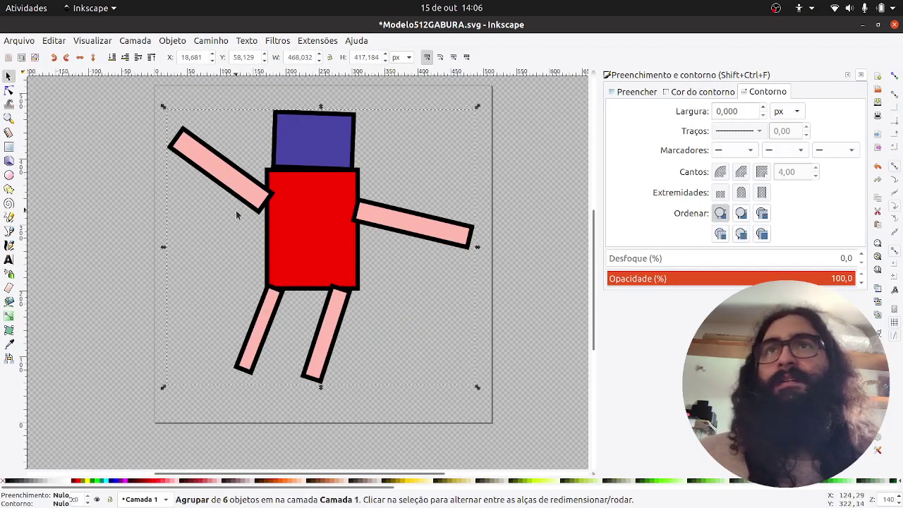
{"action": "left_click", "coordinate": [172, 40]}
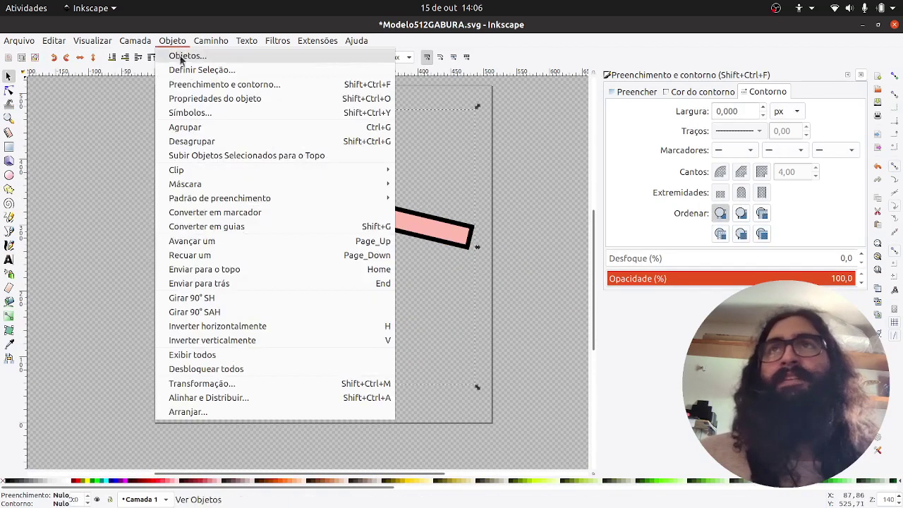
{"action": "left_click", "coordinate": [250, 145]}
{"action": "left_click", "coordinate": [398, 283]}
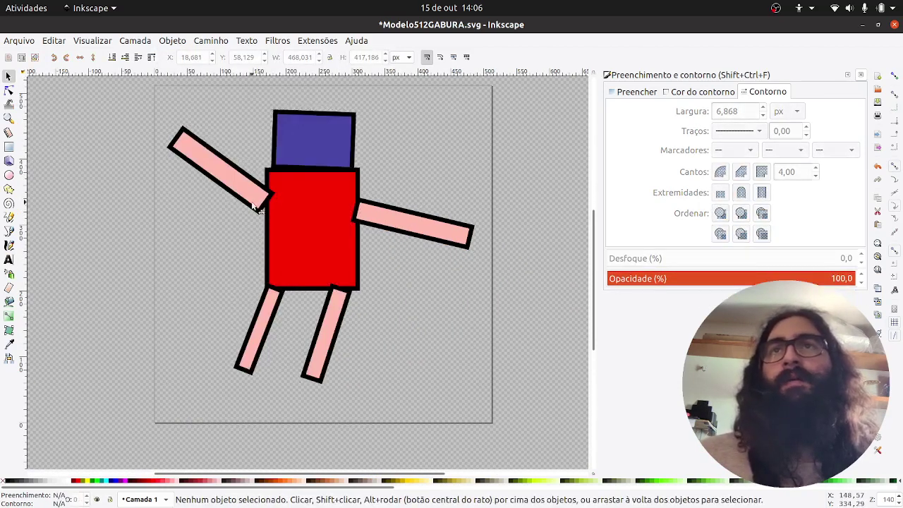
Place the left arm's rotation center at its shoulder end and rotate the arm down beside the torso
{"action": "left_click", "coordinate": [216, 177]}
{"action": "left_click_drag", "start_coordinate": [237, 183], "coordinate": [267, 200]}
{"action": "left_click_drag", "start_coordinate": [162, 128], "coordinate": [197, 303]}
Place the right arm's rotation center at its shoulder end and rotate the arm downward, away from the torso
{"action": "key", "text": "r"}
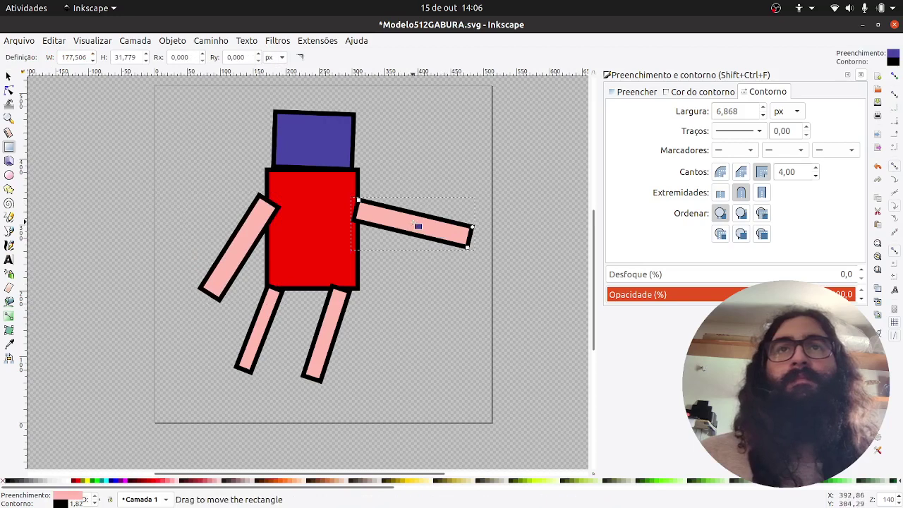
{"action": "left_click", "coordinate": [417, 225]}
{"action": "left_click", "coordinate": [7, 78]}
{"action": "left_click", "coordinate": [397, 224]}
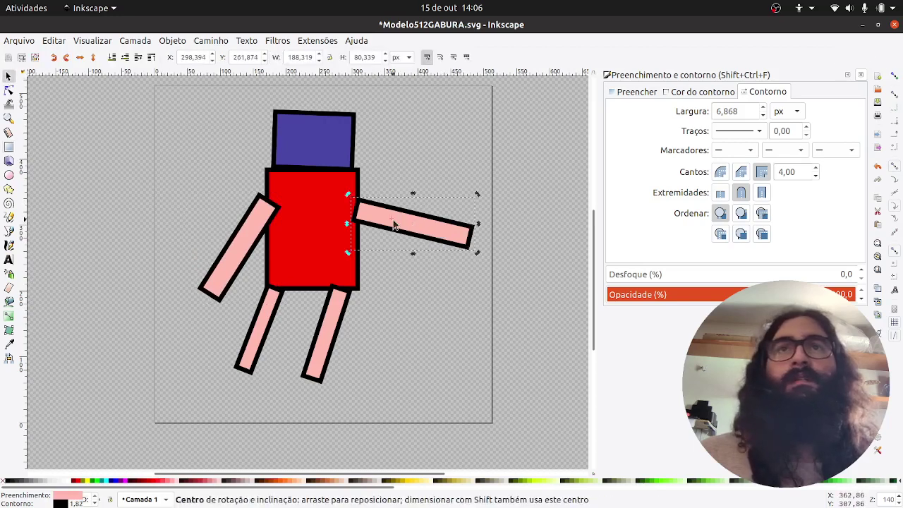
{"action": "left_click_drag", "start_coordinate": [395, 226], "coordinate": [364, 221]}
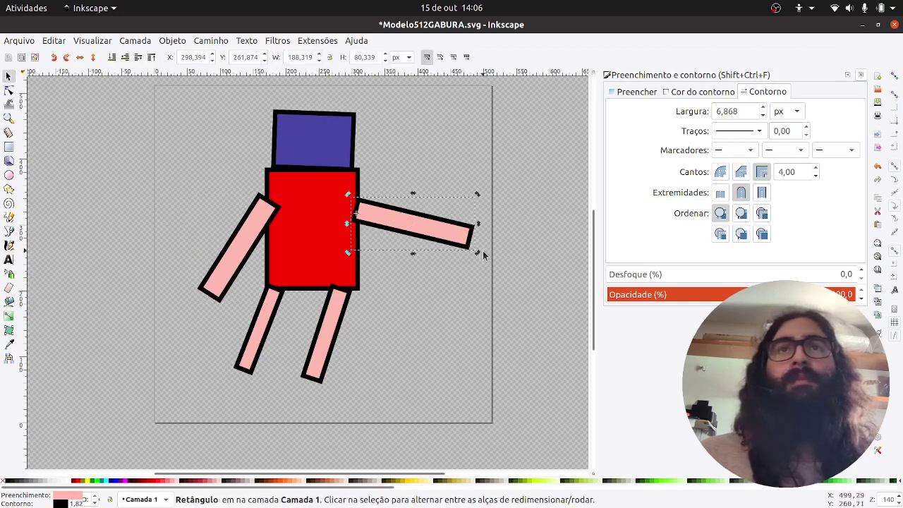
{"action": "left_click_drag", "start_coordinate": [476, 251], "coordinate": [418, 343]}
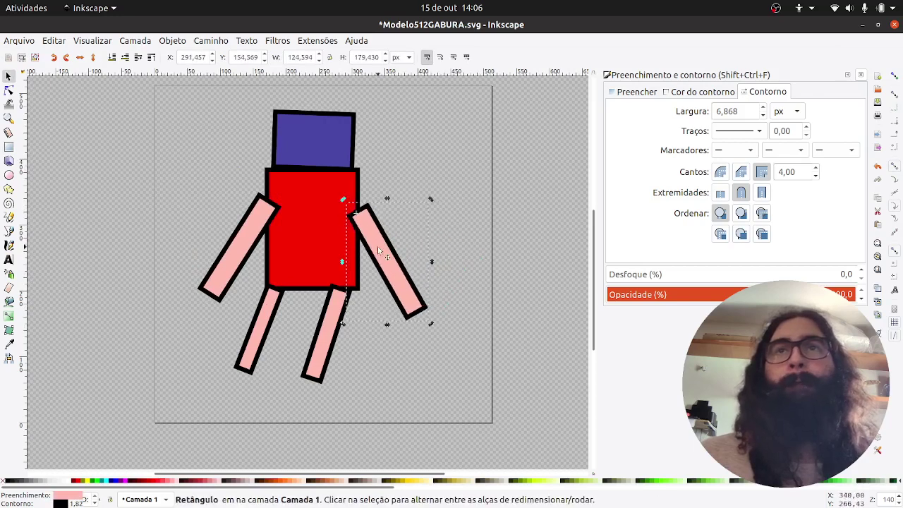
Move both arms upward so their inner ends sit closer to the torso's upper corners
{"action": "left_click_drag", "start_coordinate": [381, 250], "coordinate": [380, 239]}
{"action": "left_click", "coordinate": [396, 361]}
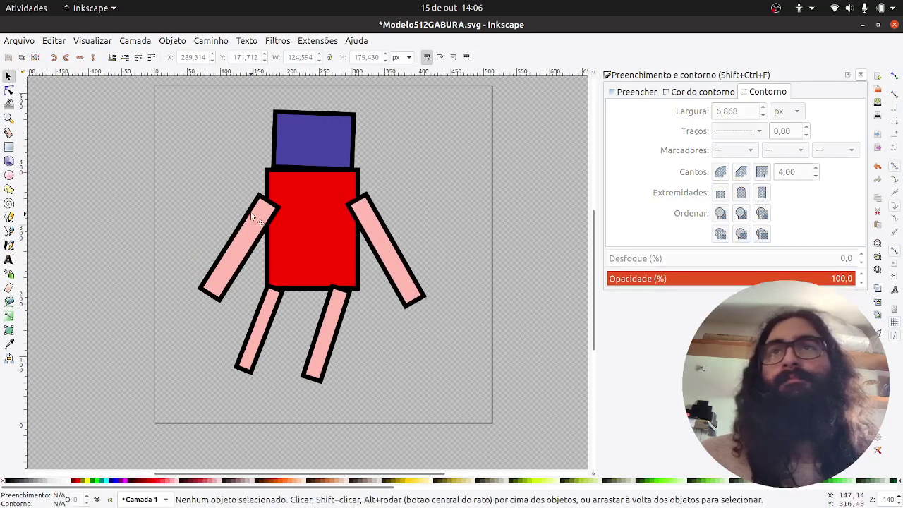
{"action": "left_click_drag", "start_coordinate": [255, 222], "coordinate": [254, 207]}
{"action": "left_click", "coordinate": [379, 227]}
{"action": "left_click_drag", "start_coordinate": [379, 228], "coordinate": [379, 219]}
{"action": "left_click", "coordinate": [432, 363]}
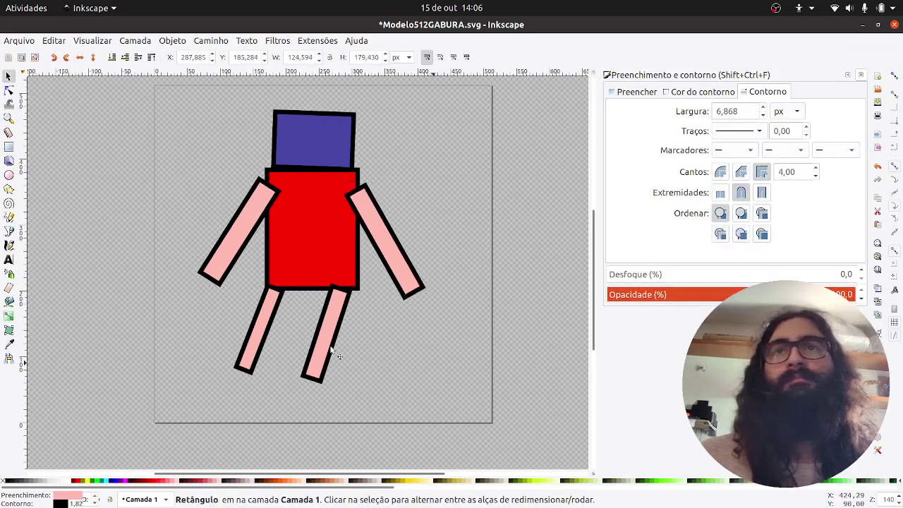
Place the right leg's rotation center at the hip and rotate the leg outward to mirror the left leg's slant
{"action": "left_click_drag", "start_coordinate": [325, 340], "coordinate": [345, 290]}
{"action": "left_click", "coordinate": [330, 336]}
{"action": "left_click_drag", "start_coordinate": [359, 386], "coordinate": [419, 384]}
{"action": "left_click", "coordinate": [271, 346]}
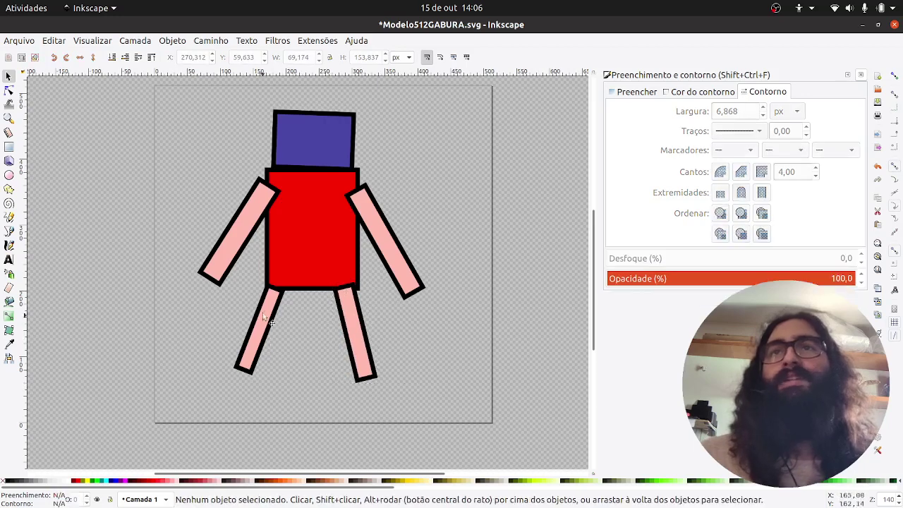
Raise both arms a little further so they join the torso at shoulder height
{"action": "left_click_drag", "start_coordinate": [256, 204], "coordinate": [253, 192]}
{"action": "left_click_drag", "start_coordinate": [374, 230], "coordinate": [469, 237]}
{"action": "left_click", "coordinate": [439, 258]}
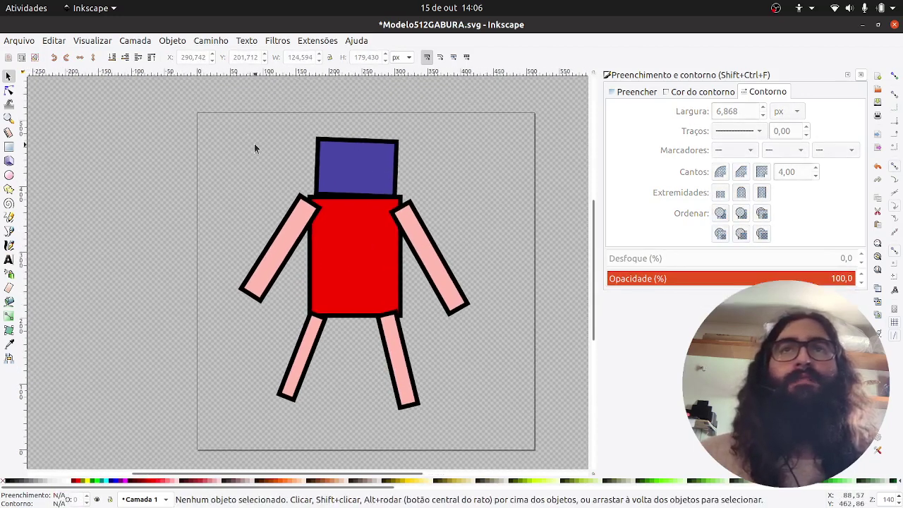
Select all six body parts and move the whole figure down and slightly to the right on the page
{"action": "left_click_drag", "start_coordinate": [214, 115], "coordinate": [527, 443]}
{"action": "left_click_drag", "start_coordinate": [382, 273], "coordinate": [395, 304]}
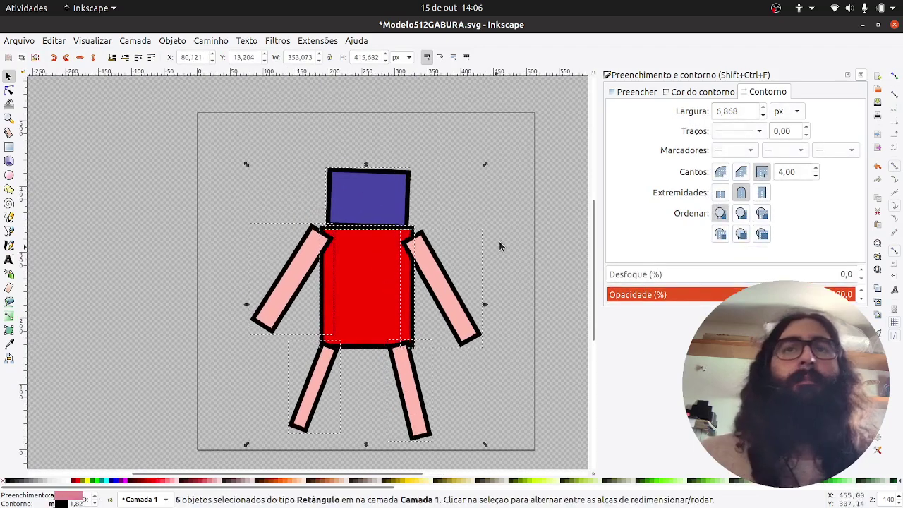
{"action": "left_click", "coordinate": [499, 245]}
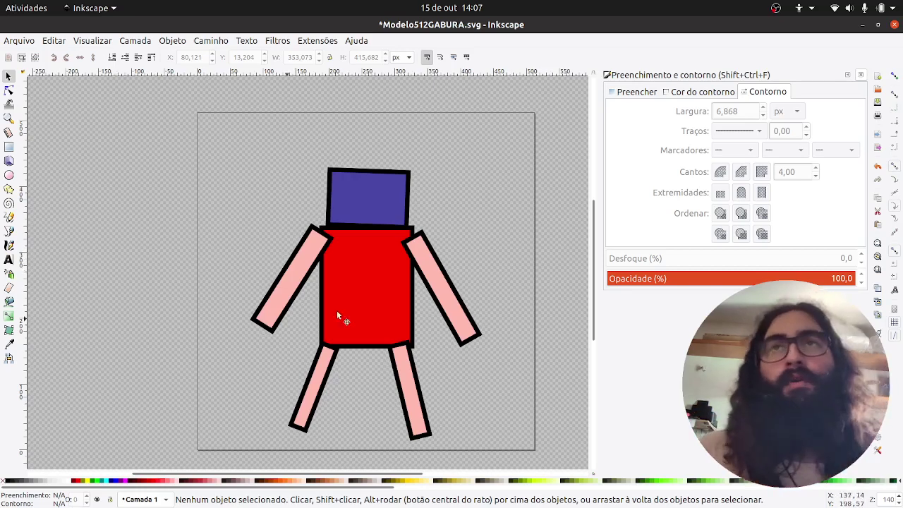
Draw a closed triangular path over the left shoulder with the Bezier tool
{"action": "left_click", "coordinate": [11, 236]}
{"action": "scroll", "coordinate": [314, 272], "scroll_direction": "up", "scroll_amount": 3}
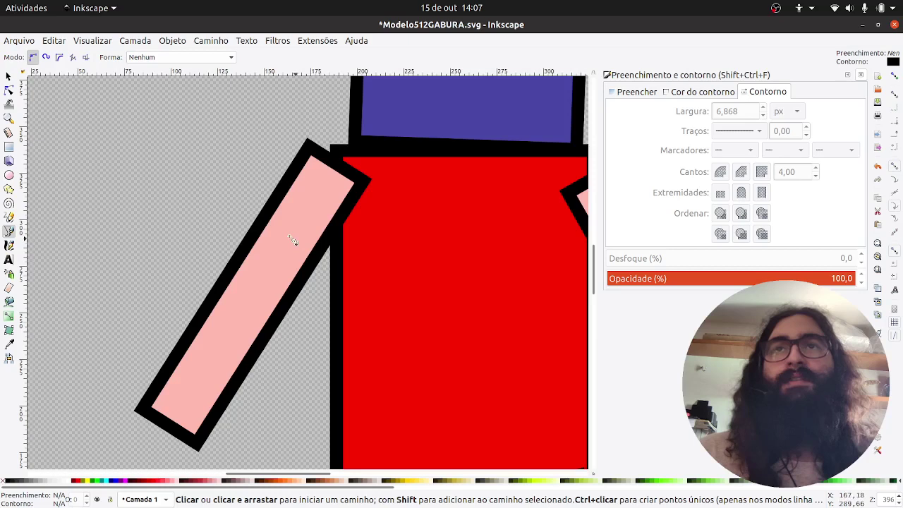
{"action": "left_click", "coordinate": [251, 210]}
{"action": "left_click", "coordinate": [356, 261]}
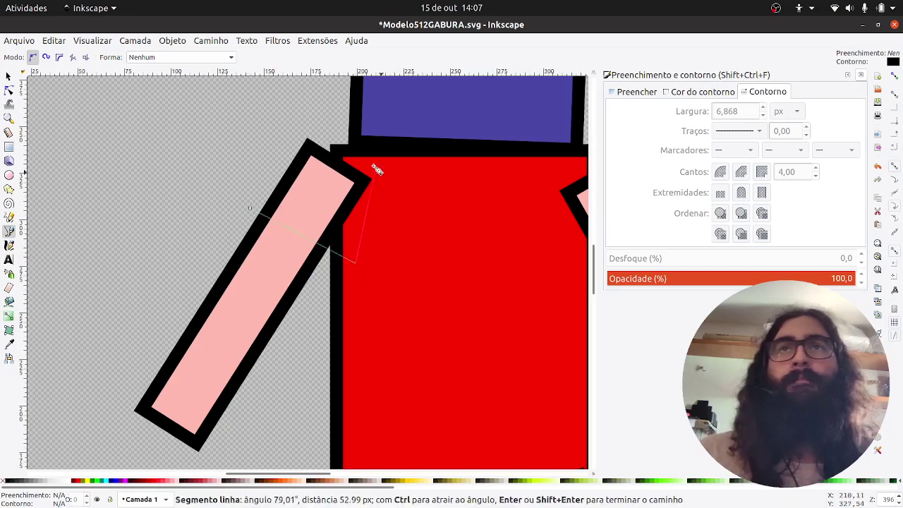
{"action": "left_click", "coordinate": [355, 134]}
{"action": "left_click", "coordinate": [251, 210]}
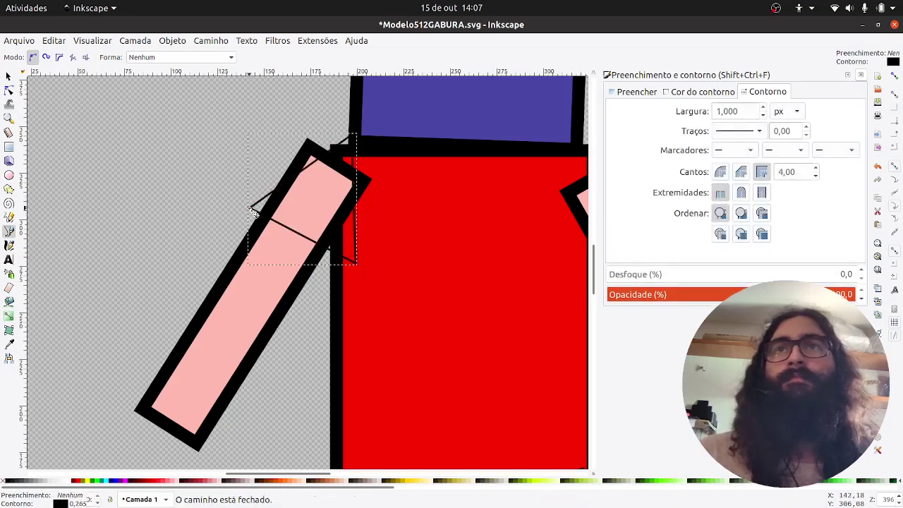
Make the triangle's upper node smooth and extend its outer handle to round the shape over the shoulder
{"action": "key", "text": "n"}
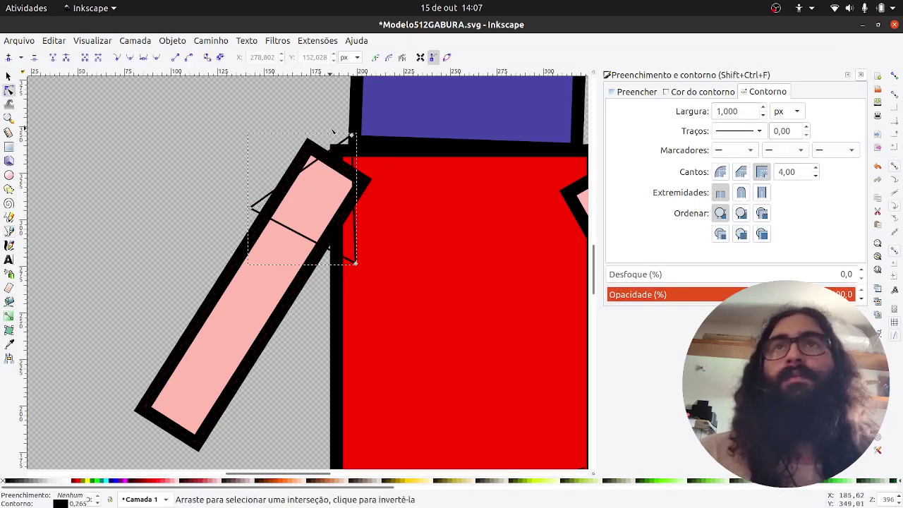
{"action": "left_click", "coordinate": [351, 134]}
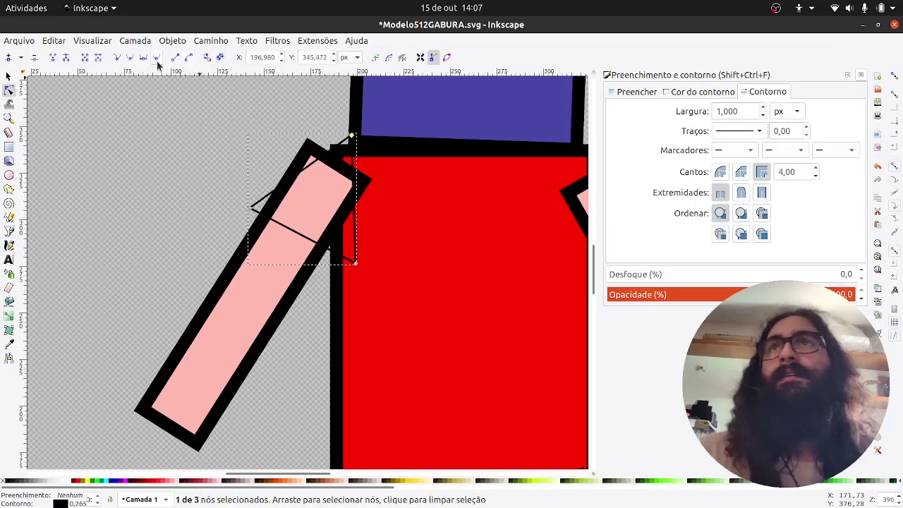
{"action": "left_click", "coordinate": [133, 60]}
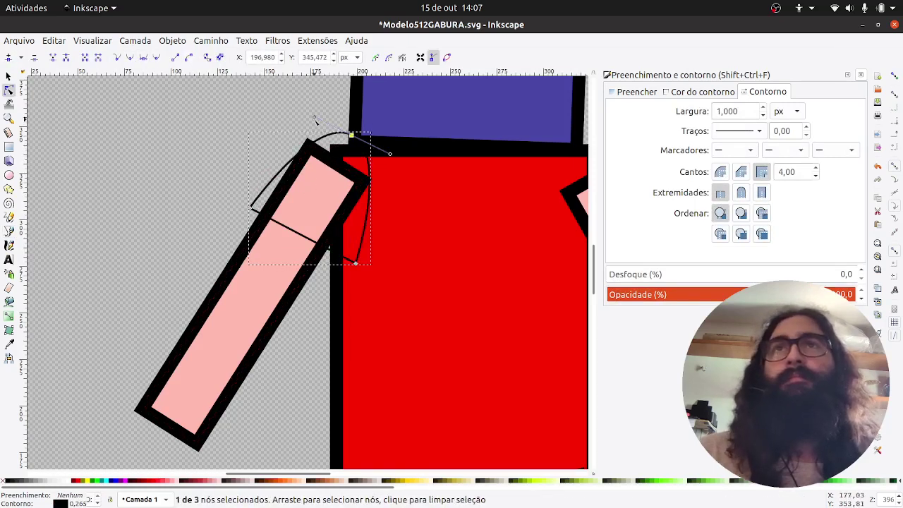
{"action": "left_click_drag", "start_coordinate": [314, 118], "coordinate": [289, 108]}
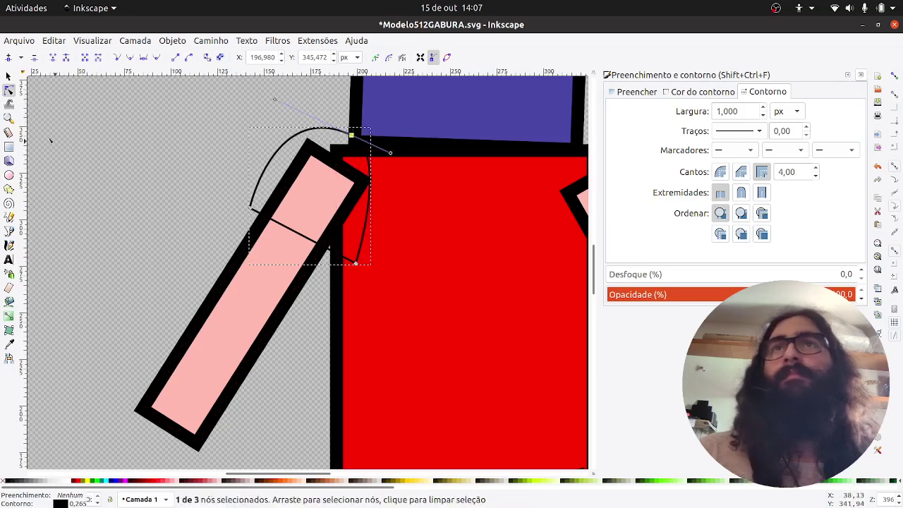
{"action": "left_click", "coordinate": [8, 76]}
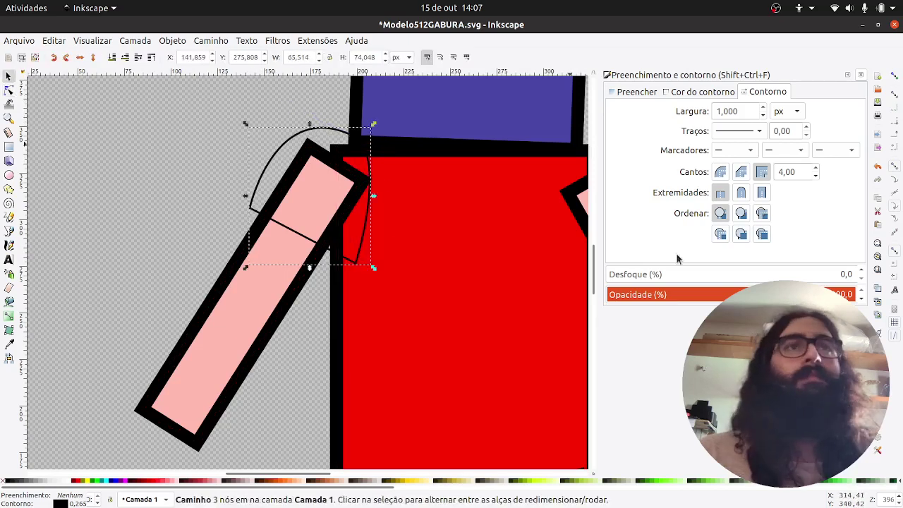
Give the rounded shoulder shape a flat color fill and set its stroke width to 2 px
{"action": "left_click", "coordinate": [624, 98]}
{"action": "left_click", "coordinate": [633, 109]}
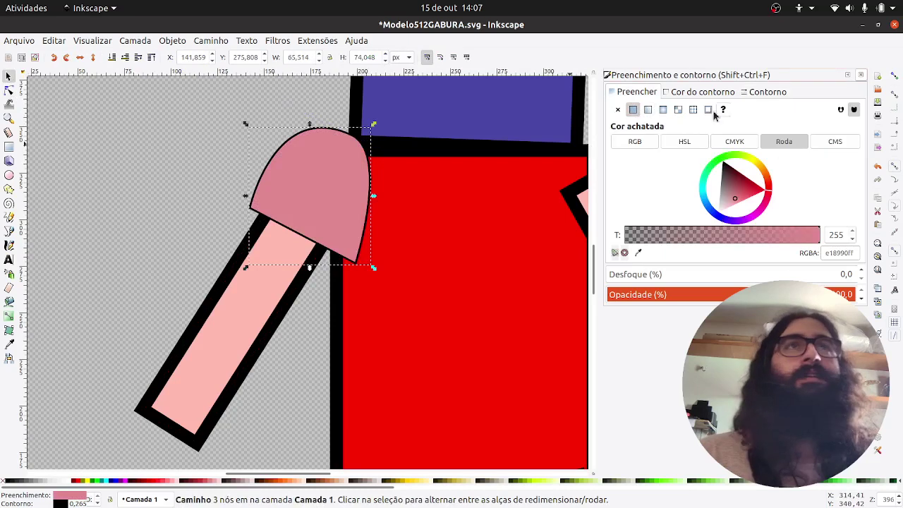
{"action": "left_click", "coordinate": [753, 93]}
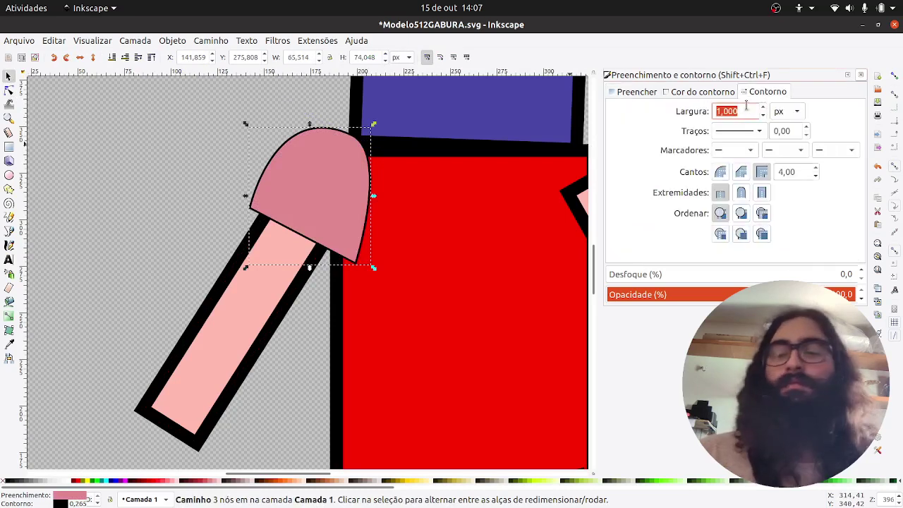
{"action": "type", "text": "2"}
{"action": "key", "text": "Return"}
Change the shoulder shape's fill to dark red ad1521ff and select the shape again
{"action": "left_click", "coordinate": [633, 94]}
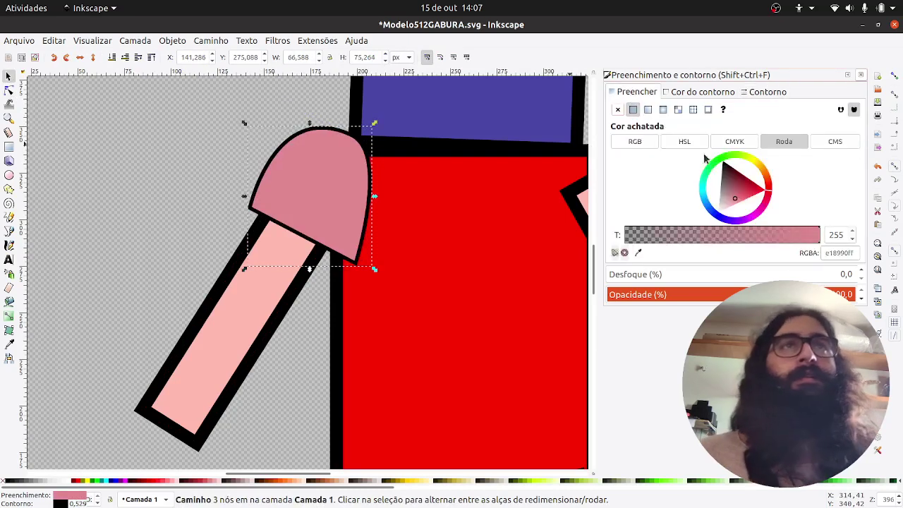
{"action": "left_click_drag", "start_coordinate": [746, 190], "coordinate": [748, 182]}
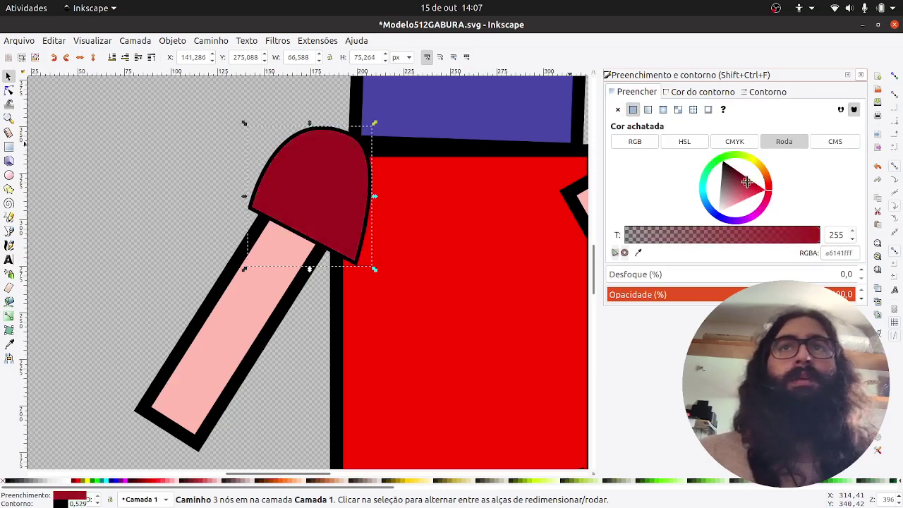
{"action": "left_click", "coordinate": [8, 76]}
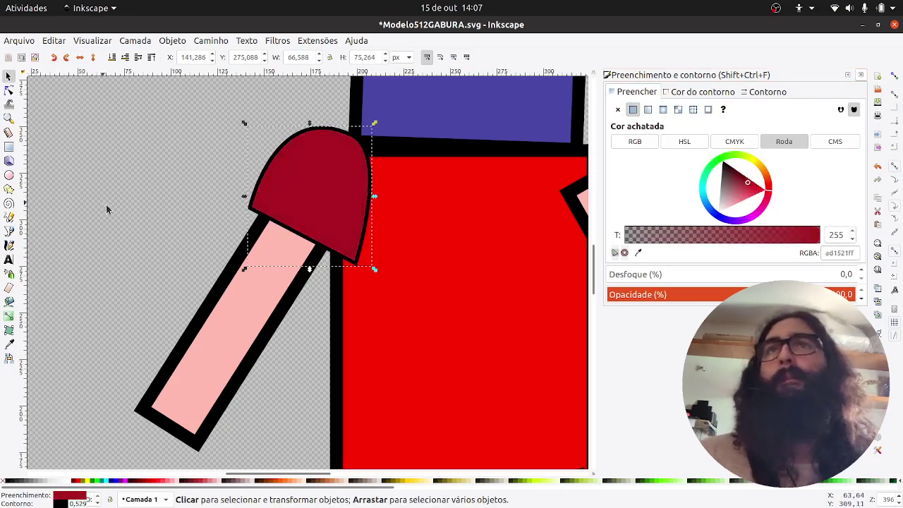
{"action": "left_click", "coordinate": [107, 208]}
{"action": "scroll", "coordinate": [220, 293], "scroll_direction": "down", "scroll_amount": 2}
{"action": "left_click", "coordinate": [262, 249]}
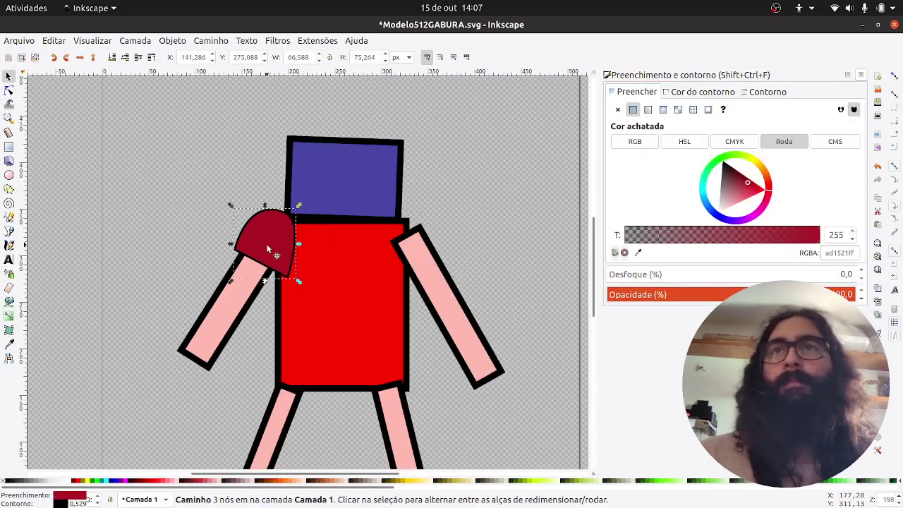
Duplicate the dark red shoulder sleeve and move the copy over the character's other shoulder
{"action": "key", "text": "ctrl+d"}
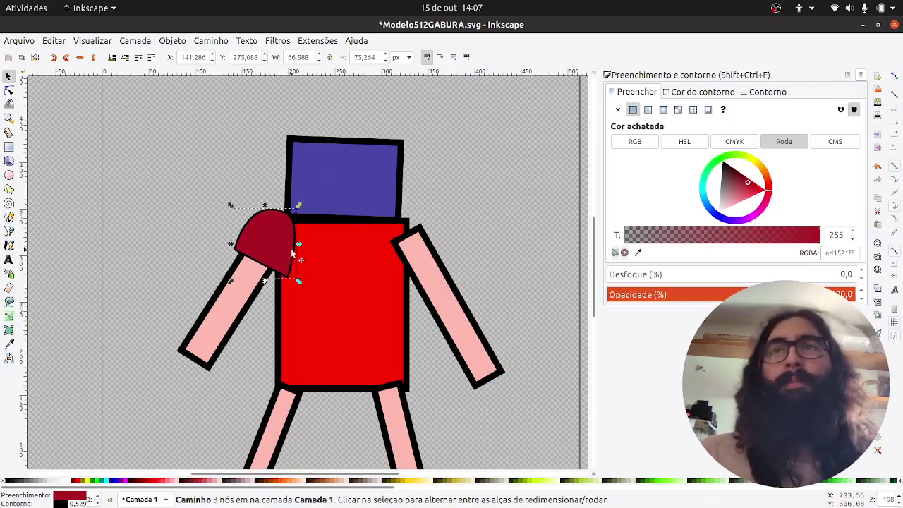
{"action": "left_click_drag", "start_coordinate": [263, 245], "coordinate": [437, 268]}
{"action": "left_click", "coordinate": [436, 269]}
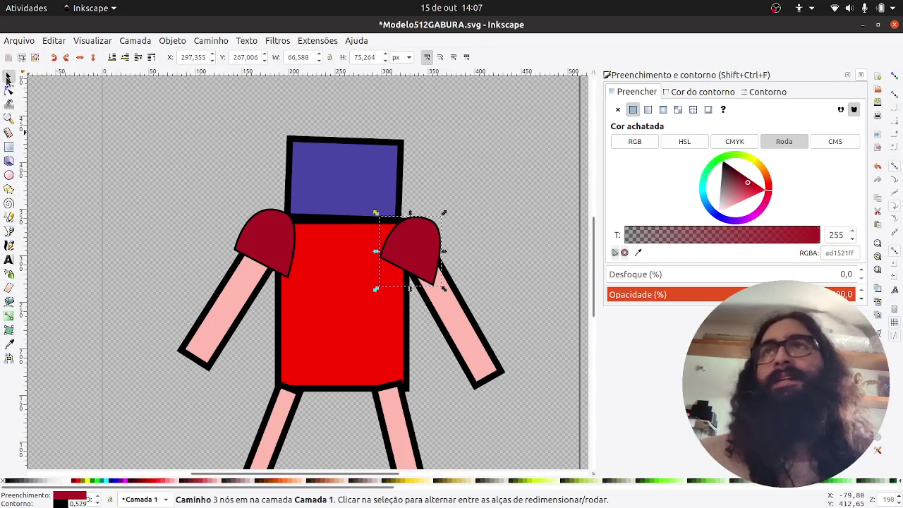
Flip the copied sleeve horizontally and nudge it into place over the top of the arm
{"action": "left_click", "coordinate": [80, 57]}
{"action": "left_click", "coordinate": [94, 61]}
{"action": "left_click", "coordinate": [94, 61]}
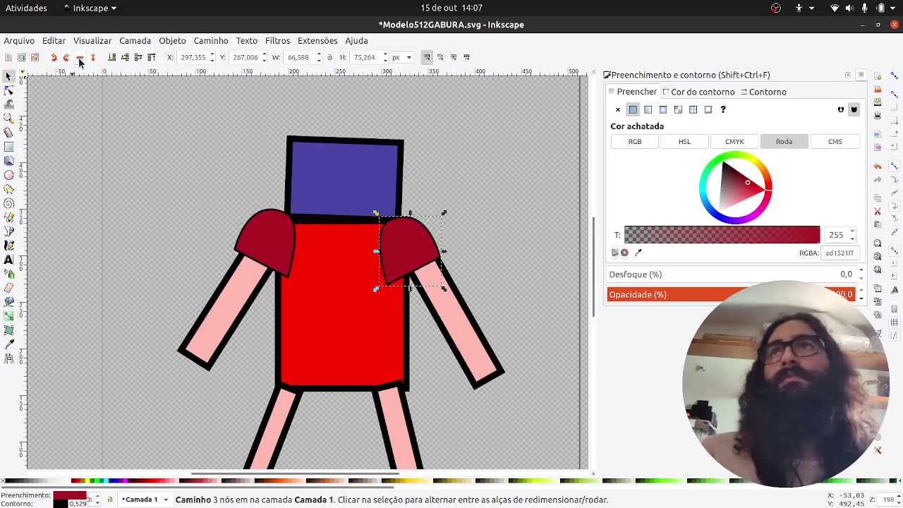
{"action": "left_click", "coordinate": [82, 59]}
{"action": "left_click", "coordinate": [82, 60]}
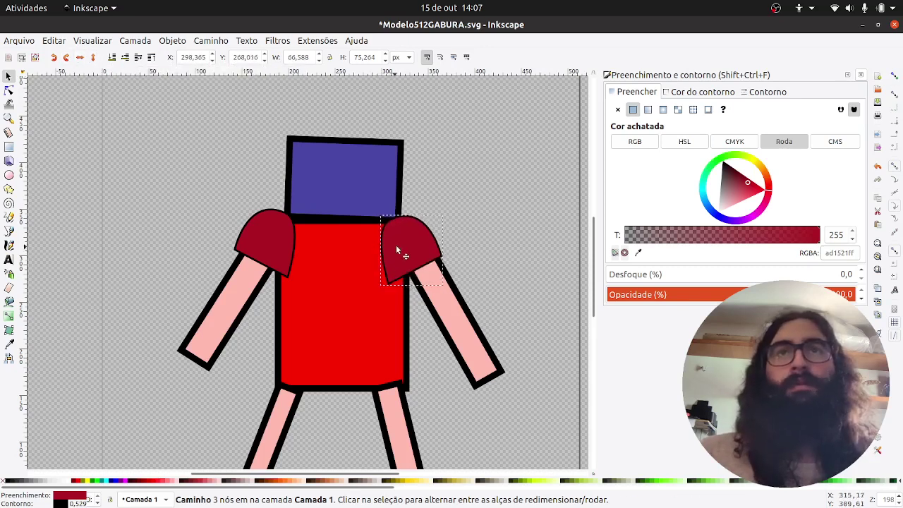
{"action": "left_click_drag", "start_coordinate": [396, 250], "coordinate": [403, 243]}
{"action": "left_click", "coordinate": [470, 251]}
Draw a closed eight-node shorts outline about 179 by 55 px across the hips and upper legs with the Bezier tool
{"action": "scroll", "coordinate": [508, 275], "scroll_direction": "down", "scroll_amount": 1}
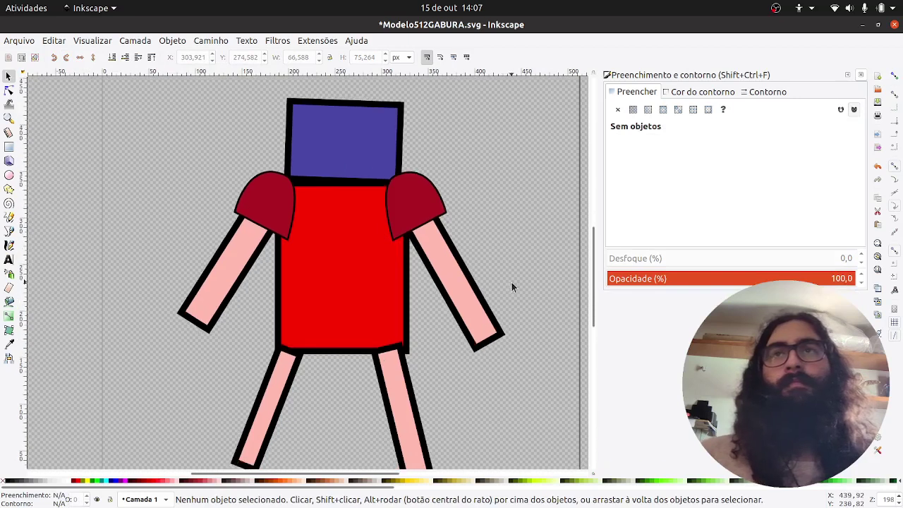
{"action": "left_click", "coordinate": [9, 231]}
{"action": "scroll", "coordinate": [276, 399], "scroll_direction": "up", "scroll_amount": 1}
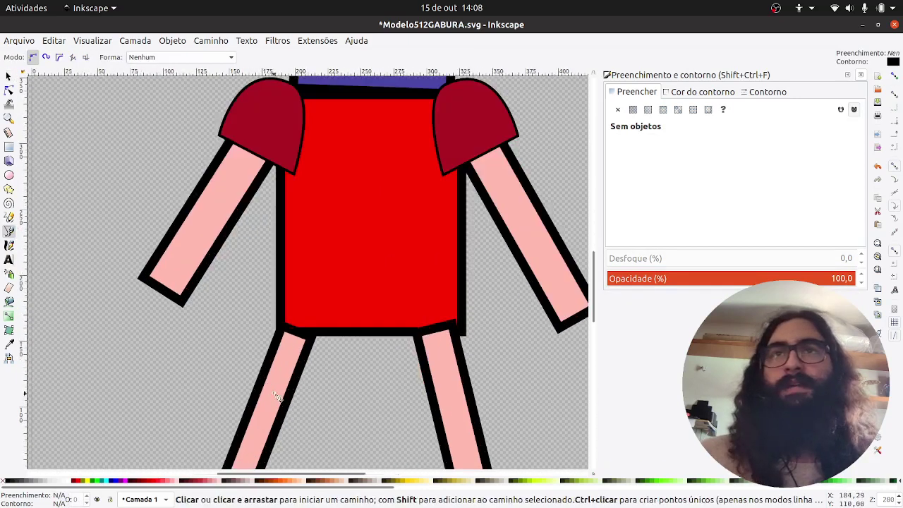
{"action": "left_click", "coordinate": [251, 359]}
{"action": "left_click", "coordinate": [322, 339]}
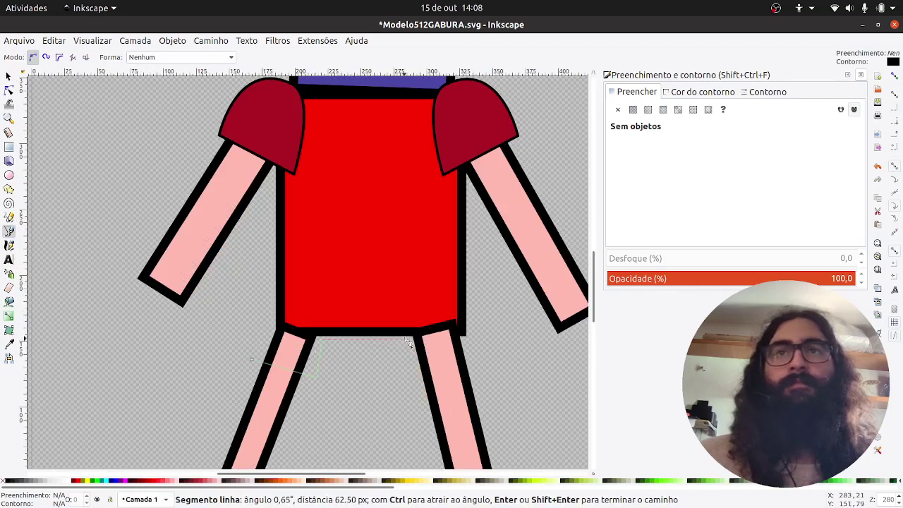
{"action": "left_click", "coordinate": [412, 339]}
{"action": "left_click", "coordinate": [415, 378]}
{"action": "left_click", "coordinate": [485, 378]}
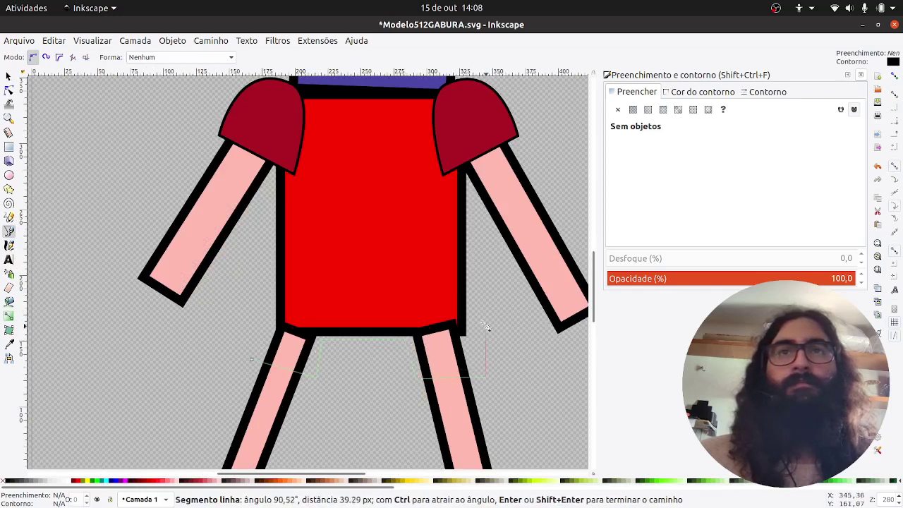
{"action": "left_click", "coordinate": [482, 308]}
{"action": "left_click", "coordinate": [268, 321]}
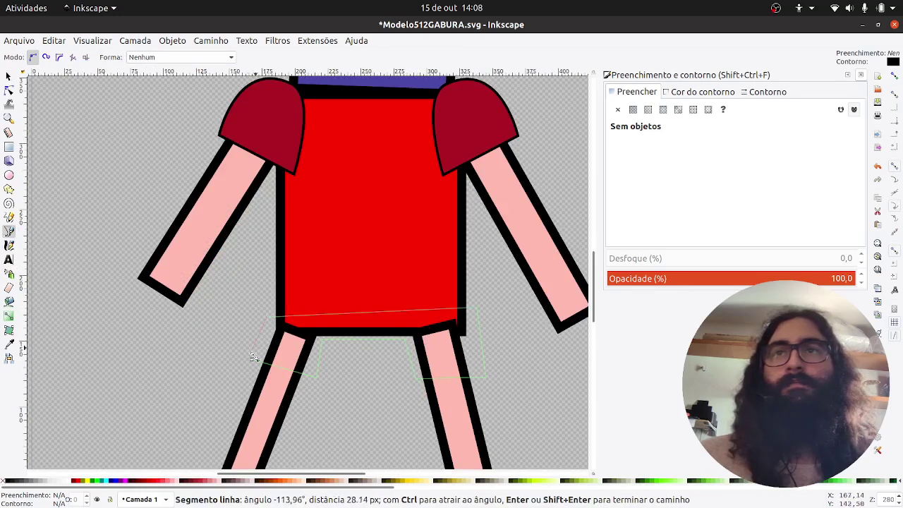
{"action": "left_click", "coordinate": [252, 359]}
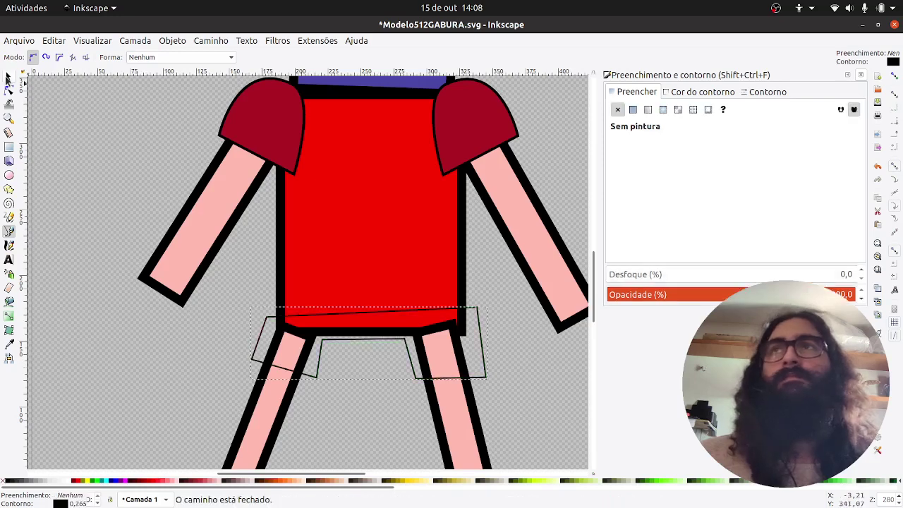
Give the shorts a flat dark red ad1521ff fill, set their stroke width to 2 px, and deselect them
{"action": "left_click", "coordinate": [7, 77]}
{"action": "left_click", "coordinate": [632, 109]}
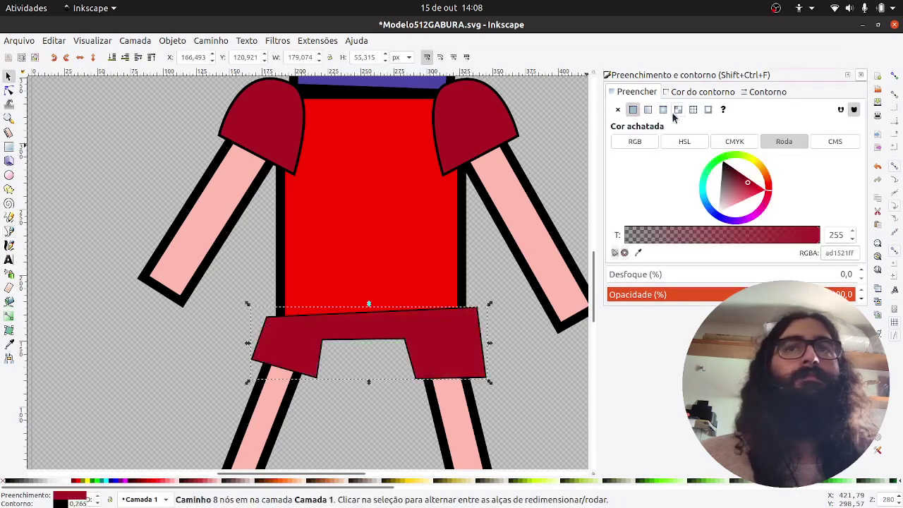
{"action": "left_click", "coordinate": [759, 95]}
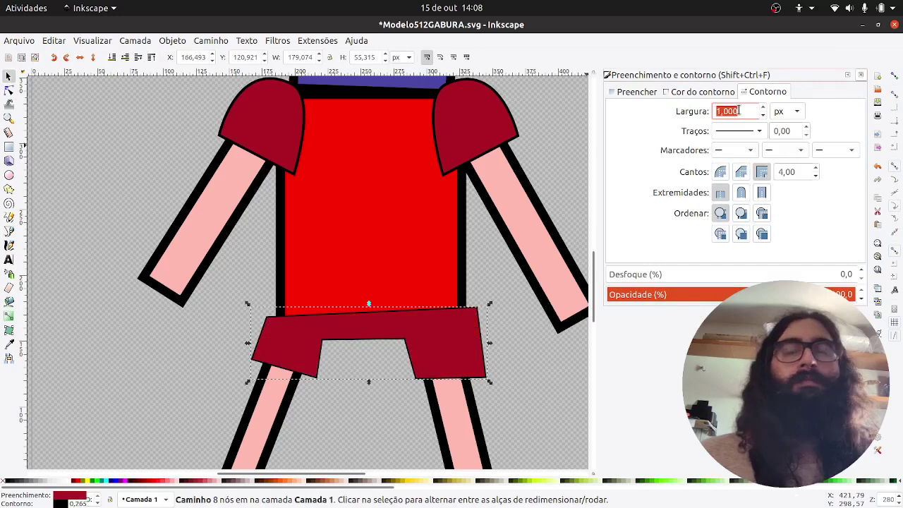
{"action": "type", "text": "2"}
{"action": "key", "text": "Return"}
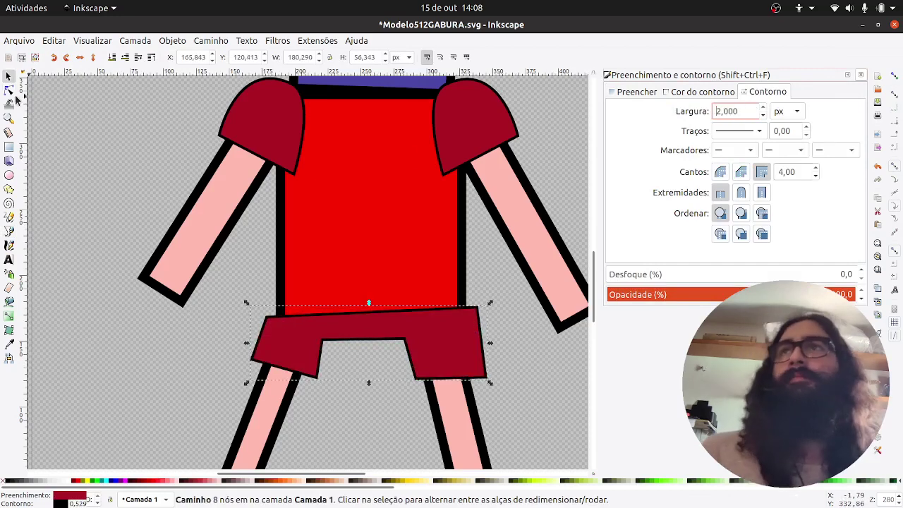
{"action": "left_click", "coordinate": [176, 370]}
{"action": "scroll", "coordinate": [176, 370], "scroll_direction": "down", "scroll_amount": 2, "text": "ctrl"}
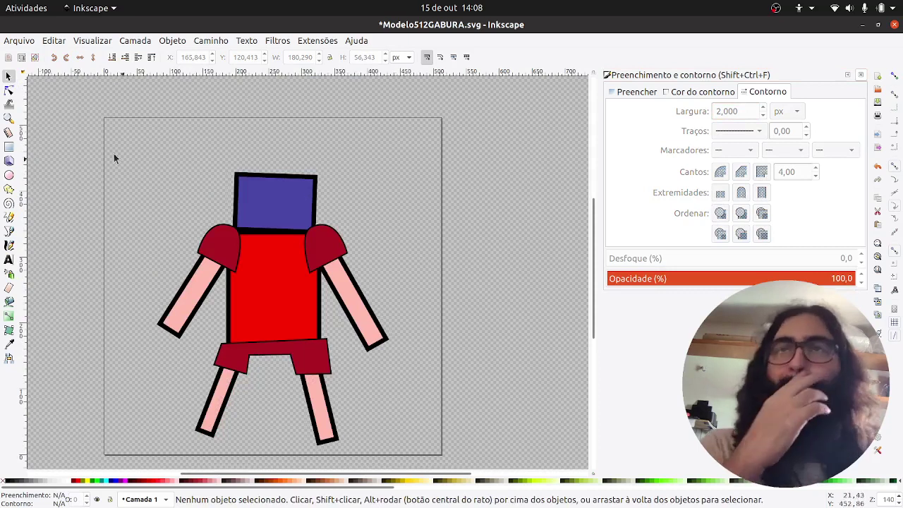
Select both sleeves and the shorts together and set their stroke width to 6 px
{"action": "left_click", "coordinate": [9, 77]}
{"action": "left_click", "coordinate": [296, 355]}
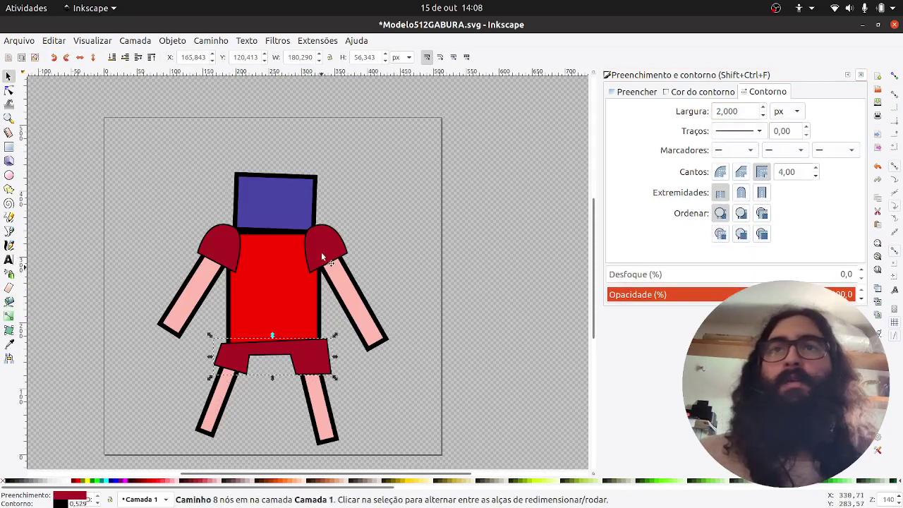
{"action": "left_click", "coordinate": [325, 237]}
{"action": "left_click", "coordinate": [231, 233]}
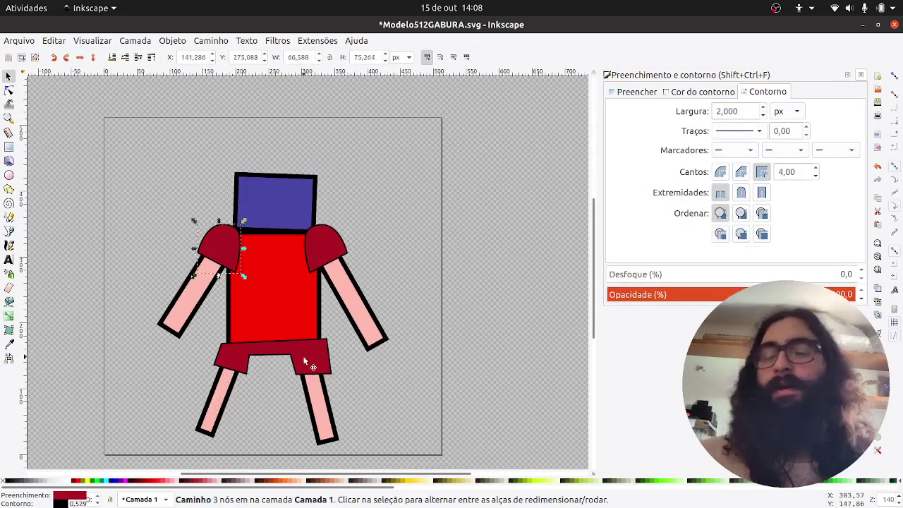
{"action": "left_click", "coordinate": [325, 265], "text": "shift"}
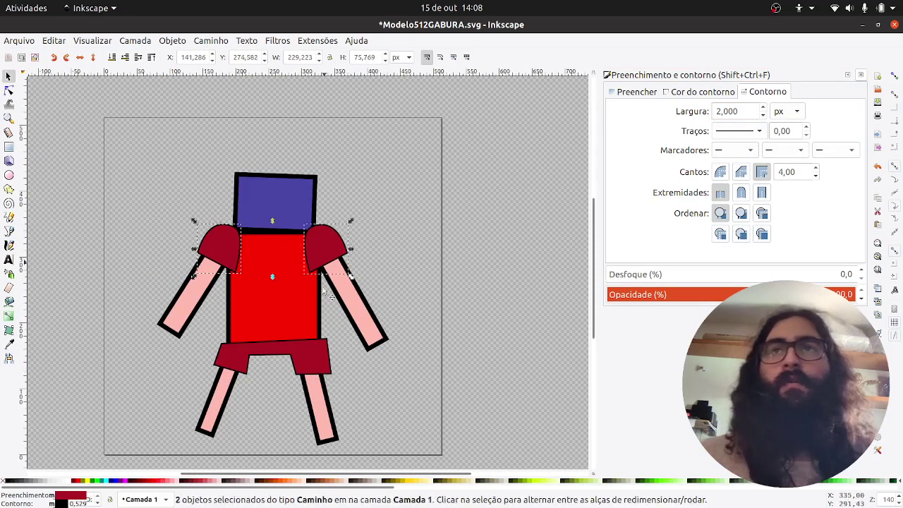
{"action": "left_click", "coordinate": [312, 371], "text": "shift"}
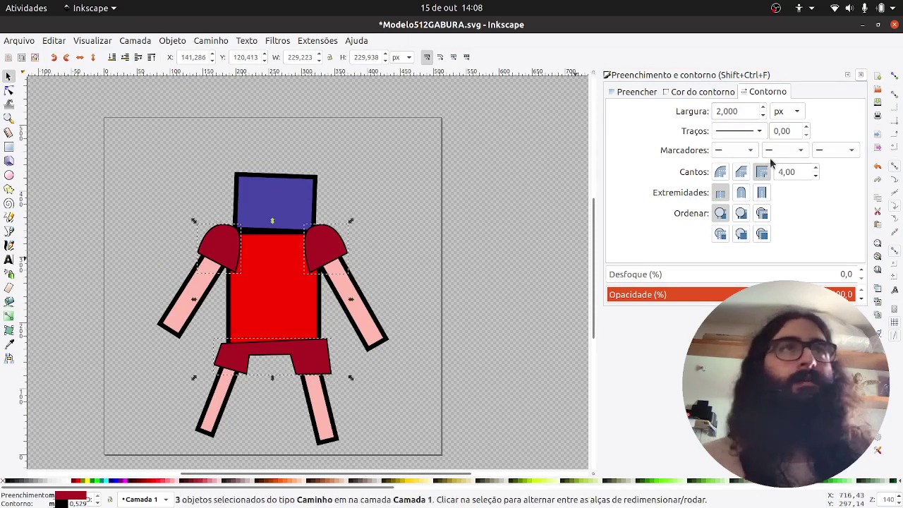
{"action": "triple_click", "coordinate": [754, 112]}
{"action": "type", "text": "6"}
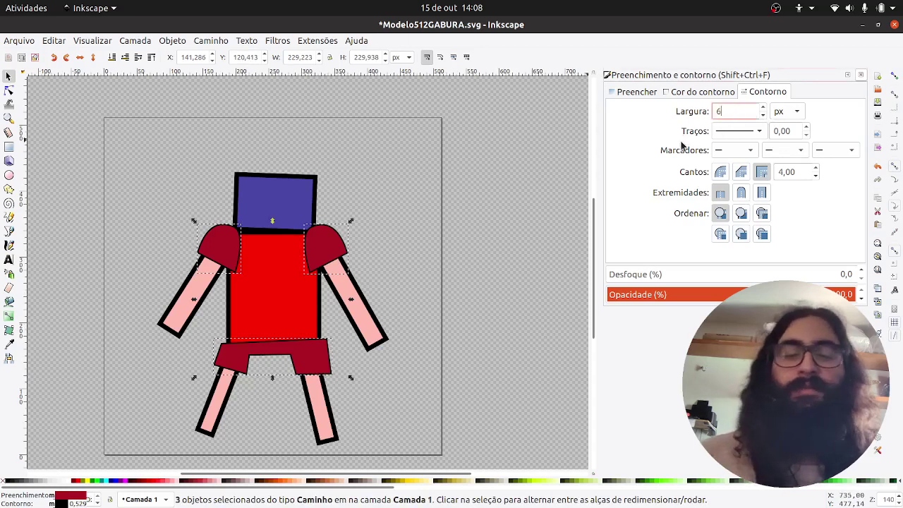
{"action": "key", "text": "Return"}
{"action": "left_click", "coordinate": [428, 288]}
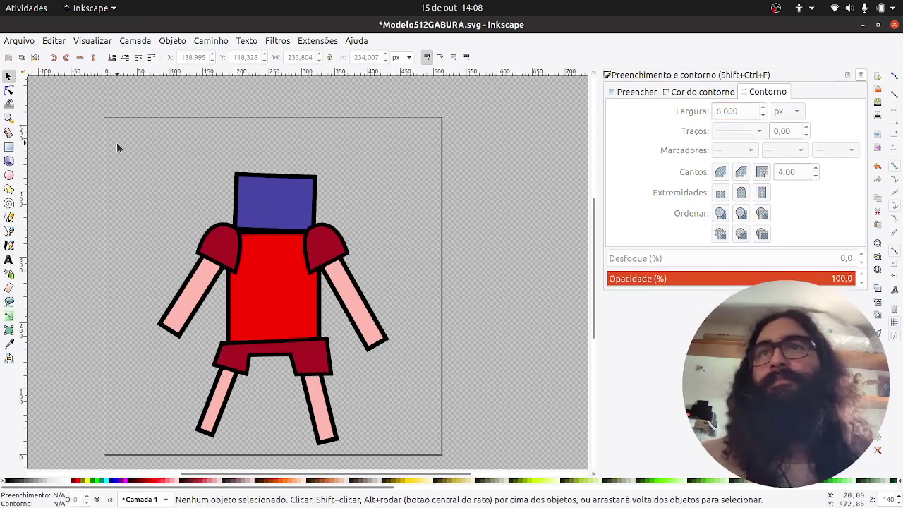
Nudge the head rectangle slightly downward onto the torso and deselect it
{"action": "left_click", "coordinate": [282, 200]}
{"action": "left_click_drag", "start_coordinate": [274, 197], "coordinate": [274, 200]}
{"action": "left_click", "coordinate": [410, 203]}
Draw a closed triangular spike about 56 by 23 px pointing outward from the left edge of the head with the Bezier tool
{"action": "scroll", "coordinate": [290, 203], "scroll_direction": "up", "scroll_amount": 1}
{"action": "scroll", "coordinate": [290, 208], "scroll_direction": "up", "scroll_amount": 2}
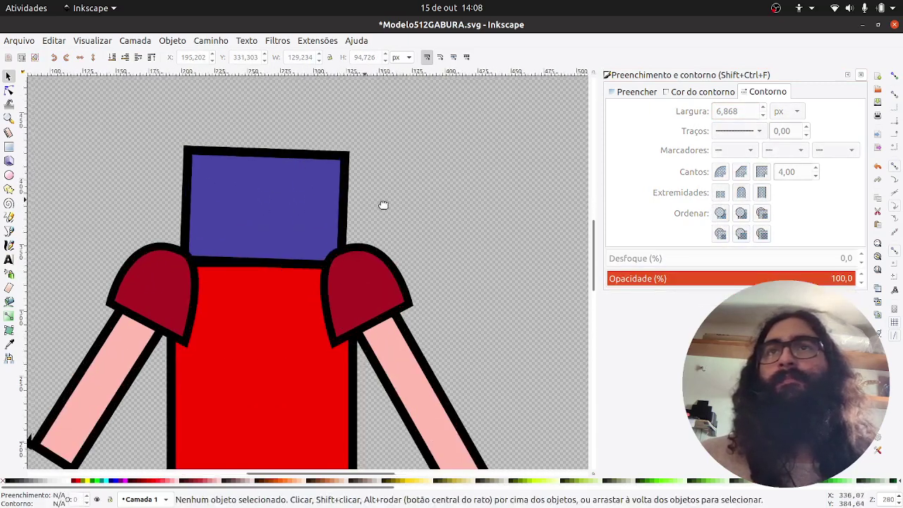
{"action": "left_click_drag", "start_coordinate": [219, 202], "coordinate": [208, 262]}
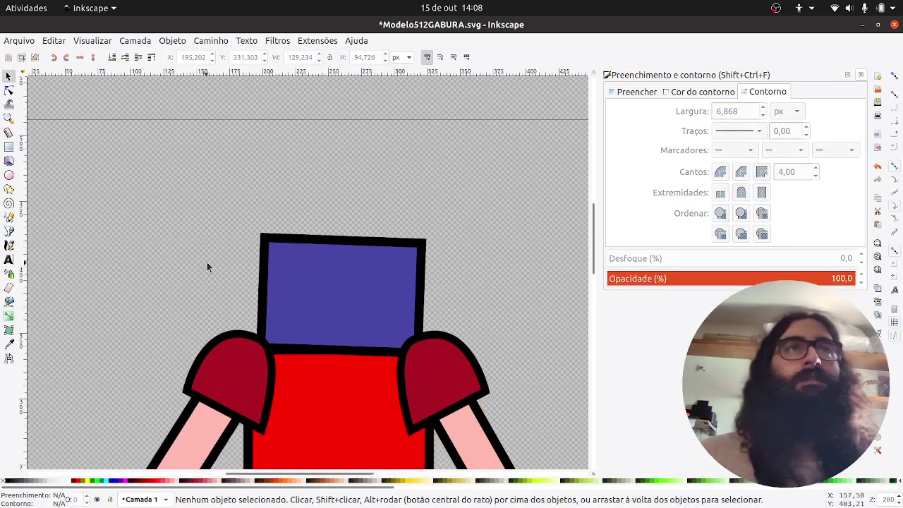
{"action": "left_click", "coordinate": [9, 233]}
{"action": "left_click", "coordinate": [263, 275]}
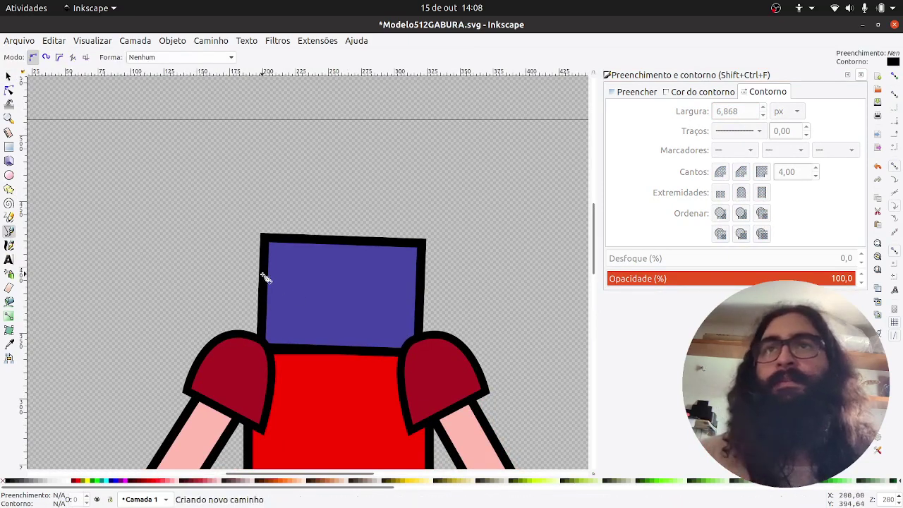
{"action": "left_click", "coordinate": [191, 284]}
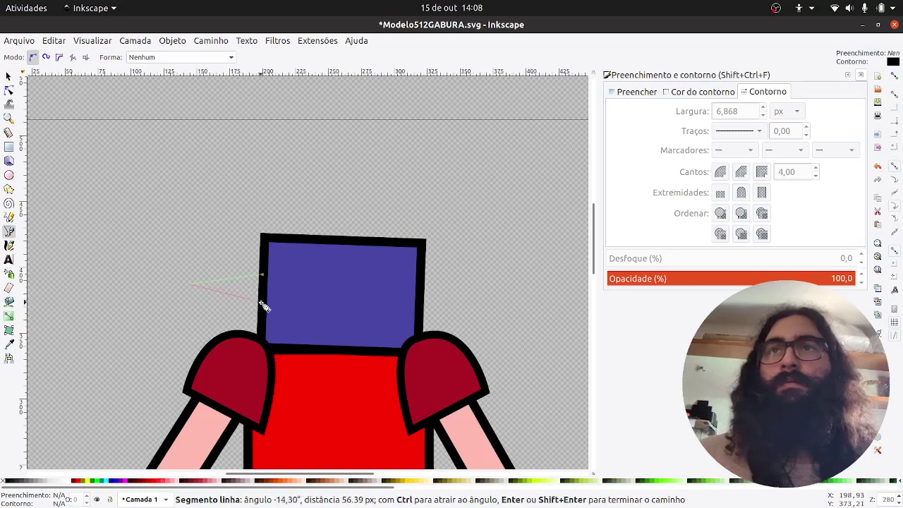
{"action": "left_click", "coordinate": [263, 277]}
{"action": "left_click", "coordinate": [11, 77]}
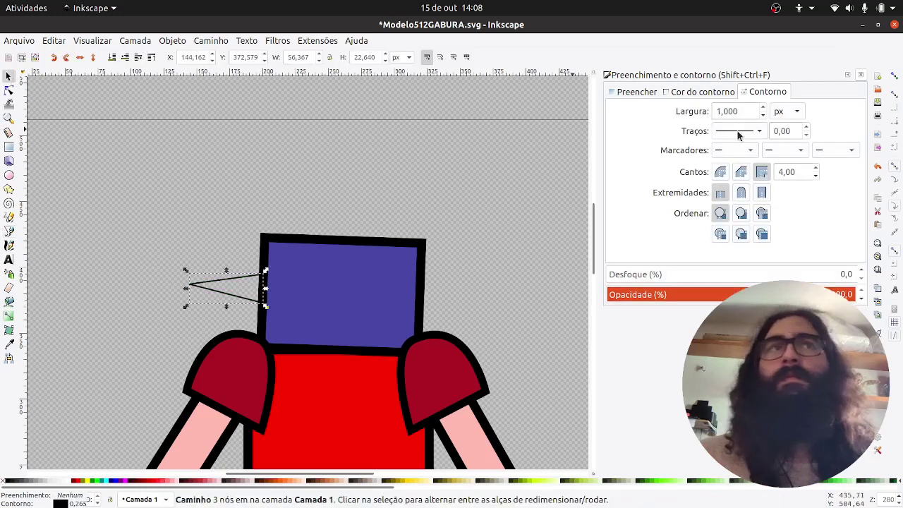
Set the spike's stroke width to 6 px with round caps and round joins
{"action": "double_click", "coordinate": [754, 115]}
{"action": "type", "text": "6"}
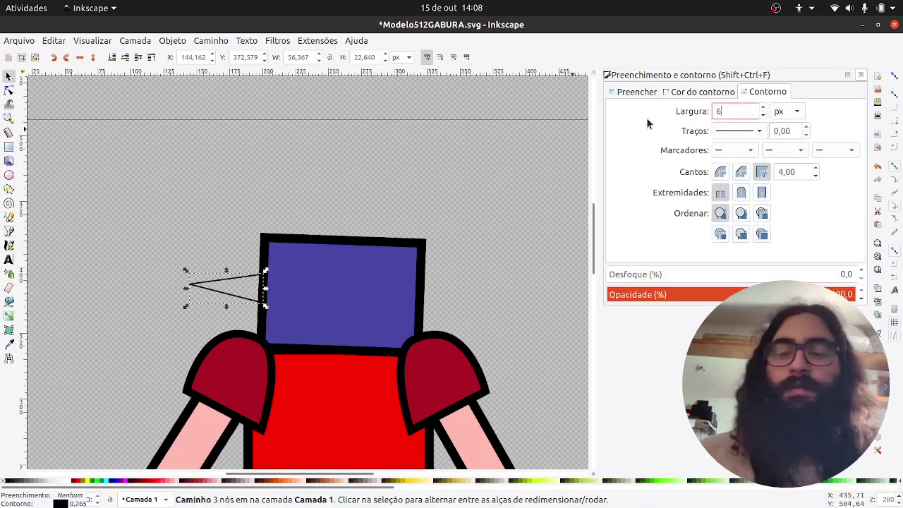
{"action": "key", "text": "Return"}
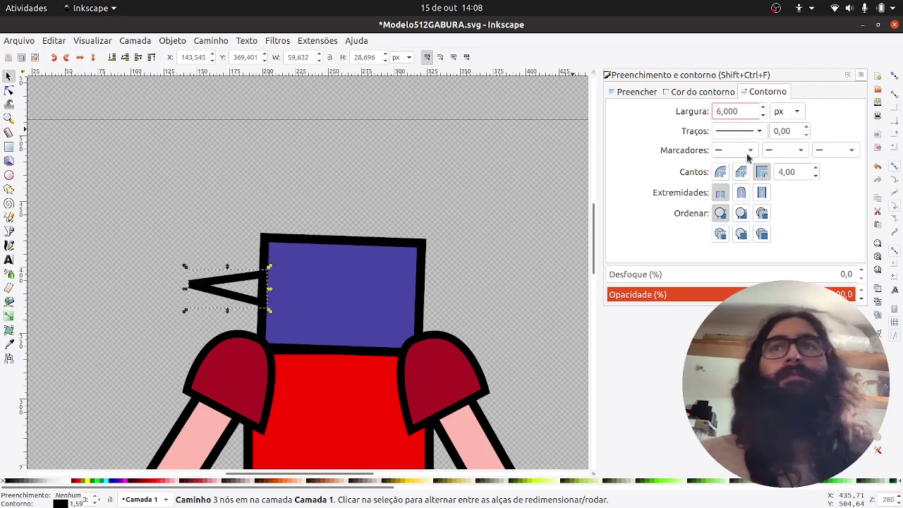
{"action": "left_click", "coordinate": [741, 193]}
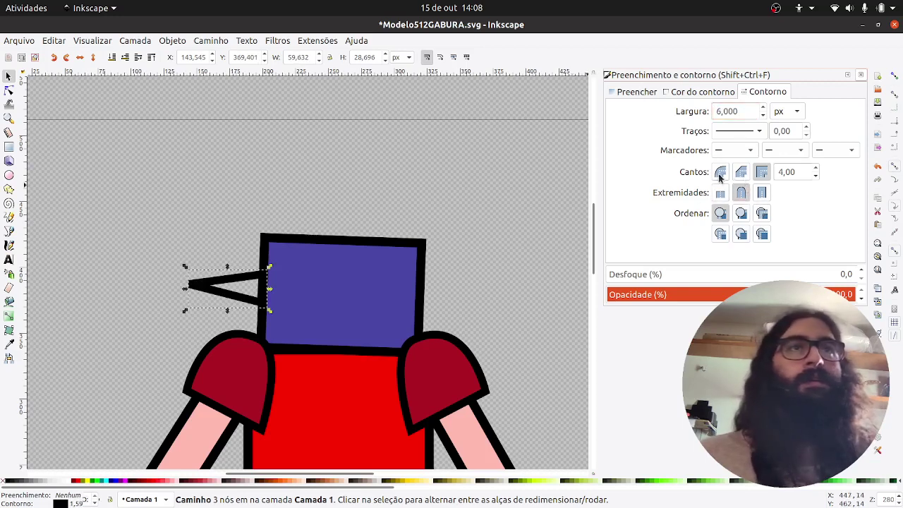
{"action": "left_click", "coordinate": [721, 173]}
Give the spike a flat dark blue 1a1765ff fill and deselect it
{"action": "left_click", "coordinate": [638, 93]}
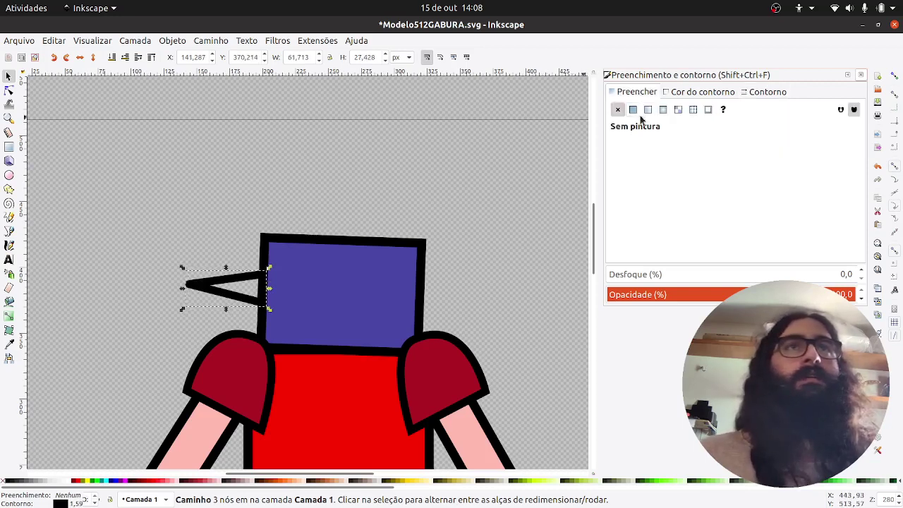
{"action": "left_click", "coordinate": [634, 109]}
{"action": "left_click_drag", "start_coordinate": [746, 199], "coordinate": [748, 192]}
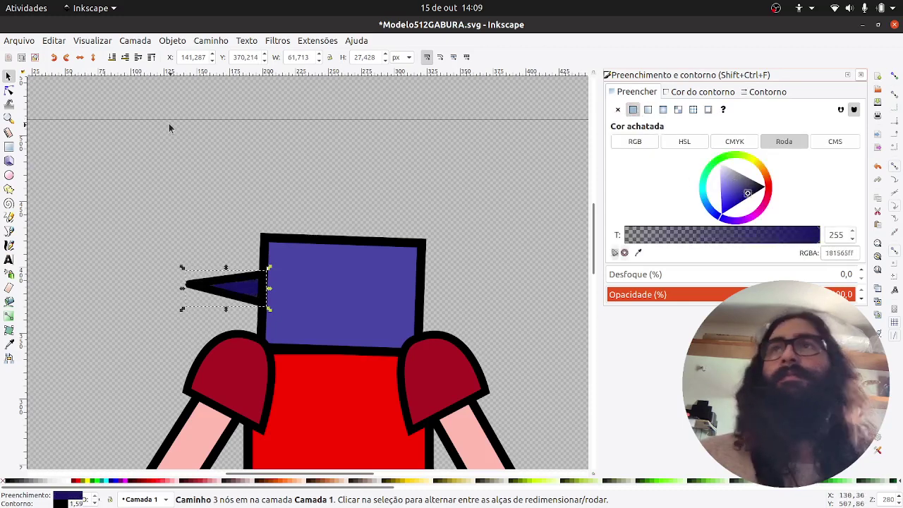
{"action": "left_click", "coordinate": [191, 264]}
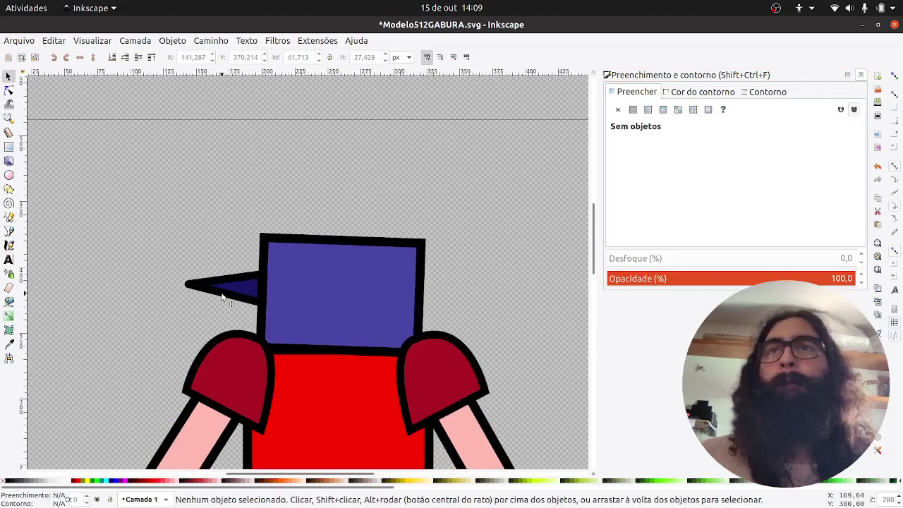
Duplicate the spike, move the copy to the opposite side of the head, and flip it horizontally to point outward
{"action": "left_click", "coordinate": [223, 297]}
{"action": "key", "text": "ctrl+d"}
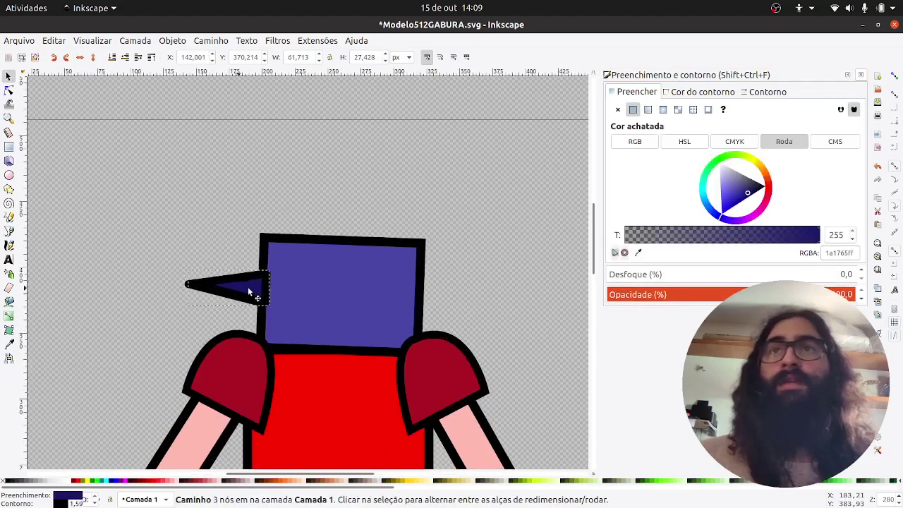
{"action": "left_click_drag", "start_coordinate": [250, 288], "coordinate": [431, 286]}
{"action": "left_click", "coordinate": [81, 58]}
{"action": "left_click", "coordinate": [530, 323]}
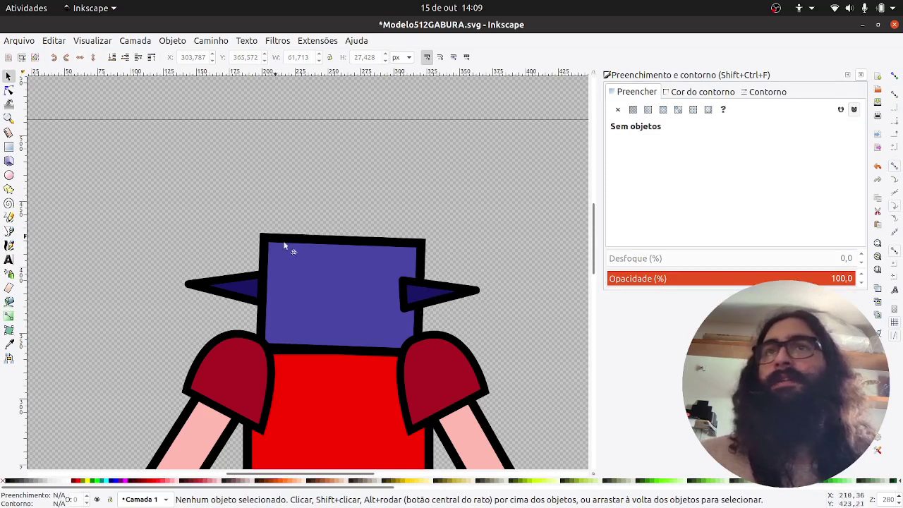
Move a copy of the head's side spike above the head, rotate it 90° clockwise to point upward, and seat it mid-edge
{"action": "left_click", "coordinate": [224, 294]}
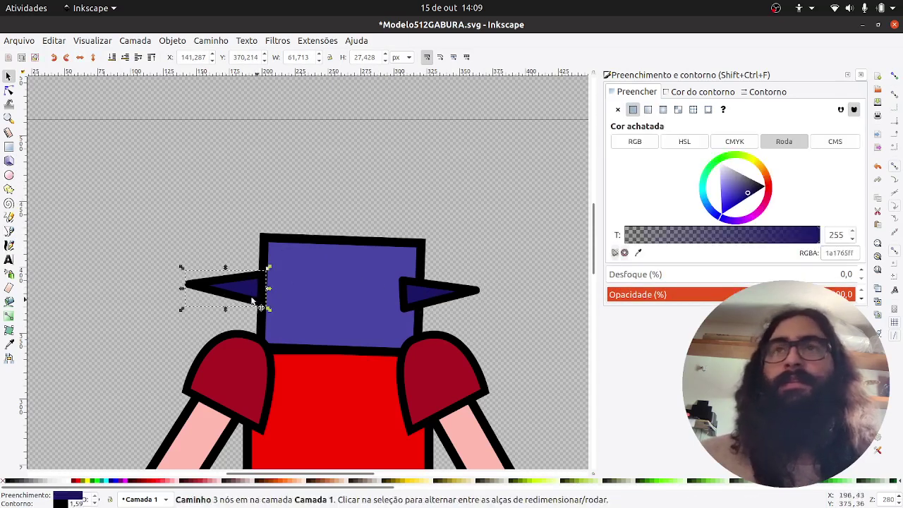
{"action": "left_click_drag", "start_coordinate": [253, 300], "coordinate": [357, 215]}
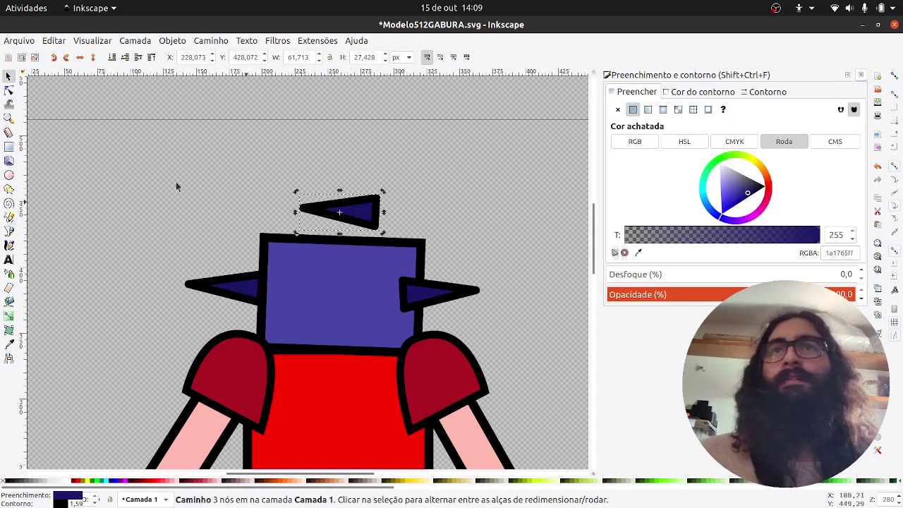
{"action": "left_click", "coordinate": [66, 57]}
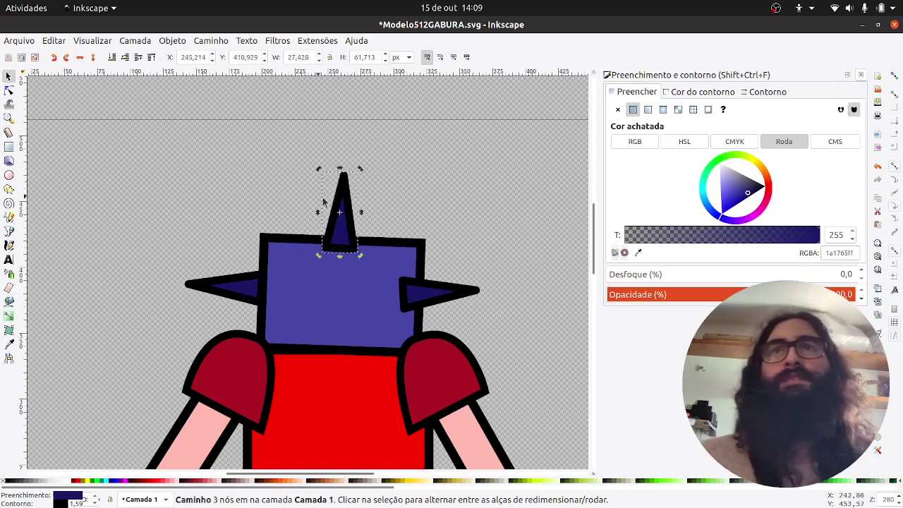
{"action": "left_click_drag", "start_coordinate": [344, 234], "coordinate": [342, 224]}
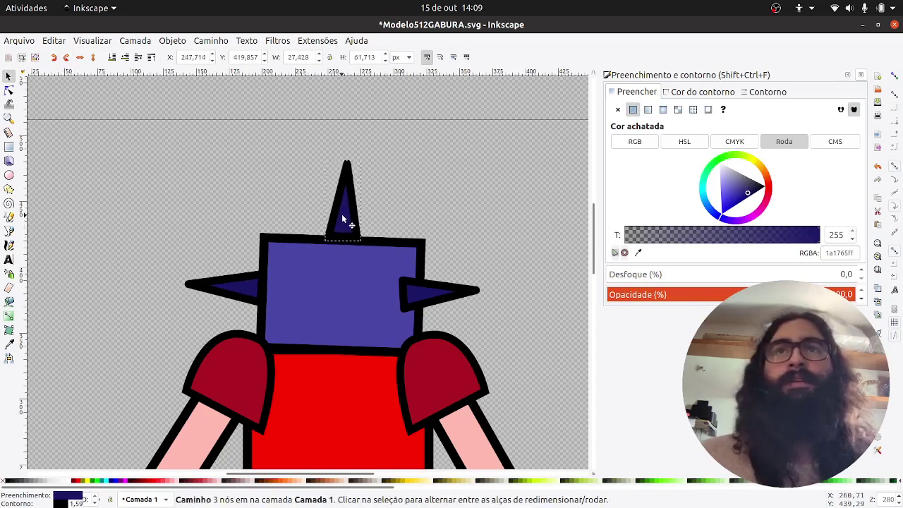
{"action": "left_click", "coordinate": [405, 227]}
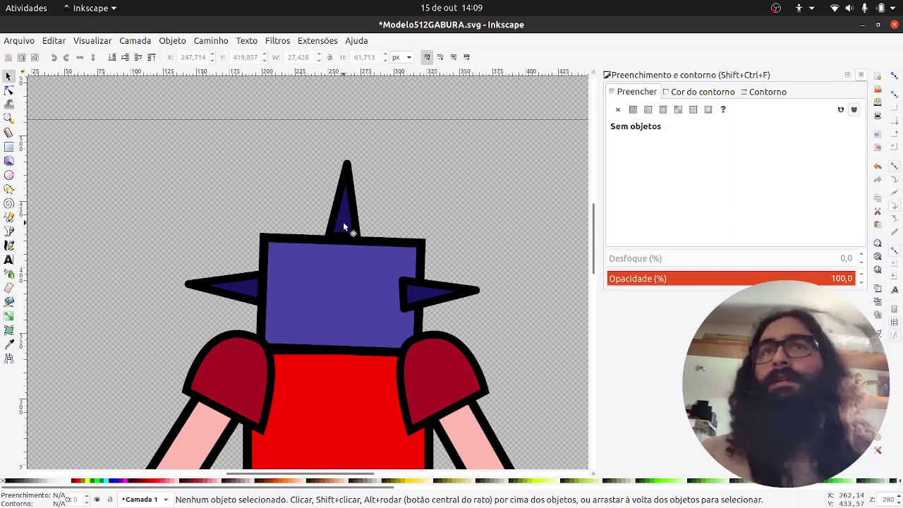
{"action": "left_click_drag", "start_coordinate": [341, 224], "coordinate": [330, 226]}
{"action": "key", "text": "Escape"}
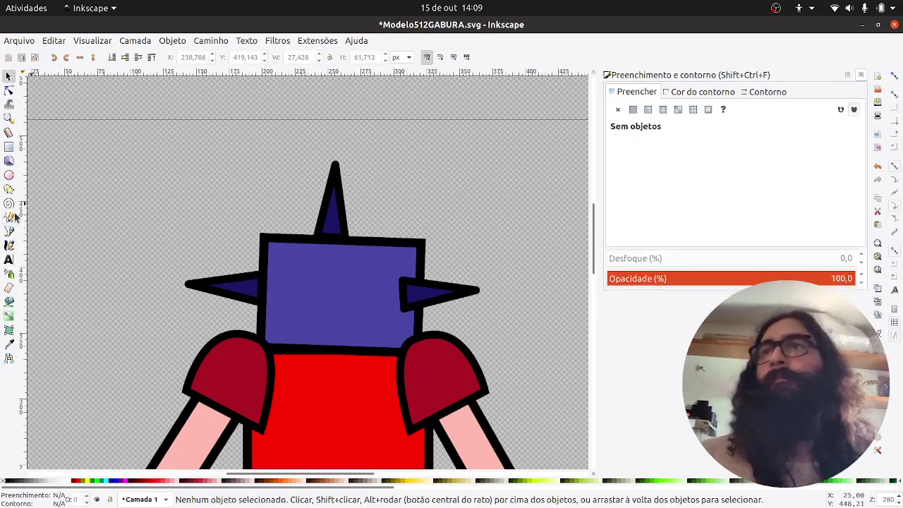
Draw a closed four-sided face shape about 68 by 51 px inside the head with the Bezier tool, narrower at its upper edge
{"action": "left_click", "coordinate": [9, 230]}
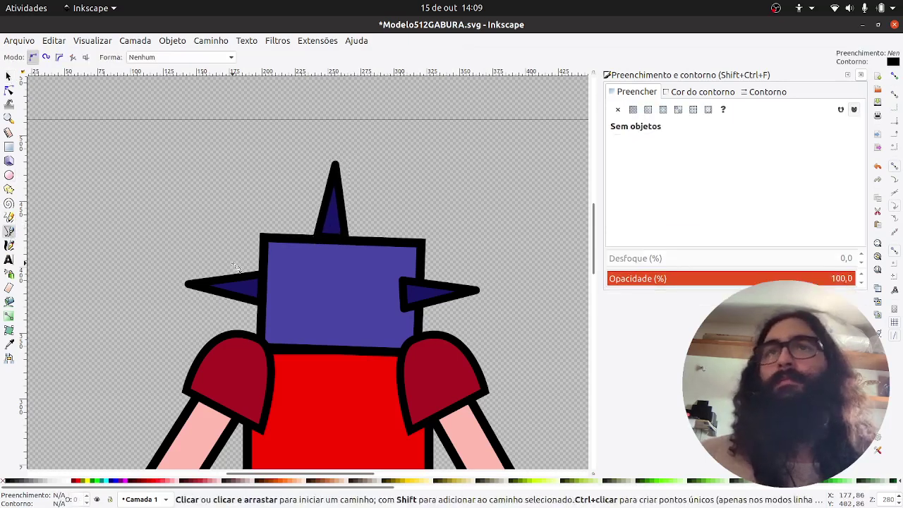
{"action": "left_click", "coordinate": [299, 260]}
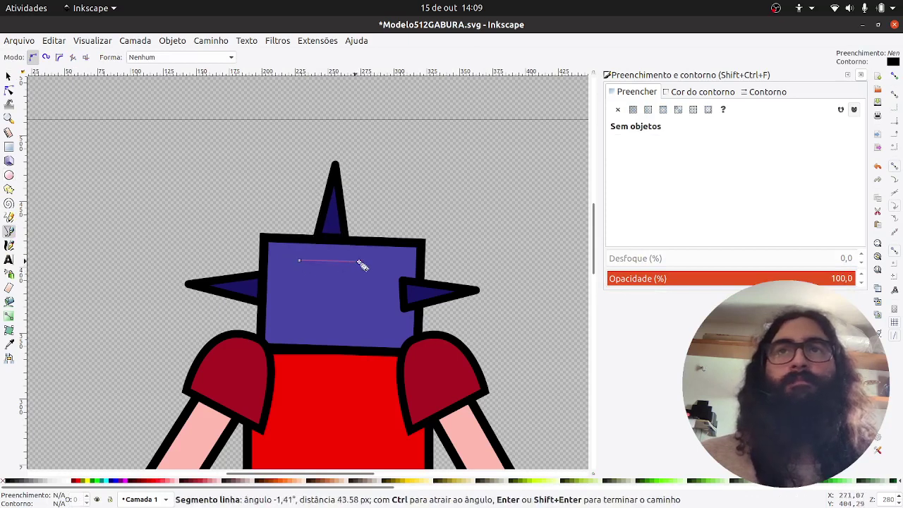
{"action": "left_click", "coordinate": [369, 260]}
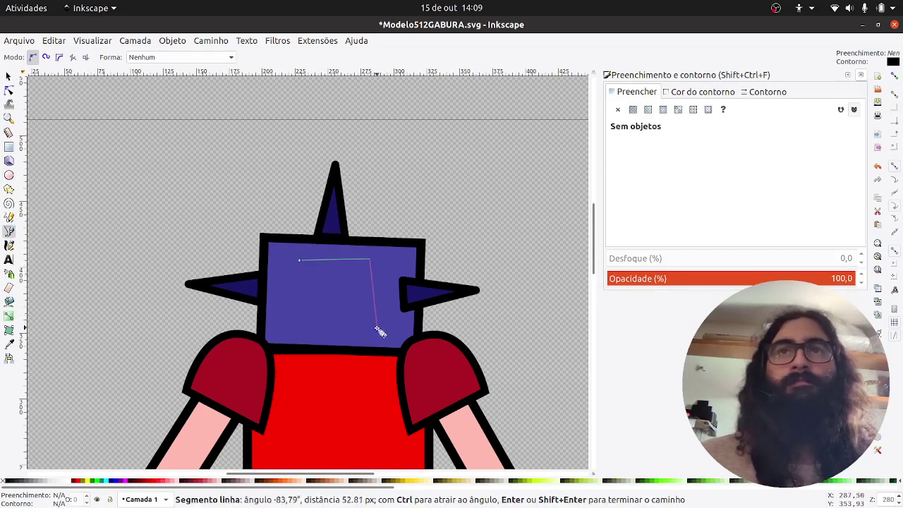
{"action": "left_click", "coordinate": [374, 326]}
{"action": "left_click", "coordinate": [285, 324]}
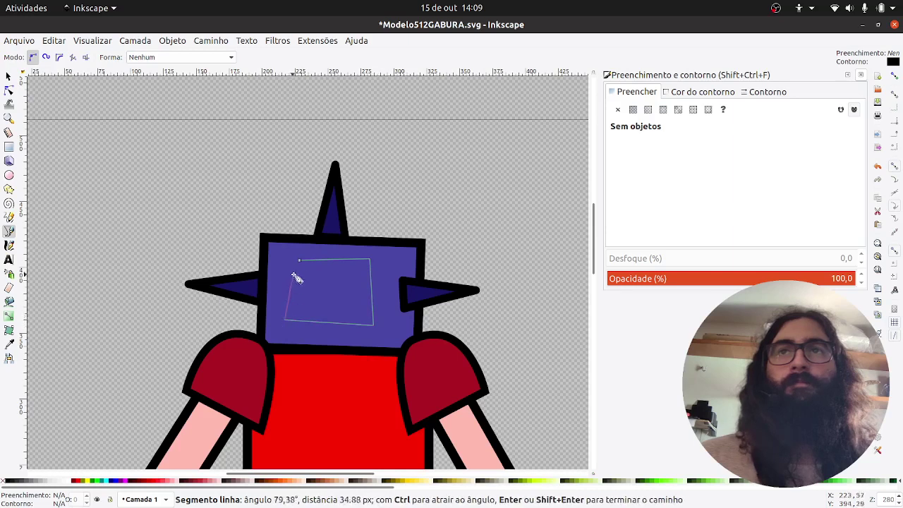
{"action": "left_click", "coordinate": [300, 260]}
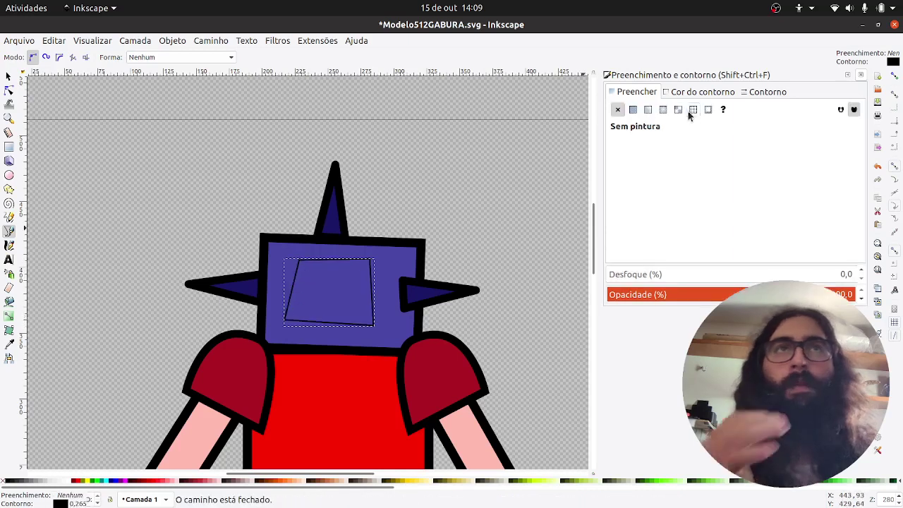
Set the face shape's stroke width to 5 px
{"action": "left_click", "coordinate": [766, 92]}
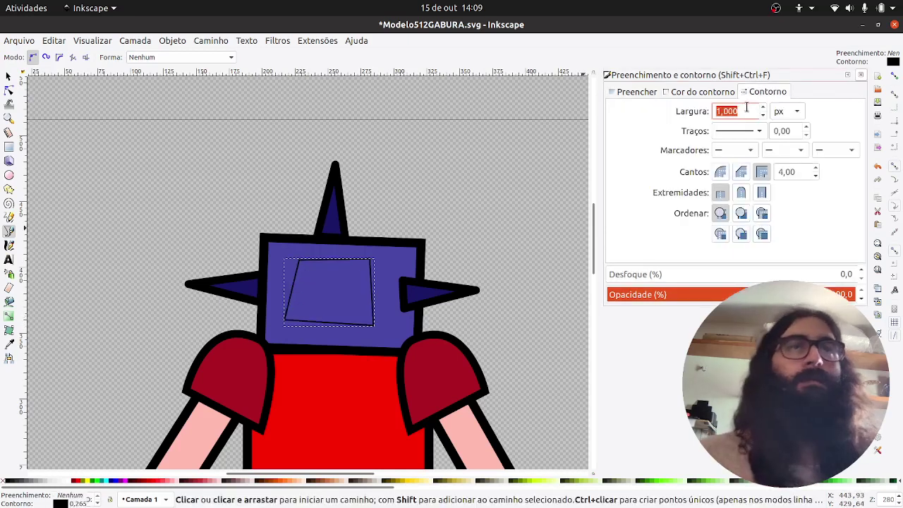
{"action": "type", "text": "5"}
{"action": "key", "text": "Return"}
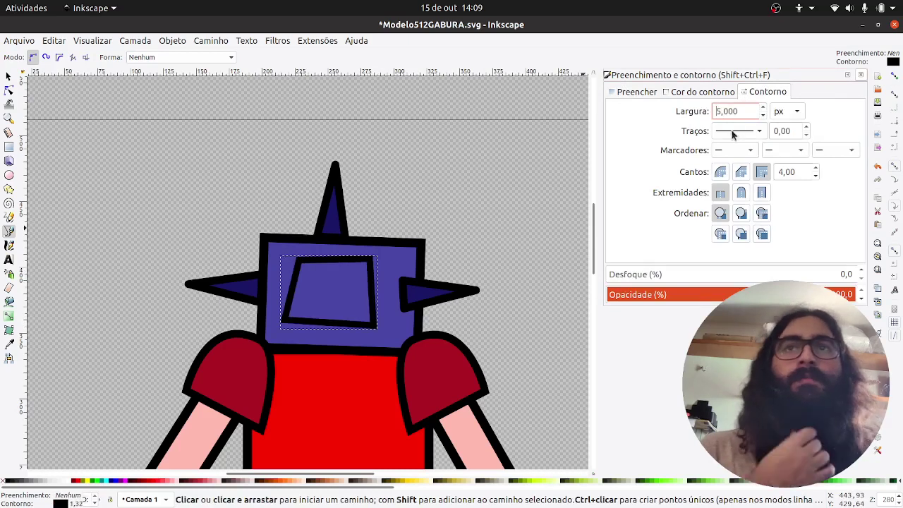
Give the face shape a flat fill using the pink skin color sampled from the character's arm, and deselect it
{"action": "left_click", "coordinate": [638, 94]}
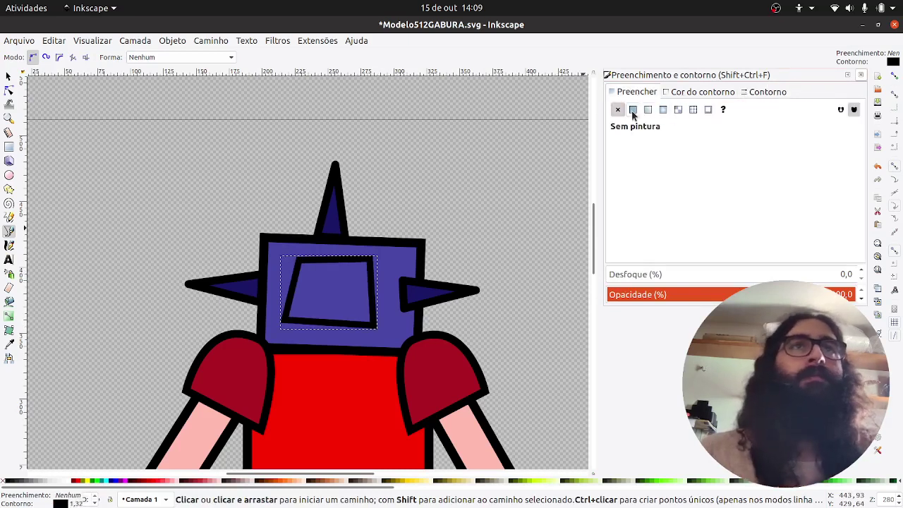
{"action": "left_click", "coordinate": [633, 111]}
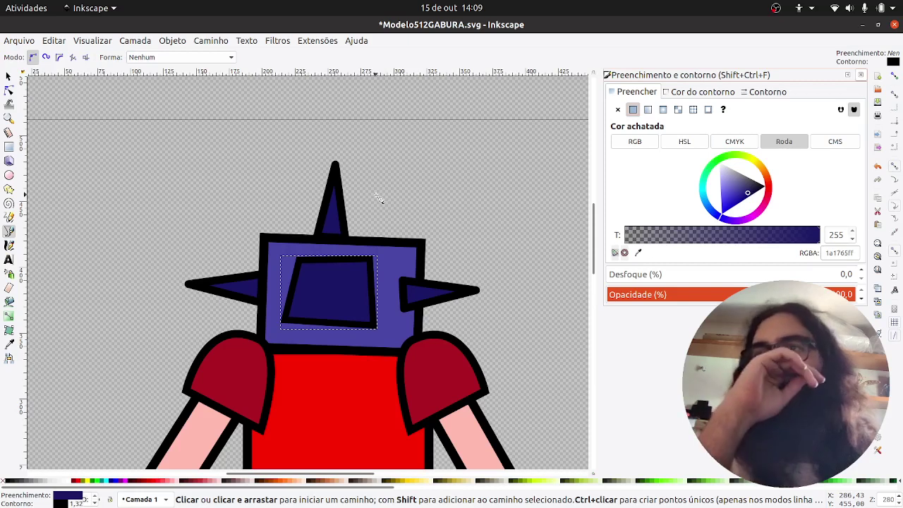
{"action": "left_click", "coordinate": [9, 345]}
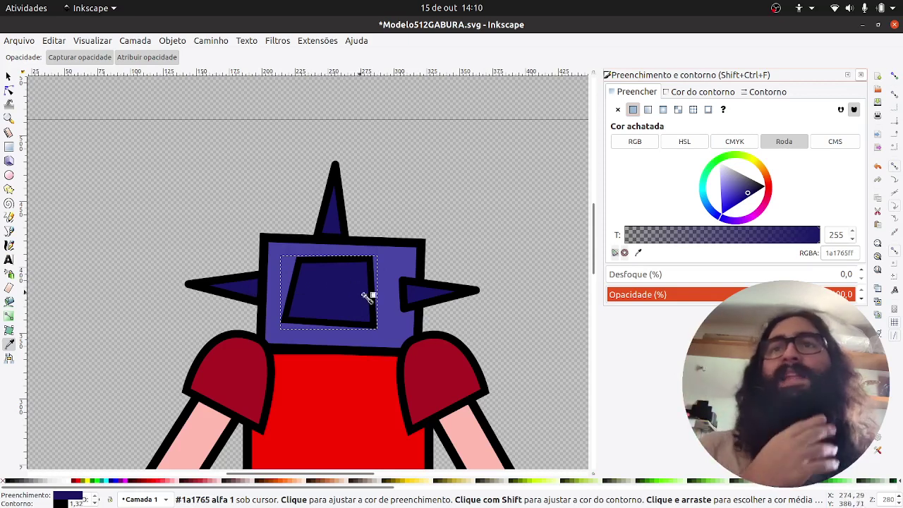
{"action": "left_click", "coordinate": [472, 435]}
{"action": "left_click", "coordinate": [9, 77]}
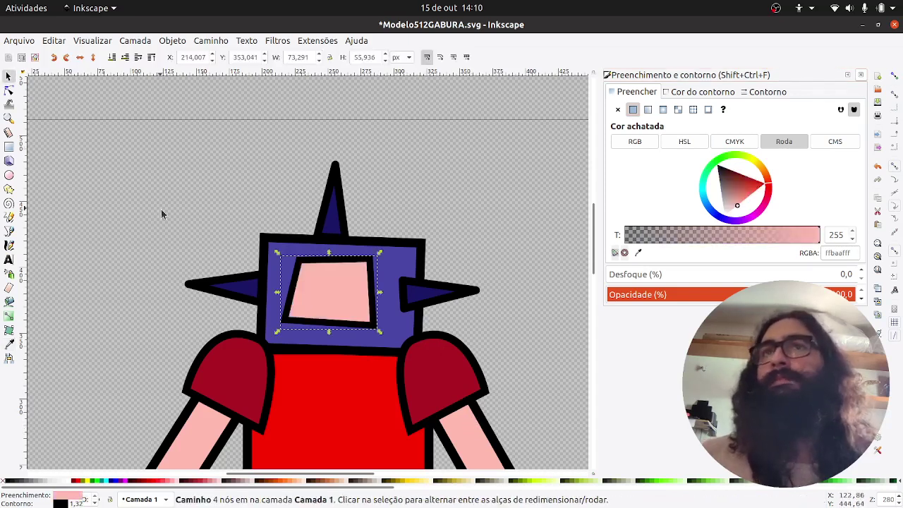
{"action": "left_click", "coordinate": [195, 309]}
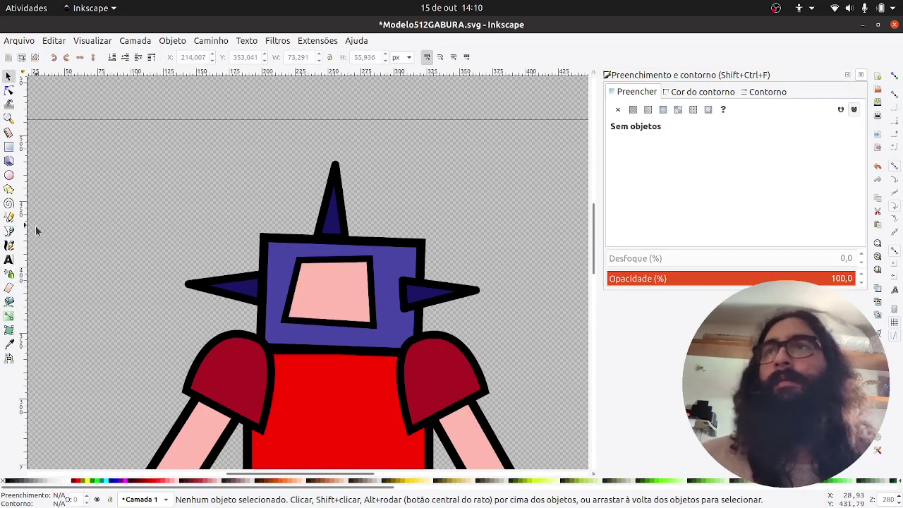
Draw two short horizontal eye lines and a wider mouth line about 45 px long inside the face with the Bezier tool
{"action": "left_click", "coordinate": [9, 233]}
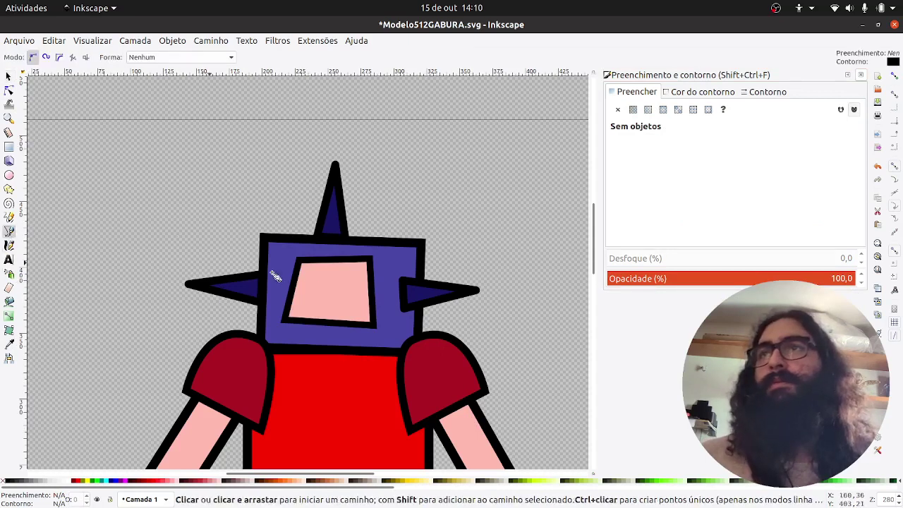
{"action": "left_click", "coordinate": [307, 278]}
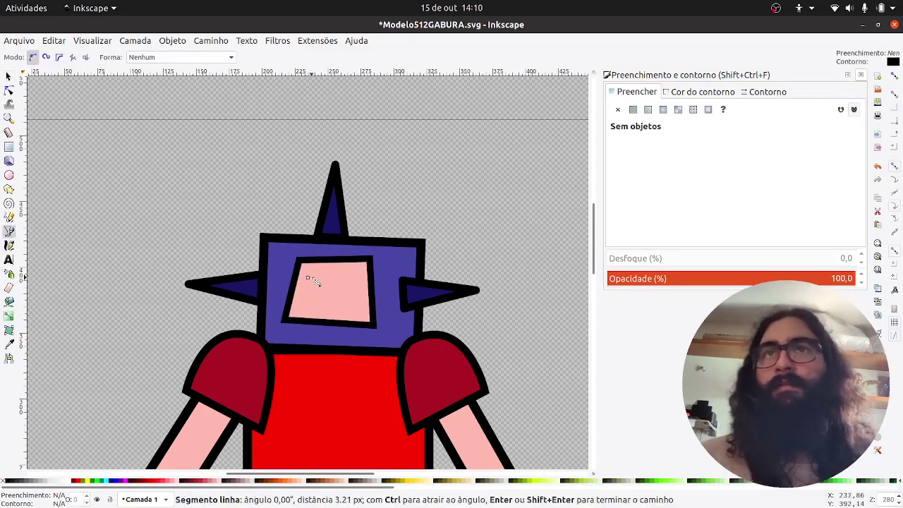
{"action": "double_click", "coordinate": [322, 278]}
{"action": "left_click", "coordinate": [337, 278]}
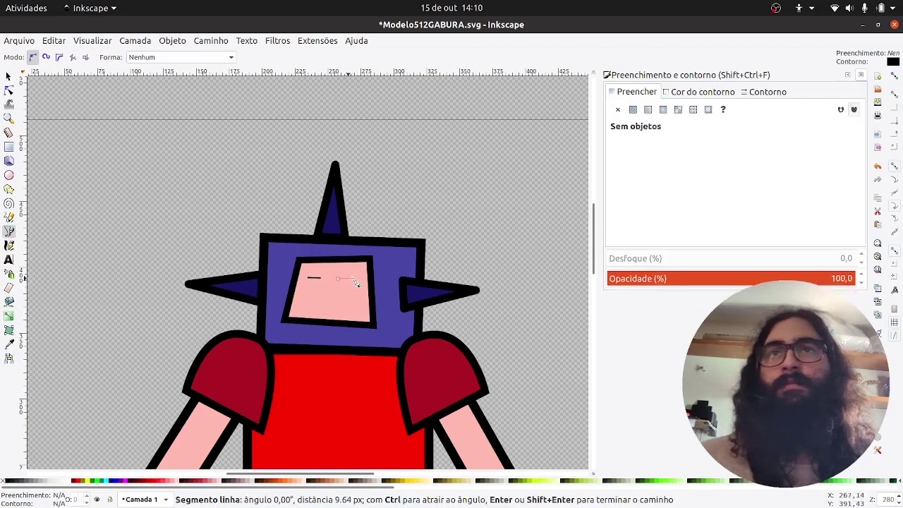
{"action": "double_click", "coordinate": [355, 278]}
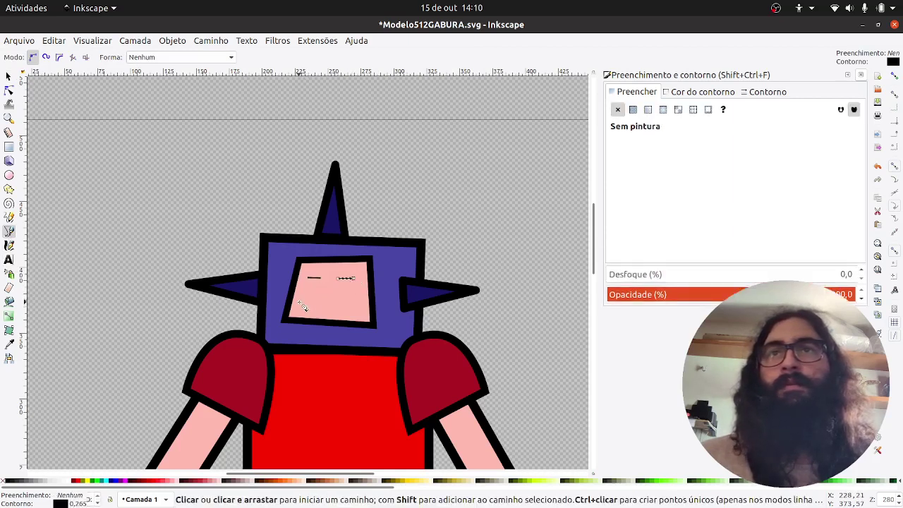
{"action": "left_click", "coordinate": [298, 302]}
{"action": "double_click", "coordinate": [358, 302]}
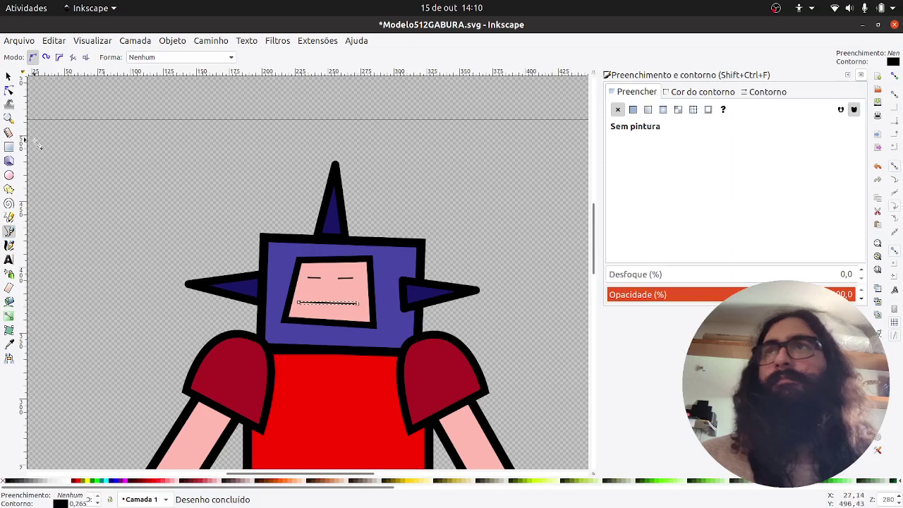
Shorten the mouth line to about 12 px wide and center it below the eyes
{"action": "left_click", "coordinate": [8, 76]}
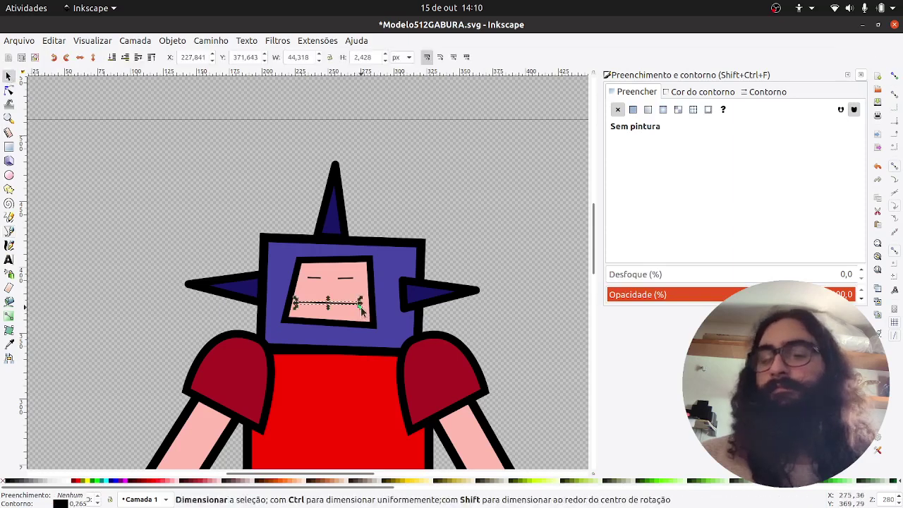
{"action": "scroll", "coordinate": [362, 311], "scroll_direction": "up", "scroll_amount": 3}
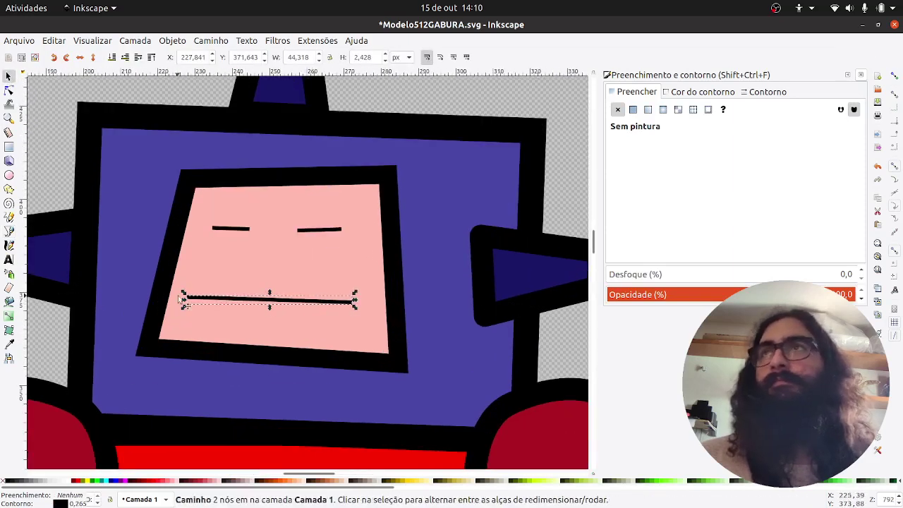
{"action": "left_click_drag", "start_coordinate": [183, 300], "coordinate": [277, 300]}
Select both eye lines together with the mouth line and set their stroke width to 6 px
{"action": "left_click", "coordinate": [240, 230], "text": "shift"}
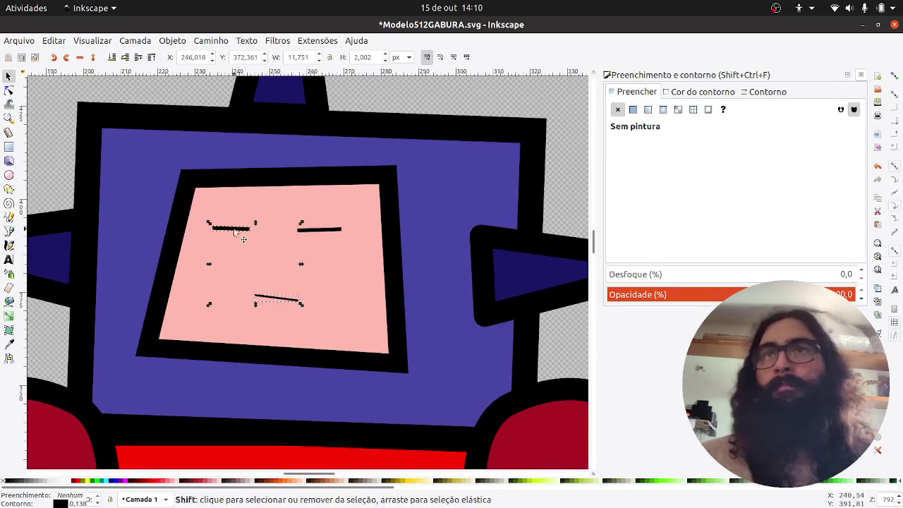
{"action": "left_click", "coordinate": [319, 230], "text": "shift"}
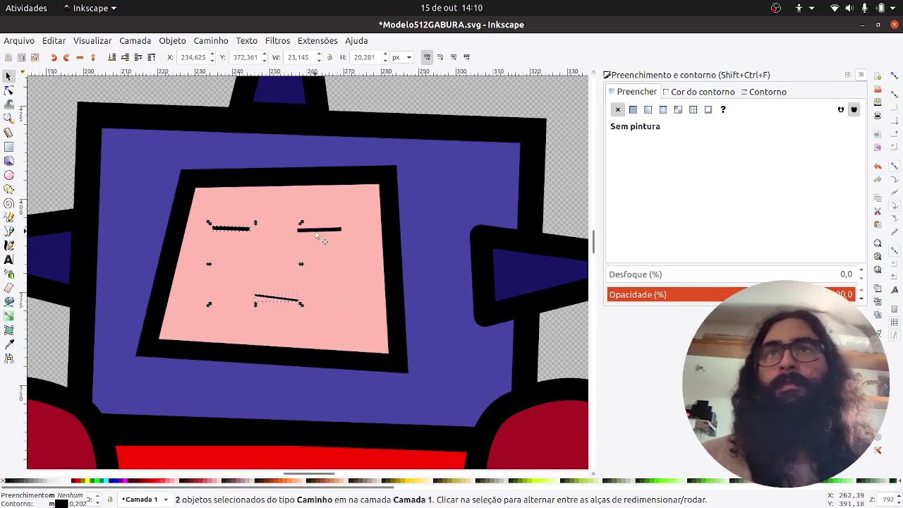
{"action": "left_click", "coordinate": [761, 100]}
{"action": "left_click", "coordinate": [795, 114]}
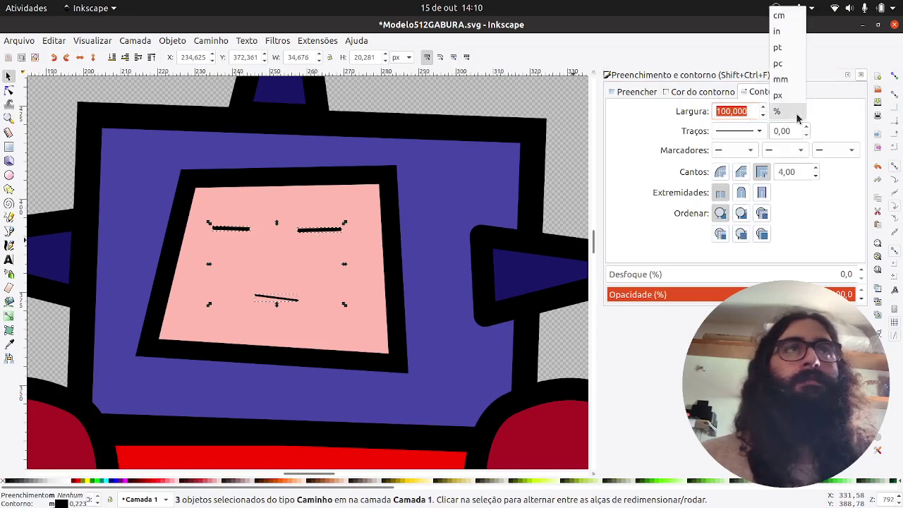
{"action": "left_click", "coordinate": [799, 94]}
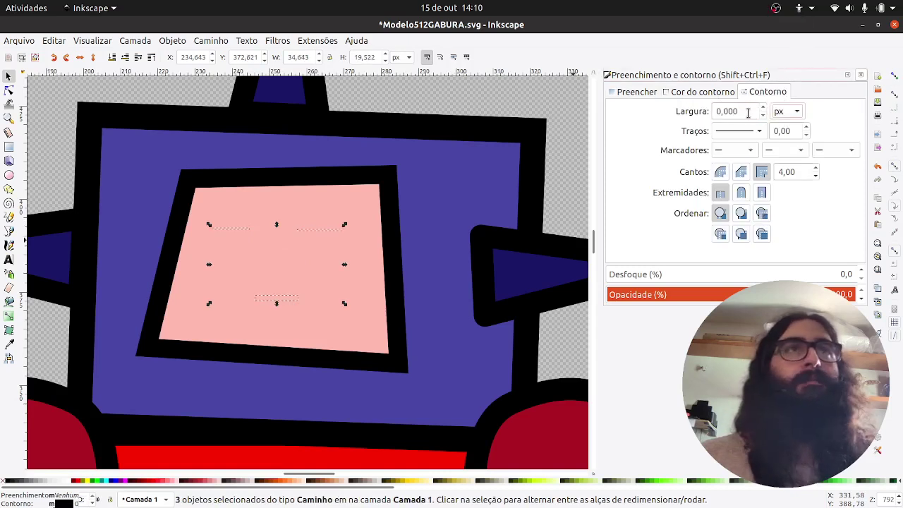
{"action": "double_click", "coordinate": [752, 111]}
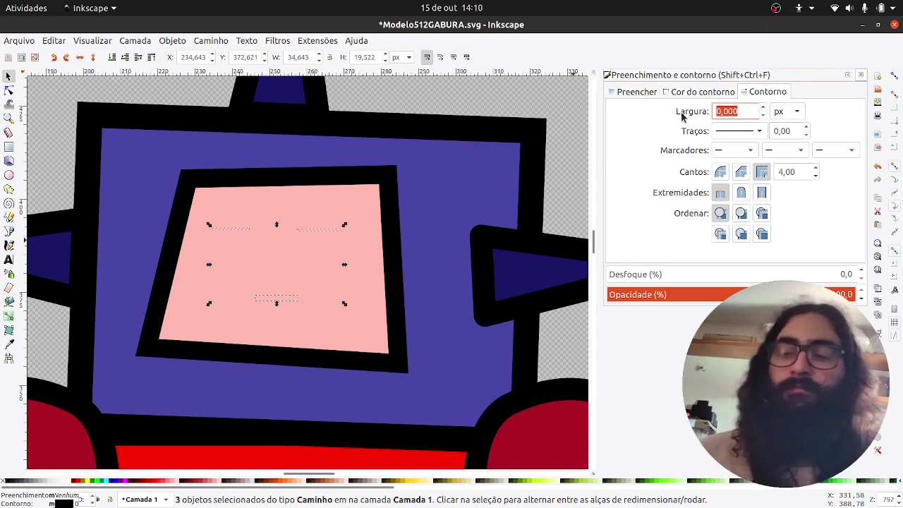
{"action": "type", "text": "6"}
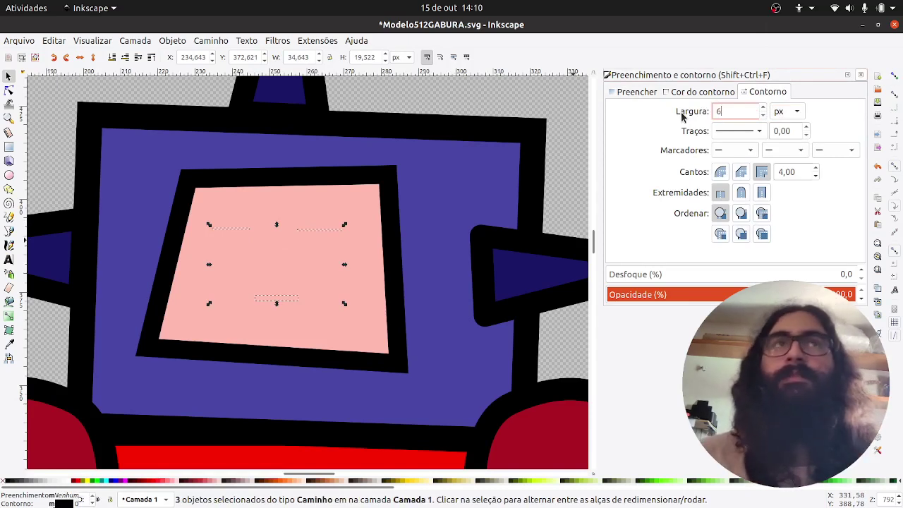
{"action": "key", "text": "Return"}
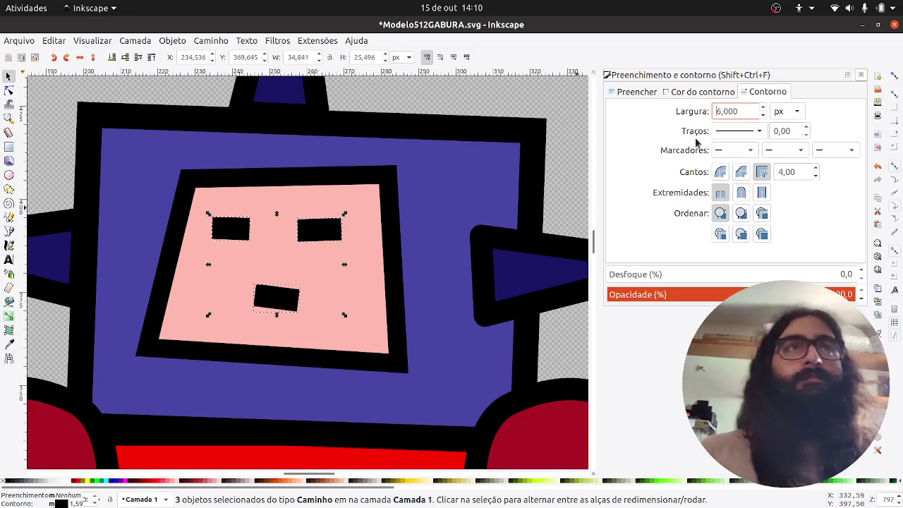
Reduce the stroke width of the eye and mouth lines to 3 px
{"action": "type", "text": "3"}
{"action": "key", "text": "Return"}
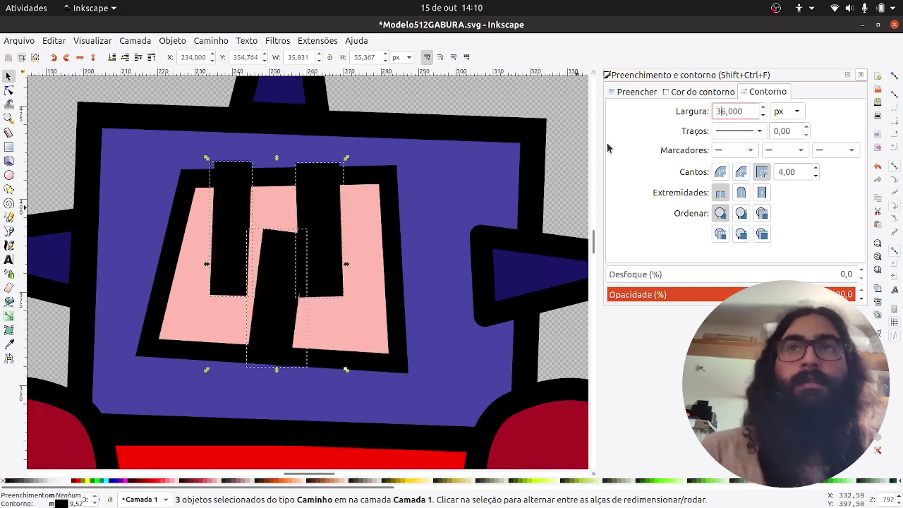
{"action": "left_click_drag", "start_coordinate": [754, 111], "coordinate": [654, 112]}
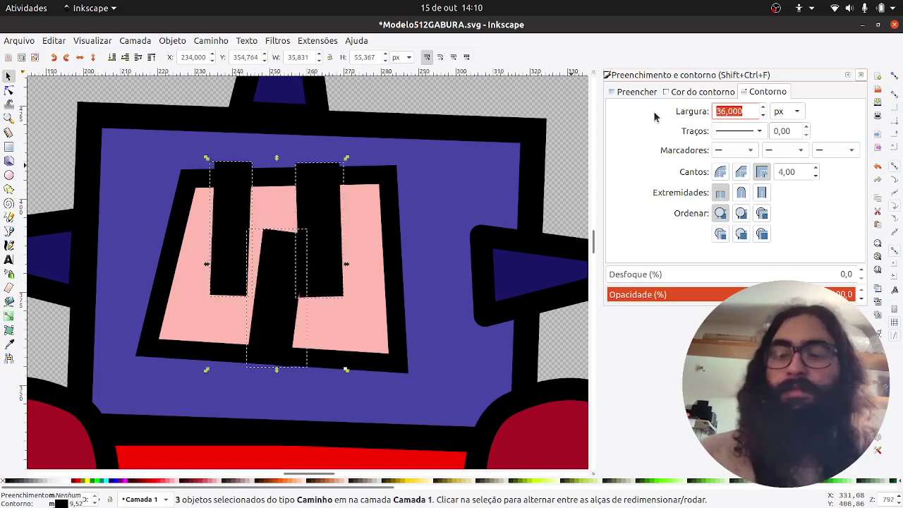
{"action": "type", "text": "3"}
{"action": "key", "text": "Return"}
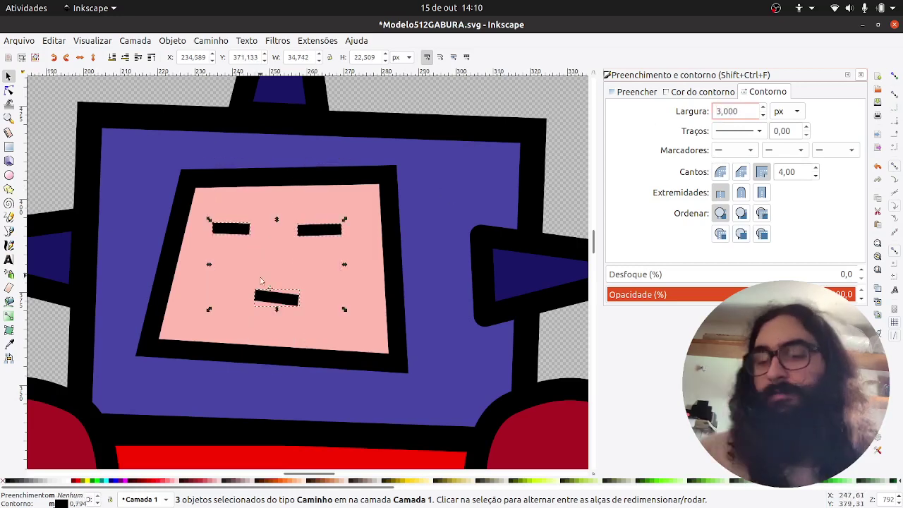
Curve the mouth line downward into a smile and both eye lines upward into arches with the Node tool
{"action": "scroll", "coordinate": [261, 281], "scroll_direction": "down", "scroll_amount": 3}
{"action": "left_click", "coordinate": [122, 209]}
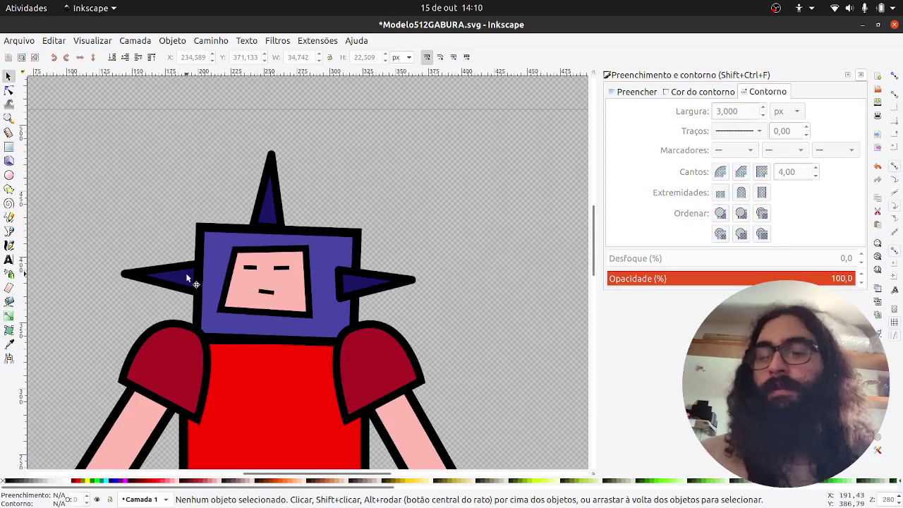
{"action": "key", "text": "n"}
{"action": "left_click", "coordinate": [266, 292]}
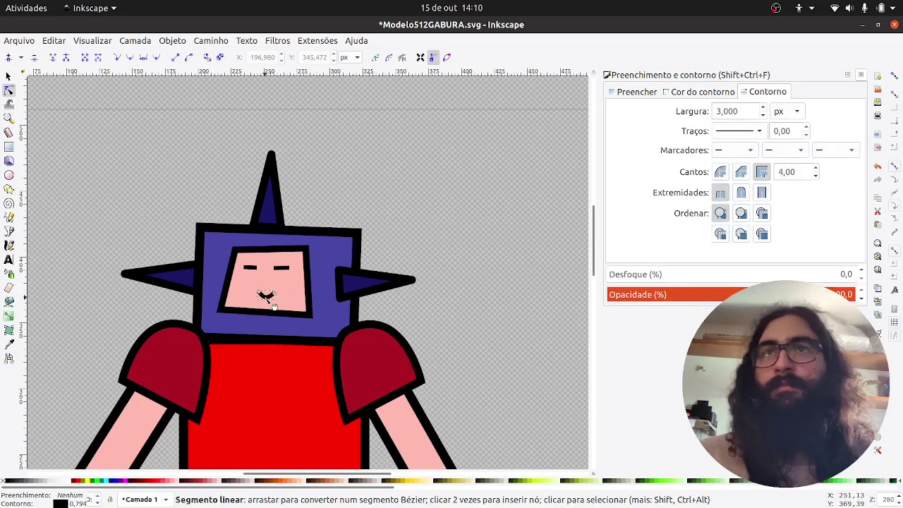
{"action": "left_click", "coordinate": [251, 268]}
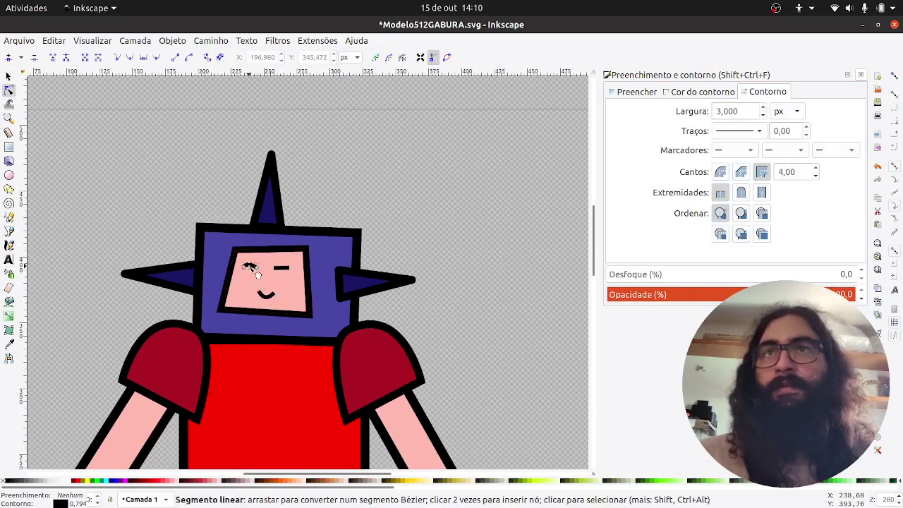
{"action": "left_click_drag", "start_coordinate": [249, 265], "coordinate": [292, 273]}
{"action": "left_click", "coordinate": [282, 267]}
{"action": "left_click", "coordinate": [454, 340]}
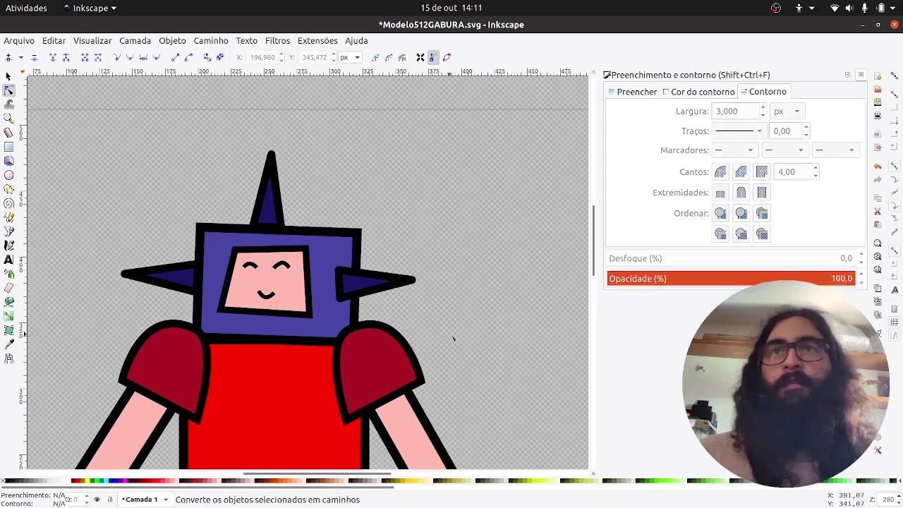
Select both eye lines and the mouth and give their strokes round joins and round caps
{"action": "scroll", "coordinate": [257, 270], "scroll_direction": "up", "scroll_amount": 5, "text": "ctrl"}
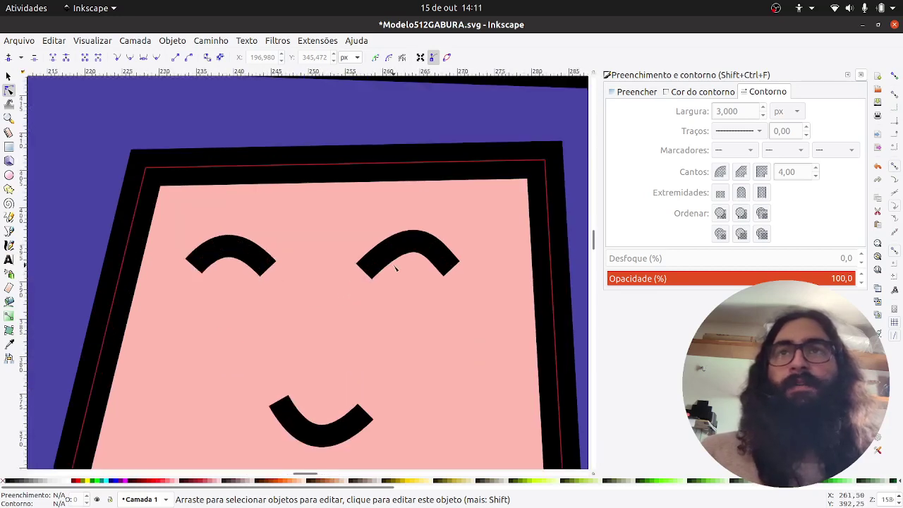
{"action": "left_click", "coordinate": [216, 248]}
{"action": "left_click", "coordinate": [407, 253], "text": "shift"}
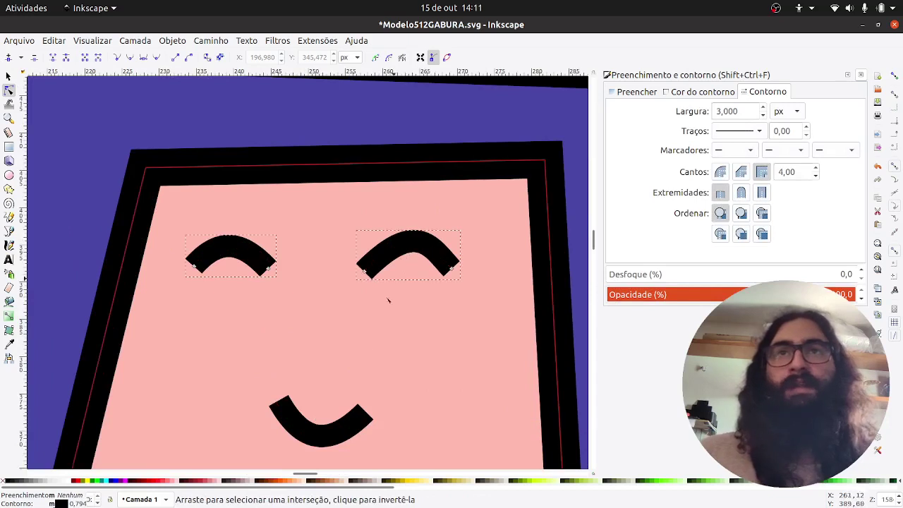
{"action": "left_click", "coordinate": [361, 421], "text": "shift"}
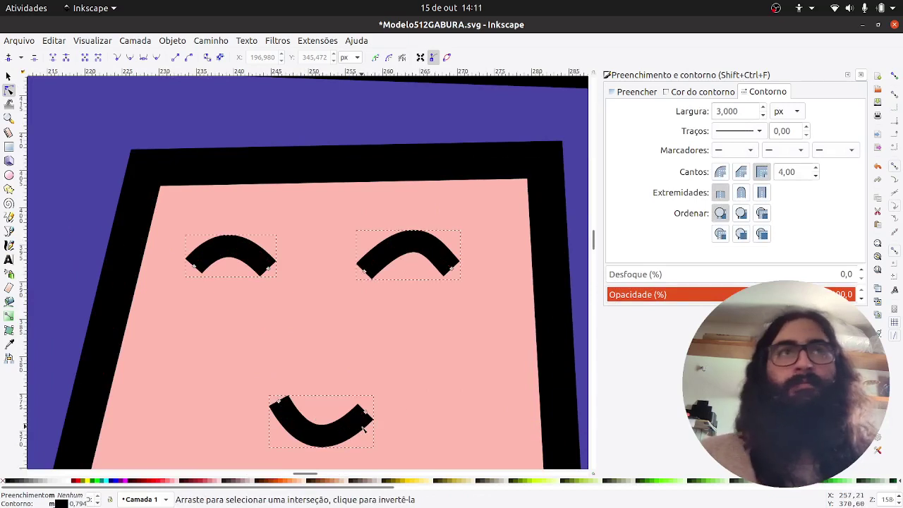
{"action": "left_click", "coordinate": [720, 174]}
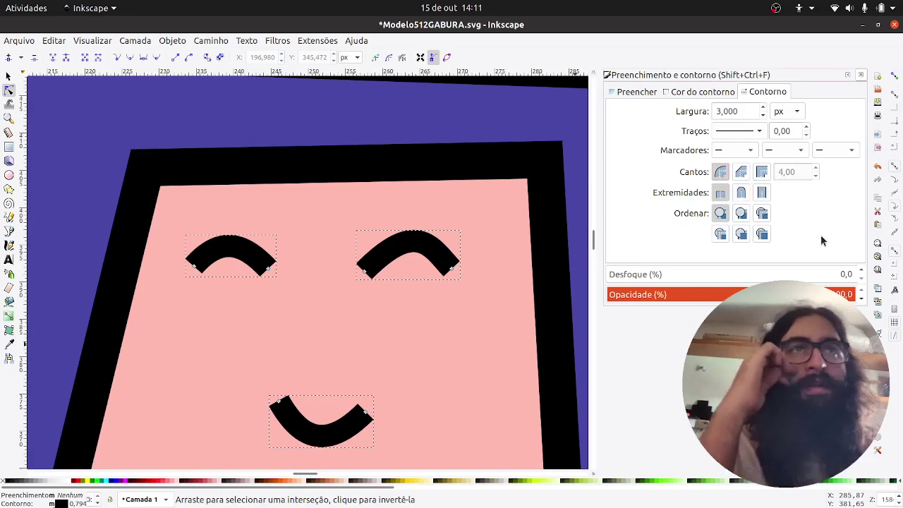
{"action": "left_click", "coordinate": [742, 194]}
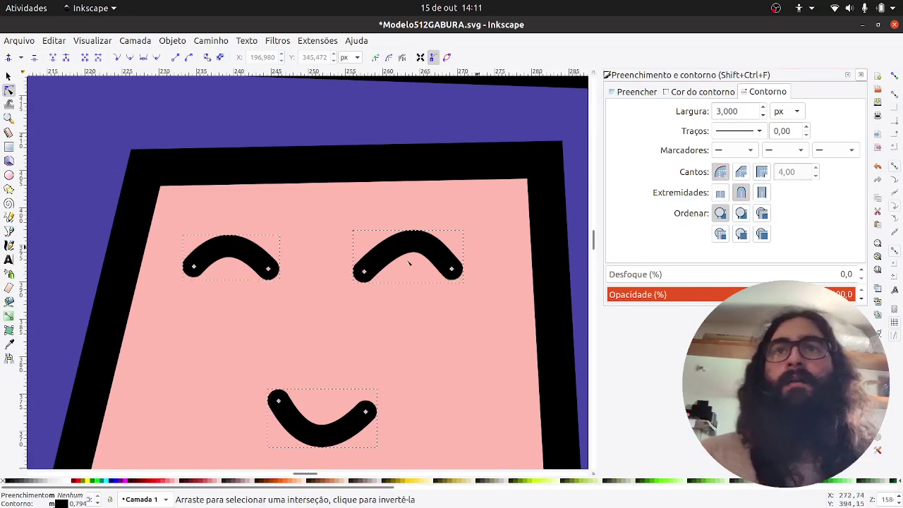
{"action": "scroll", "coordinate": [398, 335], "scroll_direction": "down", "scroll_amount": 4}
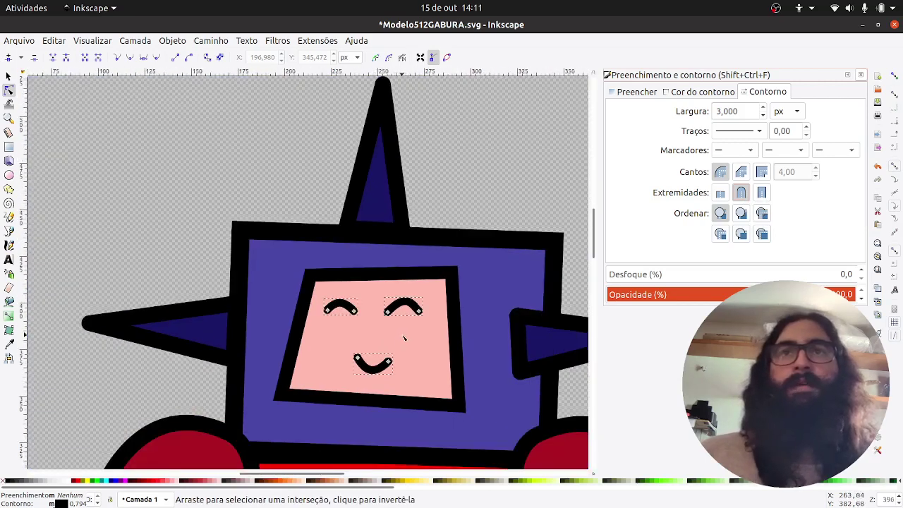
{"action": "scroll", "coordinate": [509, 317], "scroll_direction": "down", "scroll_amount": 3}
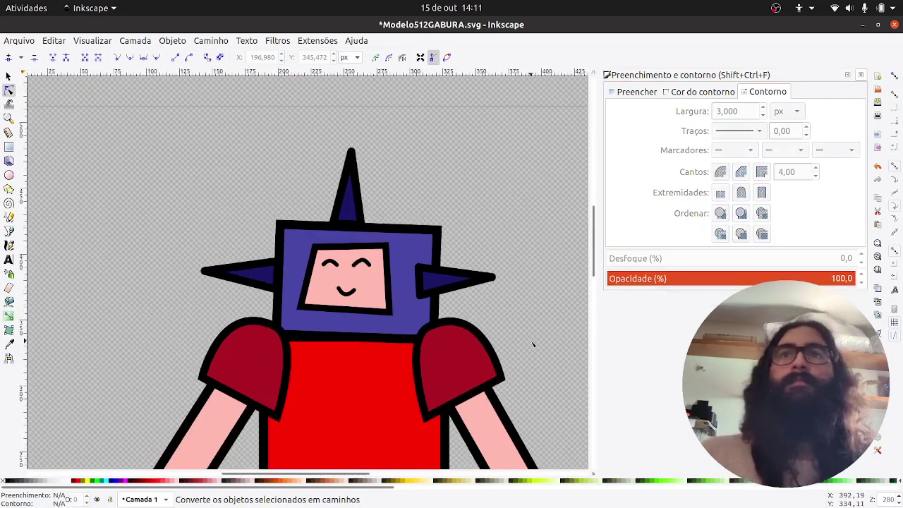
{"action": "left_click_drag", "start_coordinate": [549, 343], "coordinate": [449, 236]}
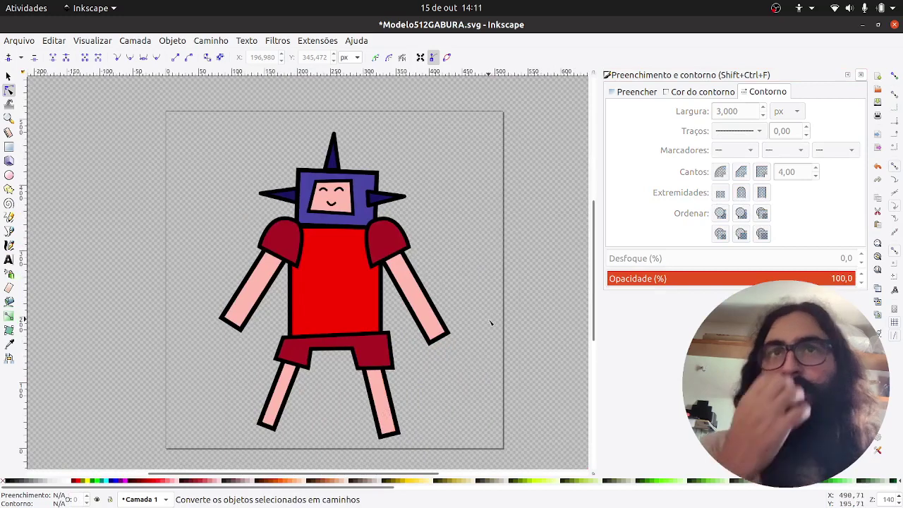
Examine the character's arms and legs by selecting each limb in turn
{"action": "left_click", "coordinate": [433, 325]}
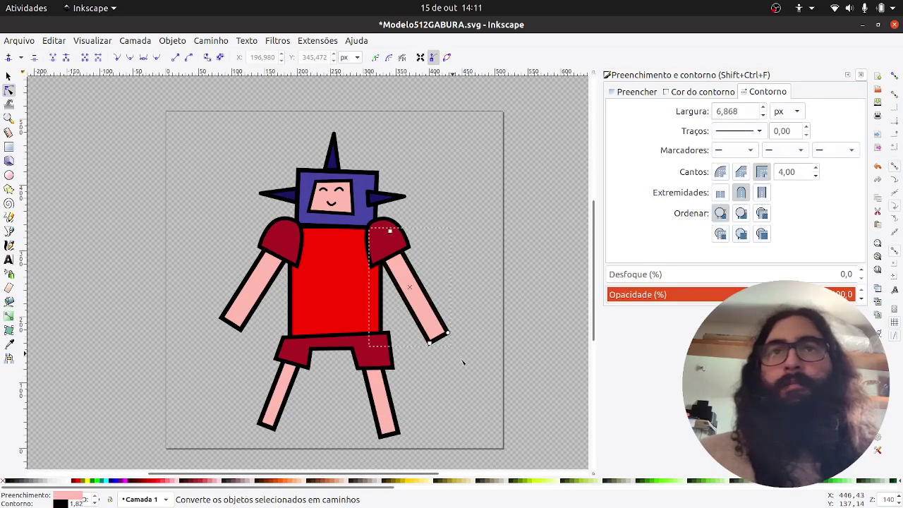
{"action": "scroll", "coordinate": [445, 362], "scroll_direction": "up", "scroll_amount": 1}
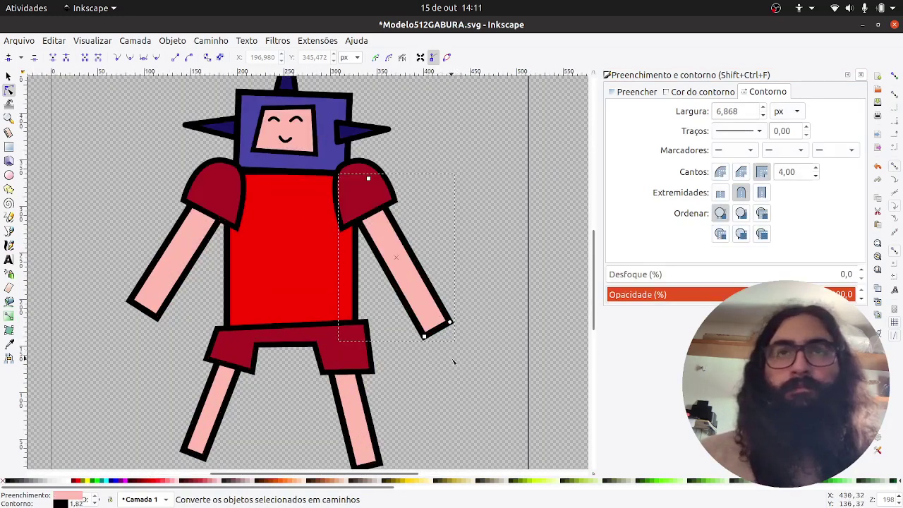
{"action": "left_click", "coordinate": [184, 273]}
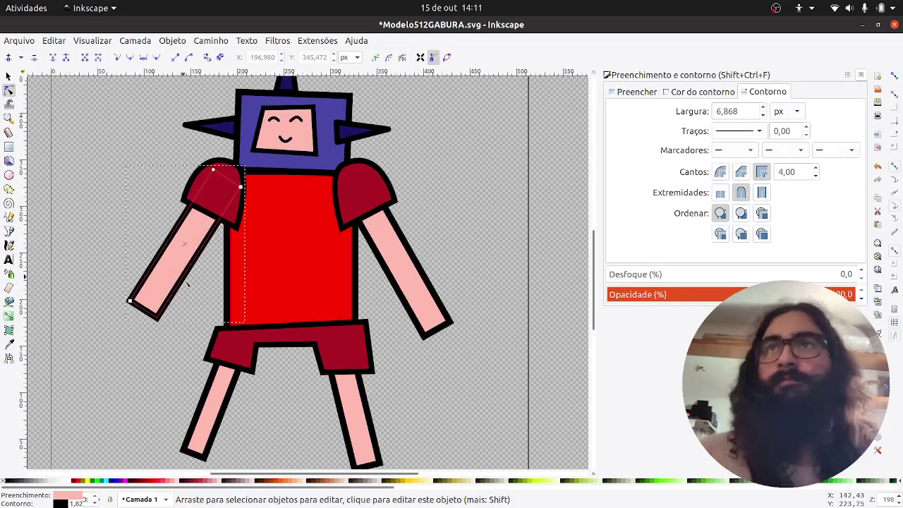
{"action": "left_click", "coordinate": [211, 420]}
{"action": "left_click", "coordinate": [370, 444]}
{"action": "left_click", "coordinate": [441, 321]}
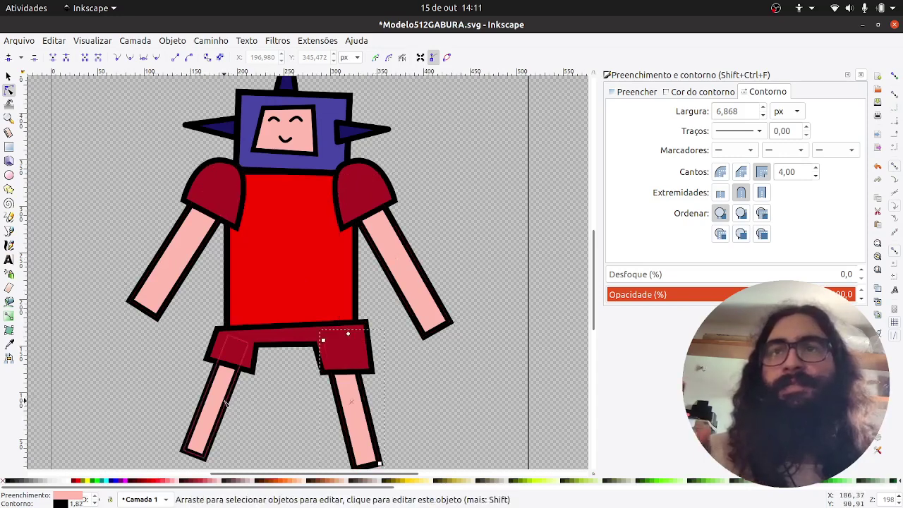
{"action": "left_click", "coordinate": [169, 285]}
{"action": "left_click", "coordinate": [418, 275]}
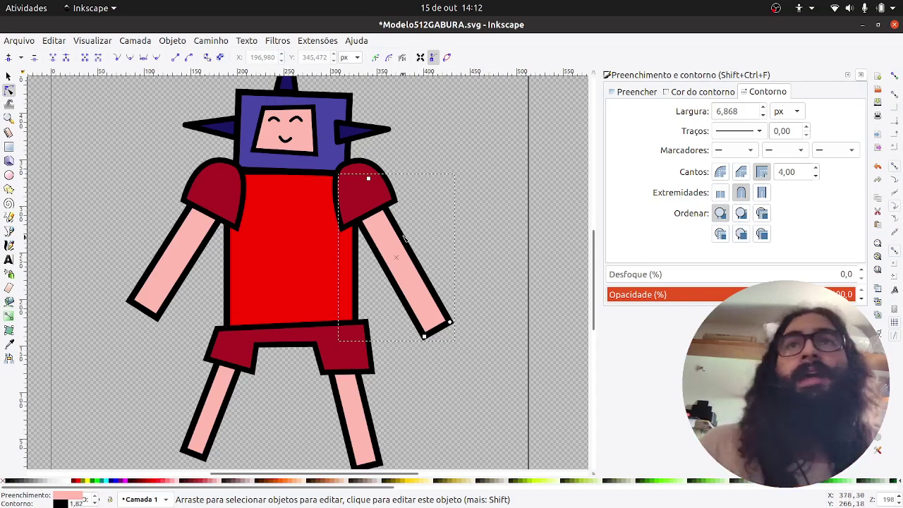
{"action": "left_click", "coordinate": [450, 231]}
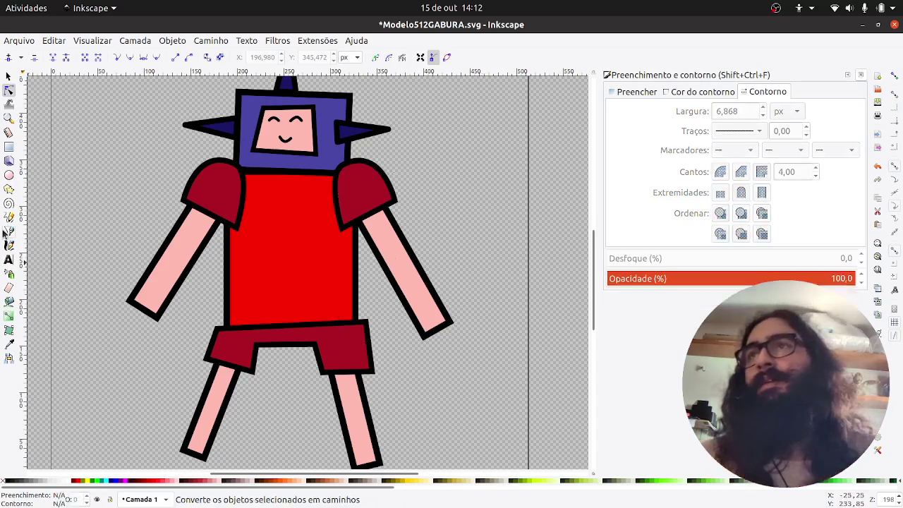
Draw a trial open zigzag line about 67 by 81 px beside the character with the Bezier tool and delete it
{"action": "left_click", "coordinate": [9, 231]}
{"action": "left_click_drag", "start_coordinate": [72, 197], "coordinate": [127, 173]}
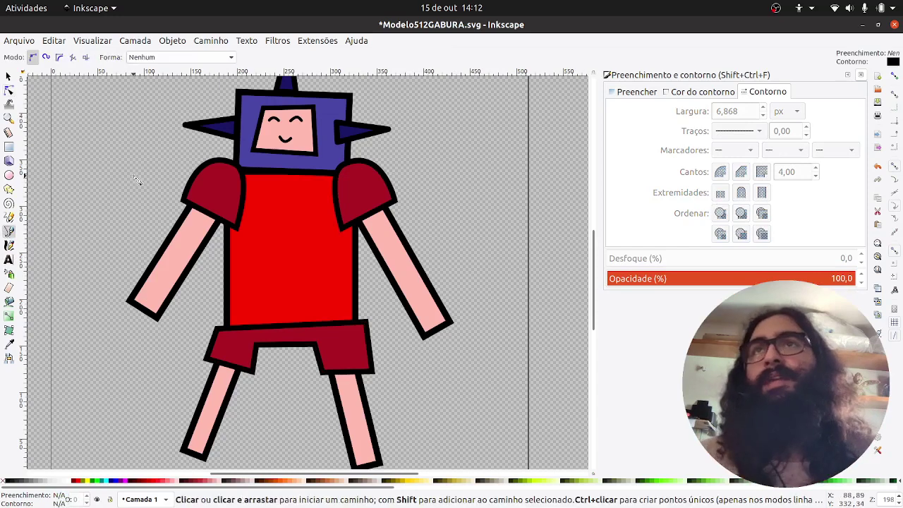
{"action": "left_click", "coordinate": [118, 246]}
{"action": "left_click", "coordinate": [101, 171]}
{"action": "double_click", "coordinate": [66, 182]}
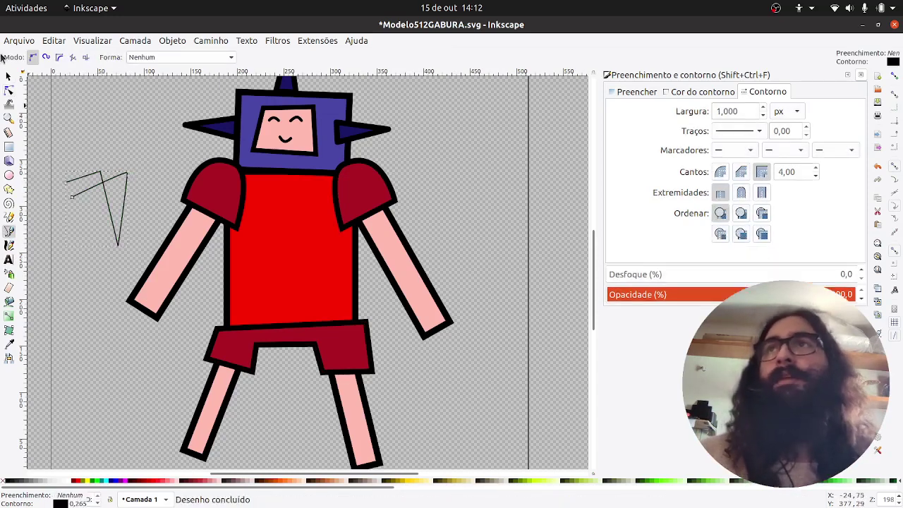
{"action": "left_click", "coordinate": [9, 77]}
{"action": "key", "text": "Delete"}
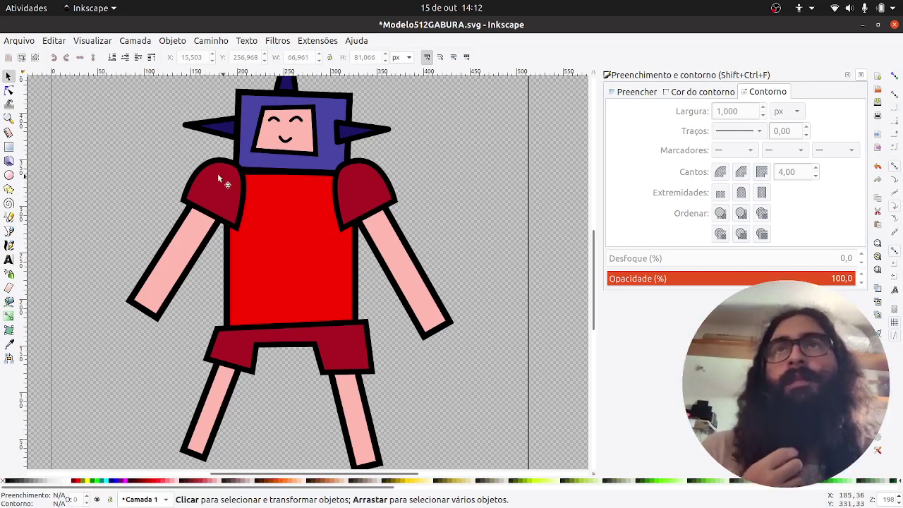
Draw a closed jagged shape about 100 px wide in the empty area beside the character's head with the Bezier tool
{"action": "left_click", "coordinate": [10, 232]}
{"action": "left_click", "coordinate": [80, 157]}
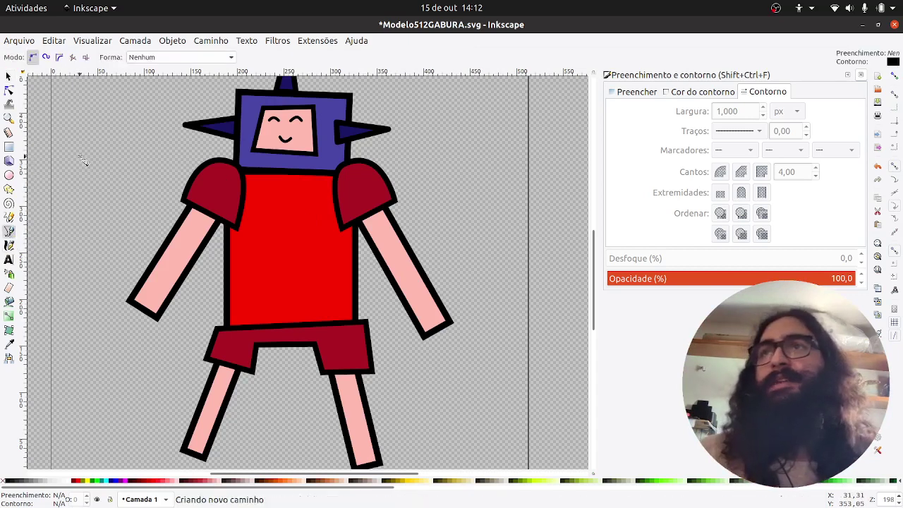
{"action": "left_click", "coordinate": [144, 141]}
{"action": "left_click", "coordinate": [144, 177]}
{"action": "left_click", "coordinate": [96, 196]}
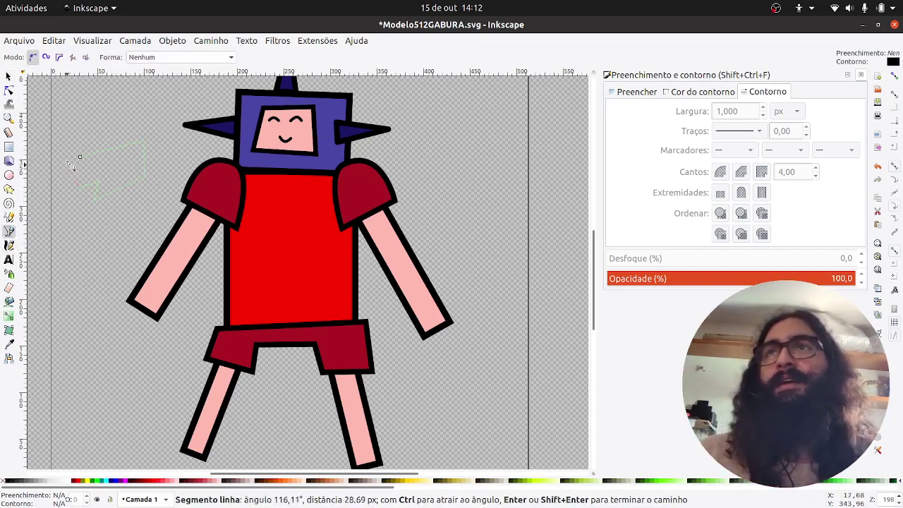
{"action": "left_click", "coordinate": [70, 163]}
{"action": "left_click", "coordinate": [55, 183]}
{"action": "left_click", "coordinate": [60, 134]}
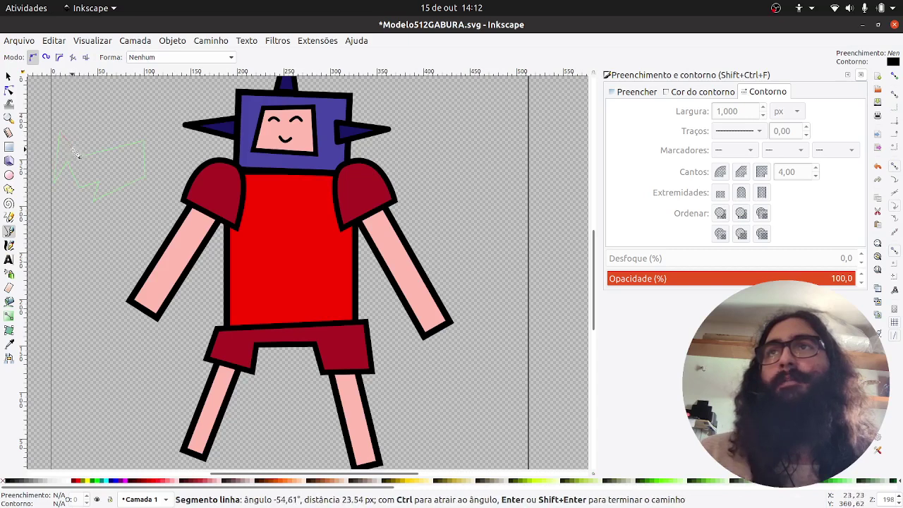
{"action": "left_click", "coordinate": [80, 156]}
Give the jagged shape a flat golden yellow fill and set its stroke width to 10 px
{"action": "left_click", "coordinate": [635, 93]}
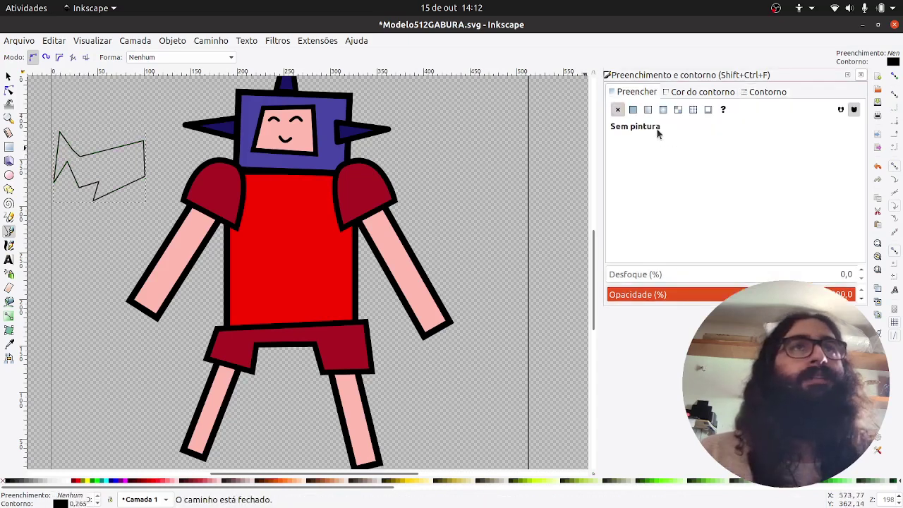
{"action": "left_click", "coordinate": [634, 110]}
{"action": "left_click_drag", "start_coordinate": [750, 191], "coordinate": [767, 183]}
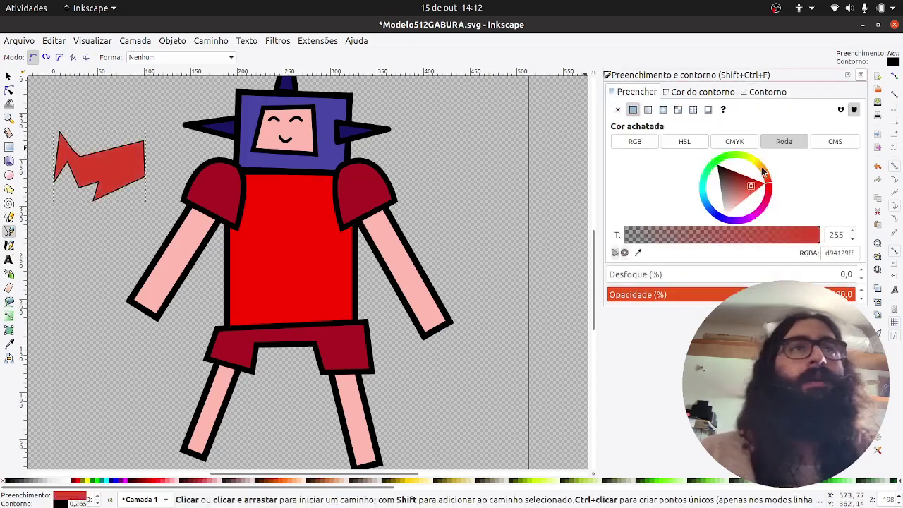
{"action": "left_click", "coordinate": [762, 170]}
{"action": "left_click", "coordinate": [764, 98]}
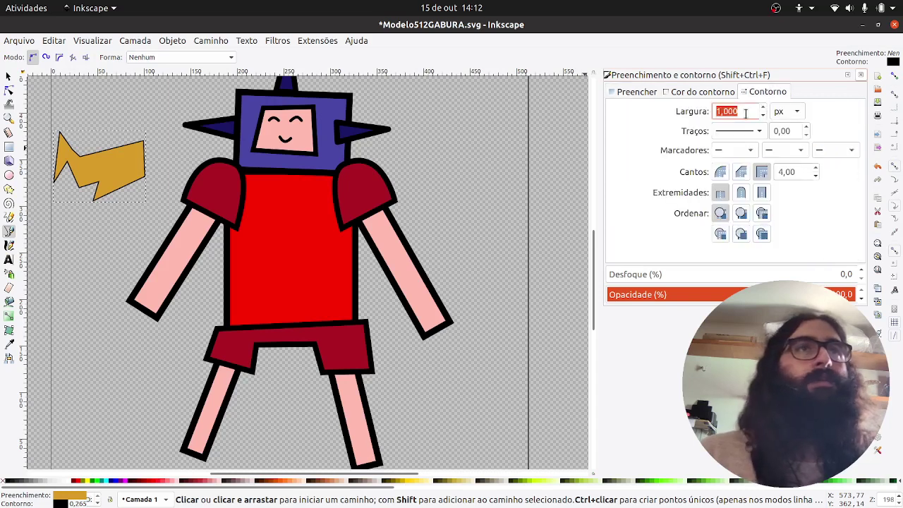
{"action": "type", "text": "10"}
{"action": "key", "text": "Return"}
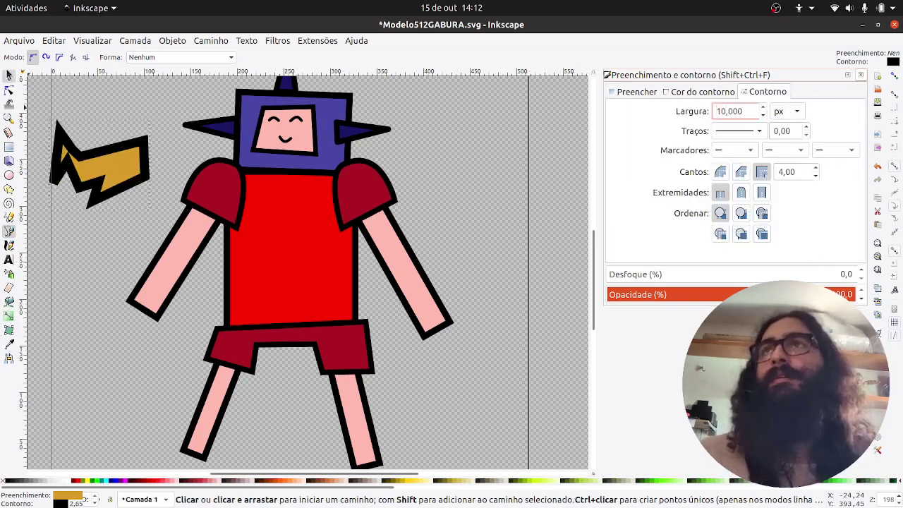
Move the jagged shape slightly to the right, closer to the character
{"action": "left_click", "coordinate": [8, 76]}
{"action": "left_click_drag", "start_coordinate": [99, 163], "coordinate": [118, 169]}
{"action": "left_click", "coordinate": [86, 240]}
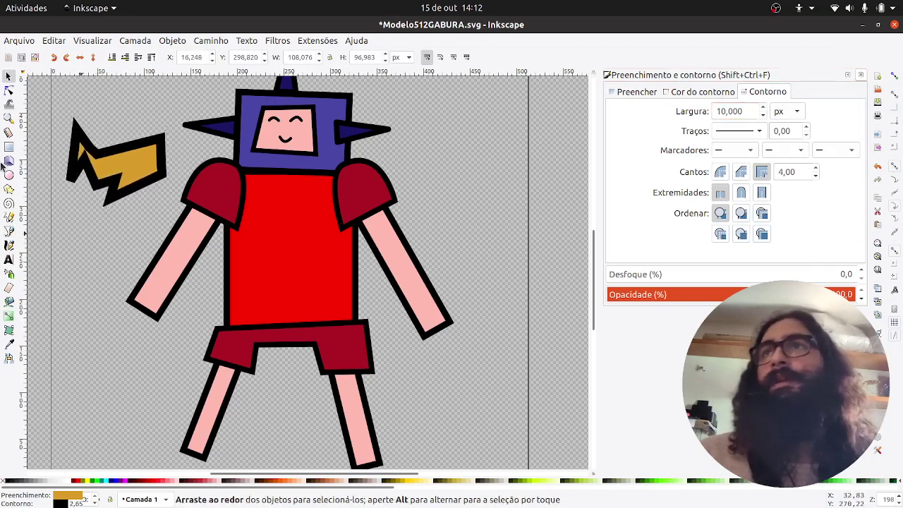
Draw a trial rectangle about 57 by 35 px below the jagged shape and delete it
{"action": "key", "text": "r"}
{"action": "left_click_drag", "start_coordinate": [57, 216], "coordinate": [113, 254]}
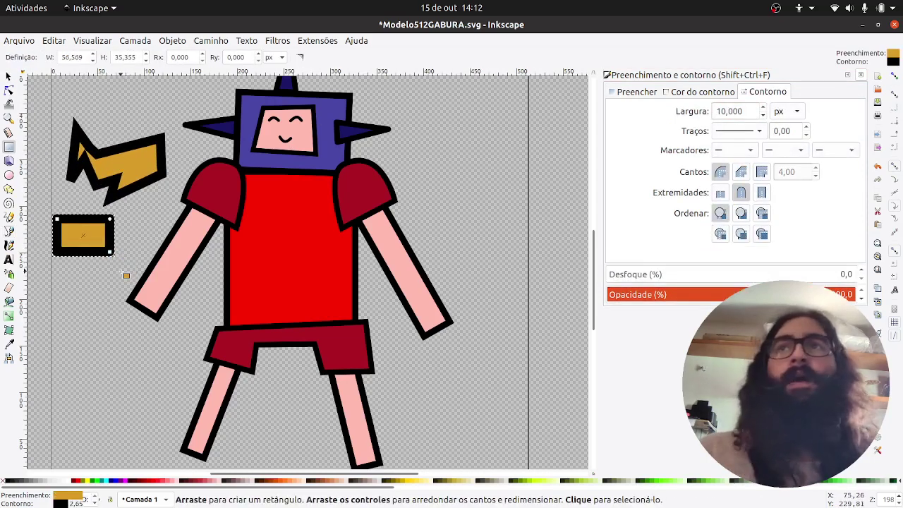
{"action": "mouse_move", "coordinate": [10, 116]}
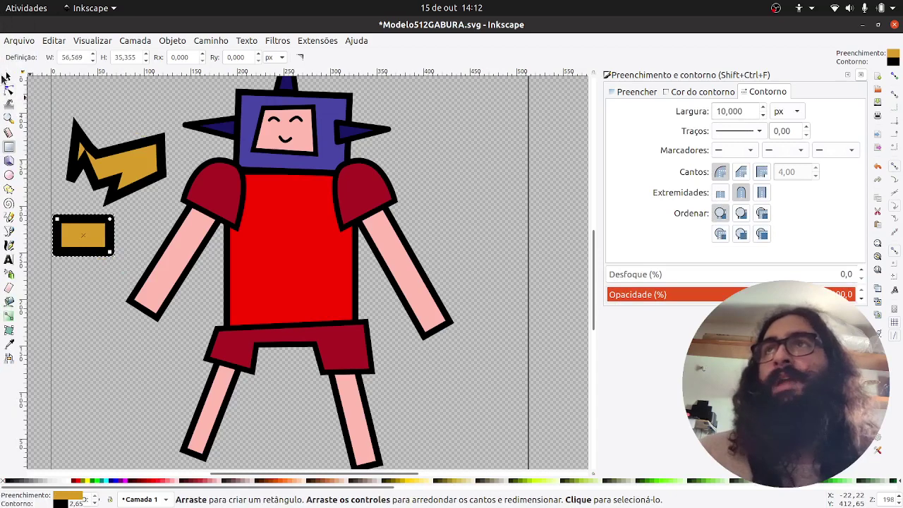
{"action": "left_click", "coordinate": [9, 76]}
{"action": "key", "text": "Delete"}
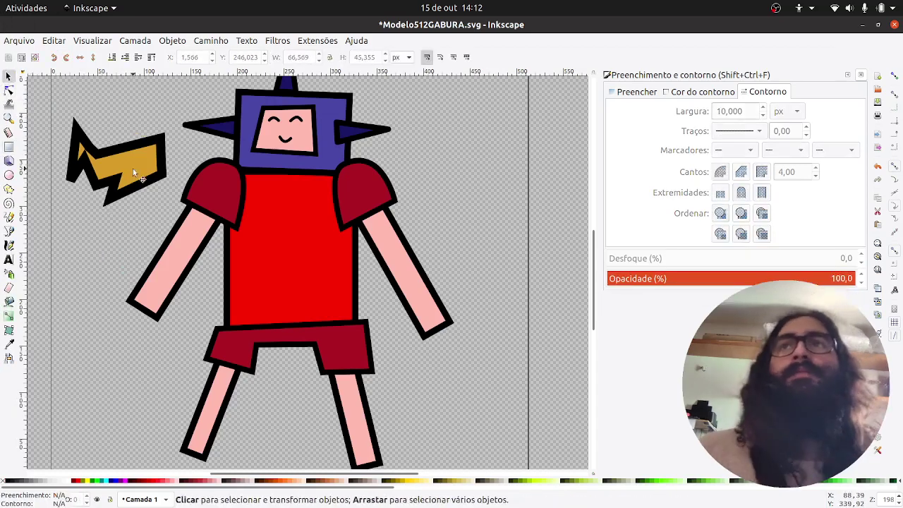
Reshape the jagged golden shape by adding nodes on its upper and outer edges and moving nodes to form extra spikes and a side notch
{"action": "scroll", "coordinate": [118, 169], "scroll_direction": "up", "scroll_amount": 2}
{"action": "scroll", "coordinate": [114, 166], "scroll_direction": "down", "scroll_amount": 2}
{"action": "scroll", "coordinate": [219, 210], "scroll_direction": "up", "scroll_amount": 1}
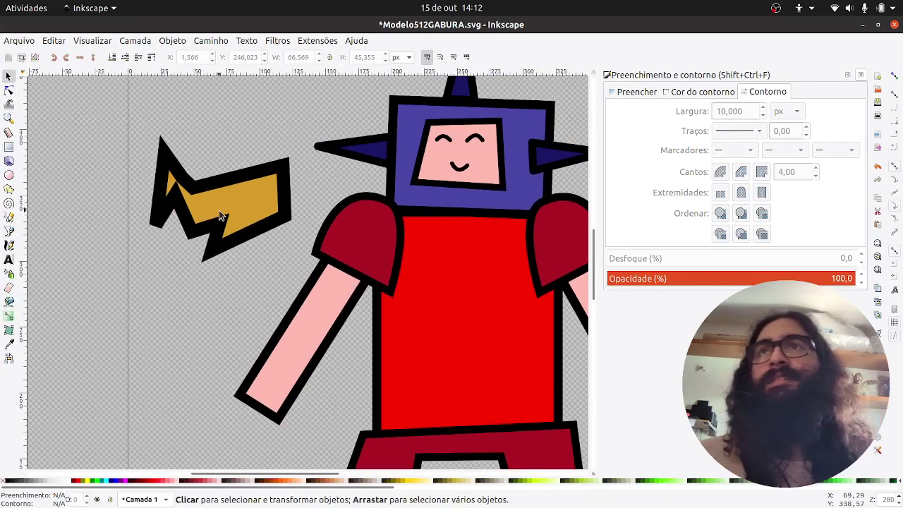
{"action": "left_click", "coordinate": [193, 208]}
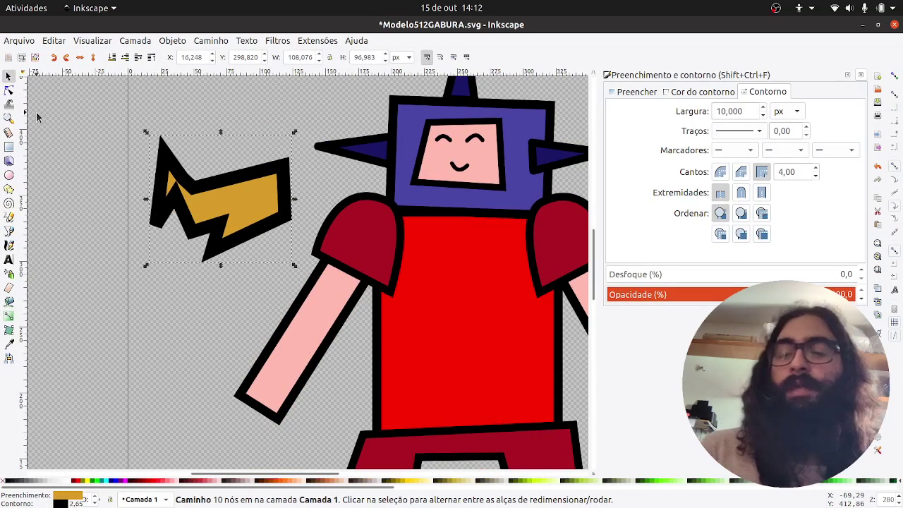
{"action": "left_click", "coordinate": [9, 91]}
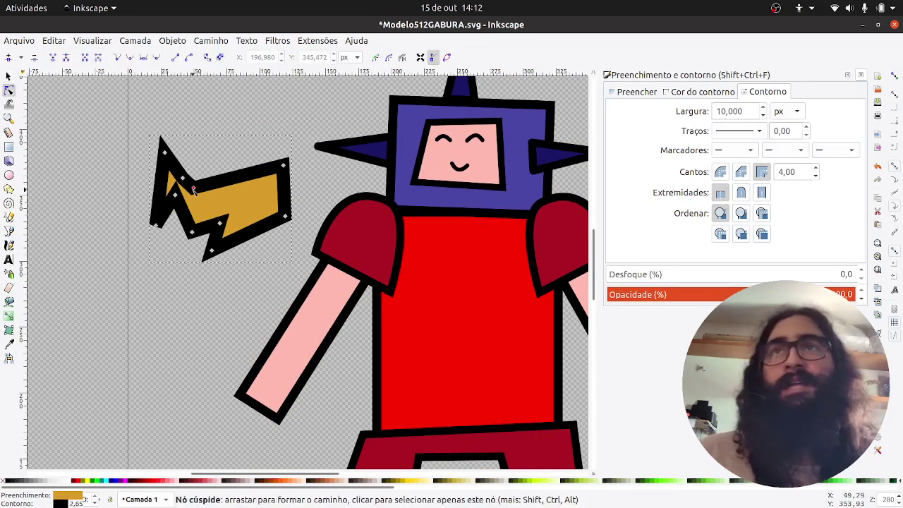
{"action": "left_click_drag", "start_coordinate": [194, 188], "coordinate": [256, 140]}
{"action": "double_click", "coordinate": [244, 149]}
{"action": "double_click", "coordinate": [260, 175]}
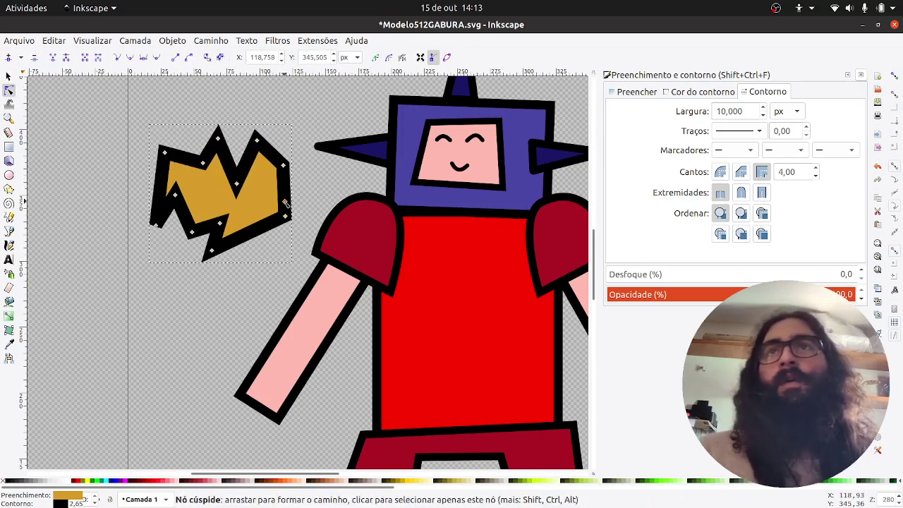
{"action": "left_click_drag", "start_coordinate": [285, 203], "coordinate": [295, 216]}
Draw a trial rectangle about 91 by 61 px below the jagged shape, resize it to about 77 by 70 px and delete it
{"action": "left_click", "coordinate": [9, 146]}
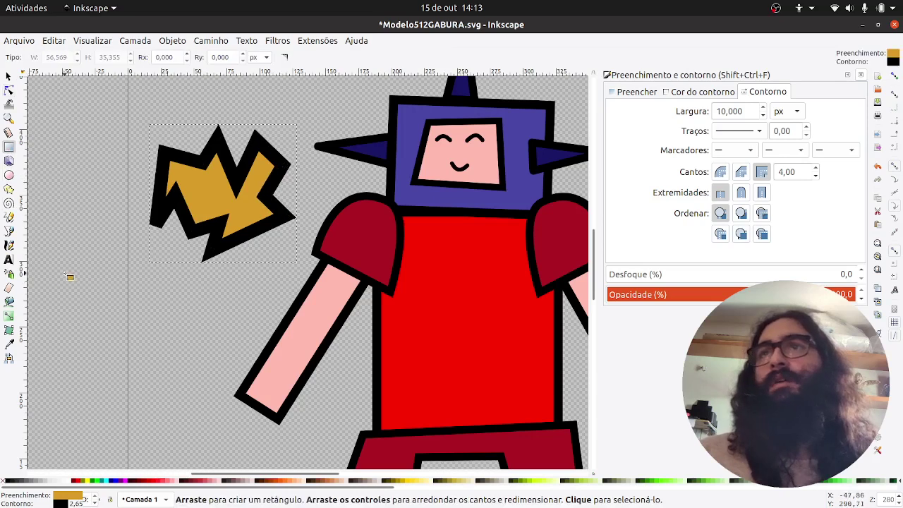
{"action": "left_click_drag", "start_coordinate": [64, 273], "coordinate": [185, 356]}
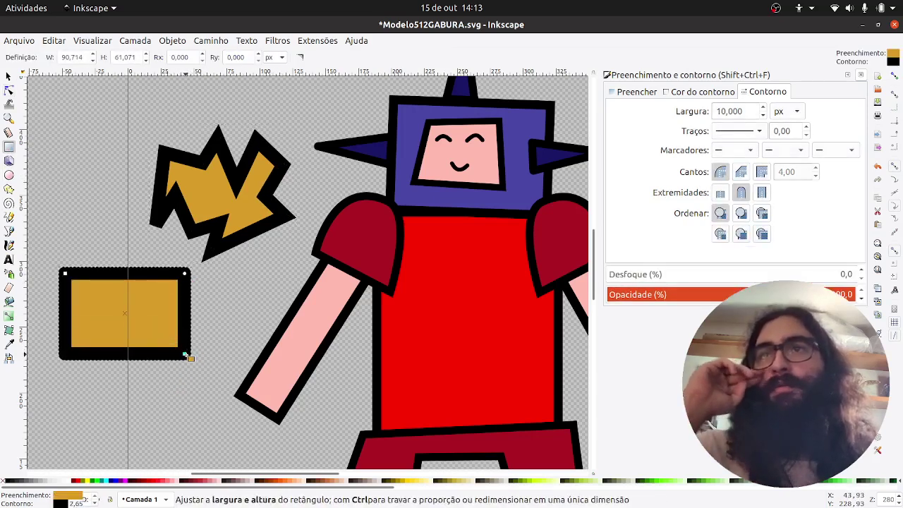
{"action": "mouse_move", "coordinate": [190, 357]}
{"action": "left_mouse_down"}
{"action": "mouse_move", "coordinate": [128, 309]}
{"action": "mouse_move", "coordinate": [109, 315]}
{"action": "mouse_move", "coordinate": [253, 321]}
{"action": "mouse_move", "coordinate": [100, 370]}
{"action": "mouse_move", "coordinate": [176, 359]}
{"action": "left_mouse_up"}
{"action": "left_click_drag", "start_coordinate": [67, 276], "coordinate": [67, 258]}
{"action": "left_click", "coordinate": [8, 77]}
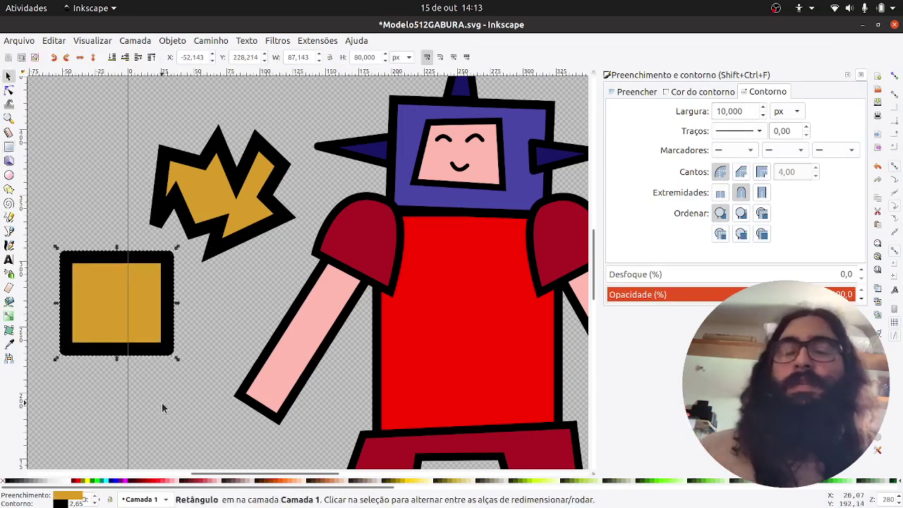
{"action": "key", "text": "Delete"}
{"action": "left_click", "coordinate": [220, 252]}
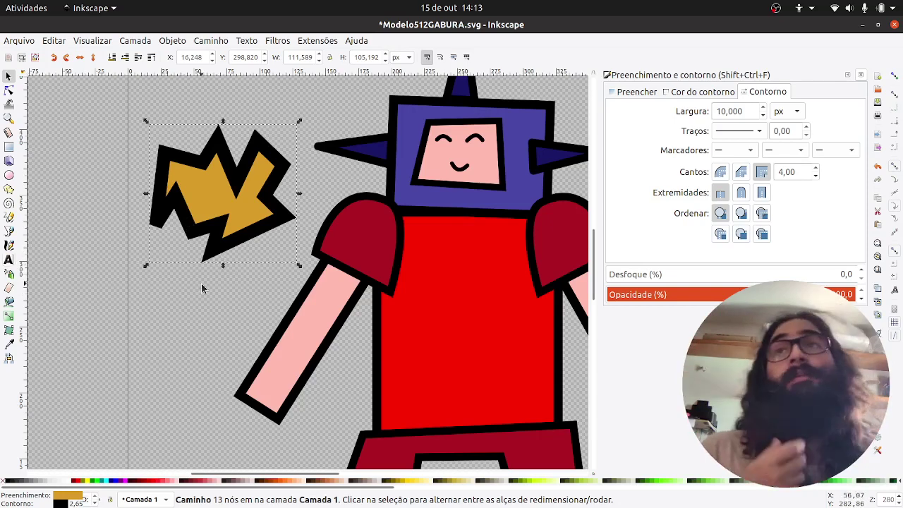
{"action": "left_click", "coordinate": [230, 247]}
Draw a golden rectangle about 60 by 42 px in the empty area between the jagged shape and the arm
{"action": "scroll", "coordinate": [229, 247], "scroll_direction": "down", "scroll_amount": 1}
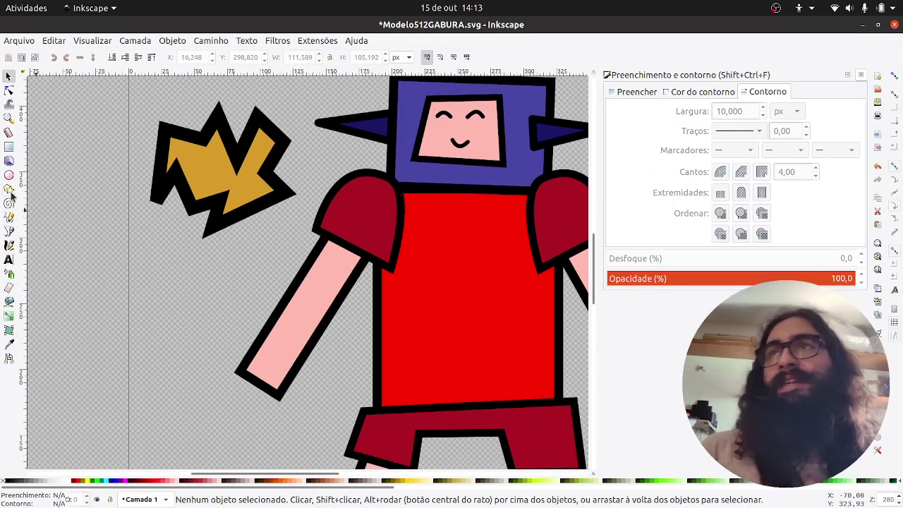
{"action": "left_click", "coordinate": [8, 148]}
{"action": "scroll", "coordinate": [170, 298], "scroll_direction": "up", "scroll_amount": 2}
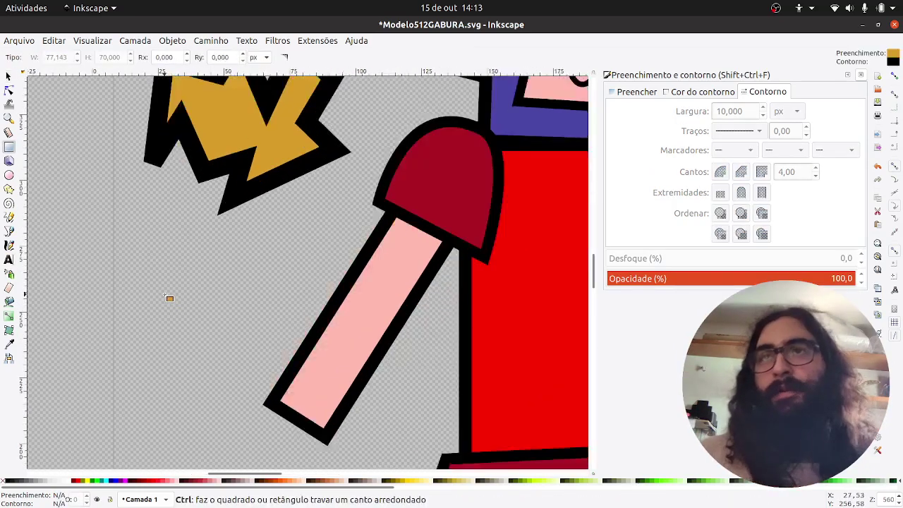
{"action": "left_click_drag", "start_coordinate": [142, 245], "coordinate": [297, 357]}
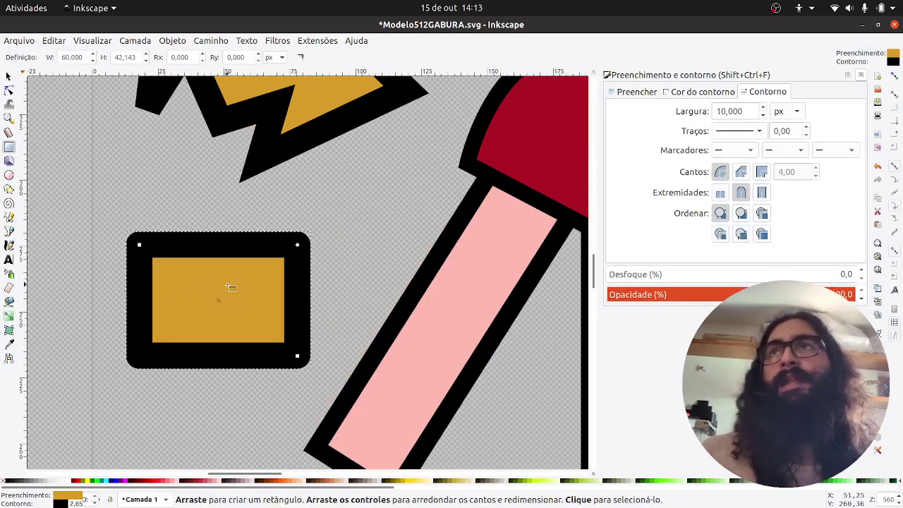
Convert the golden rectangle to a path so its four corners become editable nodes
{"action": "left_click", "coordinate": [8, 77]}
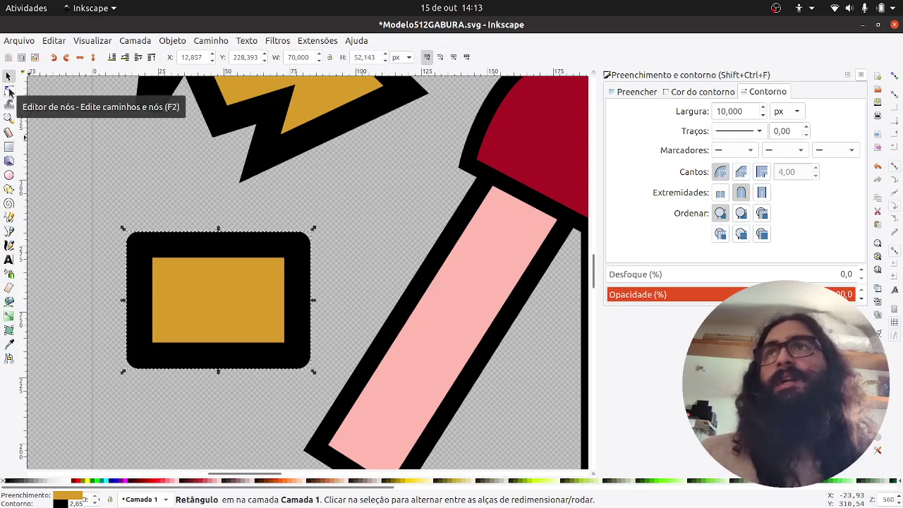
{"action": "left_click", "coordinate": [9, 92]}
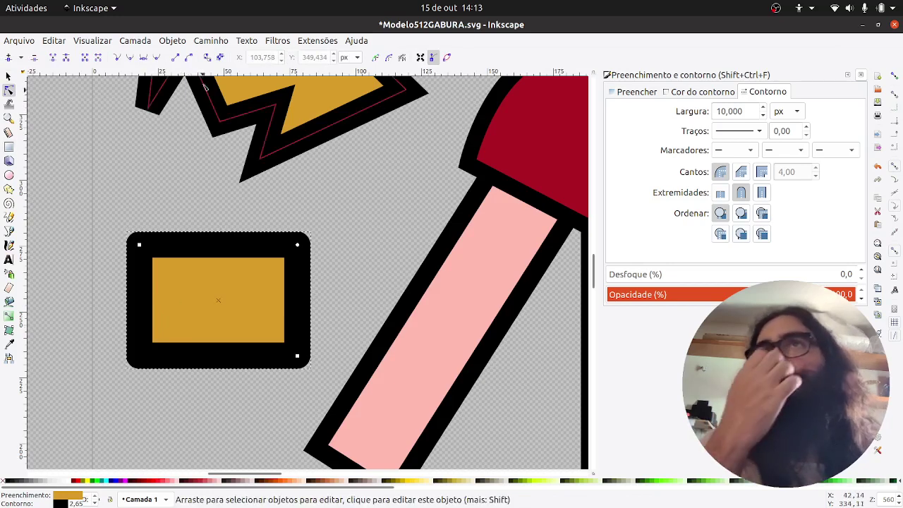
{"action": "left_click", "coordinate": [210, 41]}
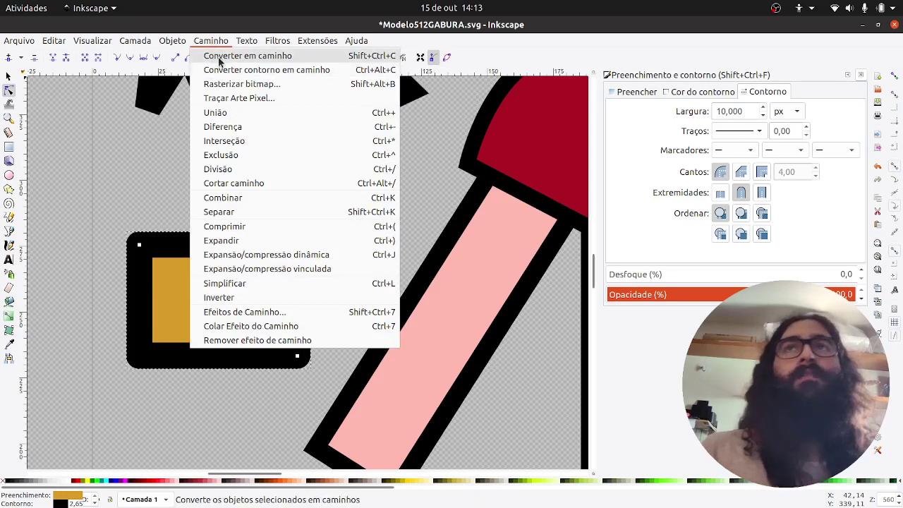
{"action": "left_click", "coordinate": [426, 37]}
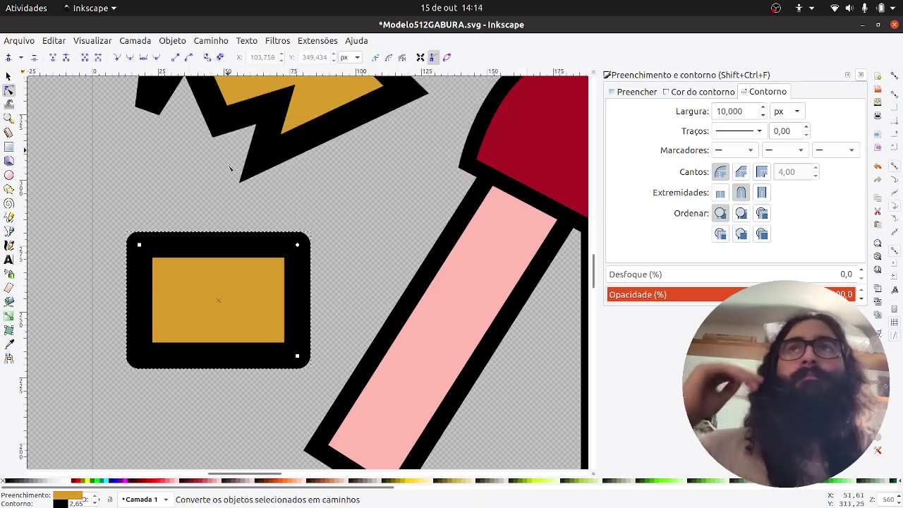
{"action": "left_click", "coordinate": [207, 59]}
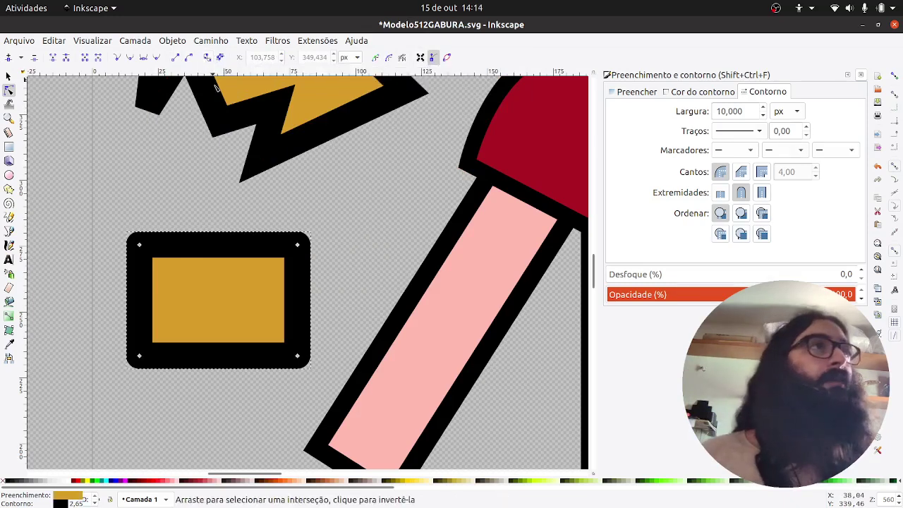
Pull the converted rectangle's upper-right corner node outward, then delete the whole shape
{"action": "left_click_drag", "start_coordinate": [302, 246], "coordinate": [323, 229]}
{"action": "left_click", "coordinate": [9, 76]}
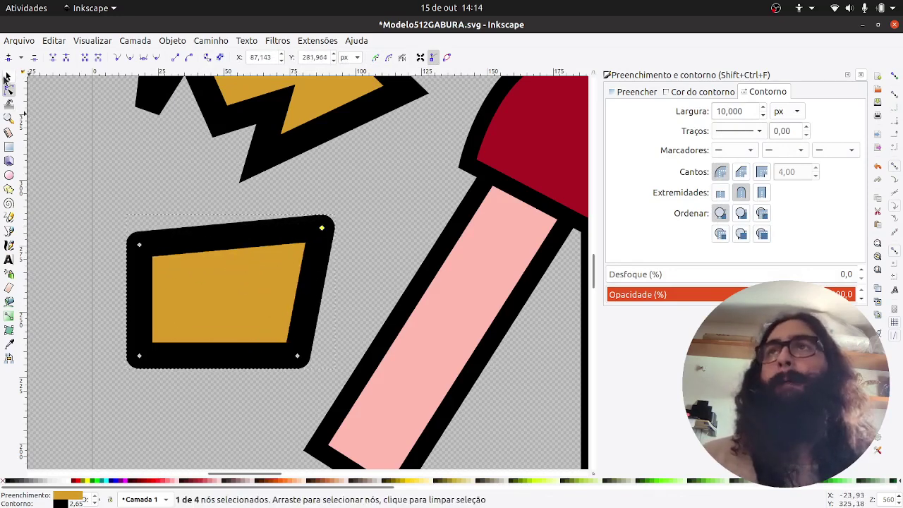
{"action": "key", "text": "Delete"}
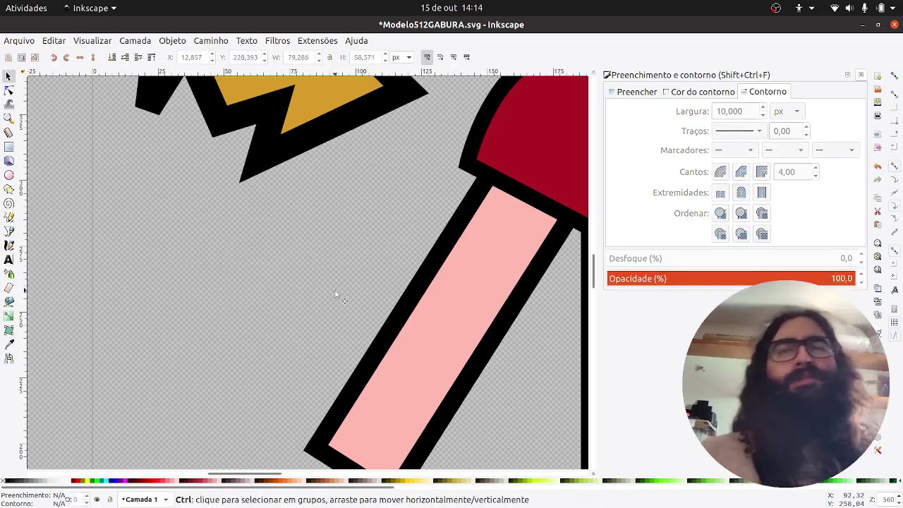
Select both of the character's arms and both legs together and convert the rectangles to paths
{"action": "scroll", "coordinate": [336, 295], "scroll_direction": "down", "scroll_amount": 3, "text": "ctrl"}
{"action": "left_click_drag", "start_coordinate": [376, 348], "coordinate": [253, 269]}
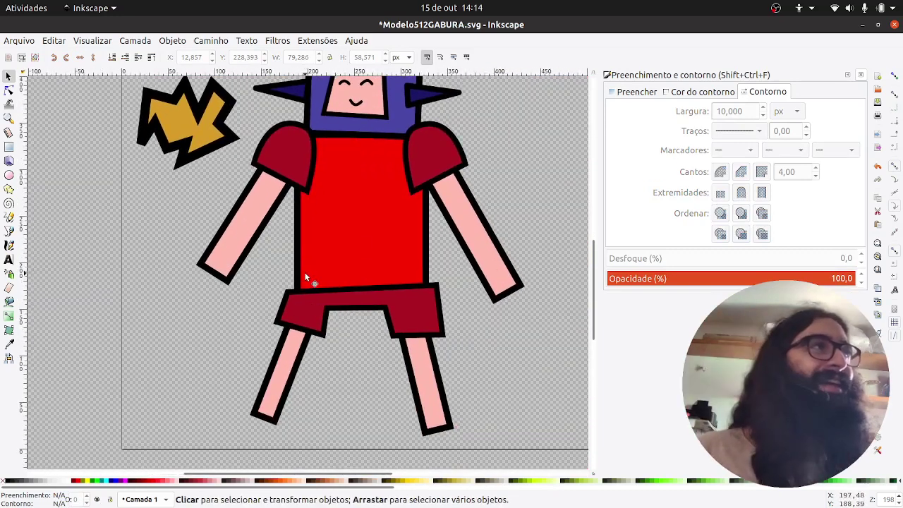
{"action": "left_click", "coordinate": [215, 265]}
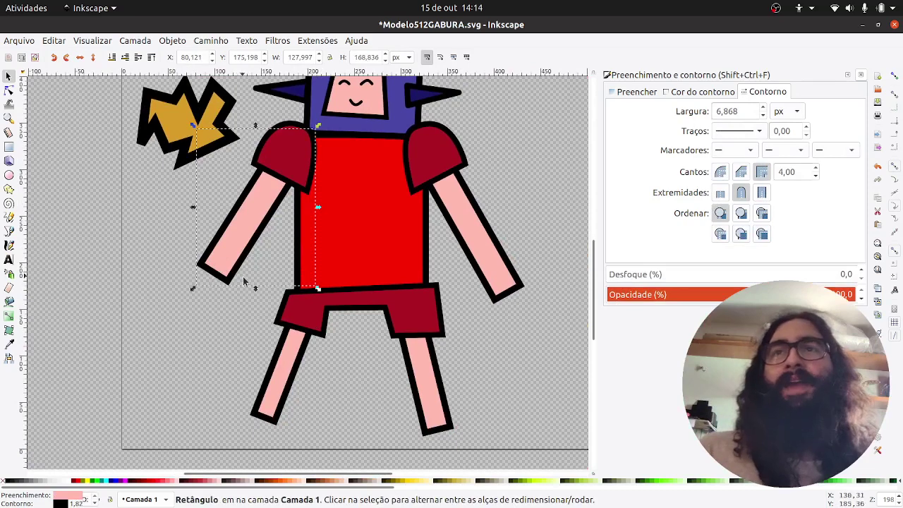
{"action": "key", "text": "n"}
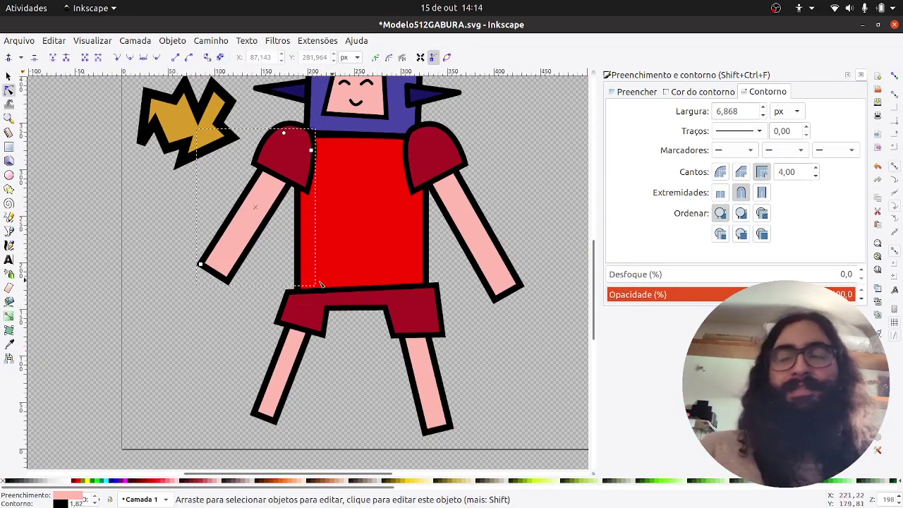
{"action": "left_click", "coordinate": [471, 254], "text": "shift"}
{"action": "left_click", "coordinate": [285, 399], "text": "shift"}
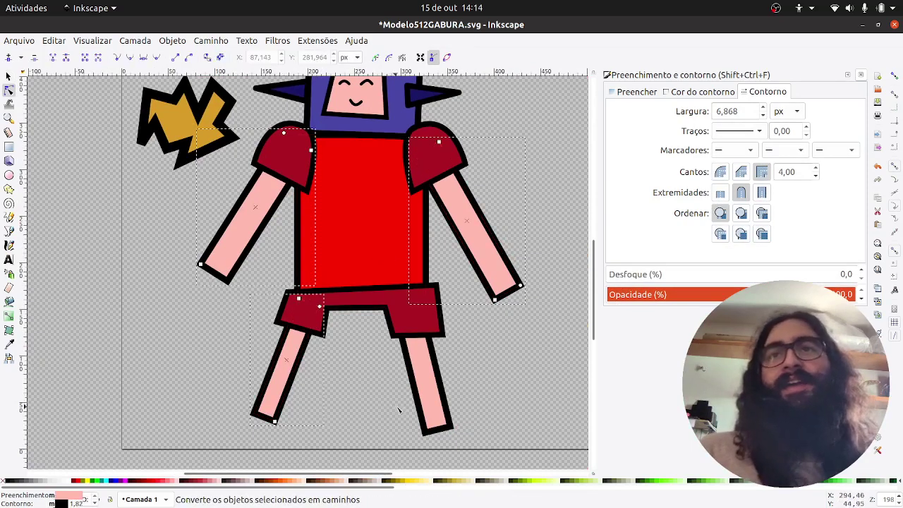
{"action": "left_click", "coordinate": [427, 413], "text": "shift"}
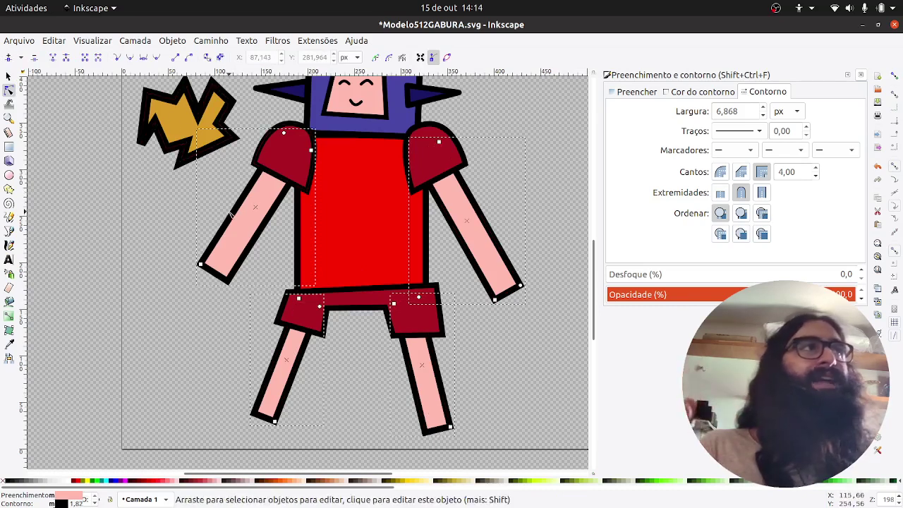
{"action": "key", "text": "shift+ctrl+c"}
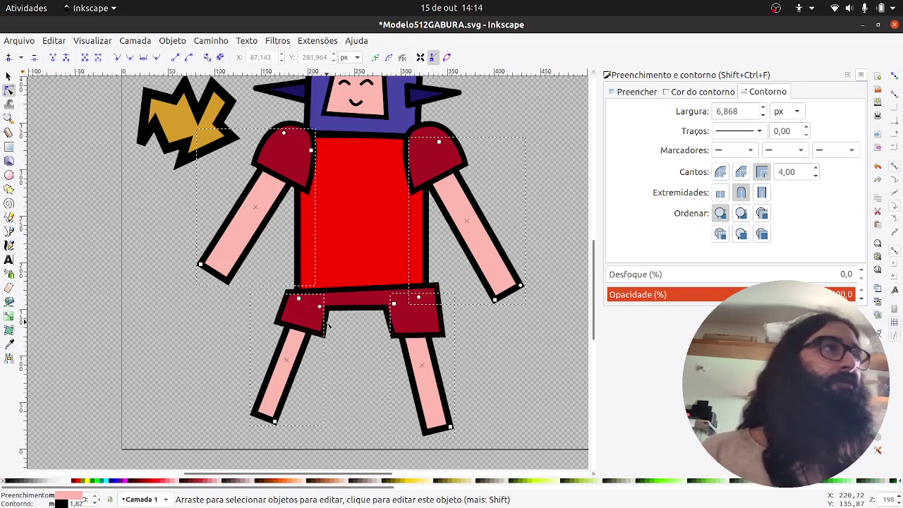
{"action": "left_click", "coordinate": [207, 59]}
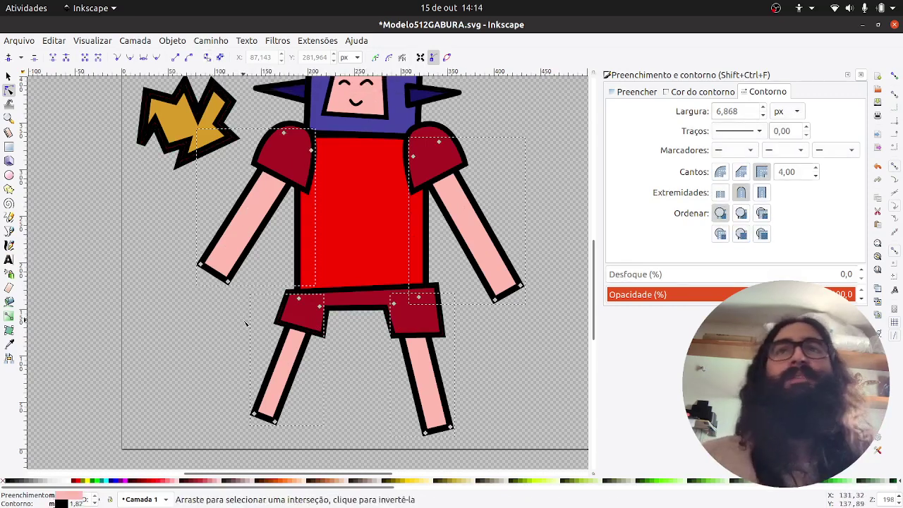
Try the smooth, auto-smooth and symmetric node types on the two end nodes of the arm nearest the jagged shape, undoing each
{"action": "scroll", "coordinate": [223, 297], "scroll_direction": "up", "scroll_amount": 3}
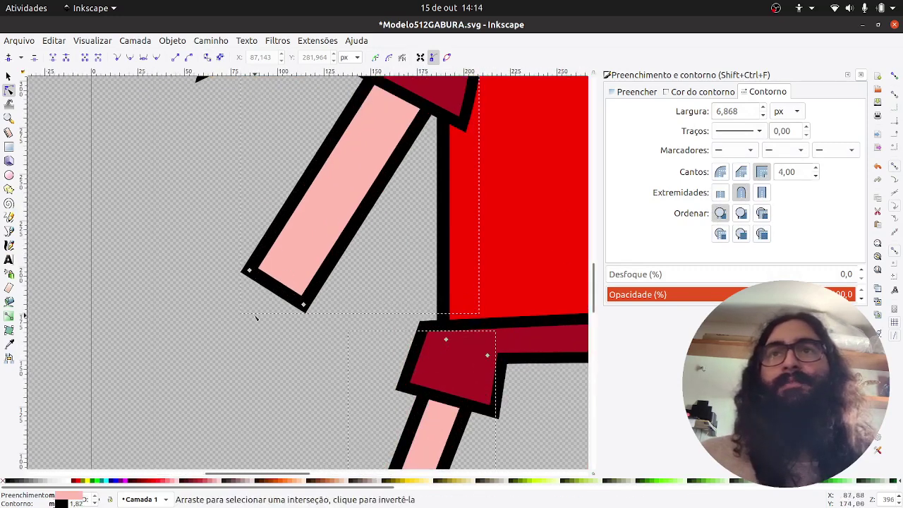
{"action": "left_click", "coordinate": [282, 291]}
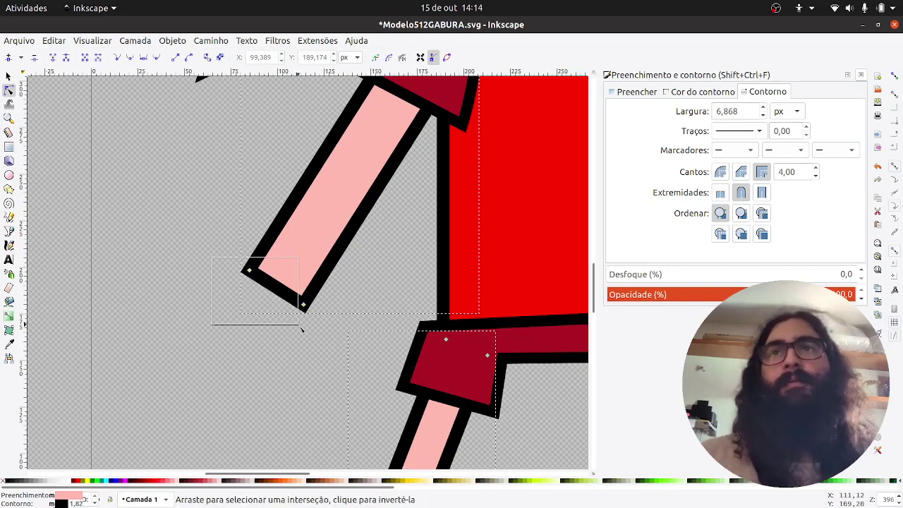
{"action": "left_click", "coordinate": [129, 58]}
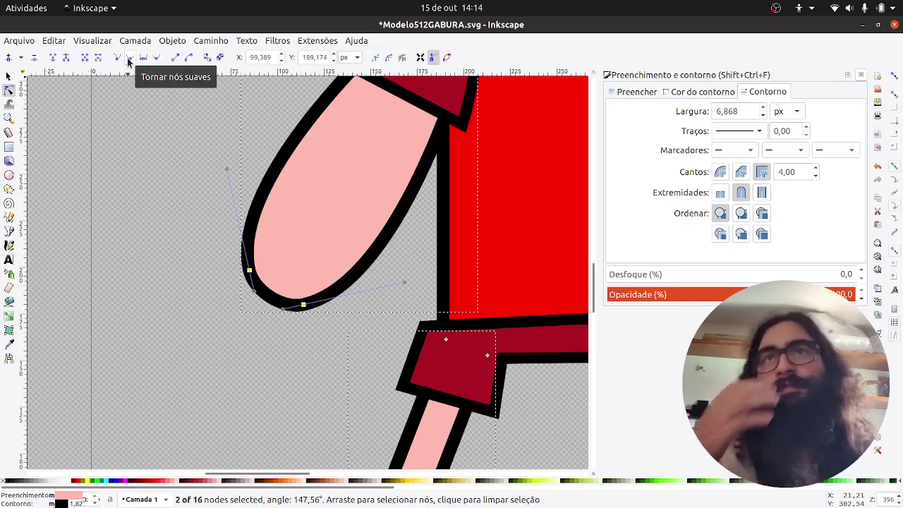
{"action": "key", "text": "ctrl+z"}
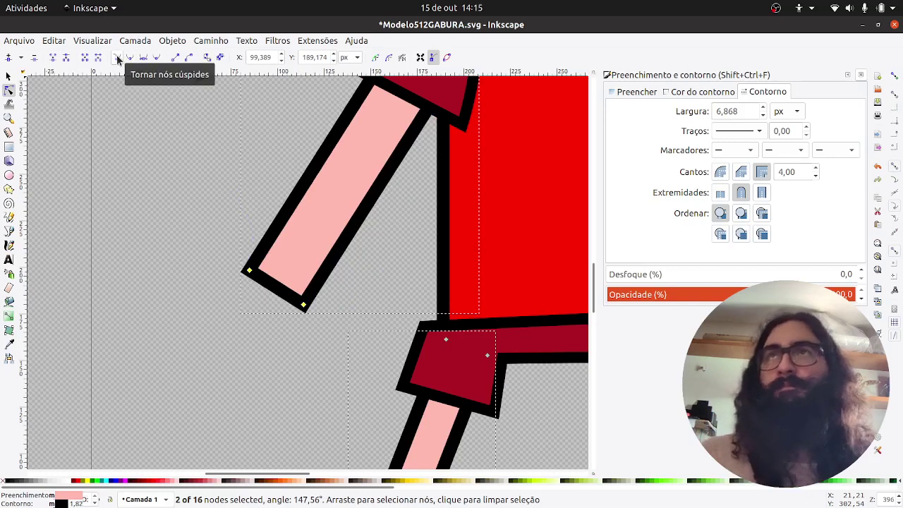
{"action": "left_click", "coordinate": [155, 58]}
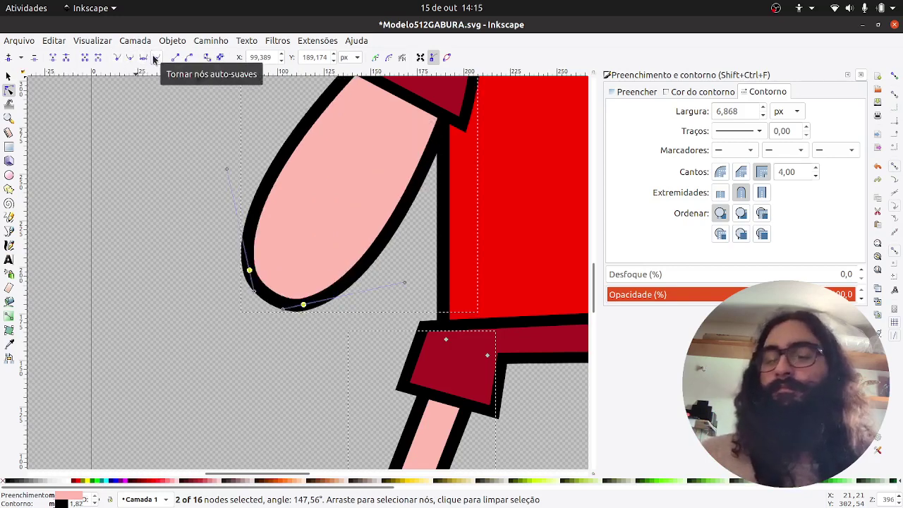
{"action": "key", "text": "ctrl+z"}
{"action": "left_click", "coordinate": [143, 60]}
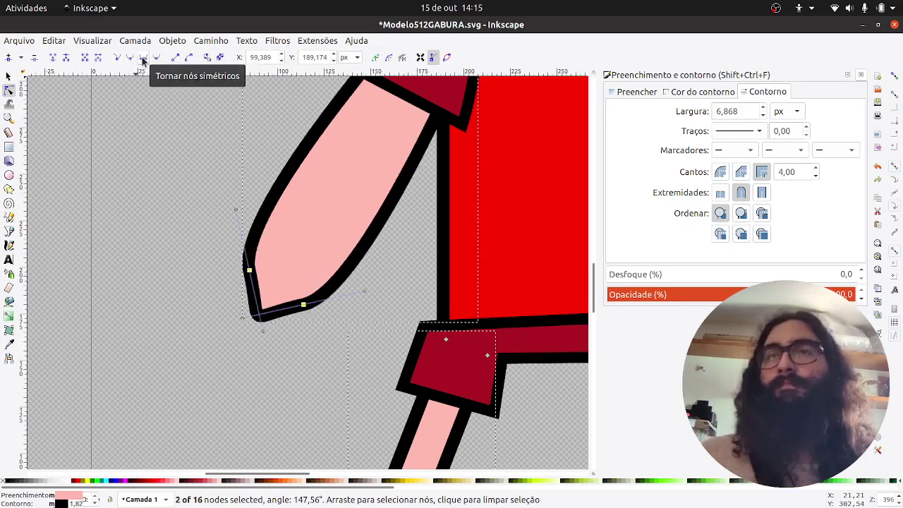
{"action": "key", "text": "ctrl+z"}
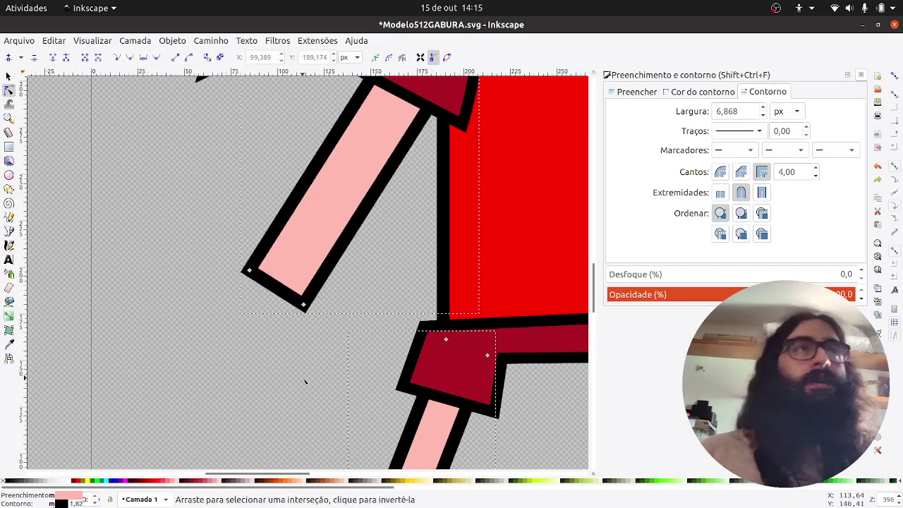
Add a node midway along the hand end of that arm, pull it outward and make it auto-smooth to round the tip
{"action": "double_click", "coordinate": [274, 286]}
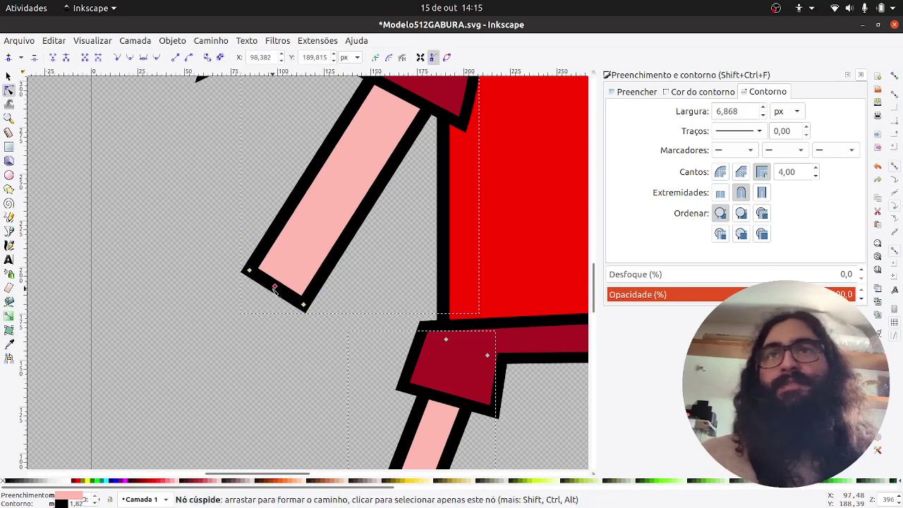
{"action": "left_click_drag", "start_coordinate": [274, 286], "coordinate": [253, 331]}
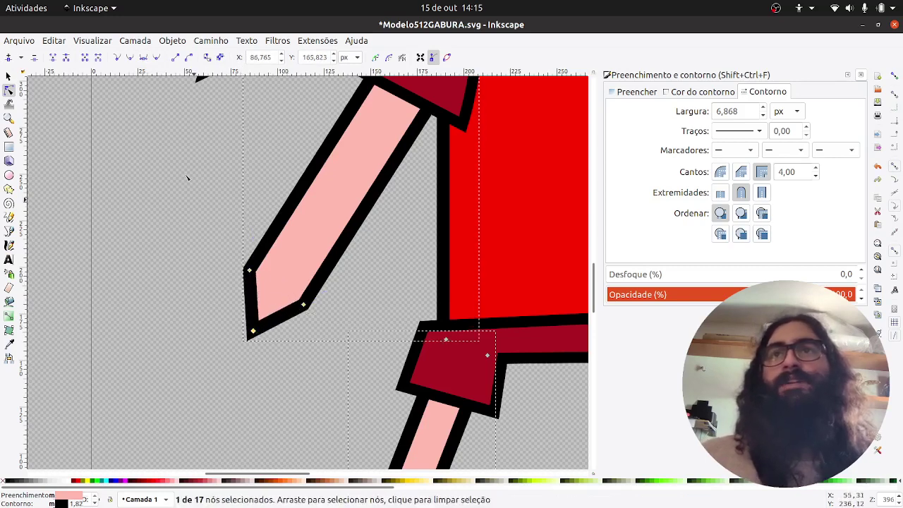
{"action": "left_click", "coordinate": [156, 58]}
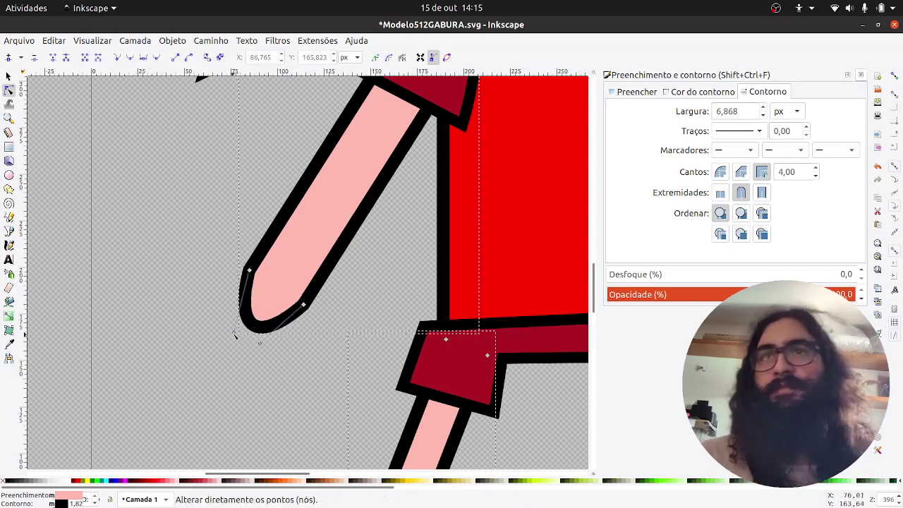
Even out the rounded hand of the arm nearest the jagged shape using its curve handles, and reposition its end nodes
{"action": "left_click_drag", "start_coordinate": [235, 333], "coordinate": [228, 303]}
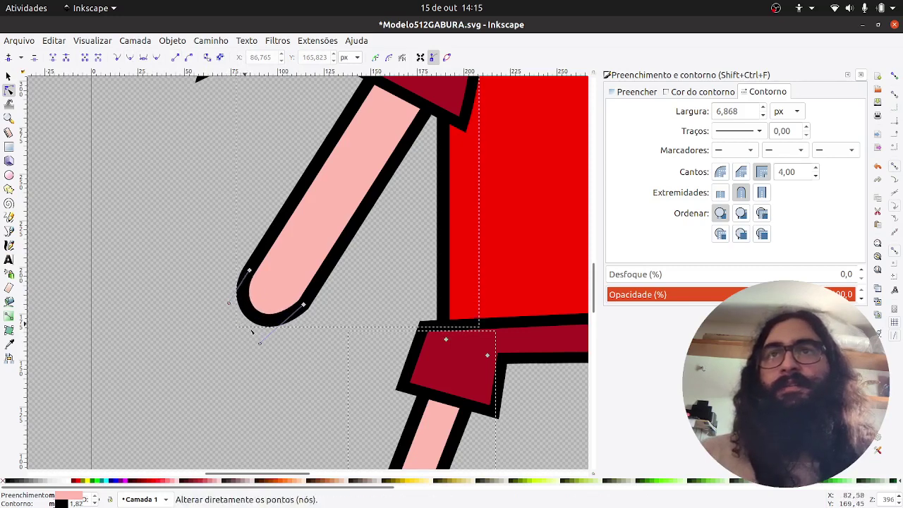
{"action": "left_click_drag", "start_coordinate": [259, 344], "coordinate": [276, 350]}
{"action": "scroll", "coordinate": [201, 289], "scroll_direction": "down", "scroll_amount": 3}
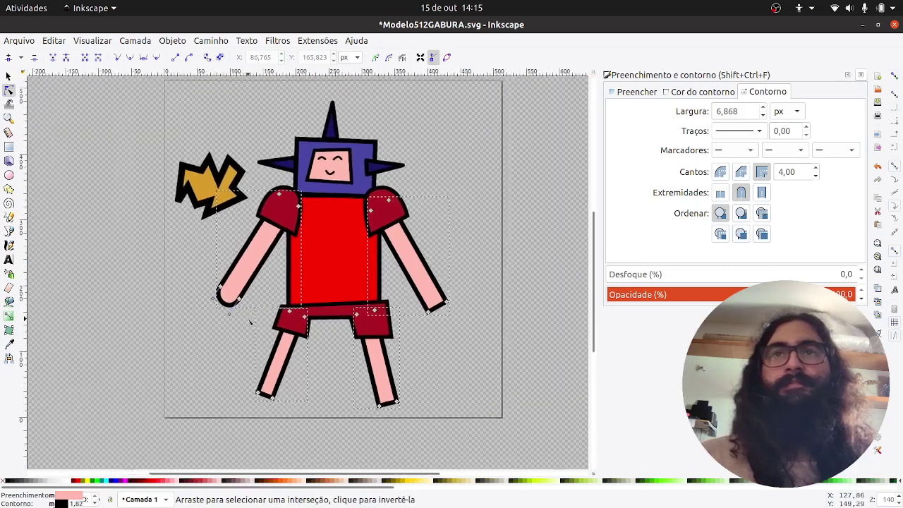
{"action": "left_click_drag", "start_coordinate": [203, 272], "coordinate": [256, 272]}
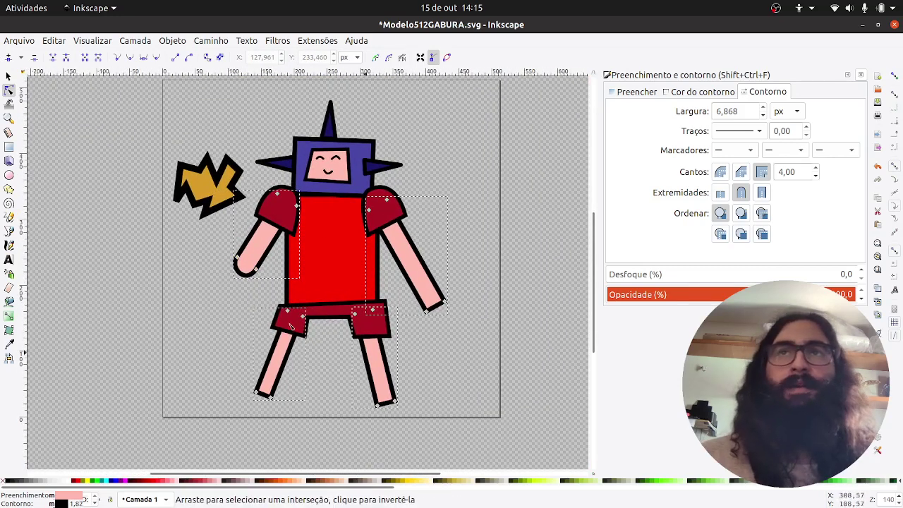
{"action": "left_click_drag", "start_coordinate": [258, 273], "coordinate": [251, 304]}
{"action": "left_click", "coordinate": [462, 330]}
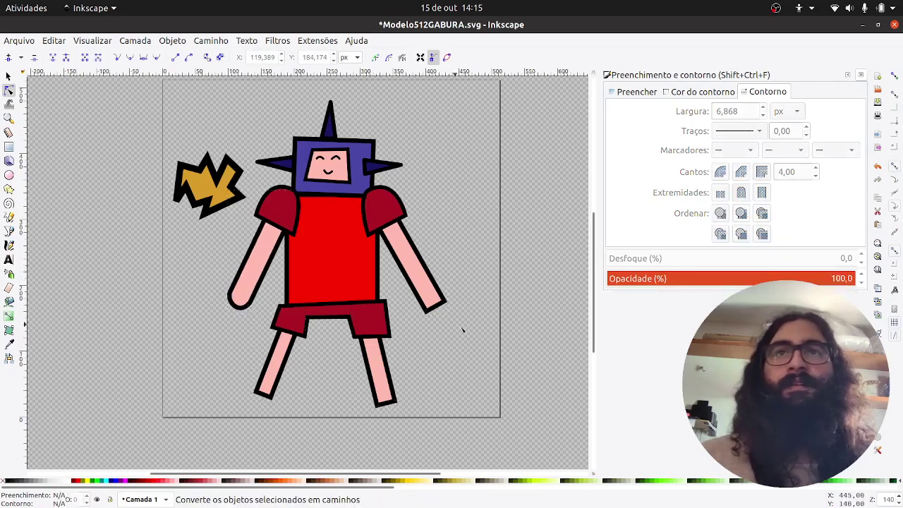
Round the hand of the arm farther from the jagged shape by bending its straight end segment outward into a curve
{"action": "scroll", "coordinate": [465, 330], "scroll_direction": "up", "scroll_amount": 2}
{"action": "left_click", "coordinate": [401, 295]}
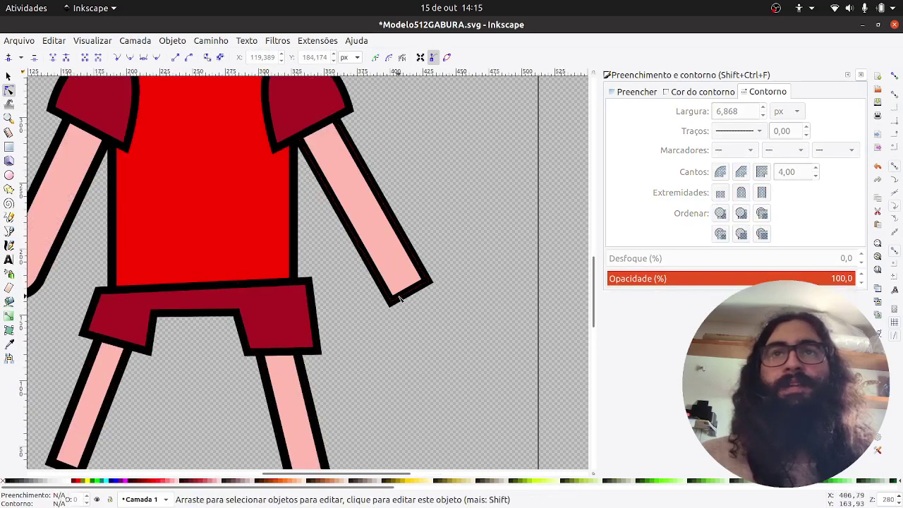
{"action": "left_click_drag", "start_coordinate": [374, 250], "coordinate": [465, 336]}
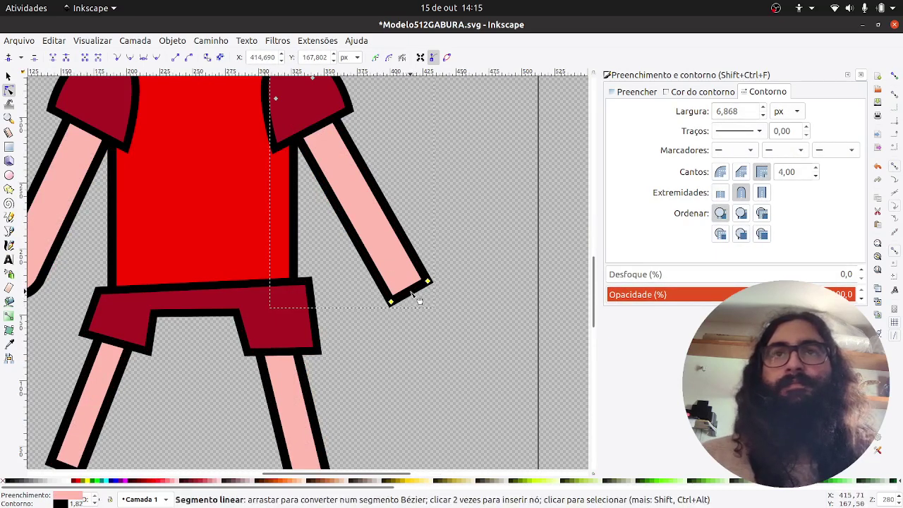
{"action": "left_click_drag", "start_coordinate": [413, 295], "coordinate": [403, 329]}
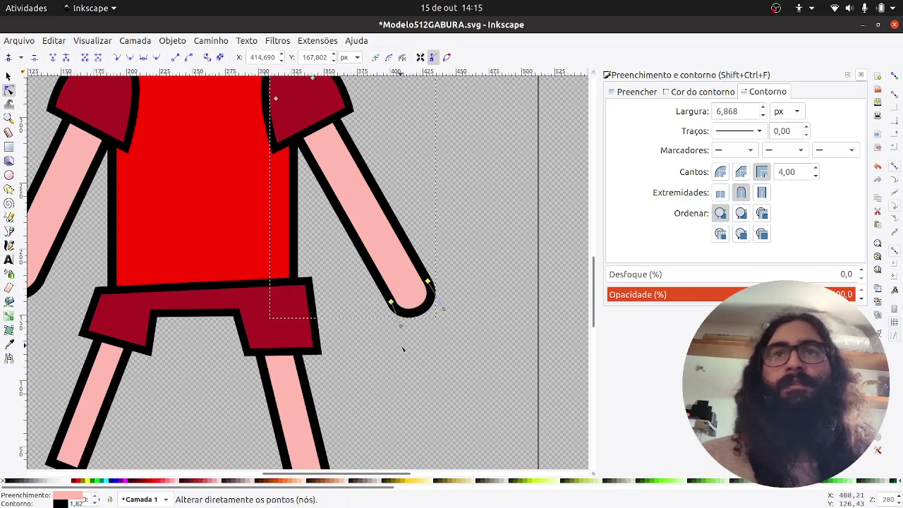
Round the foot of the leg farther from the jagged shape by bending its end segment outward into a curve
{"action": "scroll", "coordinate": [376, 362], "scroll_direction": "down", "scroll_amount": 1}
{"action": "scroll", "coordinate": [385, 254], "scroll_direction": "down", "scroll_amount": 4}
{"action": "scroll", "coordinate": [311, 346], "scroll_direction": "up", "scroll_amount": 2}
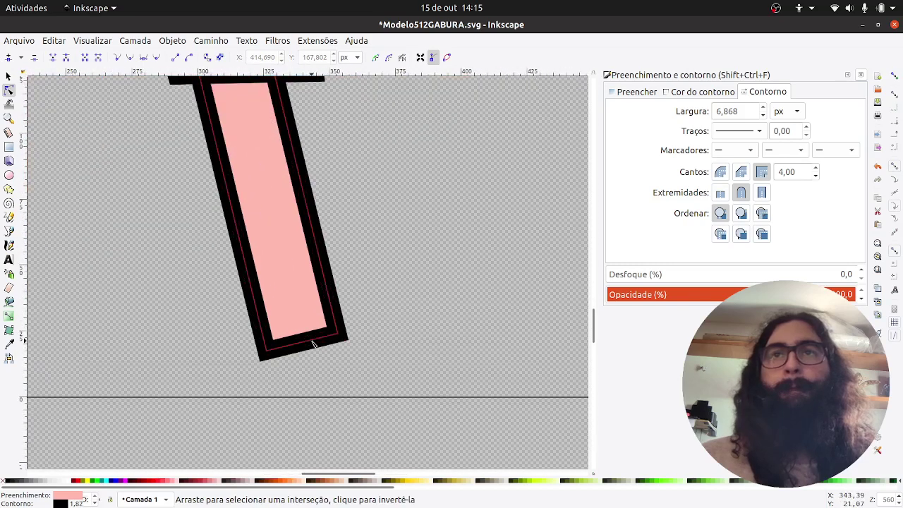
{"action": "left_click", "coordinate": [308, 346]}
{"action": "left_click_drag", "start_coordinate": [308, 345], "coordinate": [278, 390]}
{"action": "left_click", "coordinate": [338, 337]}
{"action": "left_click", "coordinate": [209, 349]}
Bend the end segment of the leg nearest the jagged shape outward and adjust its curve to form a rounded foot
{"action": "scroll", "coordinate": [147, 296], "scroll_direction": "down", "scroll_amount": 2}
{"action": "left_click_drag", "start_coordinate": [157, 296], "coordinate": [454, 357]}
{"action": "left_click", "coordinate": [281, 364]}
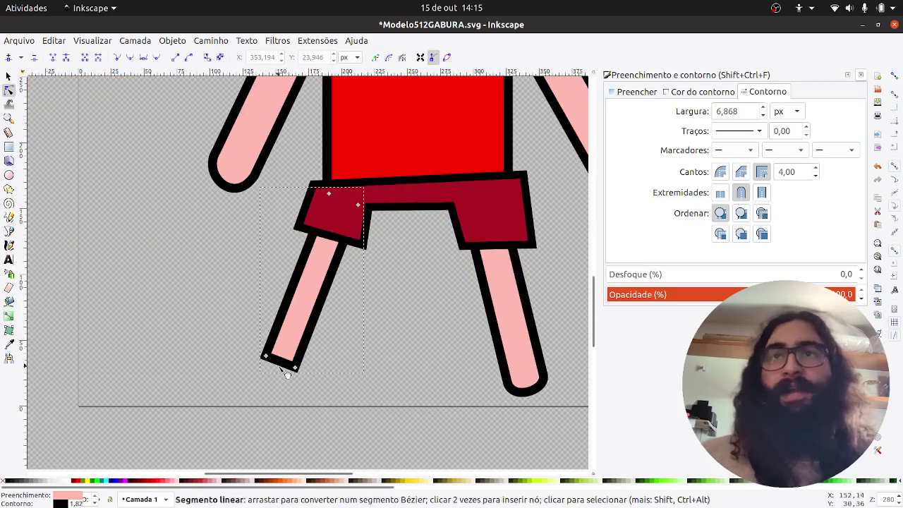
{"action": "left_click", "coordinate": [284, 368]}
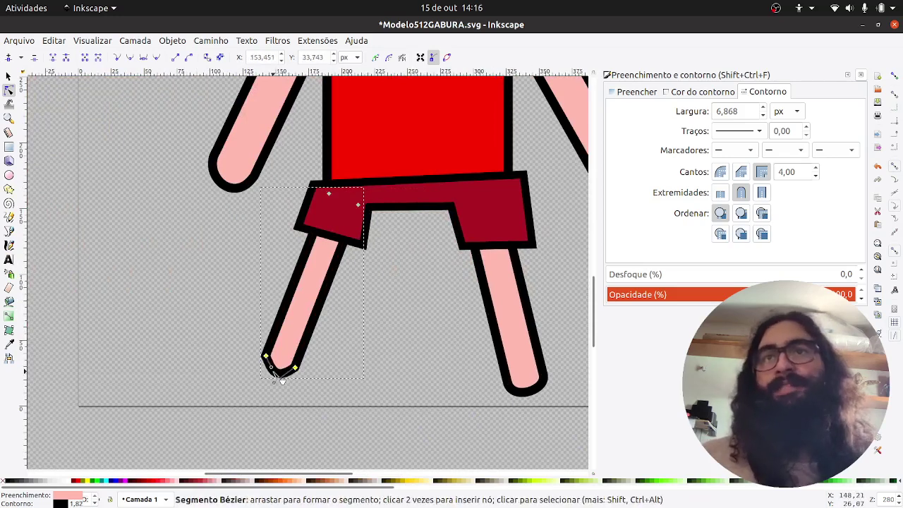
{"action": "mouse_move", "coordinate": [278, 373]}
{"action": "left_mouse_down"}
{"action": "mouse_move", "coordinate": [260, 371]}
{"action": "mouse_move", "coordinate": [288, 388]}
{"action": "left_mouse_up"}
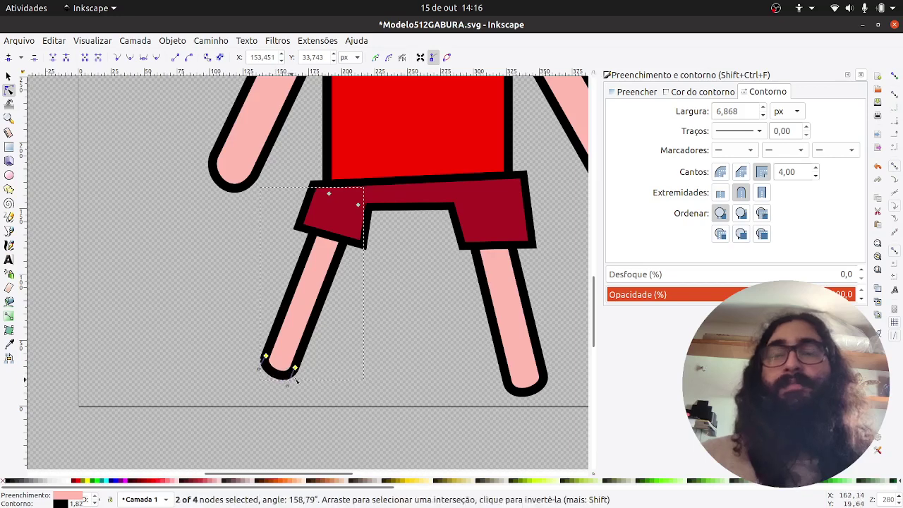
{"action": "left_click", "coordinate": [400, 333]}
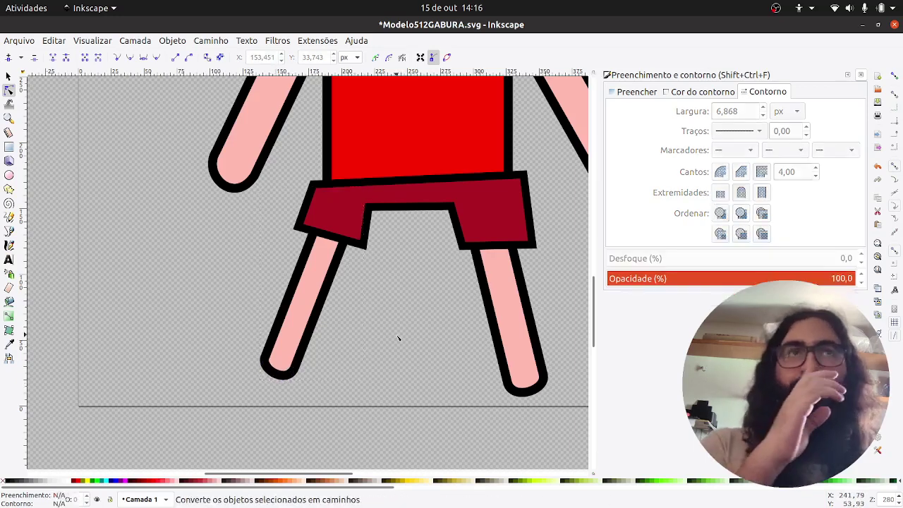
Select all the character's parts along with the jagged shape and group them into one object
{"action": "scroll", "coordinate": [398, 339], "scroll_direction": "up", "scroll_amount": 3}
{"action": "scroll", "coordinate": [427, 356], "scroll_direction": "down", "scroll_amount": 4}
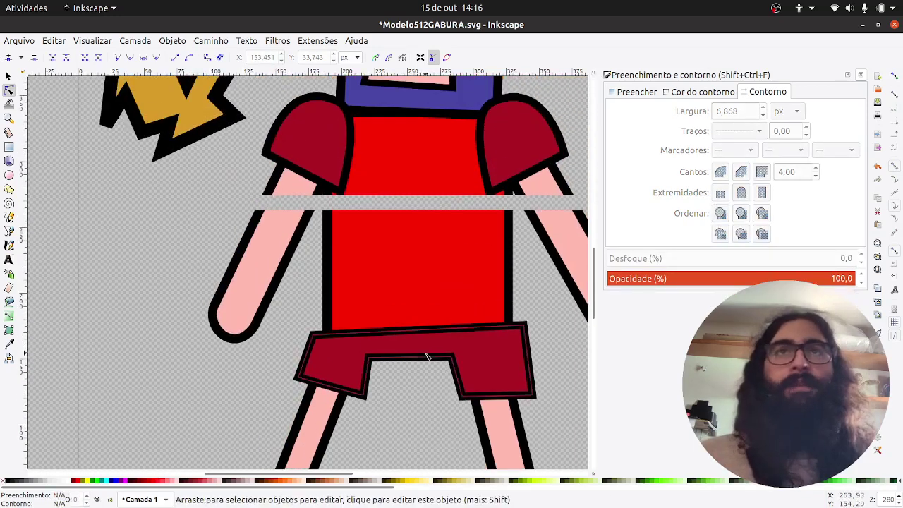
{"action": "scroll", "coordinate": [430, 360], "scroll_direction": "up", "scroll_amount": 2}
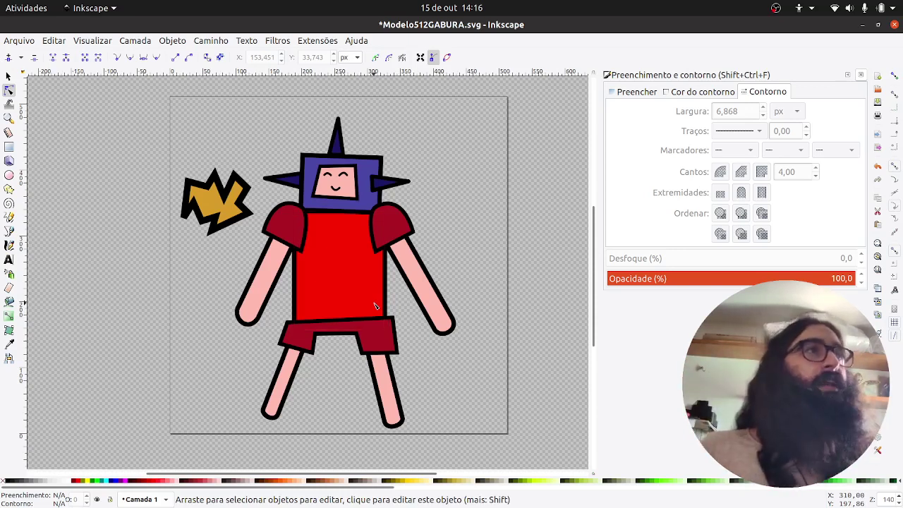
{"action": "left_click", "coordinate": [13, 76]}
{"action": "left_click_drag", "start_coordinate": [82, 282], "coordinate": [41, 302]}
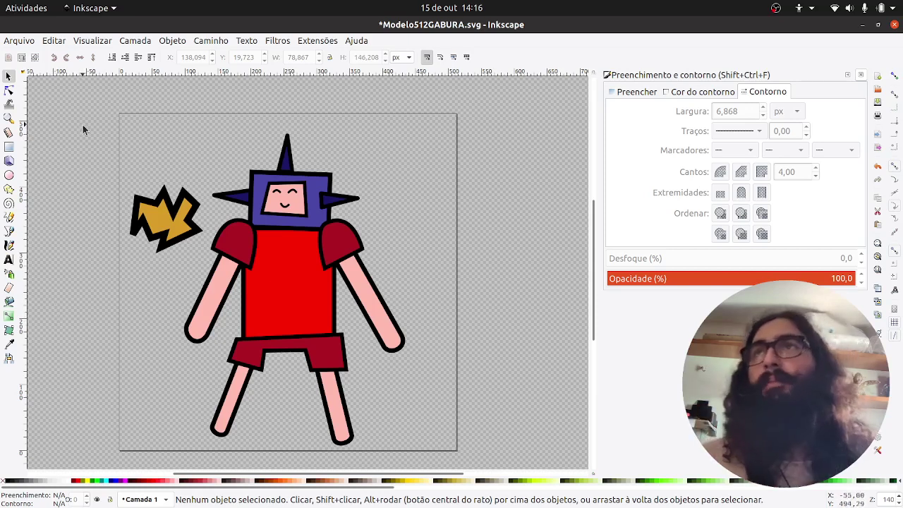
{"action": "left_click", "coordinate": [156, 214]}
{"action": "left_click", "coordinate": [287, 261]}
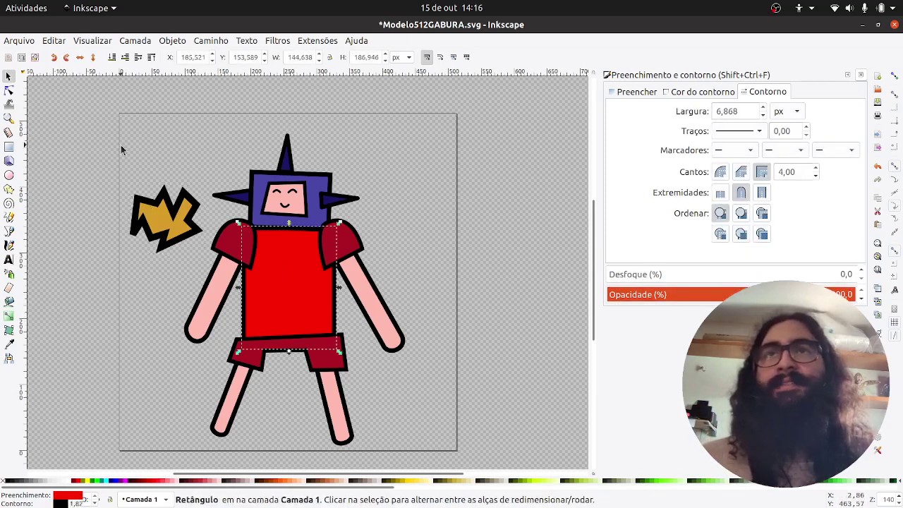
{"action": "left_click", "coordinate": [111, 141]}
{"action": "mouse_move", "coordinate": [81, 106]}
{"action": "left_mouse_down"}
{"action": "mouse_move", "coordinate": [443, 353]}
{"action": "mouse_move", "coordinate": [482, 454]}
{"action": "mouse_move", "coordinate": [459, 455]}
{"action": "left_mouse_up"}
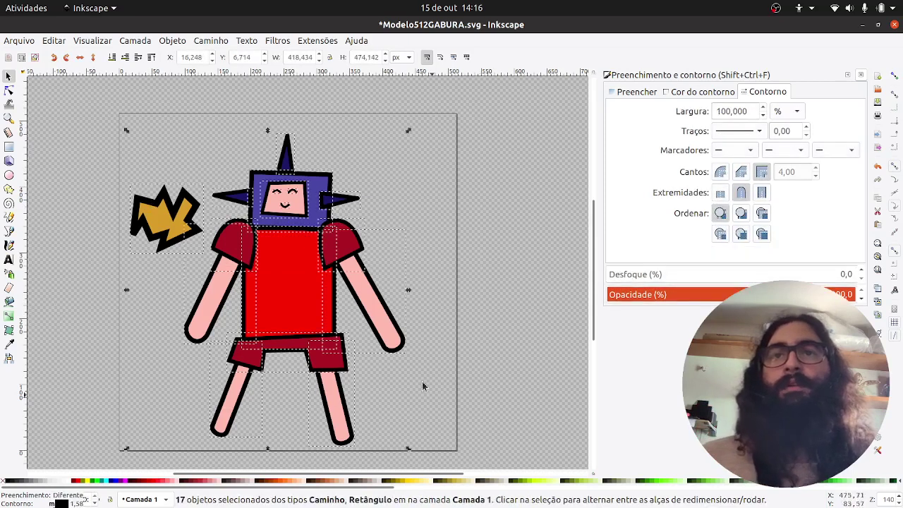
{"action": "key", "text": "ctrl+g"}
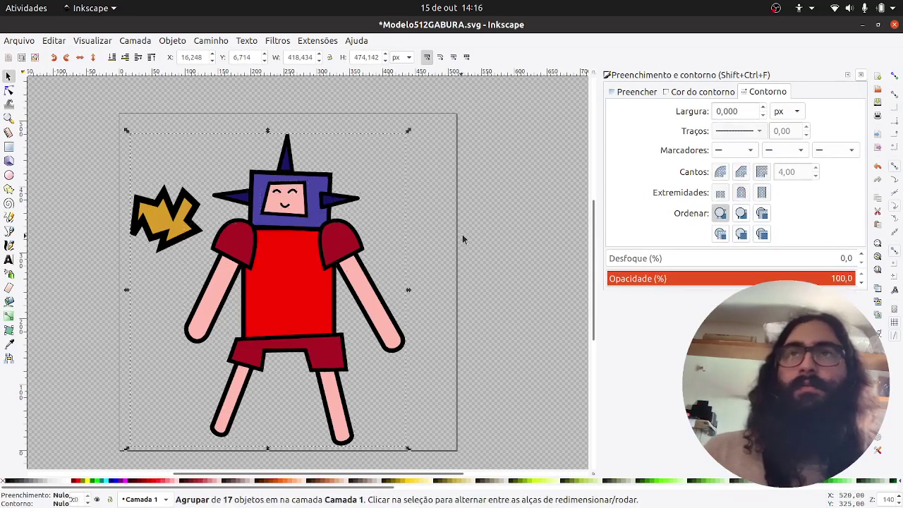
{"action": "left_click", "coordinate": [463, 233]}
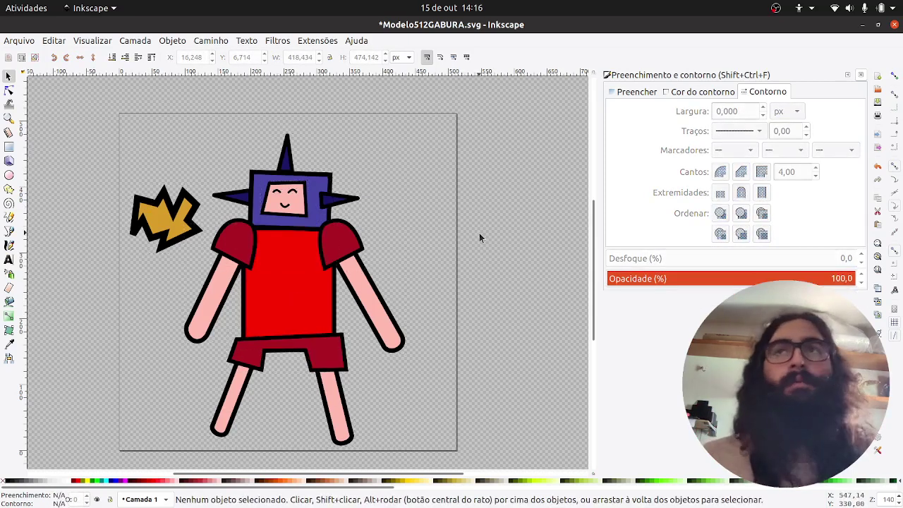
Move the grouped character slightly so that it sits centred on the page
{"action": "scroll", "coordinate": [480, 238], "scroll_direction": "down", "scroll_amount": 1}
{"action": "left_click_drag", "start_coordinate": [343, 262], "coordinate": [366, 267]}
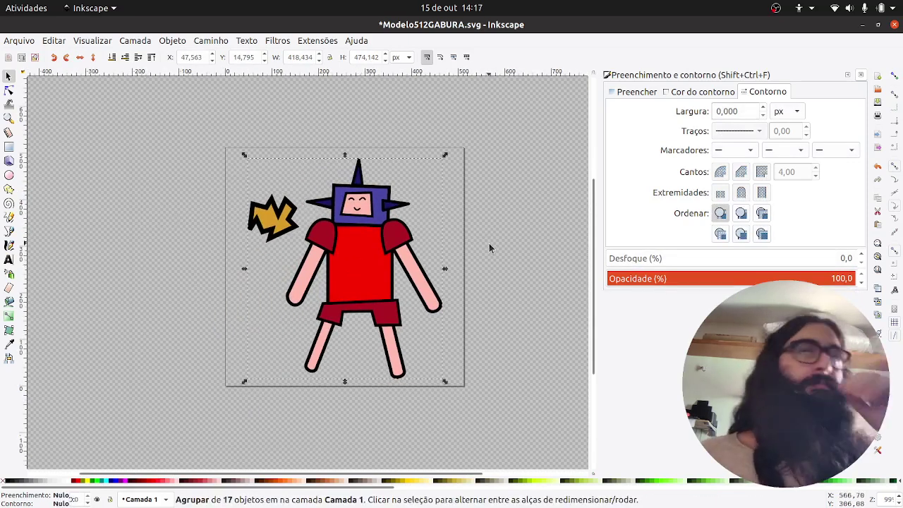
{"action": "left_click", "coordinate": [216, 245]}
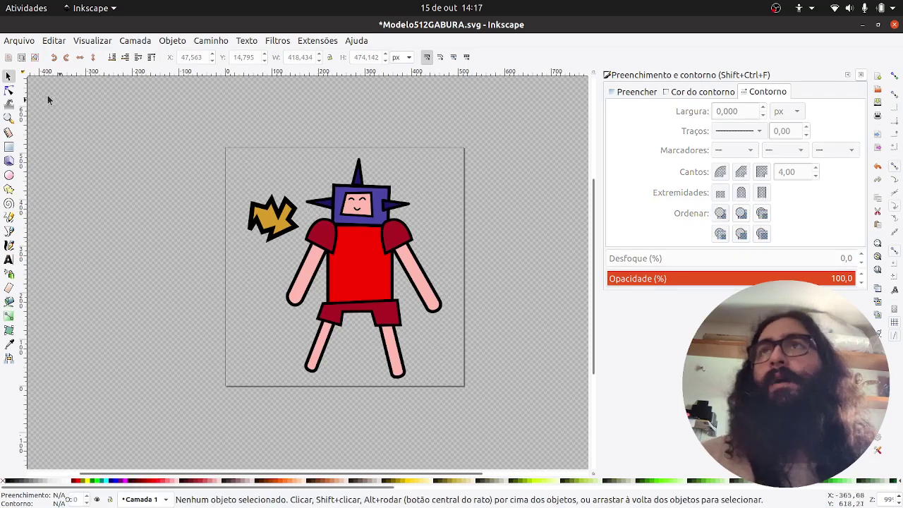
Save the drawing as a new Inkscape SVG file named DesenhoGaburaDigital.svg in the folder 05 exercicio com vetor
{"action": "left_click", "coordinate": [12, 45]}
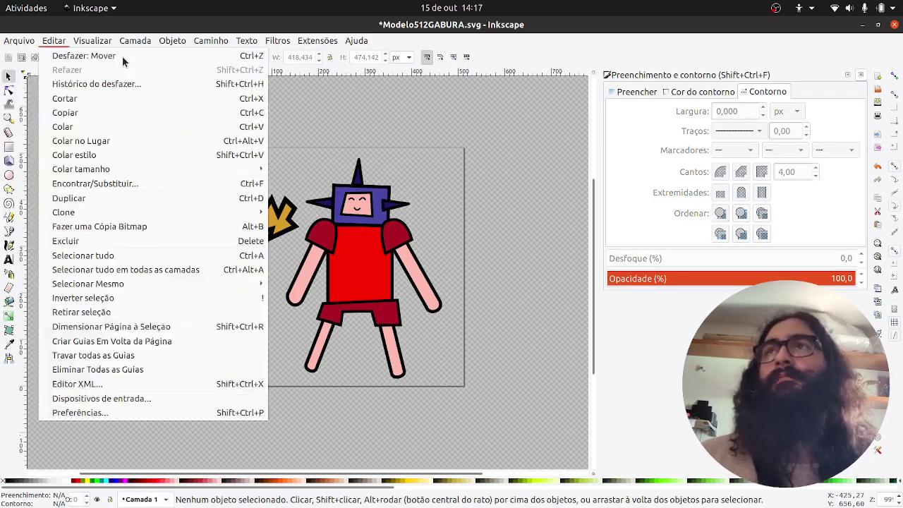
{"action": "left_click", "coordinate": [485, 300]}
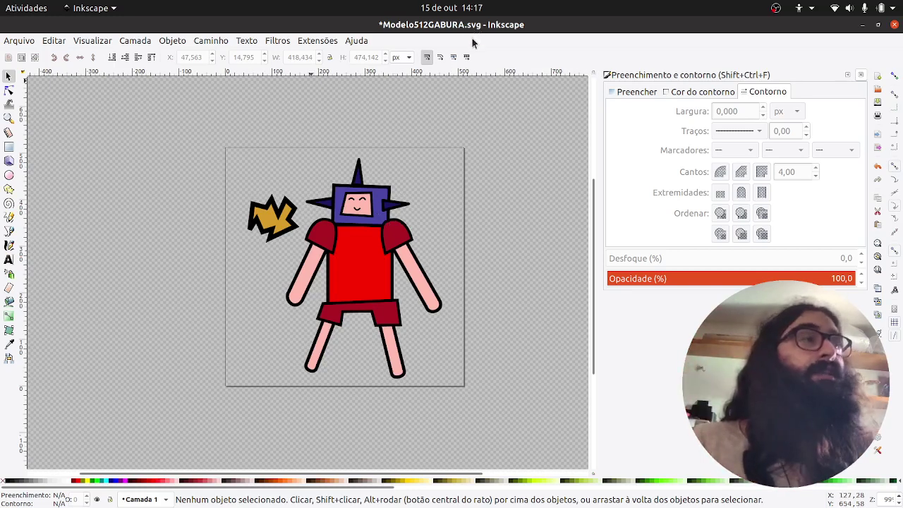
{"action": "left_click", "coordinate": [14, 43]}
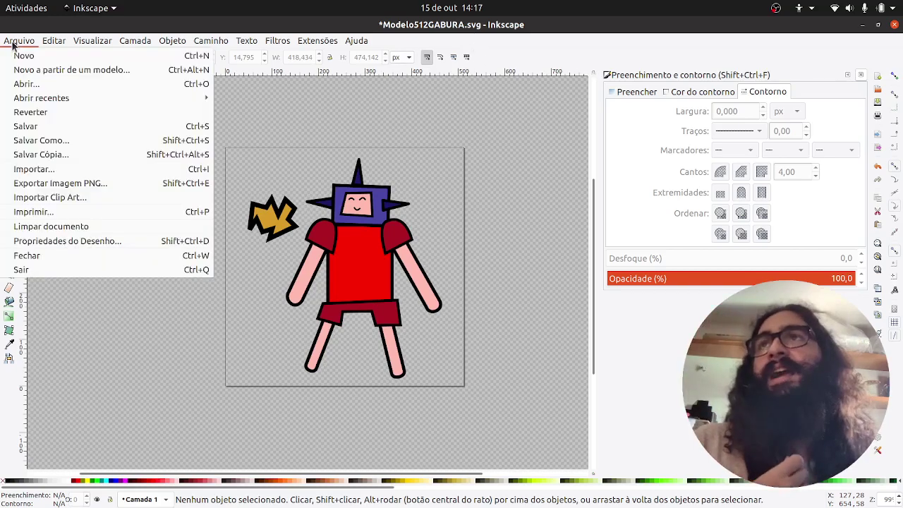
{"action": "left_click", "coordinate": [56, 141]}
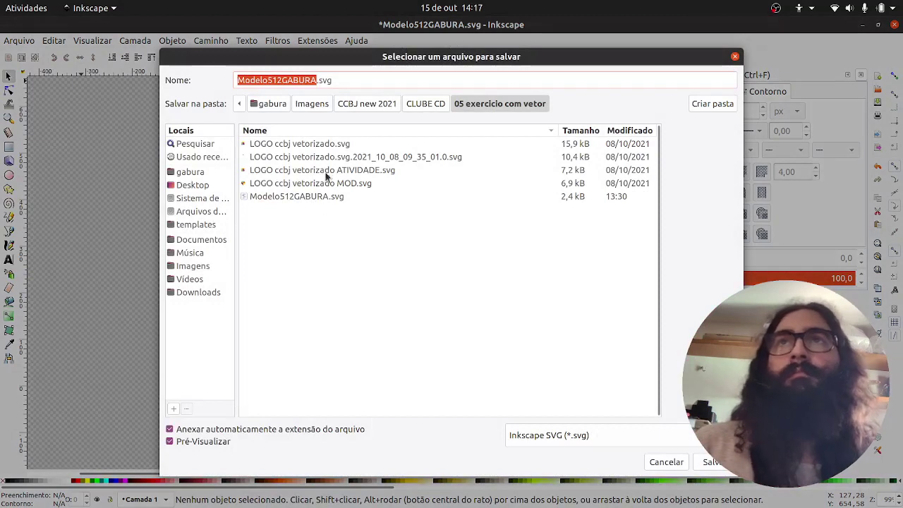
{"action": "left_click_drag", "start_coordinate": [319, 80], "coordinate": [237, 80]}
{"action": "left_click", "coordinate": [271, 80]}
{"action": "type", "text": "DesenhoGa"}
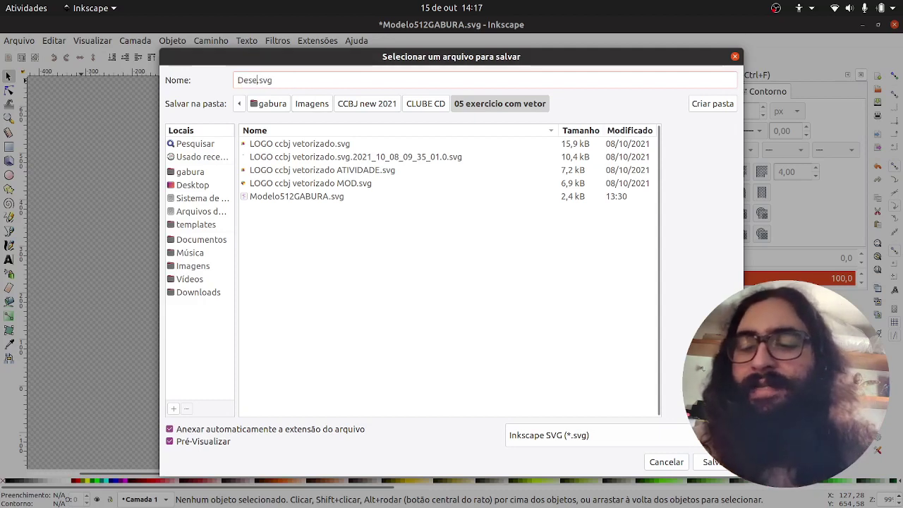
{"action": "type", "text": "buraDigital"}
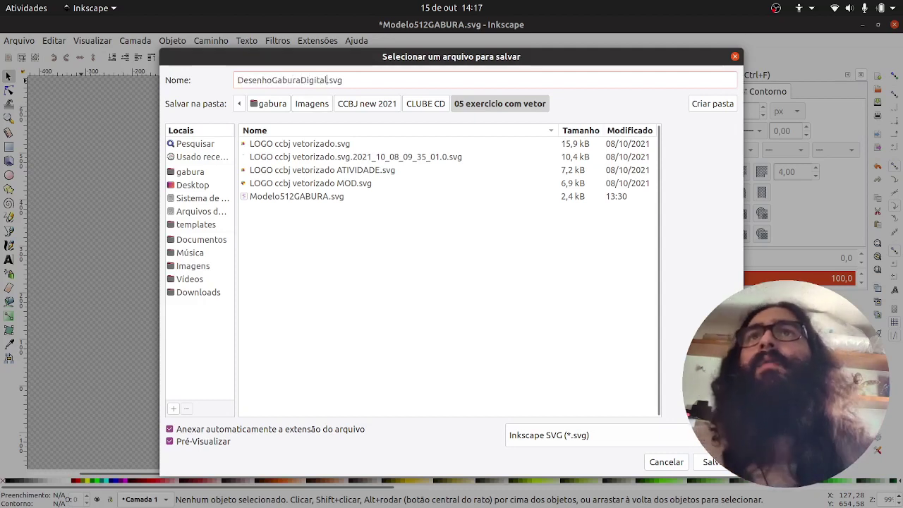
{"action": "left_click", "coordinate": [353, 84]}
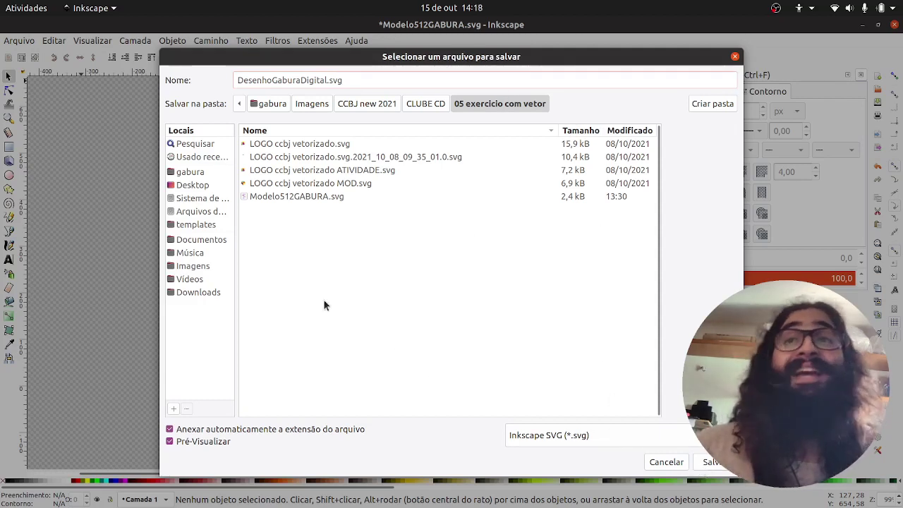
{"action": "left_click", "coordinate": [711, 463]}
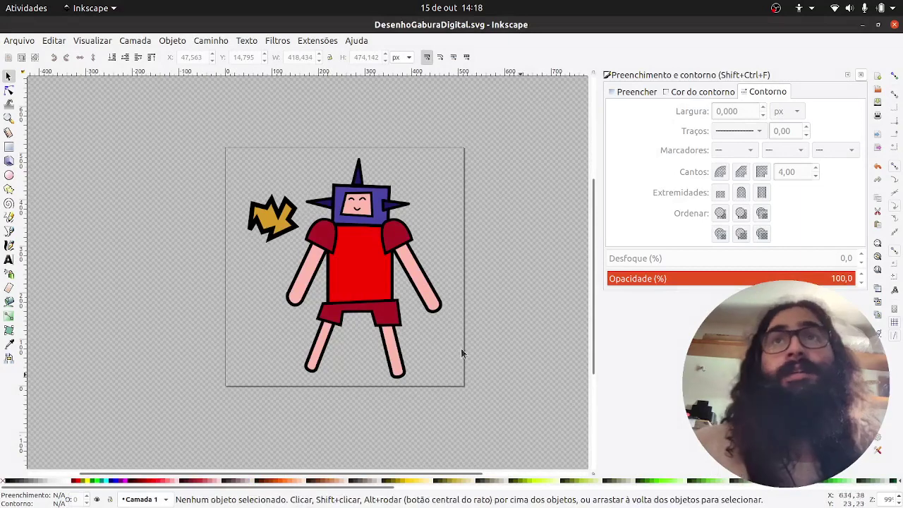
{"action": "scroll", "coordinate": [256, 208], "scroll_direction": "up", "scroll_amount": 1}
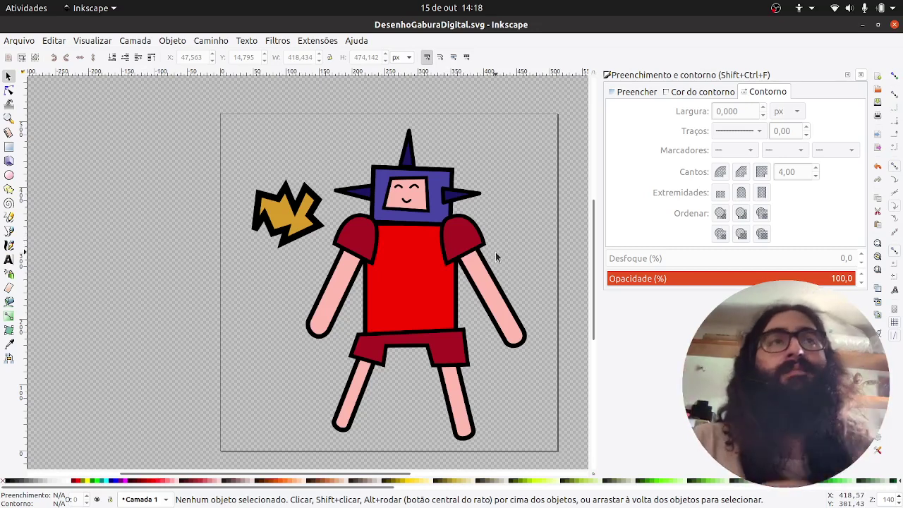
{"action": "scroll", "coordinate": [399, 283], "scroll_direction": "down", "scroll_amount": 2}
{"action": "scroll", "coordinate": [395, 297], "scroll_direction": "up", "scroll_amount": 2}
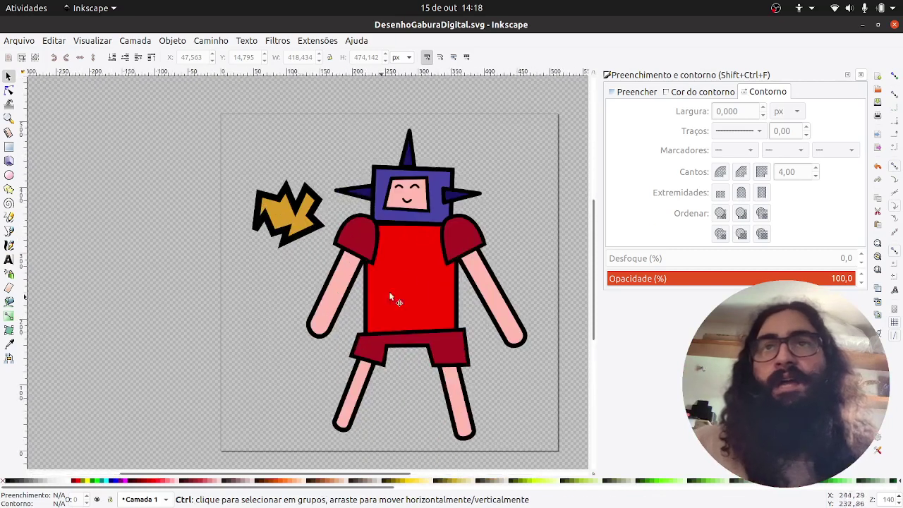
{"action": "scroll", "coordinate": [397, 274], "scroll_direction": "down", "scroll_amount": 1}
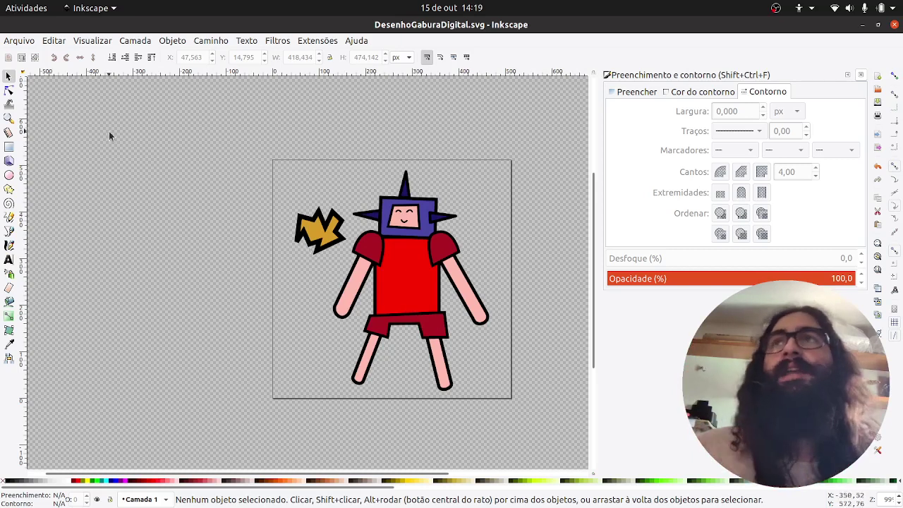
{"action": "left_click_drag", "start_coordinate": [204, 157], "coordinate": [494, 350]}
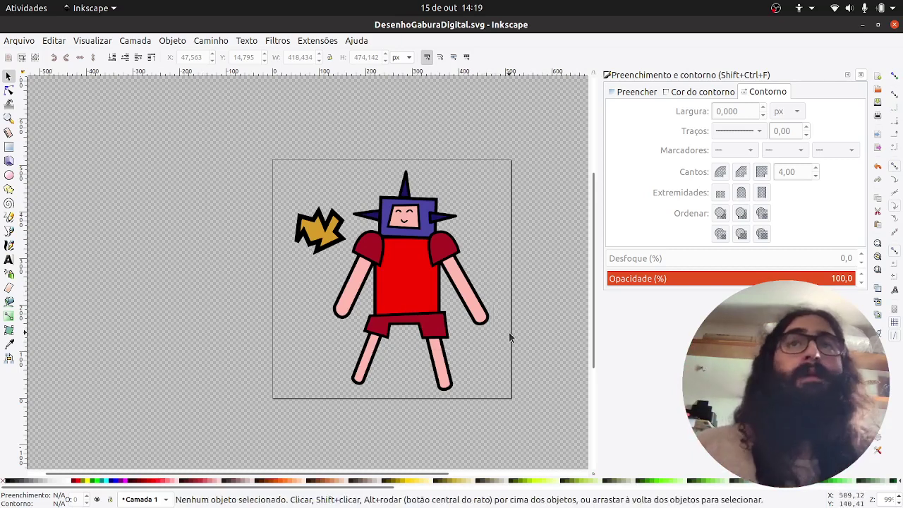
{"action": "left_click_drag", "start_coordinate": [246, 126], "coordinate": [524, 427]}
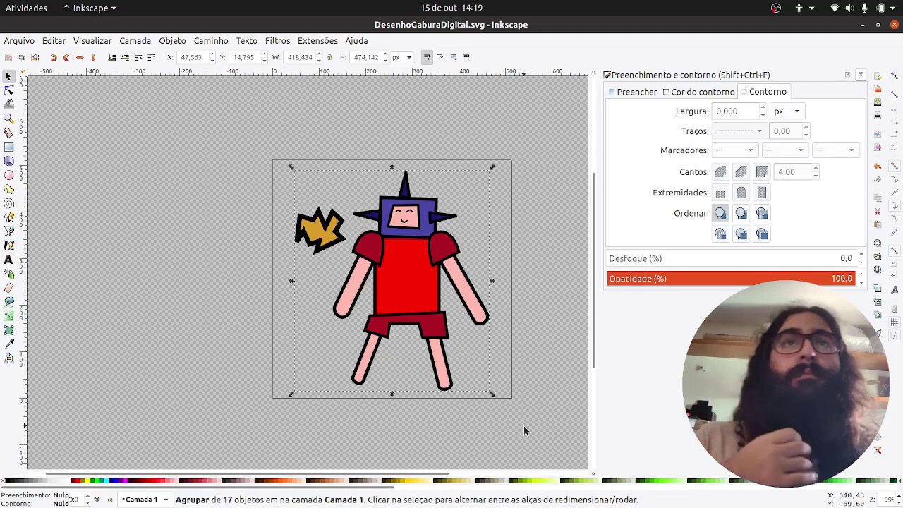
{"action": "left_click", "coordinate": [524, 430]}
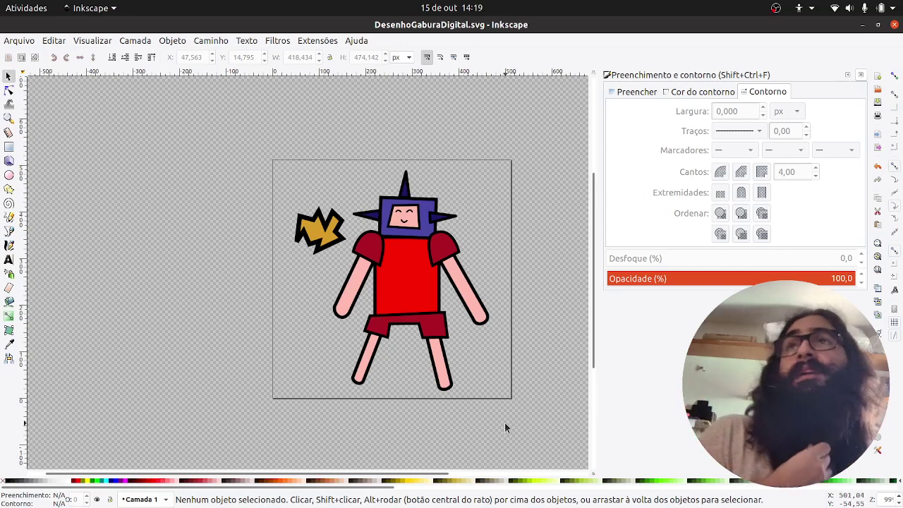
Open the PNG image export settings in a widened panel and set the export area to the whole page
{"action": "left_click", "coordinate": [18, 44]}
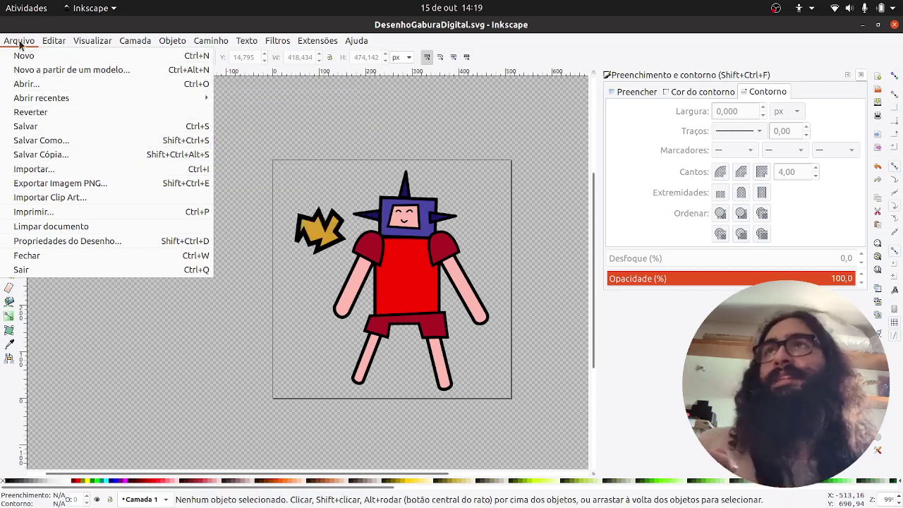
{"action": "left_click", "coordinate": [51, 184]}
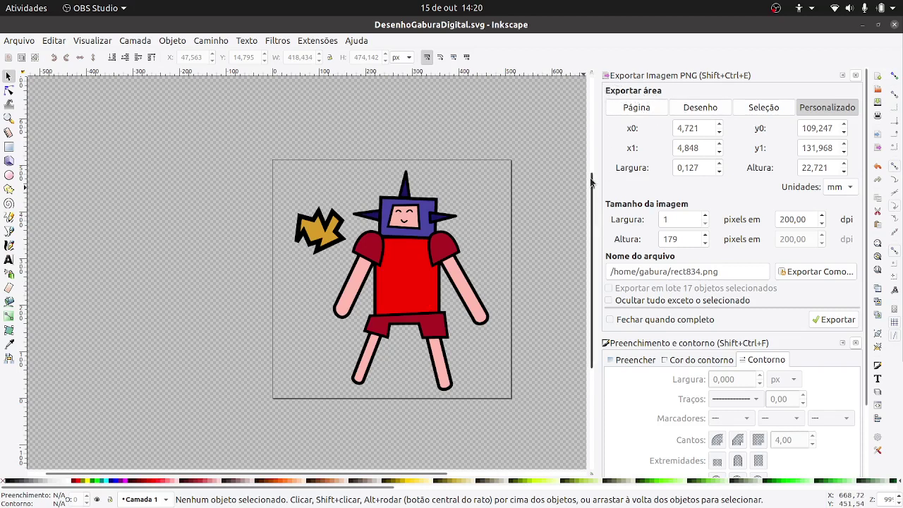
{"action": "mouse_move", "coordinate": [592, 345]}
{"action": "left_mouse_down"}
{"action": "mouse_move", "coordinate": [544, 323]}
{"action": "mouse_move", "coordinate": [437, 318]}
{"action": "mouse_move", "coordinate": [559, 314]}
{"action": "left_mouse_up"}
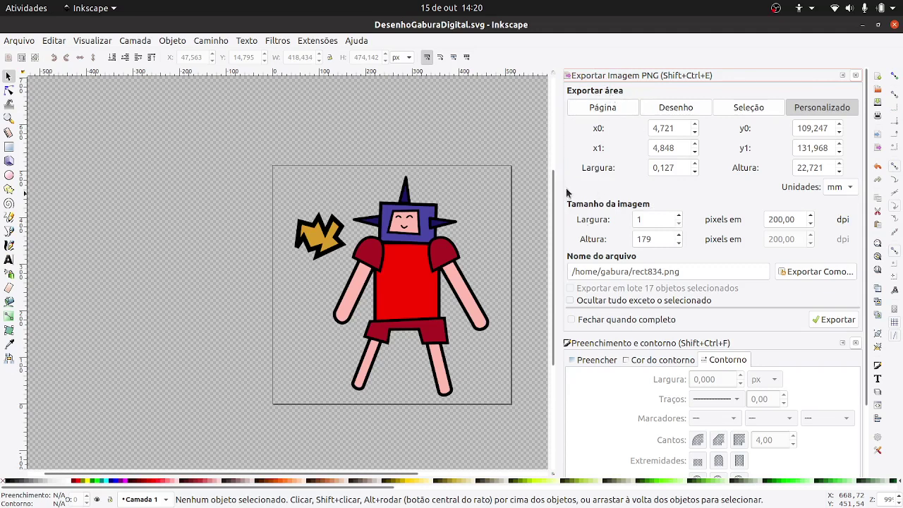
{"action": "left_click", "coordinate": [596, 110]}
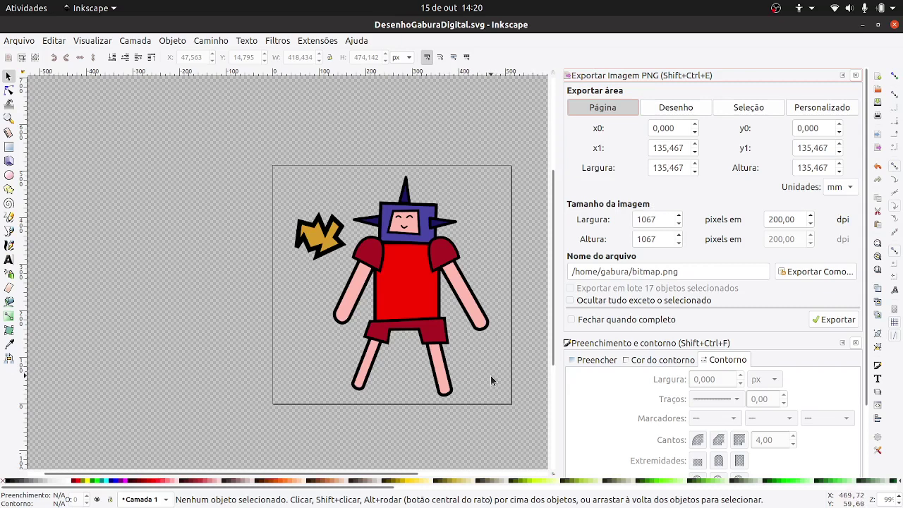
Try the drawing area as the export area and select the character group to compare the selection area
{"action": "left_click", "coordinate": [666, 109]}
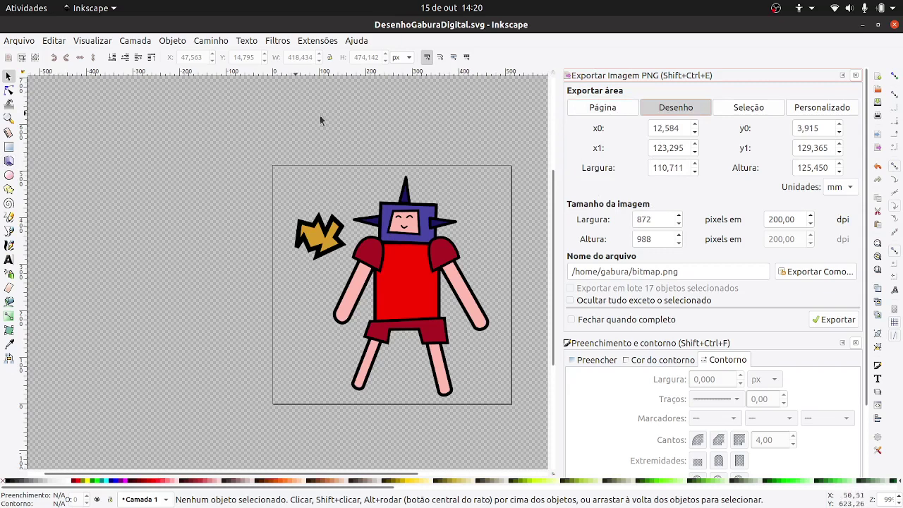
{"action": "left_click", "coordinate": [8, 175]}
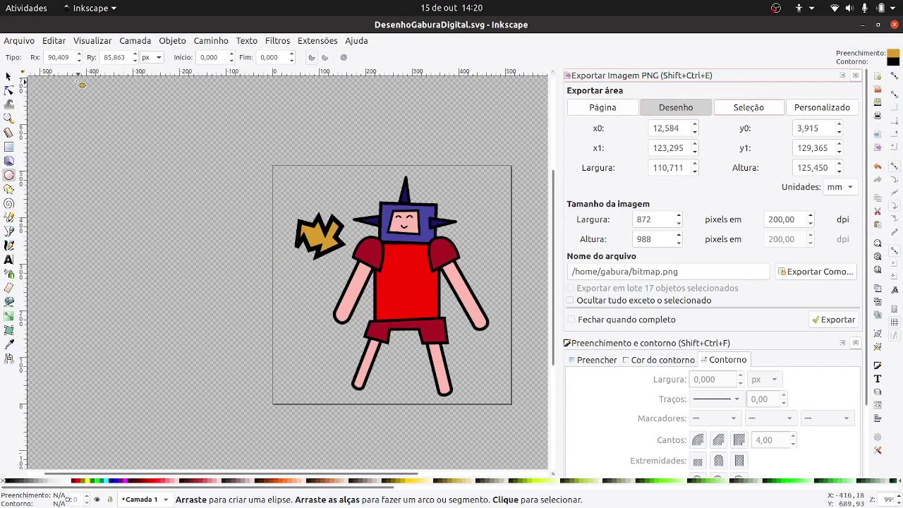
{"action": "left_click", "coordinate": [9, 77]}
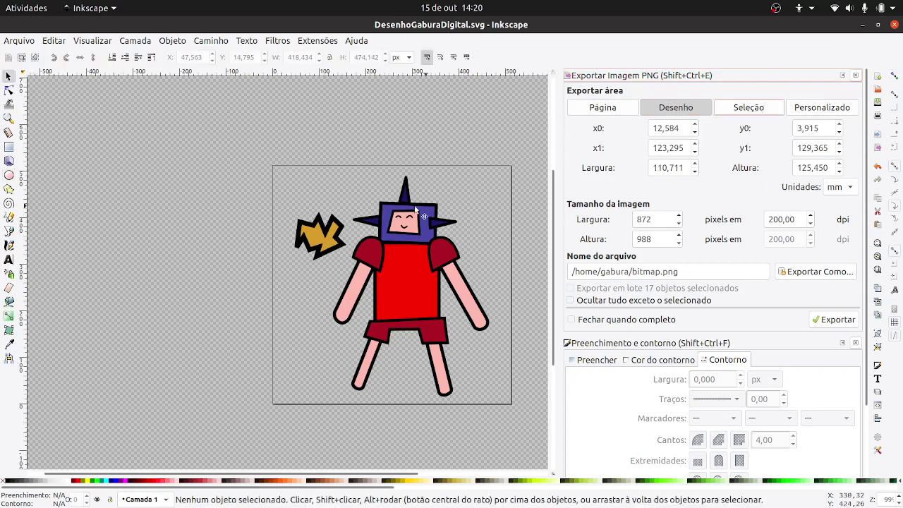
{"action": "left_click", "coordinate": [319, 239]}
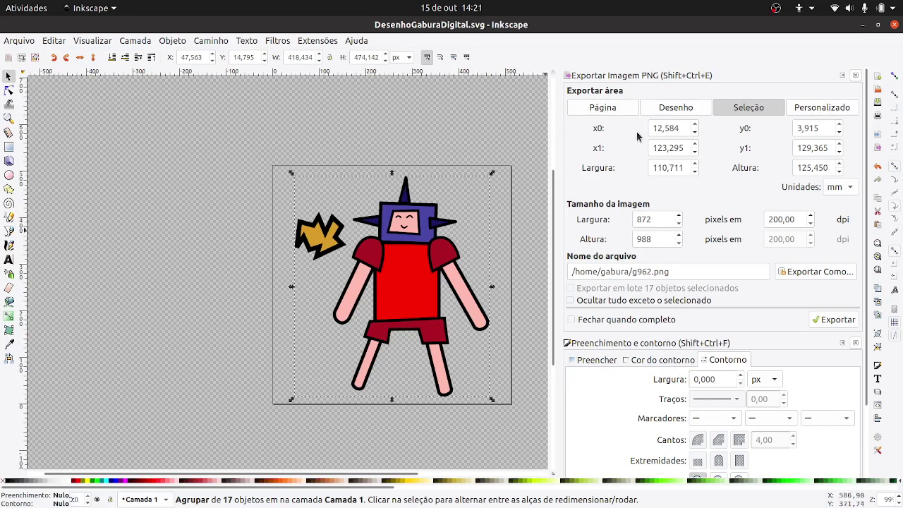
Set the export area to the page and the exported image width to 512 pixels
{"action": "left_click", "coordinate": [604, 108]}
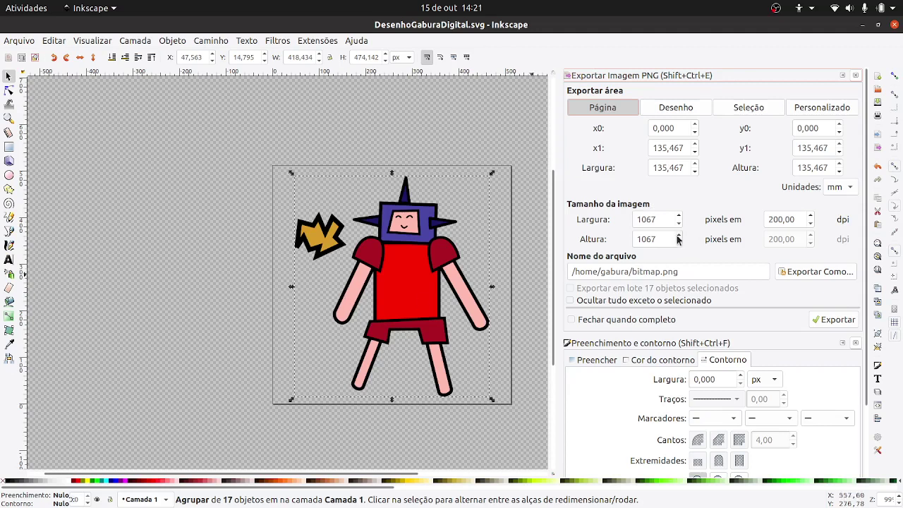
{"action": "left_click", "coordinate": [665, 238]}
{"action": "left_click_drag", "start_coordinate": [664, 218], "coordinate": [625, 221]}
{"action": "type", "text": "512"}
{"action": "left_click", "coordinate": [662, 238]}
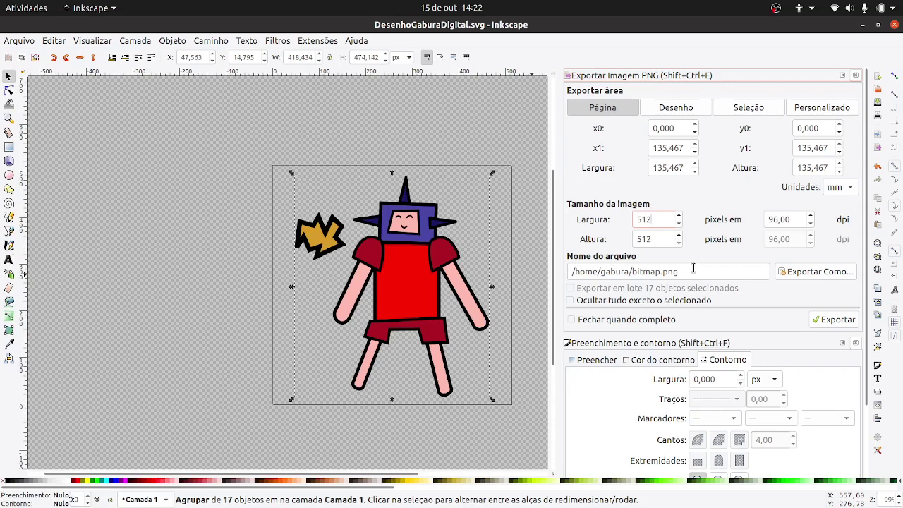
Browse for the export destination to Imagens / CCBJ new 2021 / CLUBE CD / 05 exercicio com vetor
{"action": "left_click", "coordinate": [802, 275]}
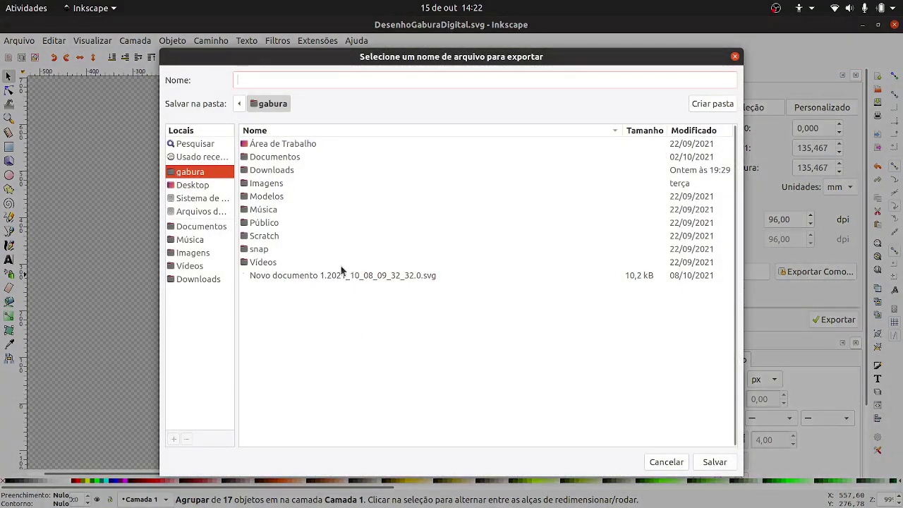
{"action": "double_click", "coordinate": [268, 185]}
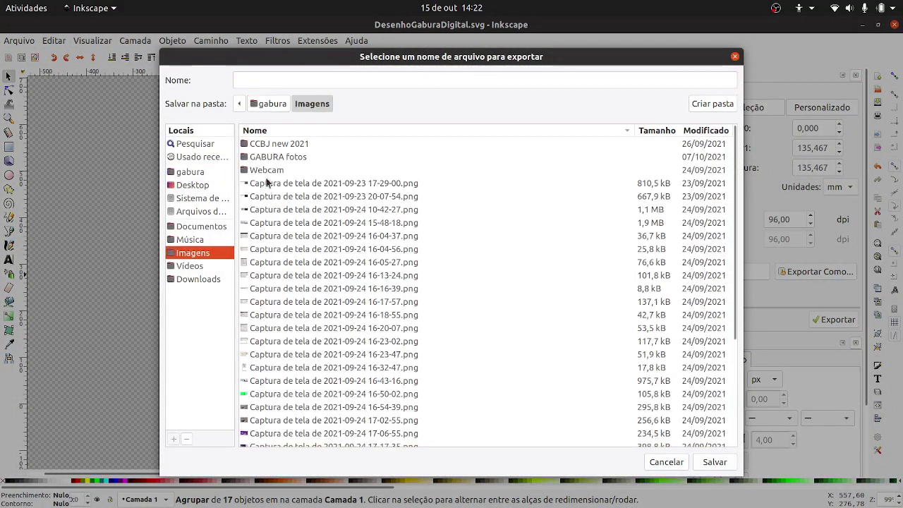
{"action": "double_click", "coordinate": [268, 145]}
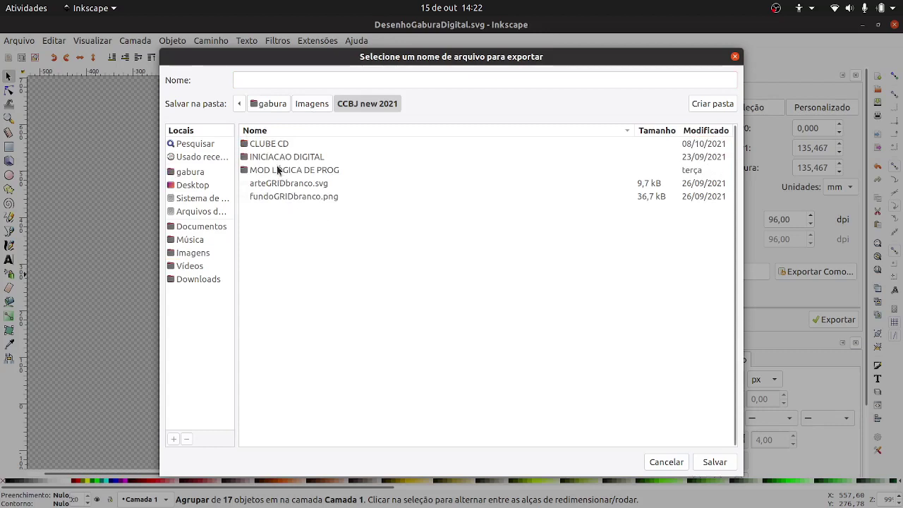
{"action": "left_click", "coordinate": [276, 145]}
{"action": "left_click", "coordinate": [282, 158]}
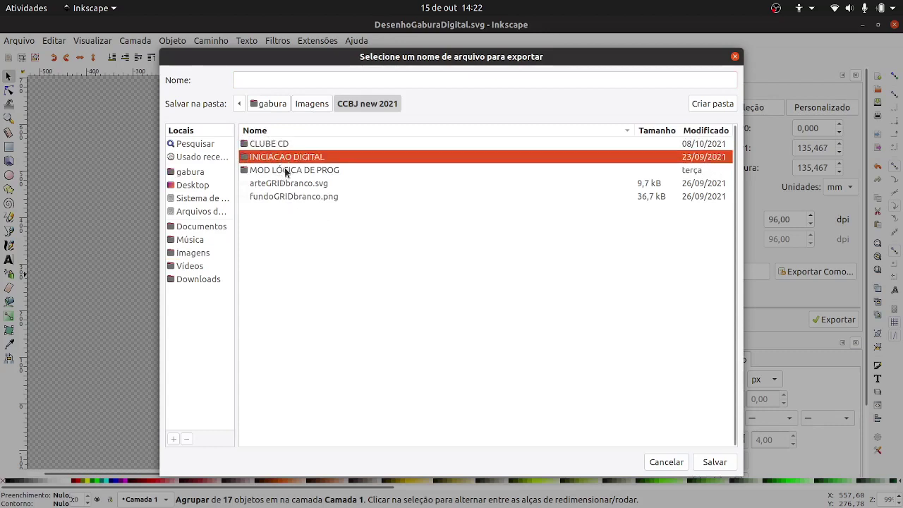
{"action": "left_click", "coordinate": [276, 144]}
{"action": "double_click", "coordinate": [276, 144]}
{"action": "double_click", "coordinate": [286, 170]}
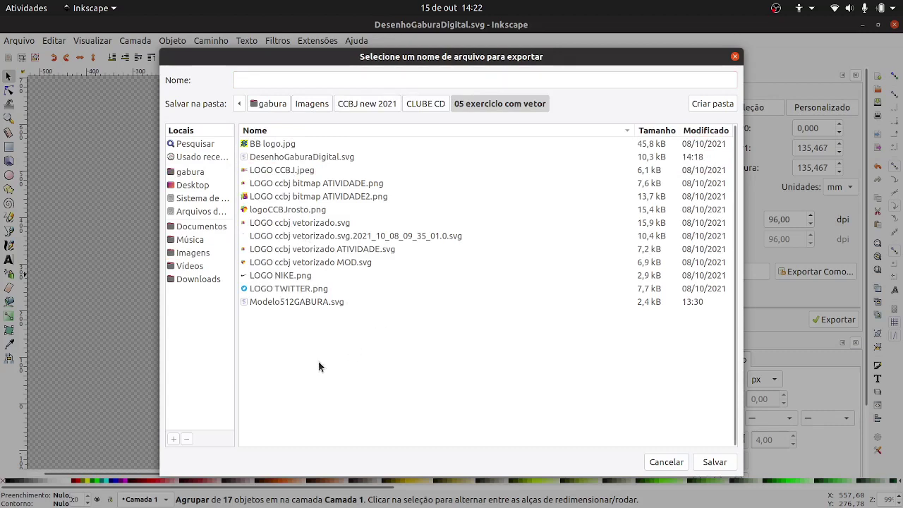
Reuse the name of DesenhoGaburaDigital.svg without its extension as the export file name and accept it
{"action": "left_click", "coordinate": [294, 157]}
{"action": "left_click", "coordinate": [343, 80]}
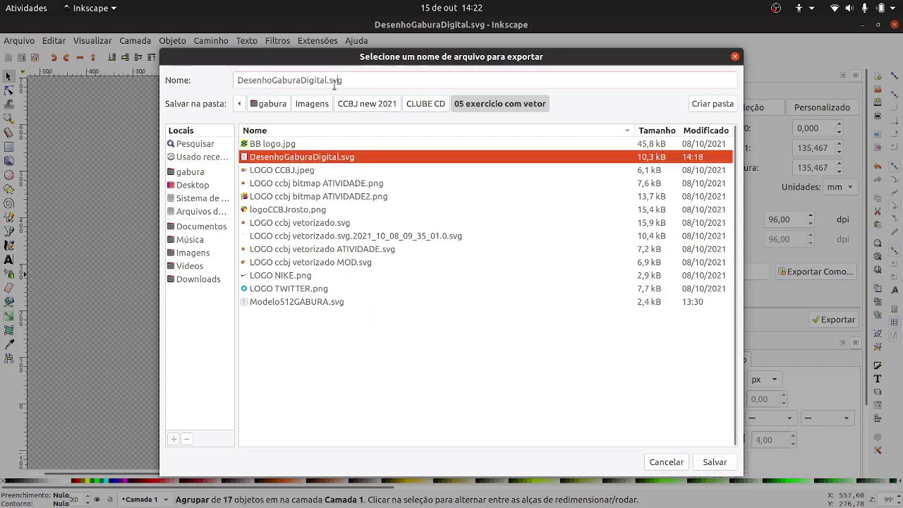
{"action": "double_click", "coordinate": [343, 80]}
{"action": "key", "text": "BackSpace"}
{"action": "key", "text": "BackSpace"}
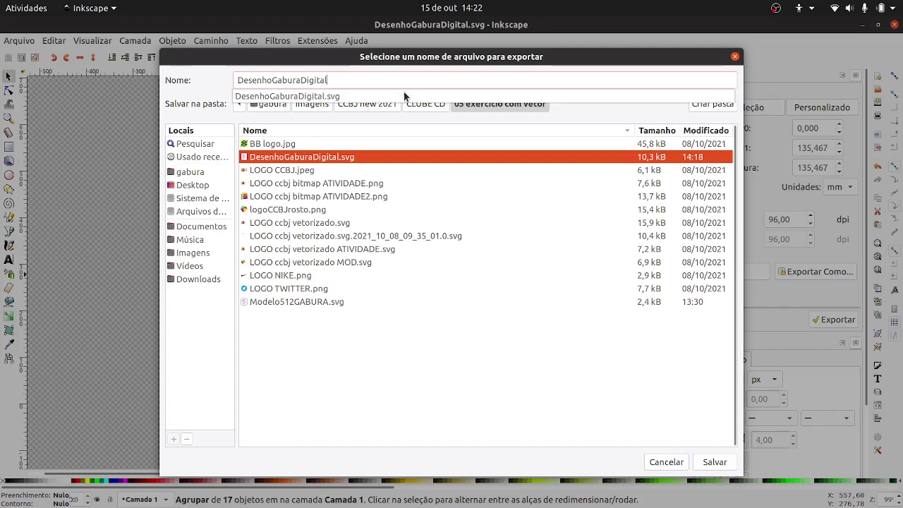
{"action": "left_click", "coordinate": [244, 78]}
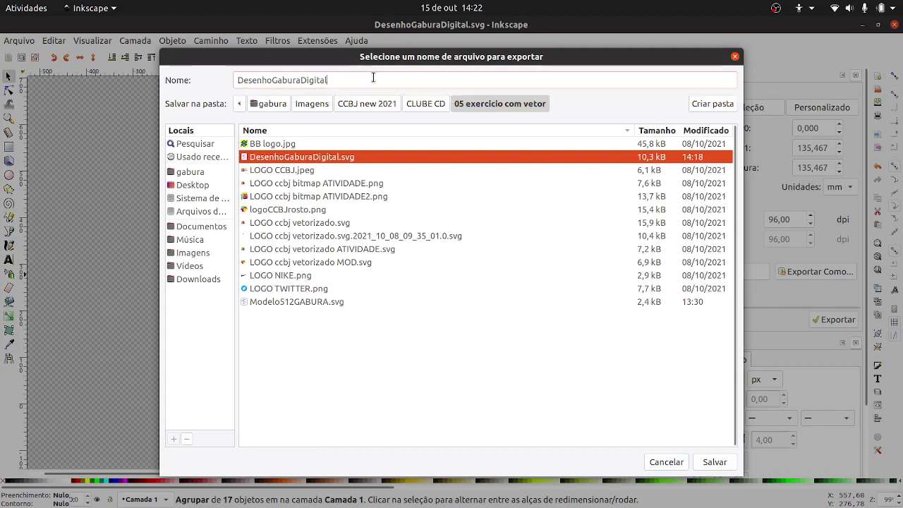
{"action": "left_click_drag", "start_coordinate": [324, 78], "coordinate": [230, 79]}
{"action": "left_click", "coordinate": [360, 80]}
{"action": "left_click_drag", "start_coordinate": [330, 80], "coordinate": [251, 79]}
{"action": "left_click", "coordinate": [388, 82]}
{"action": "left_click", "coordinate": [714, 463]}
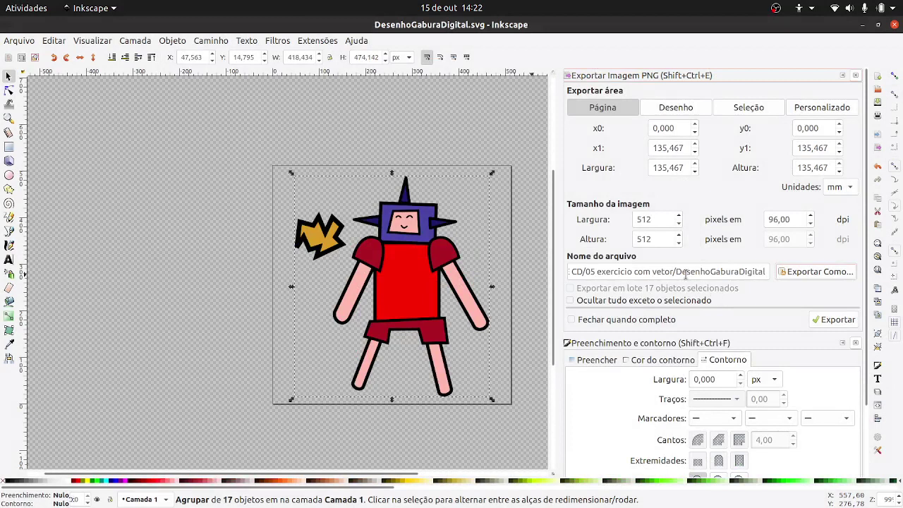
Add the extension .png to the export file name
{"action": "left_click_drag", "start_coordinate": [686, 275], "coordinate": [768, 278]}
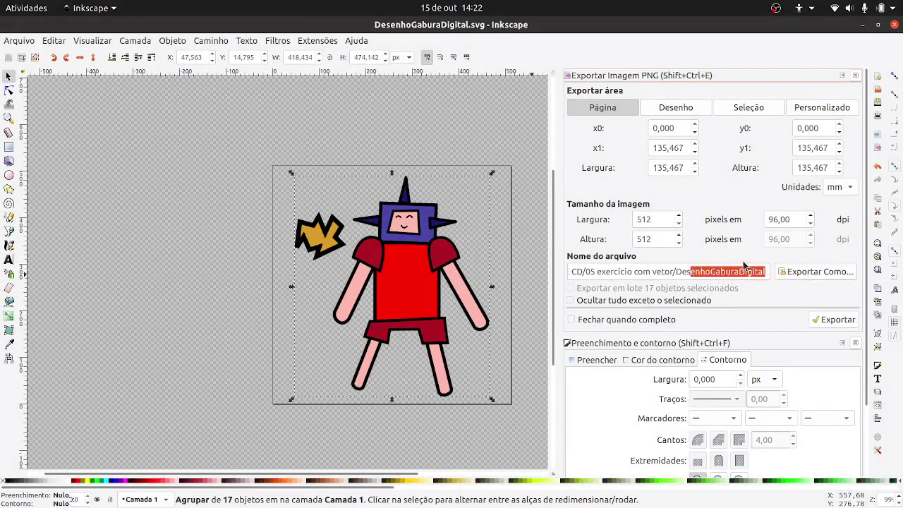
{"action": "left_click", "coordinate": [763, 271]}
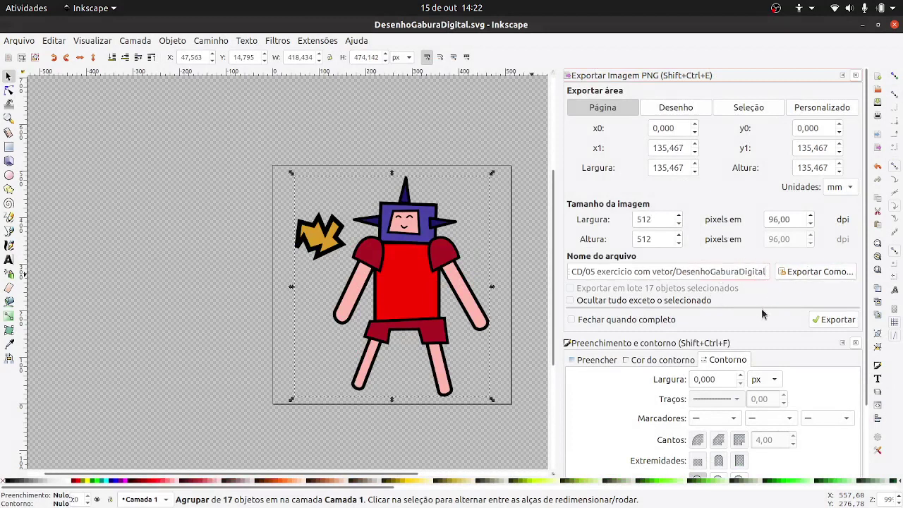
{"action": "type", "text": "."}
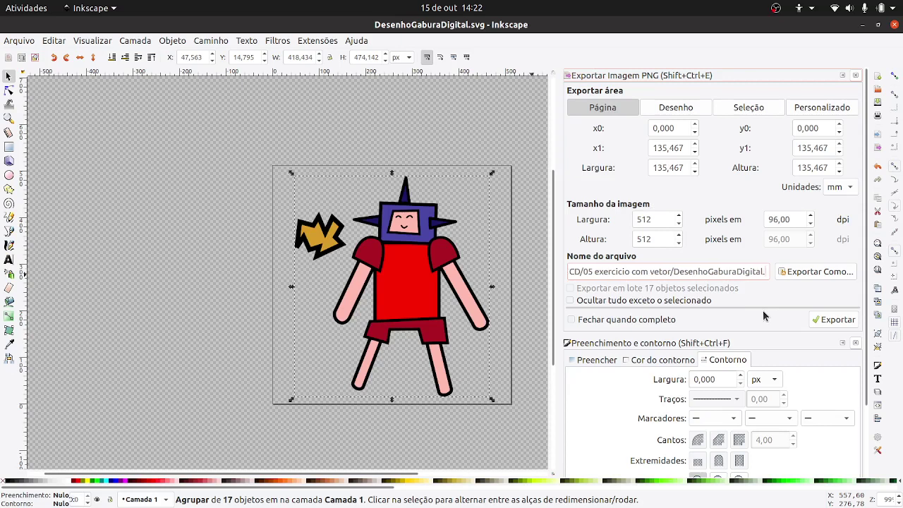
{"action": "type", "text": "png"}
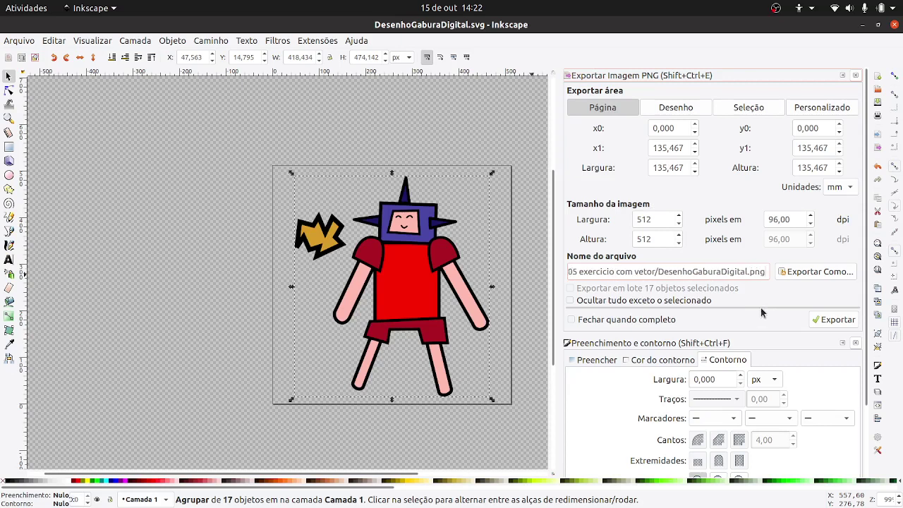
Choose DesenhoGaburaDigital.png in the folder 05 exercicio com vetor as the export file and export the image
{"action": "left_click", "coordinate": [805, 272]}
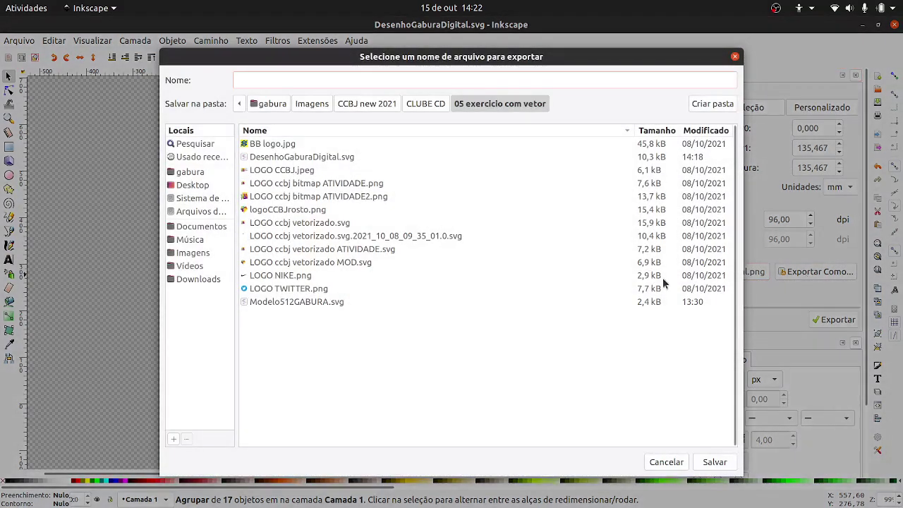
{"action": "left_click", "coordinate": [294, 156]}
{"action": "left_click", "coordinate": [353, 80]}
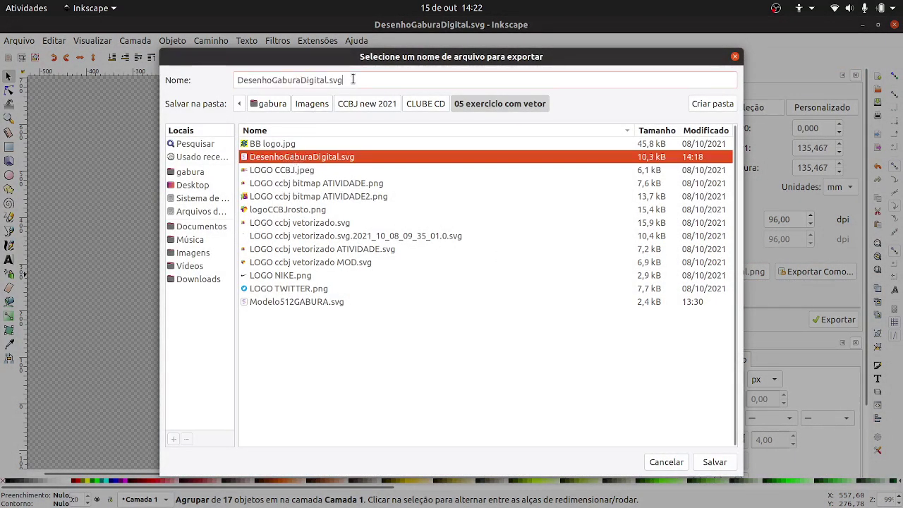
{"action": "left_click_drag", "start_coordinate": [353, 79], "coordinate": [327, 79]}
{"action": "key", "text": "BackSpace"}
{"action": "type", "text": "png"}
{"action": "left_click", "coordinate": [715, 462]}
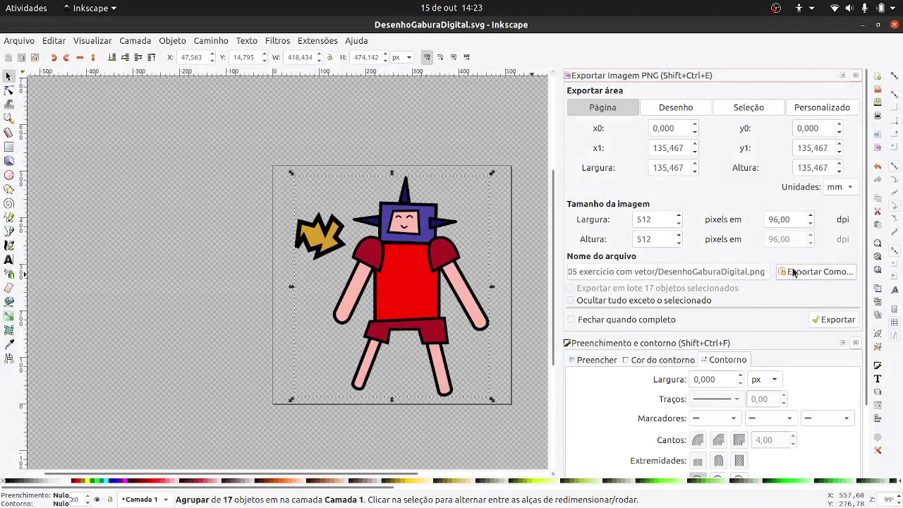
{"action": "left_click", "coordinate": [832, 320]}
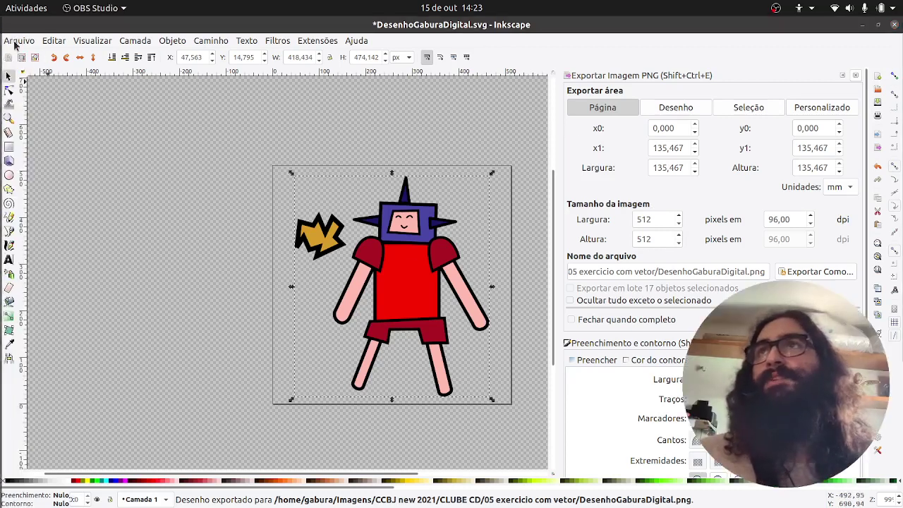
Switch to the Scratch project Untitled-82 in Chromium, show its code area and delete the sprite Ator1
{"action": "left_click_drag", "start_coordinate": [22, 40], "coordinate": [20, 39]}
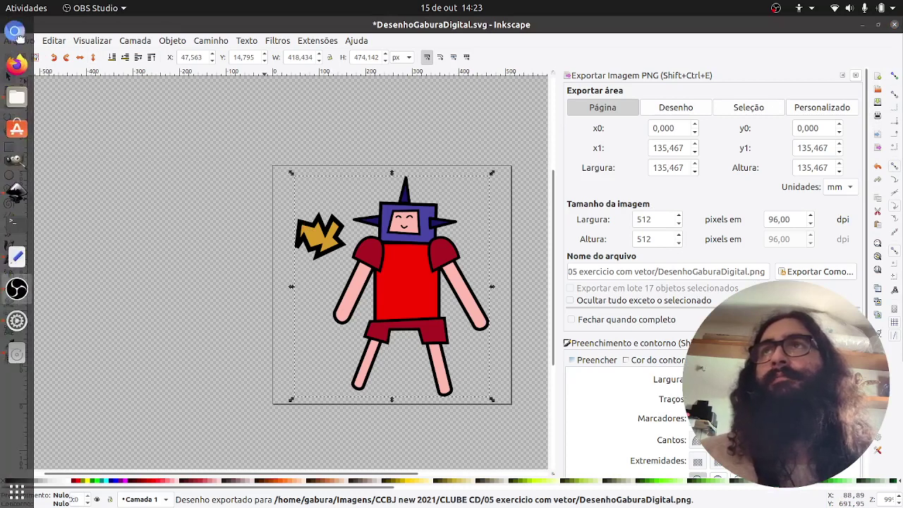
{"action": "left_click", "coordinate": [7, 41]}
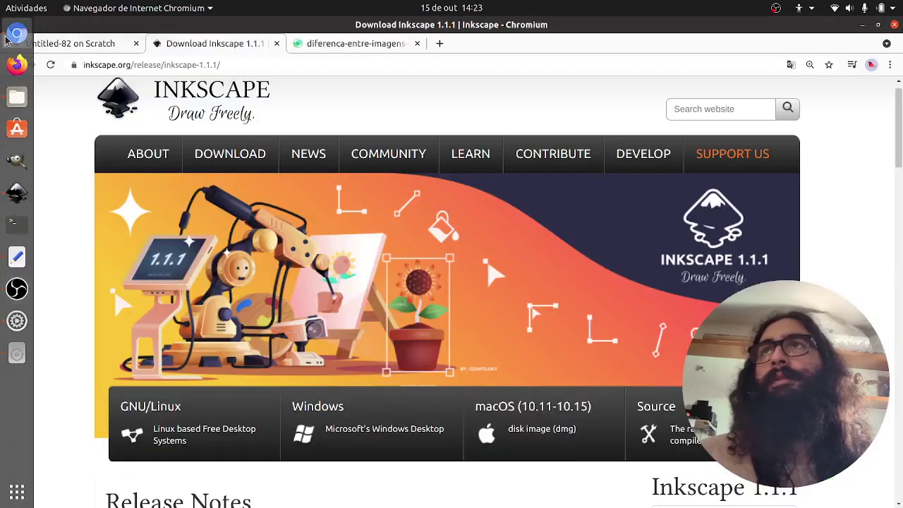
{"action": "left_click", "coordinate": [102, 42]}
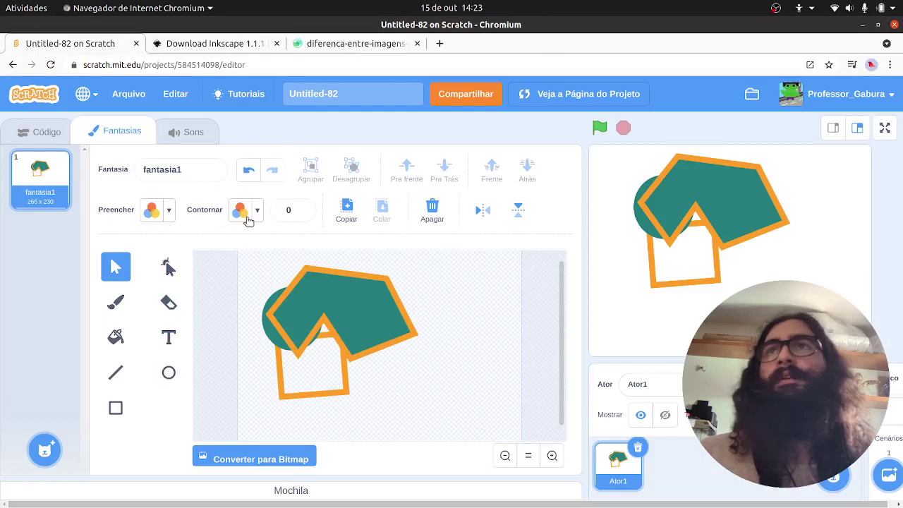
{"action": "left_click", "coordinate": [31, 131]}
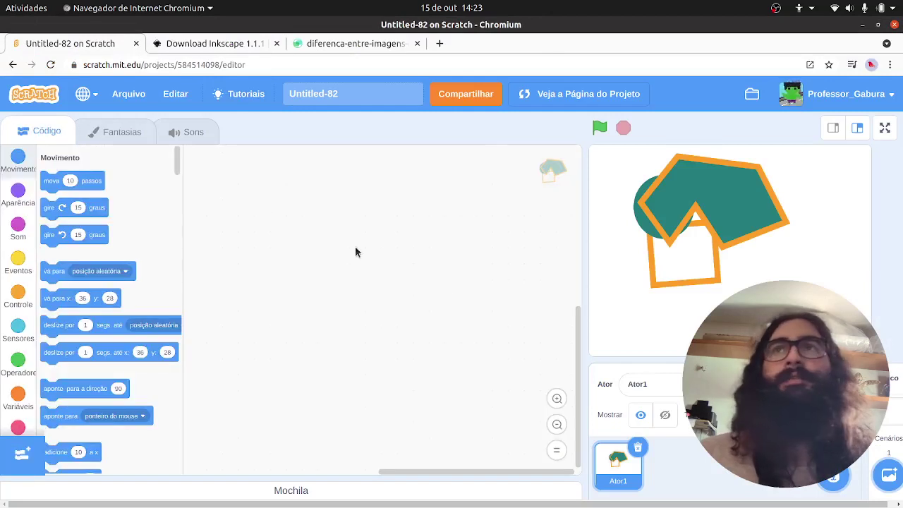
{"action": "left_click", "coordinate": [637, 449]}
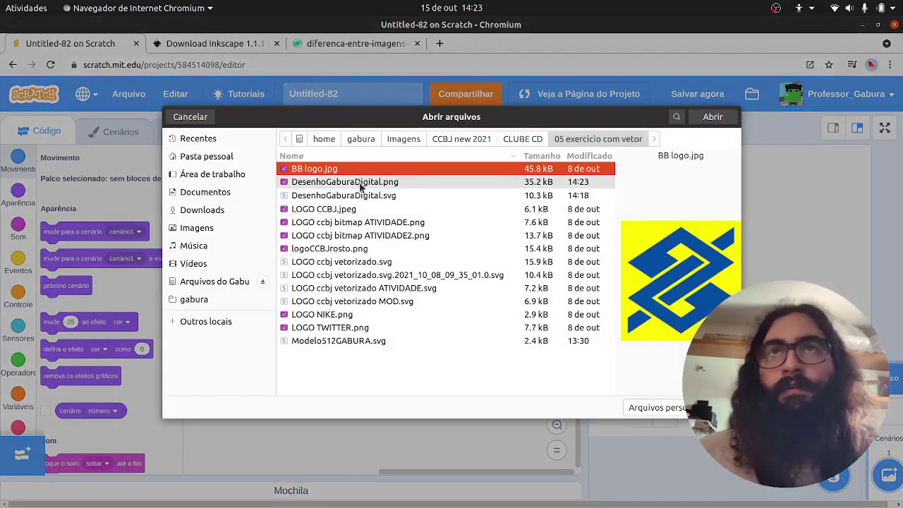
Upload DesenhoGaburaDigital.svg as a new sprite and show its costume in the costume editor
{"action": "left_click", "coordinate": [355, 194]}
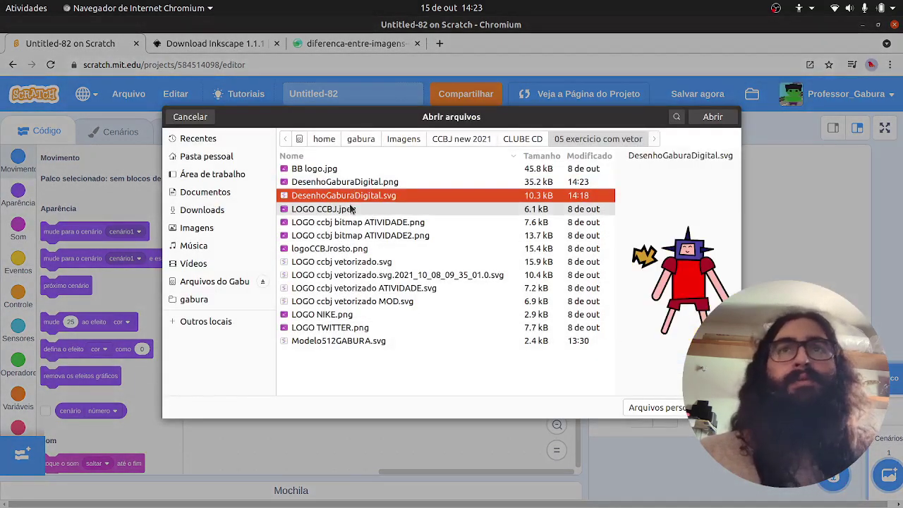
{"action": "left_click", "coordinate": [711, 117]}
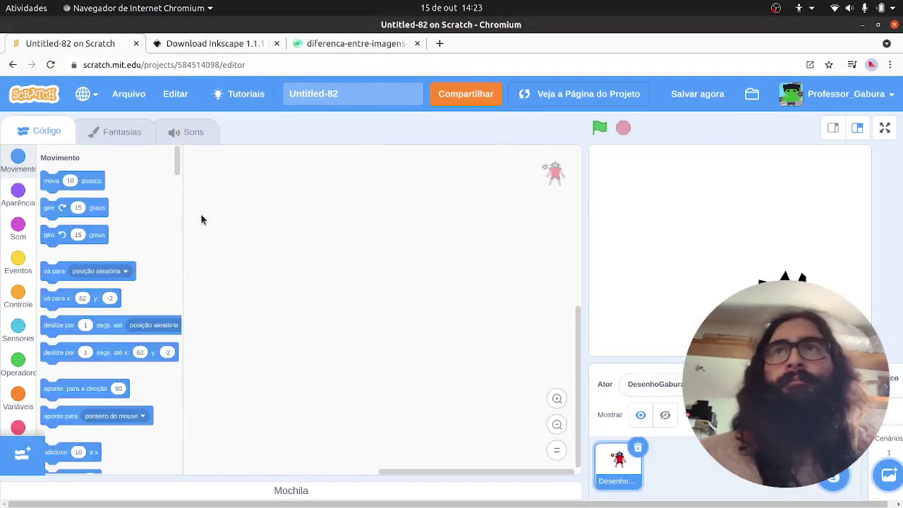
{"action": "left_click", "coordinate": [118, 140]}
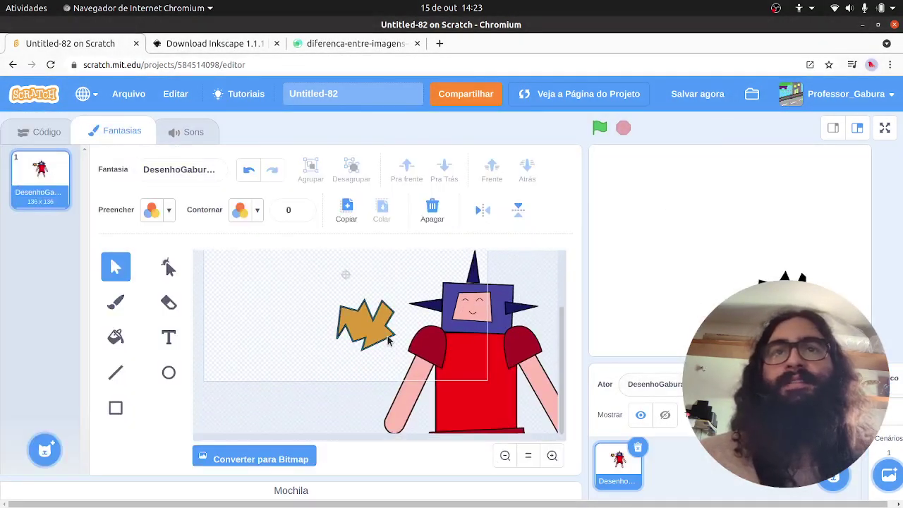
{"action": "left_click", "coordinate": [505, 456]}
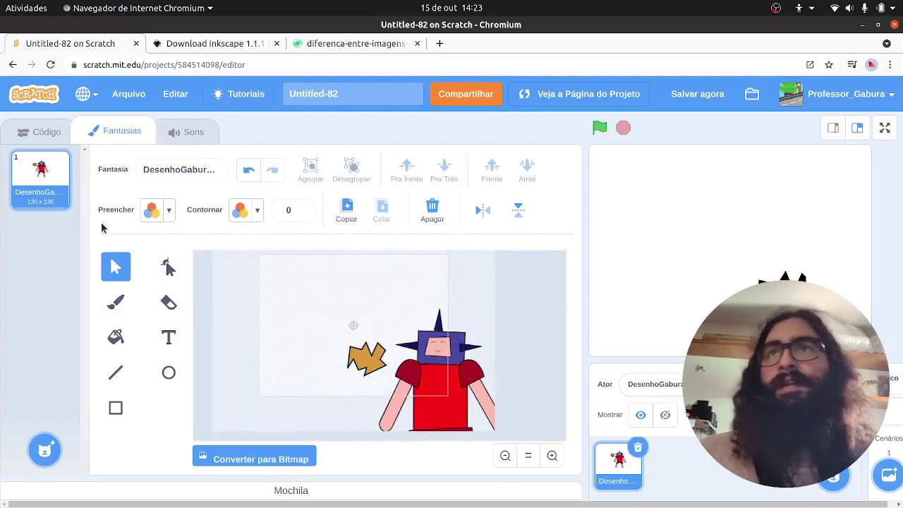
{"action": "left_click", "coordinate": [367, 361]}
{"action": "left_click_drag", "start_coordinate": [268, 287], "coordinate": [512, 432]}
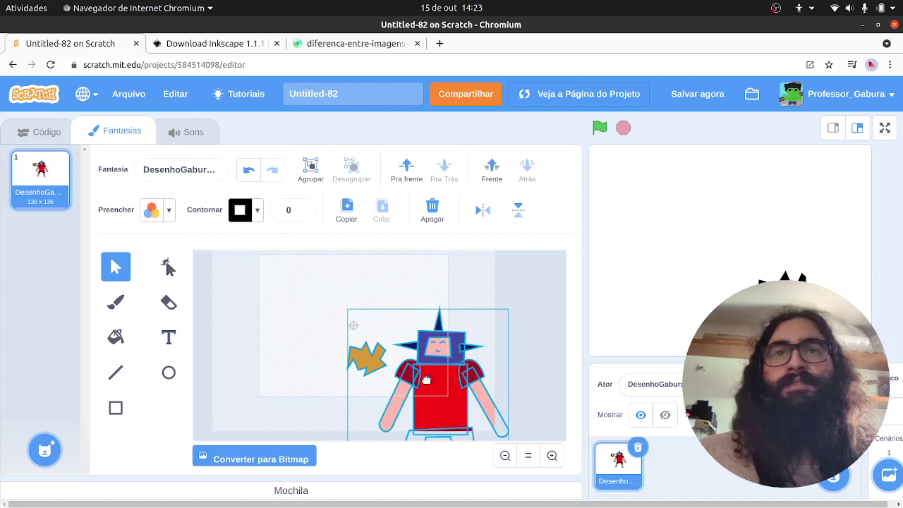
{"action": "left_click_drag", "start_coordinate": [466, 405], "coordinate": [364, 347]}
{"action": "key", "text": "ctrl+z"}
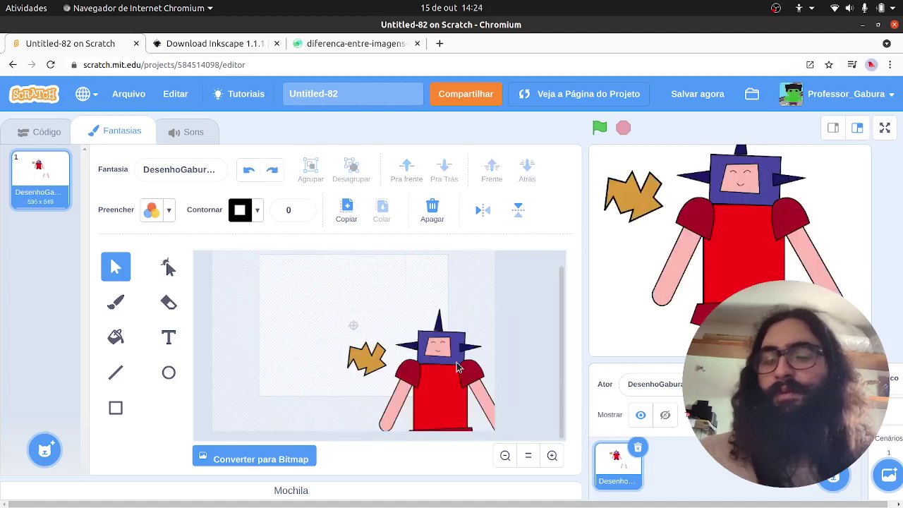
Select the whole character, scale it to about 300 x 341 and centre it on the costume canvas
{"action": "left_click_drag", "start_coordinate": [286, 273], "coordinate": [520, 417]}
{"action": "left_click_drag", "start_coordinate": [442, 388], "coordinate": [386, 374]}
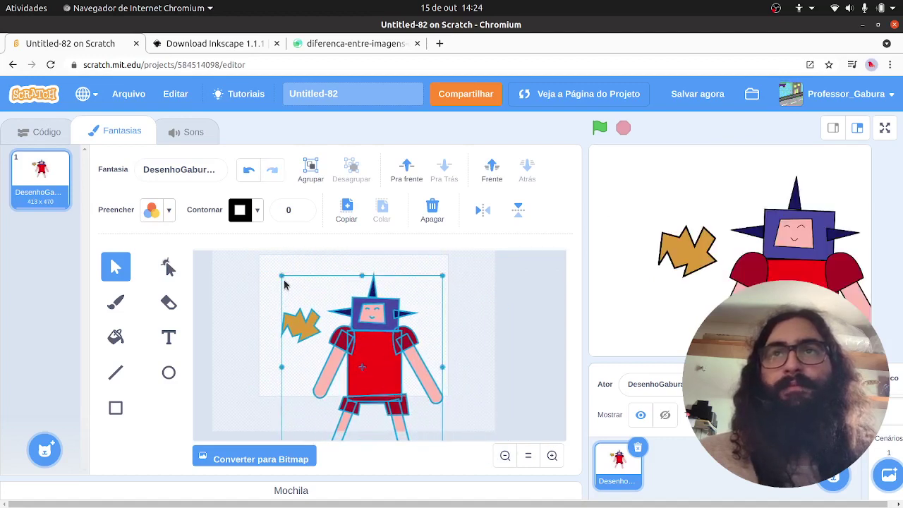
{"action": "left_click_drag", "start_coordinate": [282, 276], "coordinate": [330, 271]}
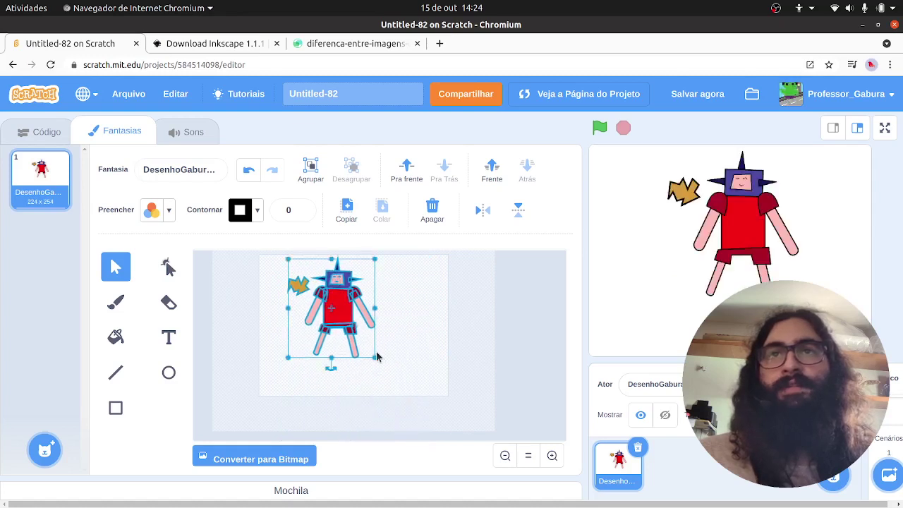
{"action": "left_click_drag", "start_coordinate": [376, 358], "coordinate": [404, 392]}
{"action": "left_click_drag", "start_coordinate": [361, 340], "coordinate": [367, 338]}
{"action": "left_click_drag", "start_coordinate": [367, 342], "coordinate": [362, 339]}
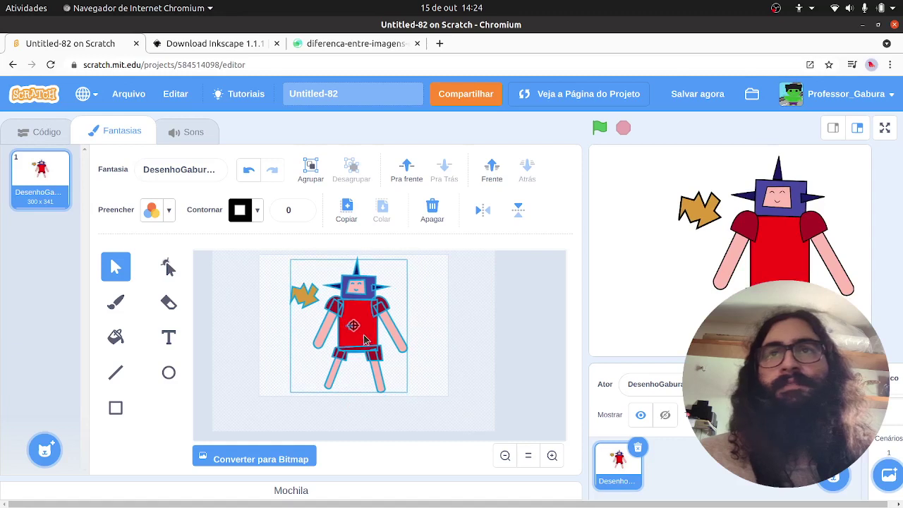
{"action": "left_click", "coordinate": [449, 365]}
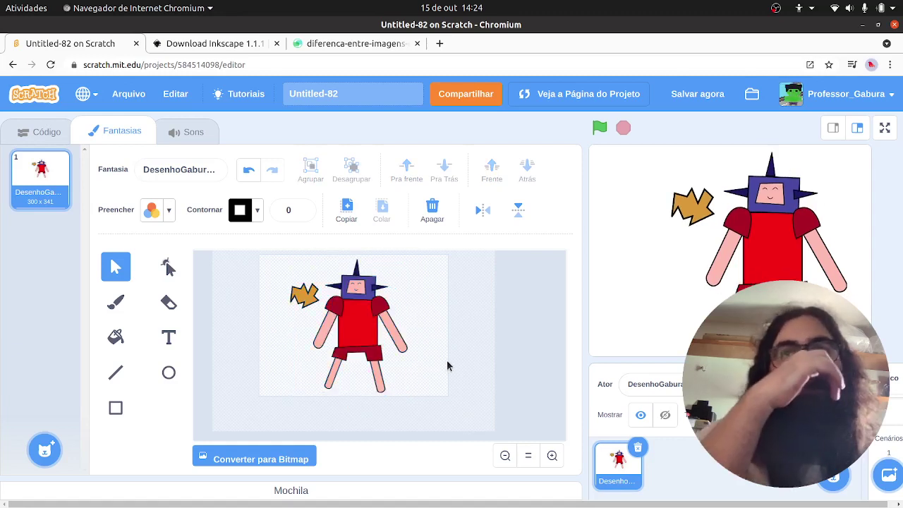
Recolour the lightning bolt beside the character red by setting its fill hue to 0
{"action": "left_click", "coordinate": [552, 454]}
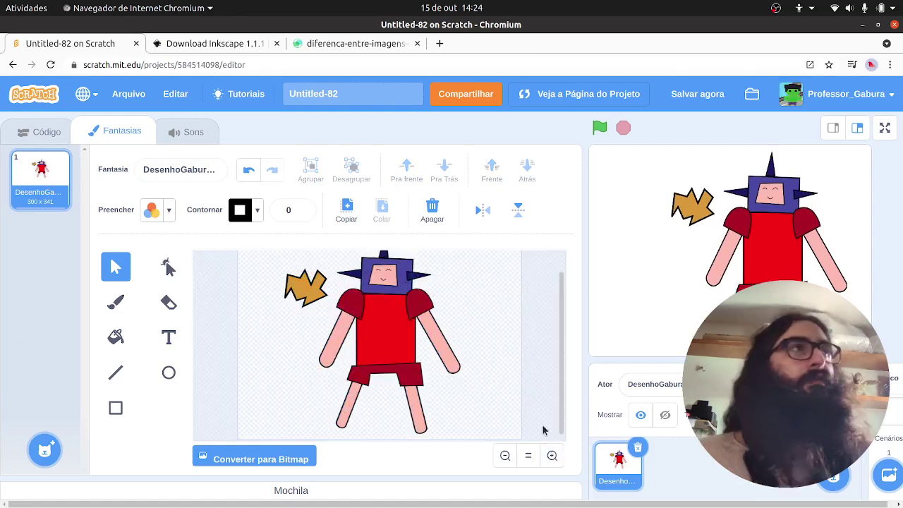
{"action": "scroll", "coordinate": [516, 374], "scroll_direction": "up", "scroll_amount": 1}
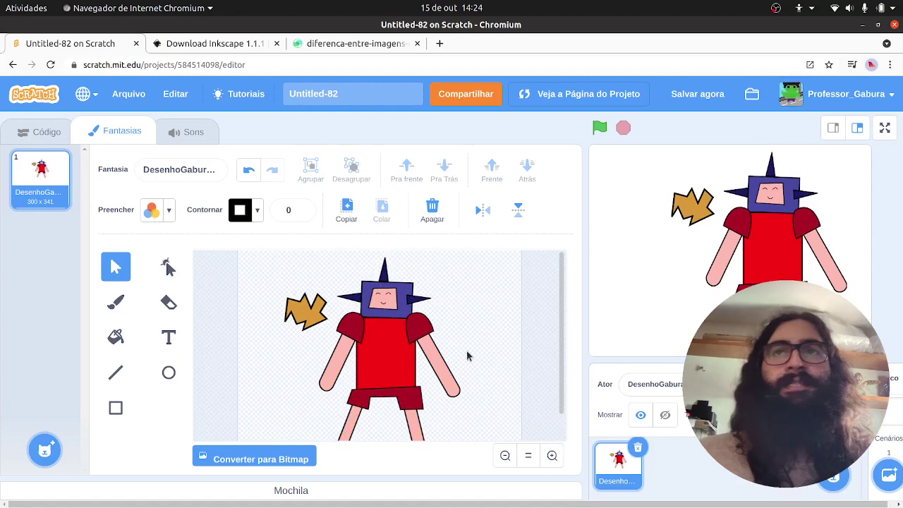
{"action": "left_click", "coordinate": [308, 331]}
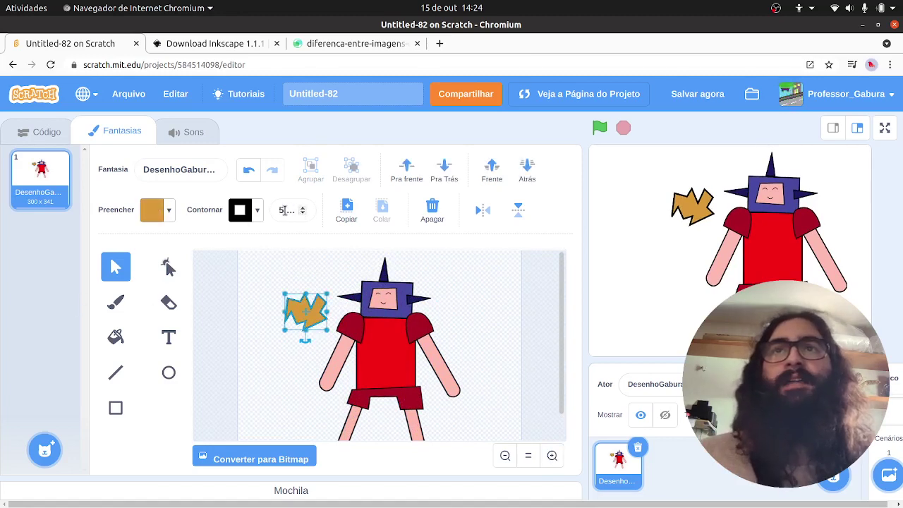
{"action": "left_click", "coordinate": [152, 210]}
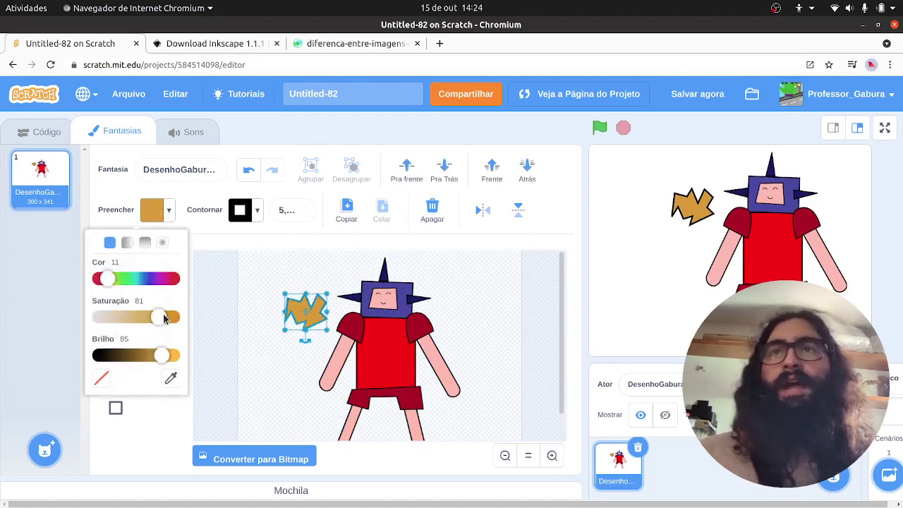
{"action": "left_click_drag", "start_coordinate": [109, 278], "coordinate": [93, 278]}
{"action": "left_click", "coordinate": [266, 325]}
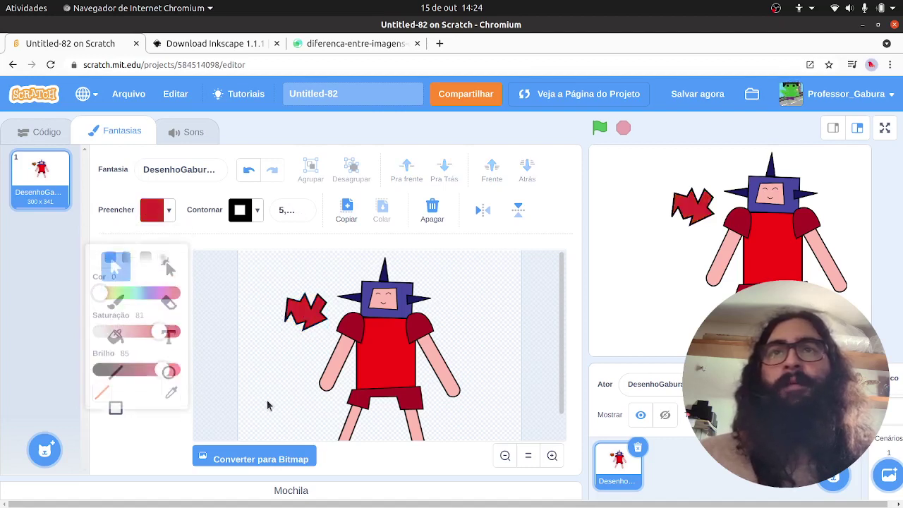
Select both arms, both legs and the face together and raise their fill saturation to a stronger red
{"action": "left_click", "coordinate": [438, 360]}
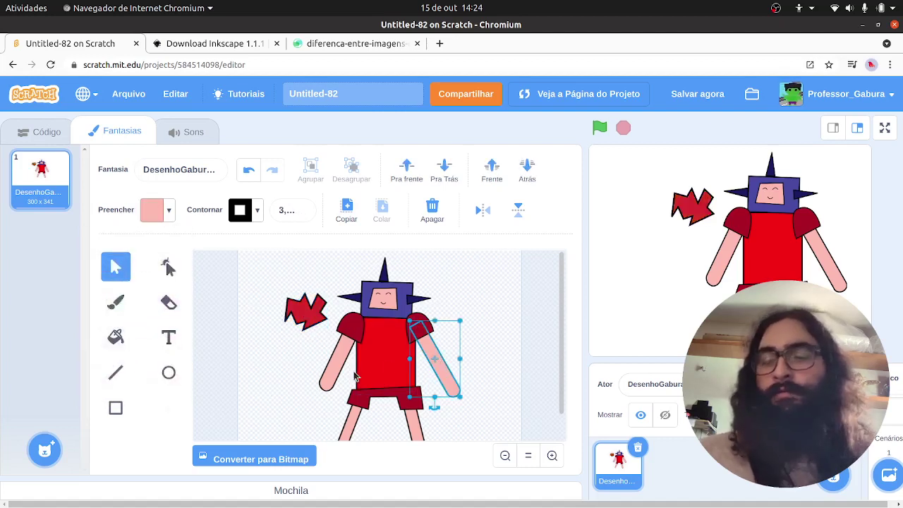
{"action": "left_click", "coordinate": [332, 367], "text": "shift"}
{"action": "left_click", "coordinate": [354, 423], "text": "shift"}
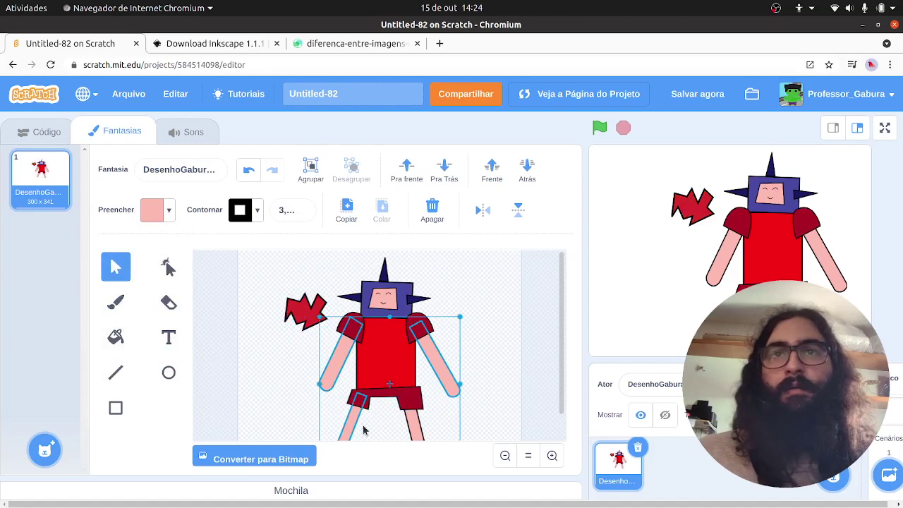
{"action": "left_click", "coordinate": [415, 425], "text": "shift"}
{"action": "left_click", "coordinate": [392, 303], "text": "shift"}
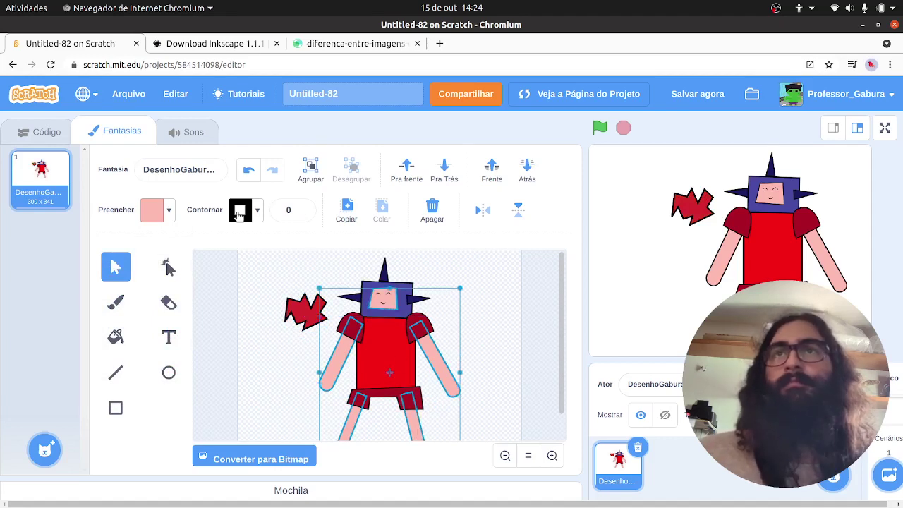
{"action": "left_click", "coordinate": [168, 211]}
{"action": "left_click_drag", "start_coordinate": [128, 322], "coordinate": [154, 319]}
{"action": "left_click", "coordinate": [282, 363]}
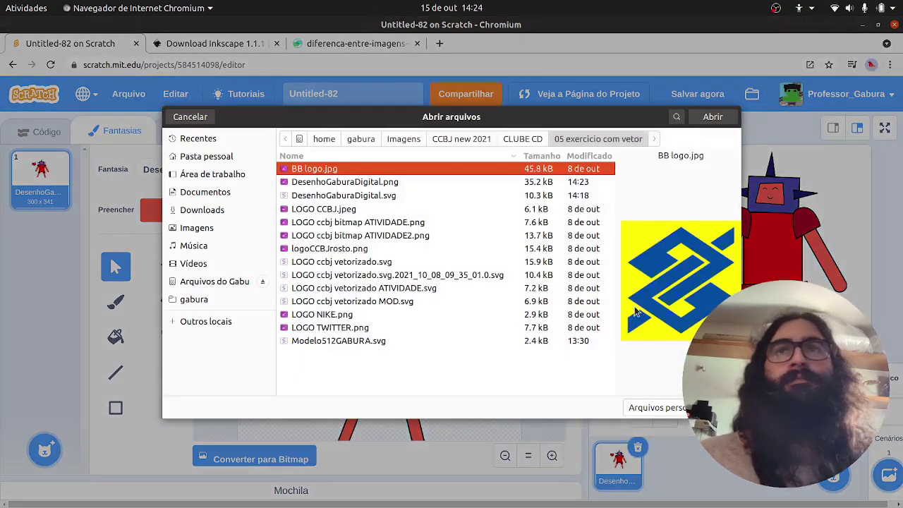
Upload DesenhoGaburaDigital.png as a second sprite and move it on the stage to about x -122, y -38
{"action": "left_click", "coordinate": [360, 184]}
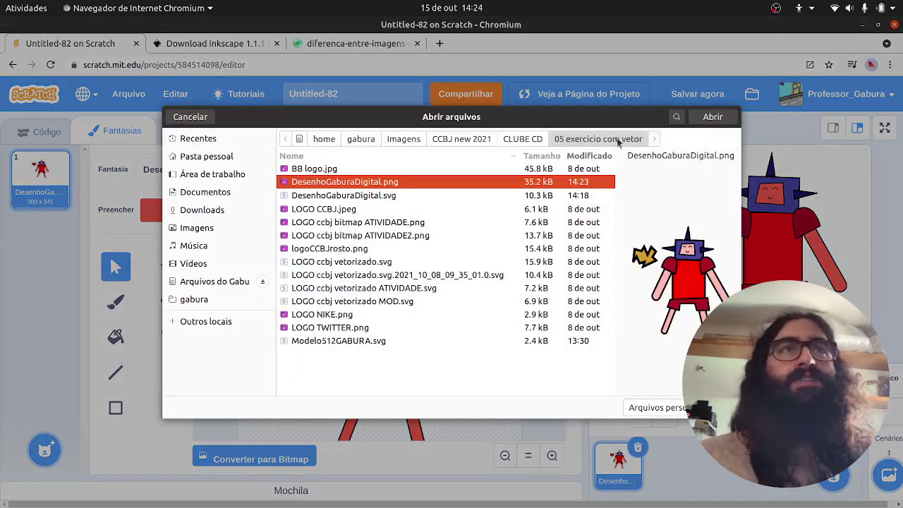
{"action": "left_click", "coordinate": [714, 119]}
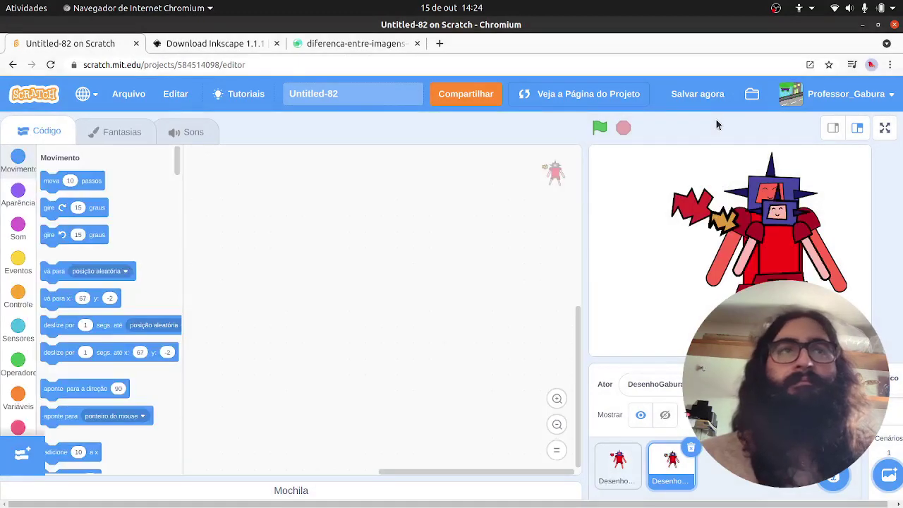
{"action": "left_click_drag", "start_coordinate": [767, 256], "coordinate": [649, 242]}
{"action": "left_click_drag", "start_coordinate": [676, 302], "coordinate": [682, 338]}
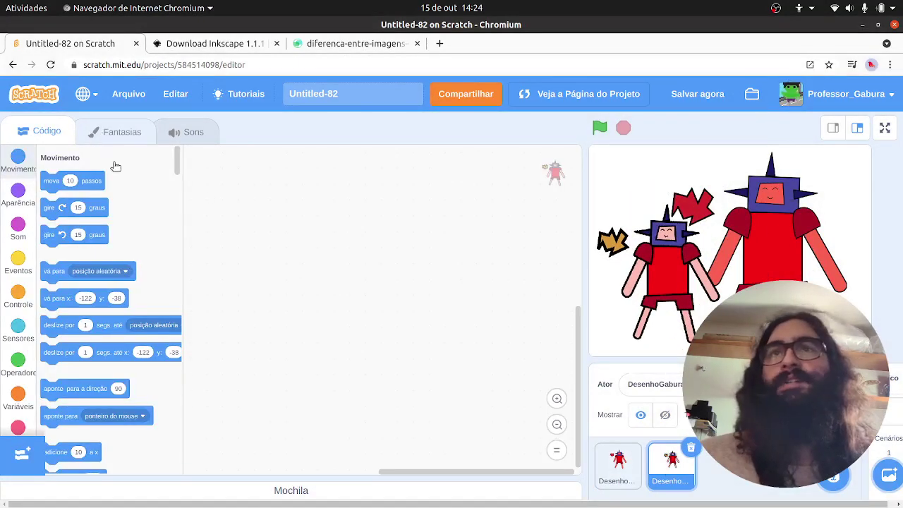
Paint a short red brush stroke of size 10 from the lightning bolt towards the shoulder in the PNG sprite's costume
{"action": "left_click", "coordinate": [116, 132]}
{"action": "left_click", "coordinate": [552, 457]}
{"action": "left_click", "coordinate": [552, 457]}
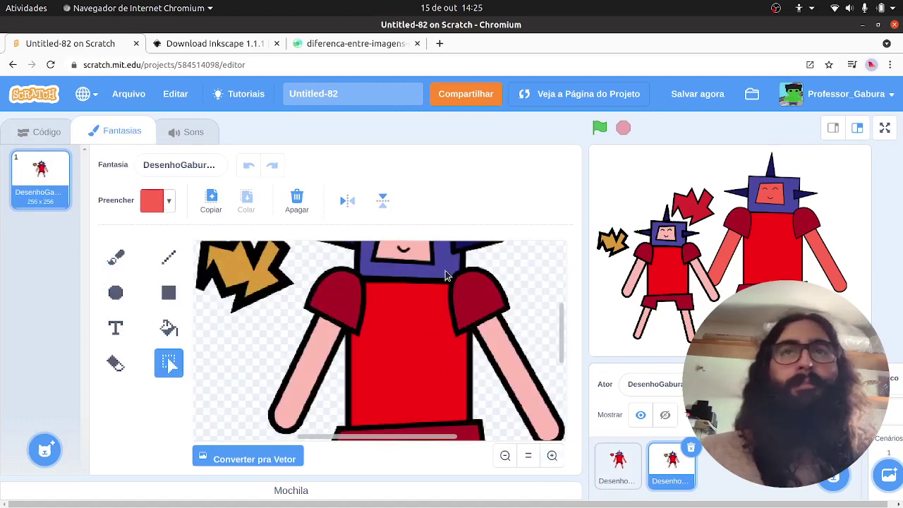
{"action": "scroll", "coordinate": [420, 298], "scroll_direction": "up", "scroll_amount": 1}
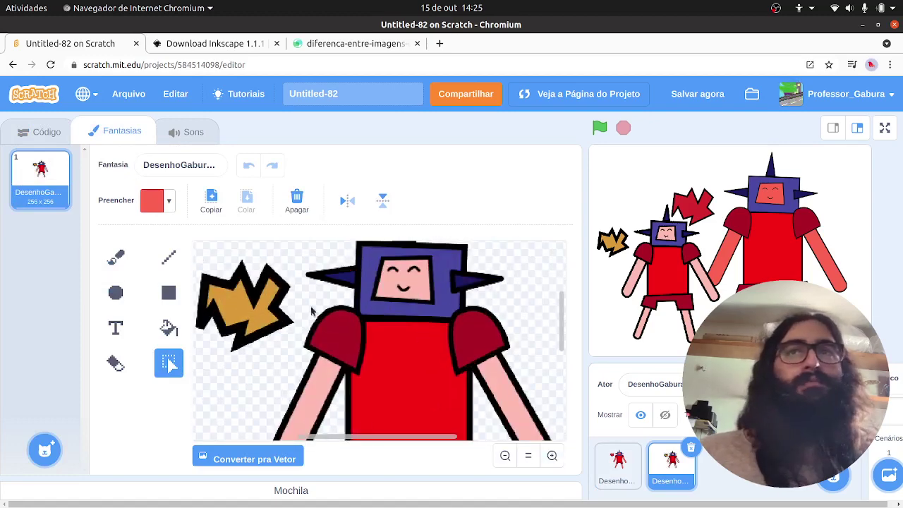
{"action": "left_click", "coordinate": [116, 257]}
{"action": "left_click_drag", "start_coordinate": [254, 316], "coordinate": [305, 318]}
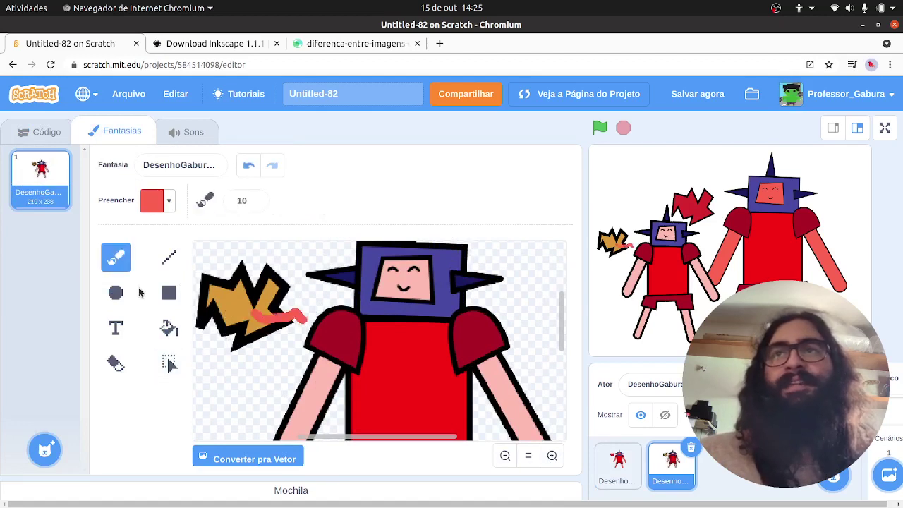
Fill the PNG character's torso with blue, hue 66, saturation 98 and brightness 100, and inspect the edges of the fill up close
{"action": "left_click", "coordinate": [169, 329]}
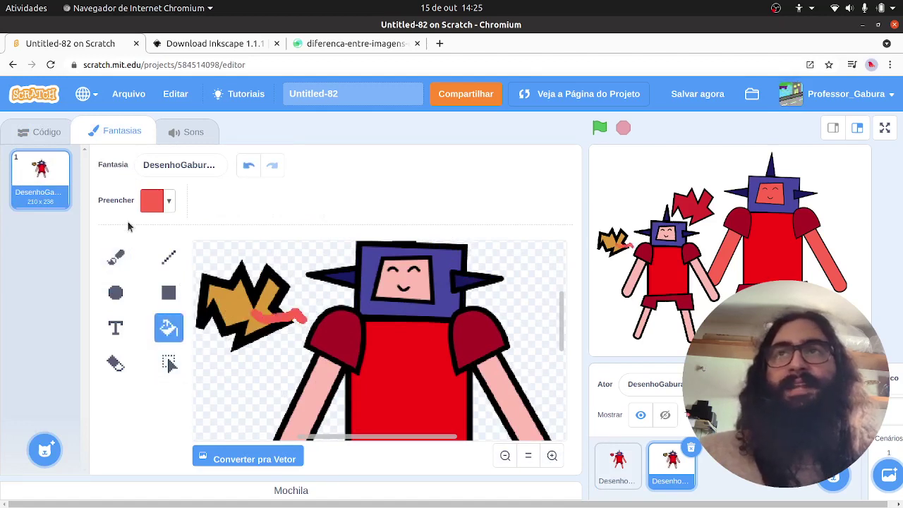
{"action": "left_click", "coordinate": [151, 202]}
{"action": "left_click_drag", "start_coordinate": [150, 307], "coordinate": [172, 307]}
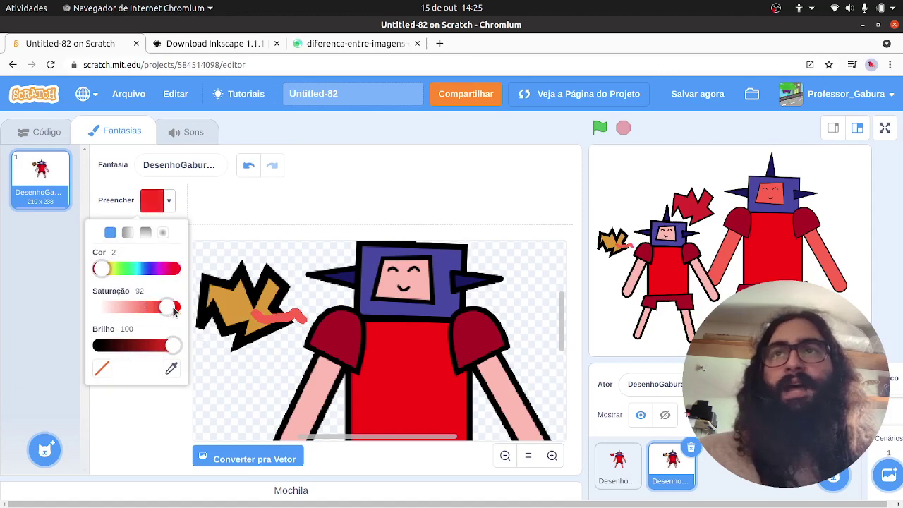
{"action": "left_click", "coordinate": [144, 268]}
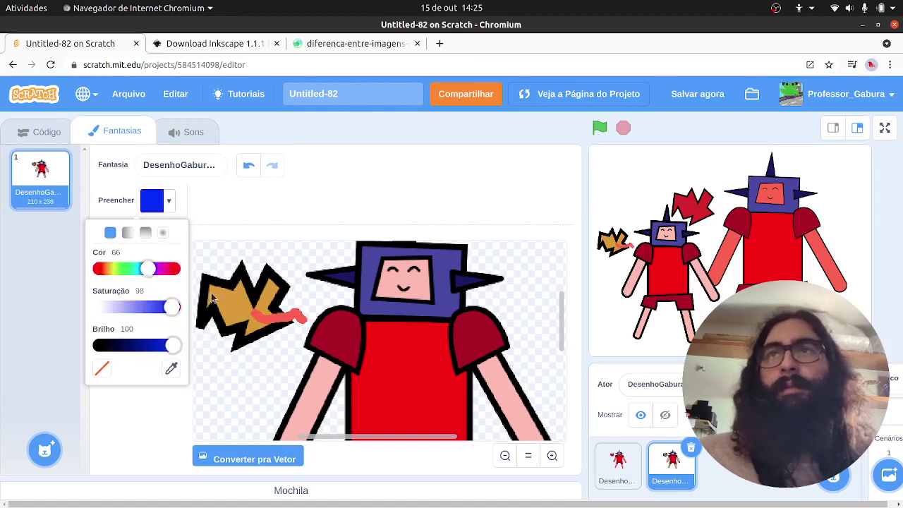
{"action": "left_click", "coordinate": [379, 381]}
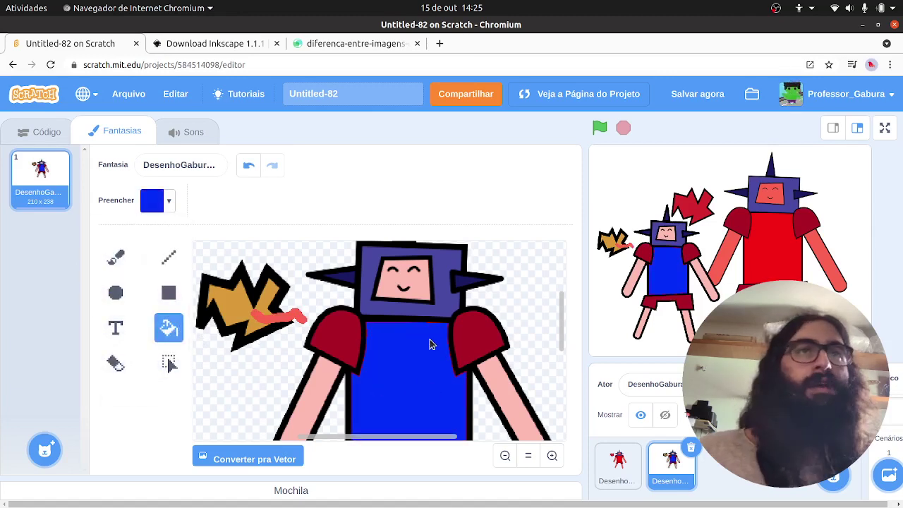
{"action": "scroll", "coordinate": [431, 343], "scroll_direction": "up", "scroll_amount": 6}
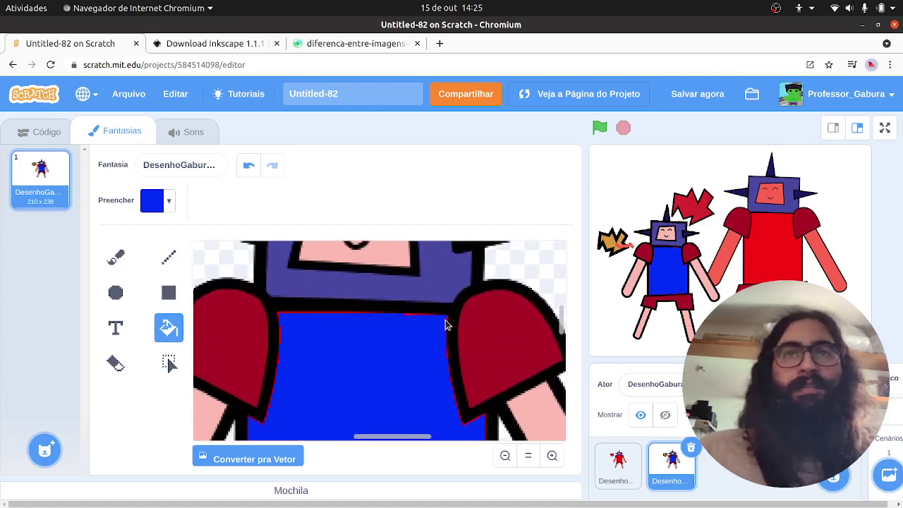
{"action": "scroll", "coordinate": [446, 325], "scroll_direction": "up", "scroll_amount": 5}
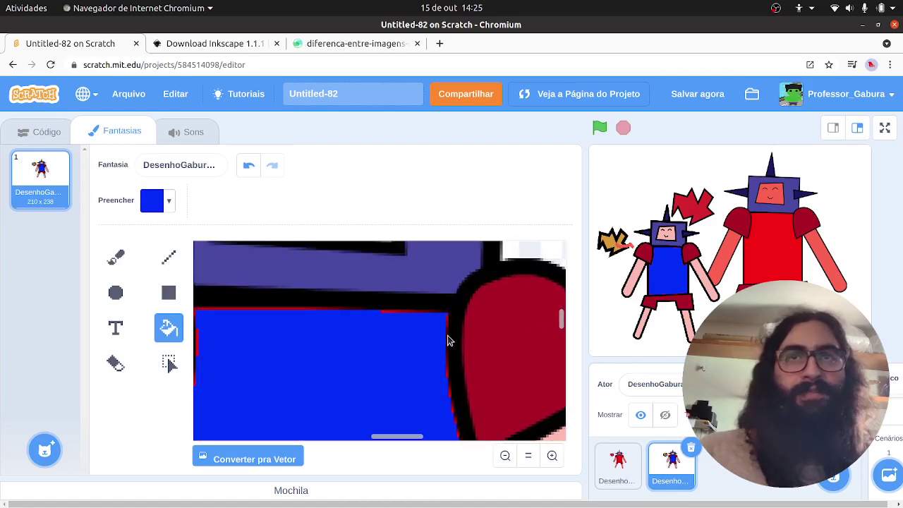
{"action": "scroll", "coordinate": [447, 341], "scroll_direction": "down", "scroll_amount": 4}
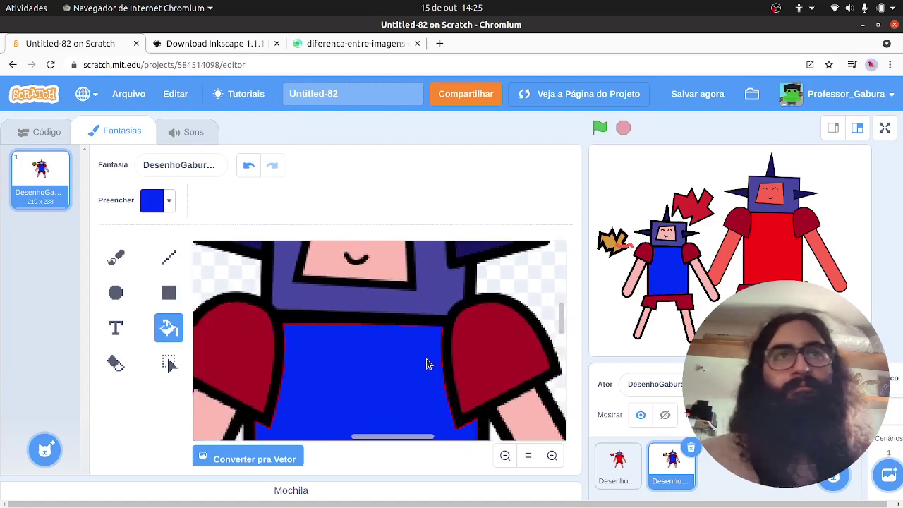
{"action": "scroll", "coordinate": [428, 366], "scroll_direction": "down", "scroll_amount": 5}
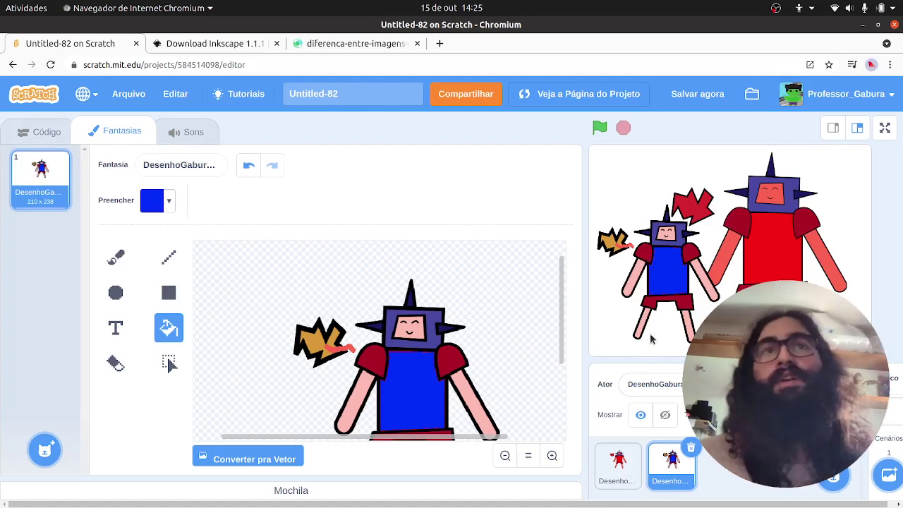
Switch to DesenhoGaburaDigital.svg in Inkscape and close the PNG export and fill and stroke dialogs
{"action": "left_click", "coordinate": [195, 44]}
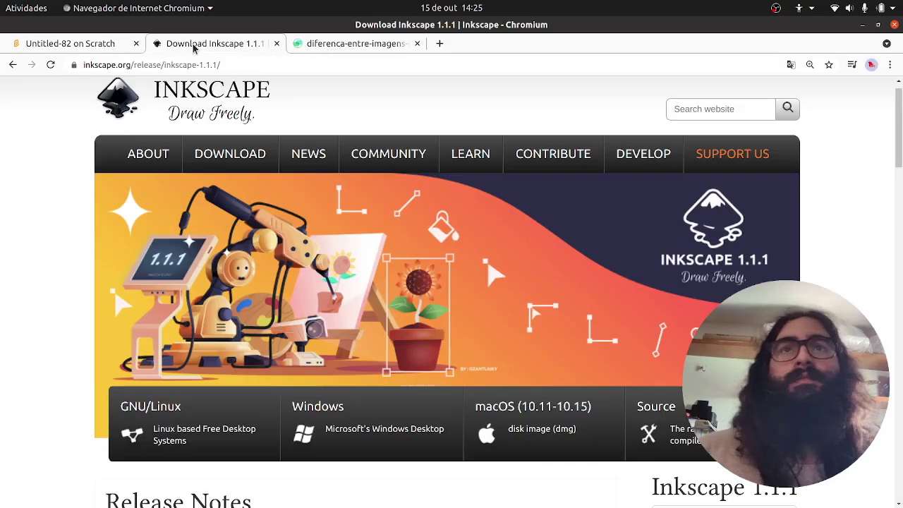
{"action": "left_click", "coordinate": [14, 193]}
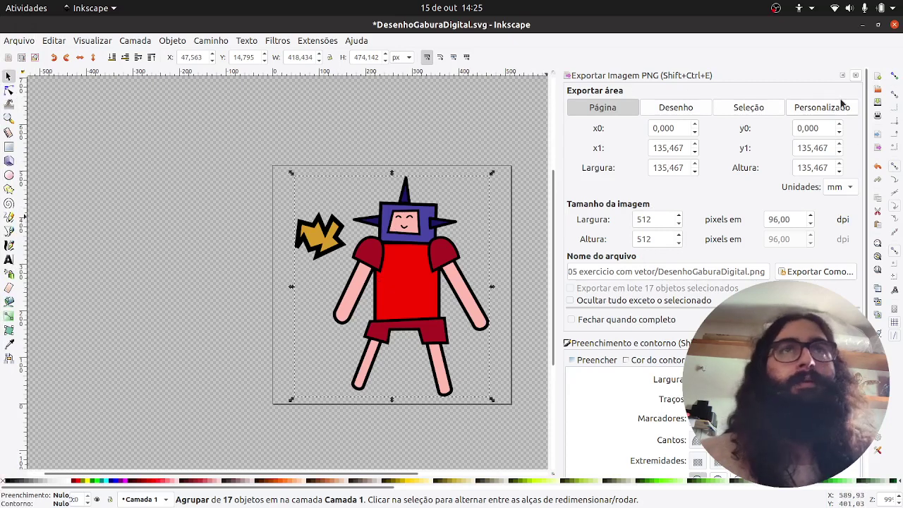
{"action": "left_click", "coordinate": [856, 75]}
{"action": "left_click", "coordinate": [857, 74]}
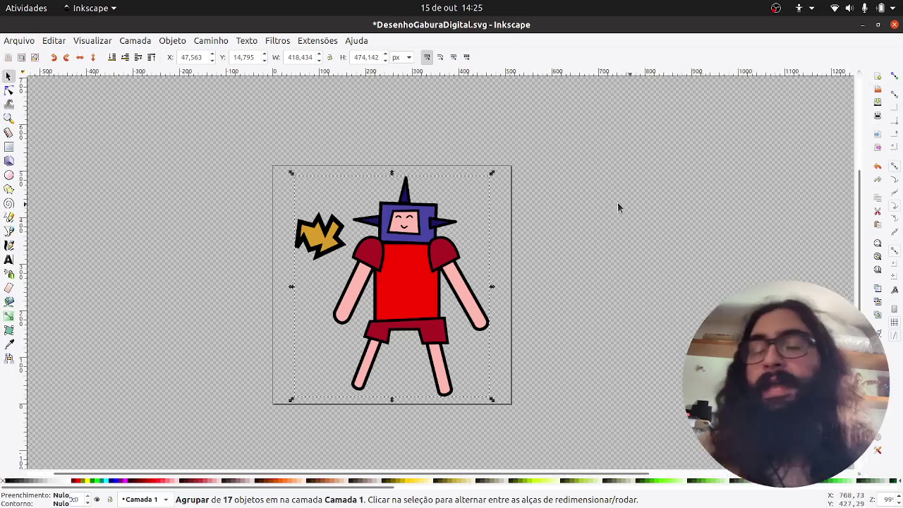
{"action": "left_click_drag", "start_coordinate": [348, 98], "coordinate": [391, 113]}
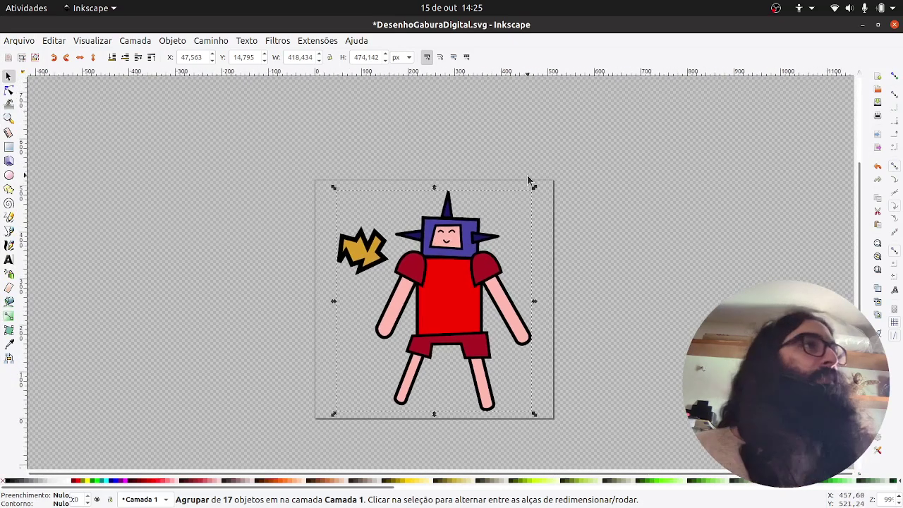